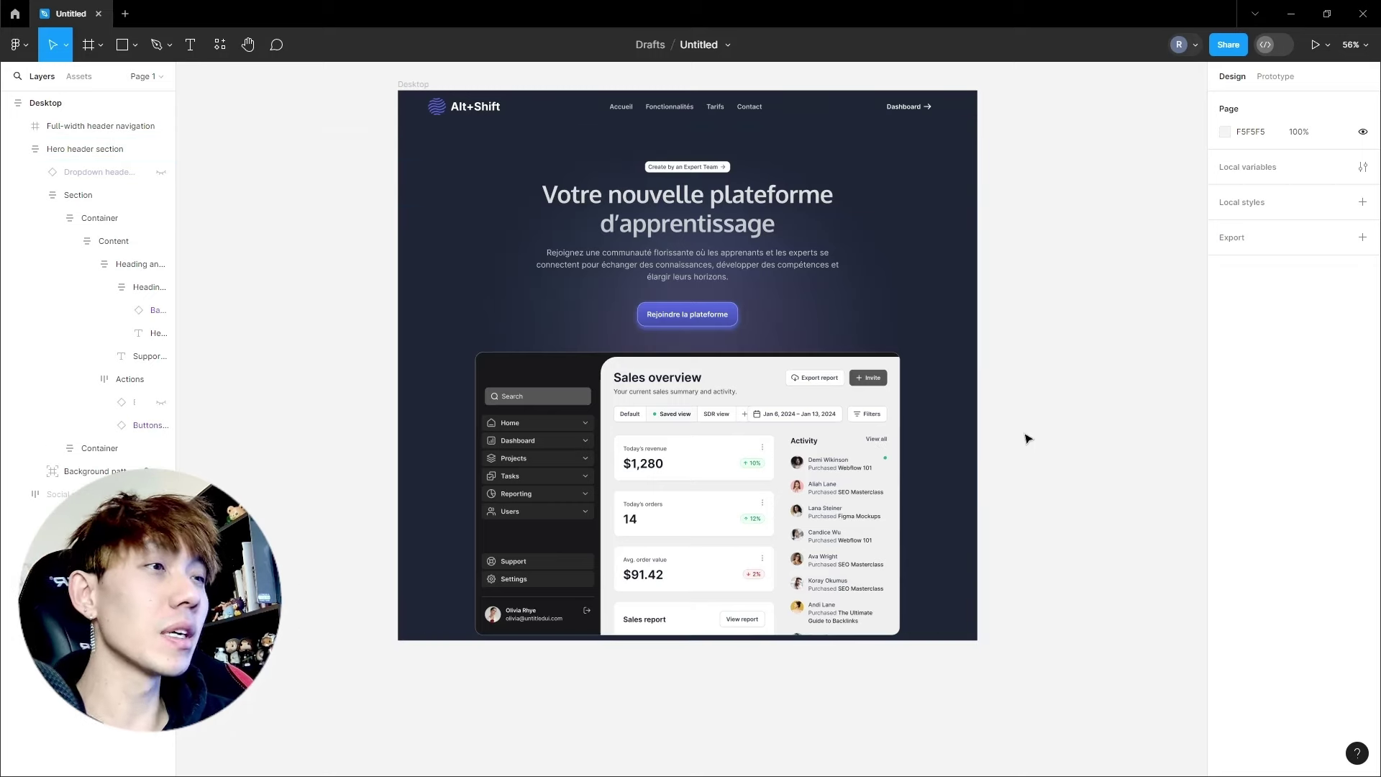
Inspect the Figma hero header and heading to read its Oxygen Bold 60 font, then deselect
{"action": "left_click", "coordinate": [581, 195]}
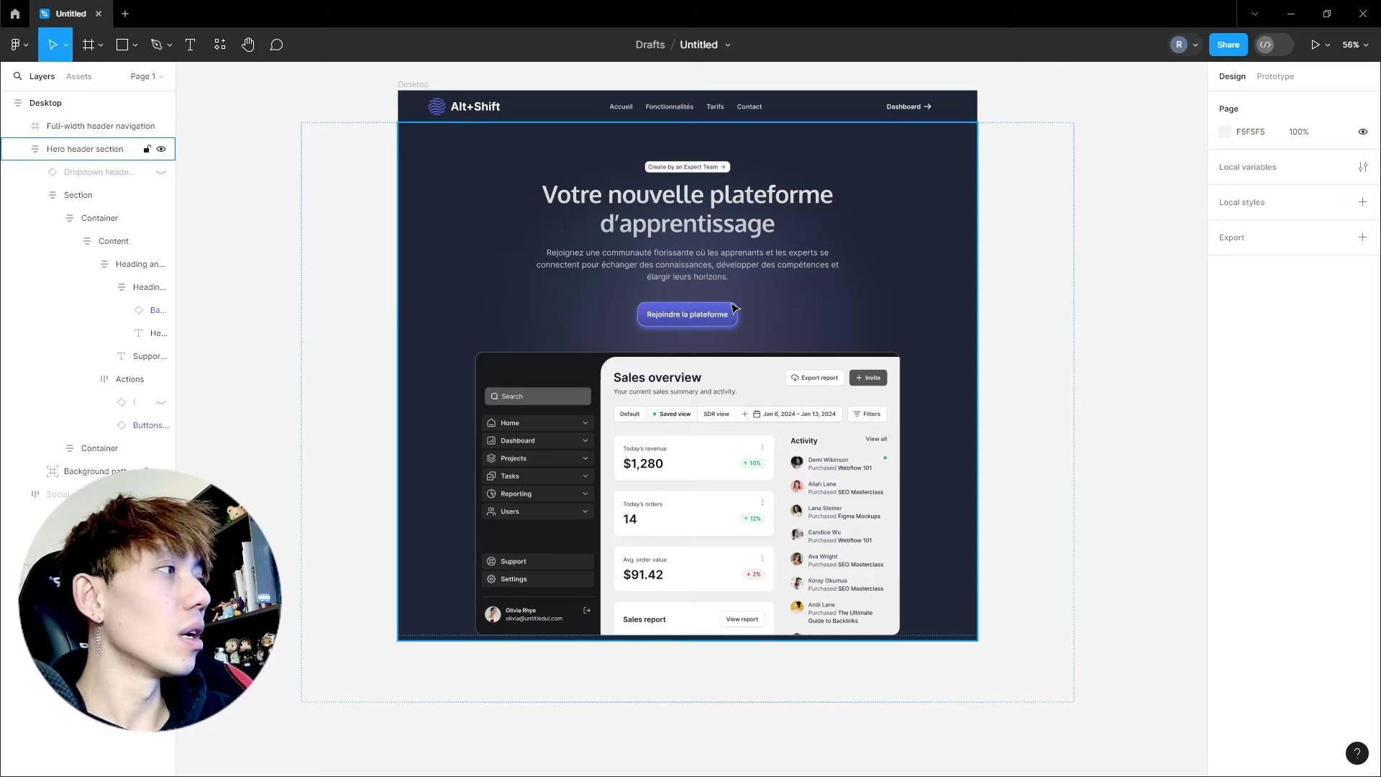
{"action": "left_click", "coordinate": [707, 234]}
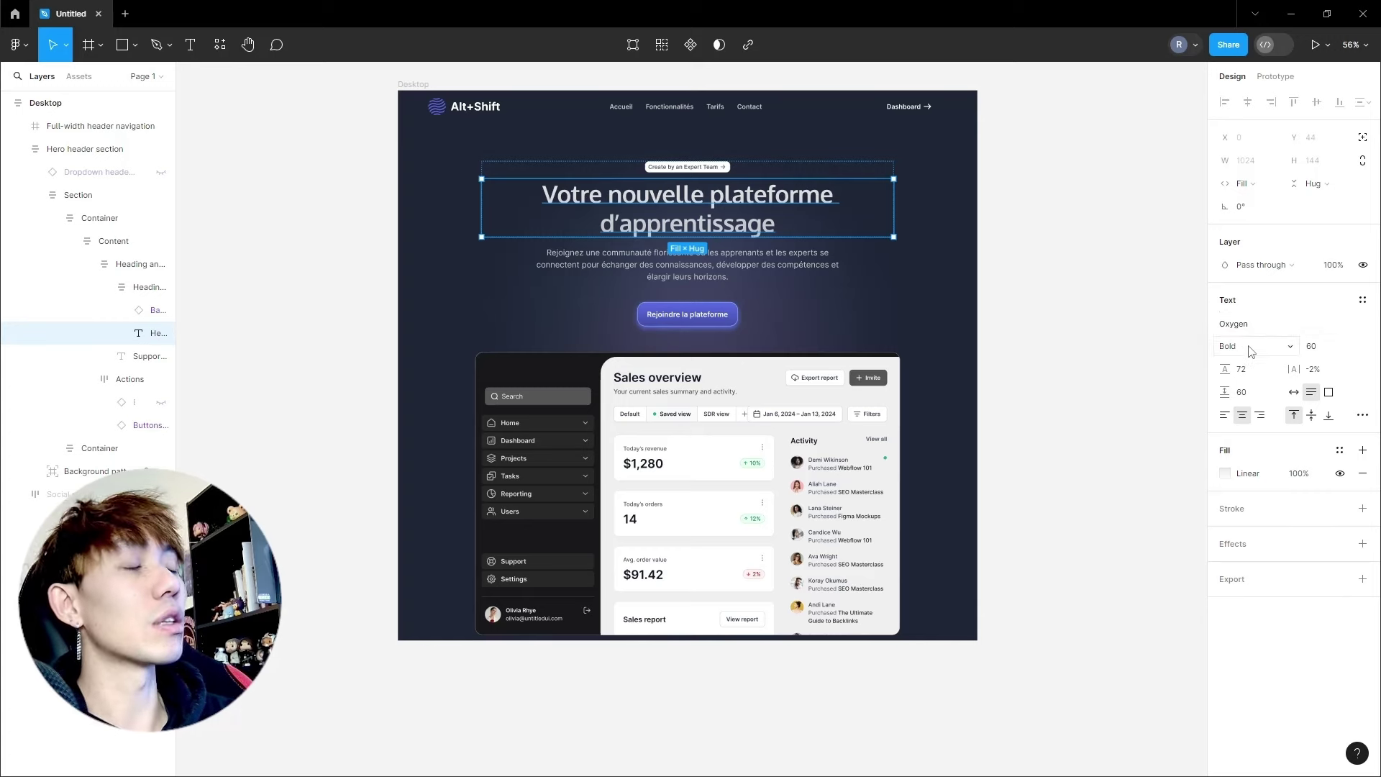
{"action": "left_click", "coordinate": [1050, 328]}
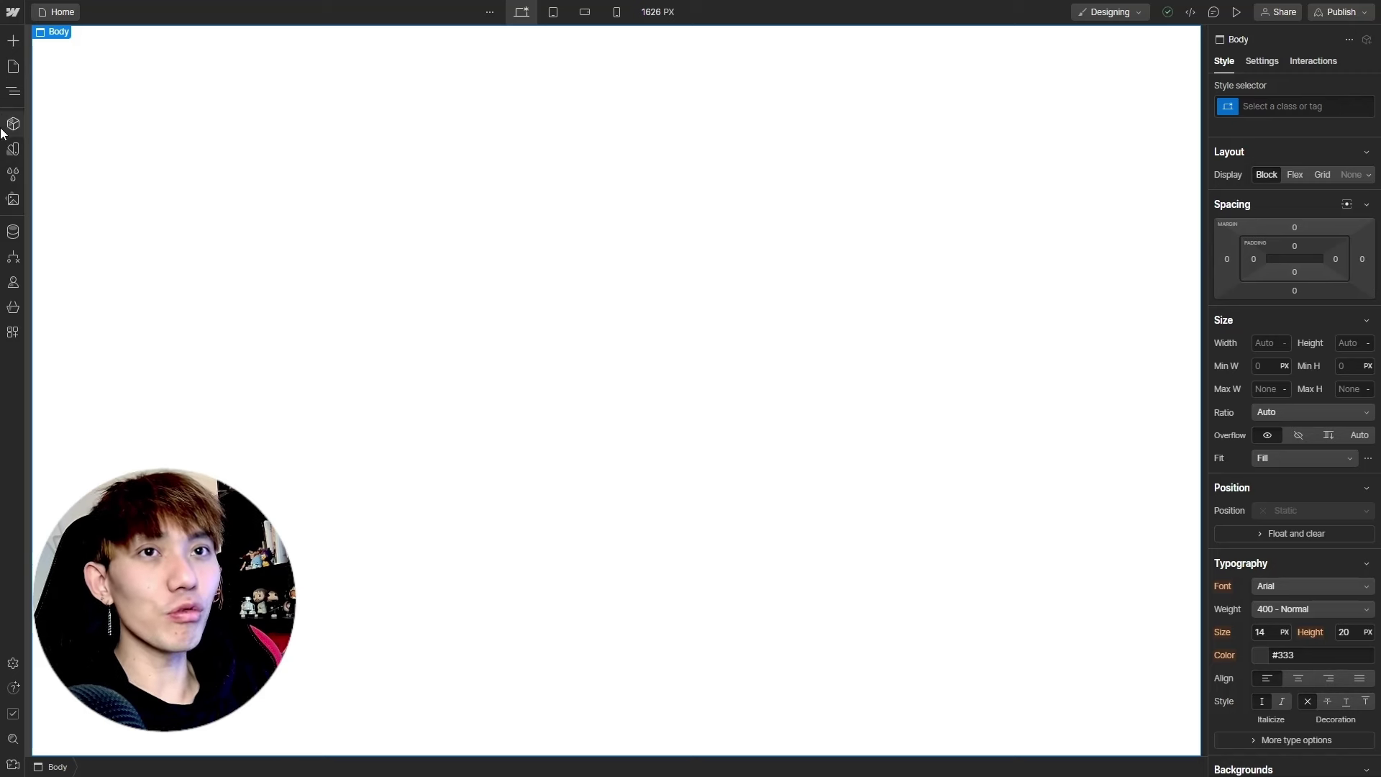
Set the Body (All Pages) background colour to #1E2536
{"action": "left_click", "coordinate": [13, 93]}
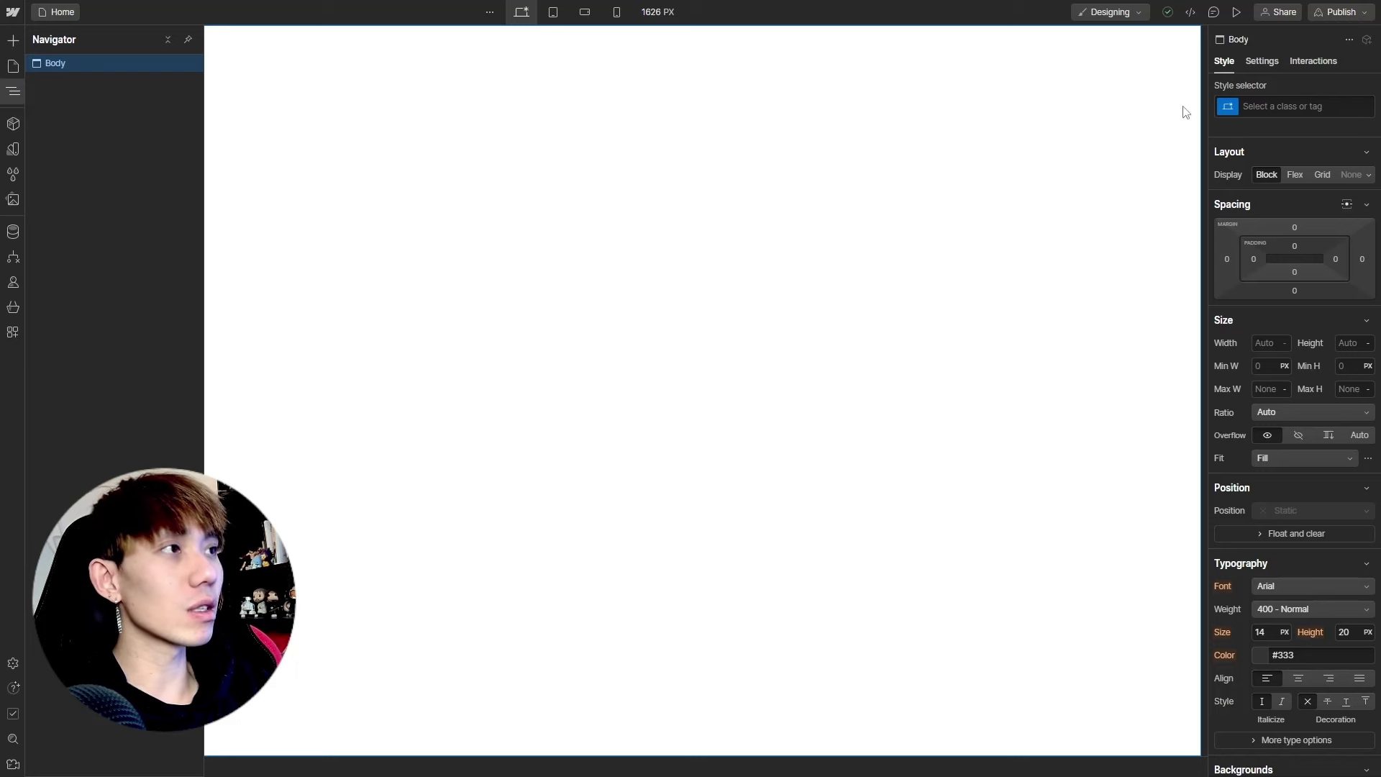
{"action": "left_click", "coordinate": [1267, 108]}
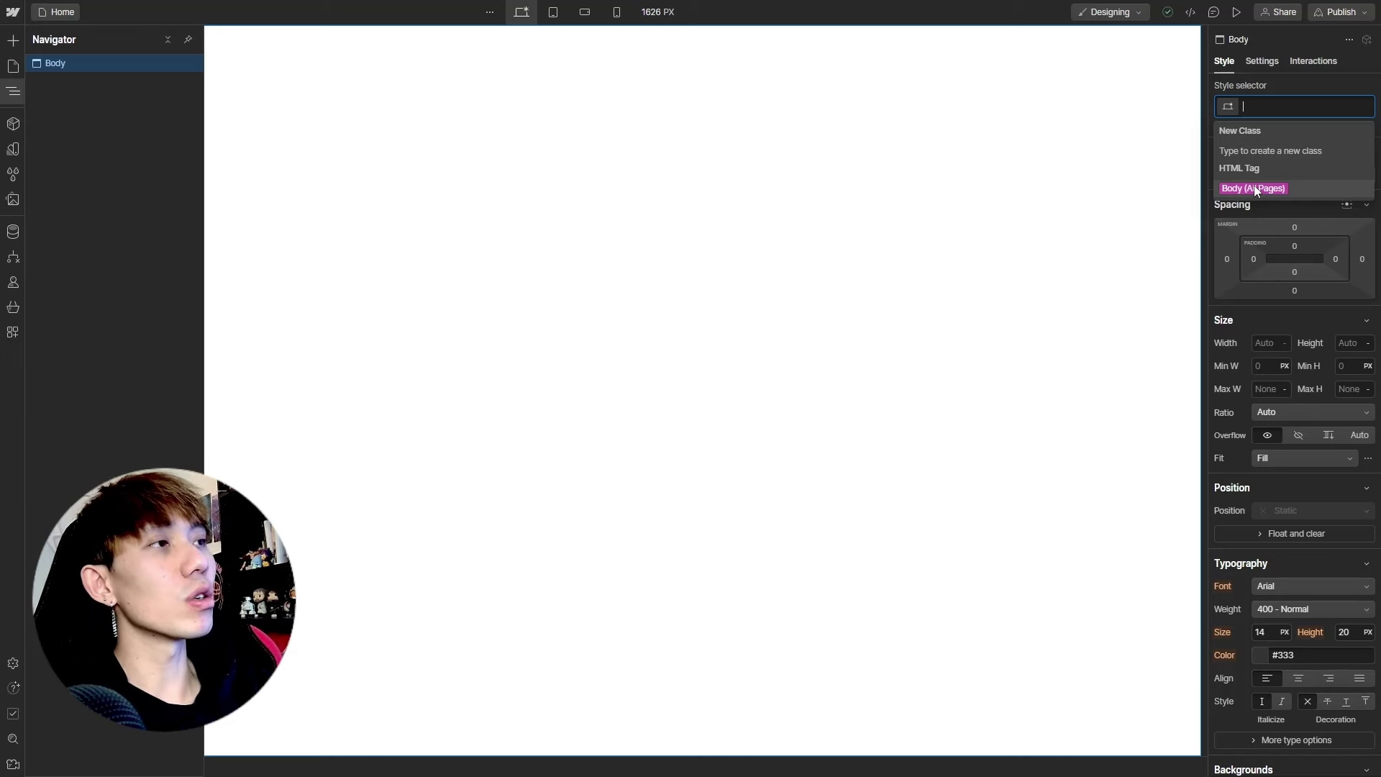
{"action": "left_click", "coordinate": [1253, 187]}
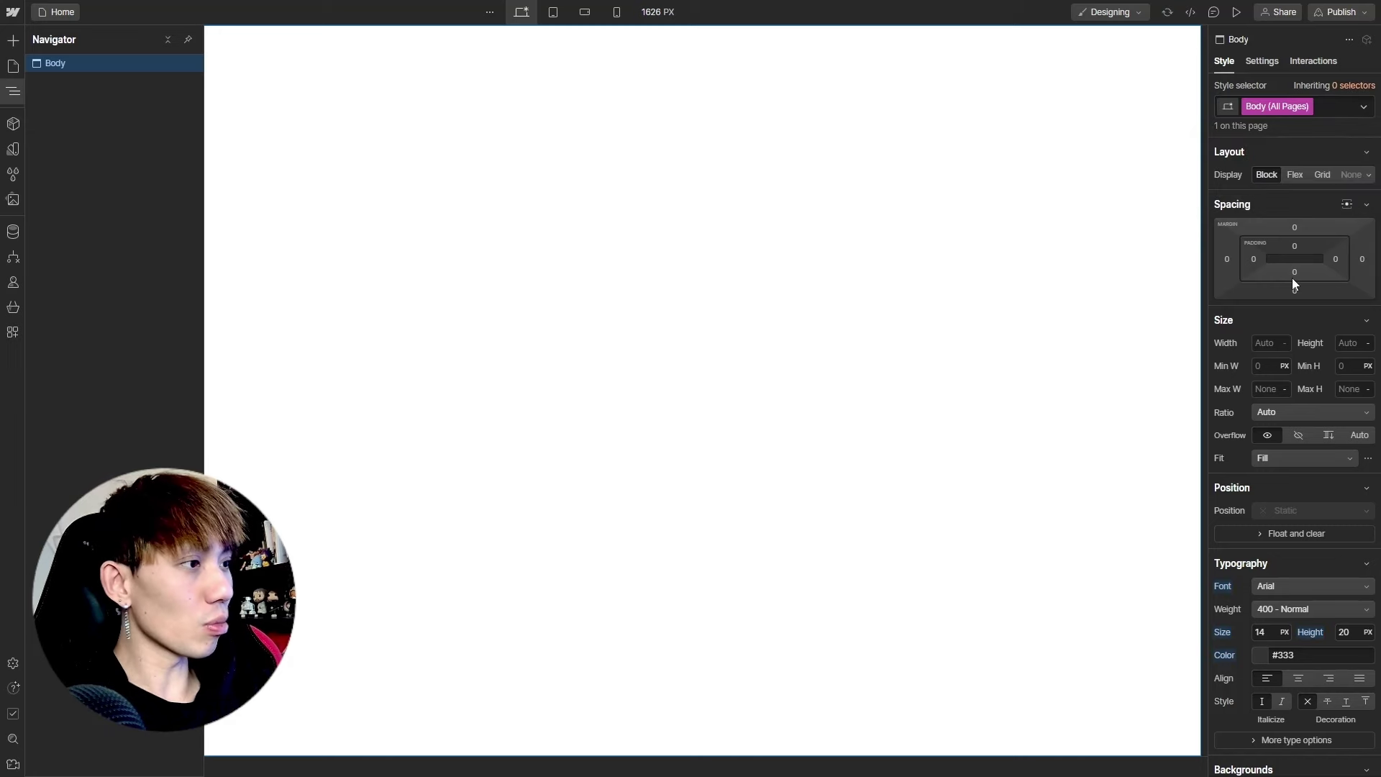
{"action": "scroll", "coordinate": [1287, 295], "scroll_direction": "down", "scroll_amount": 1}
{"action": "scroll", "coordinate": [1279, 318], "scroll_direction": "down", "scroll_amount": 2}
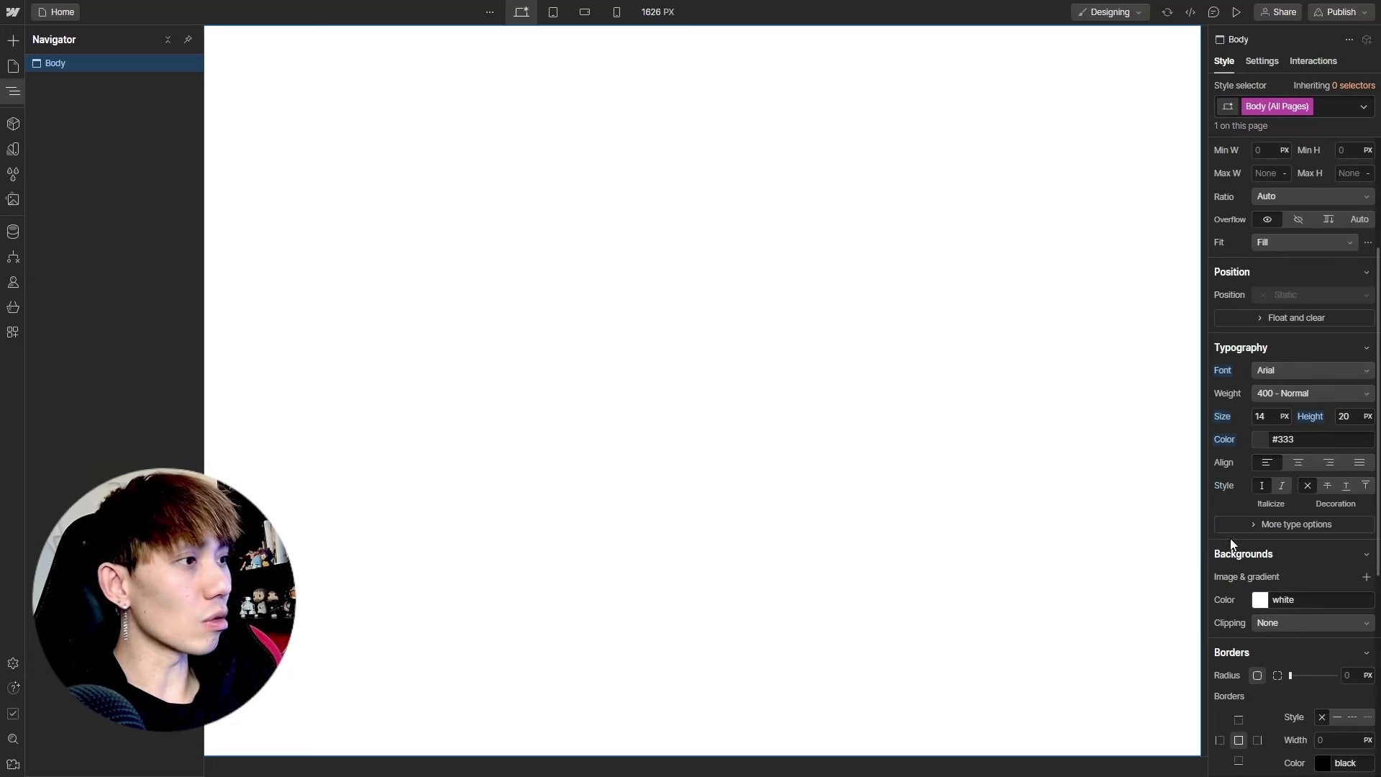
{"action": "scroll", "coordinate": [1237, 544], "scroll_direction": "down", "scroll_amount": 1}
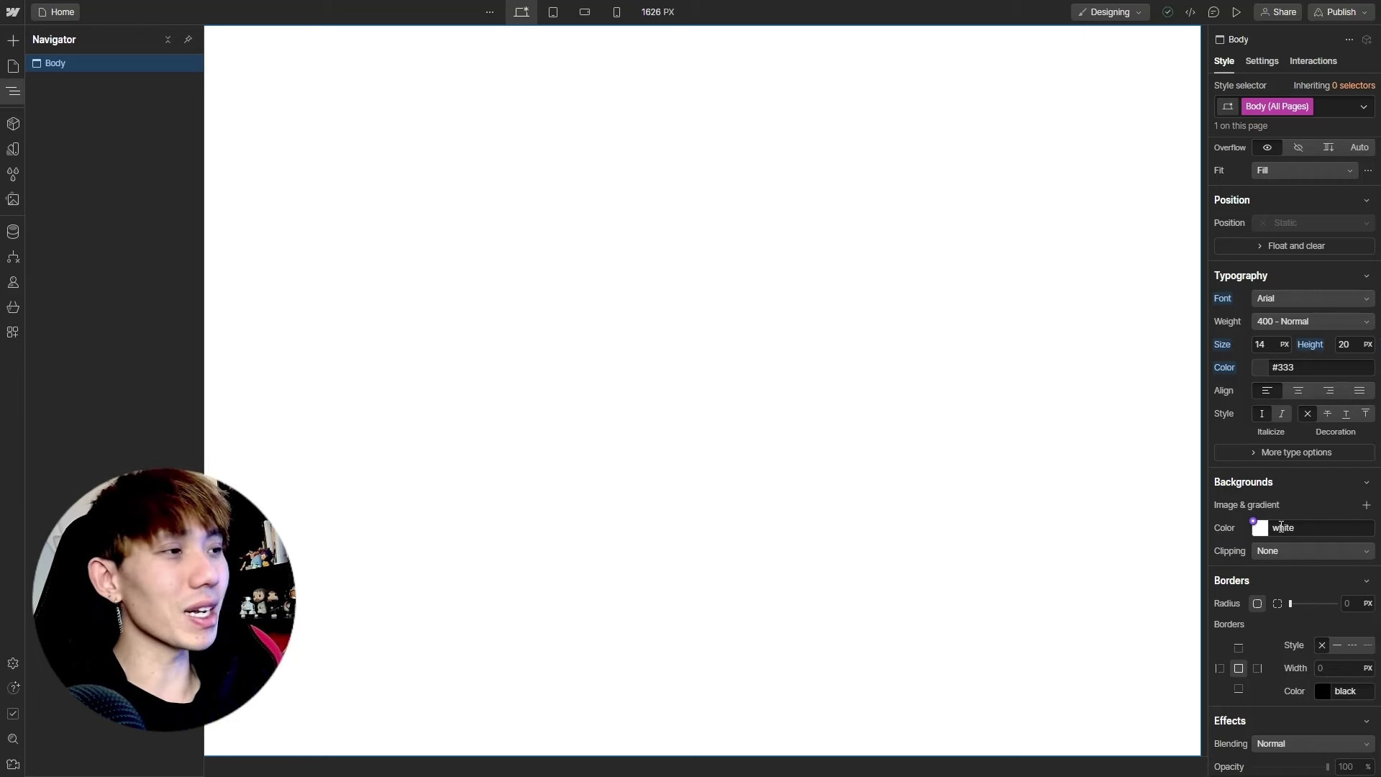
{"action": "left_click", "coordinate": [1281, 527]}
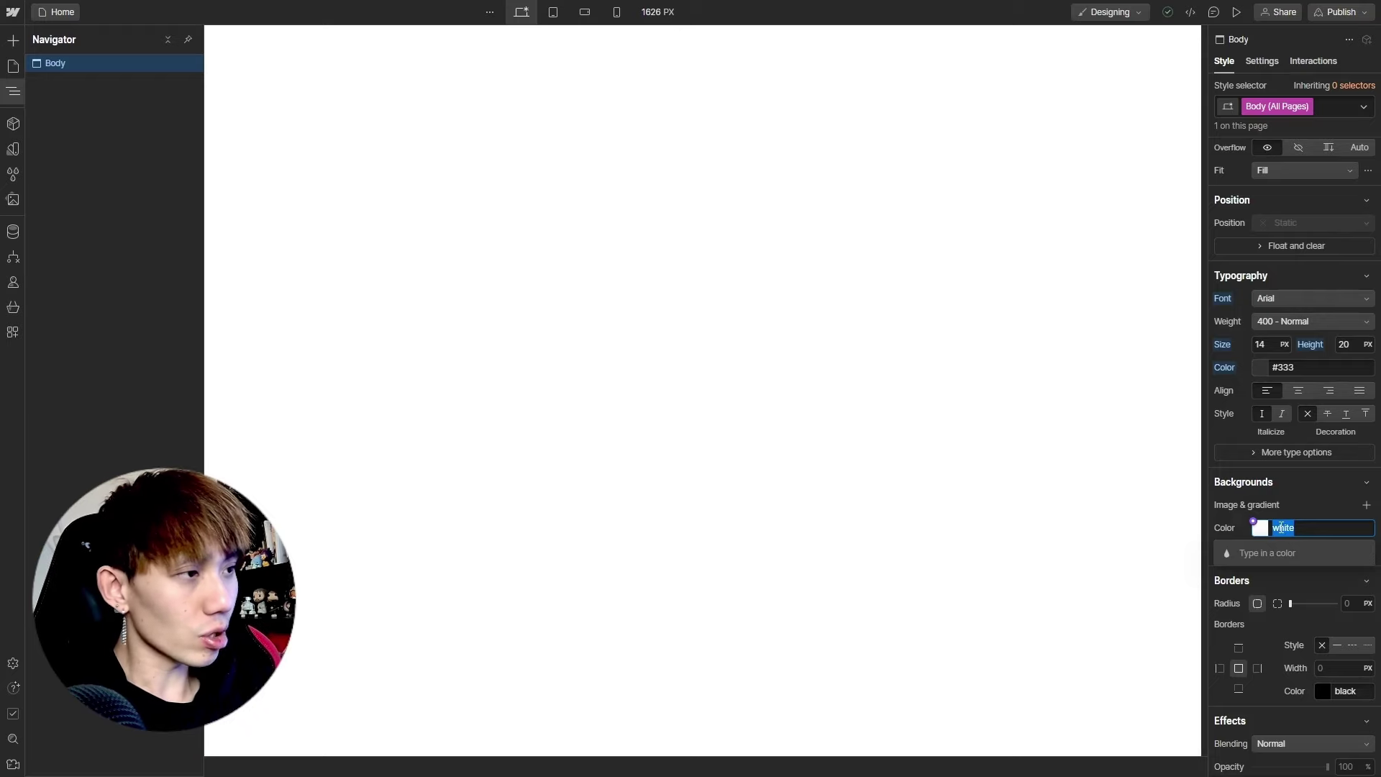
{"action": "type", "text": "1E2536"}
{"action": "key", "text": "Return"}
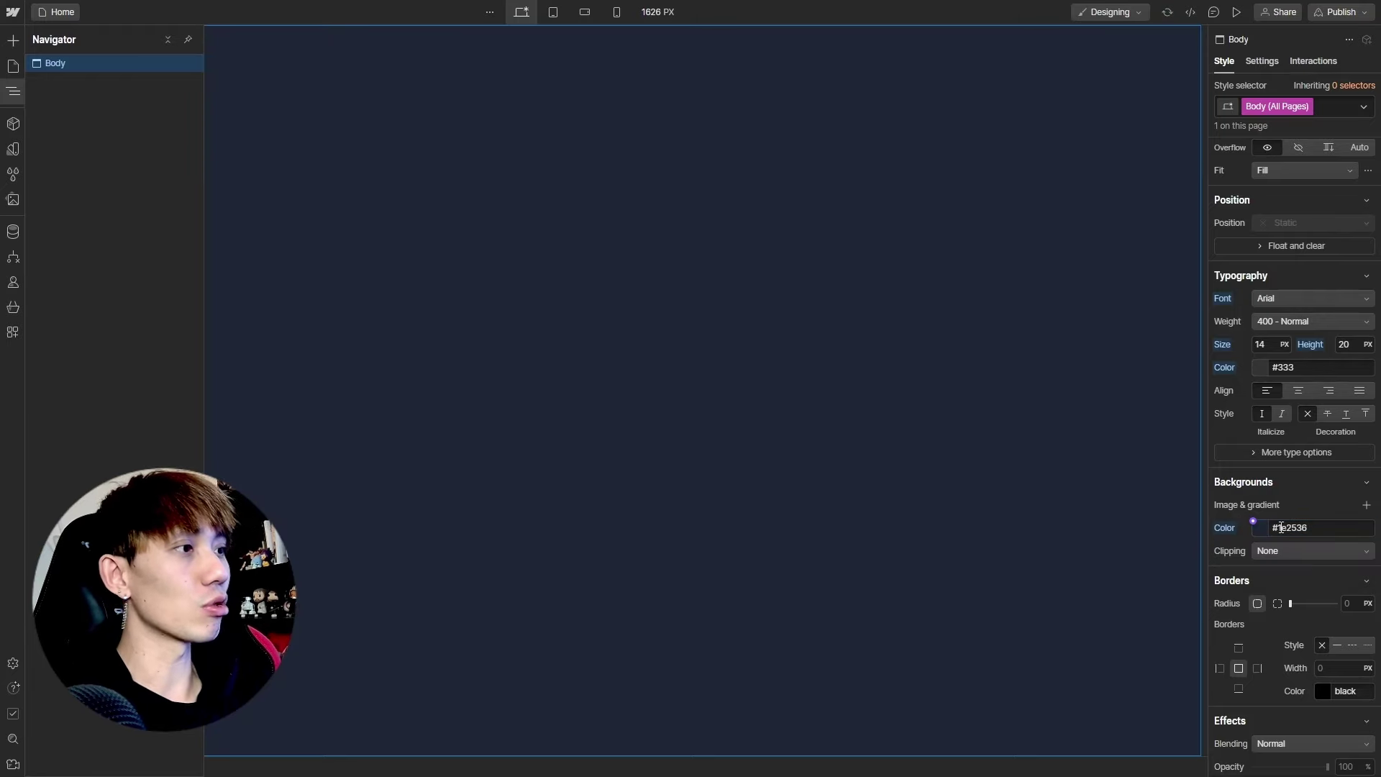
{"action": "left_click", "coordinate": [655, 475]}
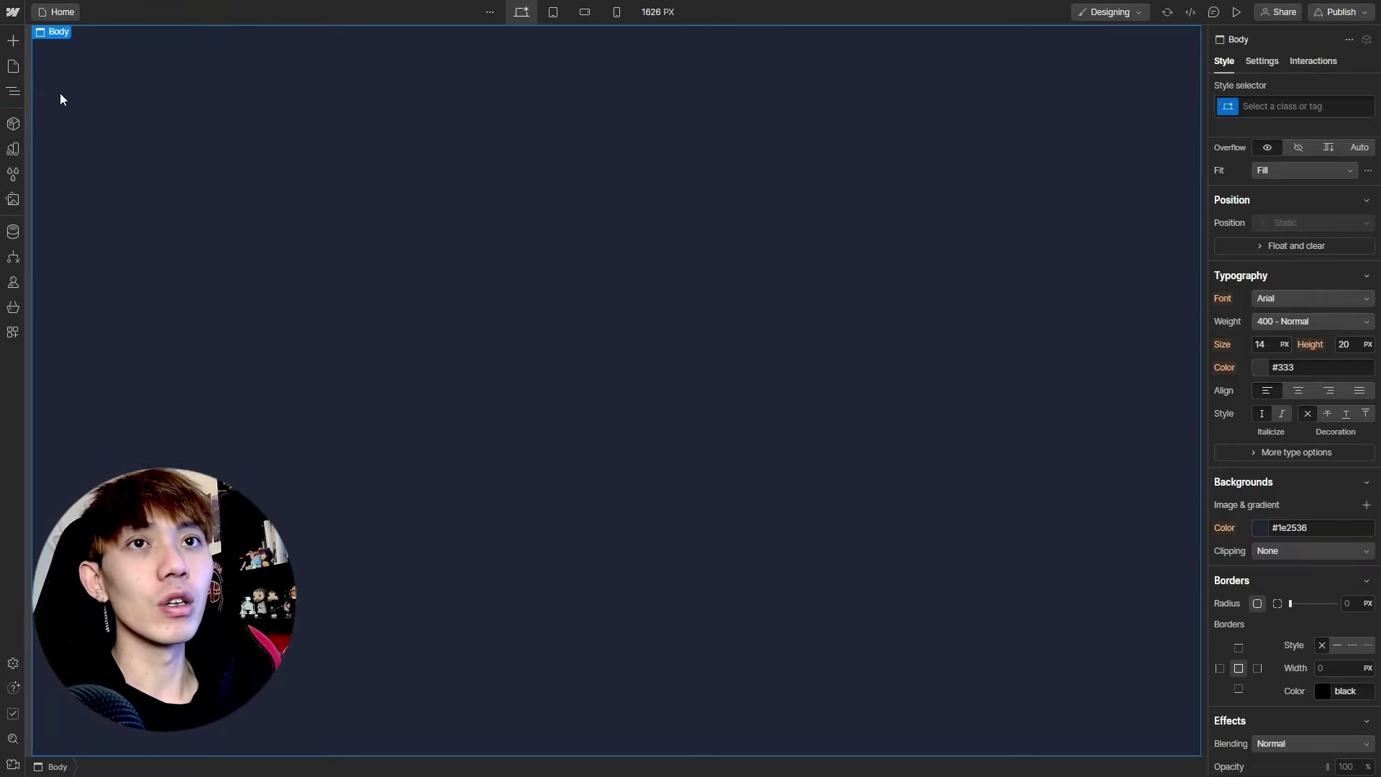
Place an H1 heading at the top of the page
{"action": "left_click", "coordinate": [13, 41]}
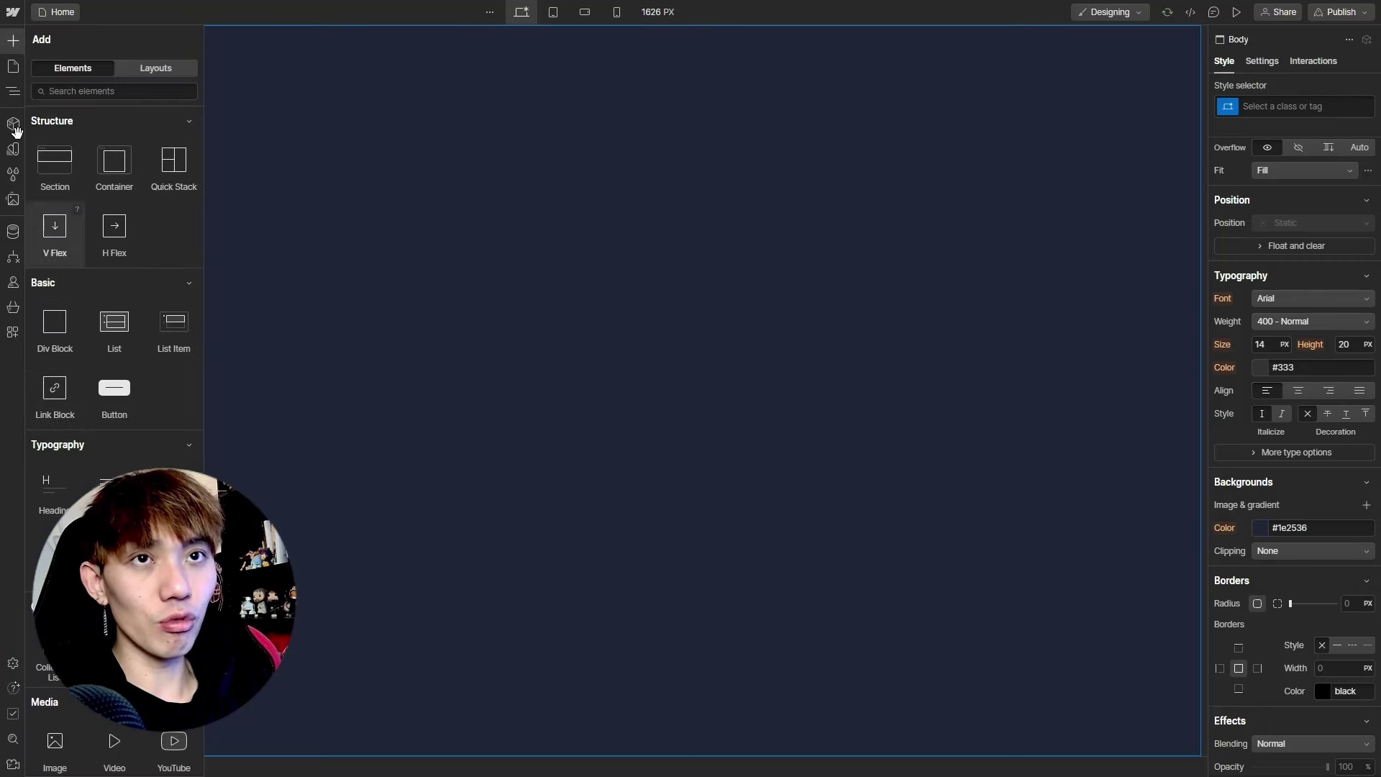
{"action": "scroll", "coordinate": [66, 124], "scroll_direction": "down", "scroll_amount": 2}
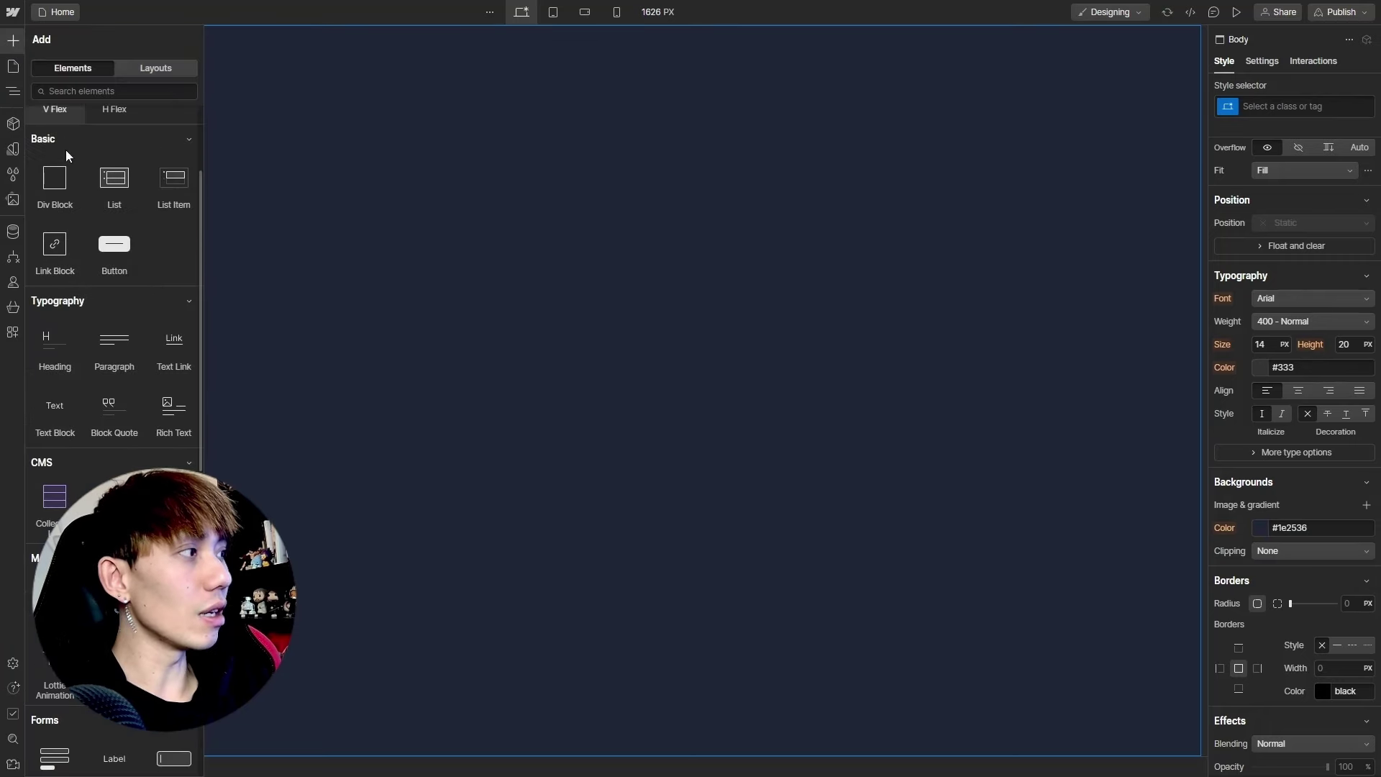
{"action": "scroll", "coordinate": [51, 216], "scroll_direction": "down", "scroll_amount": 1}
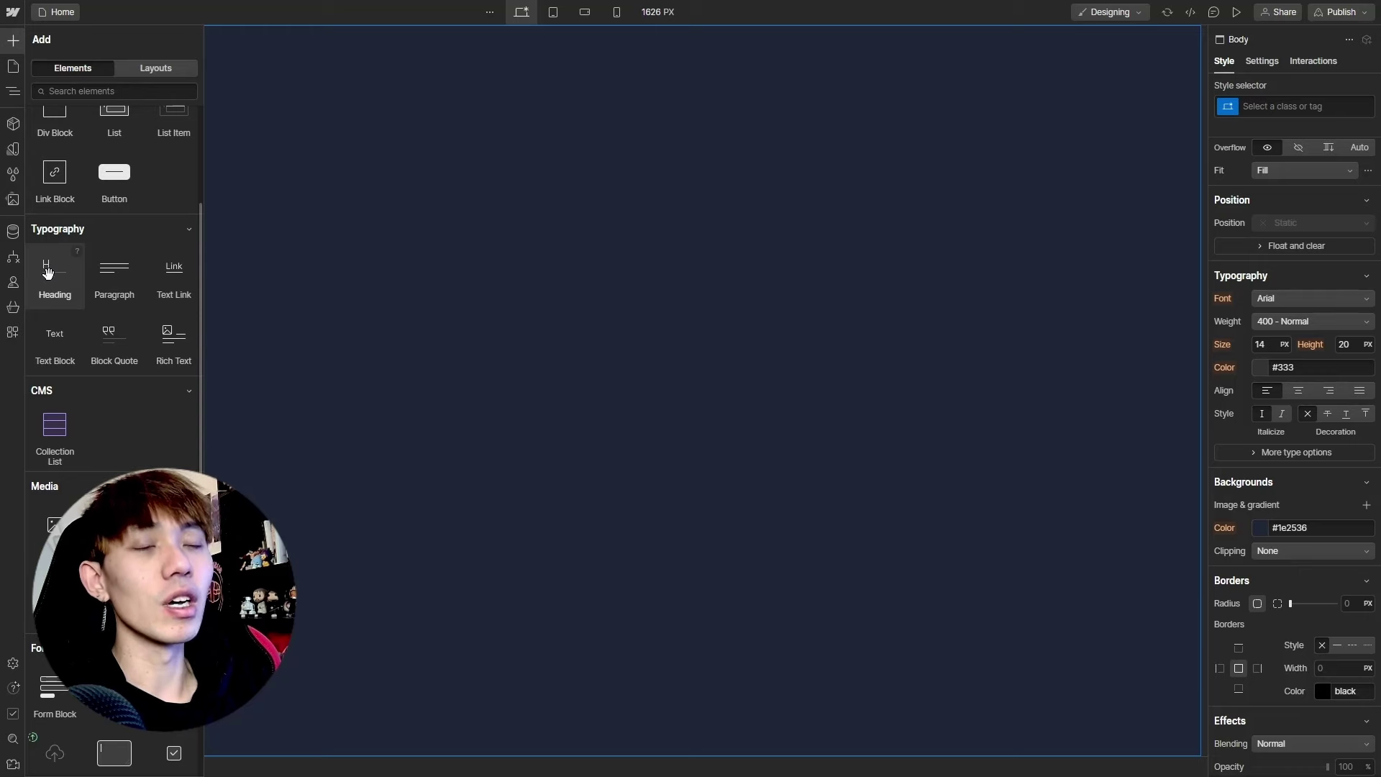
{"action": "left_click_drag", "start_coordinate": [47, 272], "coordinate": [462, 176]}
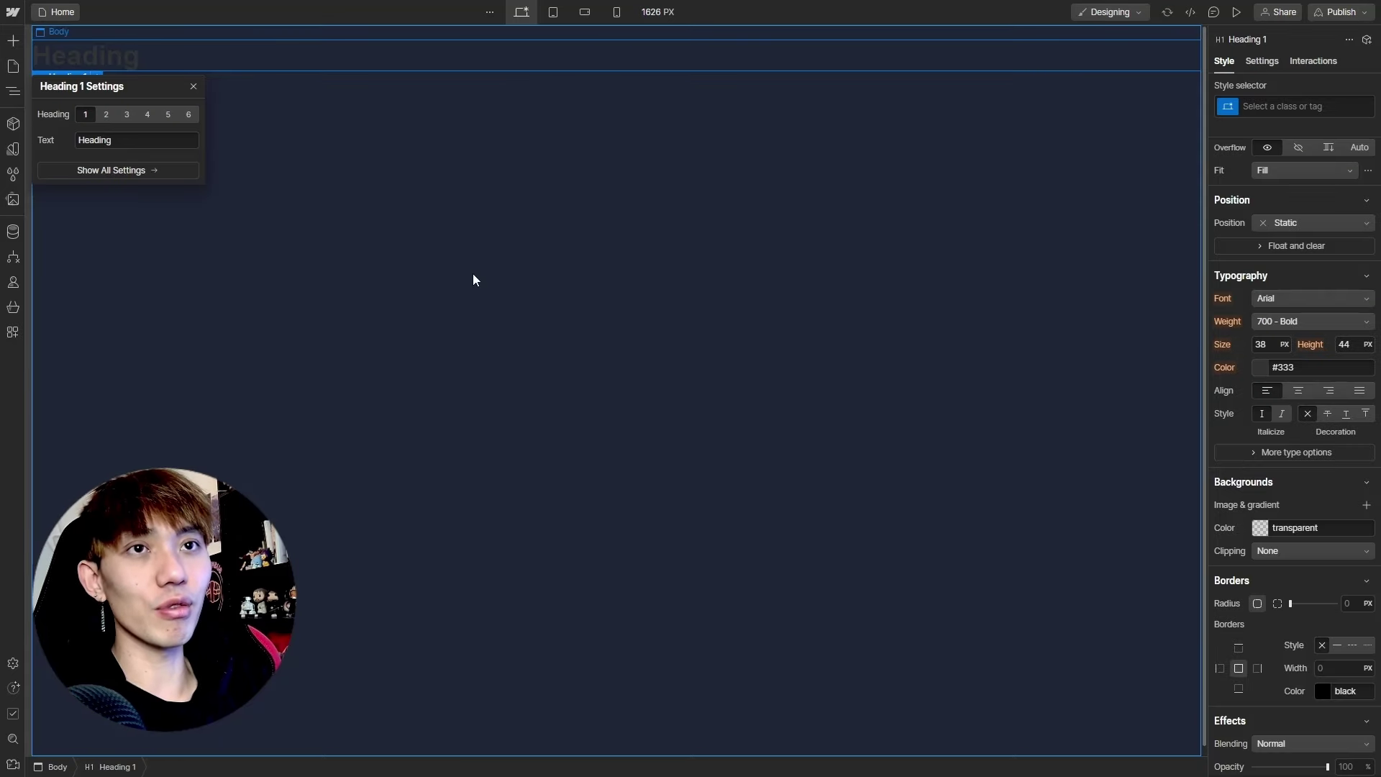
{"action": "key", "text": "Escape"}
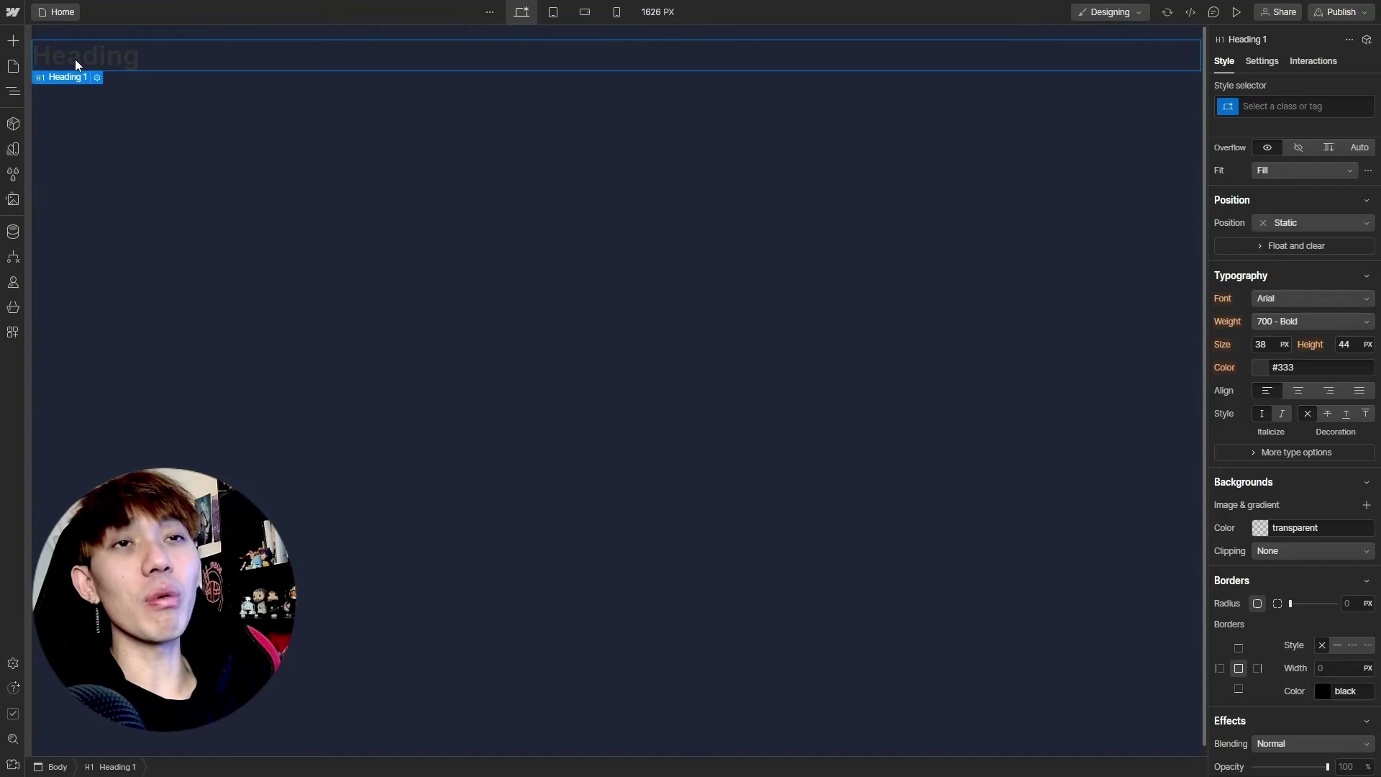
{"action": "left_click_drag", "start_coordinate": [75, 59], "coordinate": [611, 247]}
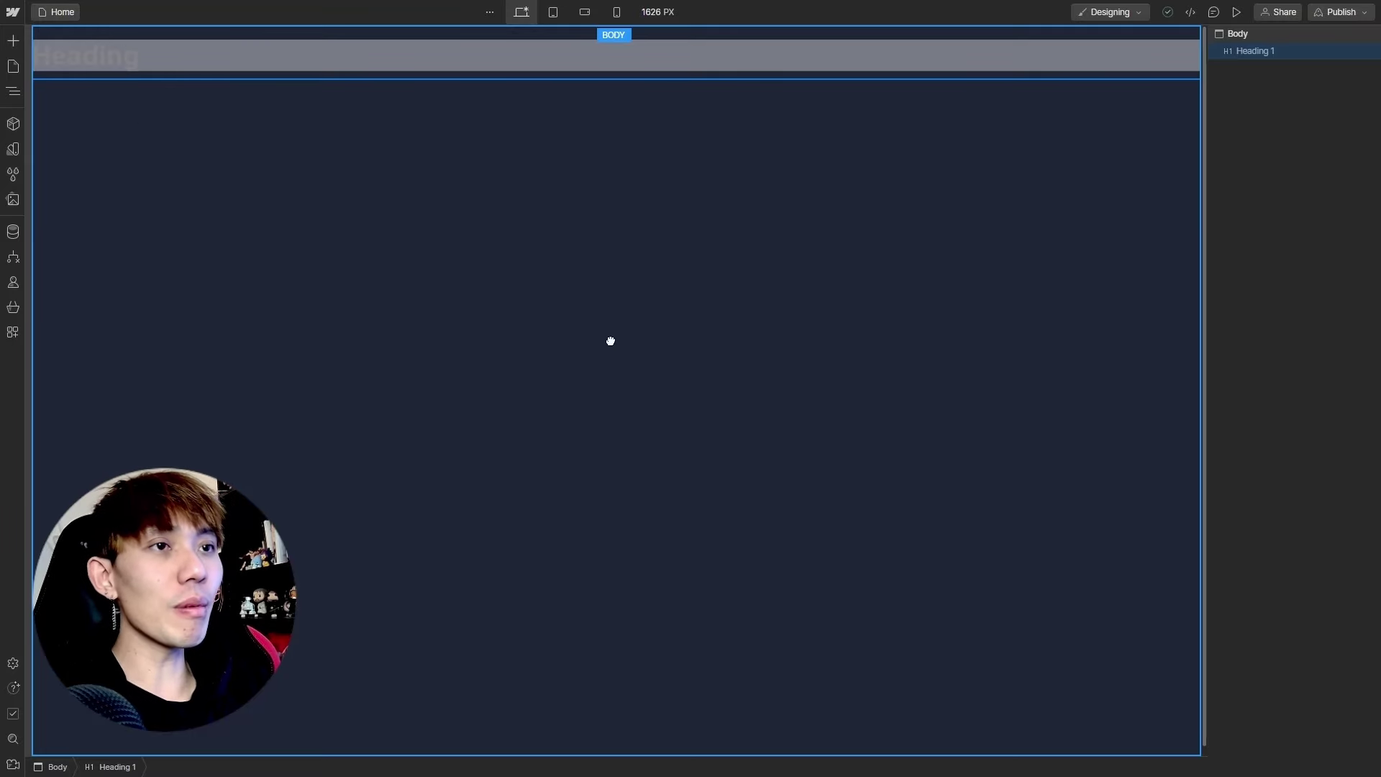
{"action": "left_click_drag", "start_coordinate": [611, 341], "coordinate": [561, 423]}
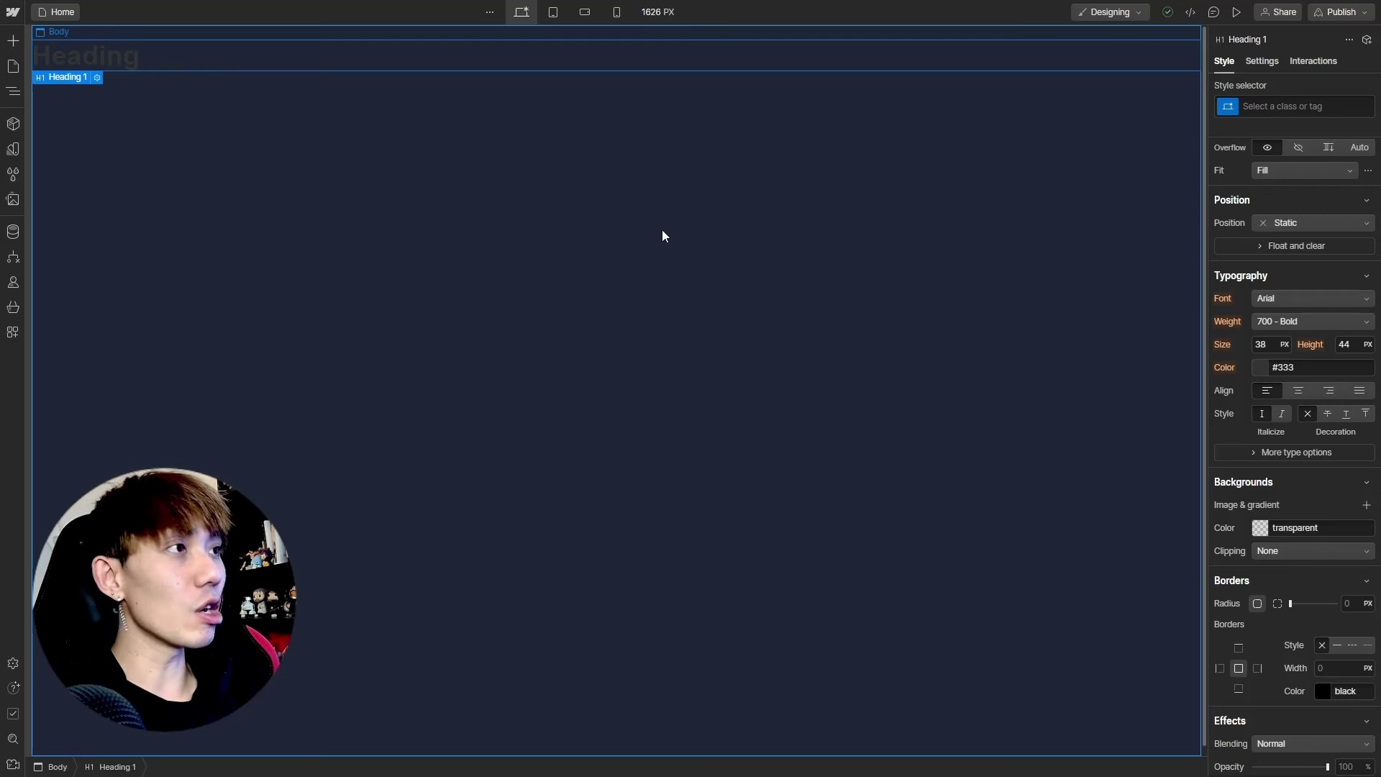
Create the Heading-Title class on the heading and make its text white
{"action": "left_click", "coordinate": [1300, 106]}
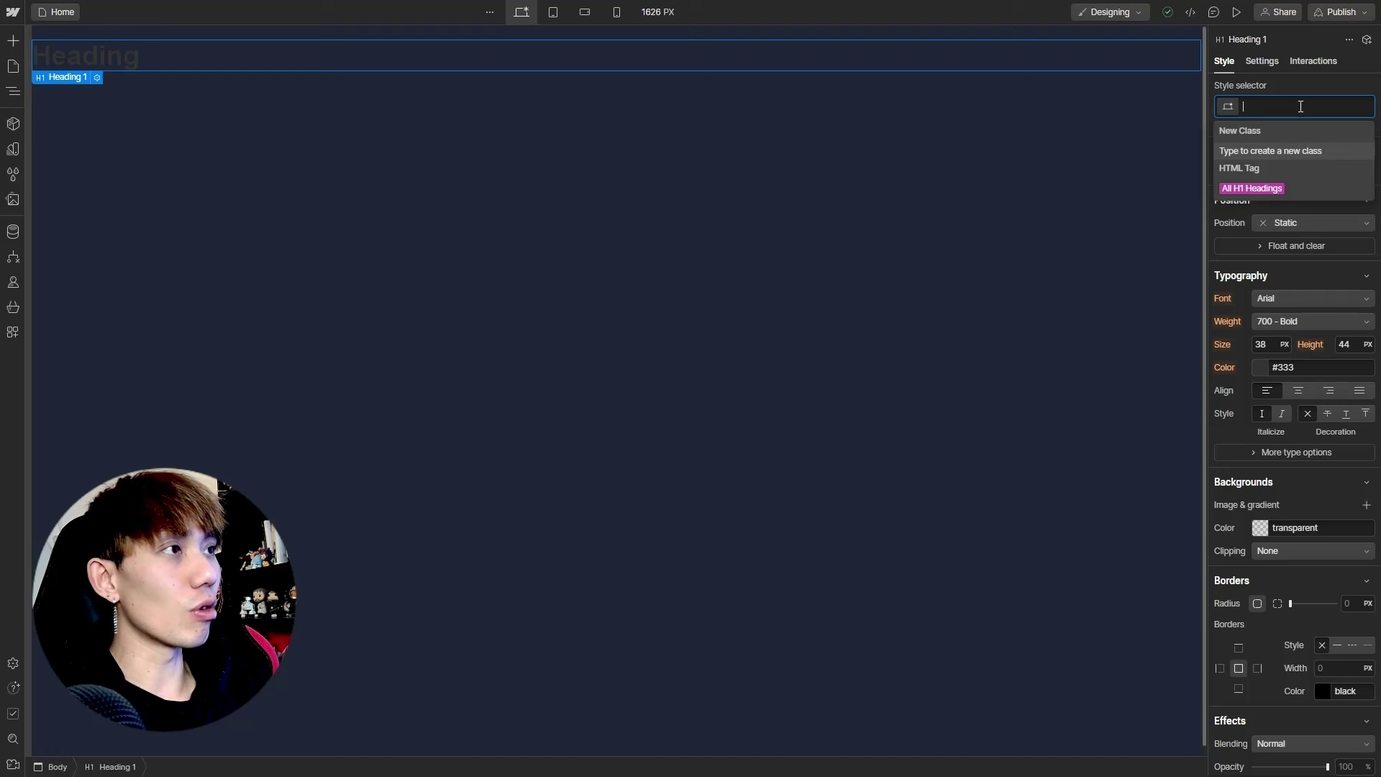
{"action": "type", "text": "Heading-Title"}
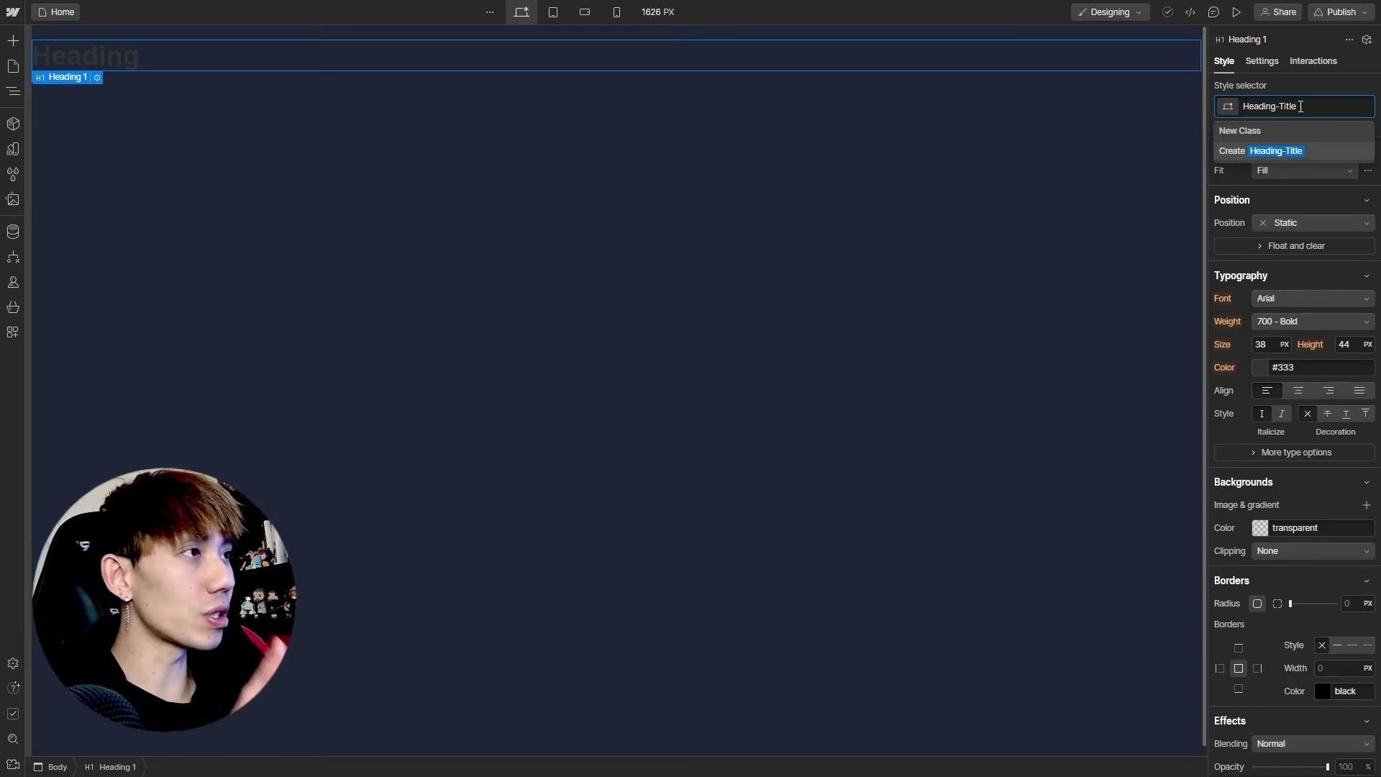
{"action": "left_click", "coordinate": [1267, 153]}
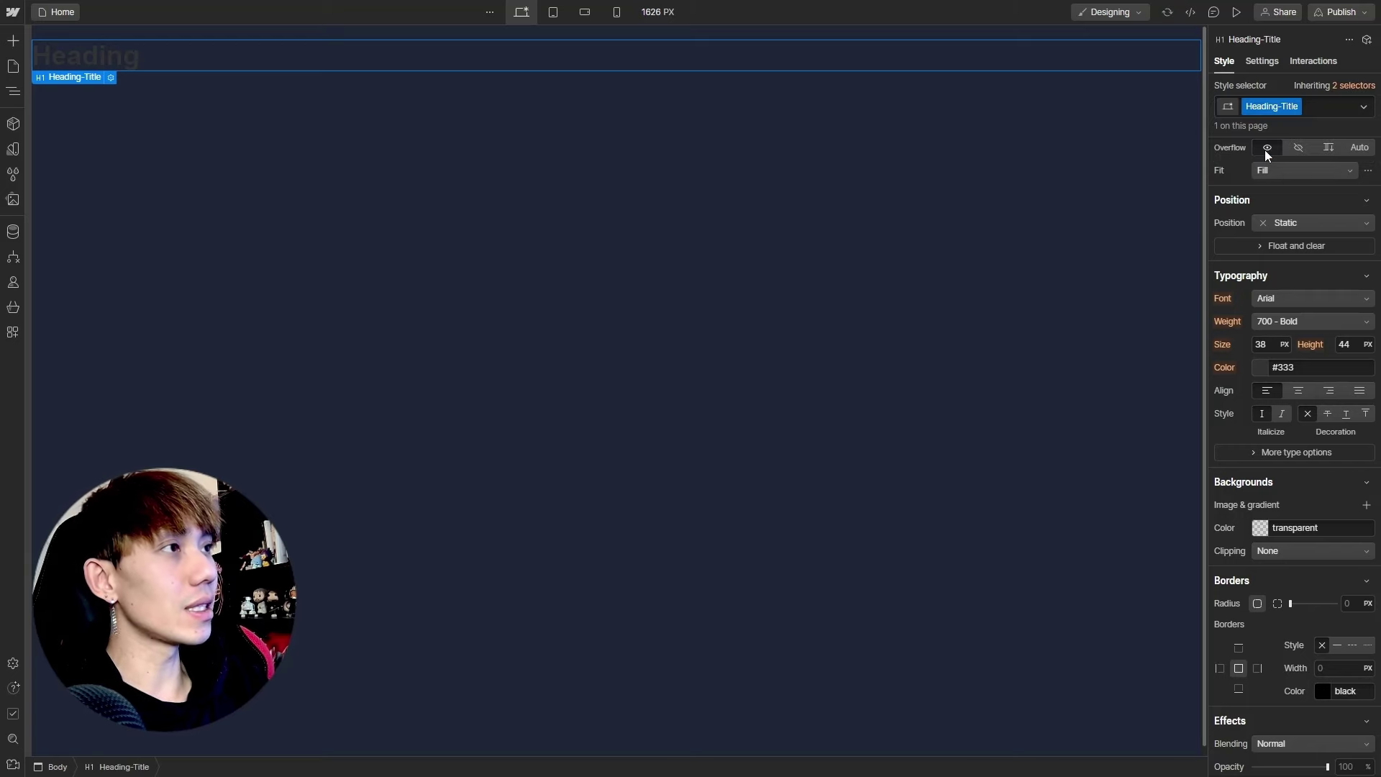
{"action": "left_click", "coordinate": [1260, 368]}
{"action": "left_click_drag", "start_coordinate": [1267, 431], "coordinate": [1091, 346]}
{"action": "left_click", "coordinate": [1057, 342]}
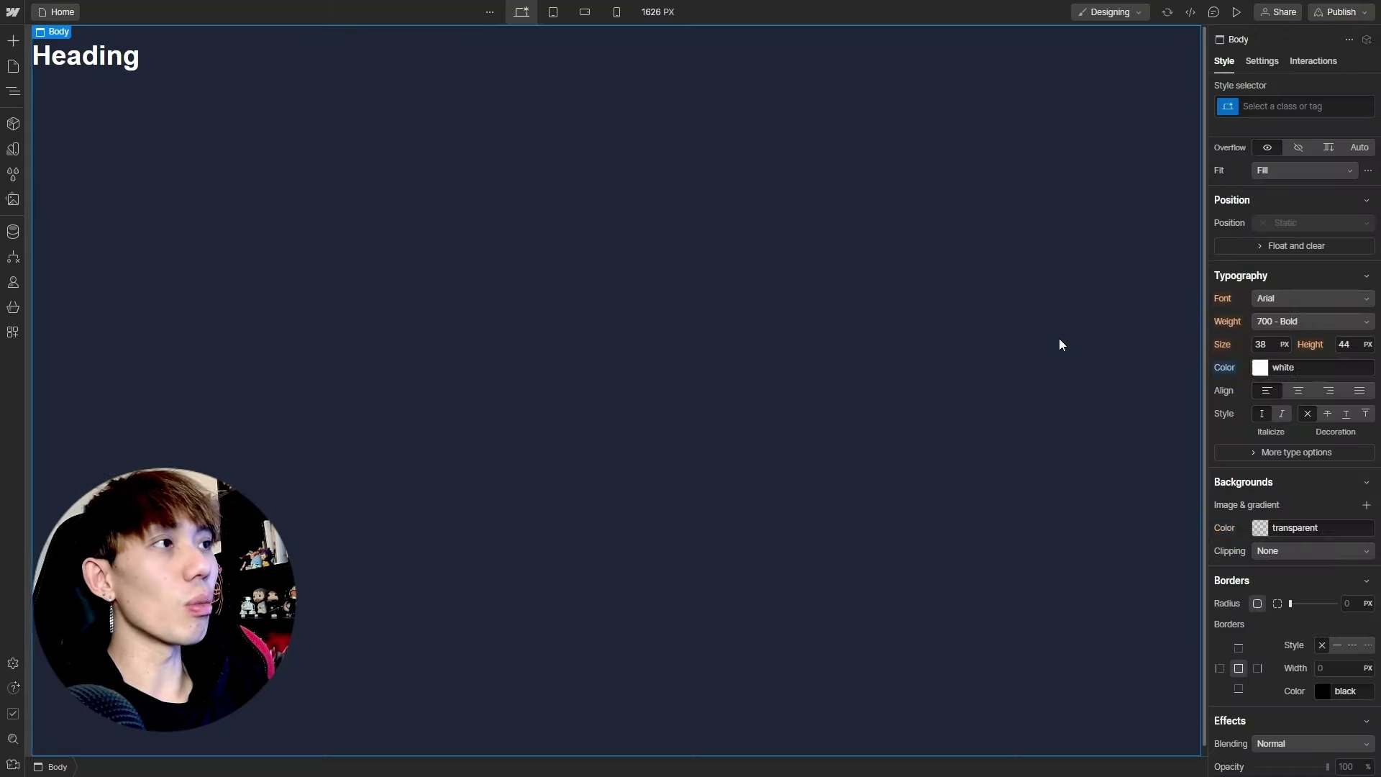
Add a paragraph below the heading and apply the Heading-Title class to it
{"action": "left_click", "coordinate": [9, 46]}
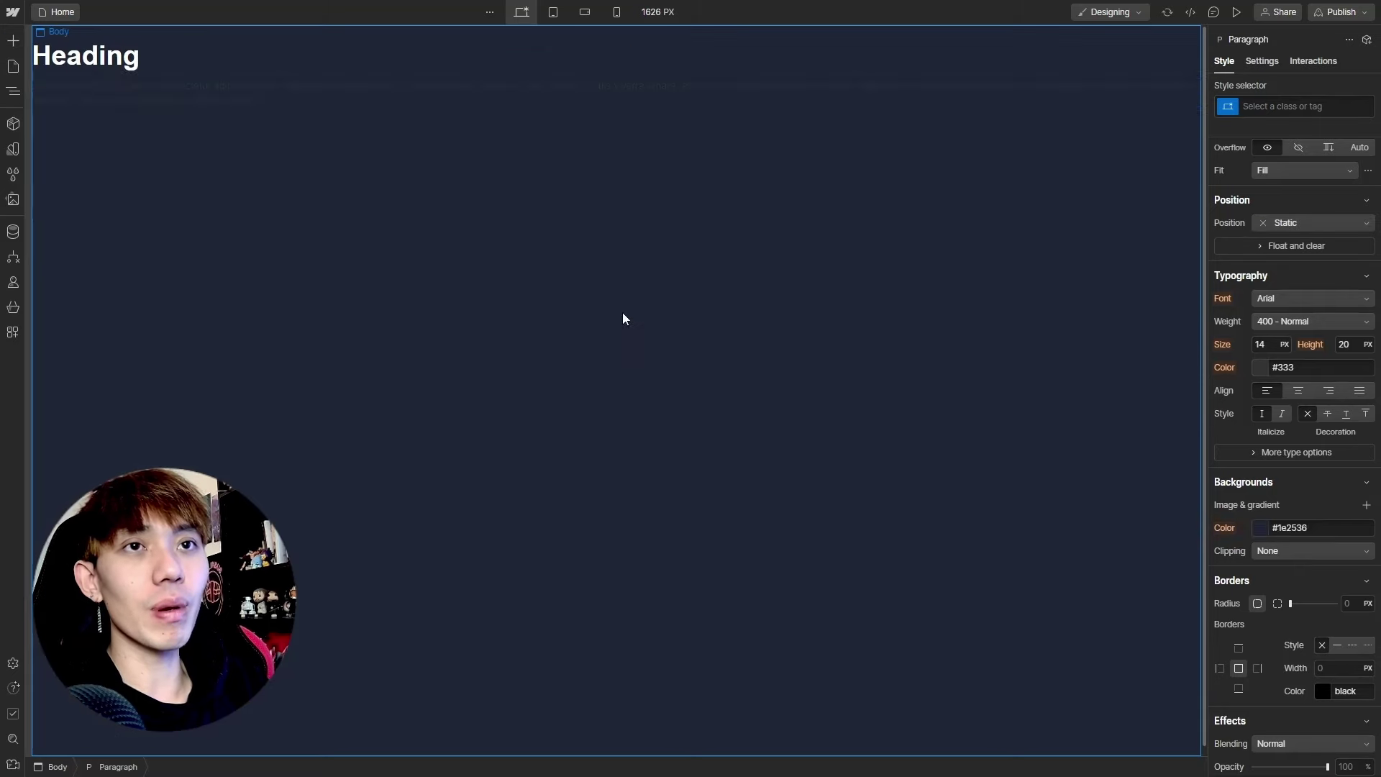
{"action": "left_click_drag", "start_coordinate": [135, 470], "coordinate": [193, 92]}
{"action": "left_click", "coordinate": [1273, 106]}
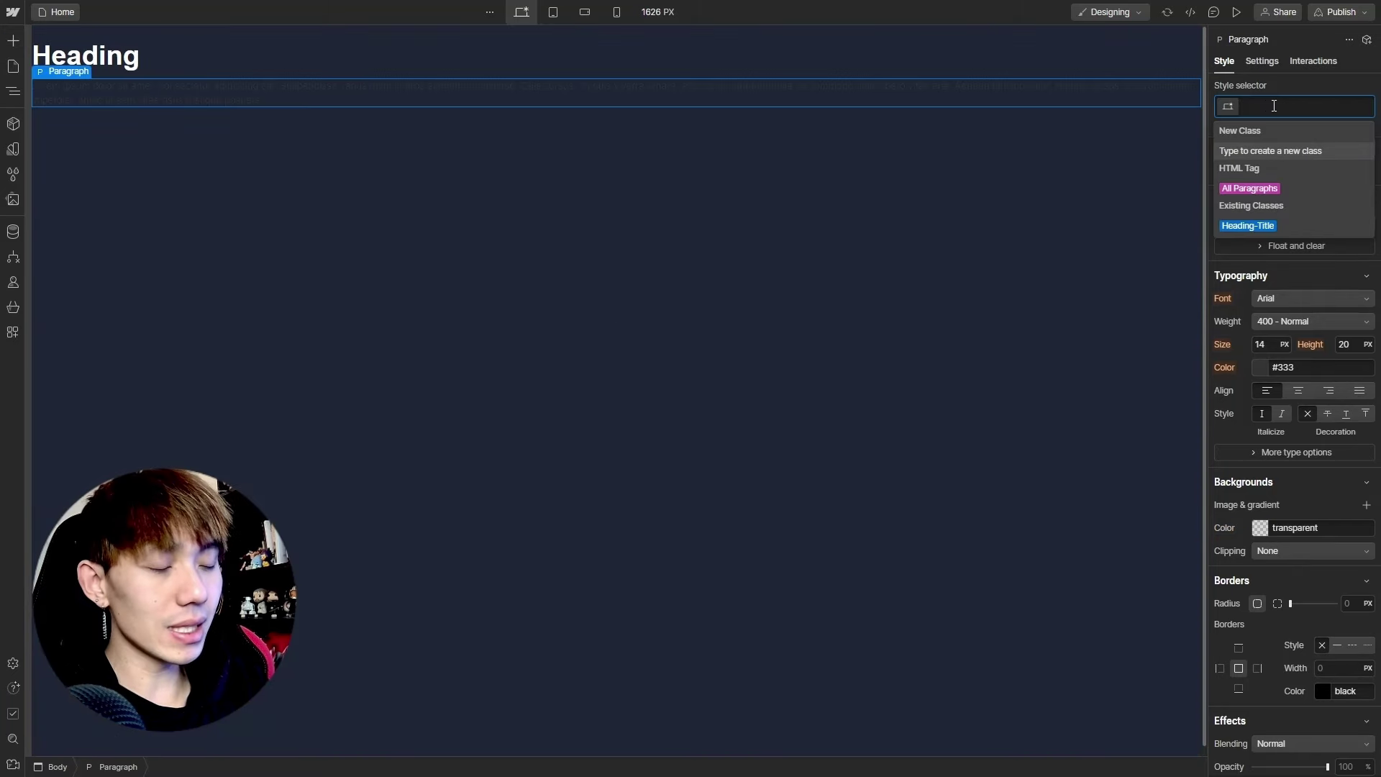
{"action": "type", "text": "head"}
{"action": "key", "text": "Down"}
{"action": "key", "text": "Return"}
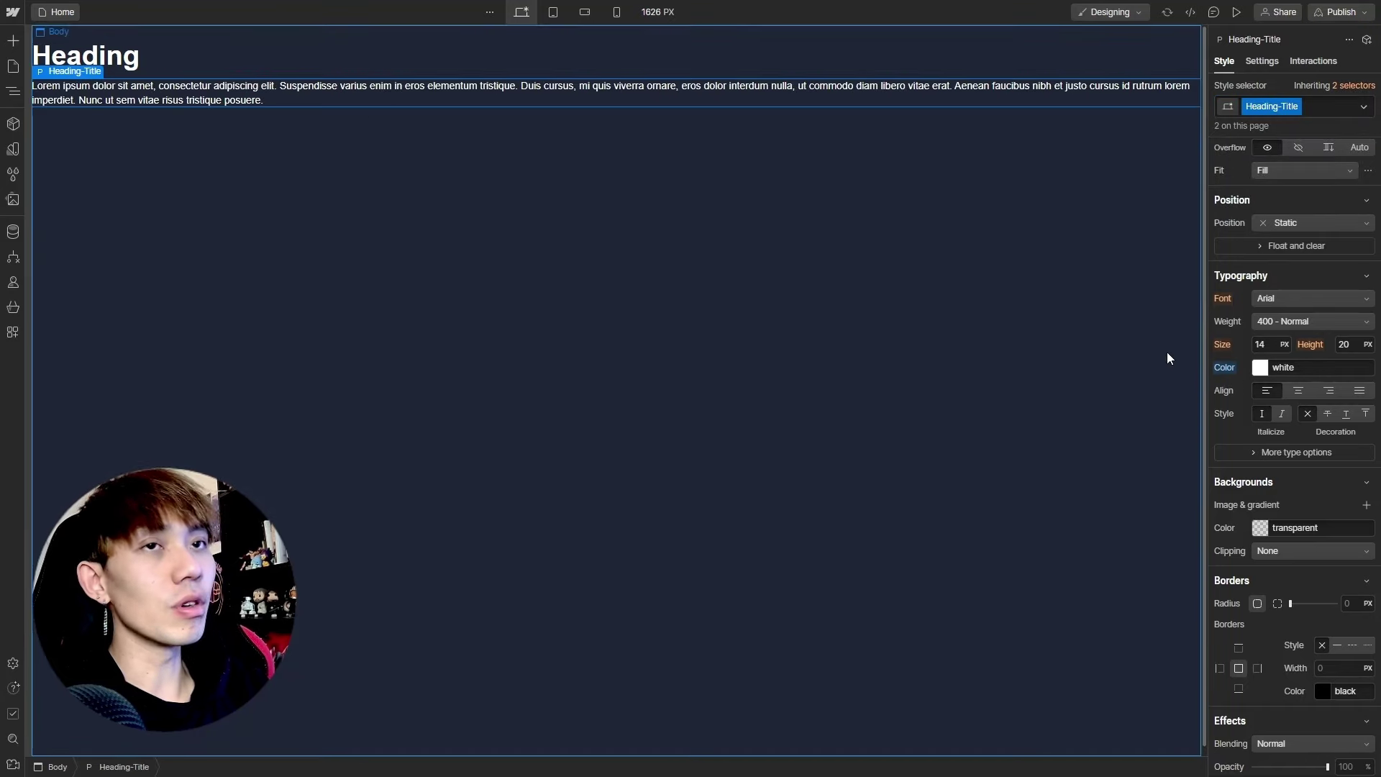
Select the heading and paragraph in turn to compare their styles
{"action": "left_click", "coordinate": [179, 69]}
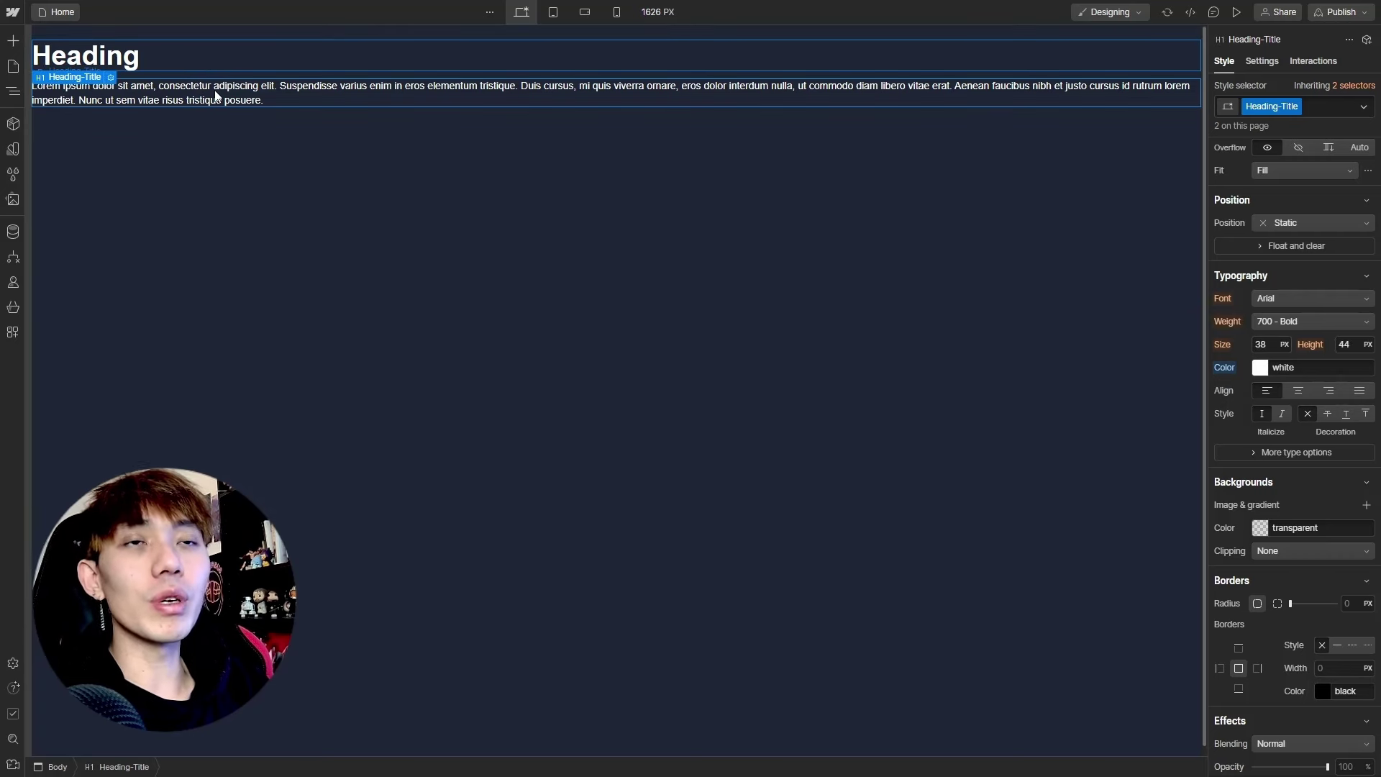
{"action": "left_click", "coordinate": [256, 86]}
{"action": "left_click", "coordinate": [237, 64]}
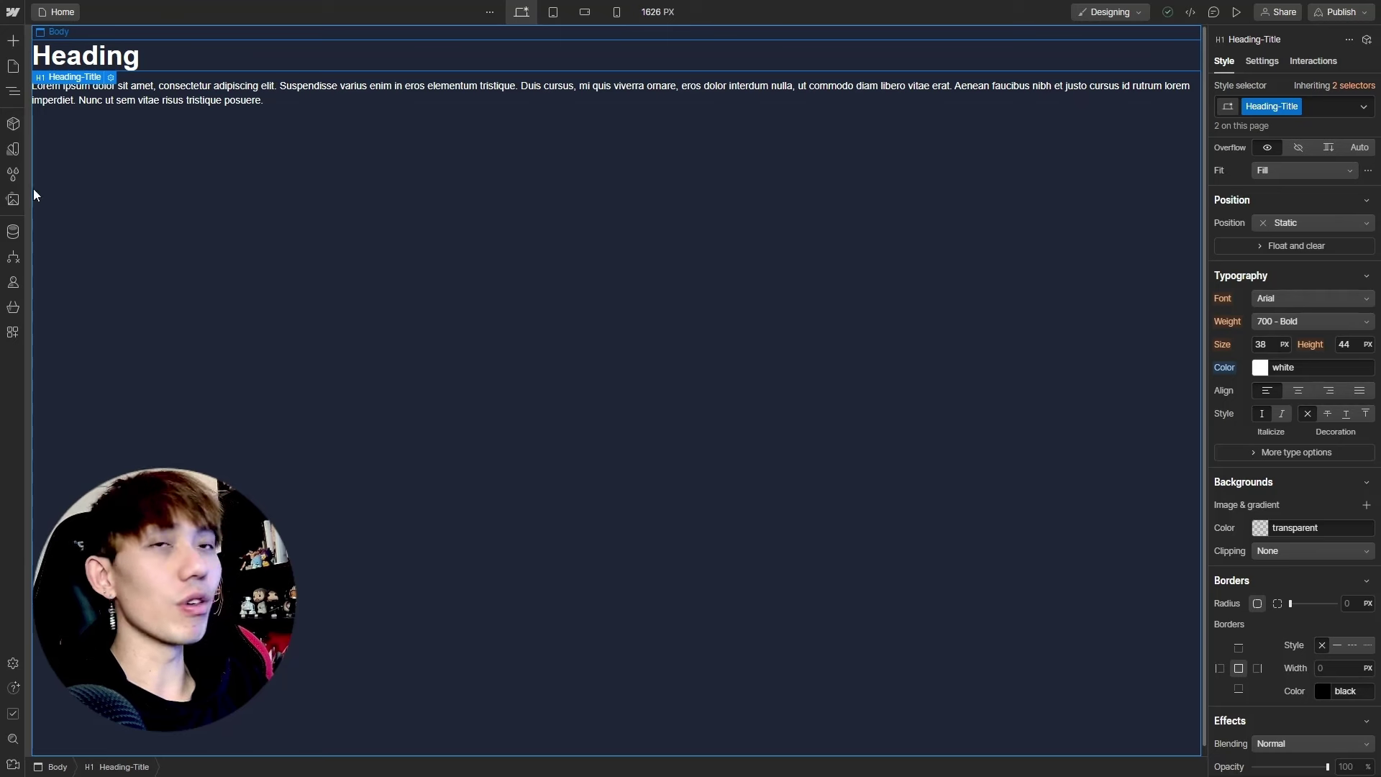
Add a Div Block above the heading and nest the heading inside it
{"action": "left_click", "coordinate": [14, 42]}
{"action": "mouse_move", "coordinate": [54, 329]}
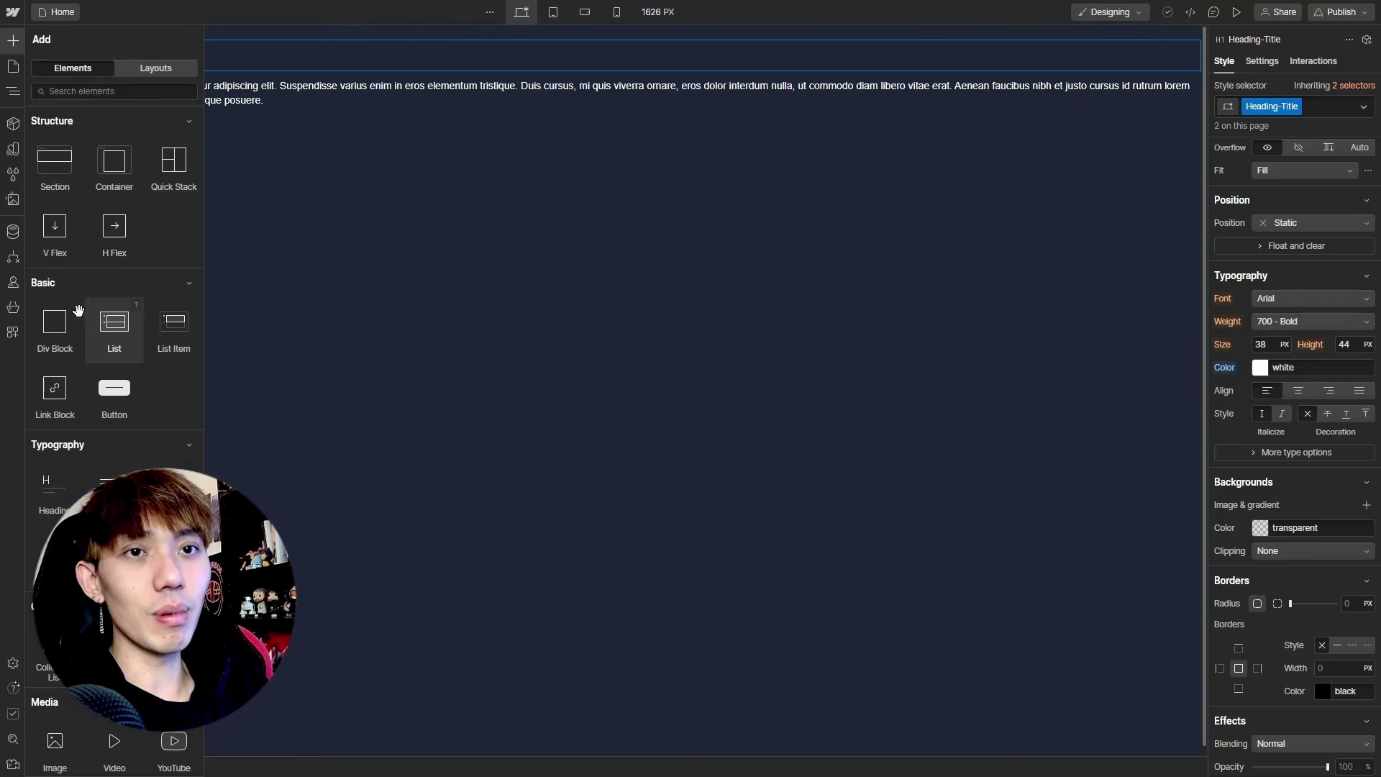
{"action": "left_click_drag", "start_coordinate": [48, 330], "coordinate": [99, 73]}
{"action": "left_click", "coordinate": [51, 101]}
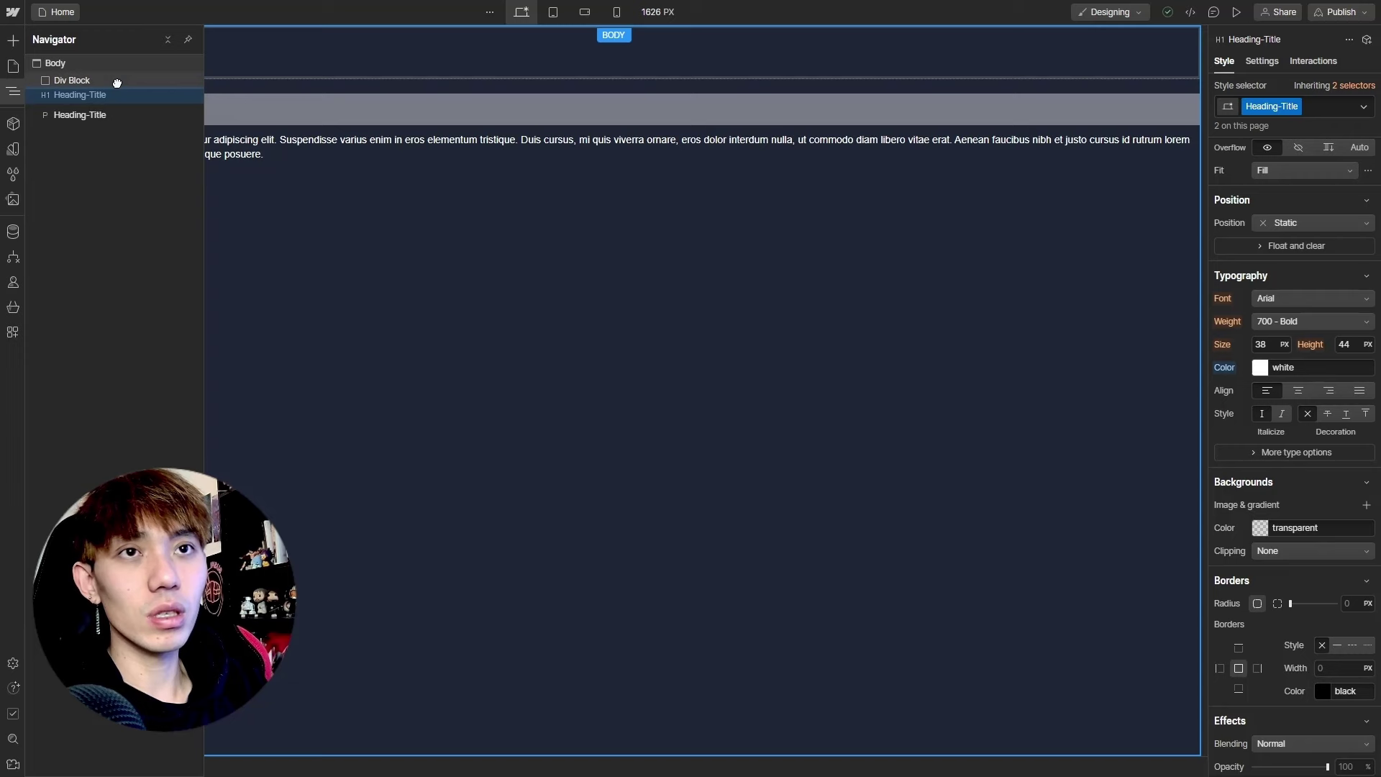
{"action": "mouse_move", "coordinate": [127, 89]}
{"action": "left_mouse_down"}
{"action": "mouse_move", "coordinate": [113, 80]}
{"action": "mouse_move", "coordinate": [126, 108]}
{"action": "left_mouse_up"}
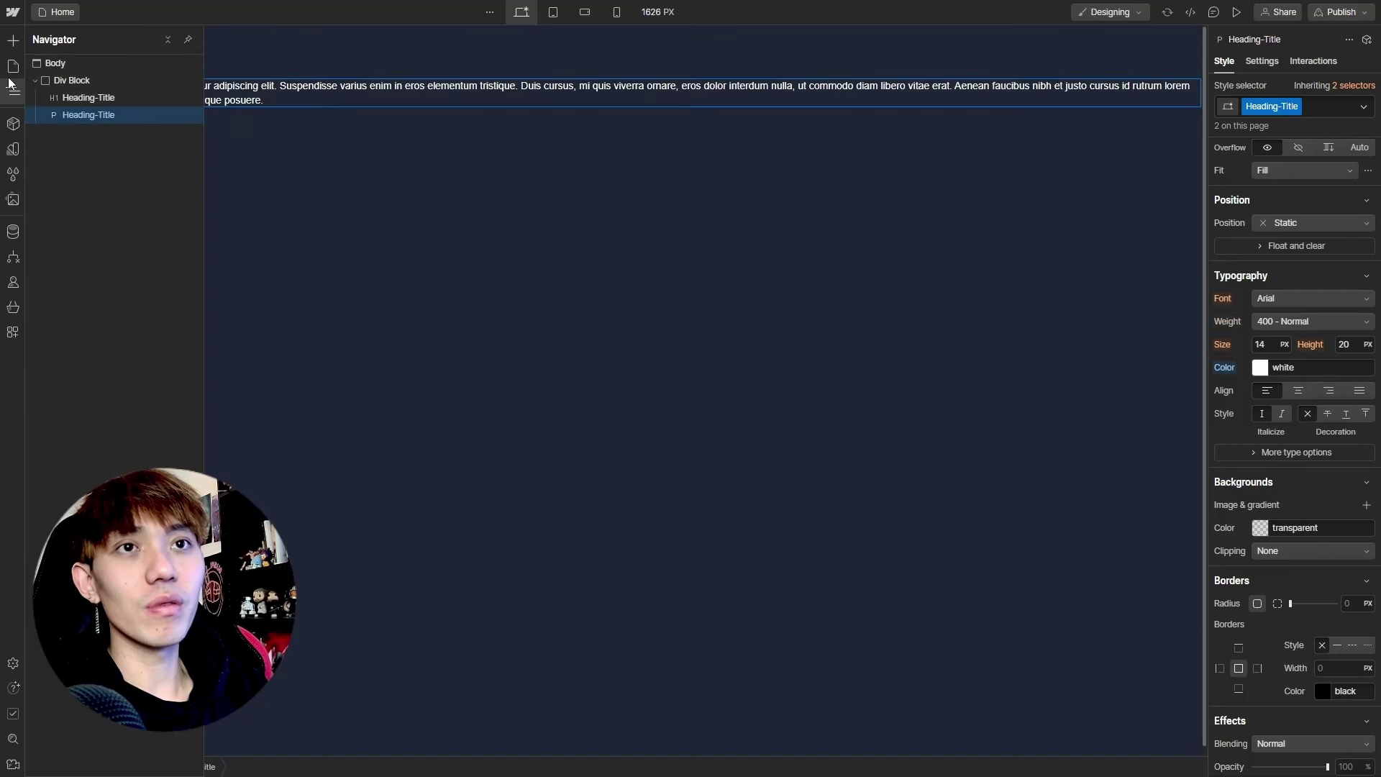
{"action": "left_click", "coordinate": [400, 171]}
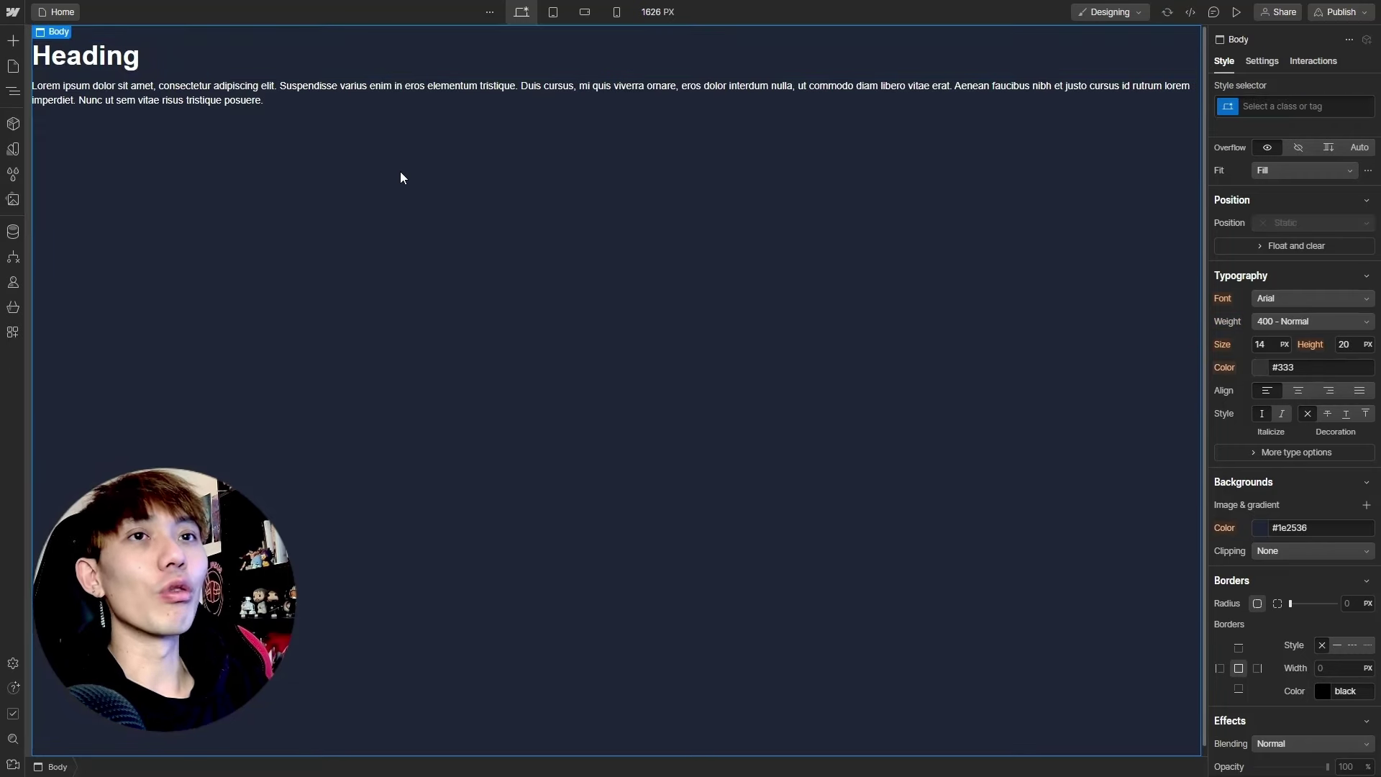
{"action": "left_click", "coordinate": [503, 68]}
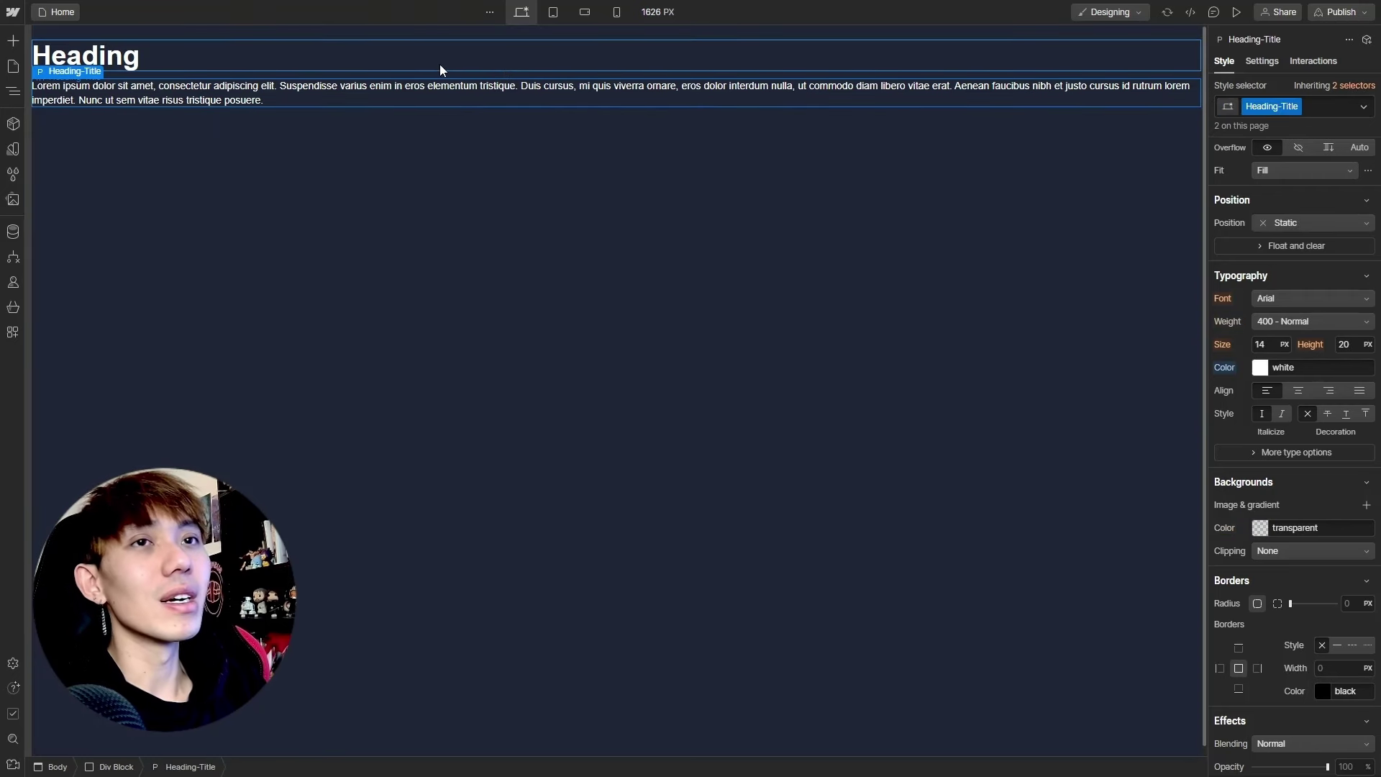
Give the wrapper div a new Container-medium class with a 960 px width
{"action": "left_click", "coordinate": [13, 91]}
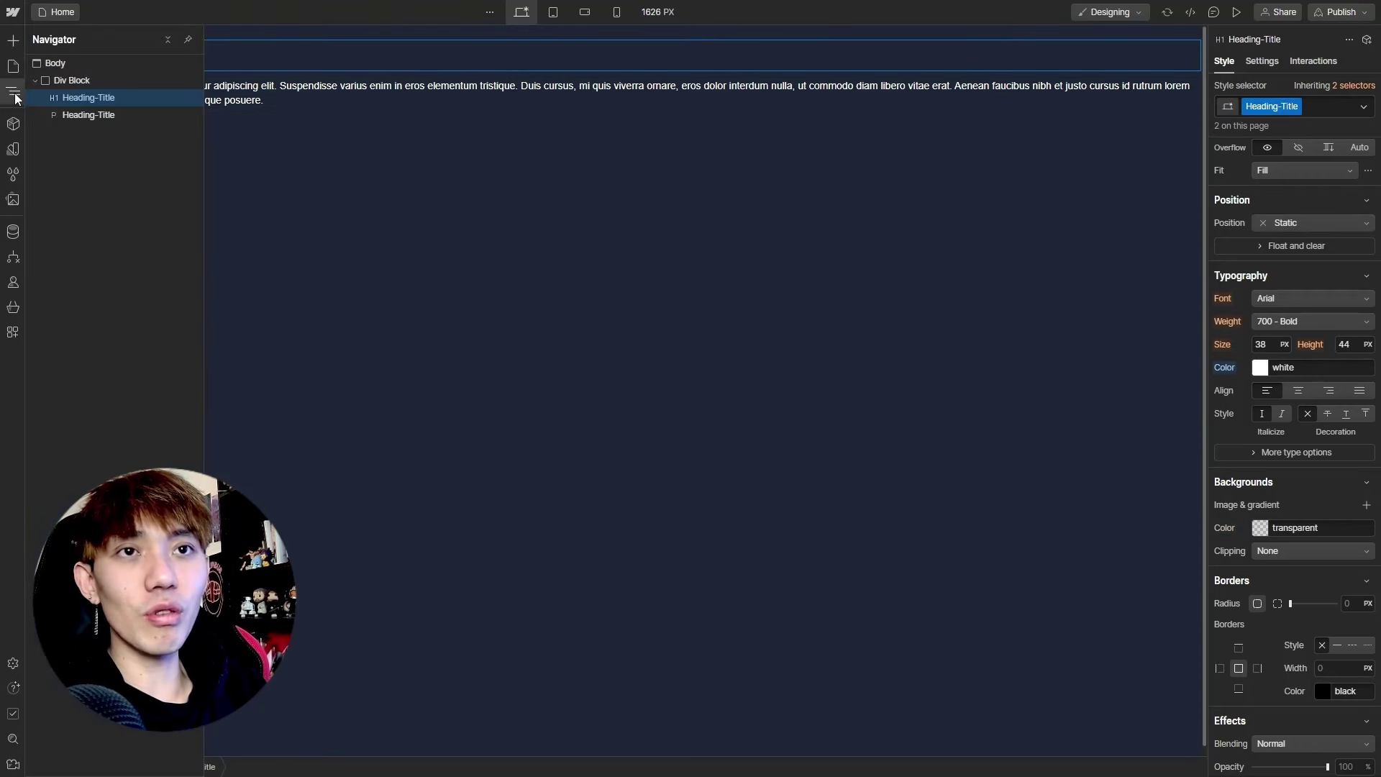
{"action": "left_click", "coordinate": [63, 79]}
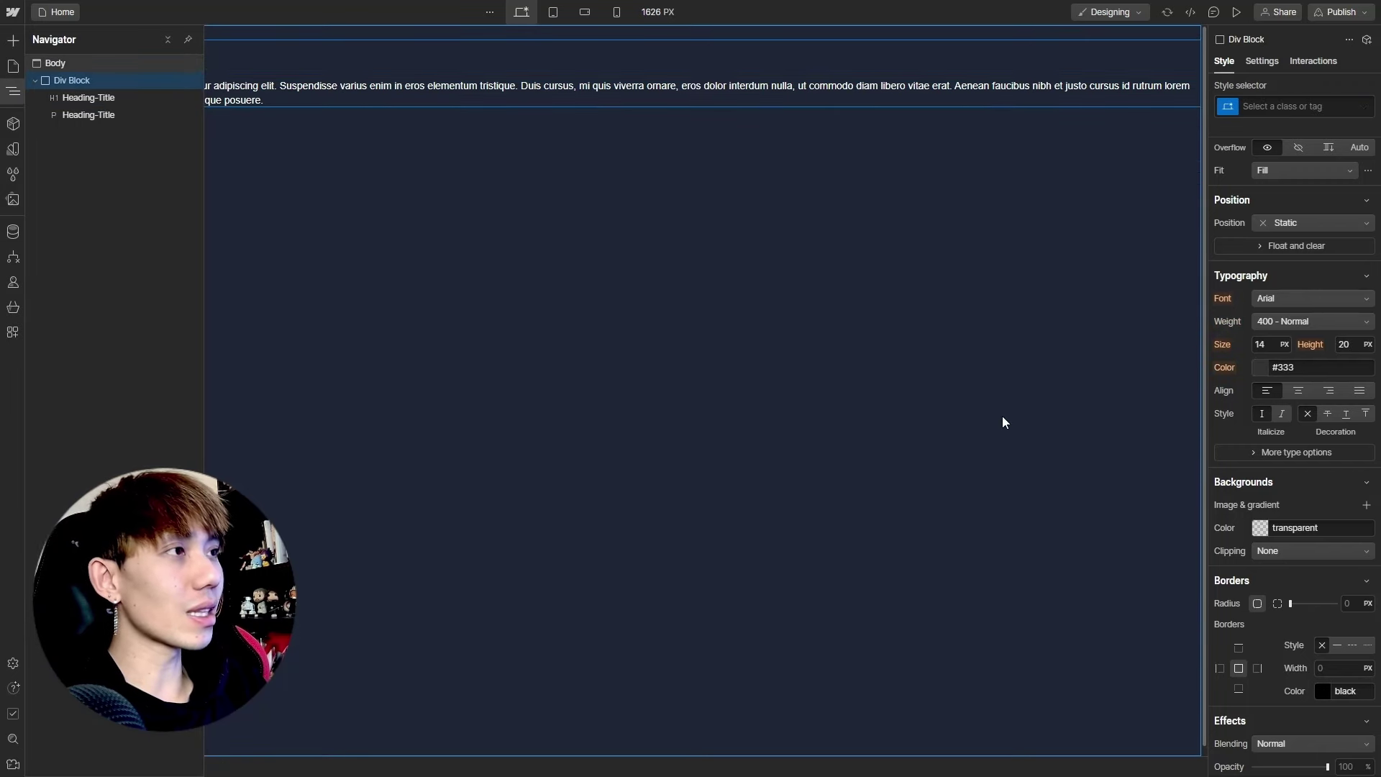
{"action": "left_click", "coordinate": [1275, 106]}
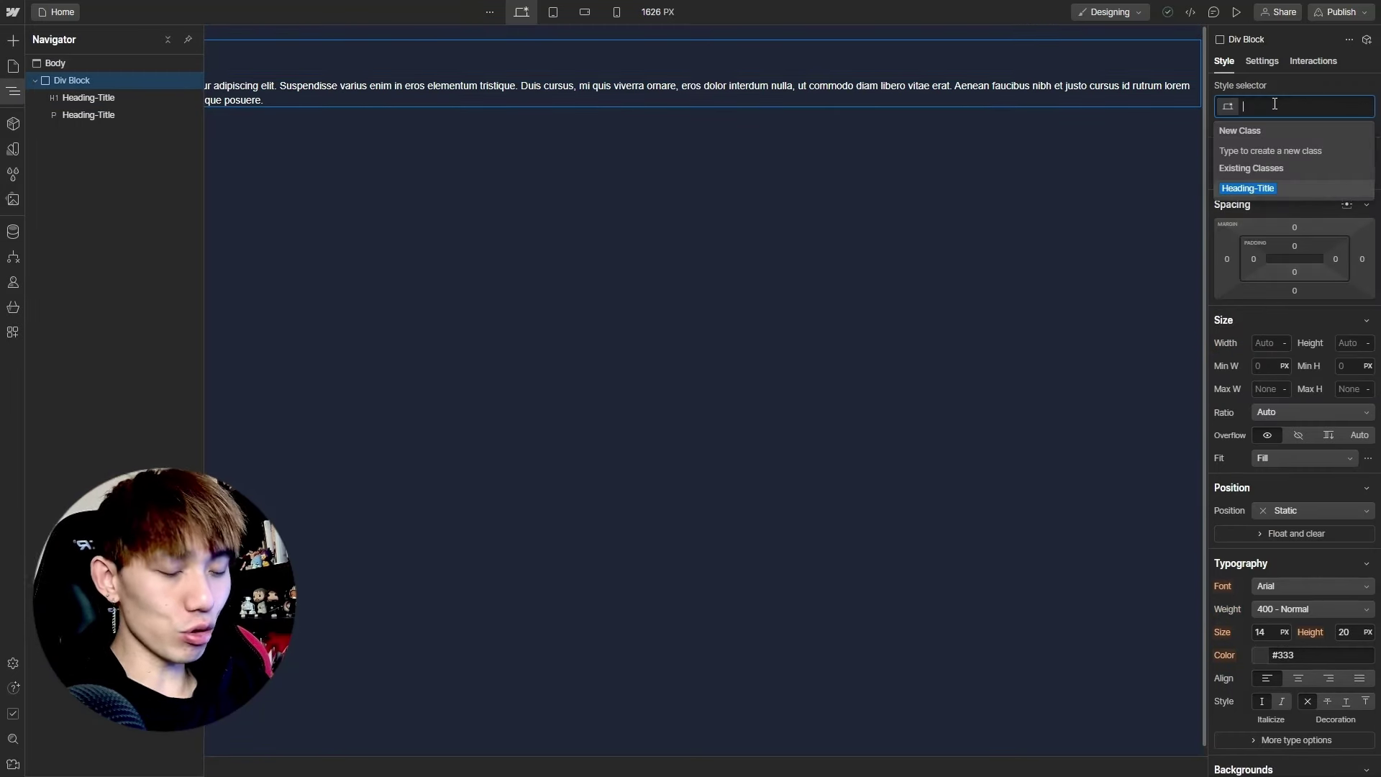
{"action": "type", "text": "Container-medium"}
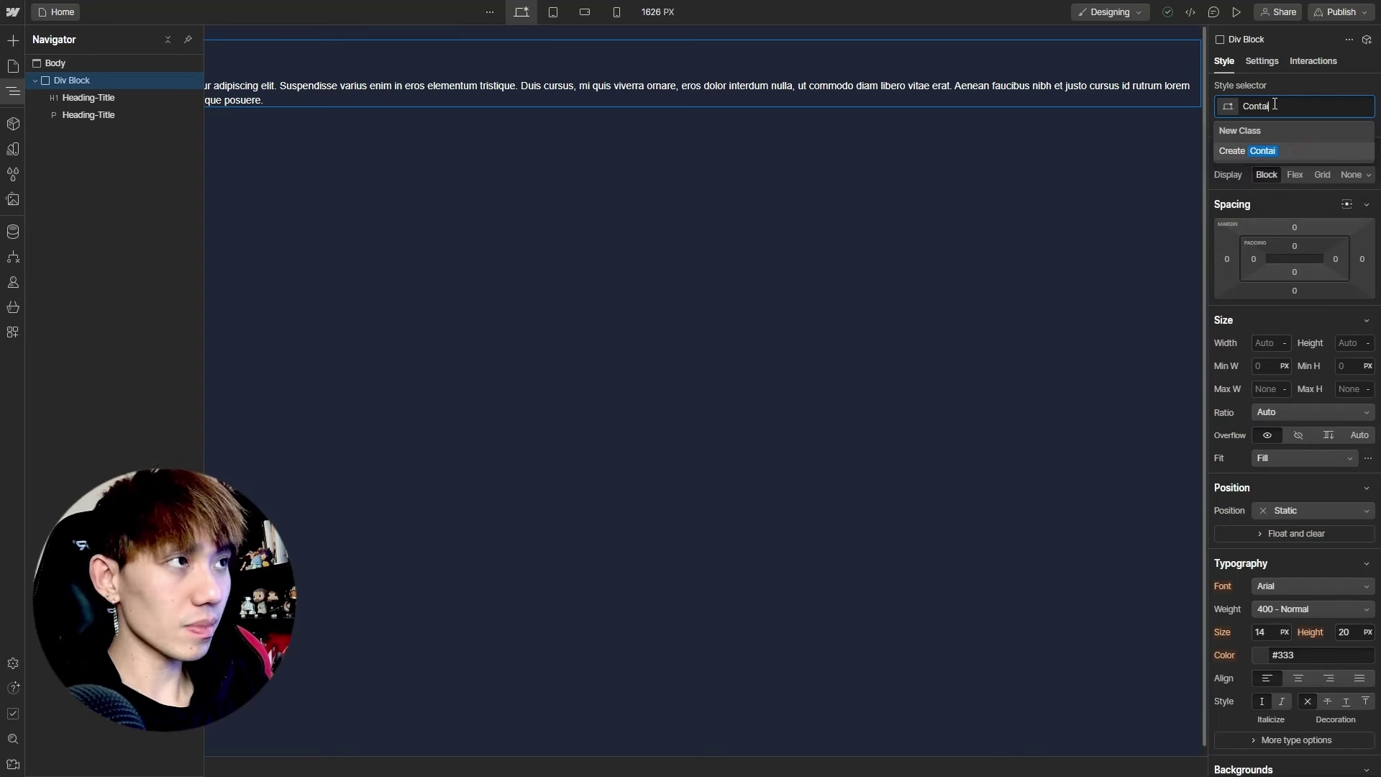
{"action": "key", "text": "Return"}
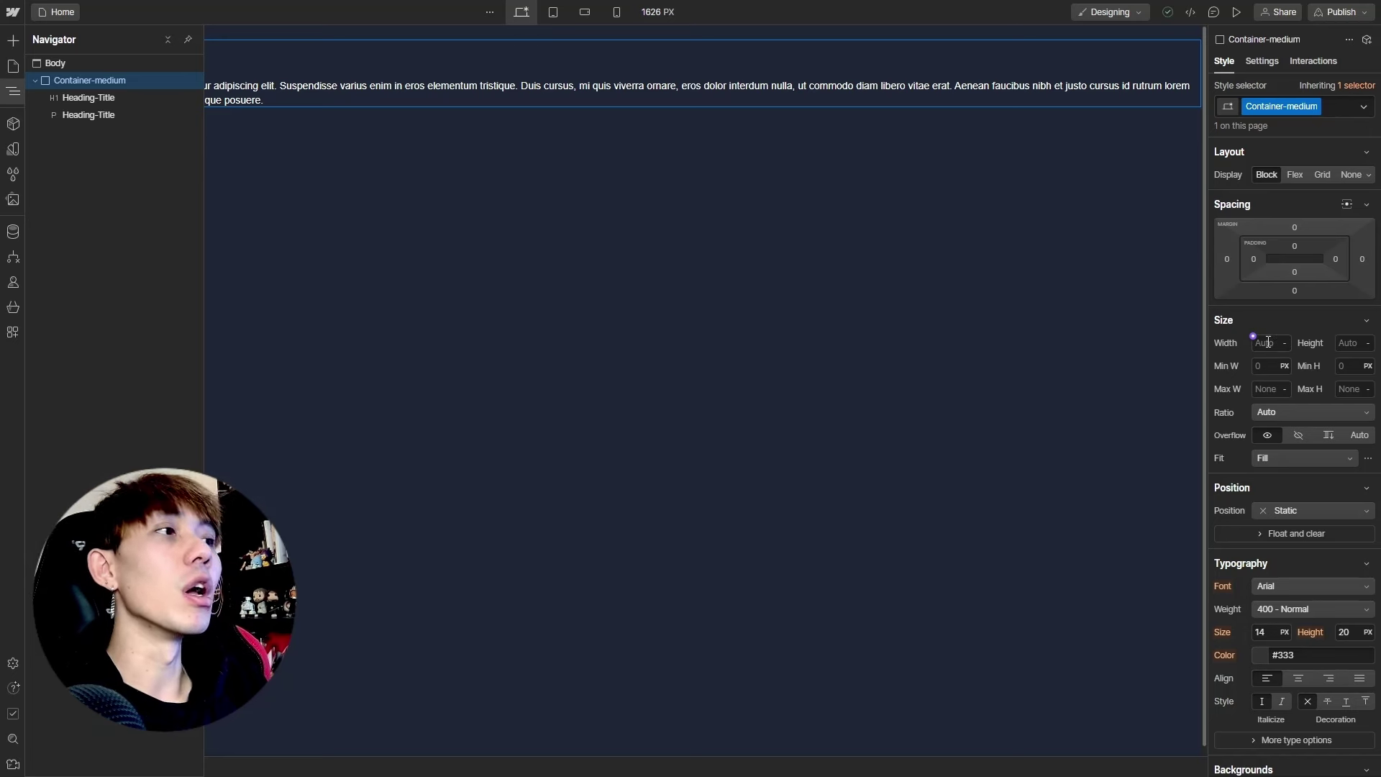
{"action": "left_click", "coordinate": [1267, 342]}
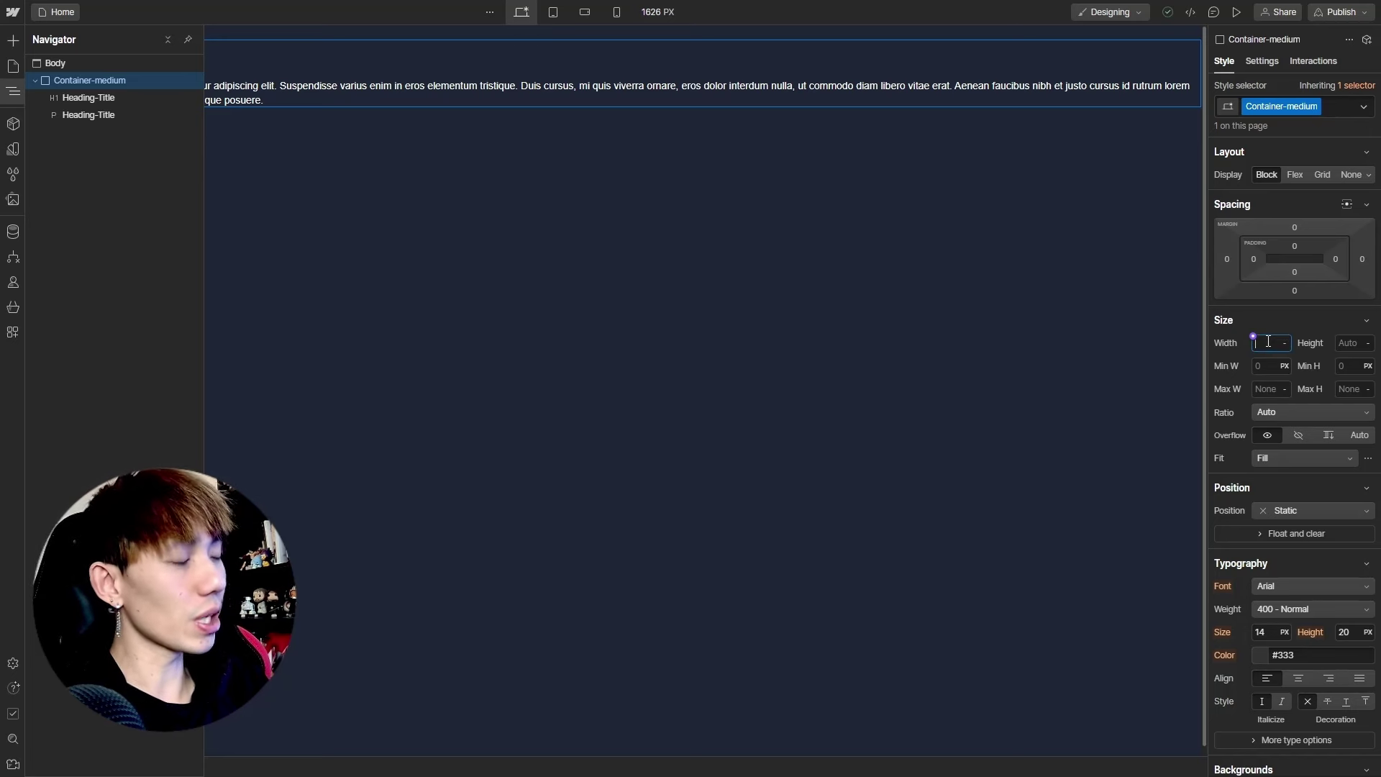
{"action": "type", "text": "960"}
{"action": "key", "text": "Return"}
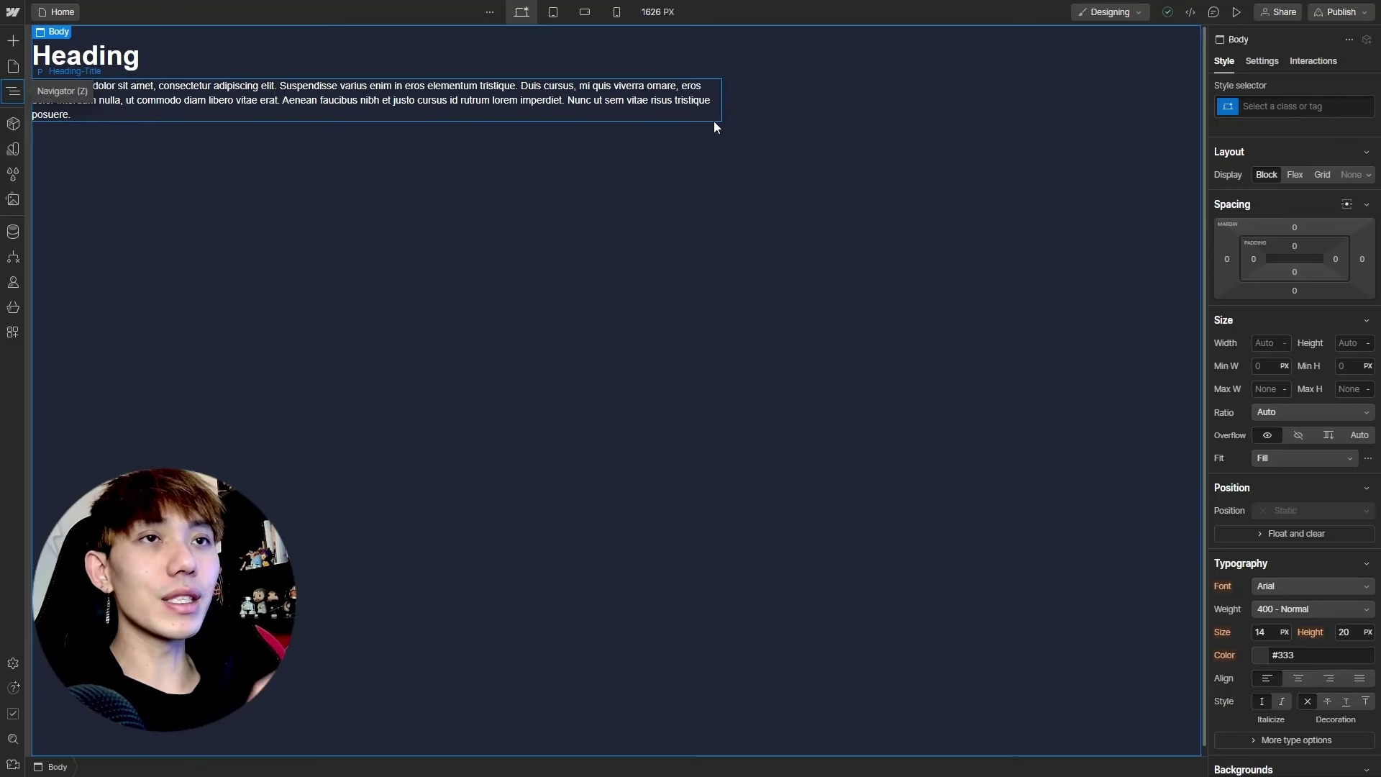
{"action": "left_click", "coordinate": [719, 59]}
{"action": "left_click", "coordinate": [763, 54]}
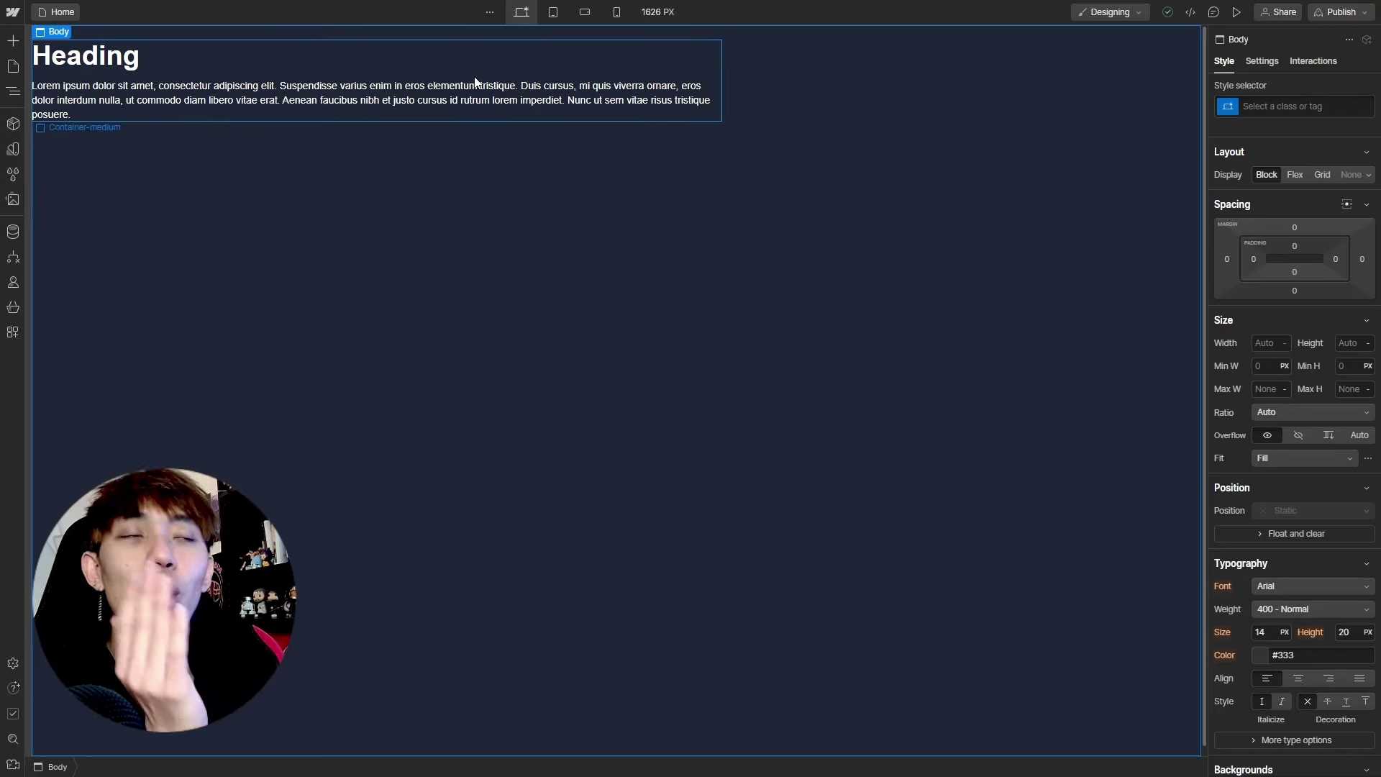
Center the Container-medium wrapper with auto side margins and give it 64 px vertical padding
{"action": "left_click", "coordinate": [10, 93]}
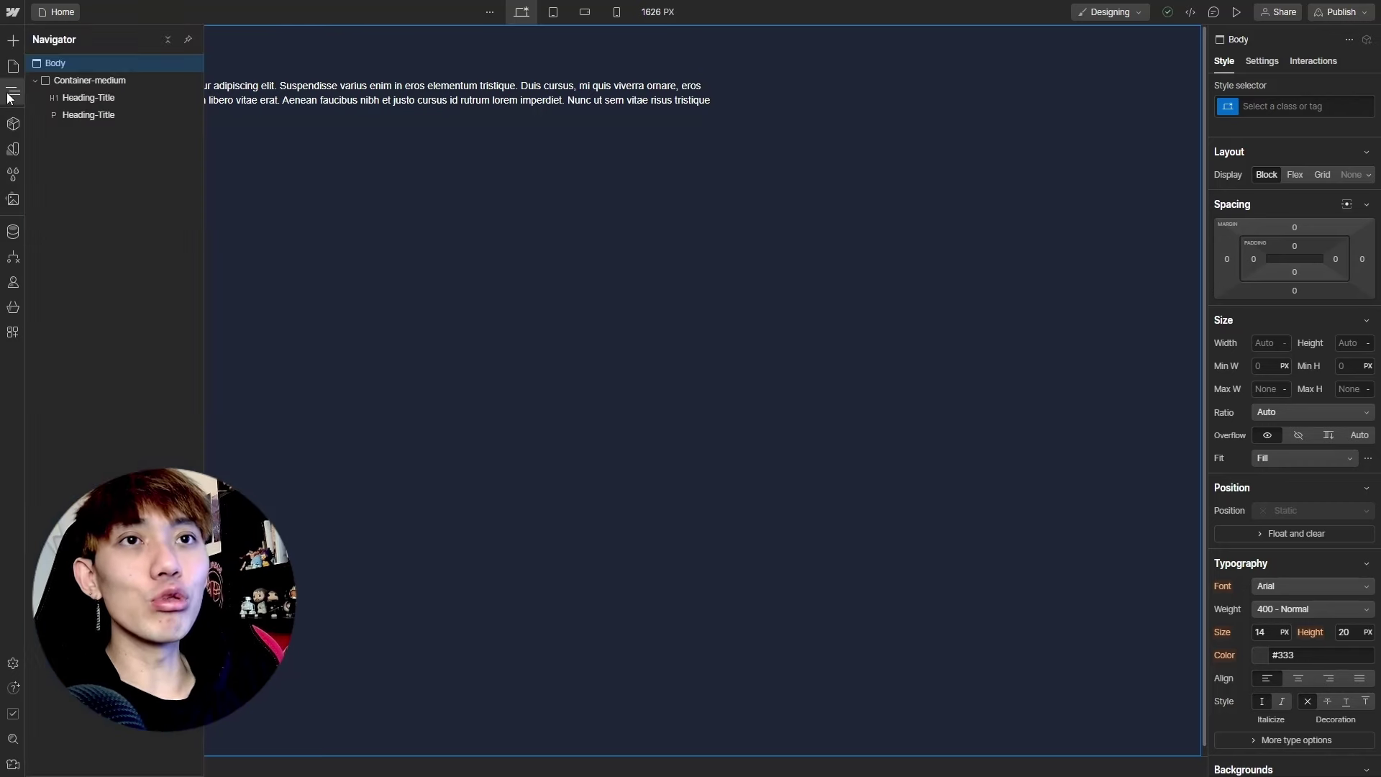
{"action": "left_click", "coordinate": [99, 81]}
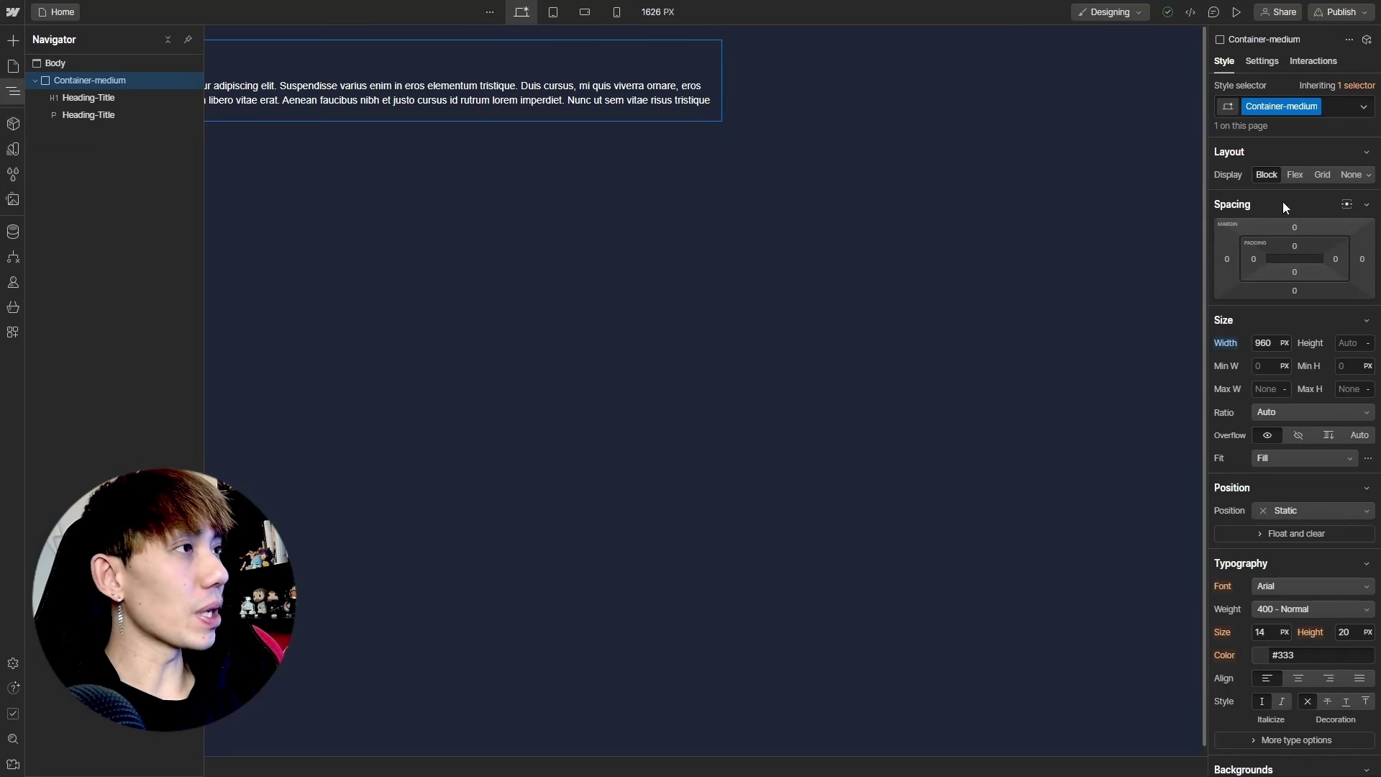
{"action": "left_click", "coordinate": [1346, 205]}
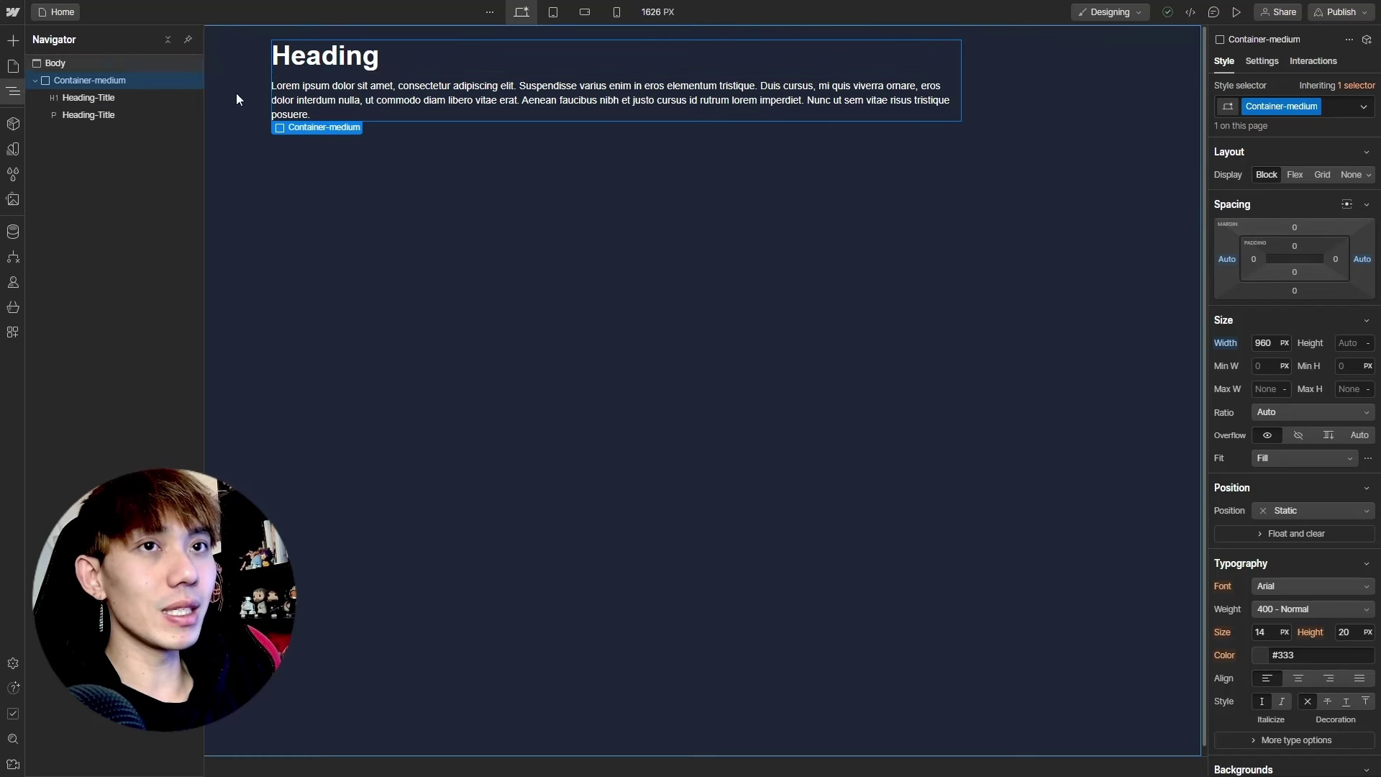
{"action": "left_click", "coordinate": [1294, 246]}
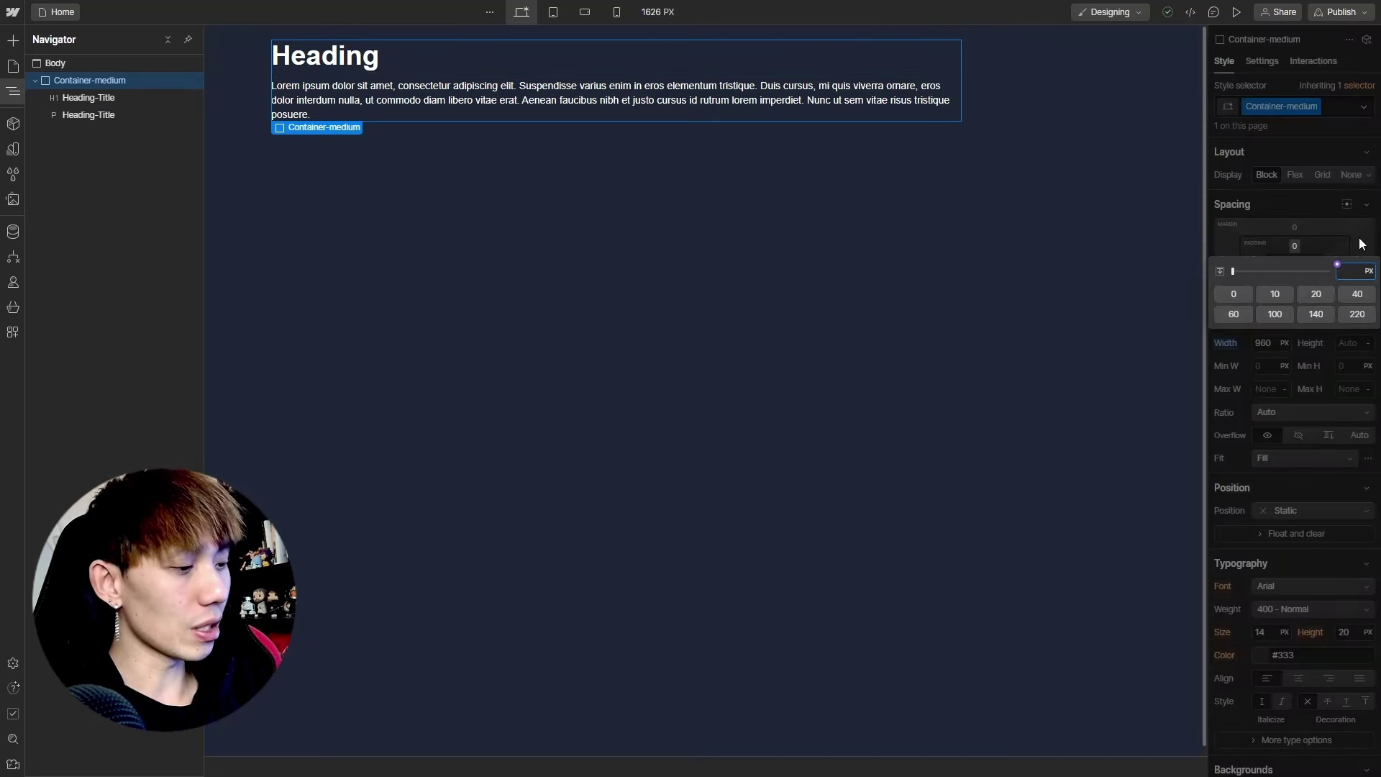
{"action": "type", "text": "64"}
{"action": "key", "text": "Return"}
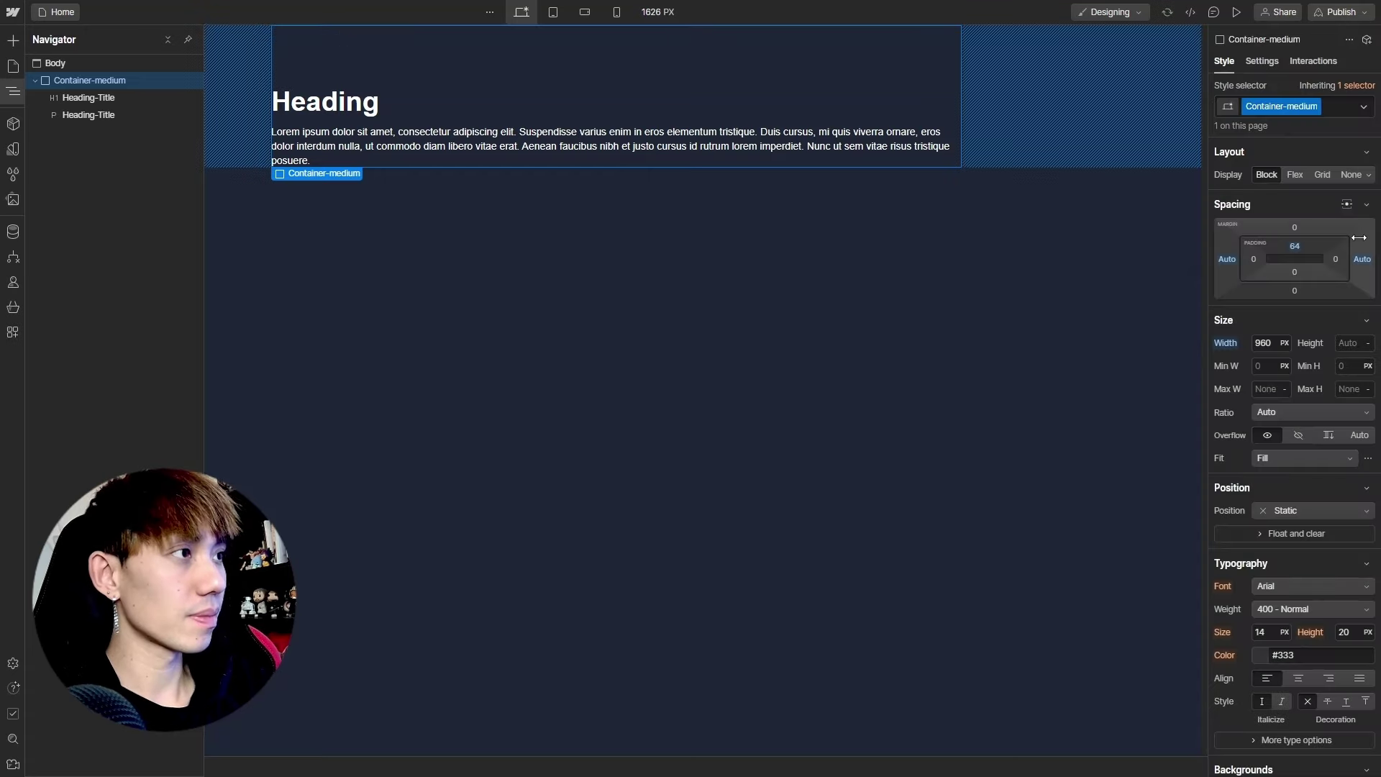
{"action": "left_click", "coordinate": [88, 115]}
{"action": "left_click", "coordinate": [13, 91]}
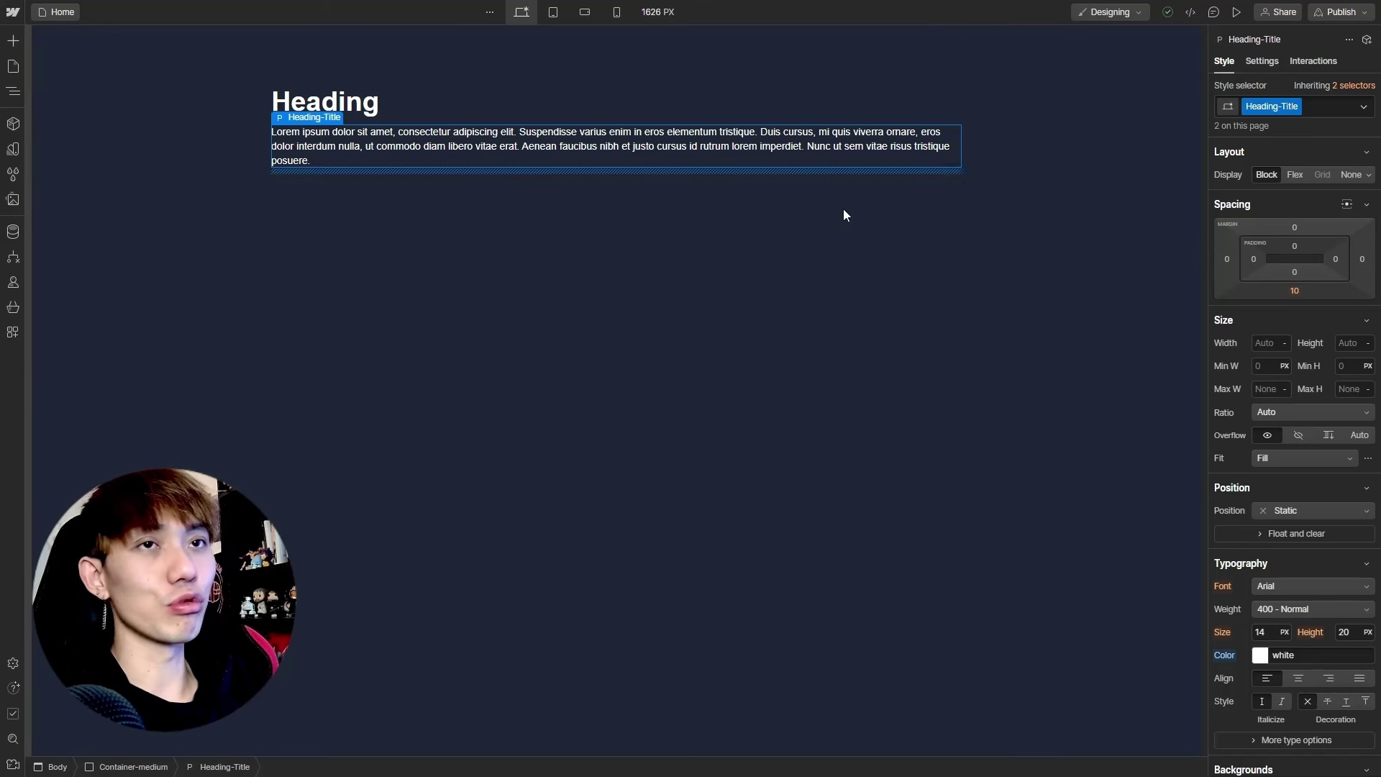
Drag a Button element under the paragraph inside Container-medium
{"action": "left_click", "coordinate": [5, 43]}
{"action": "scroll", "coordinate": [99, 340], "scroll_direction": "down", "scroll_amount": 1}
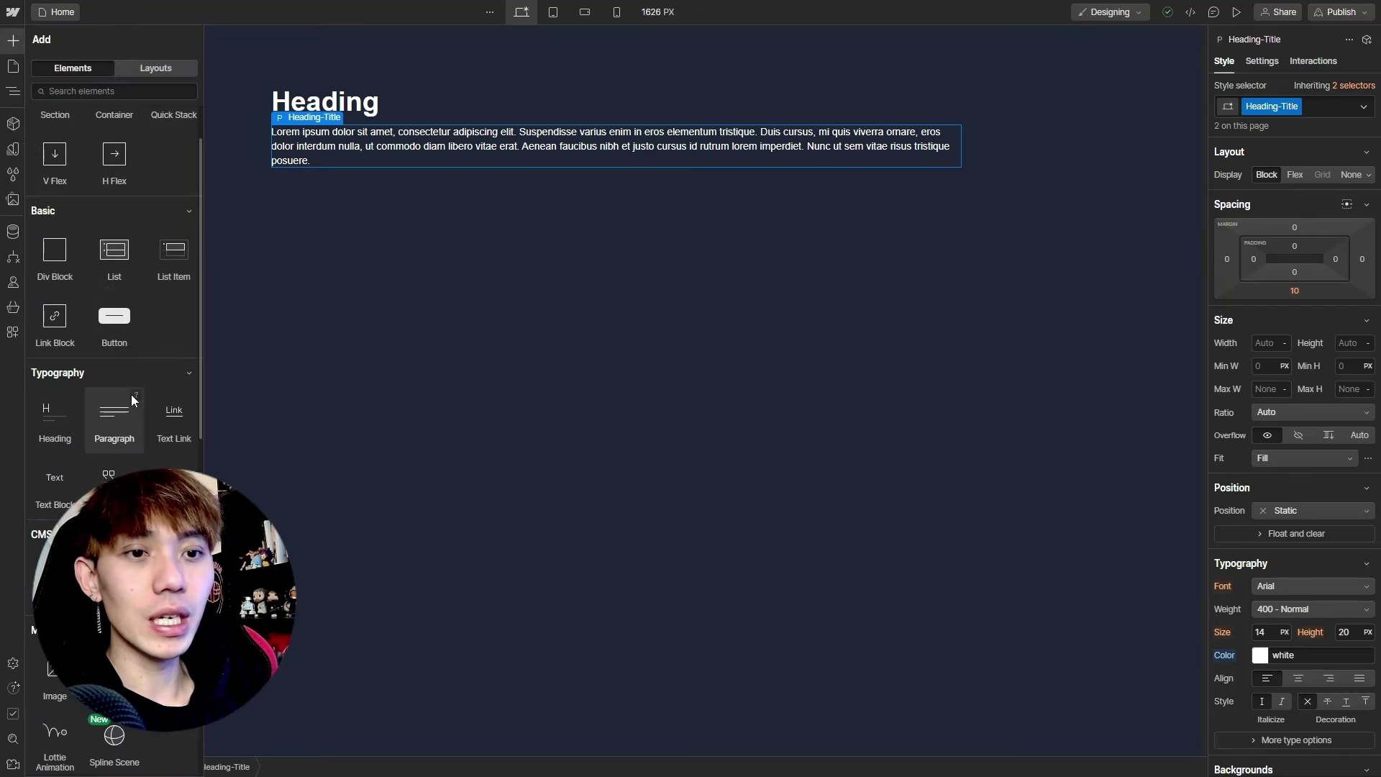
{"action": "scroll", "coordinate": [101, 330], "scroll_direction": "down", "scroll_amount": 2}
{"action": "scroll", "coordinate": [94, 324], "scroll_direction": "up", "scroll_amount": 2}
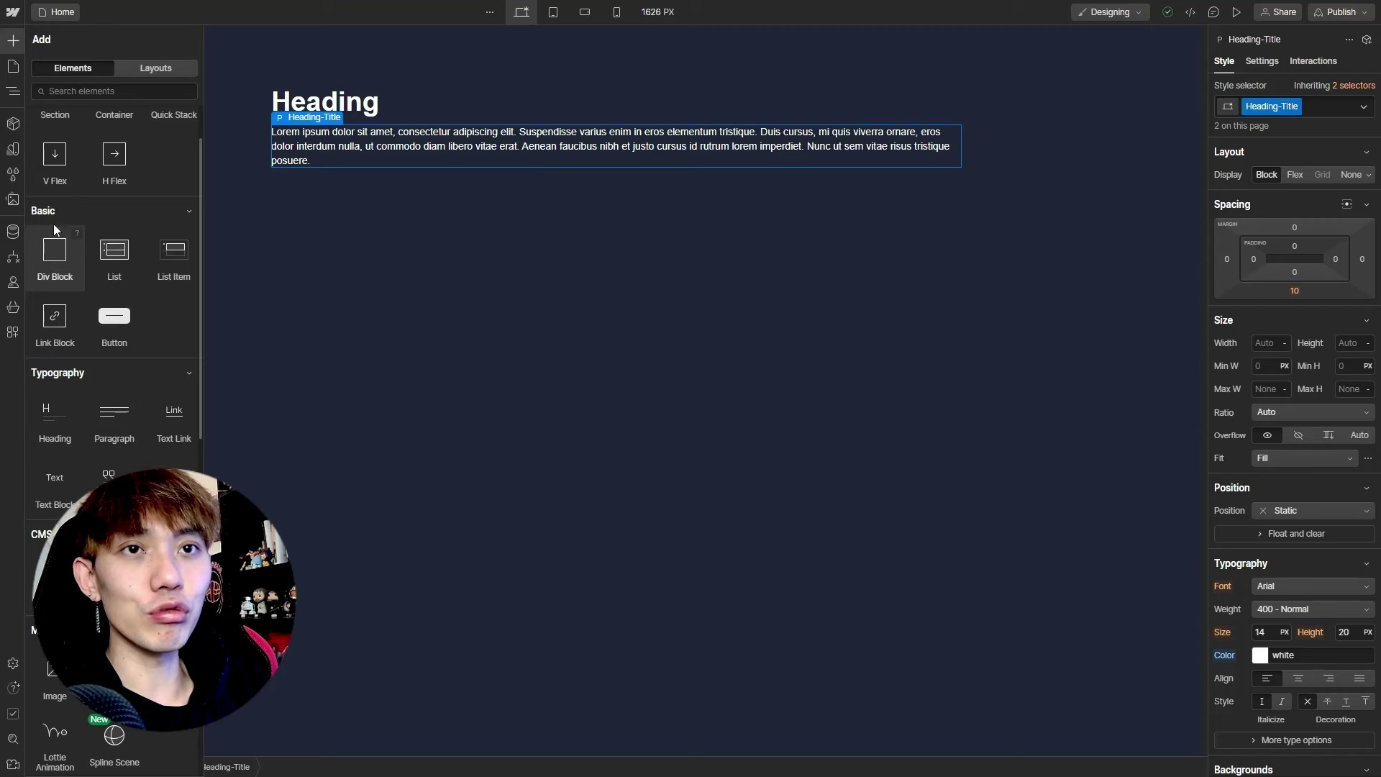
{"action": "left_click_drag", "start_coordinate": [88, 315], "coordinate": [413, 171]}
{"action": "key", "text": "Escape"}
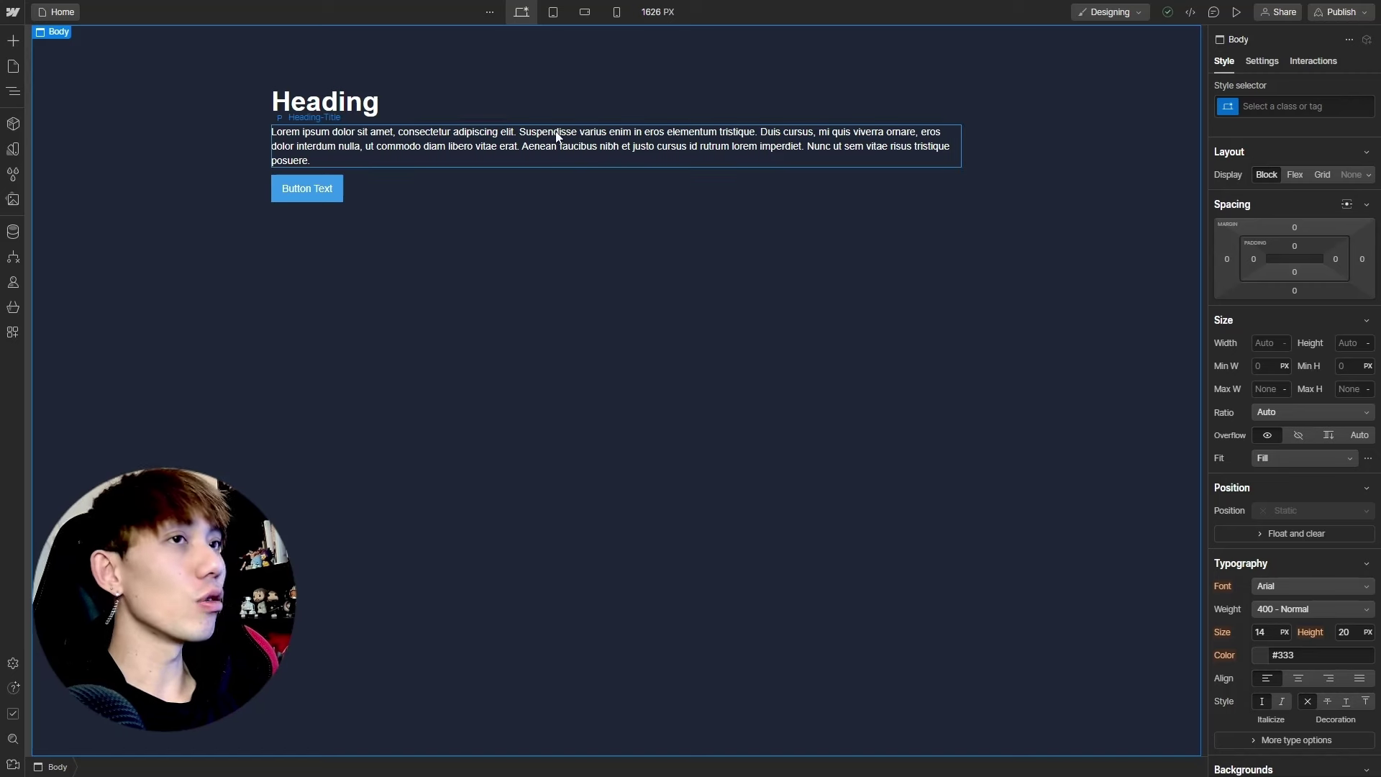
Select the main heading and bring up its font list
{"action": "left_click", "coordinate": [444, 99]}
{"action": "scroll", "coordinate": [1294, 521], "scroll_direction": "down", "scroll_amount": 1}
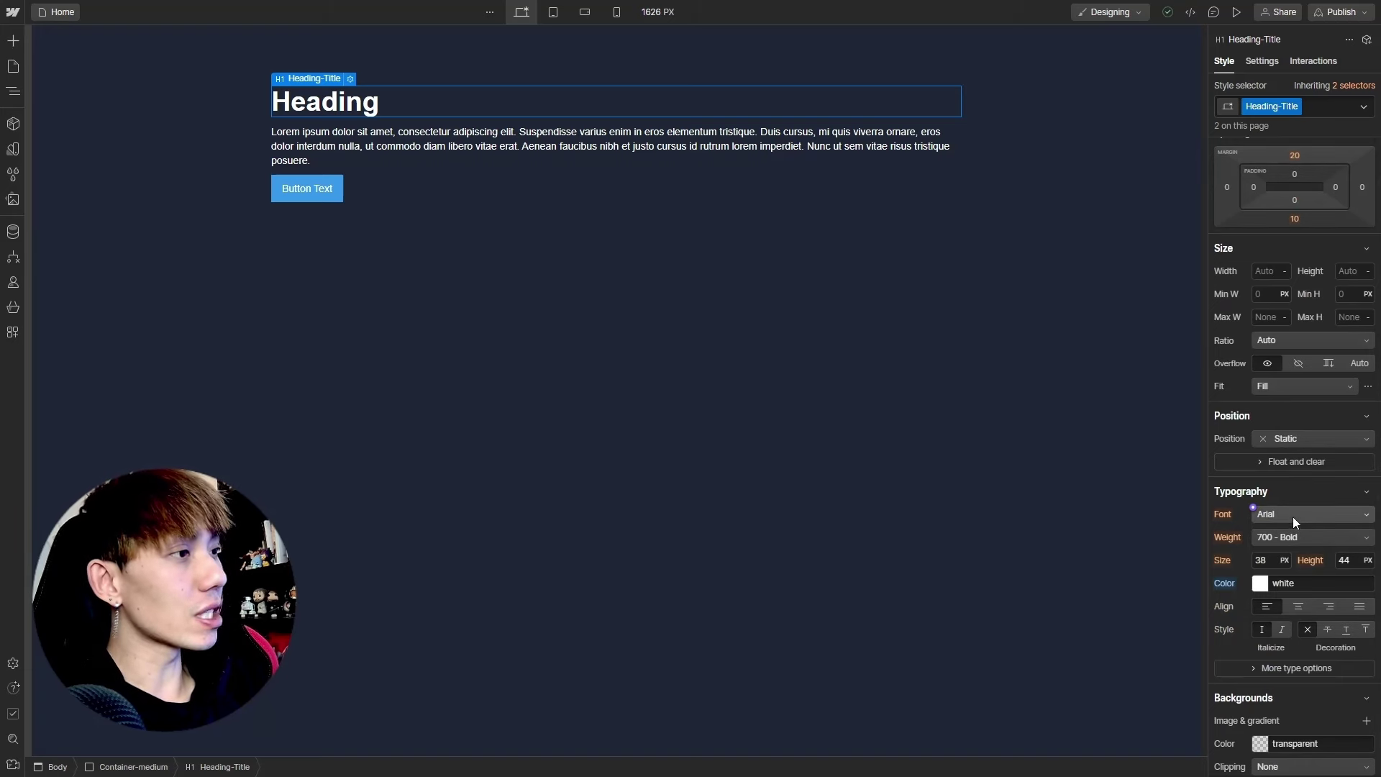
{"action": "left_click", "coordinate": [1293, 516]}
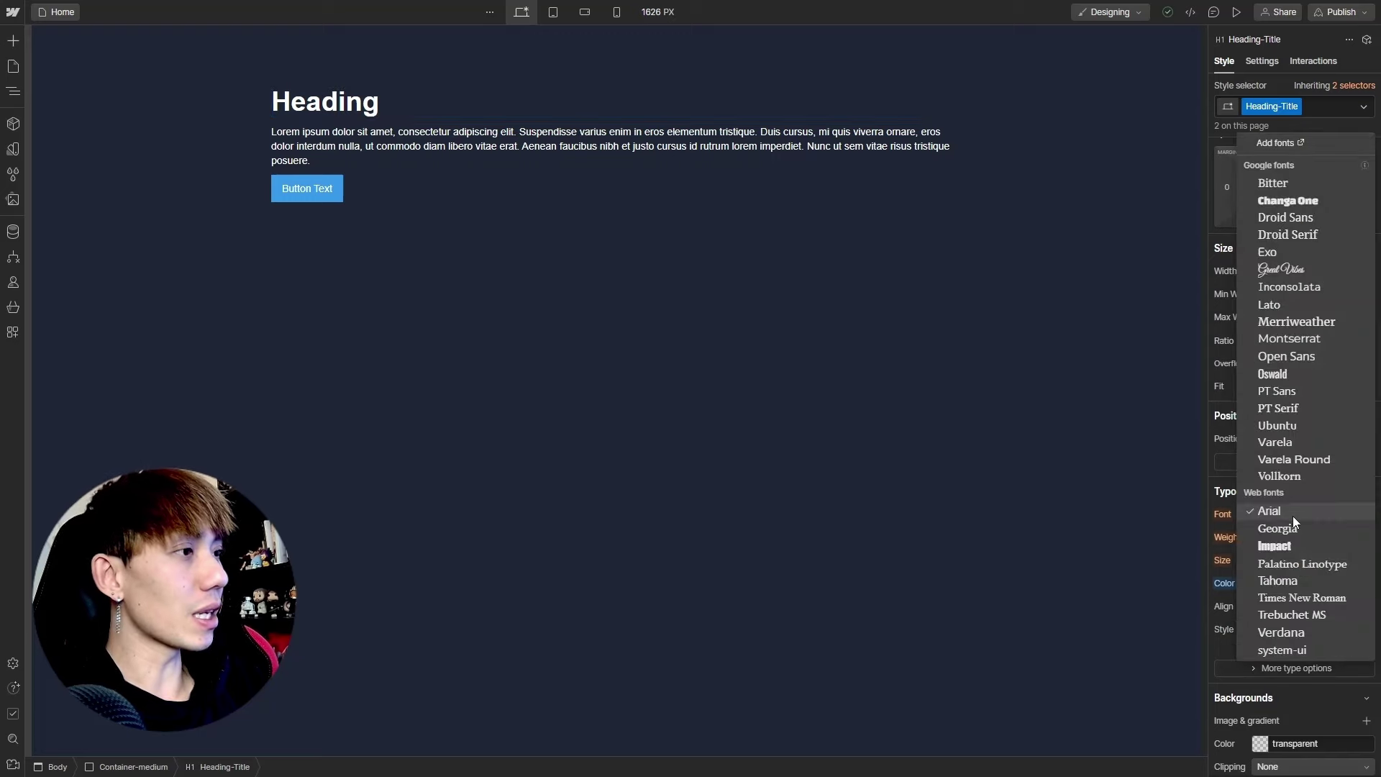
Add the Google font Oxygen with 300, regular and 700 weights to the site
{"action": "left_click", "coordinate": [1278, 143]}
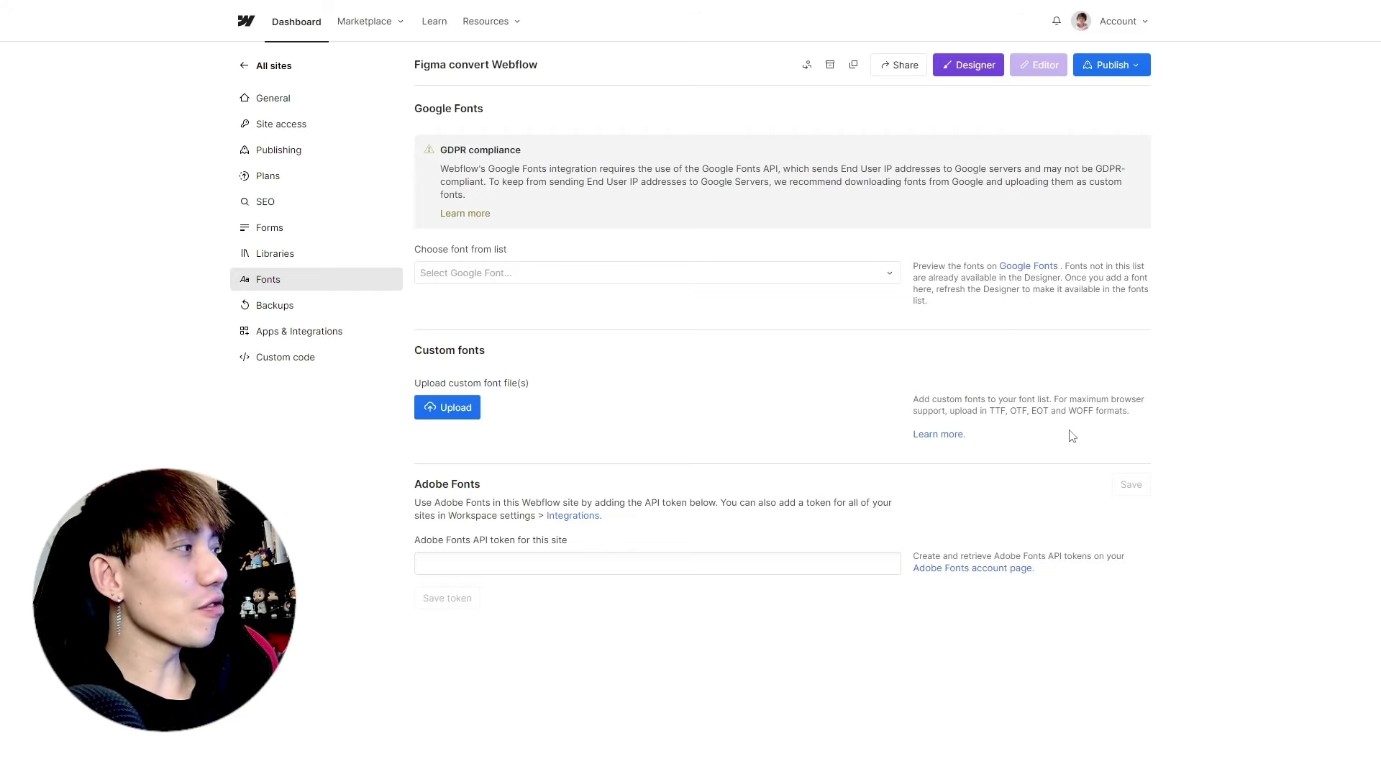
{"action": "left_click", "coordinate": [459, 275]}
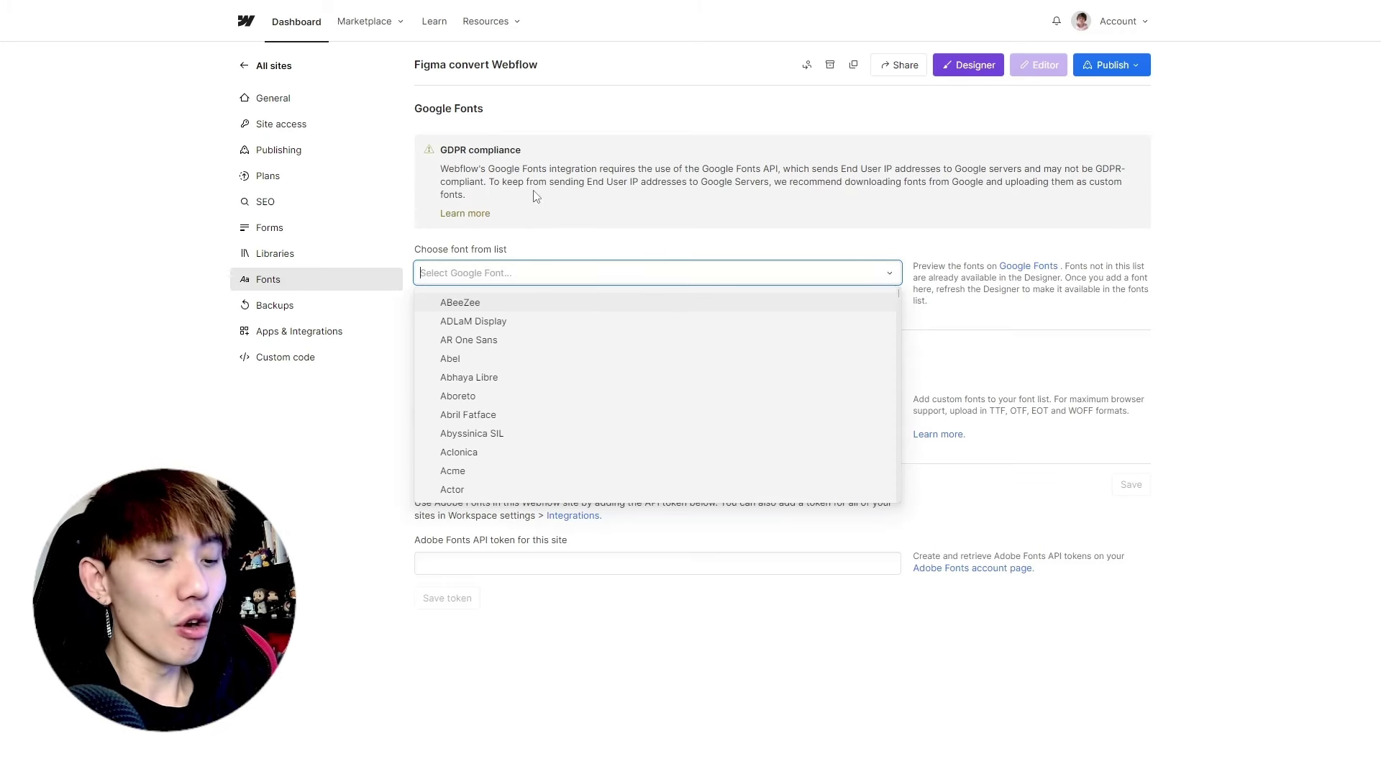
{"action": "type", "text": "oxyge"}
{"action": "key", "text": "Return"}
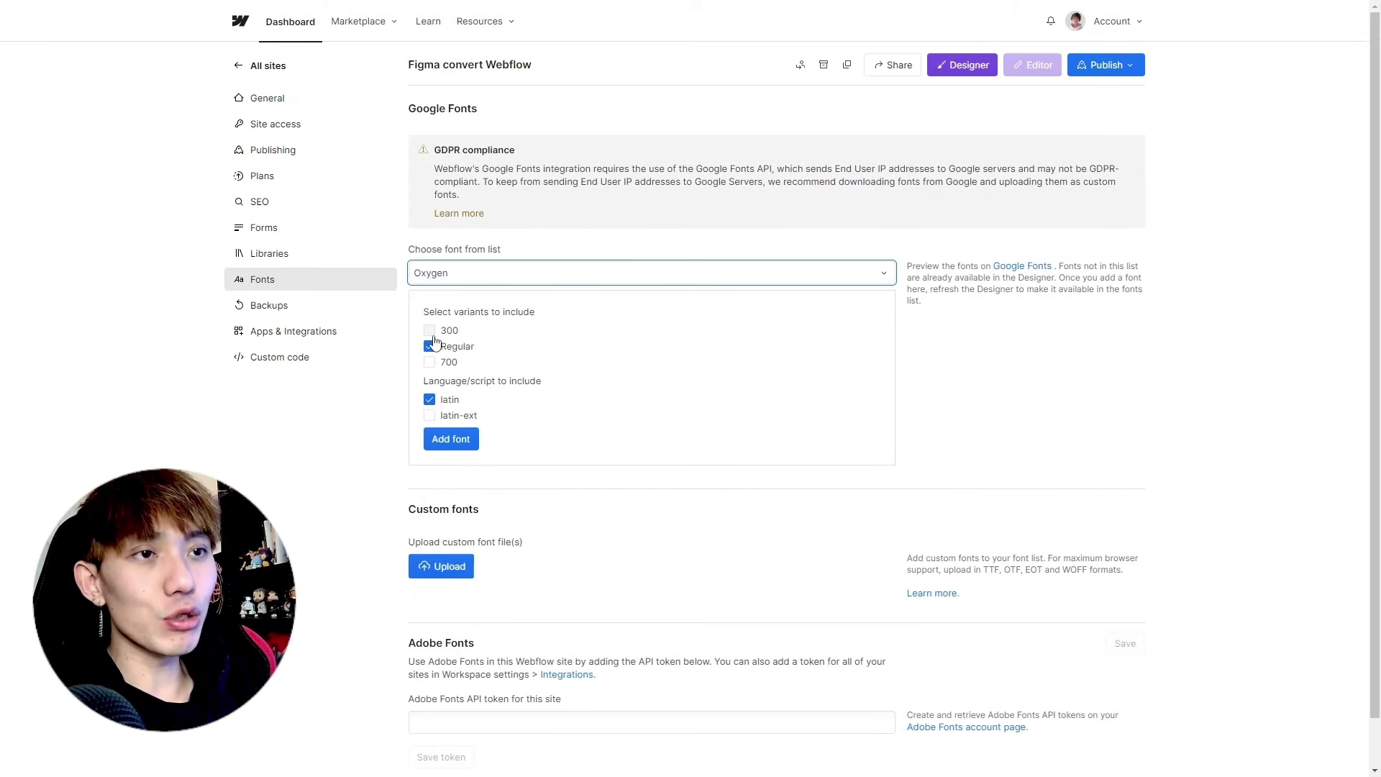
{"action": "left_click", "coordinate": [429, 330]}
{"action": "left_click", "coordinate": [430, 363]}
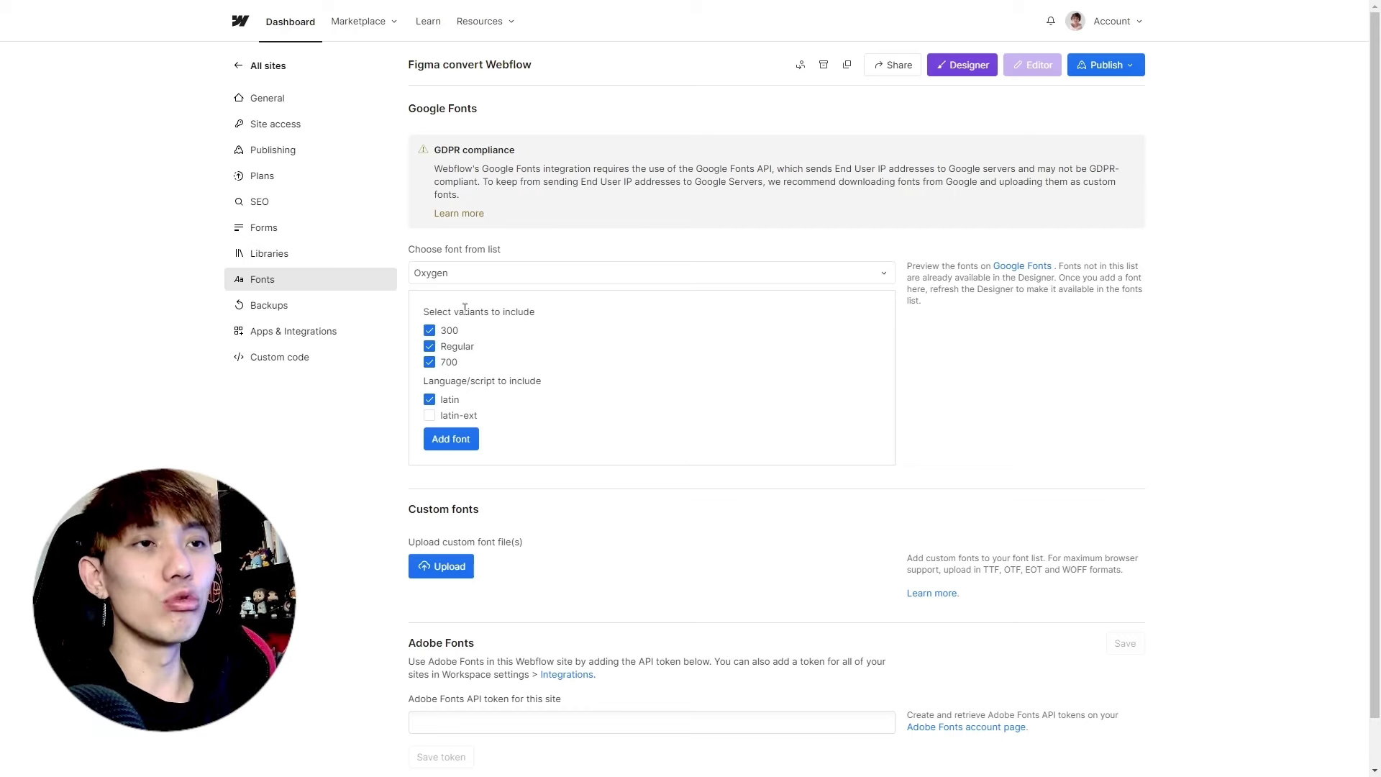
{"action": "left_click", "coordinate": [451, 438]}
Select Google font Inter and tick its 100, 200 and 300 weights
{"action": "left_click", "coordinate": [518, 277]}
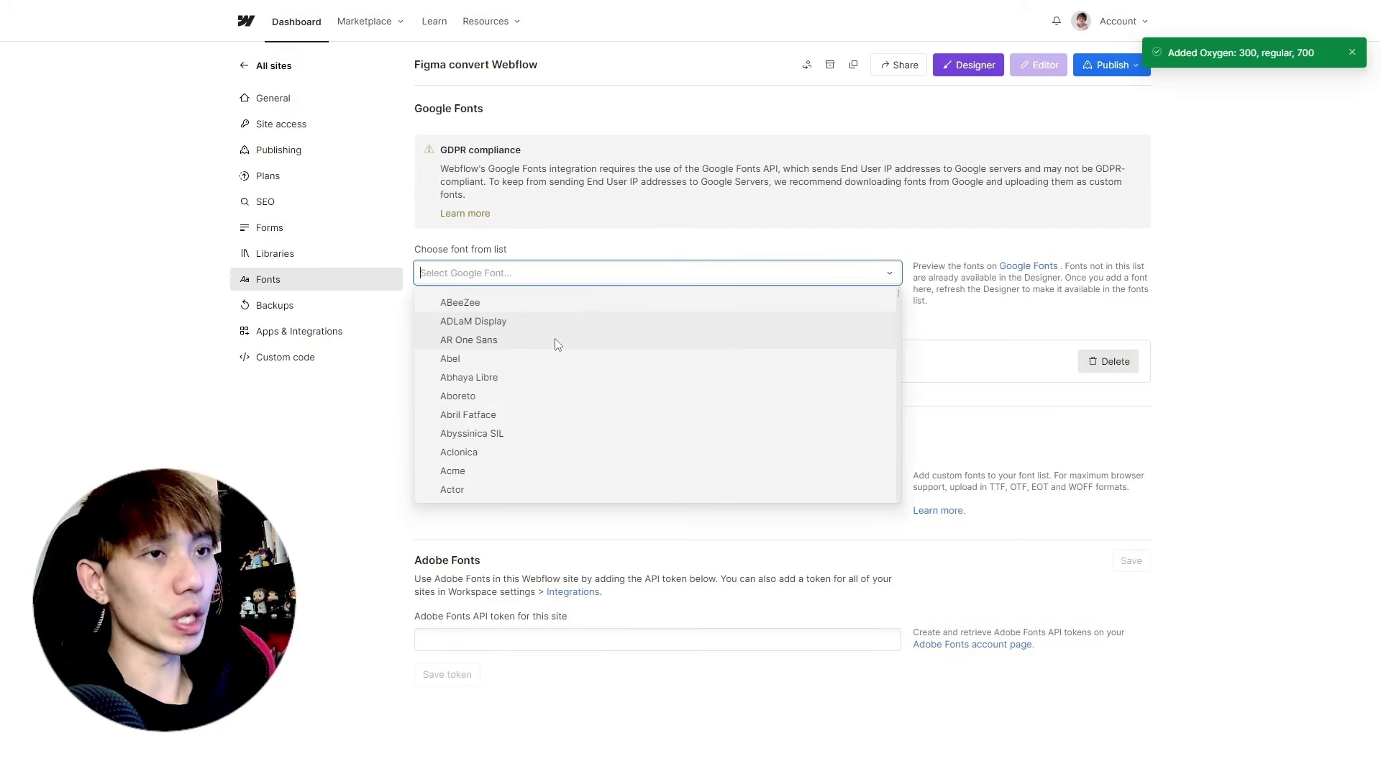
{"action": "type", "text": "inter"}
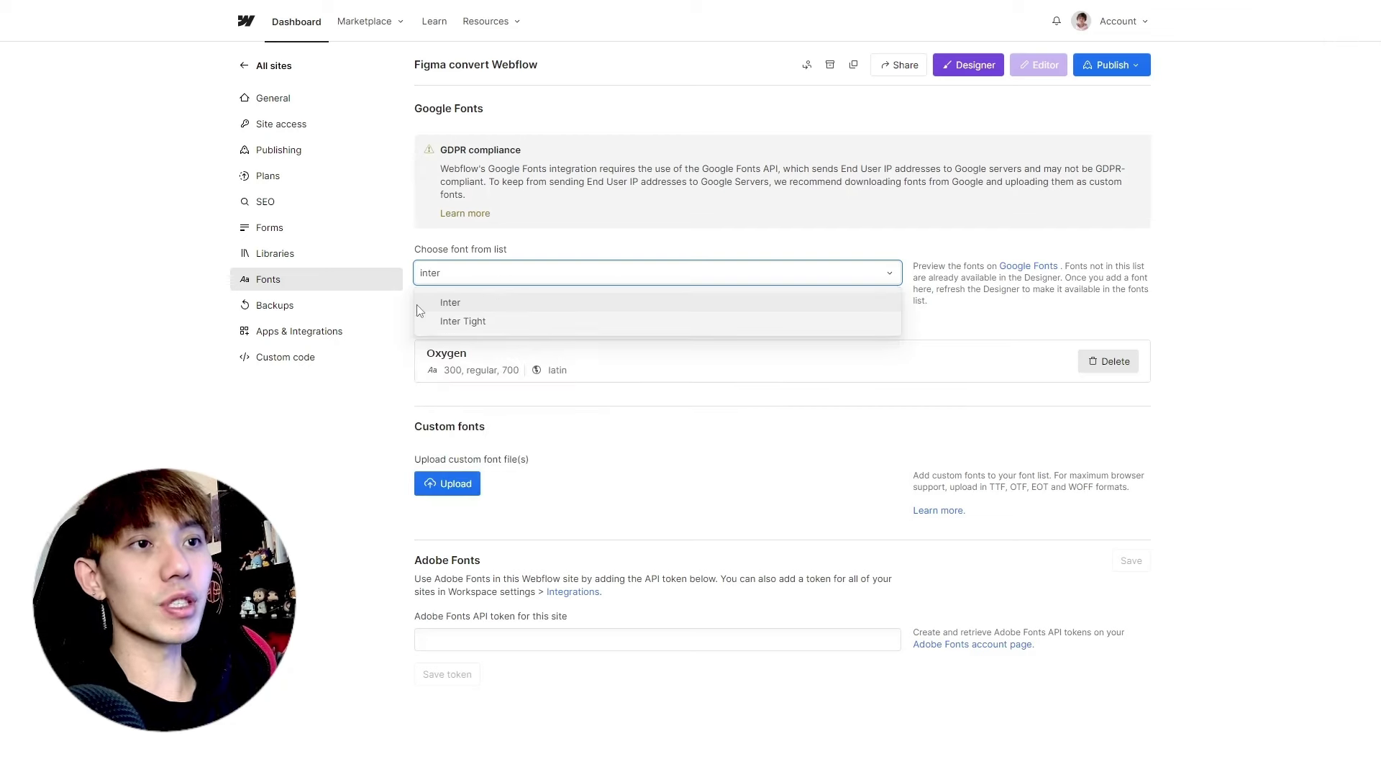
{"action": "left_click", "coordinate": [445, 304]}
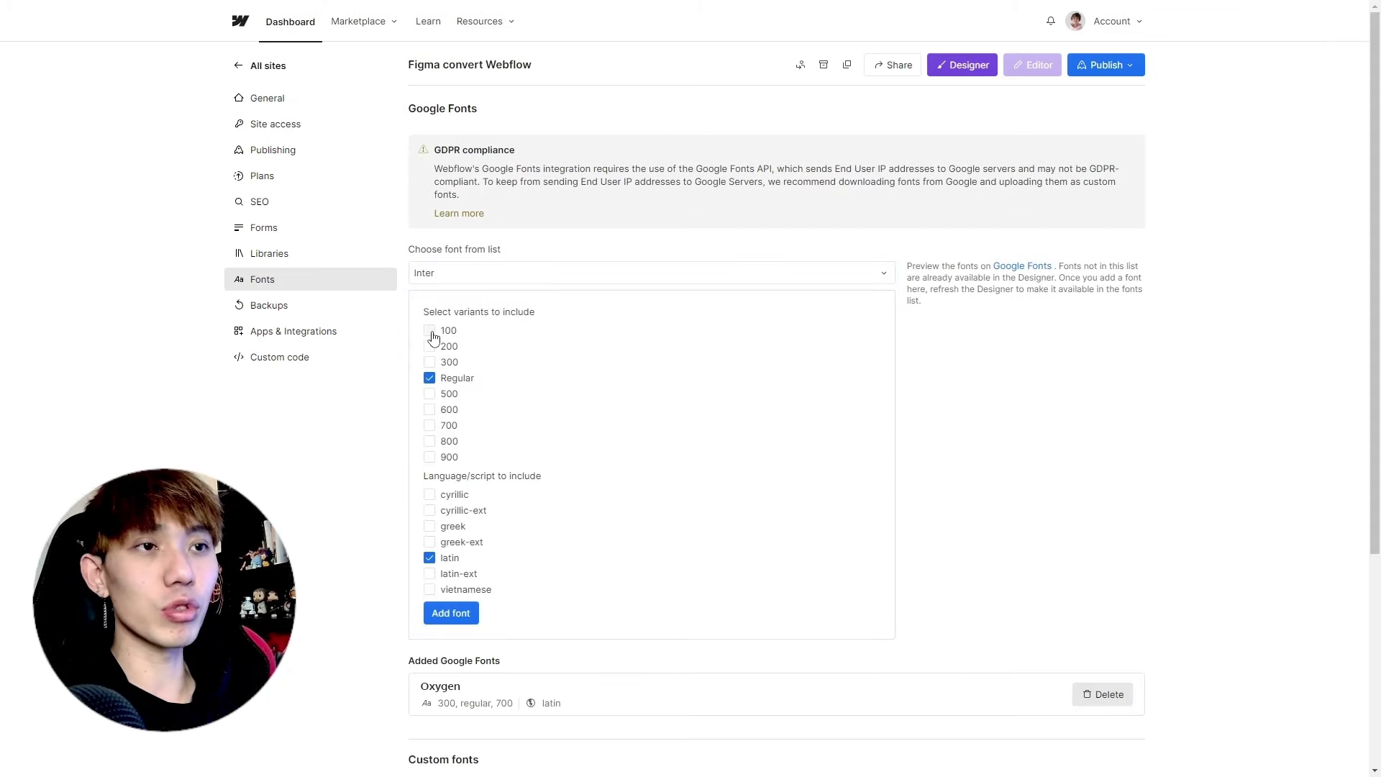
{"action": "left_click", "coordinate": [430, 331]}
{"action": "left_click", "coordinate": [430, 346]}
{"action": "left_click", "coordinate": [430, 363]}
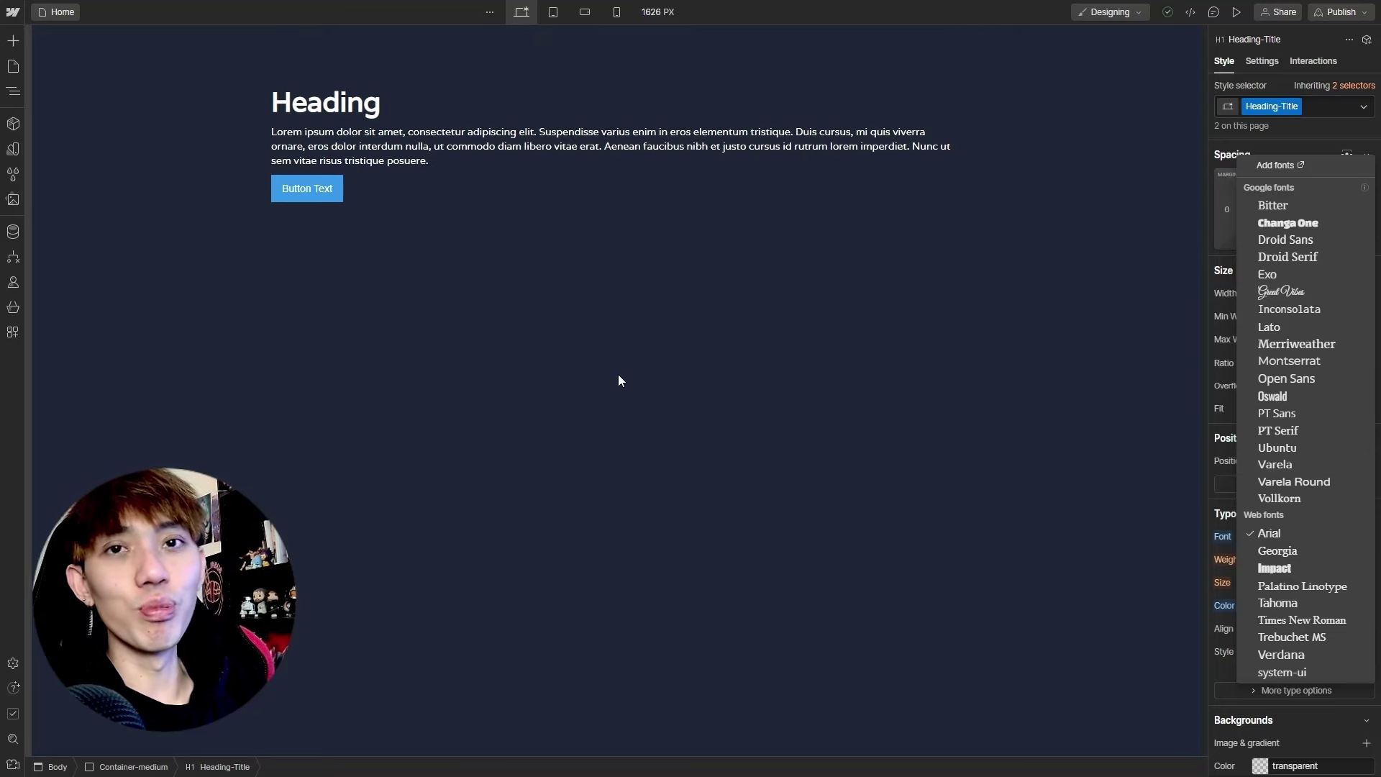
Set the Heading-Title font to Oxygen
{"action": "key", "text": "Escape"}
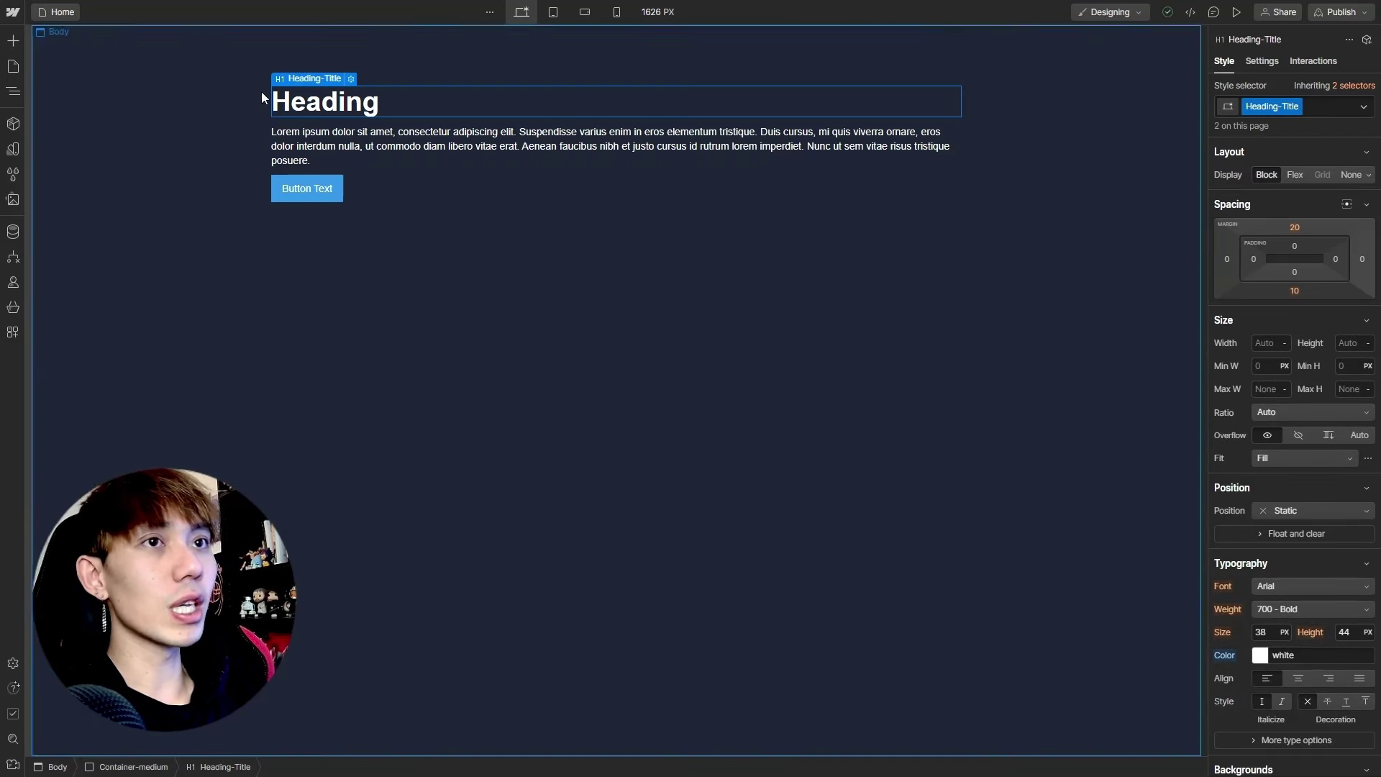
{"action": "left_click", "coordinate": [1287, 578]}
{"action": "left_click", "coordinate": [1293, 568]}
{"action": "left_click", "coordinate": [1296, 583]}
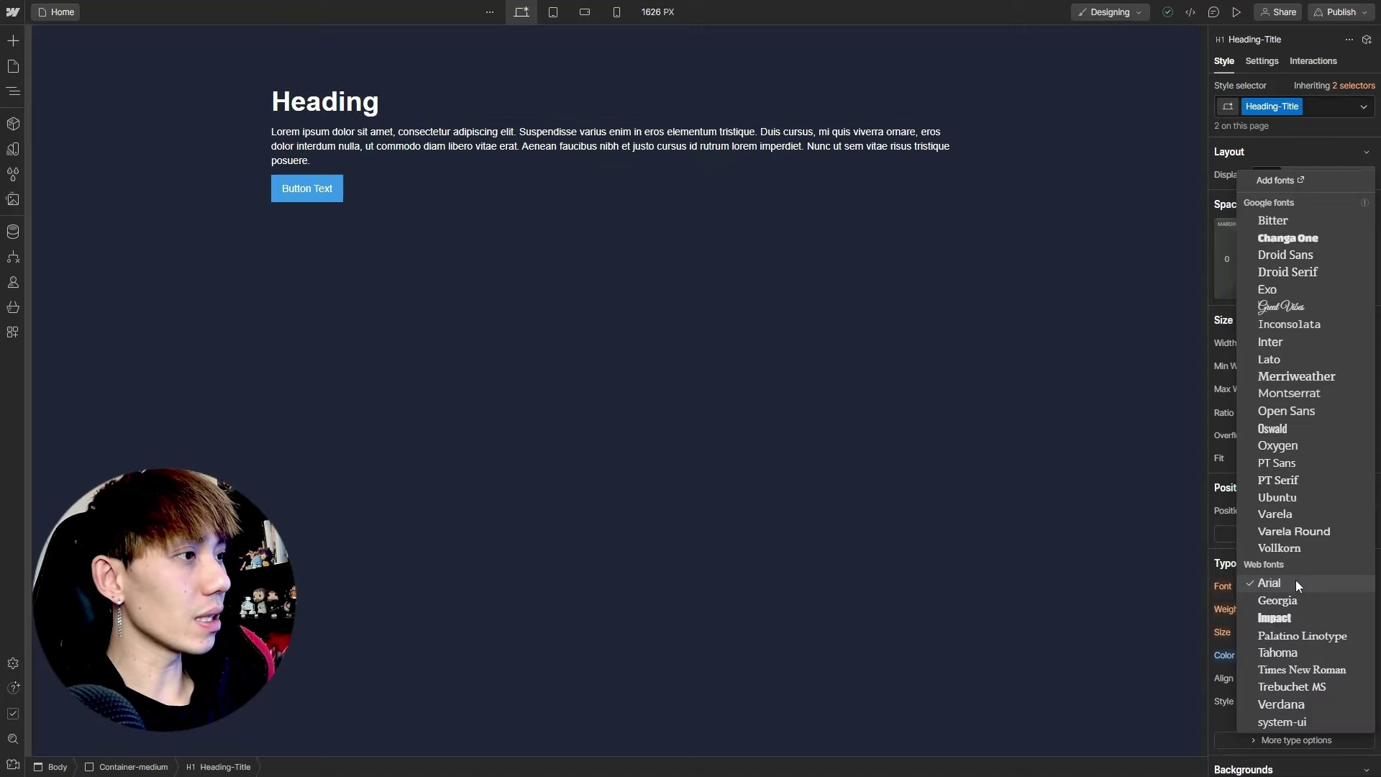
{"action": "left_click", "coordinate": [1301, 443]}
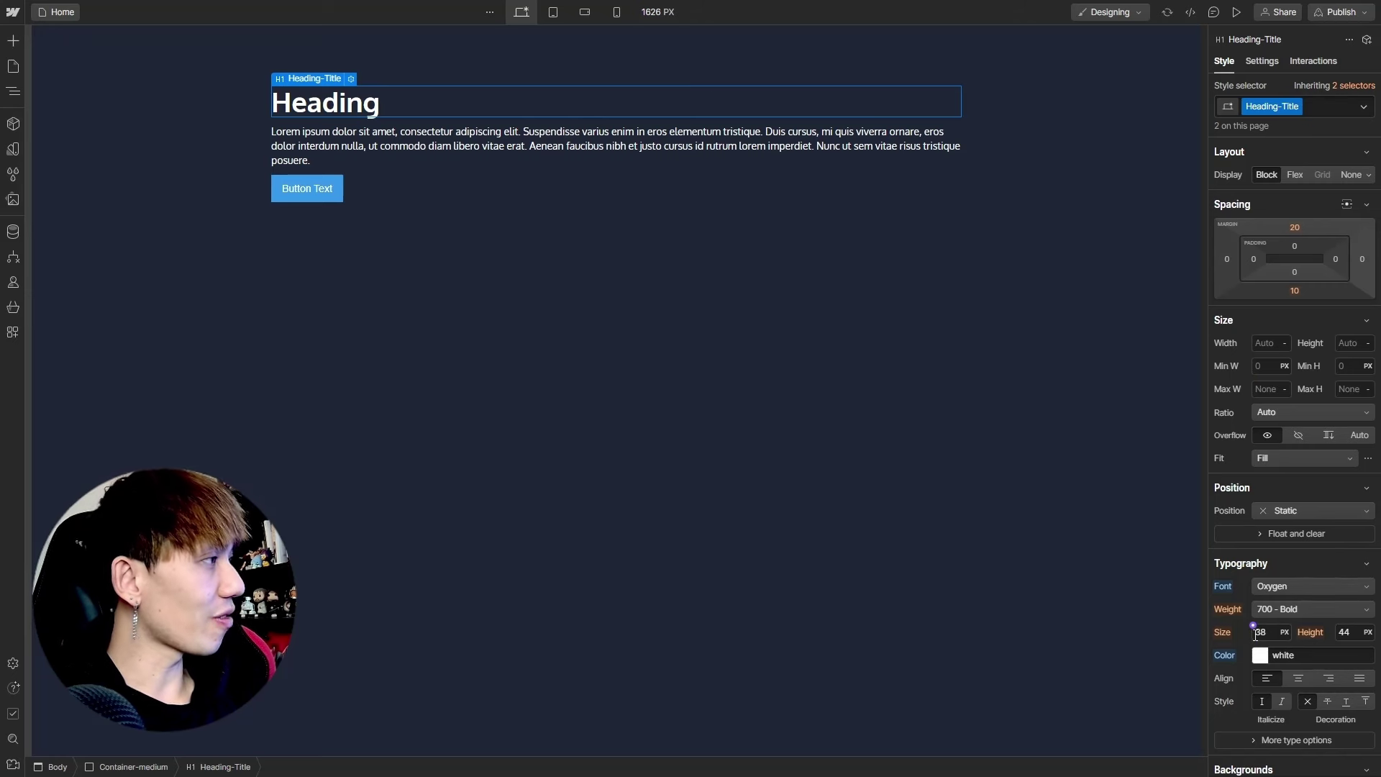
Set the heading size to 60 px with a 72 px line height
{"action": "left_click", "coordinate": [1258, 633]}
{"action": "type", "text": "60"}
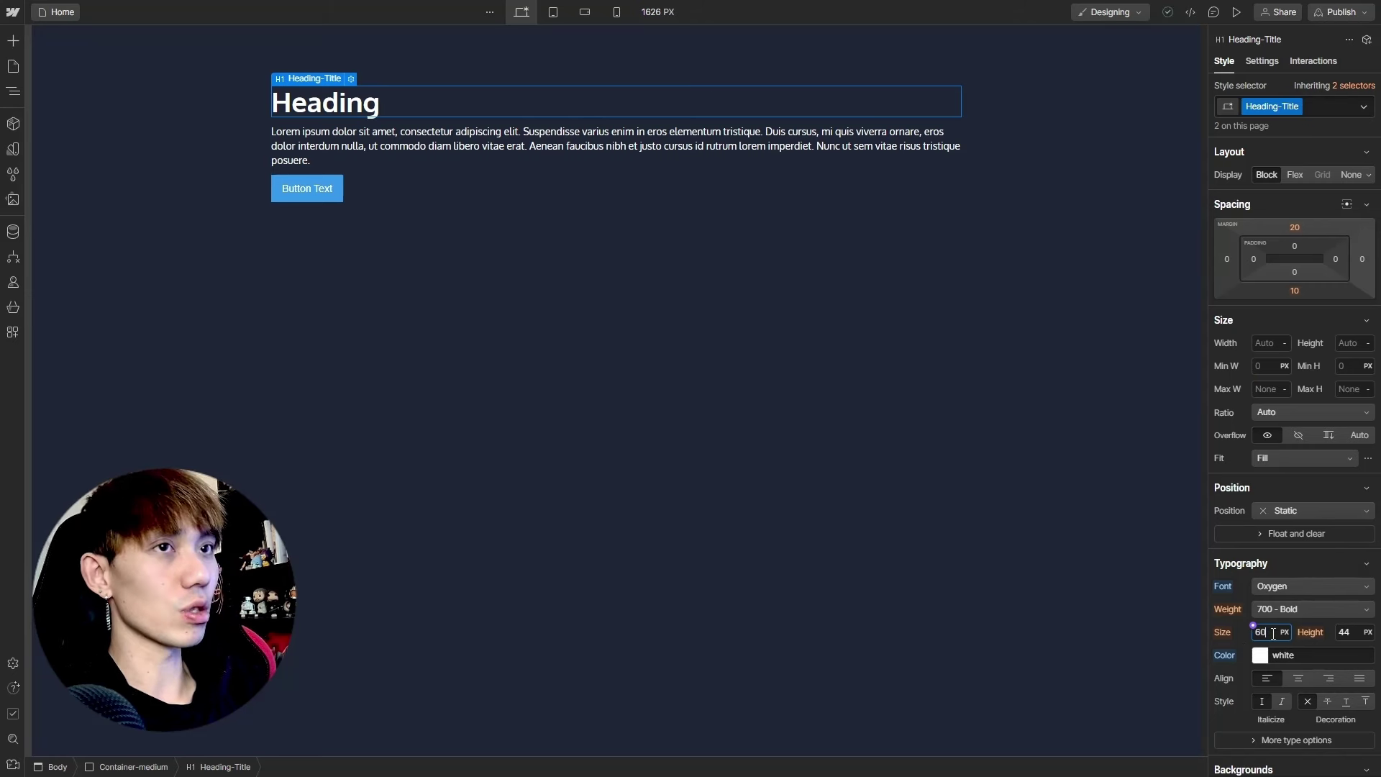
{"action": "key", "text": "Tab"}
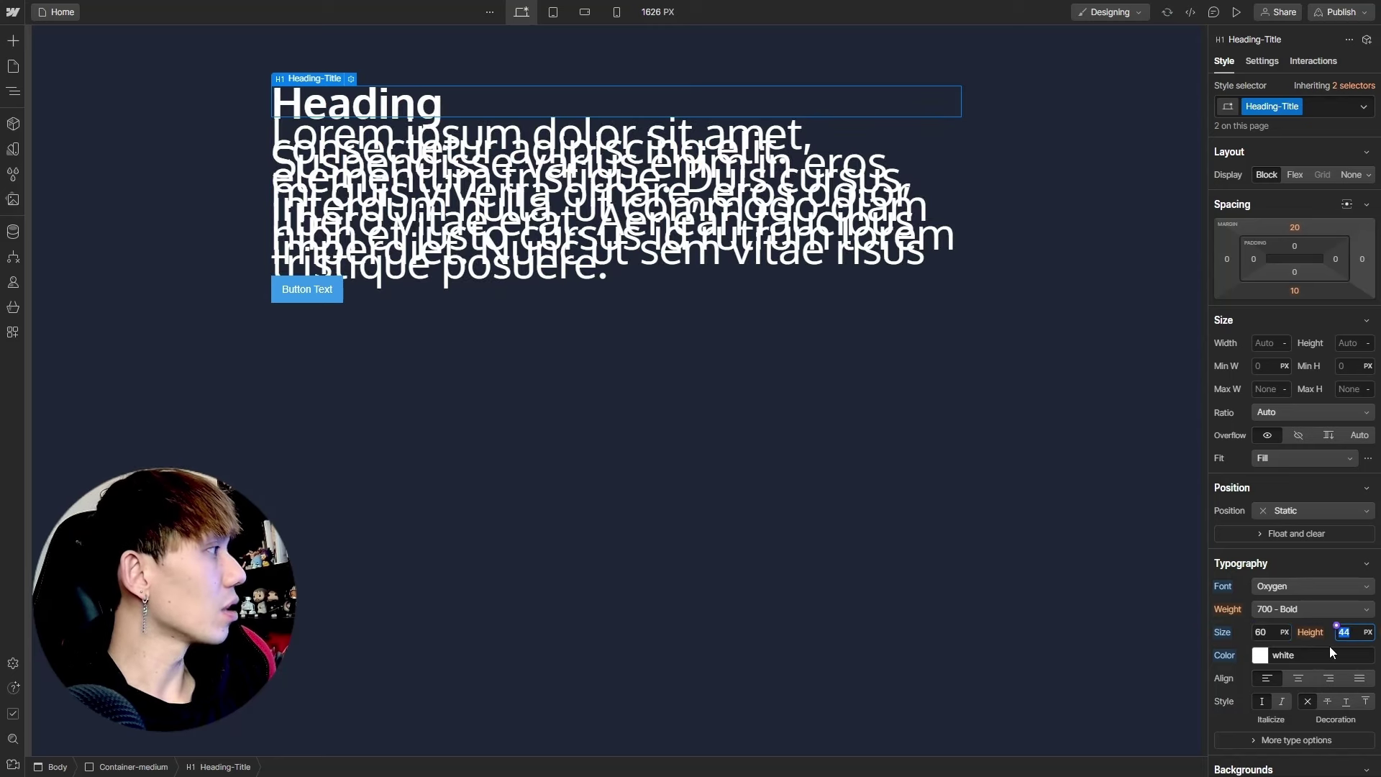
{"action": "type", "text": "72"}
{"action": "key", "text": "Return"}
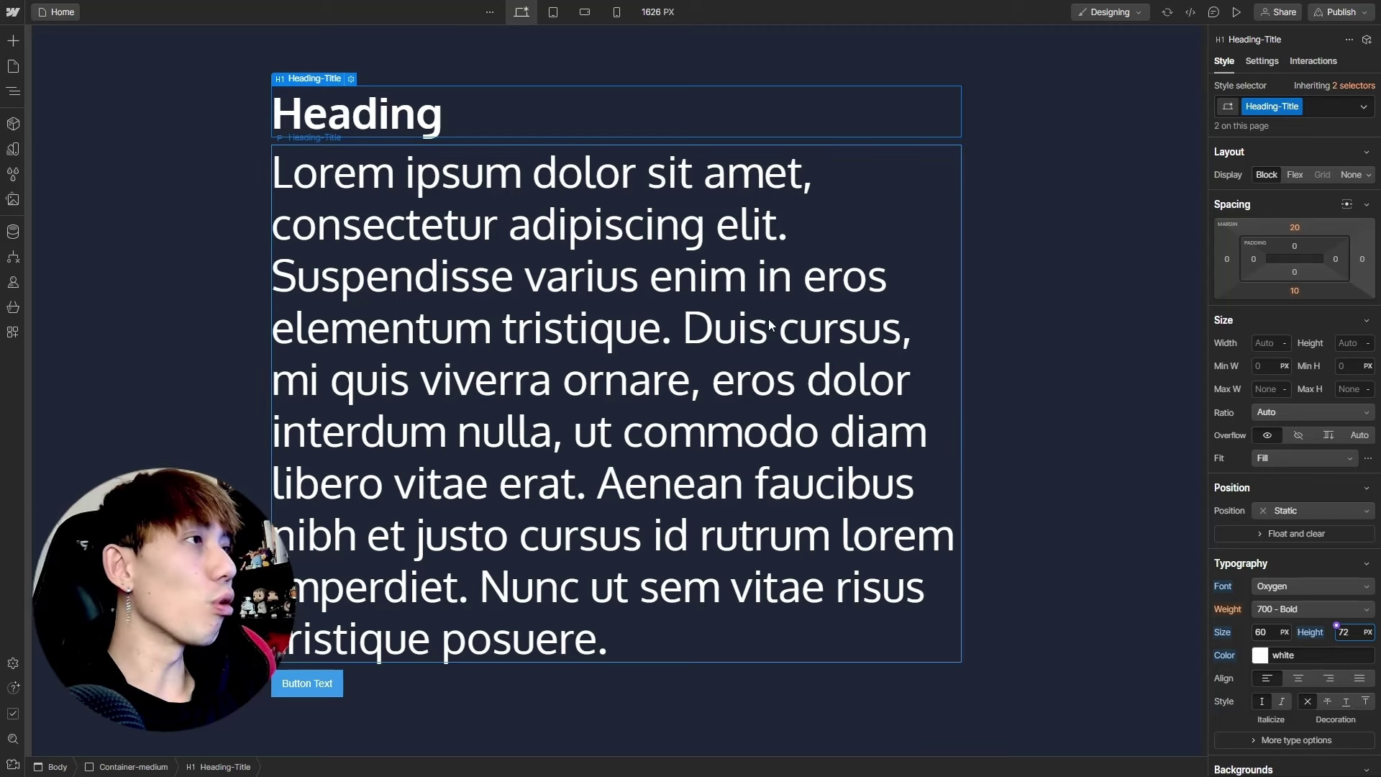
{"action": "left_click", "coordinate": [542, 292]}
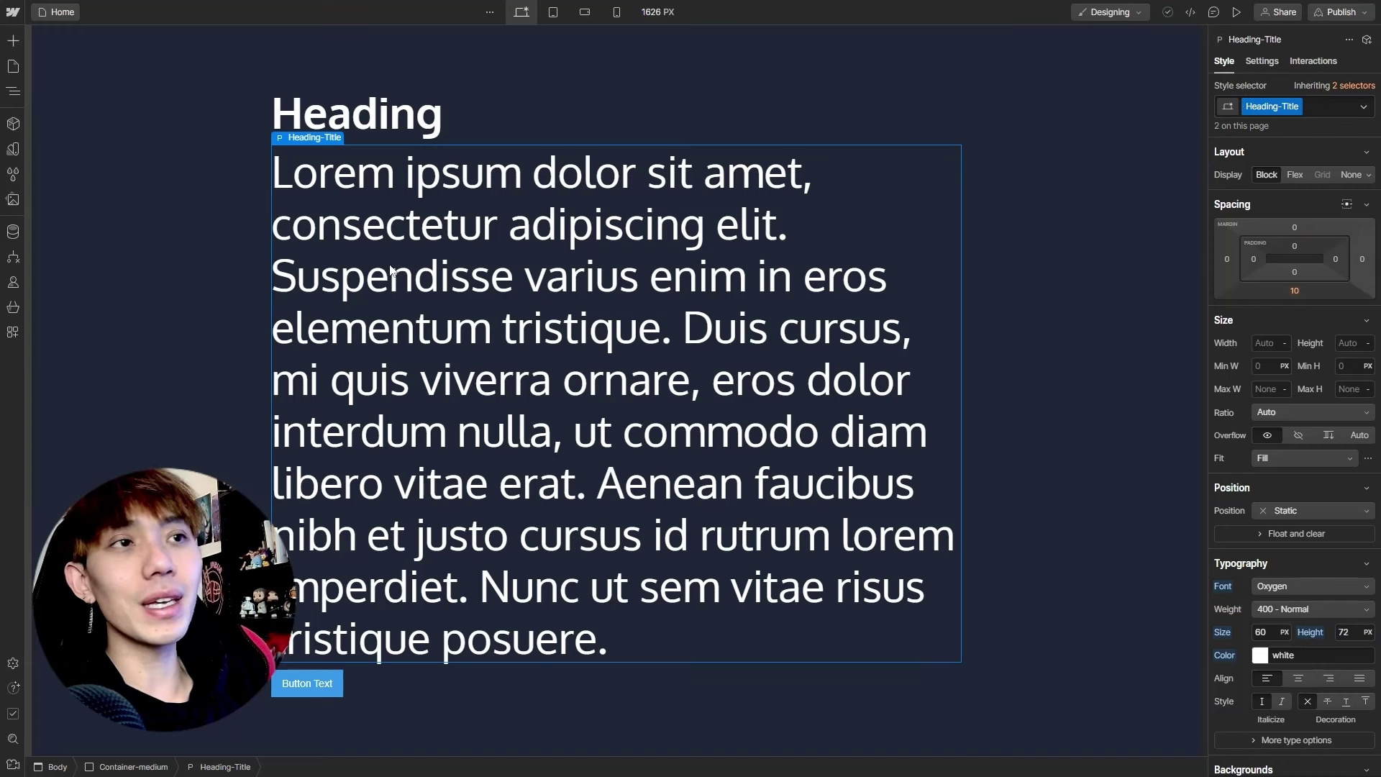
Replace the paragraph's Heading-Title class with a new Paragraph-hero-section class
{"action": "left_click", "coordinate": [1317, 108]}
{"action": "key", "text": "BackSpace"}
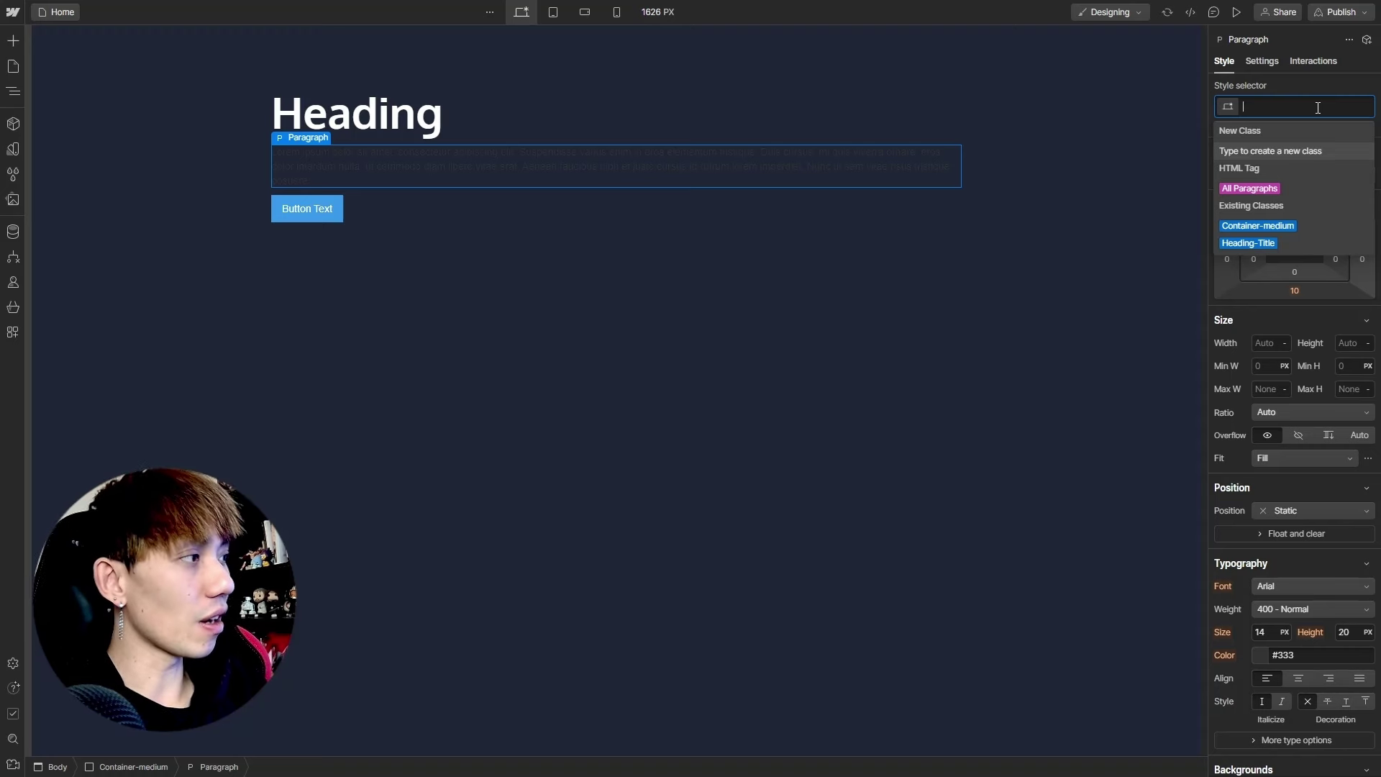
{"action": "type", "text": "Paragraph-hero"}
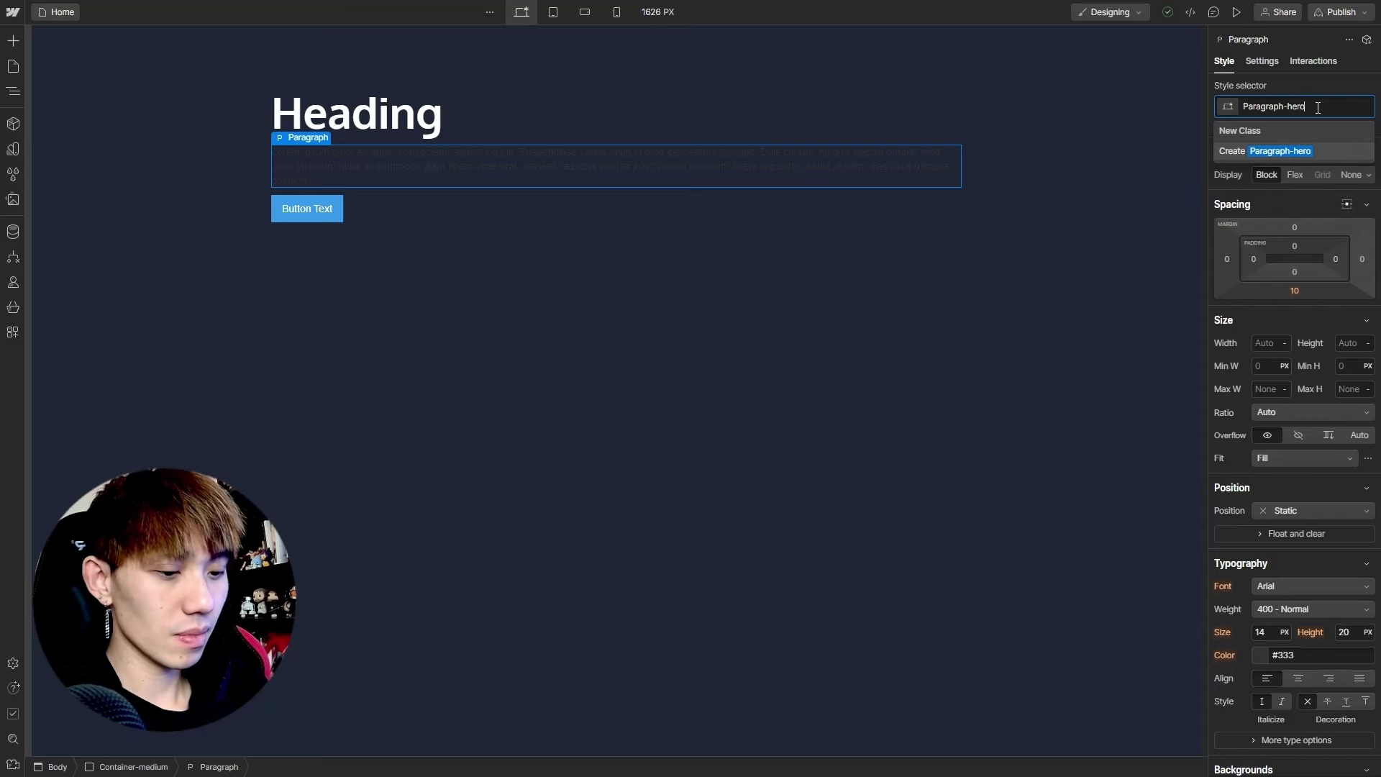
{"action": "type", "text": "-section"}
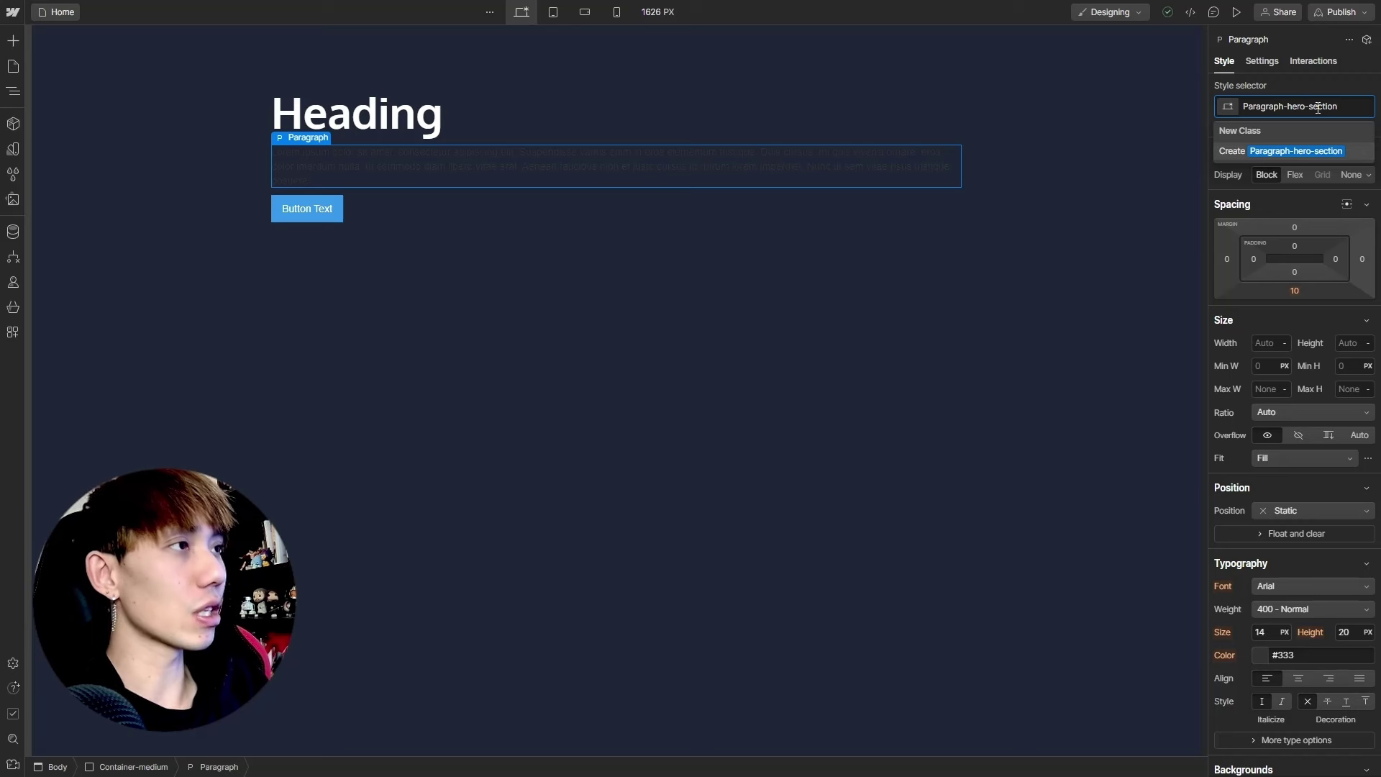
{"action": "key", "text": "Return"}
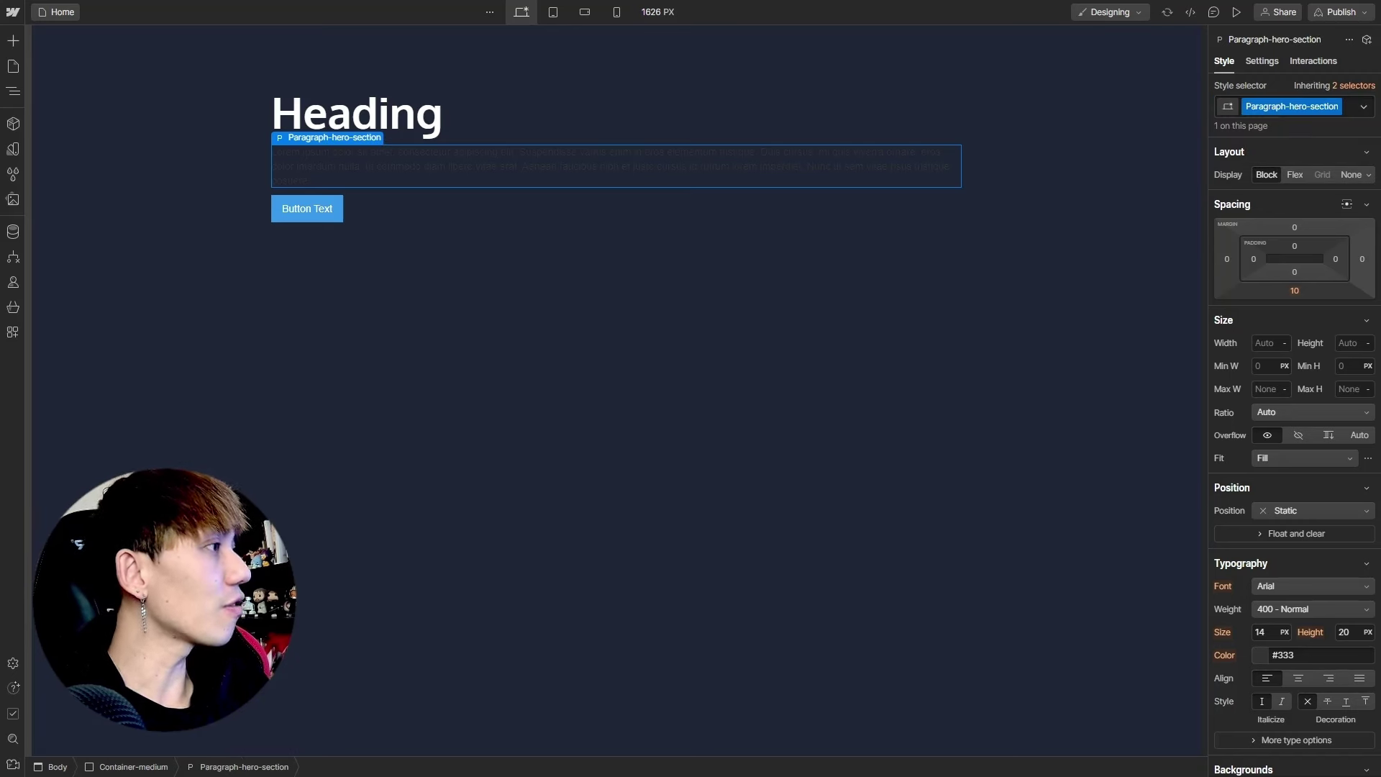
Make the hero paragraph text the White colour, 20 px size with a 30 px line height
{"action": "left_click", "coordinate": [1259, 655]}
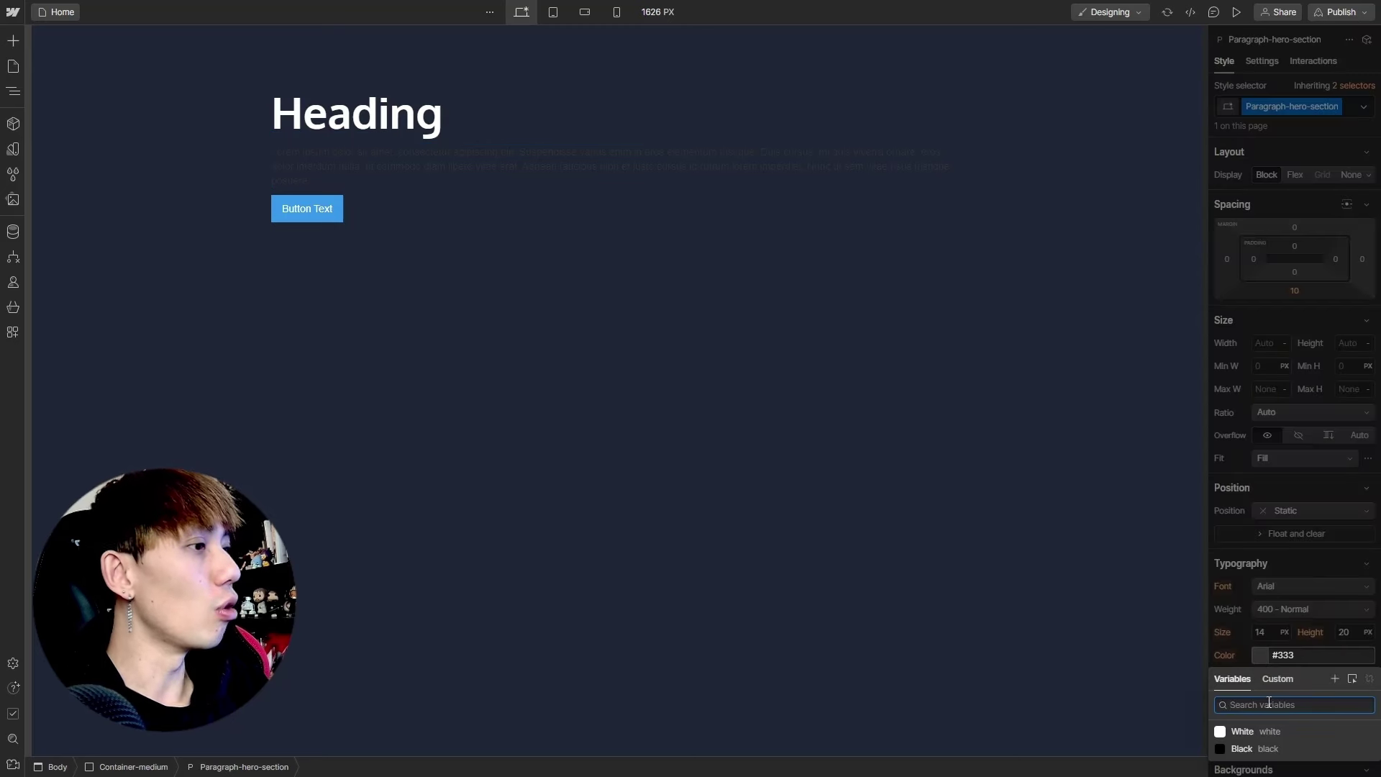
{"action": "left_click", "coordinate": [1262, 729]}
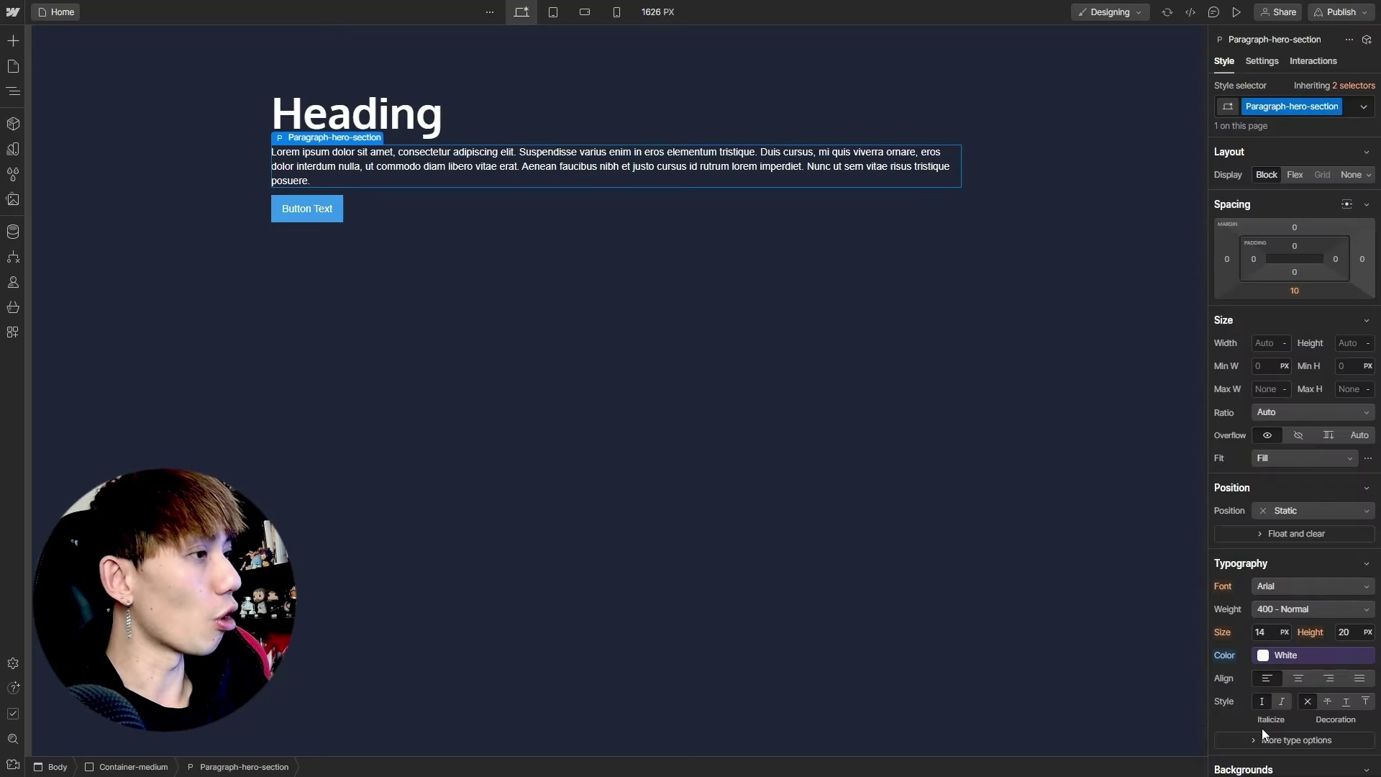
{"action": "double_click", "coordinate": [1272, 635]}
{"action": "type", "text": "20"}
{"action": "key", "text": "Return"}
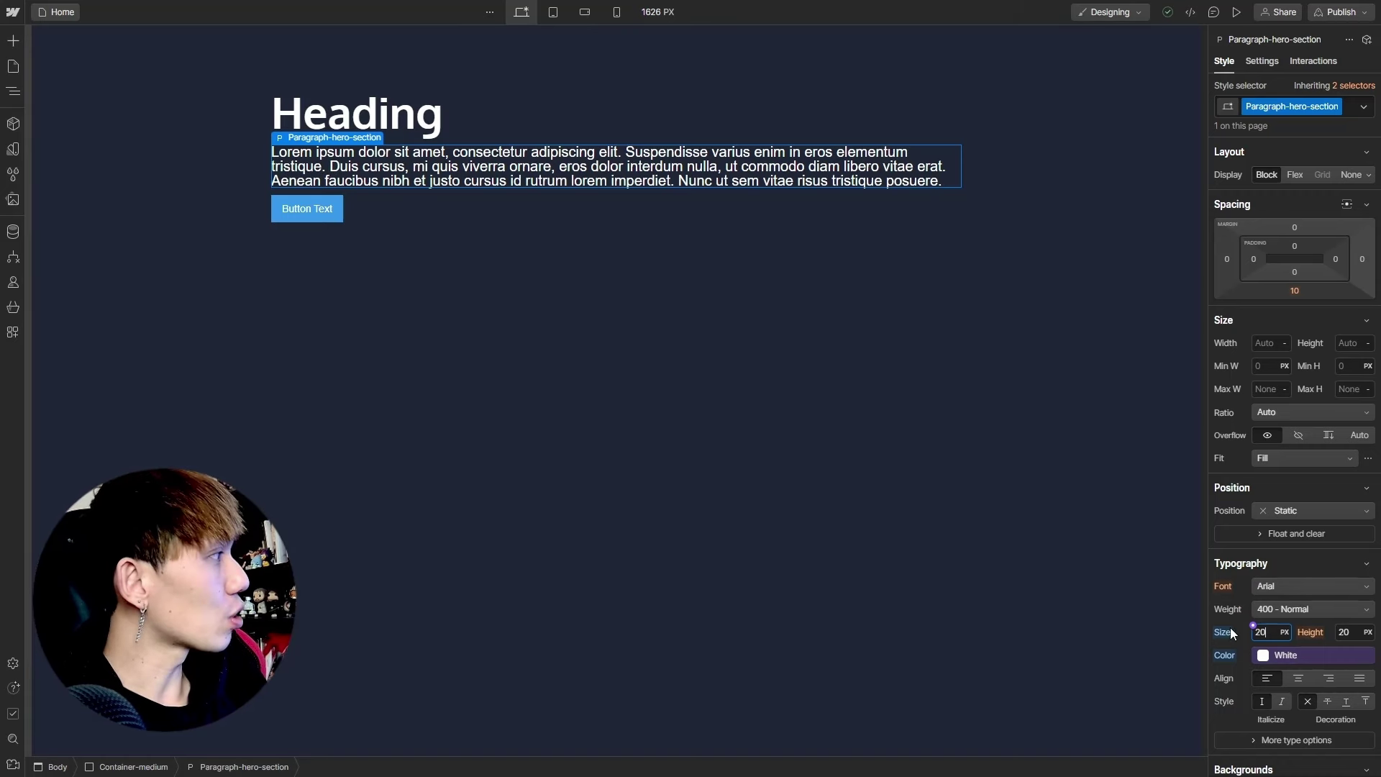
{"action": "left_click", "coordinate": [1343, 632]}
{"action": "type", "text": "30"}
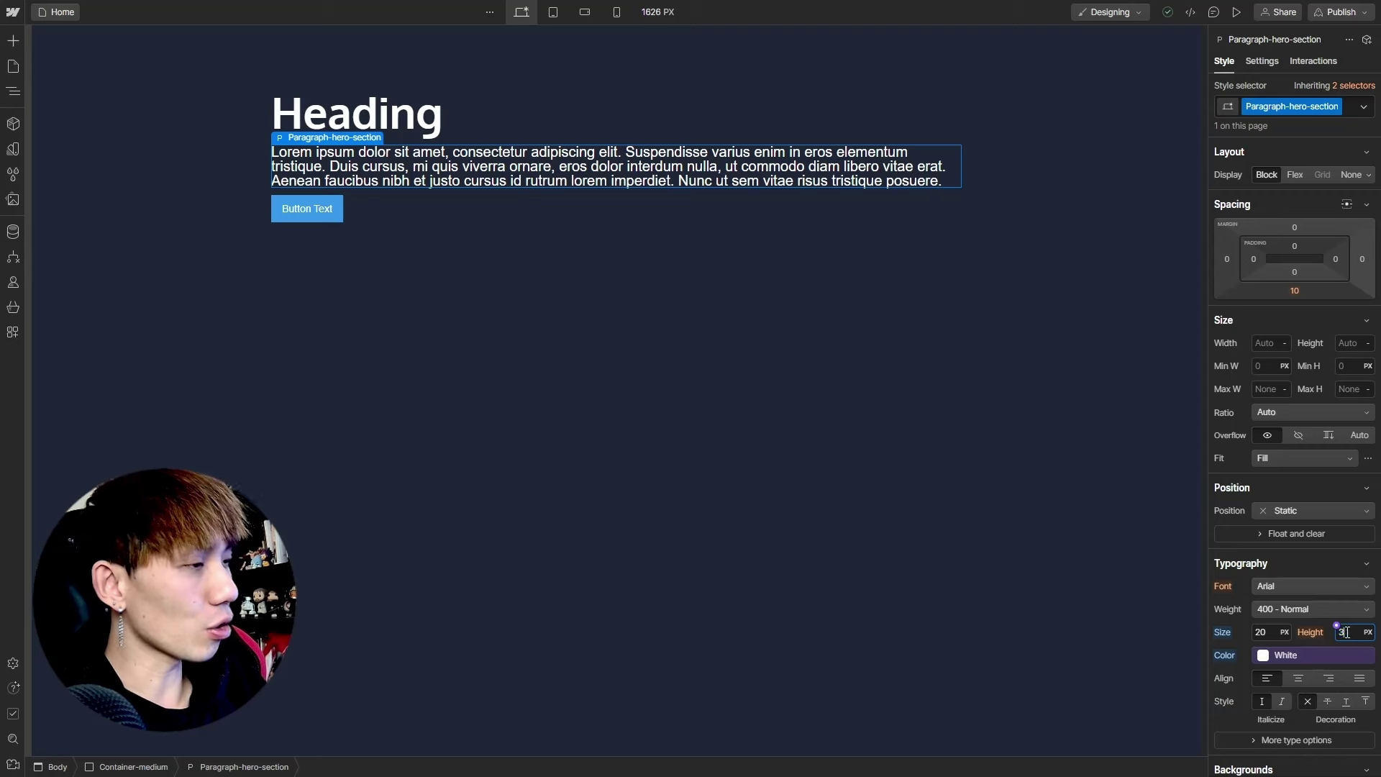
{"action": "key", "text": "Return"}
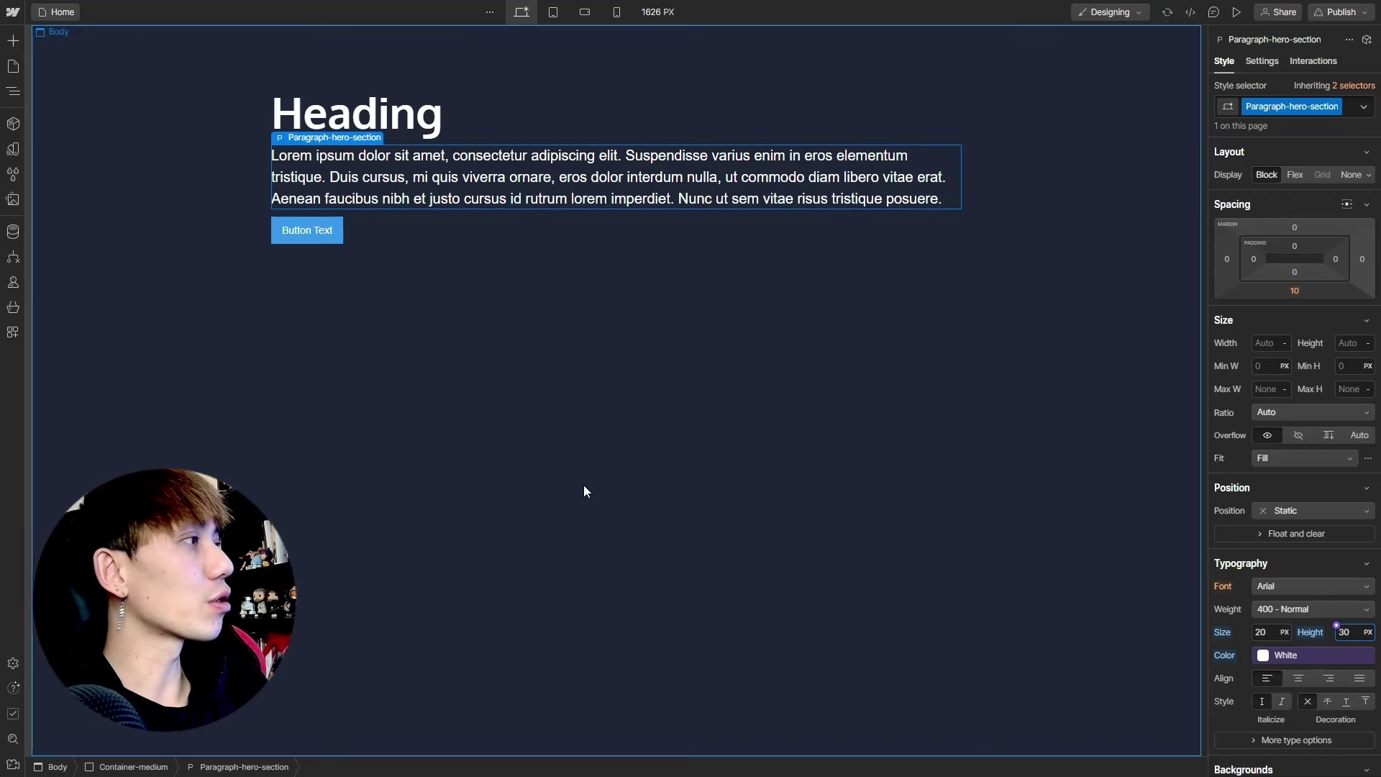
Reselect the hero paragraph in the Navigator and set its font to Inter
{"action": "left_click", "coordinate": [477, 318]}
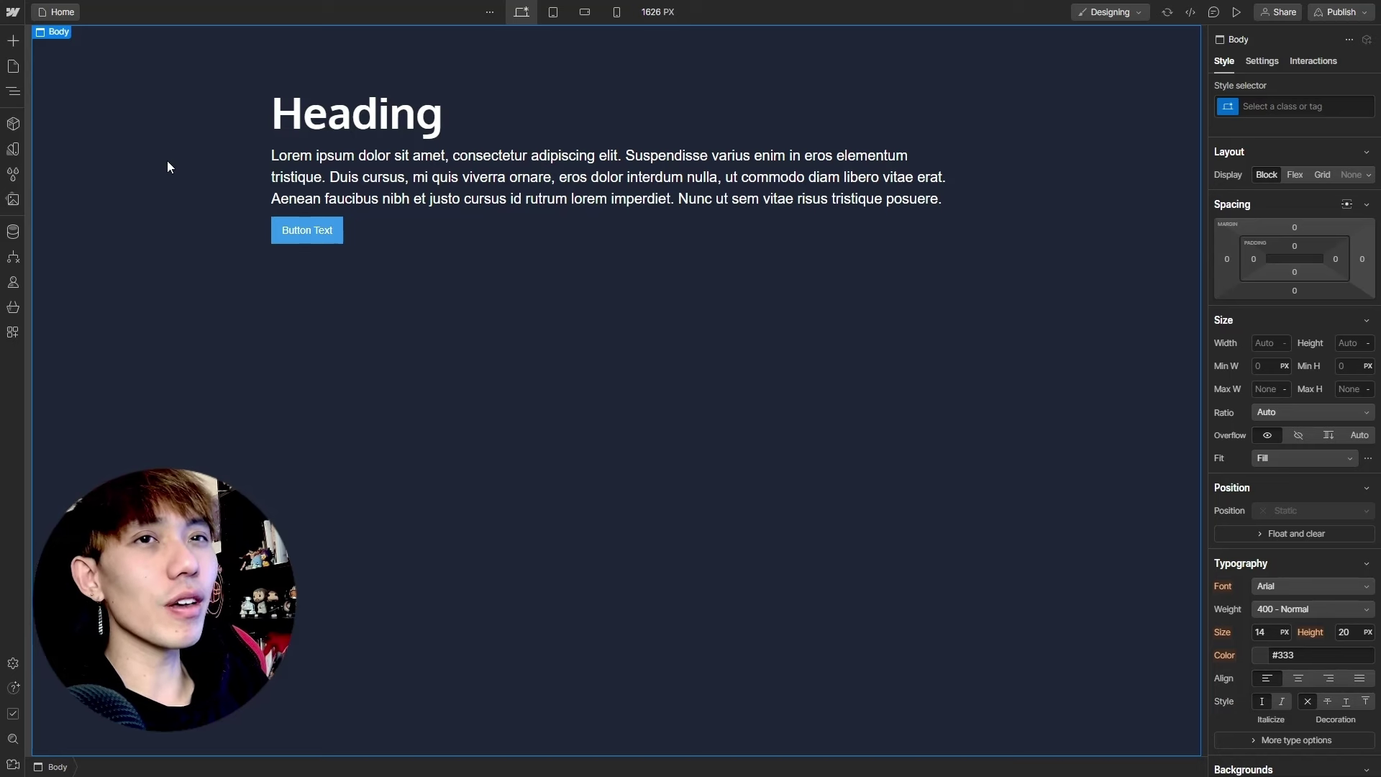
{"action": "left_click", "coordinate": [13, 92]}
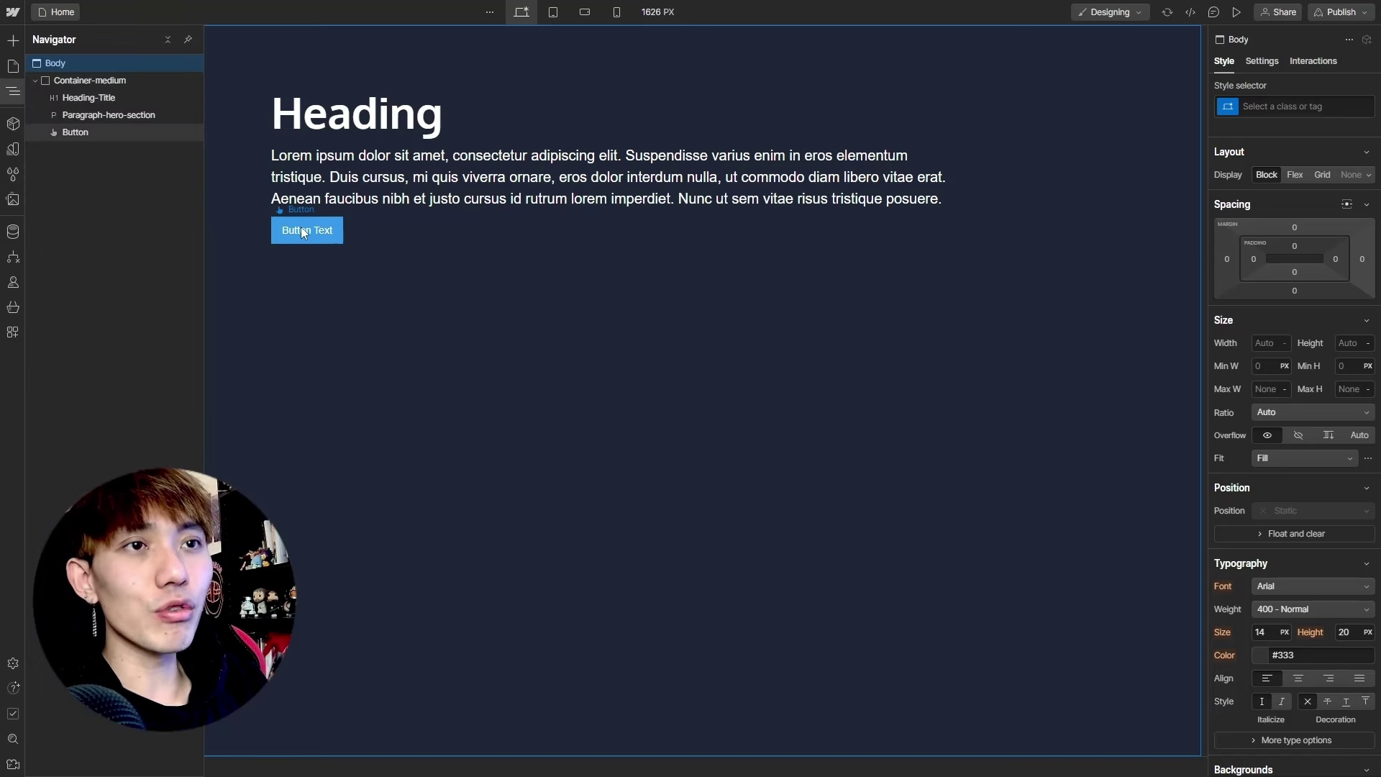
{"action": "left_click", "coordinate": [396, 159]}
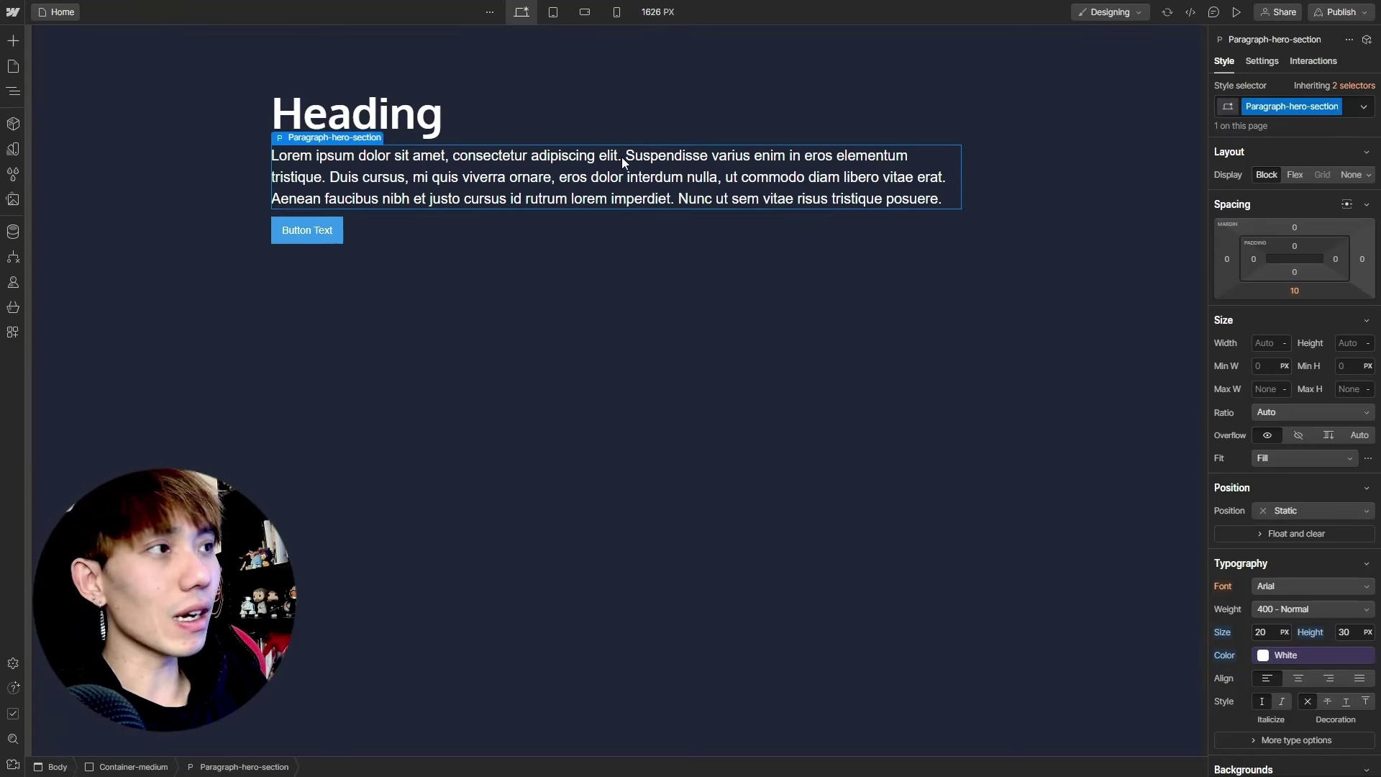
{"action": "left_click", "coordinate": [1276, 580]}
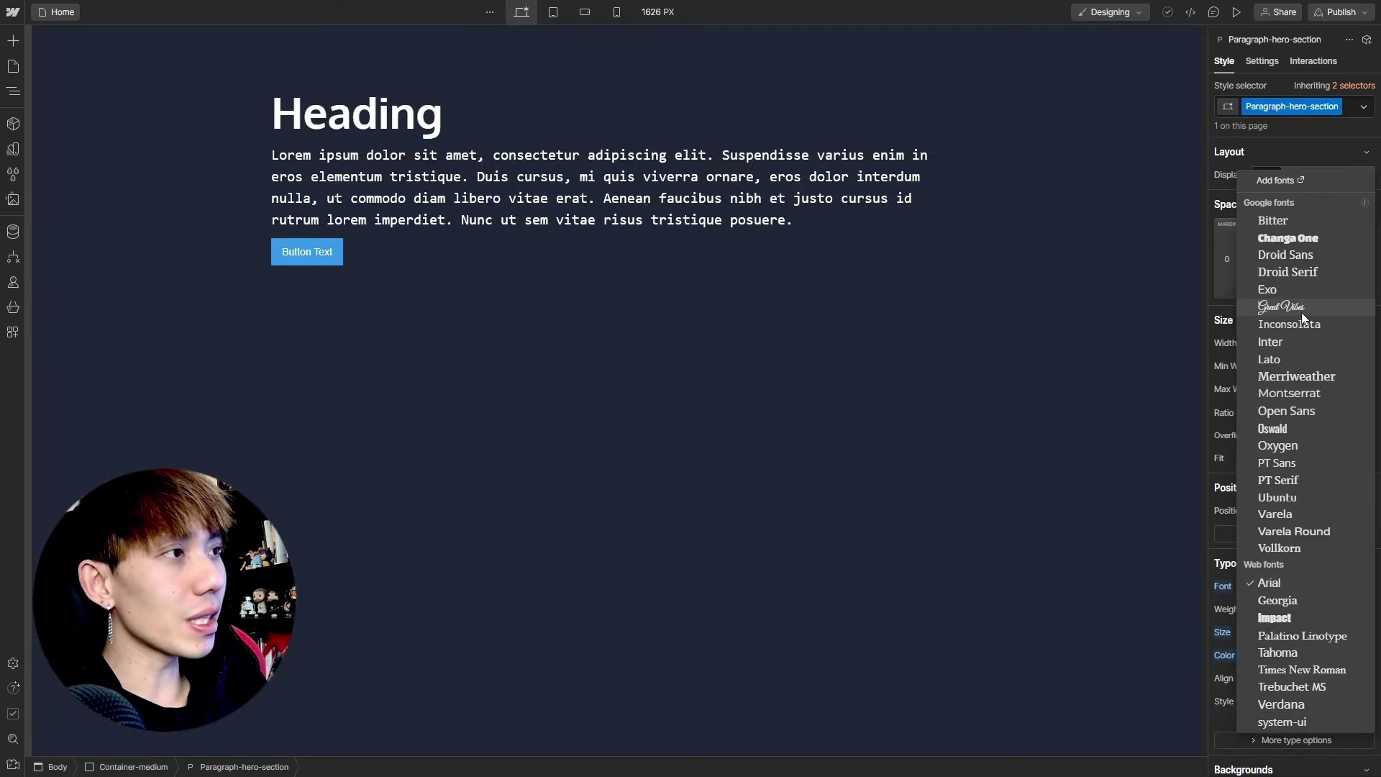
{"action": "left_click", "coordinate": [1287, 344]}
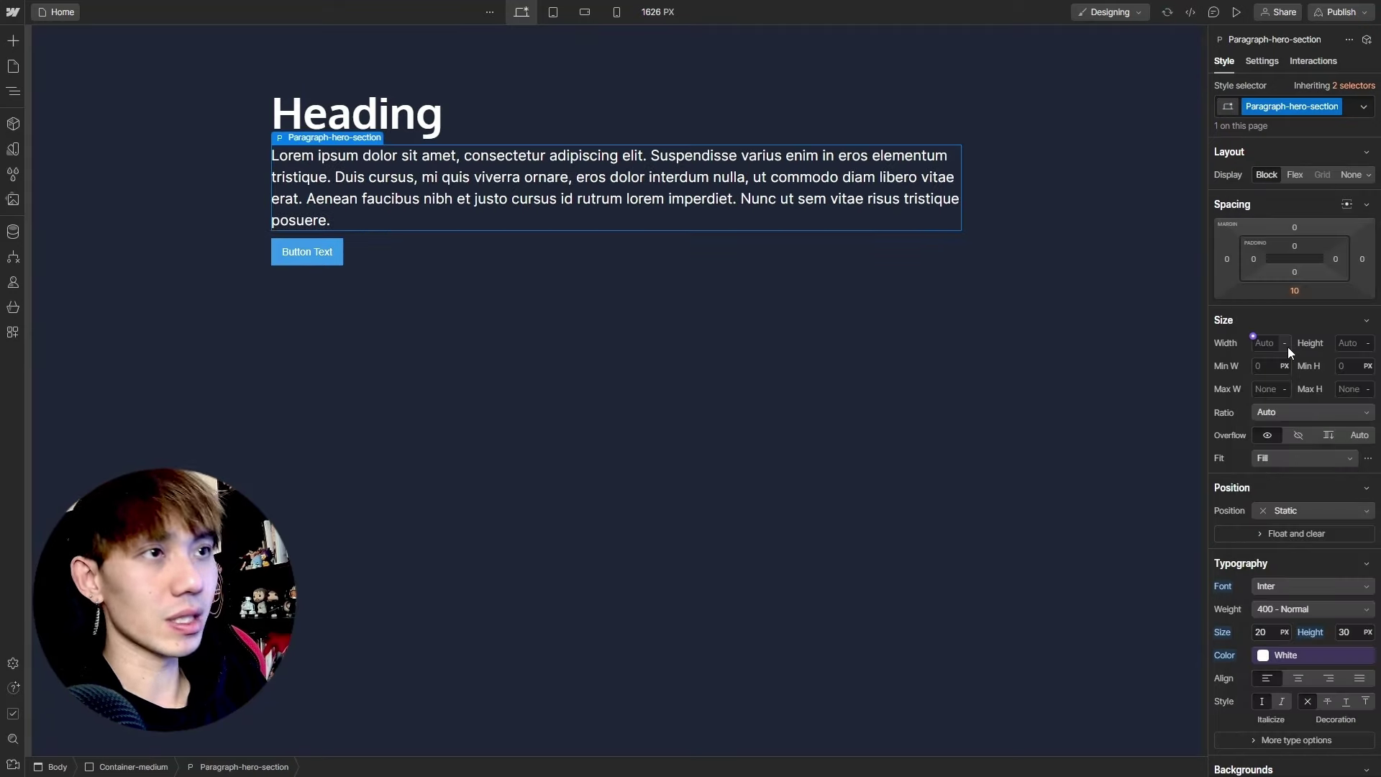
{"action": "left_click", "coordinate": [318, 244]}
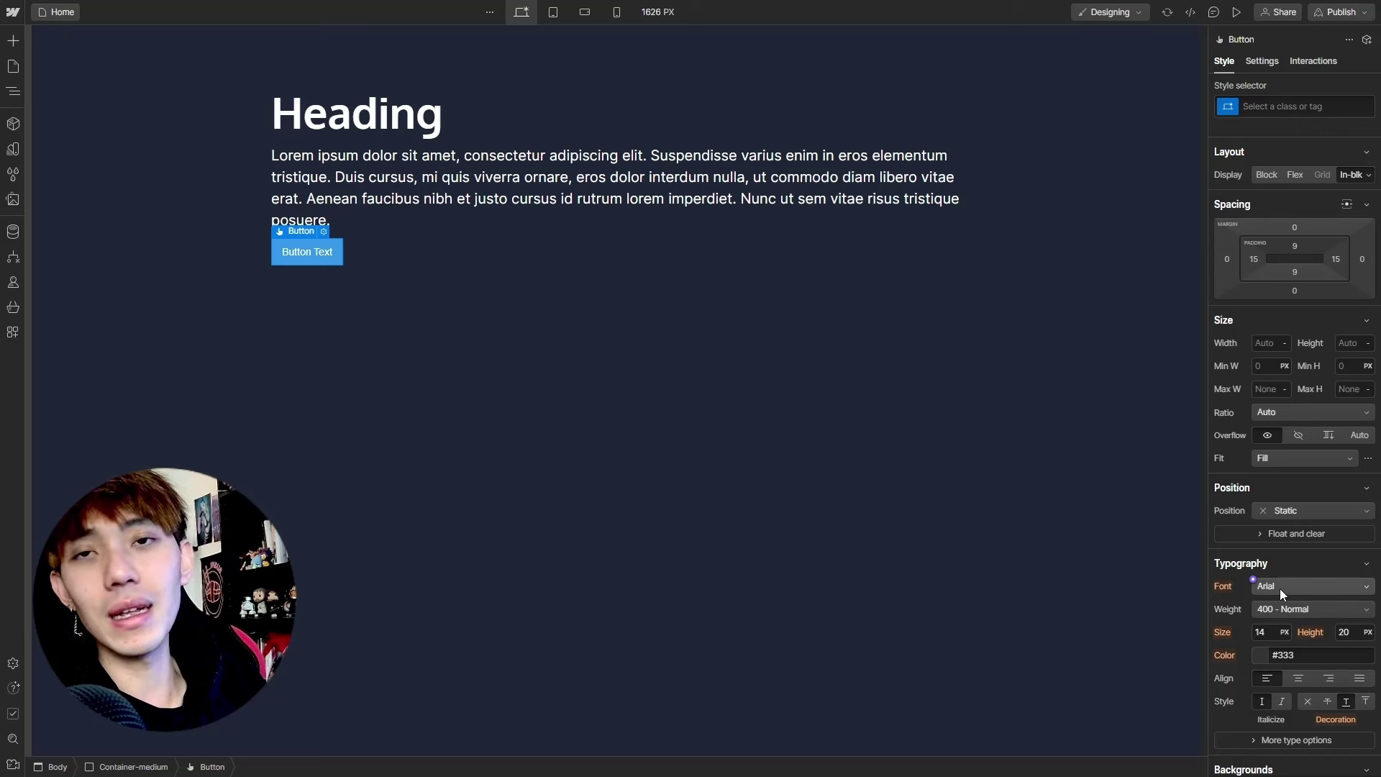
Select the Body element and target its Body (All Pages) tag style
{"action": "left_click", "coordinate": [1225, 585]}
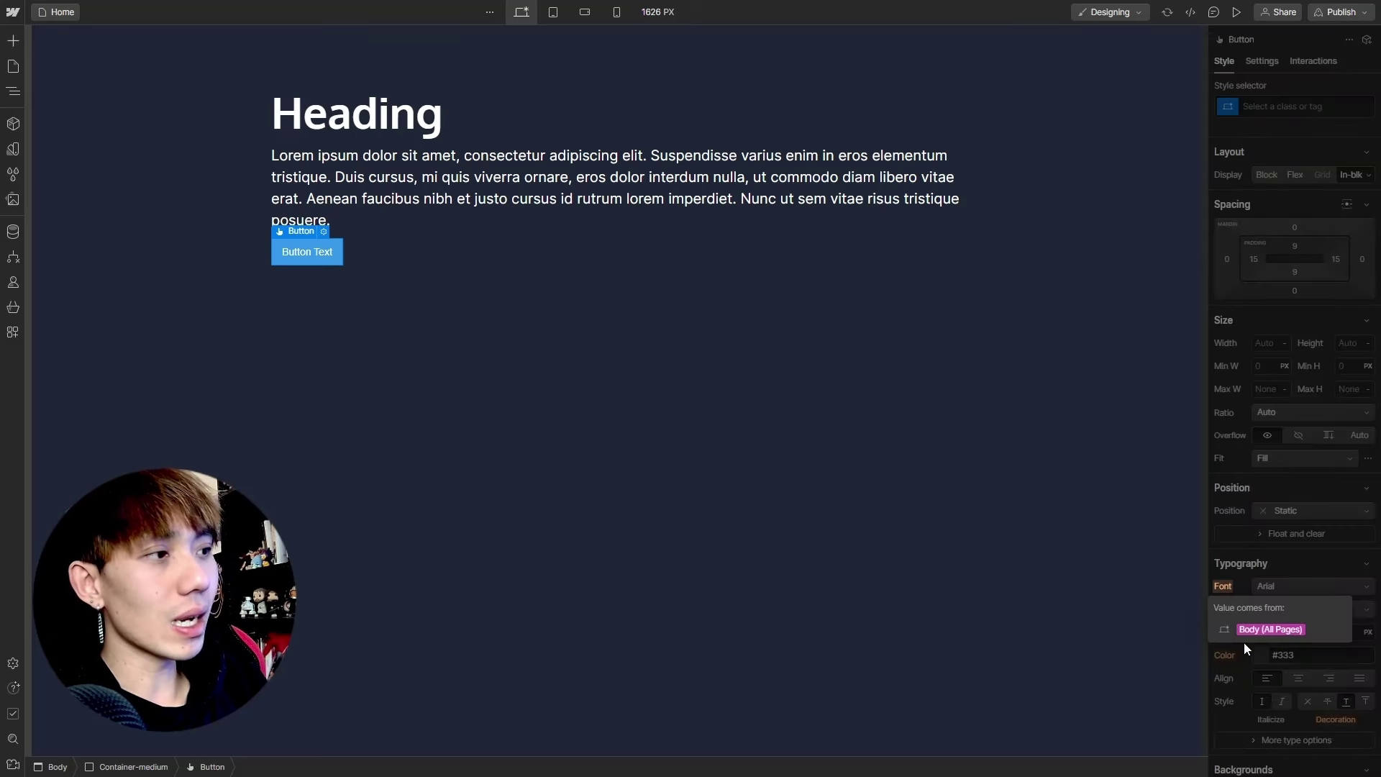
{"action": "left_click", "coordinate": [517, 498]}
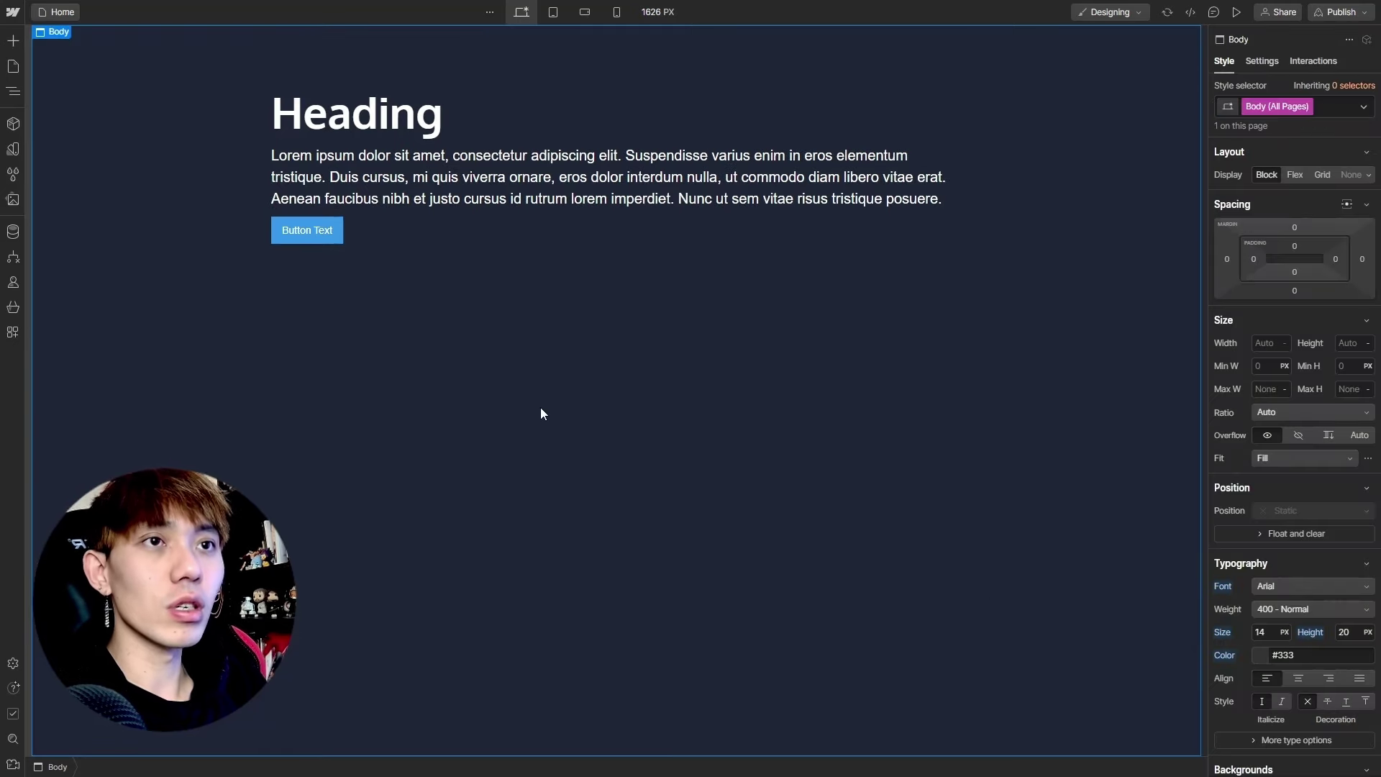
{"action": "left_click", "coordinate": [440, 204]}
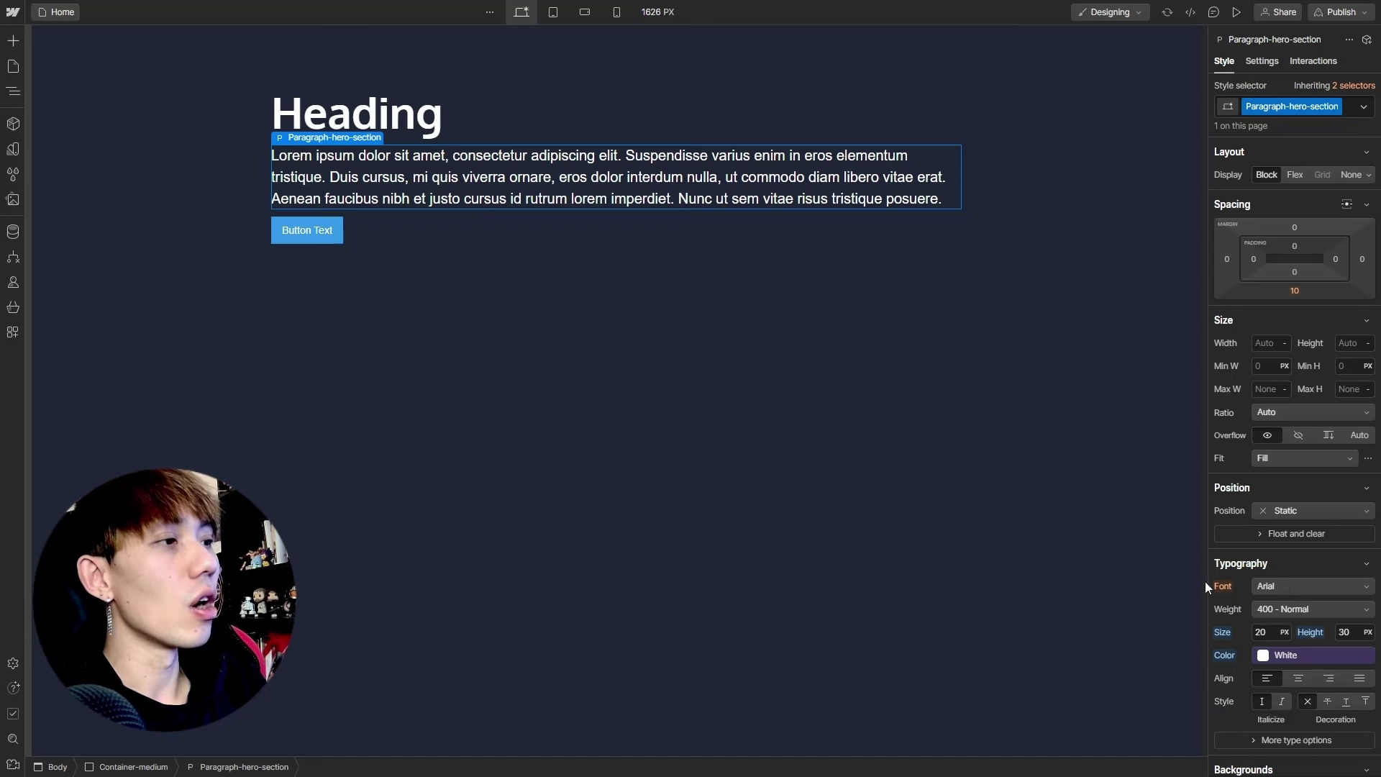
{"action": "left_click", "coordinate": [12, 91]}
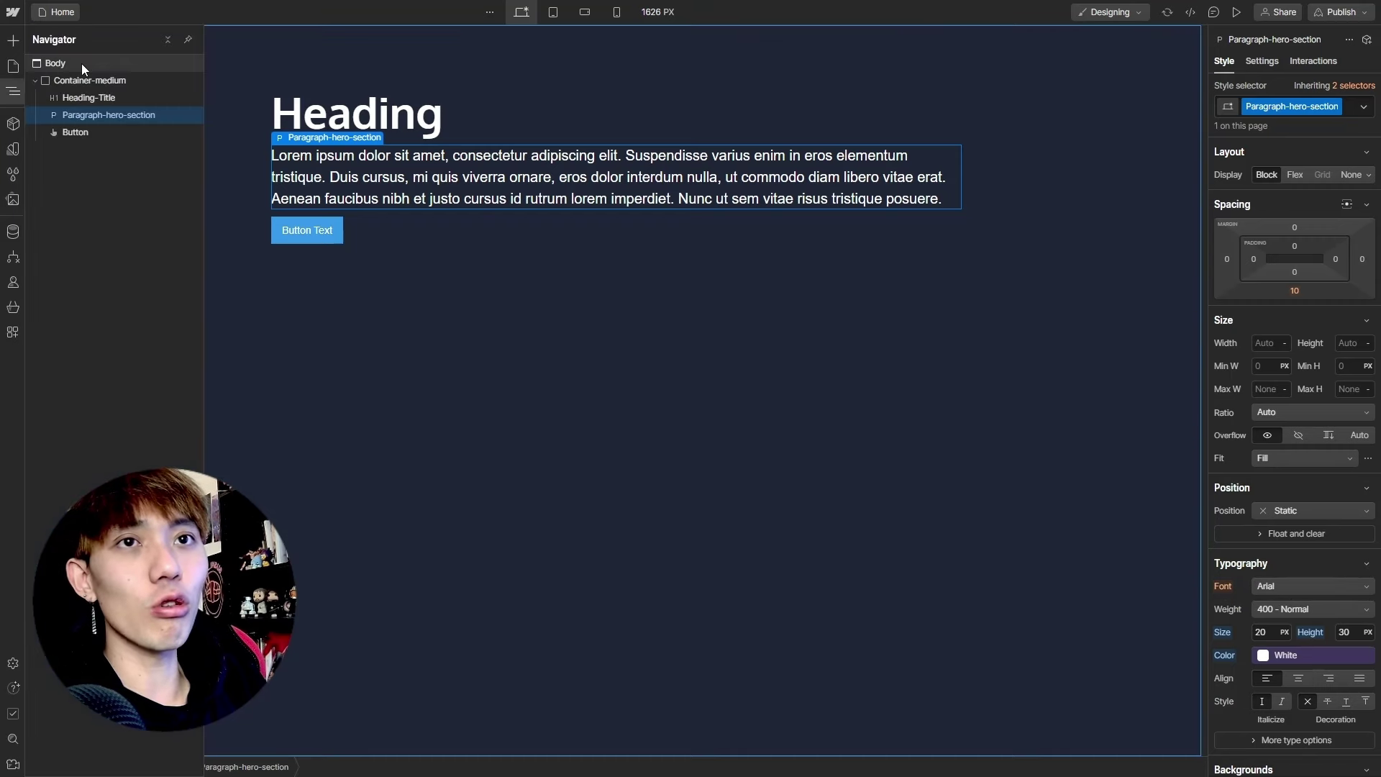
{"action": "left_click", "coordinate": [60, 63]}
{"action": "left_click", "coordinate": [1295, 106]}
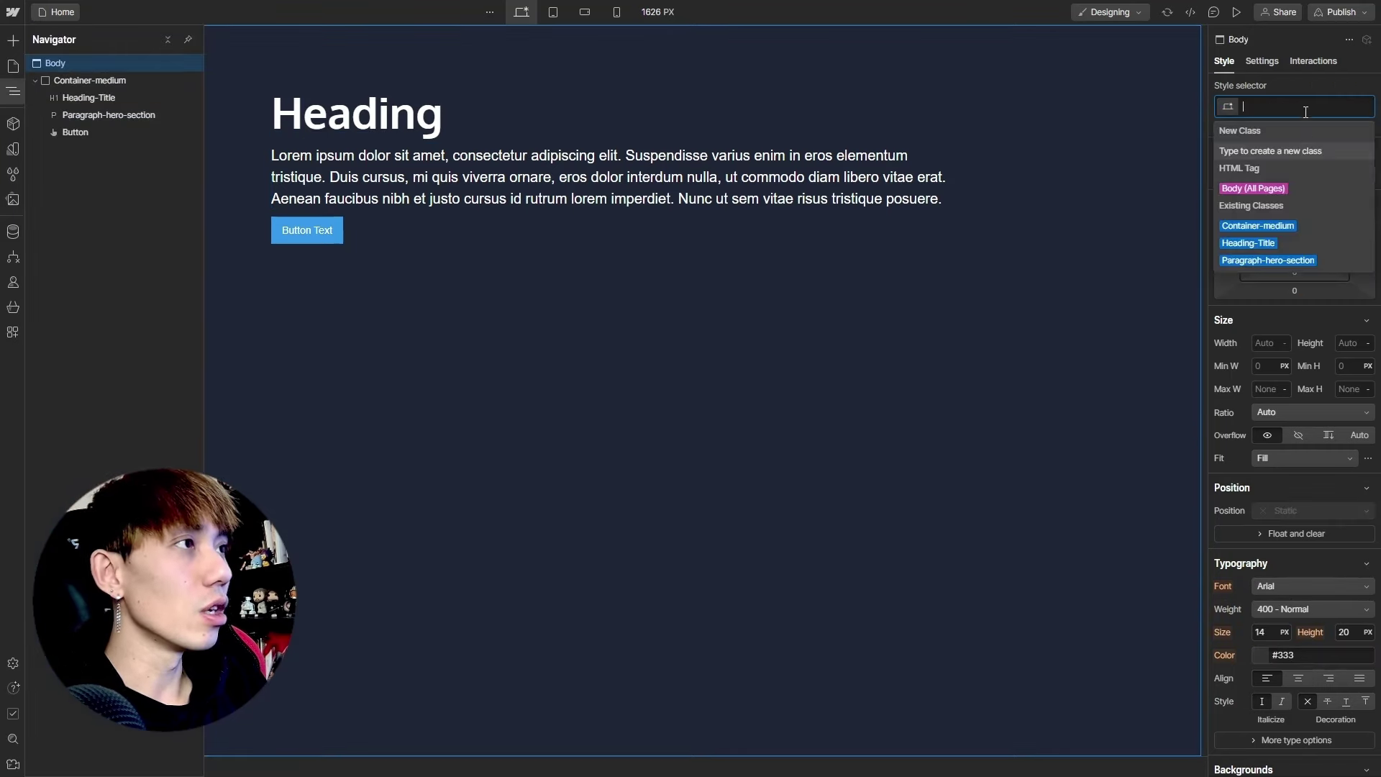
{"action": "left_click", "coordinate": [1278, 188]}
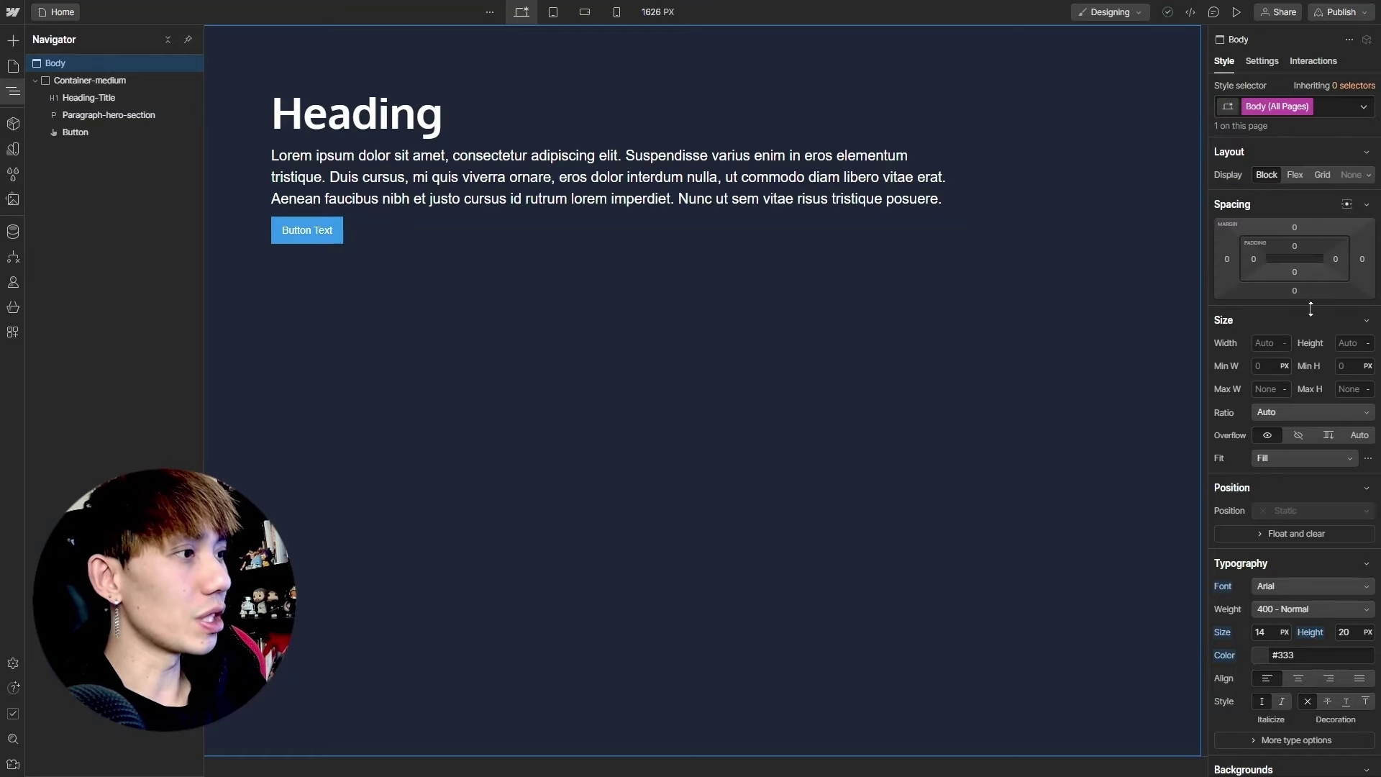
Set the site-wide Body font to Inter at 16 px with a 22 px line height
{"action": "left_click", "coordinate": [1283, 585]}
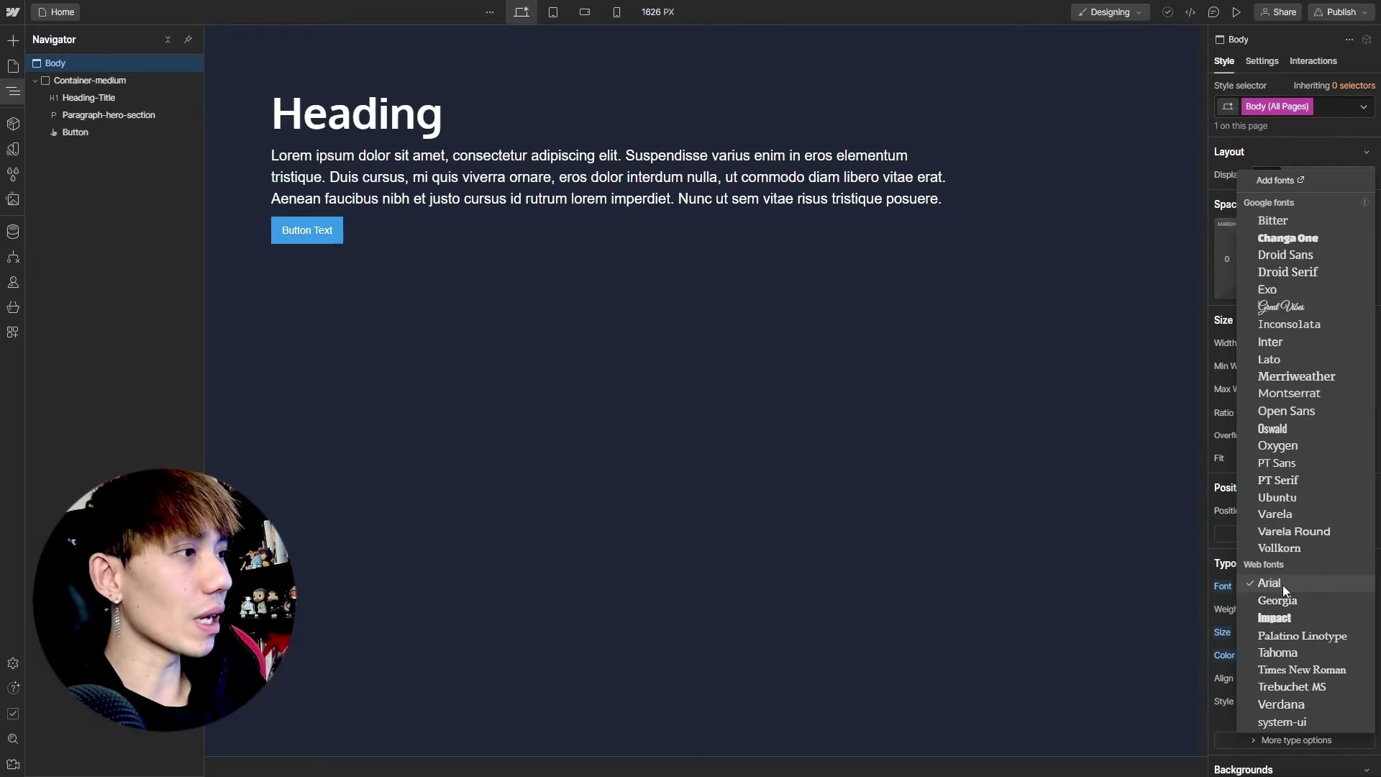
{"action": "left_click", "coordinate": [1279, 340]}
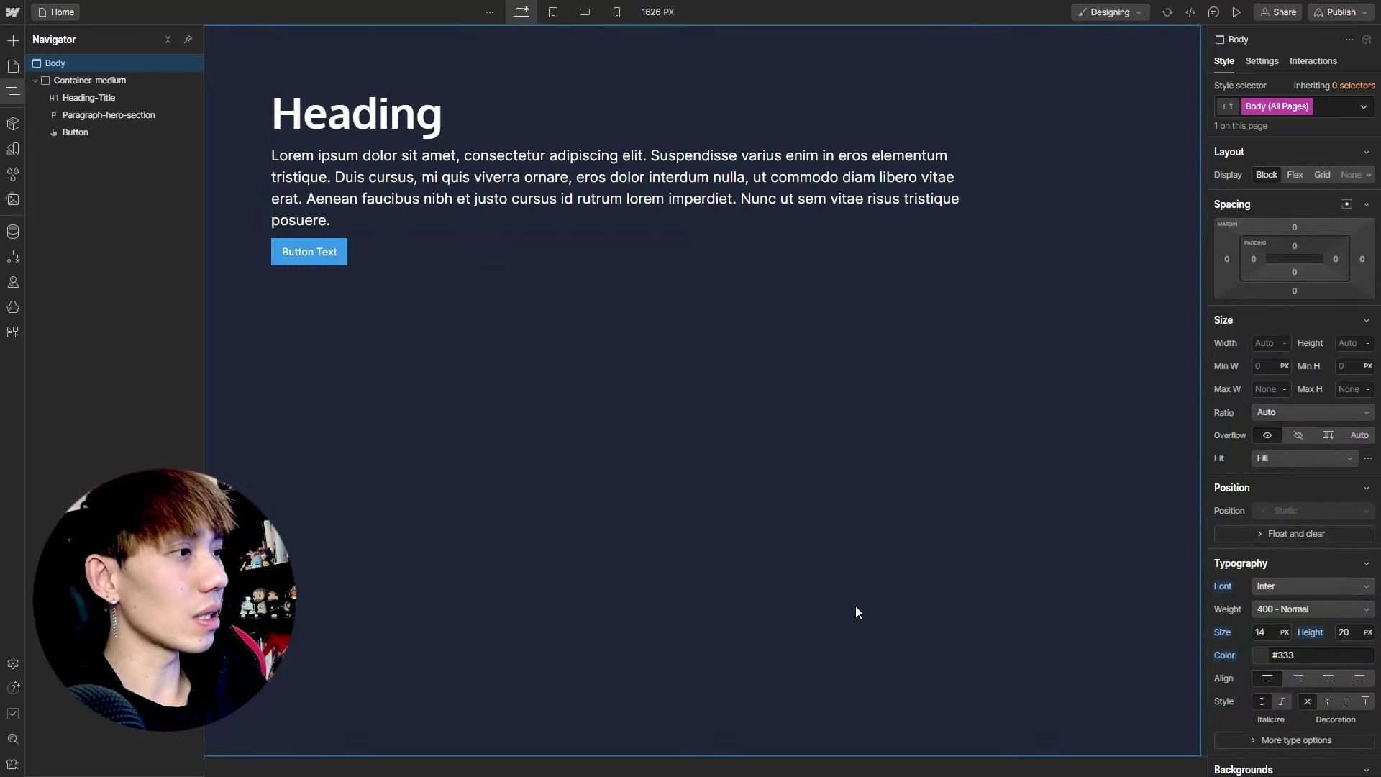
{"action": "left_click", "coordinate": [1268, 632]}
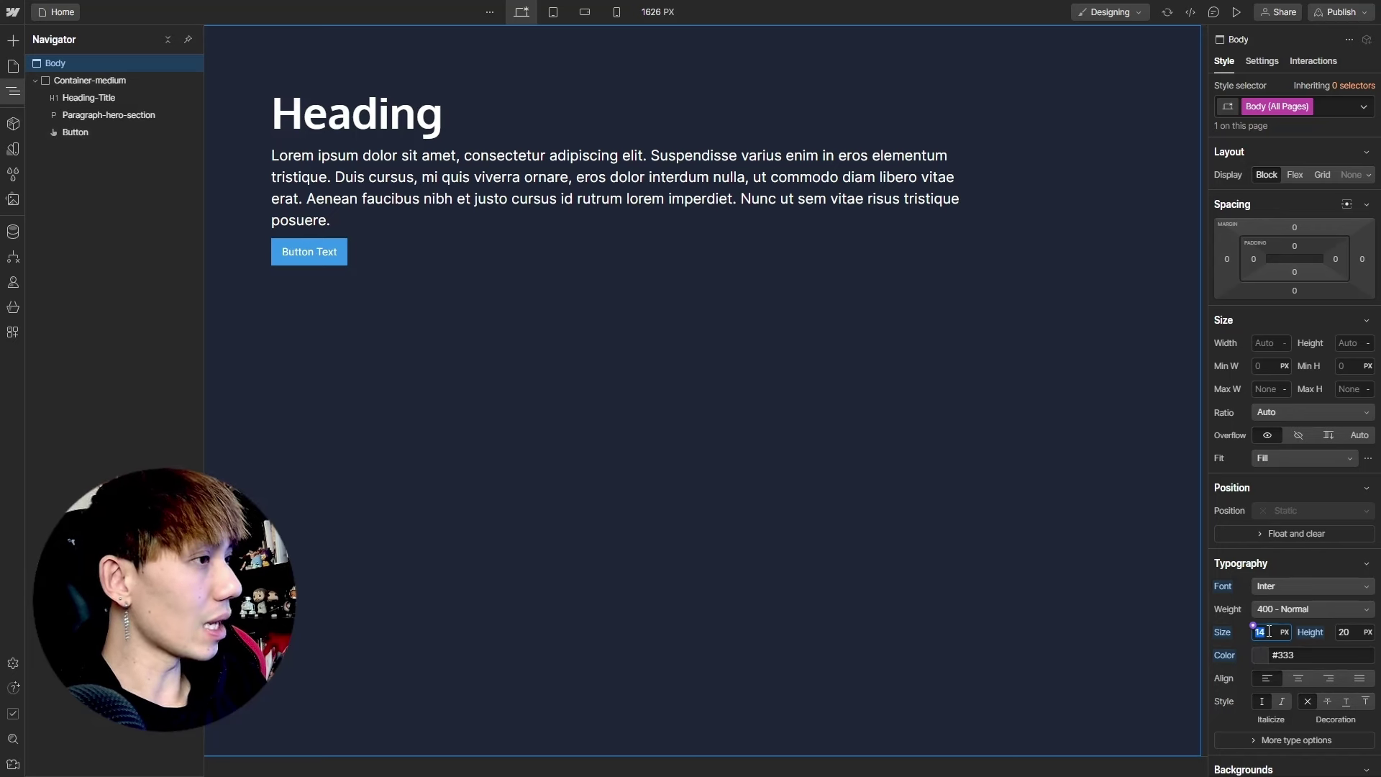
{"action": "type", "text": "1"}
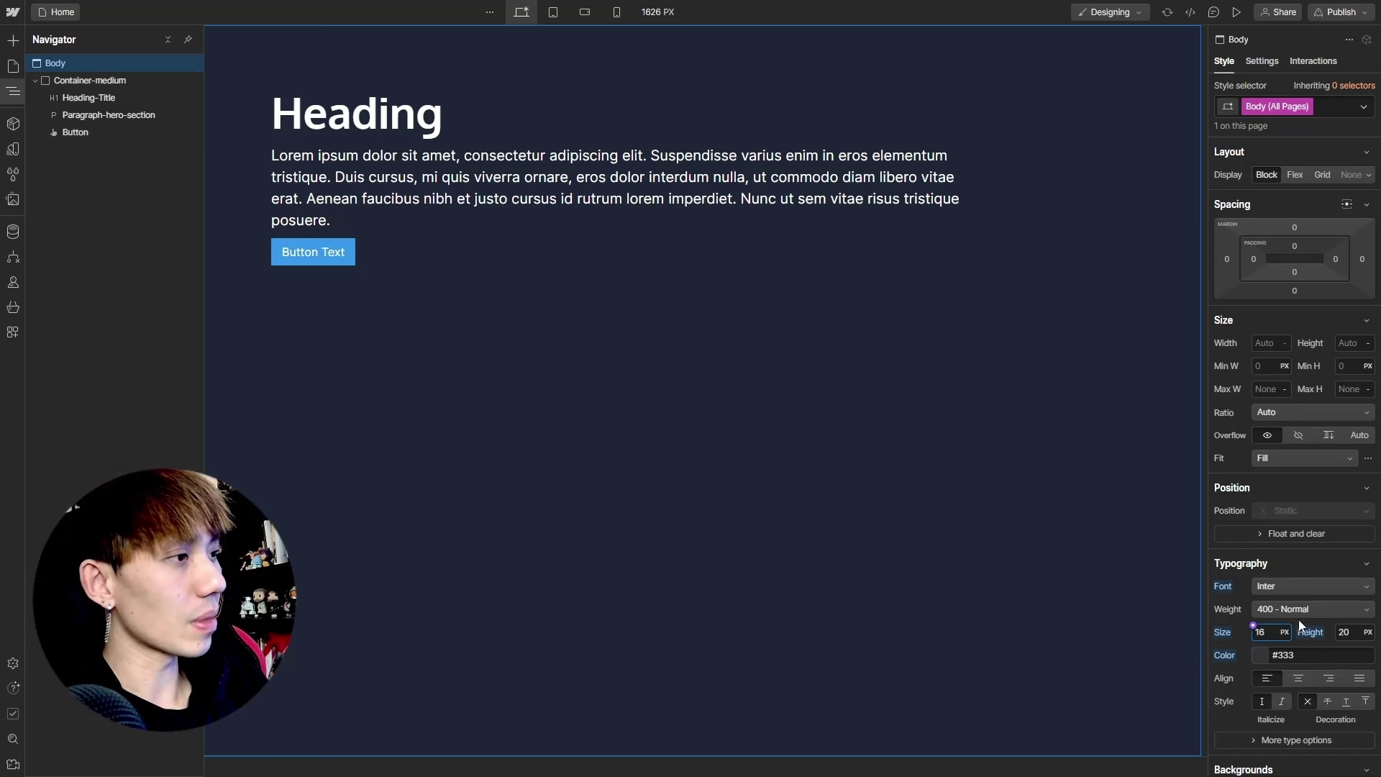
{"action": "left_click", "coordinate": [1343, 633]}
{"action": "type", "text": "2"}
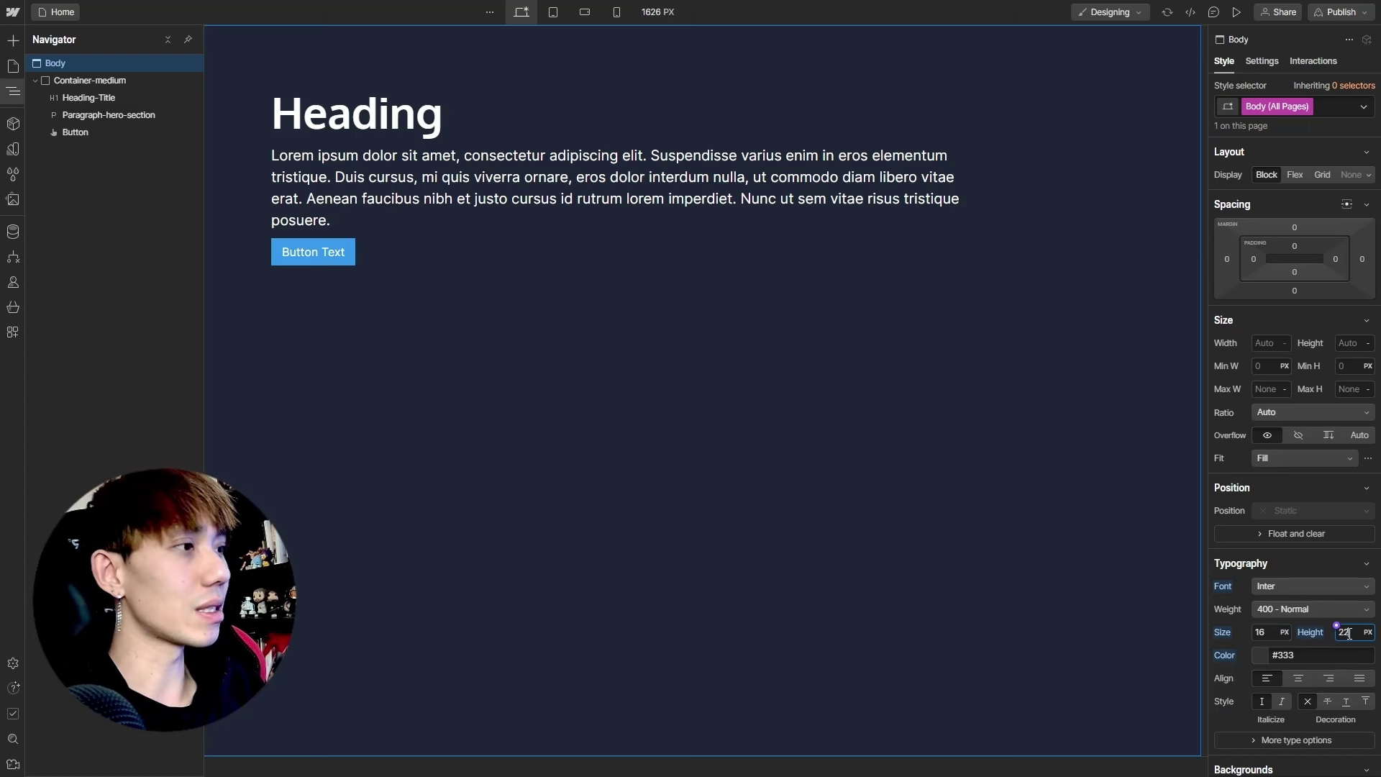
{"action": "left_click", "coordinate": [13, 92]}
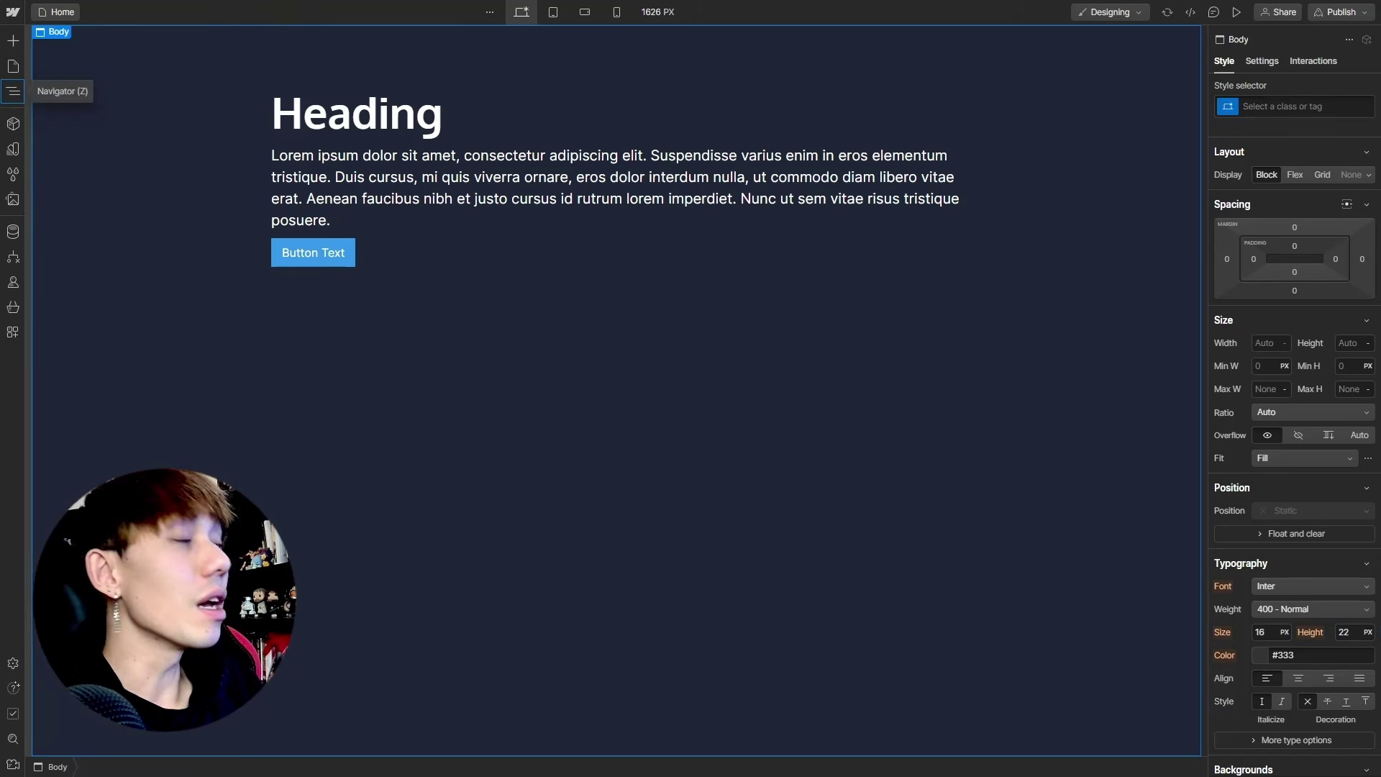
Centre-align the hero heading and paragraph text
{"action": "left_click", "coordinate": [441, 91]}
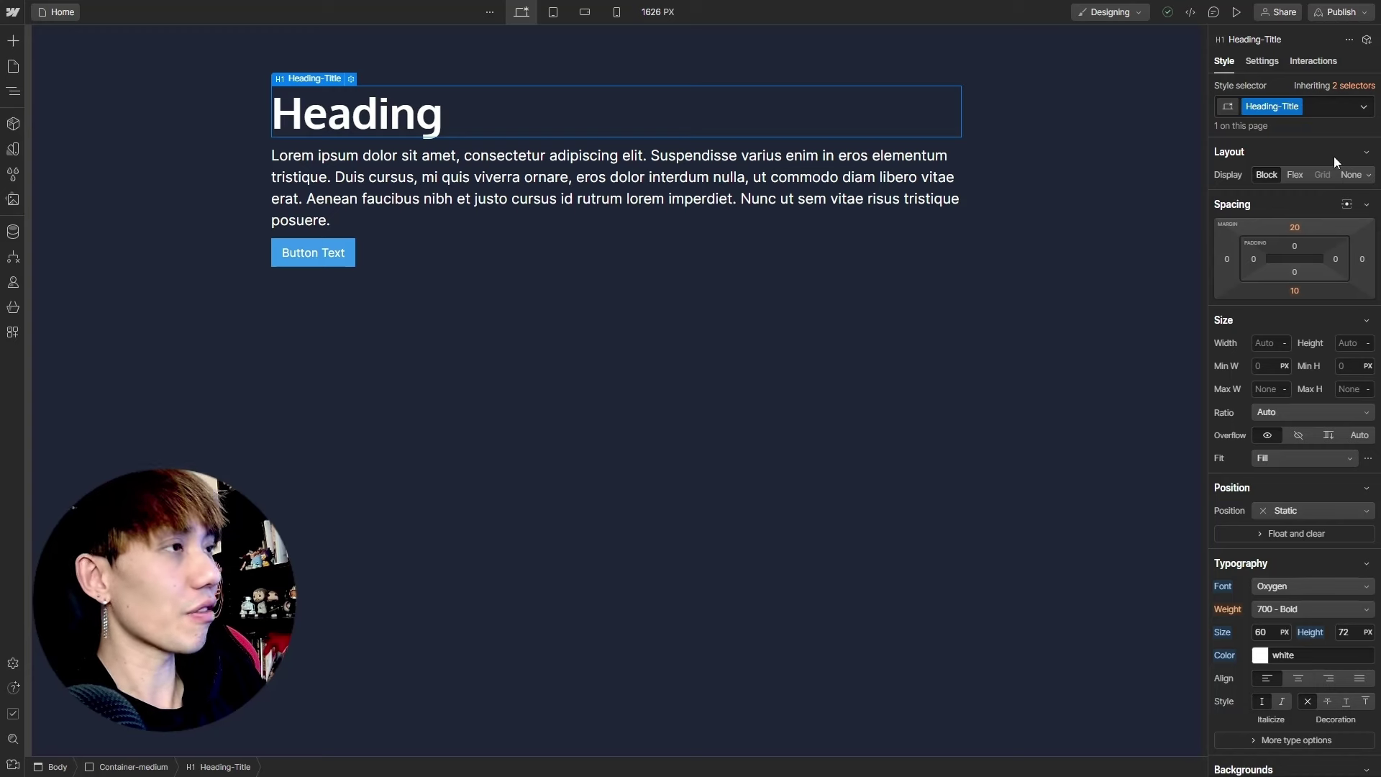
{"action": "left_click", "coordinate": [1294, 678]}
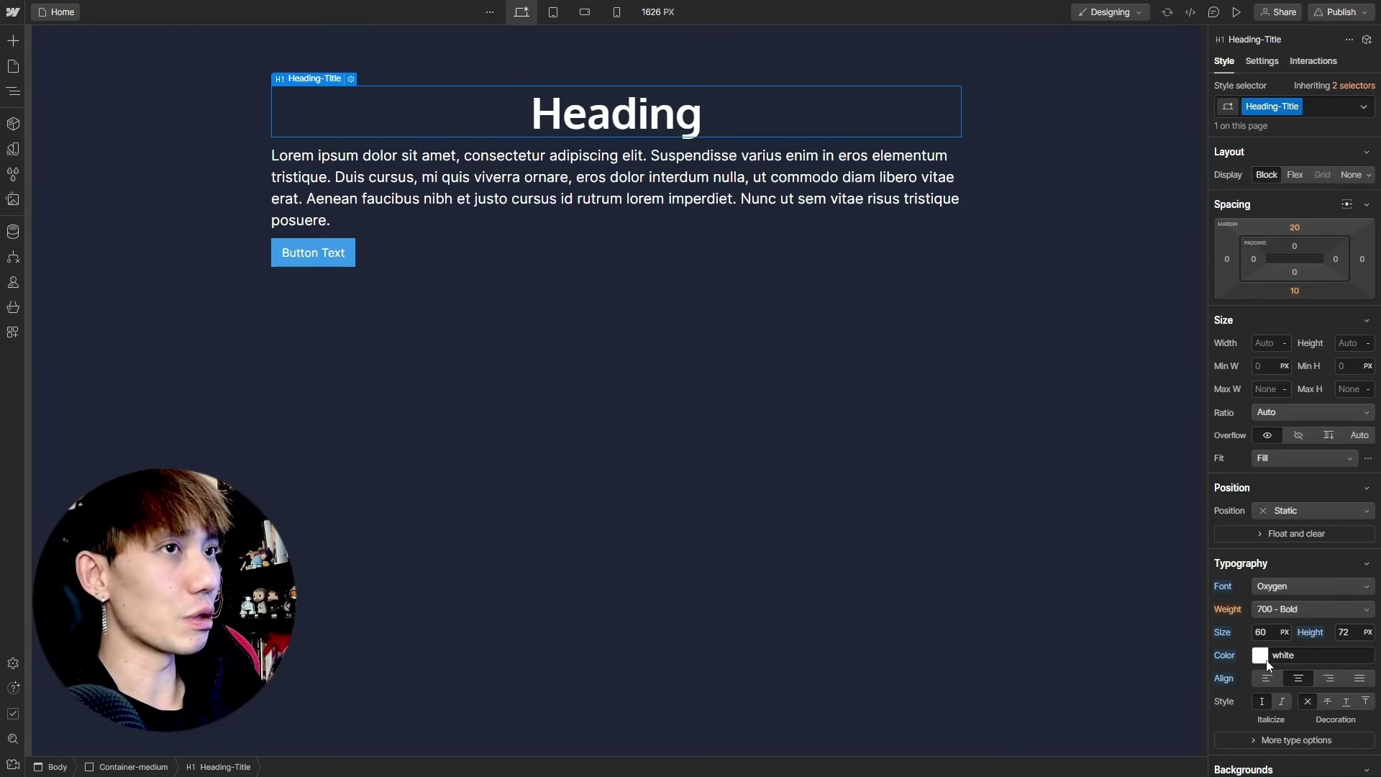
{"action": "left_click", "coordinate": [555, 161]}
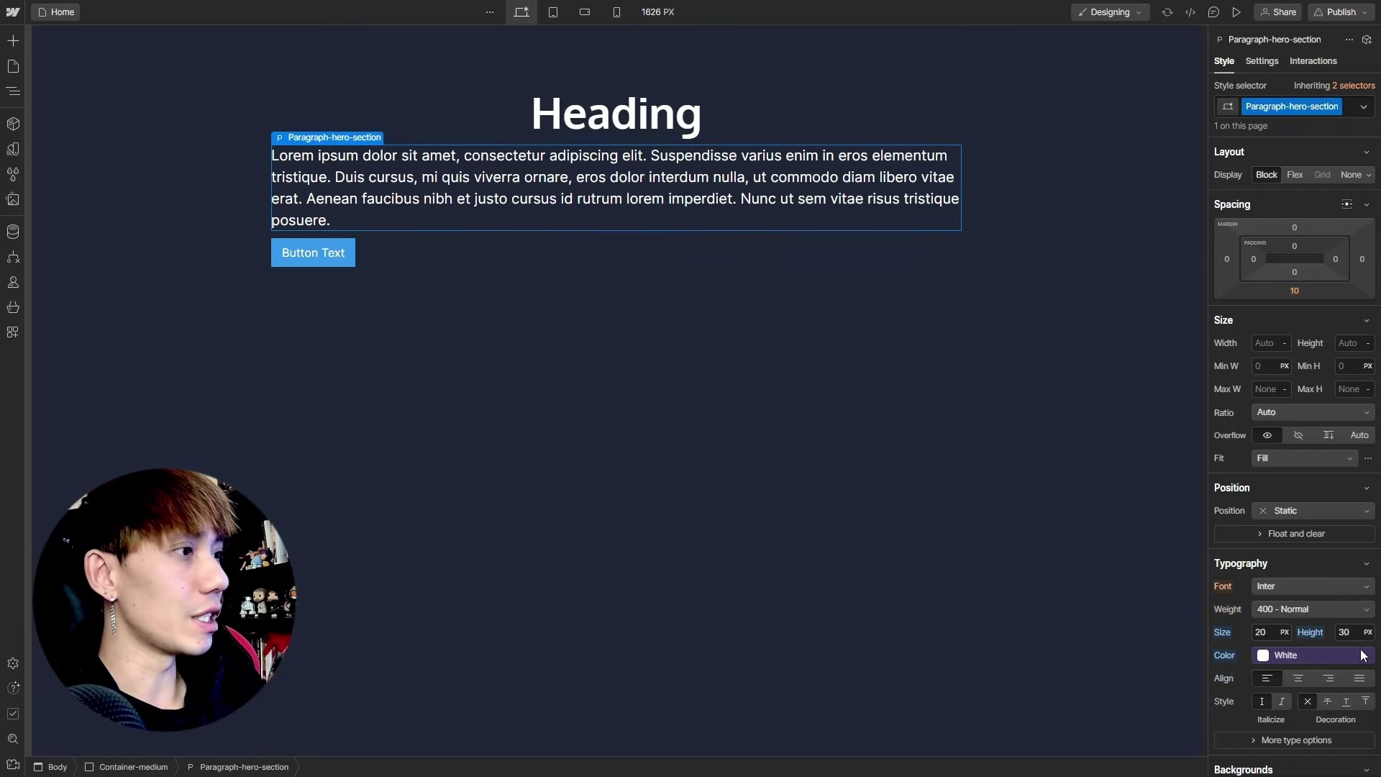
{"action": "left_click", "coordinate": [1303, 680]}
Apply a new Button class to the hero button
{"action": "left_click", "coordinate": [302, 251]}
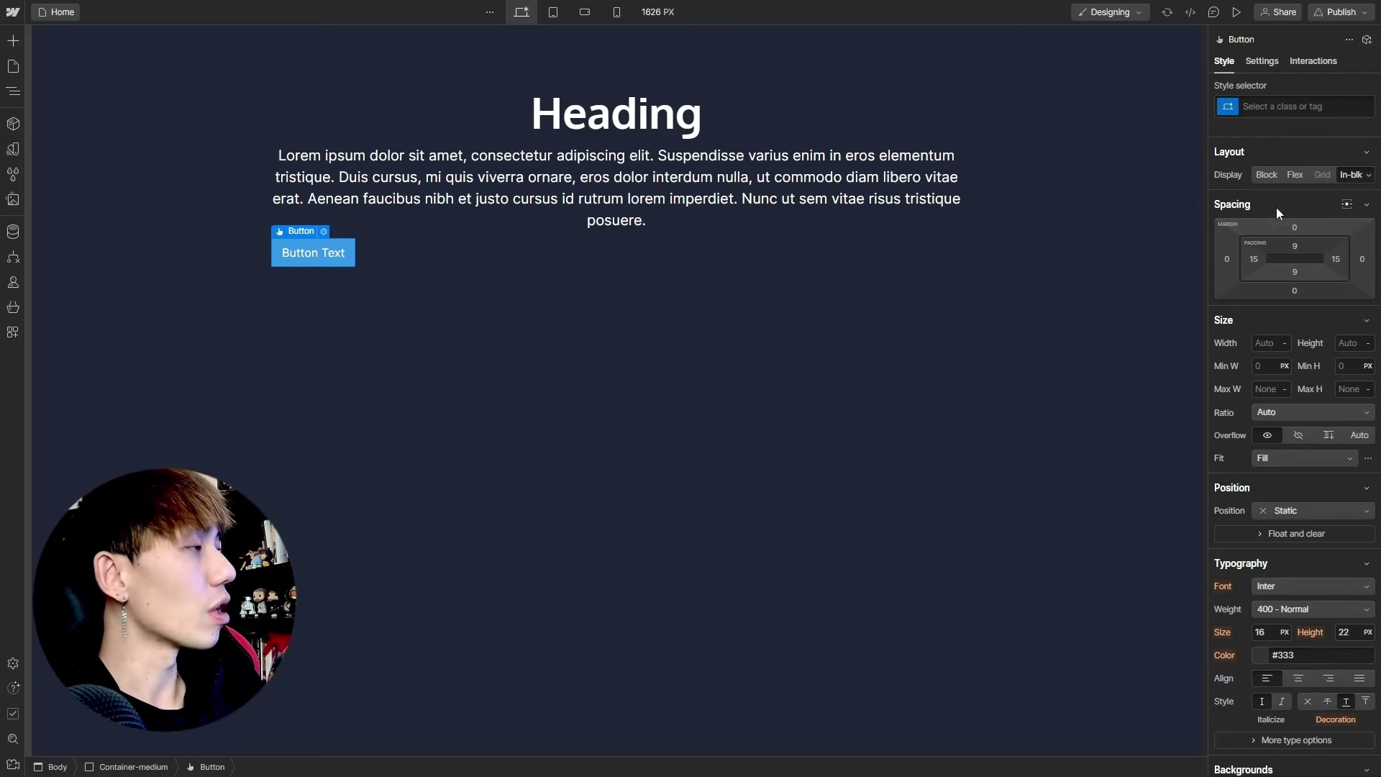
{"action": "left_click", "coordinate": [1283, 113]}
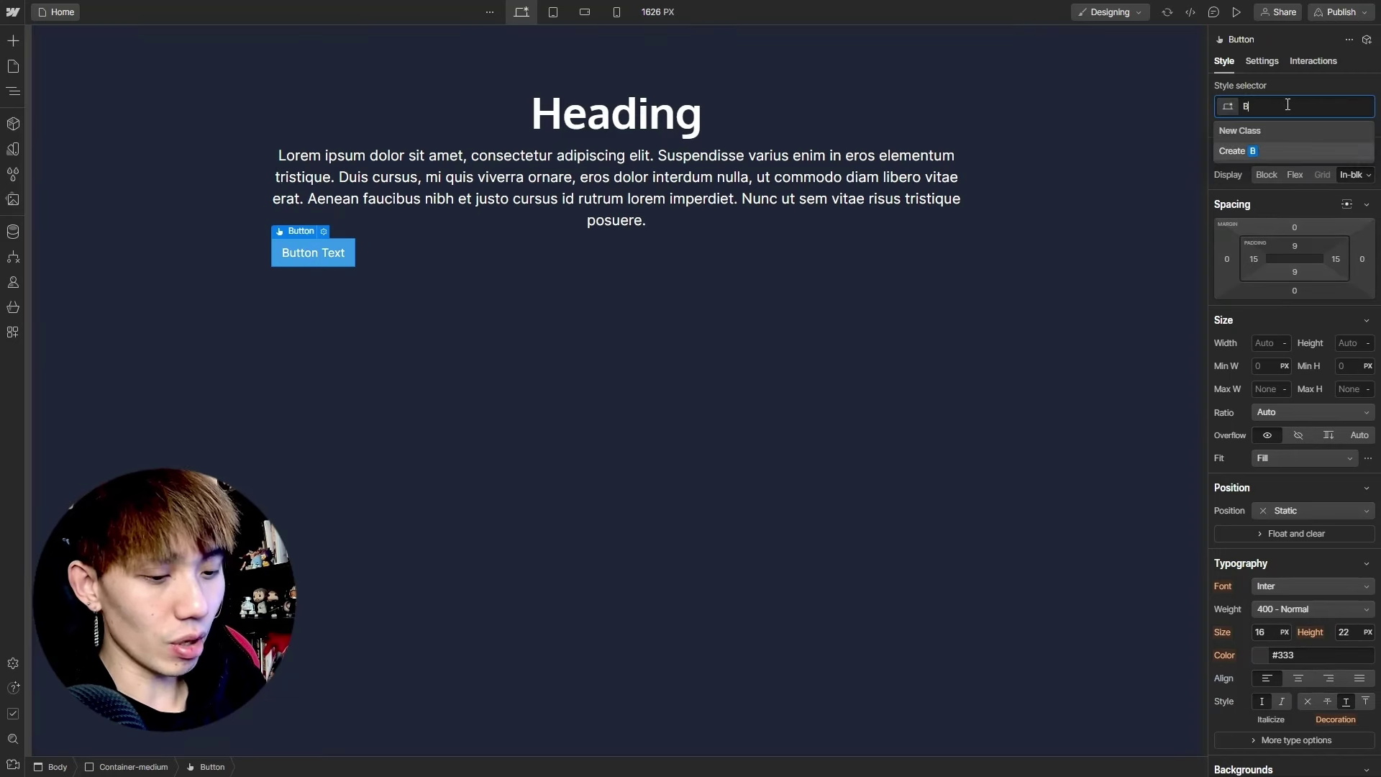
{"action": "type", "text": "Butto"}
{"action": "key", "text": "Return"}
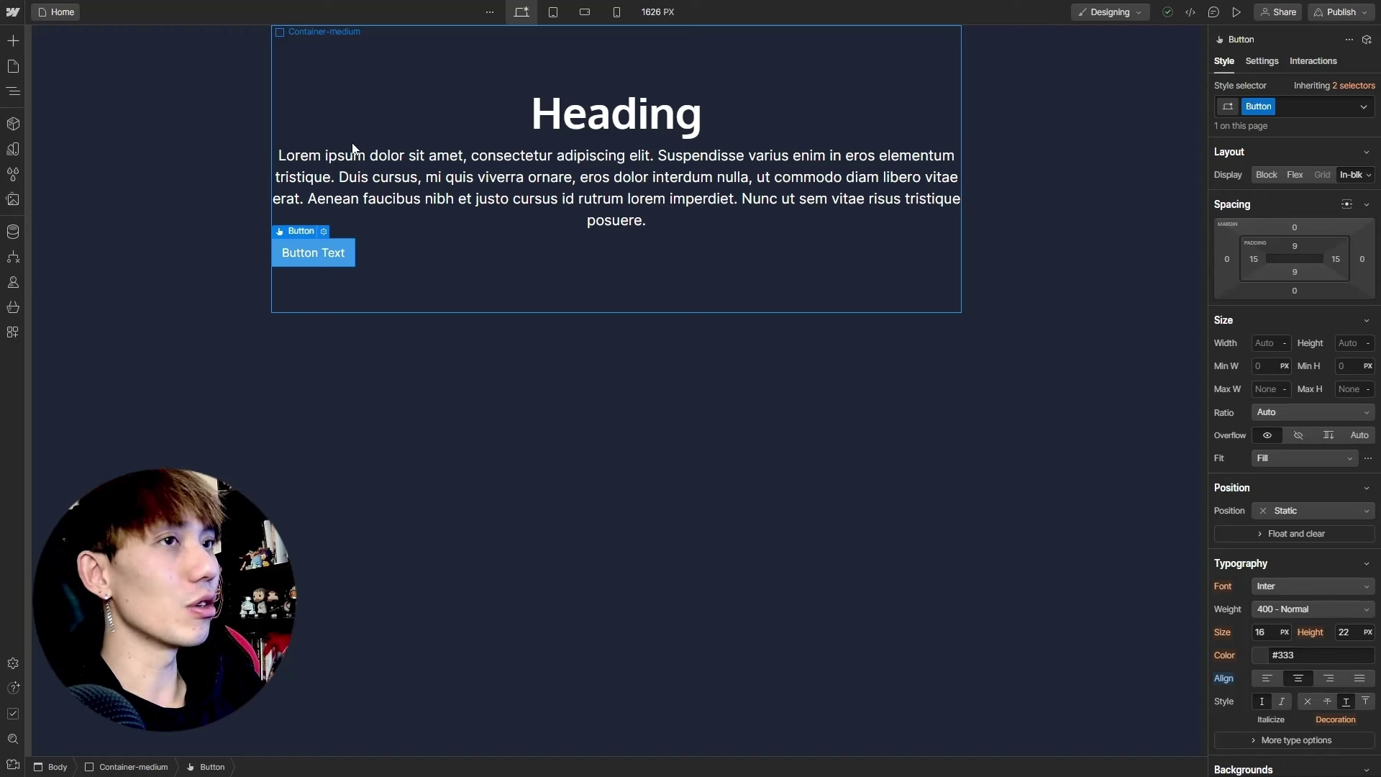
{"action": "left_click", "coordinate": [13, 91]}
{"action": "left_click", "coordinate": [83, 80]}
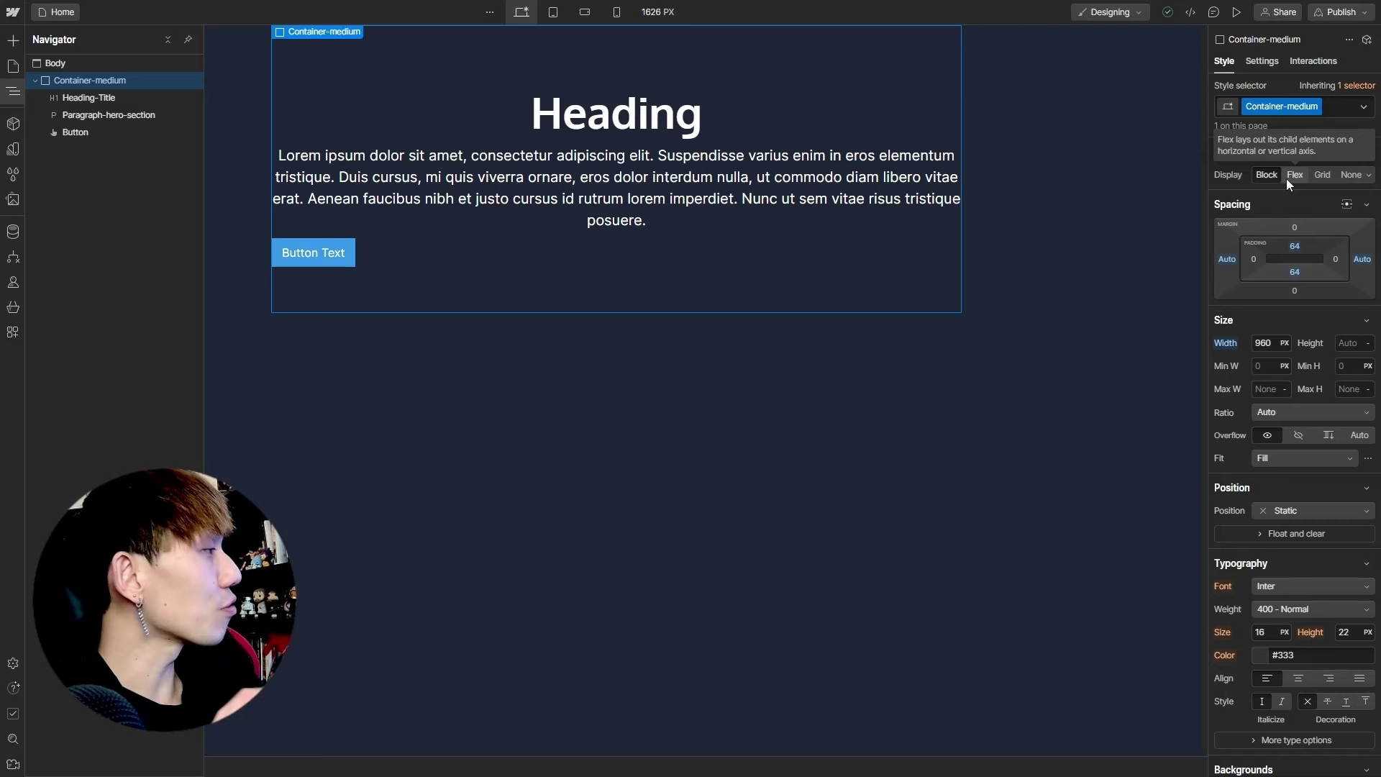
Set Container-medium to Display Flex, vertical direction, with X align Center
{"action": "left_click", "coordinate": [1286, 179]}
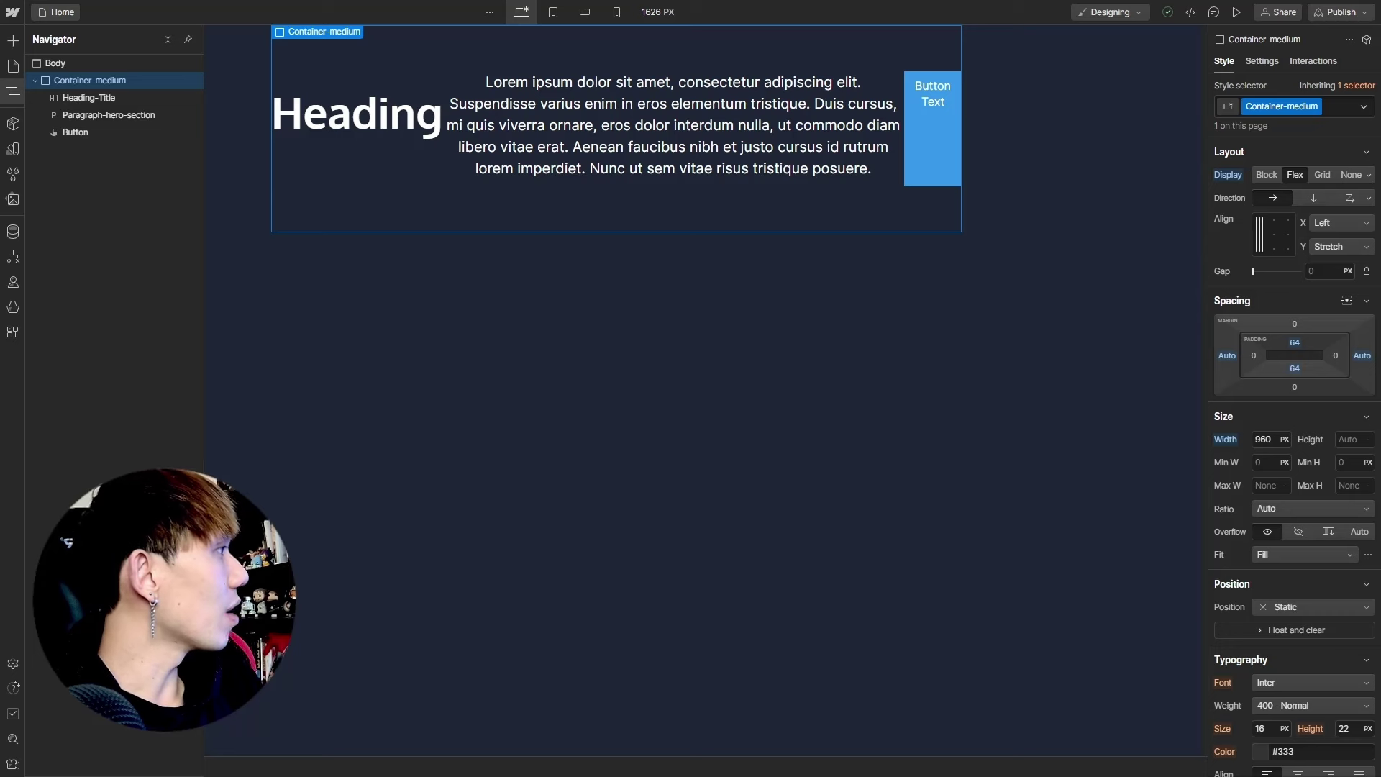
{"action": "left_click", "coordinate": [1313, 198]}
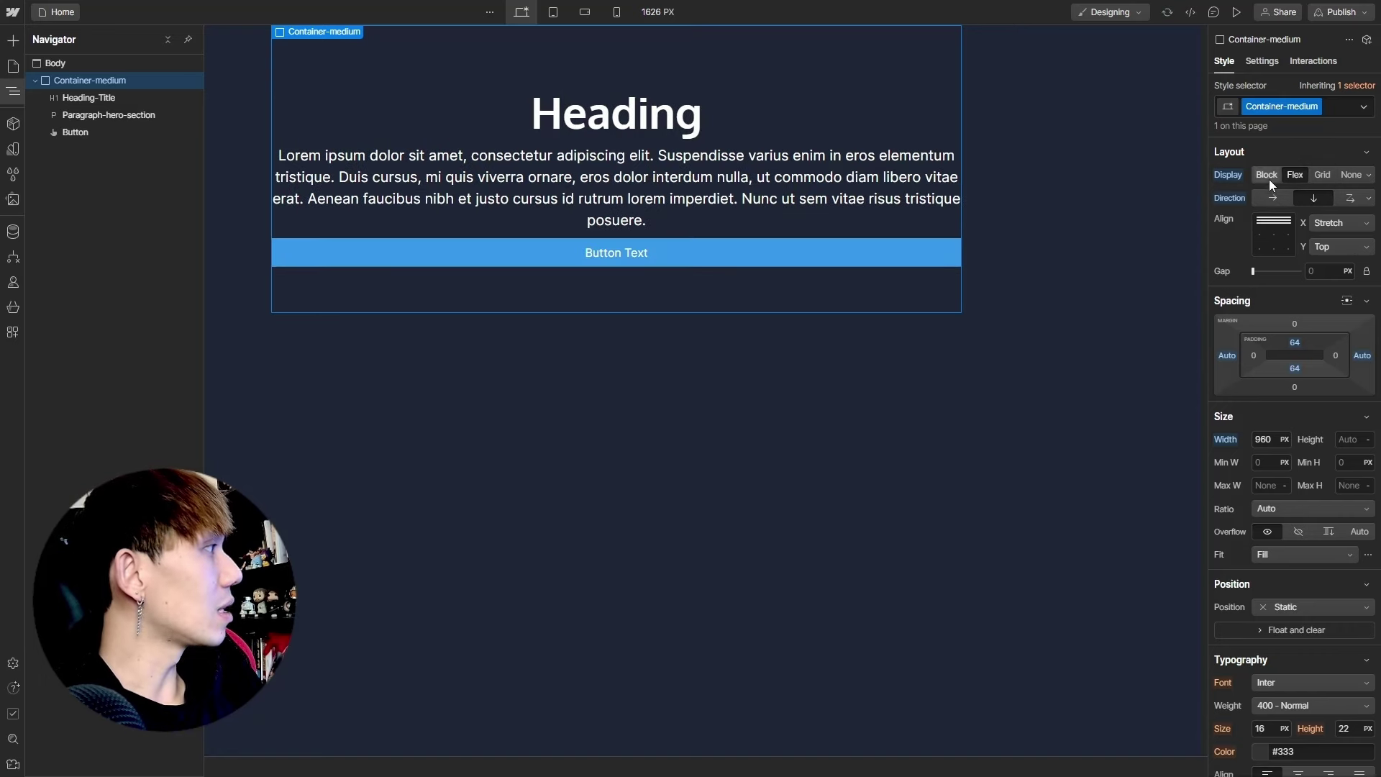
{"action": "left_click", "coordinate": [1352, 228]}
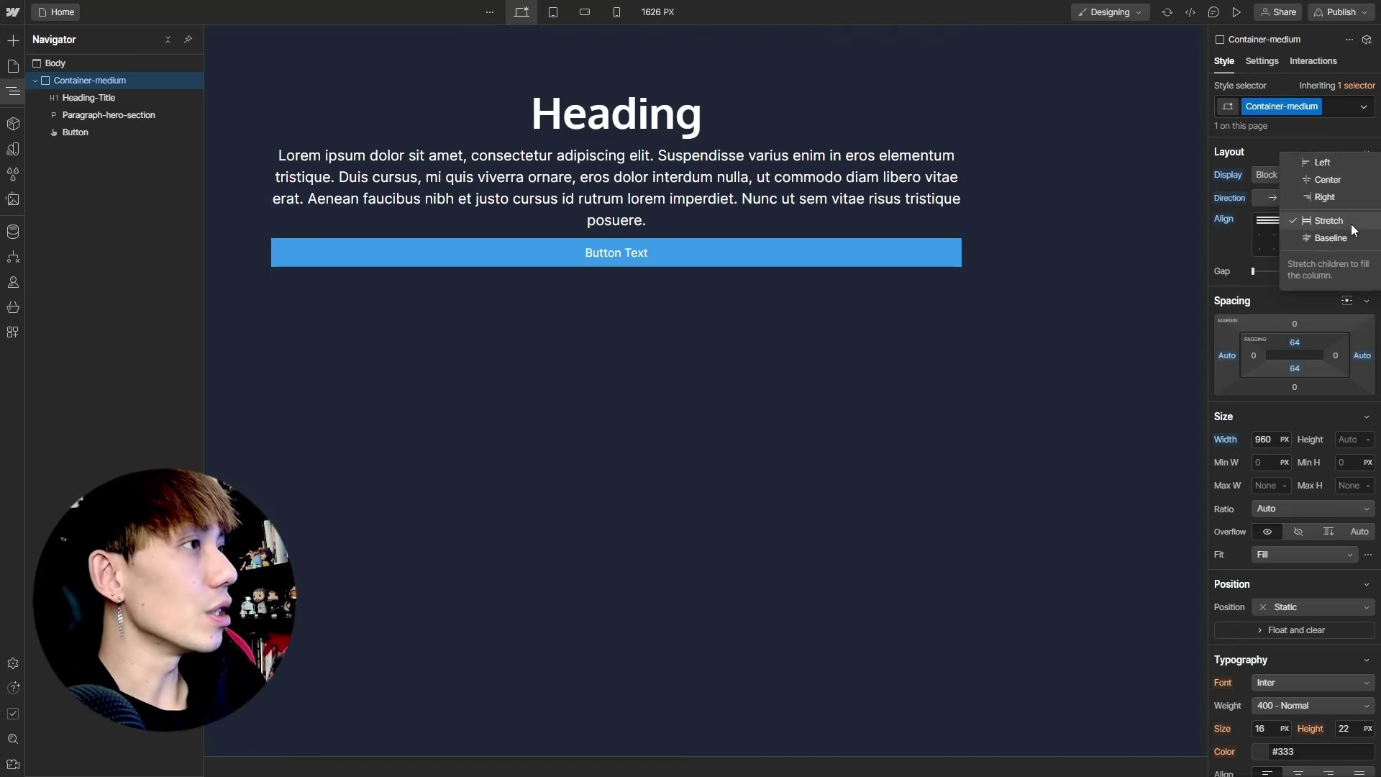
{"action": "left_click", "coordinate": [1337, 177]}
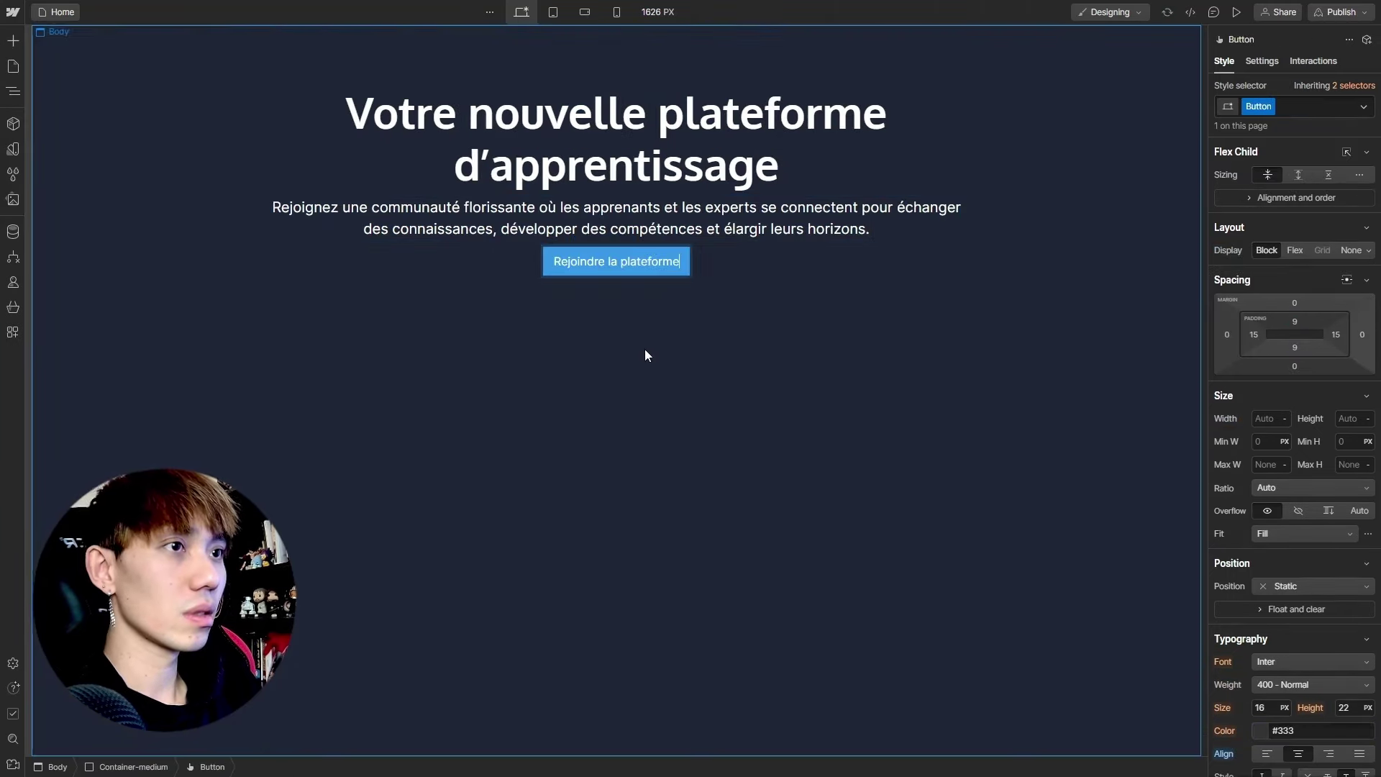
Check the French heading, paragraph and button via the Navigator, ending on Container-medium
{"action": "left_click", "coordinate": [584, 297]}
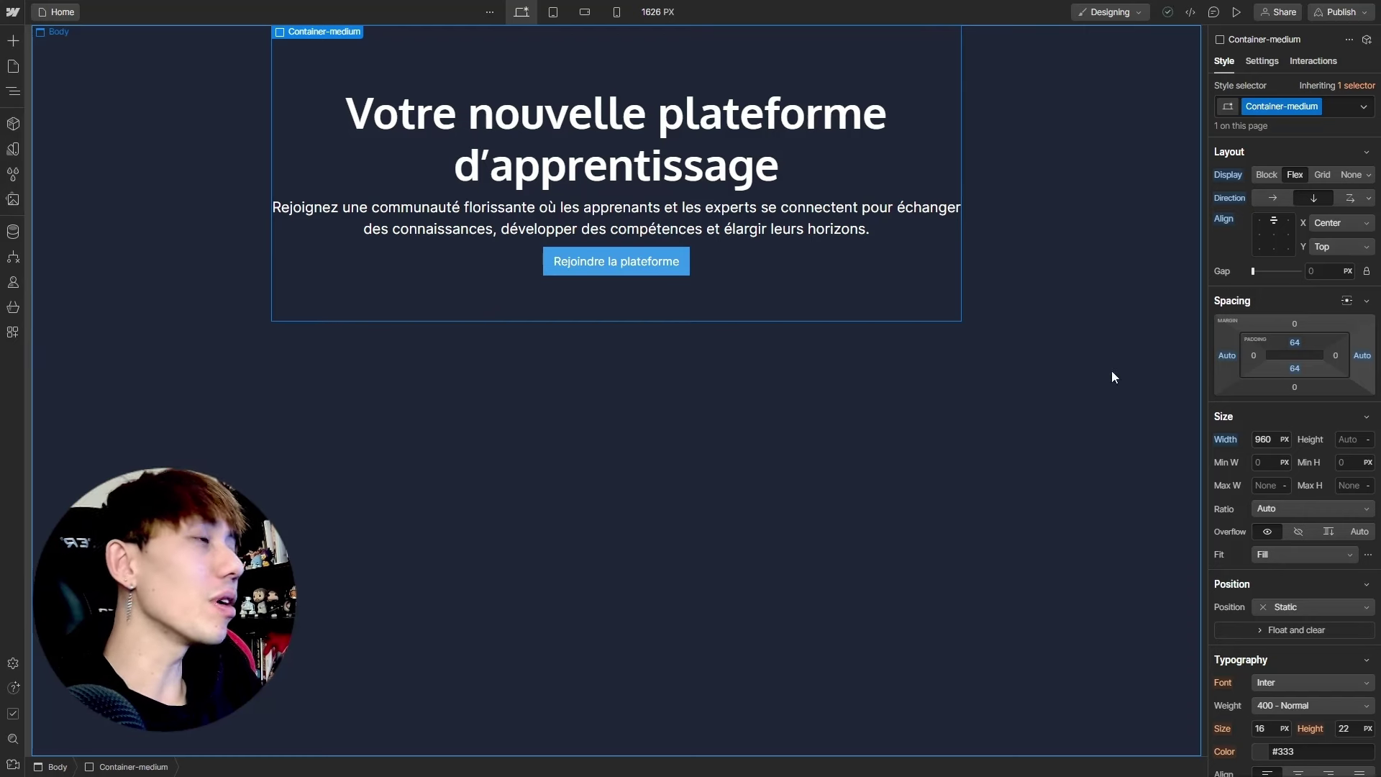
{"action": "left_click", "coordinate": [15, 92]}
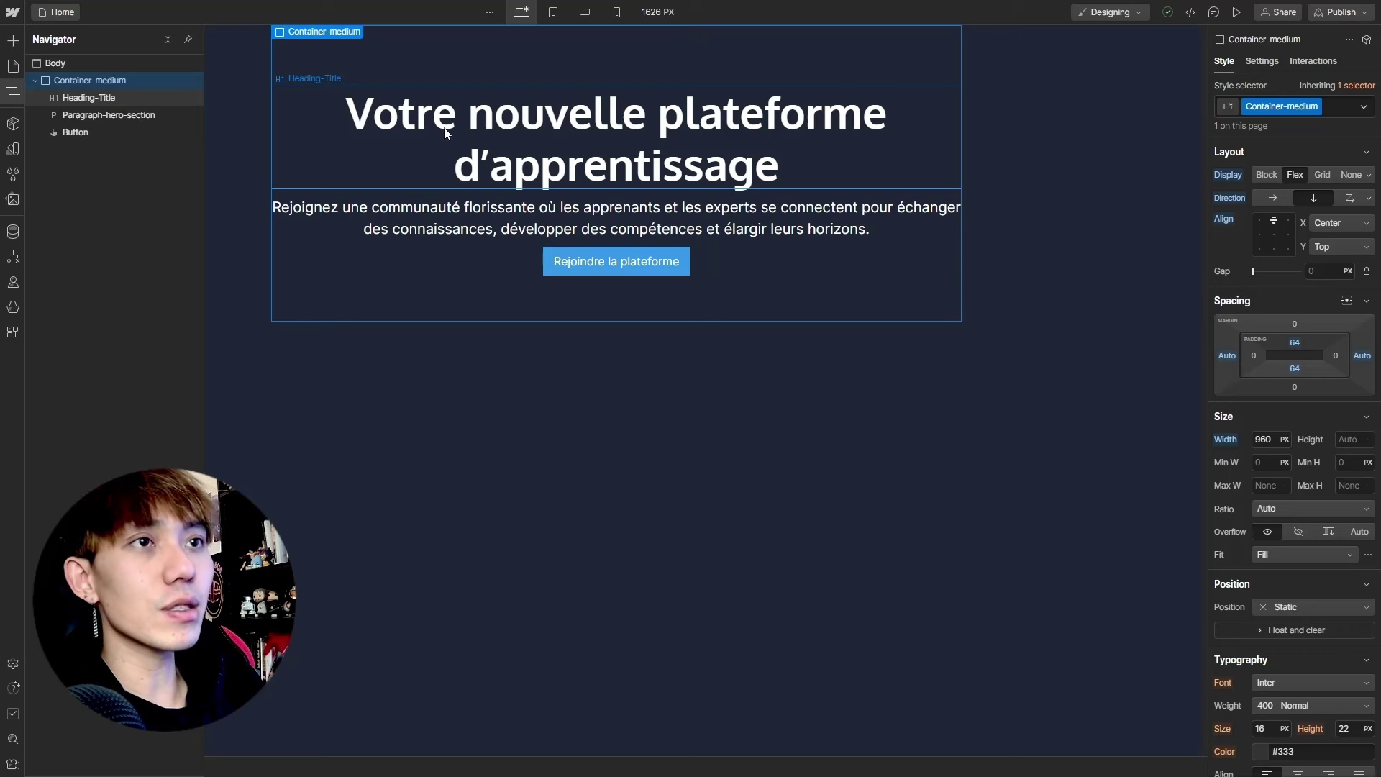
{"action": "left_click", "coordinate": [473, 131]}
{"action": "left_click", "coordinate": [451, 219]}
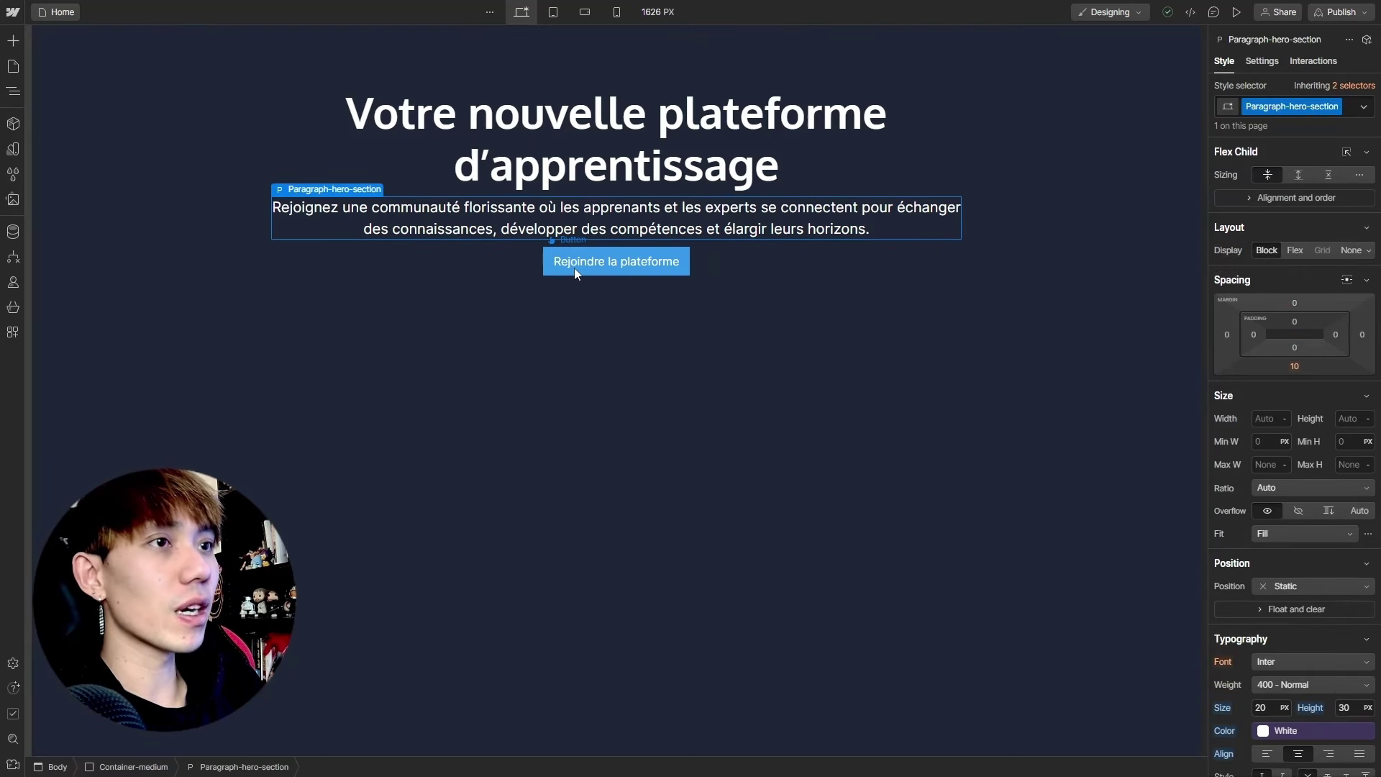
{"action": "left_click", "coordinate": [574, 268]}
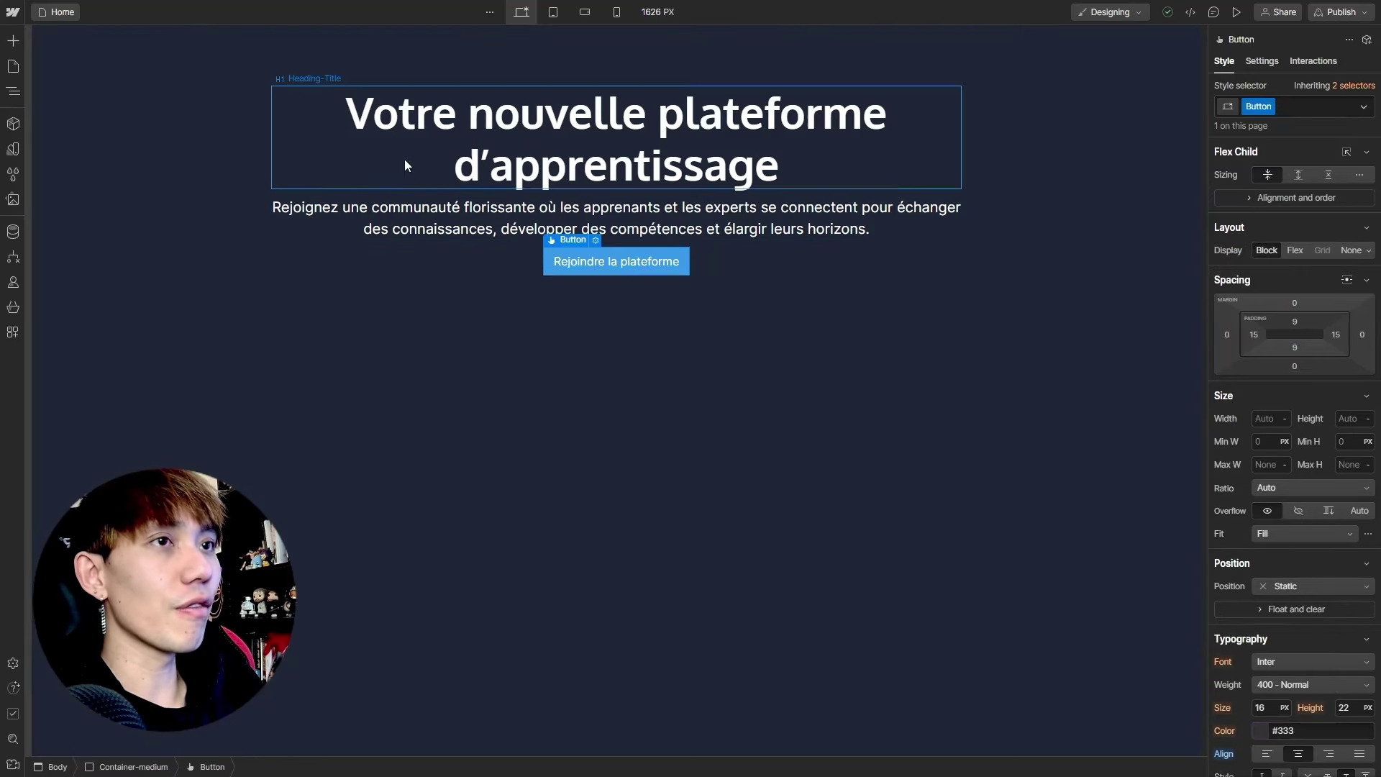
{"action": "left_click", "coordinate": [318, 191]}
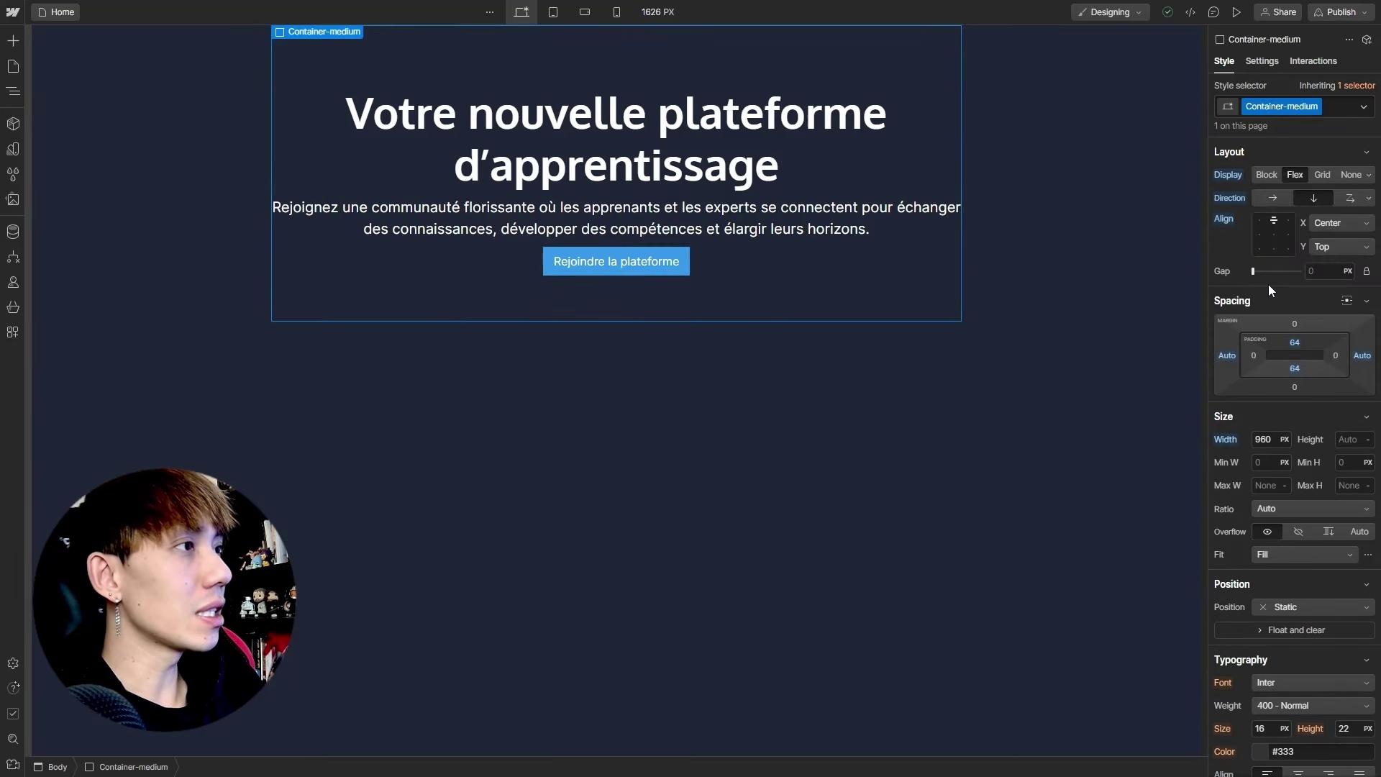
Set Container-medium's flex gap to 16, then 32, and finally 64 px
{"action": "left_click", "coordinate": [1316, 273]}
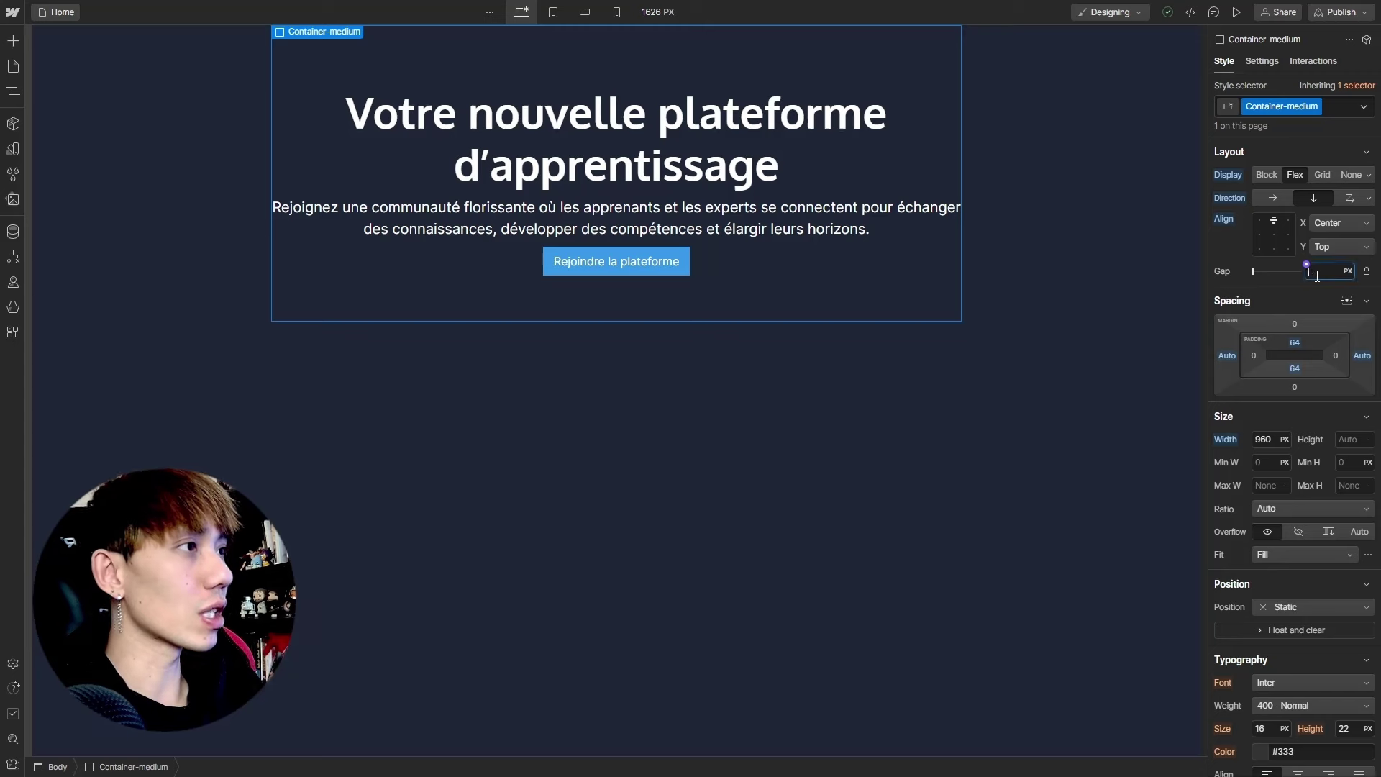
{"action": "type", "text": "16"}
{"action": "key", "text": "Return"}
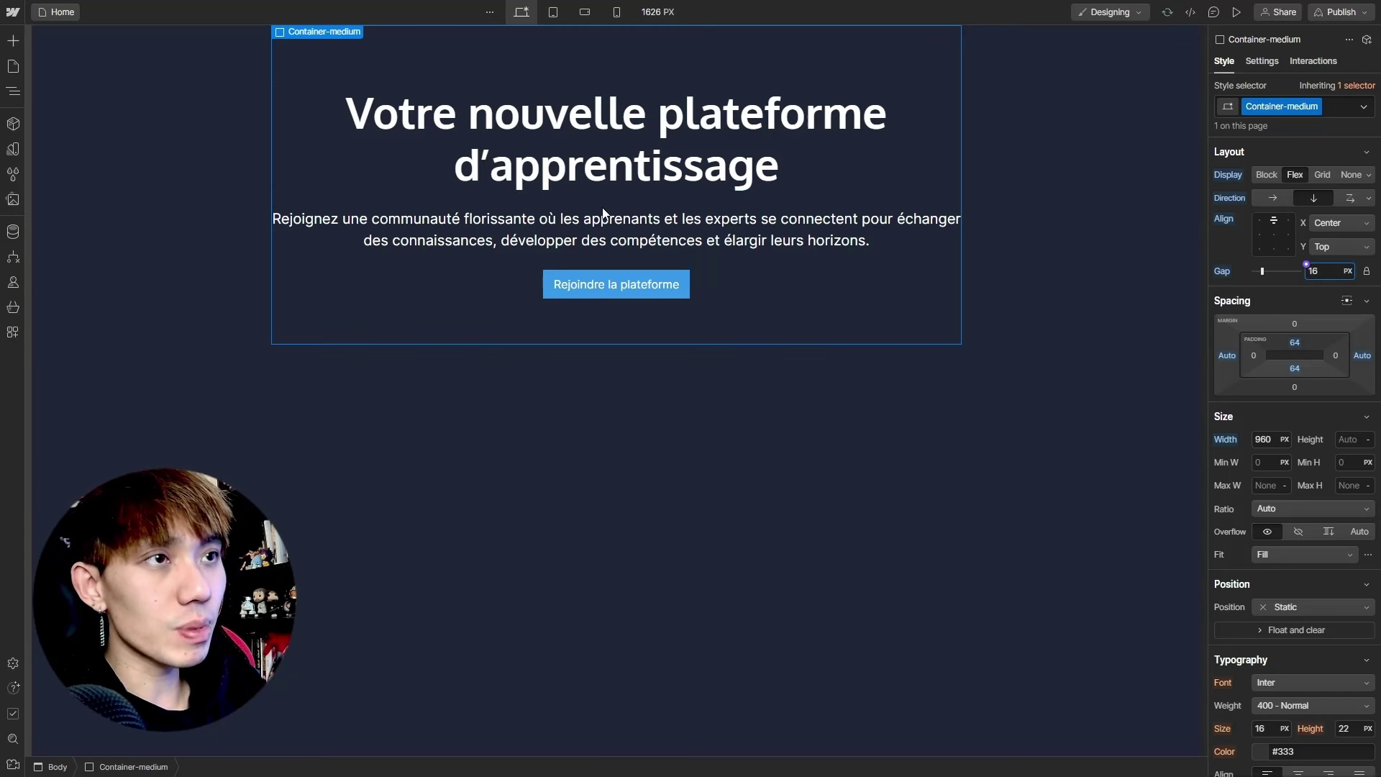
{"action": "key", "text": "Escape"}
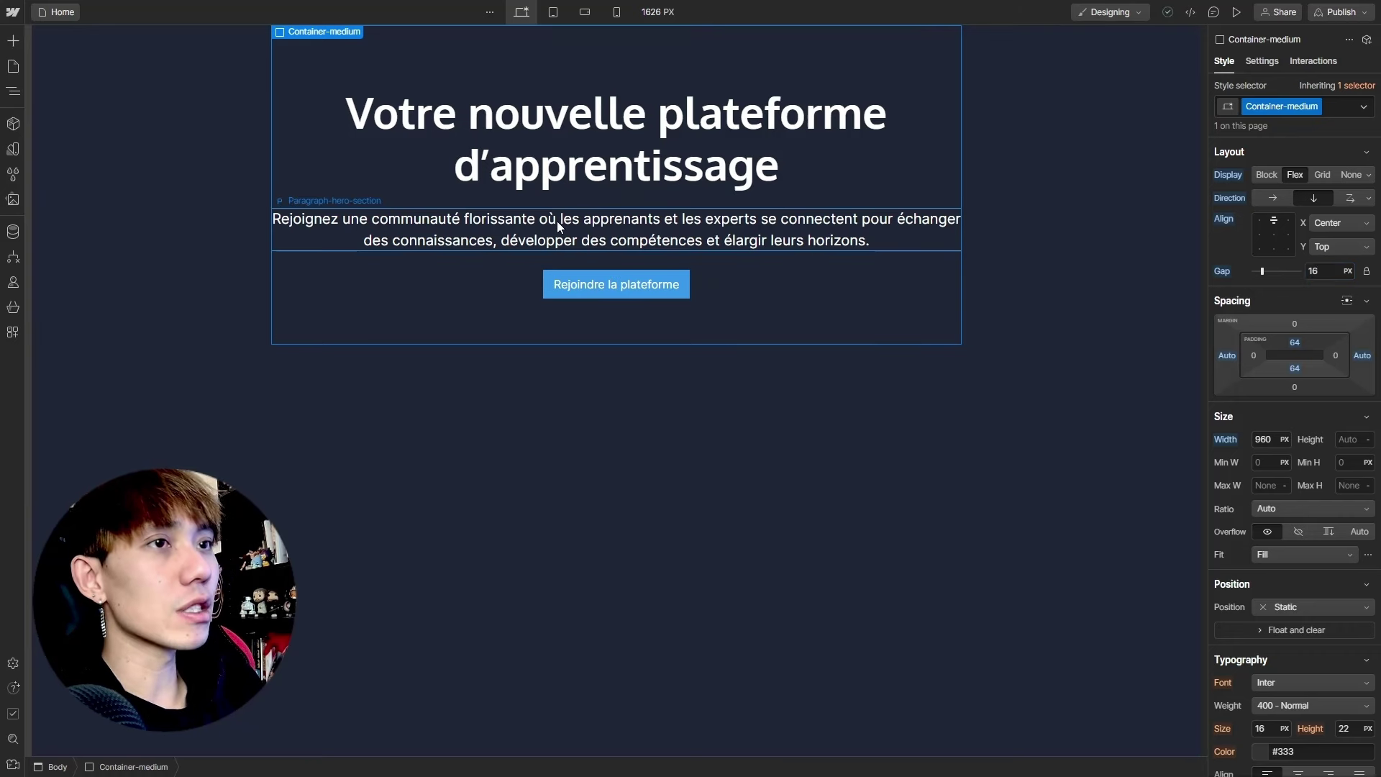
{"action": "left_click", "coordinate": [521, 229]}
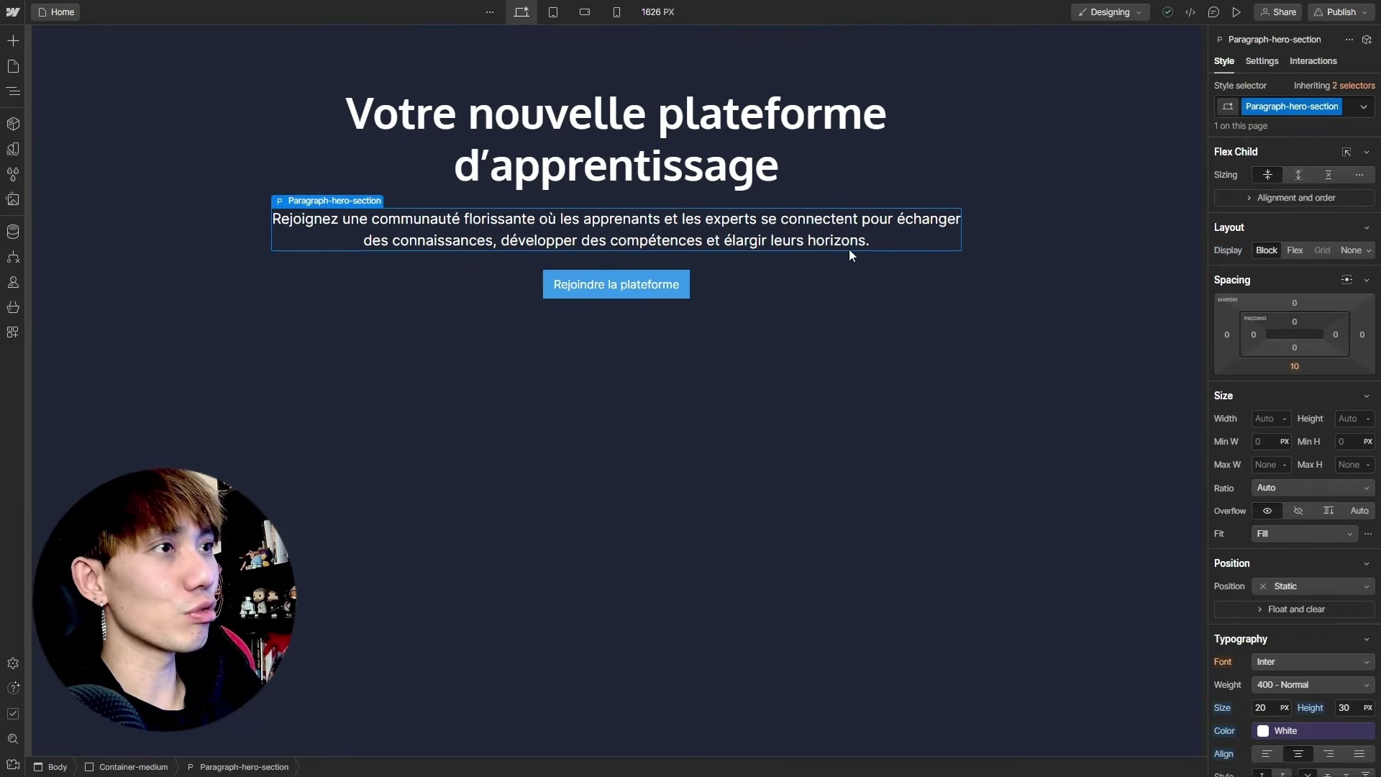
{"action": "left_click", "coordinate": [845, 278]}
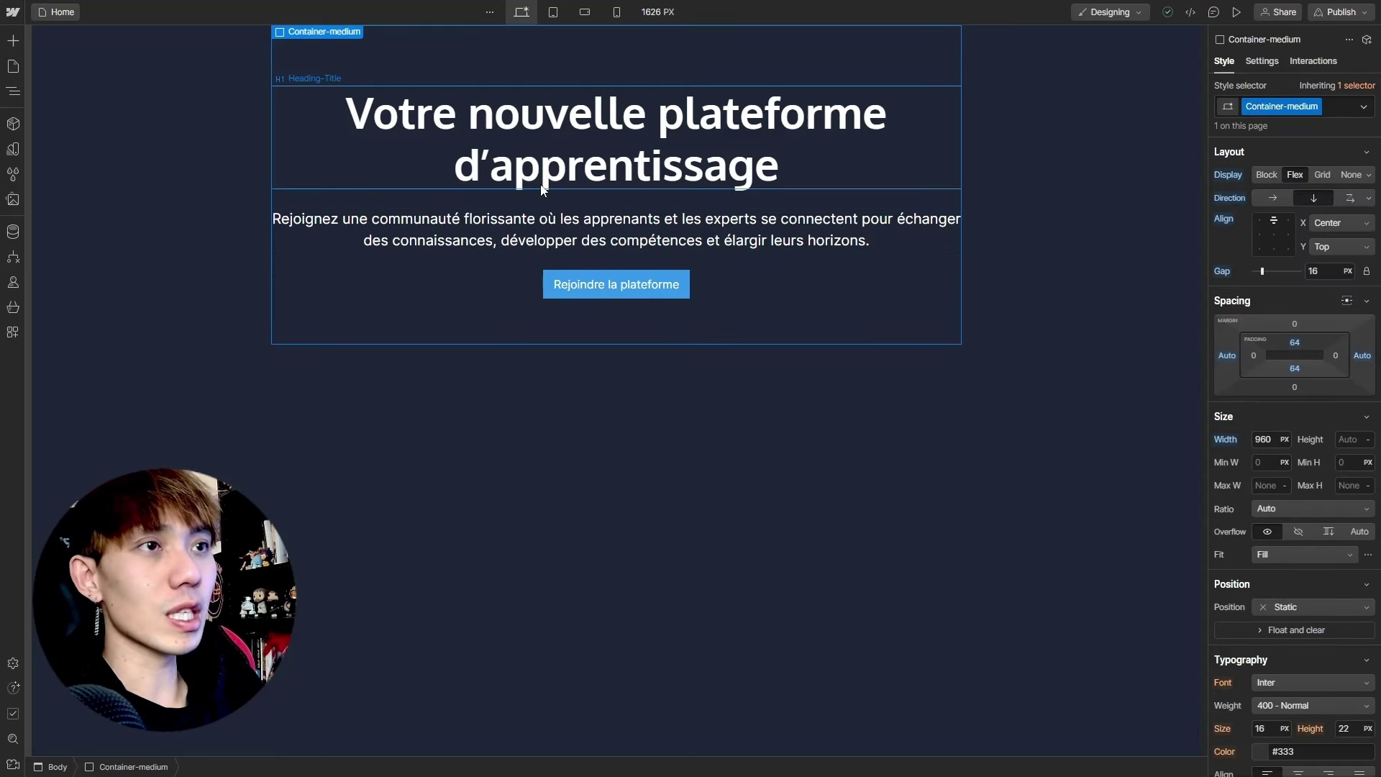
{"action": "left_click", "coordinate": [1320, 271]}
{"action": "type", "text": "32"}
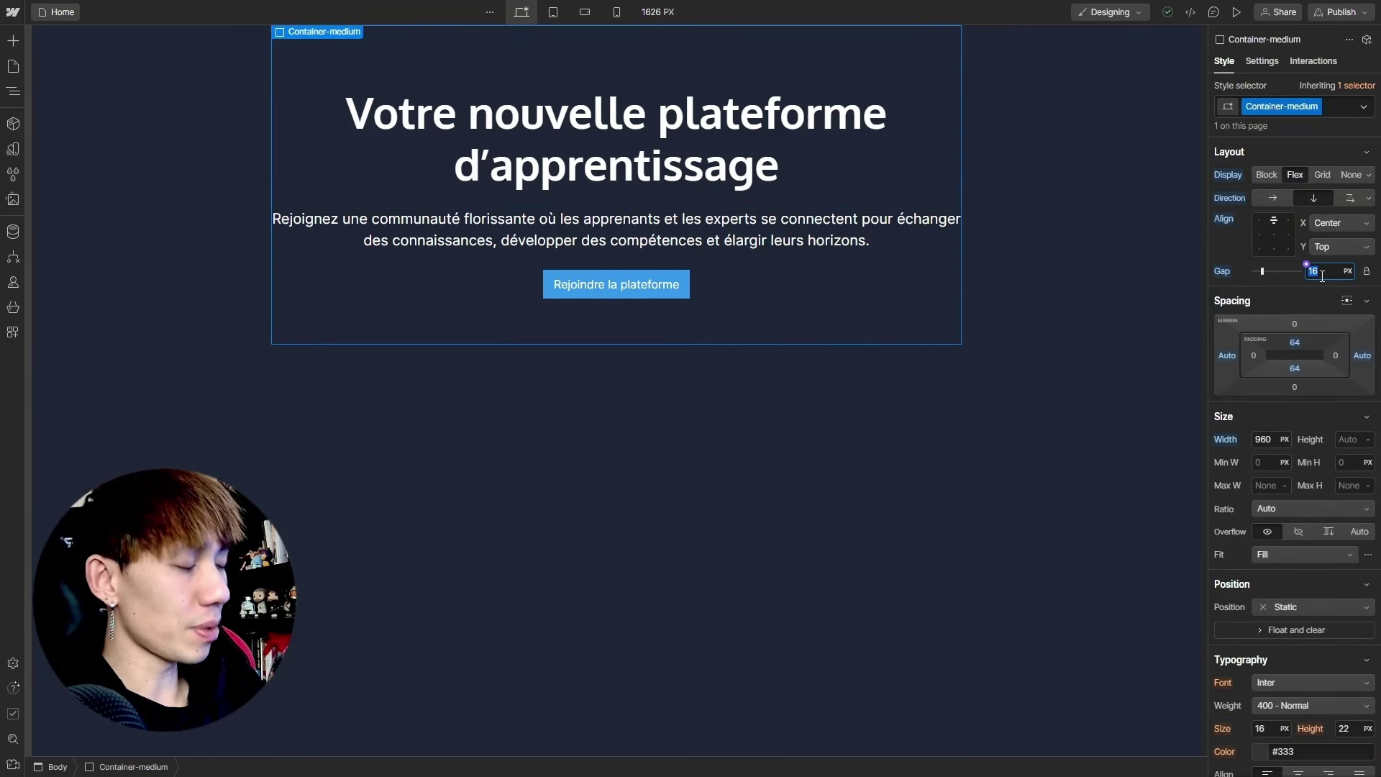
{"action": "key", "text": "Return"}
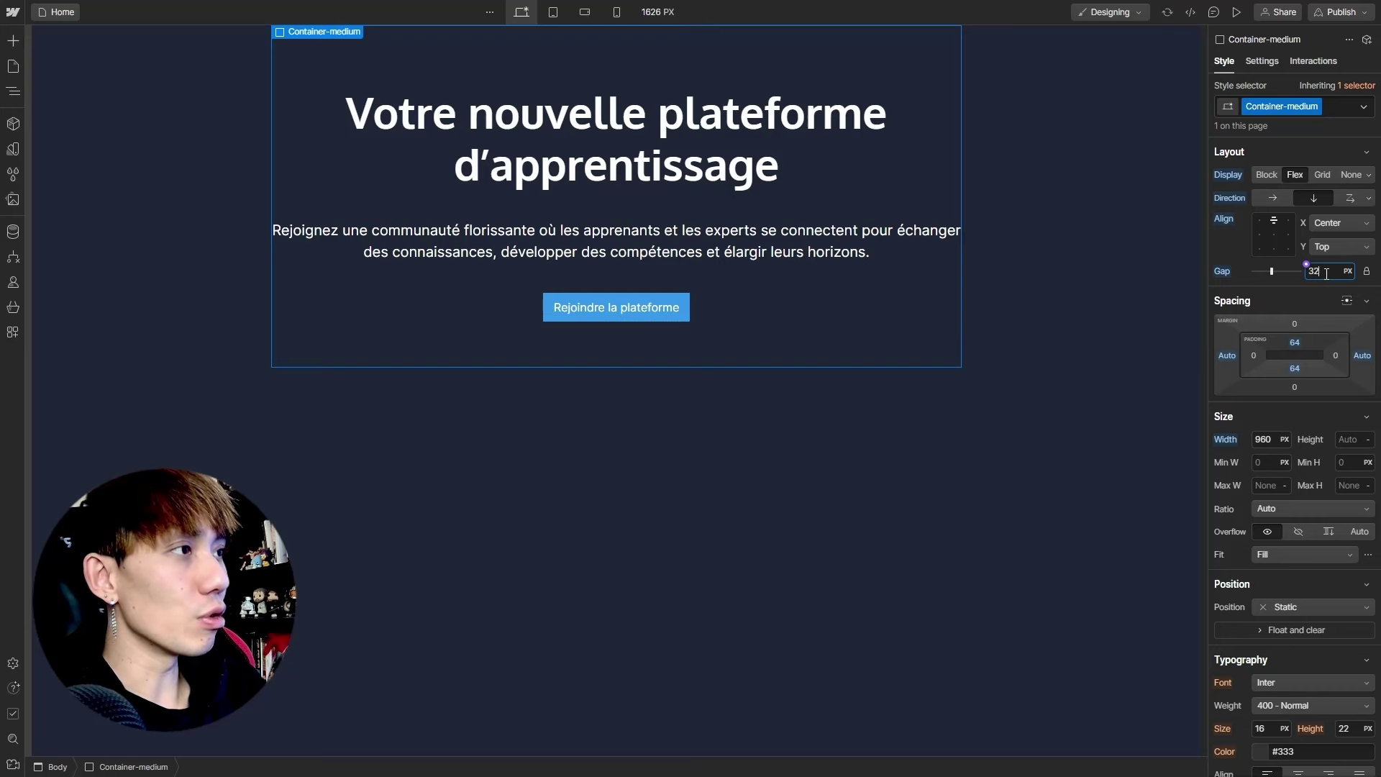
{"action": "key", "text": "BackSpace"}
{"action": "key", "text": "BackSpace"}
{"action": "type", "text": "64"}
{"action": "key", "text": "Return"}
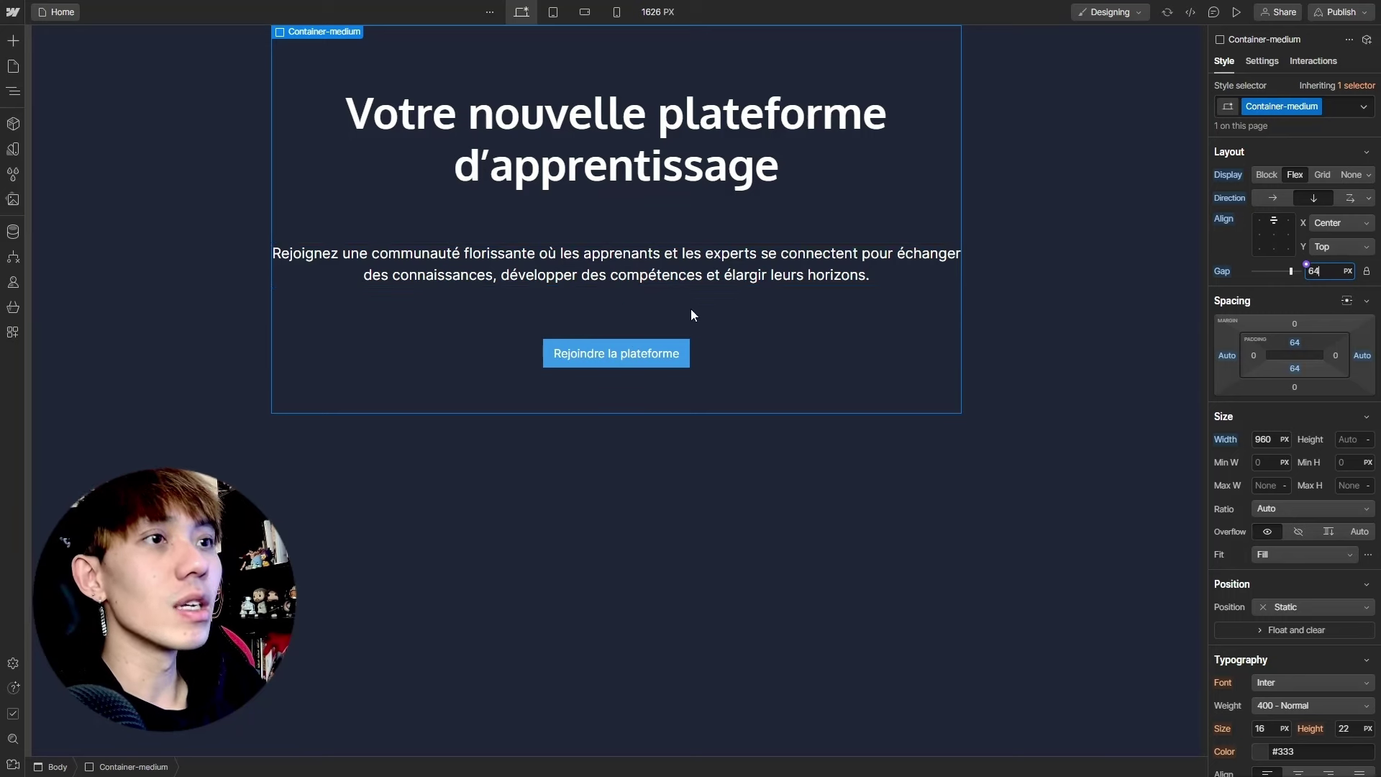
Place a new div above the button and give it a padding-bottom class
{"action": "left_click", "coordinate": [695, 558]}
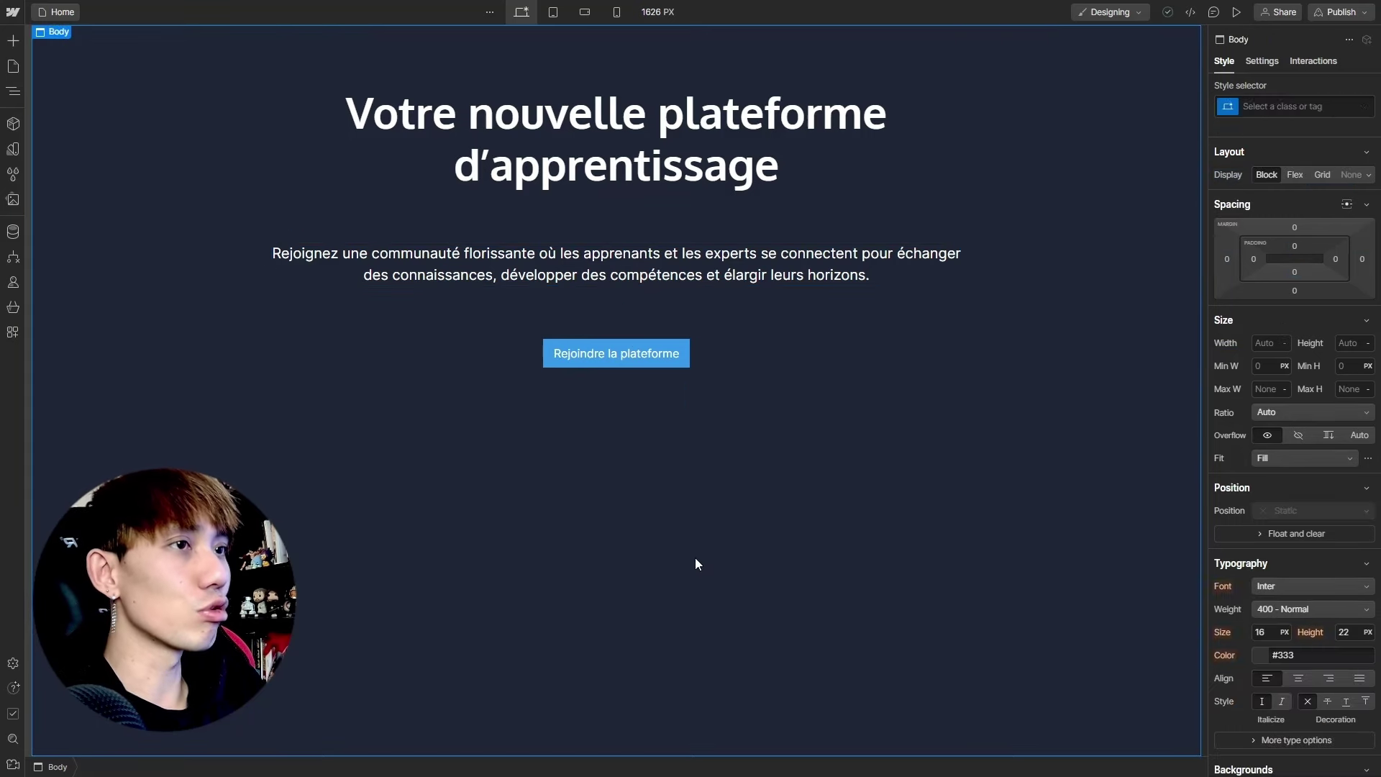
{"action": "left_click", "coordinate": [14, 46]}
{"action": "left_click_drag", "start_coordinate": [55, 321], "coordinate": [685, 262]}
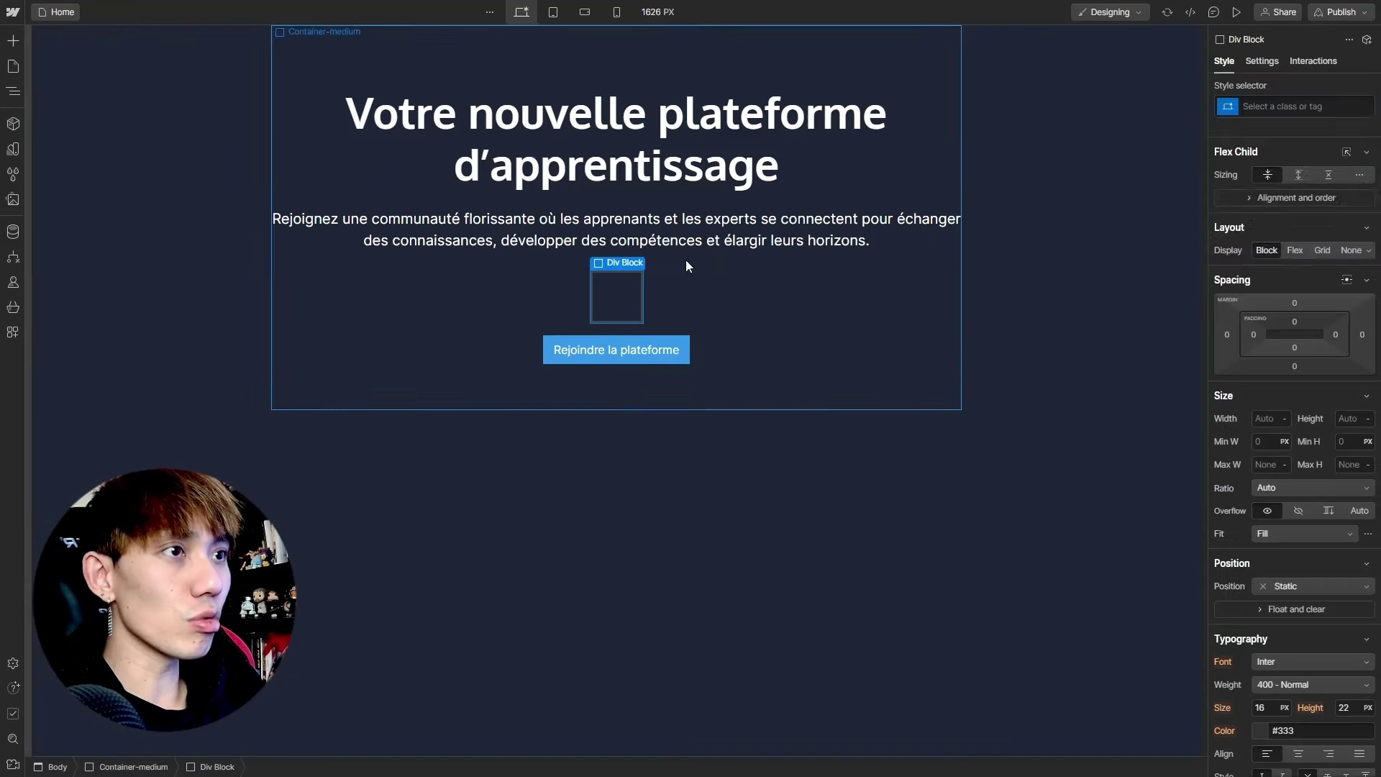
{"action": "left_click", "coordinate": [1290, 106]}
{"action": "type", "text": "paddin"}
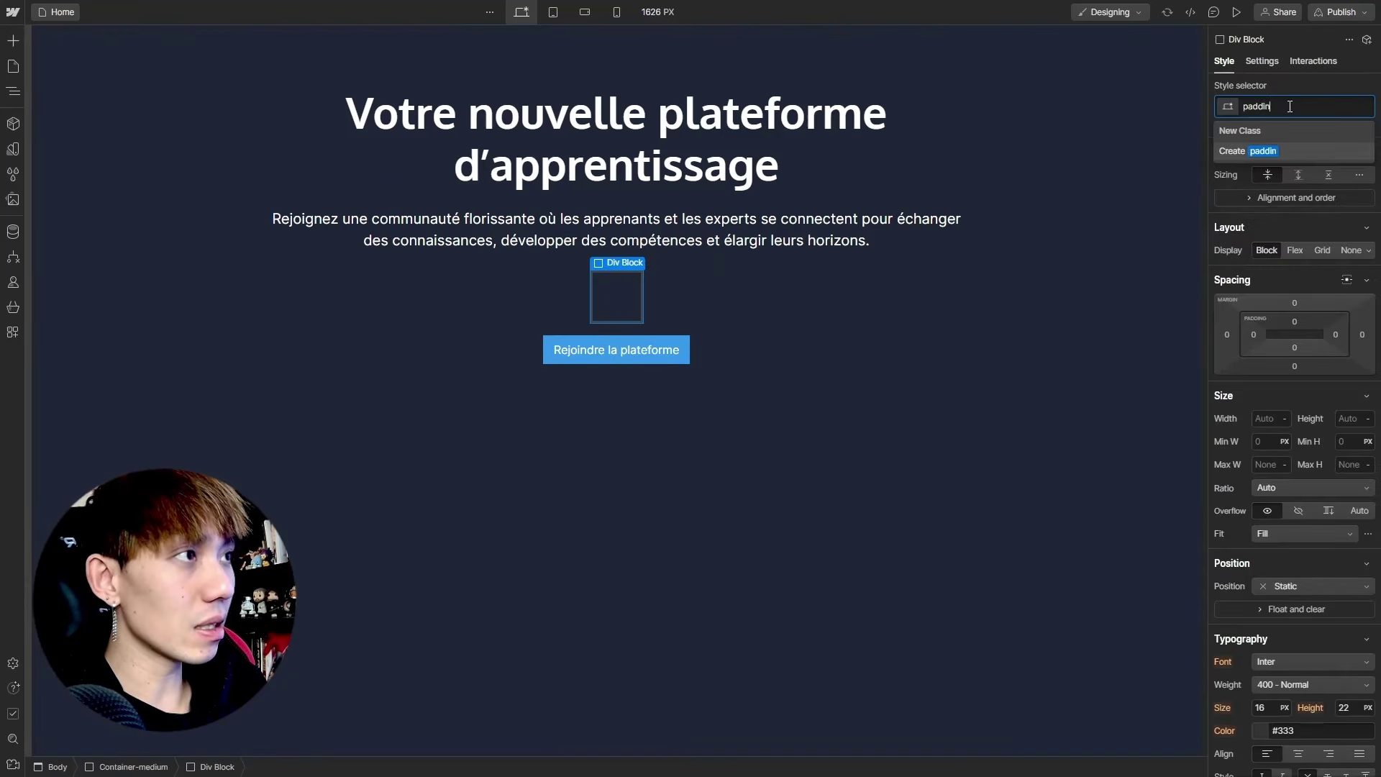
{"action": "type", "text": "g-bott"}
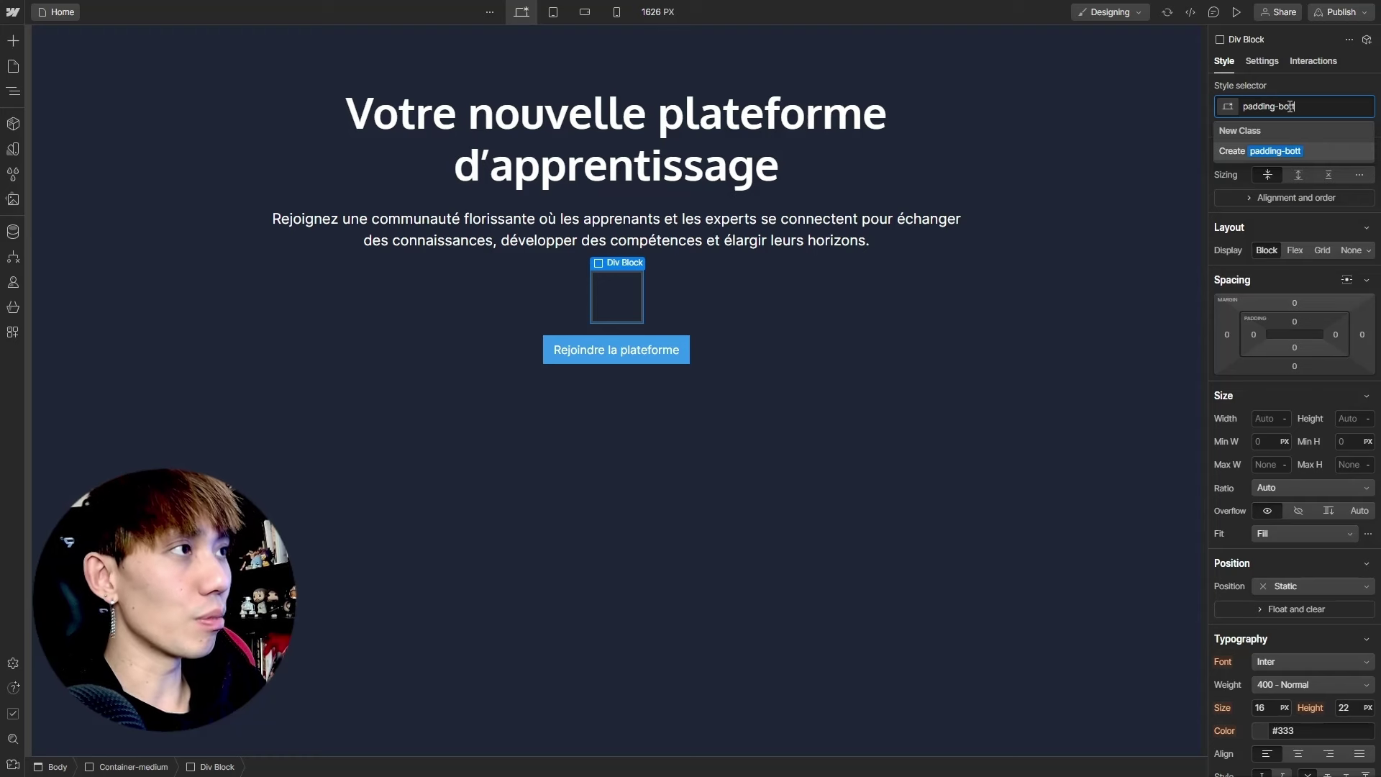
{"action": "type", "text": "om"}
{"action": "key", "text": "Return"}
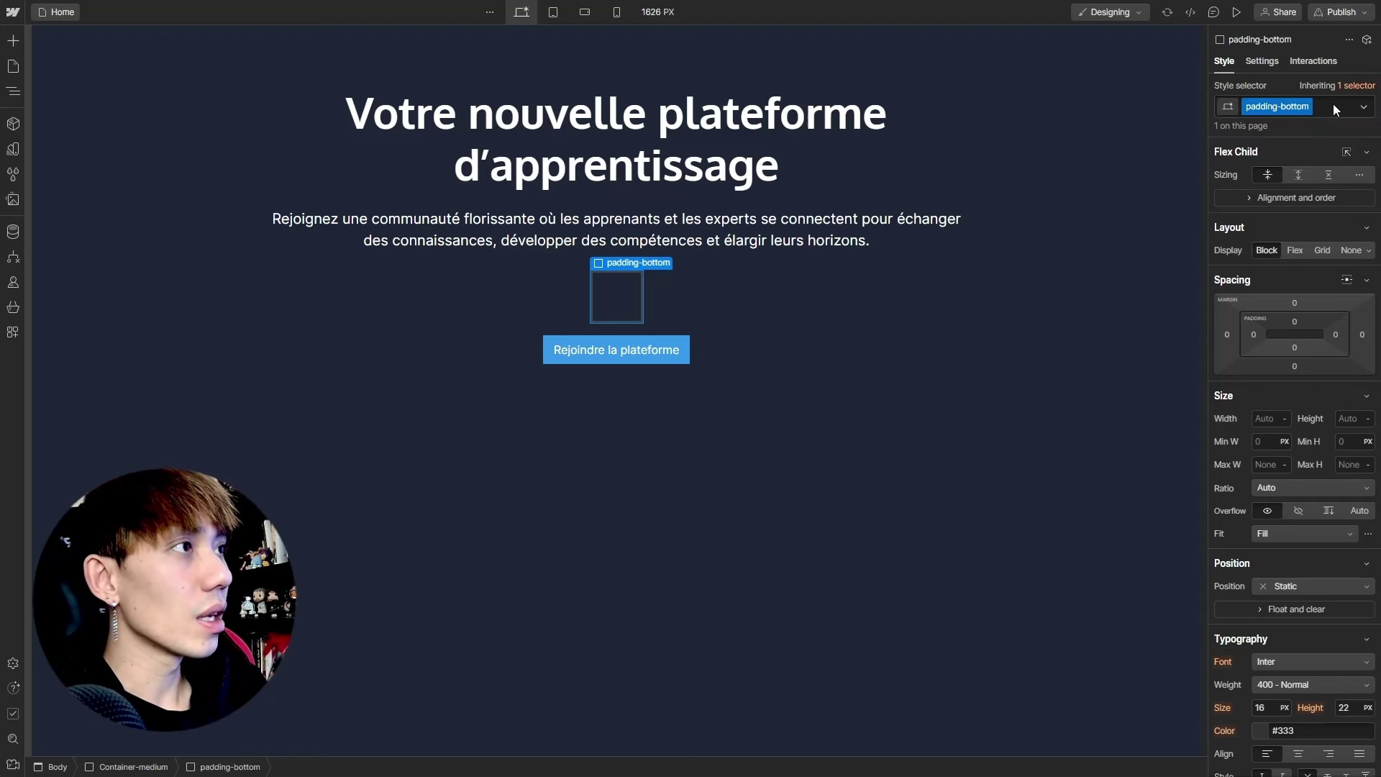
Add a medium combo class to the spacer and set its bottom padding to 16
{"action": "left_click", "coordinate": [1333, 107]}
{"action": "type", "text": "me"}
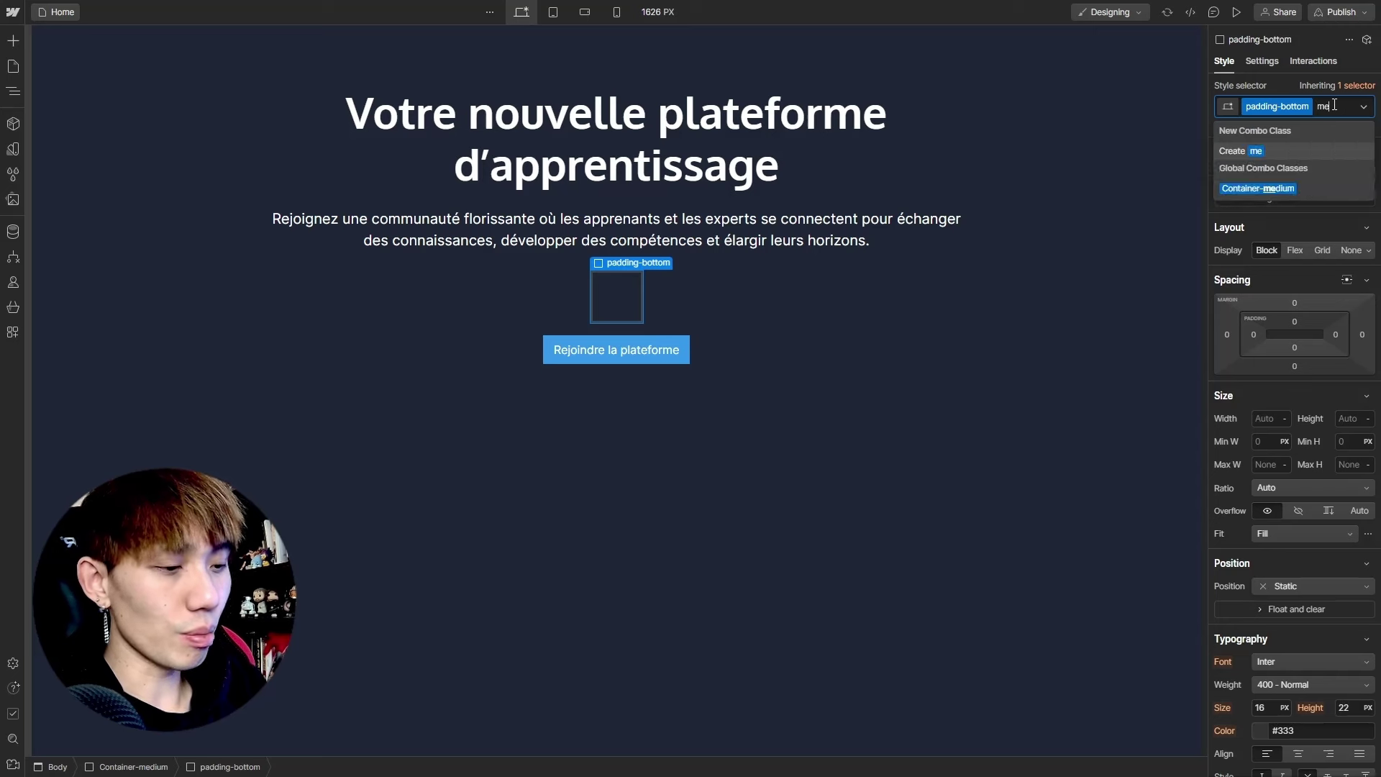
{"action": "type", "text": "dium"}
{"action": "key", "text": "Return"}
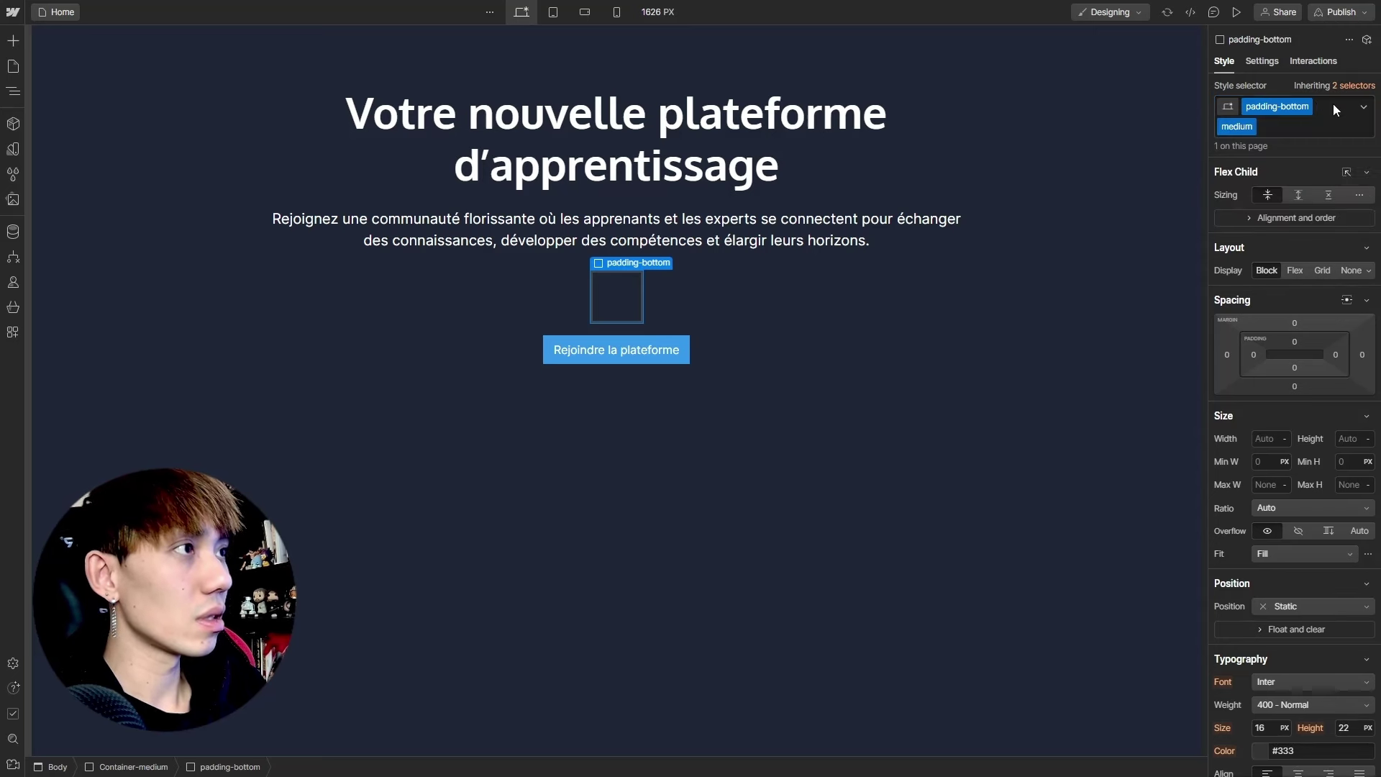
{"action": "left_click", "coordinate": [1293, 367]}
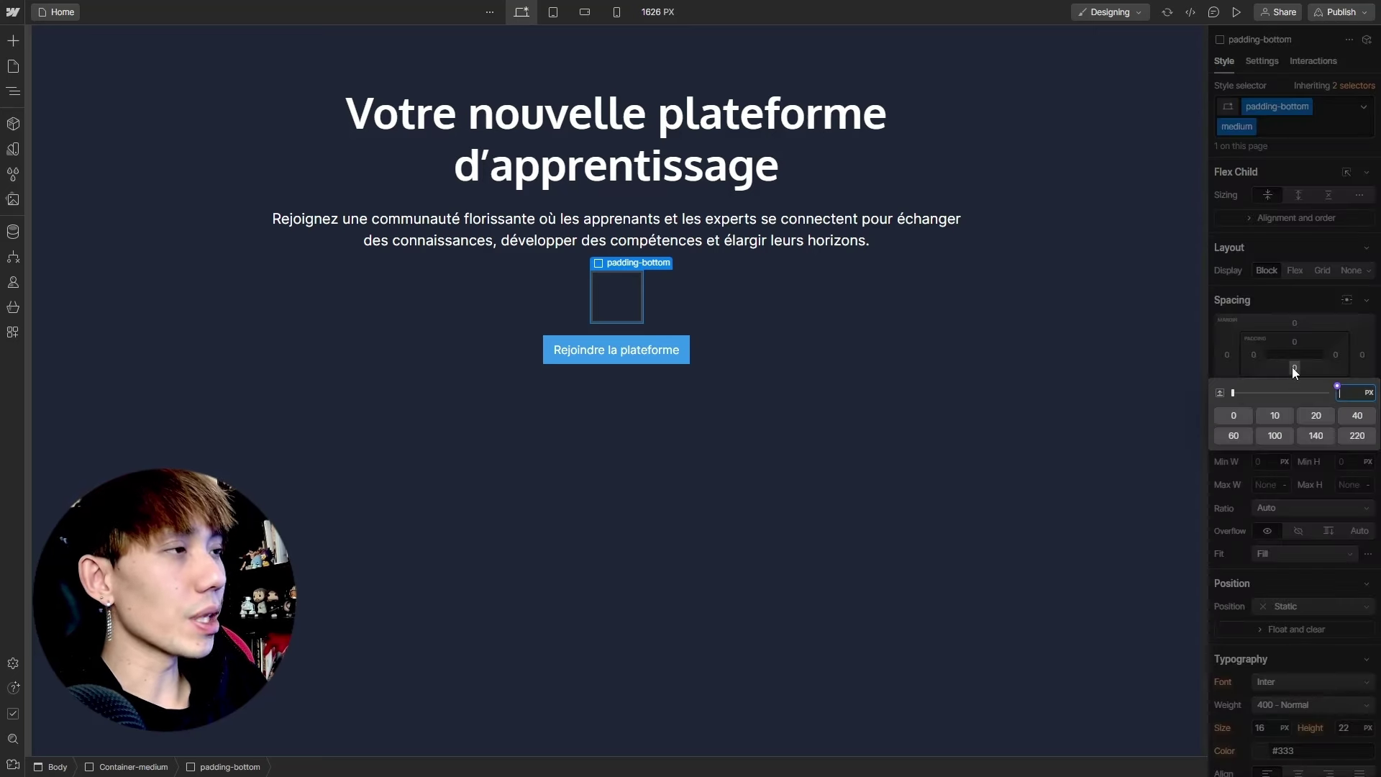
{"action": "type", "text": "16"}
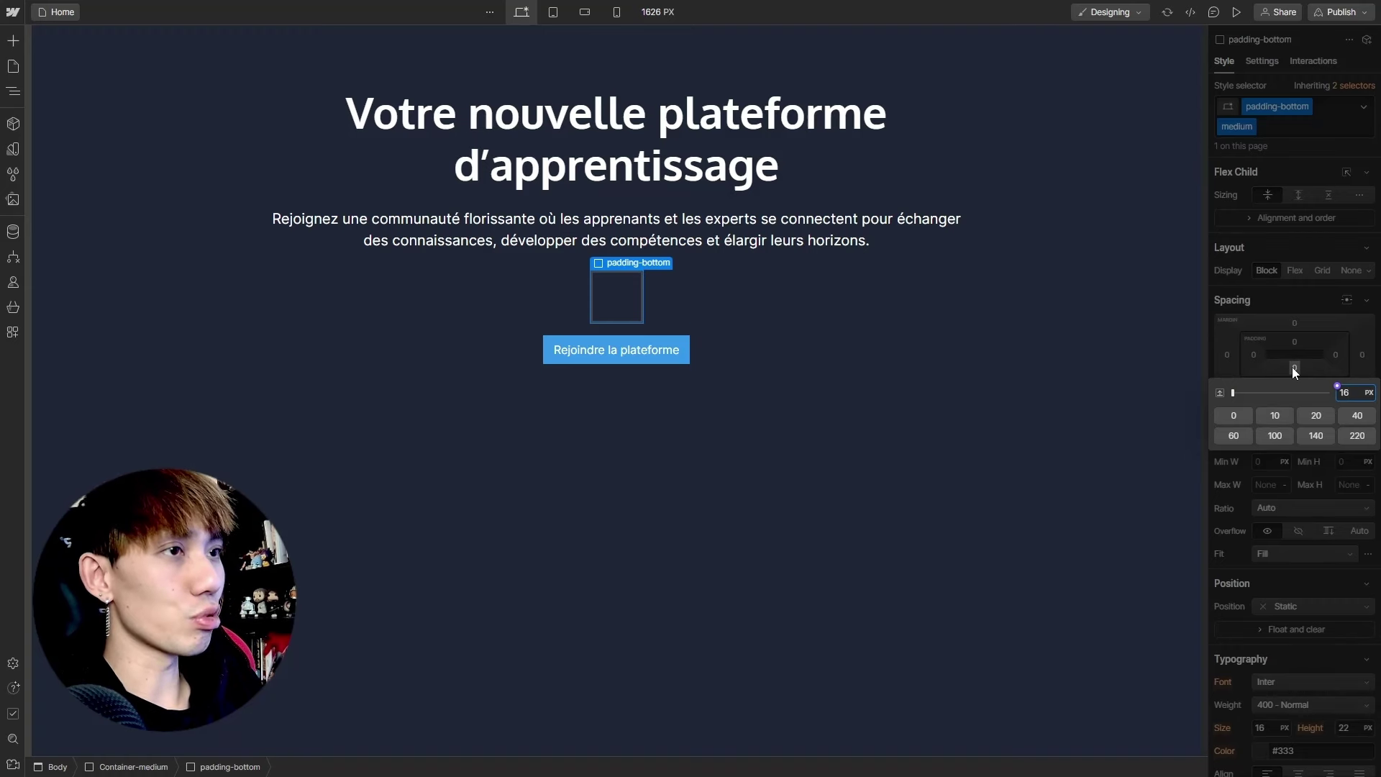
{"action": "left_click", "coordinate": [654, 209]}
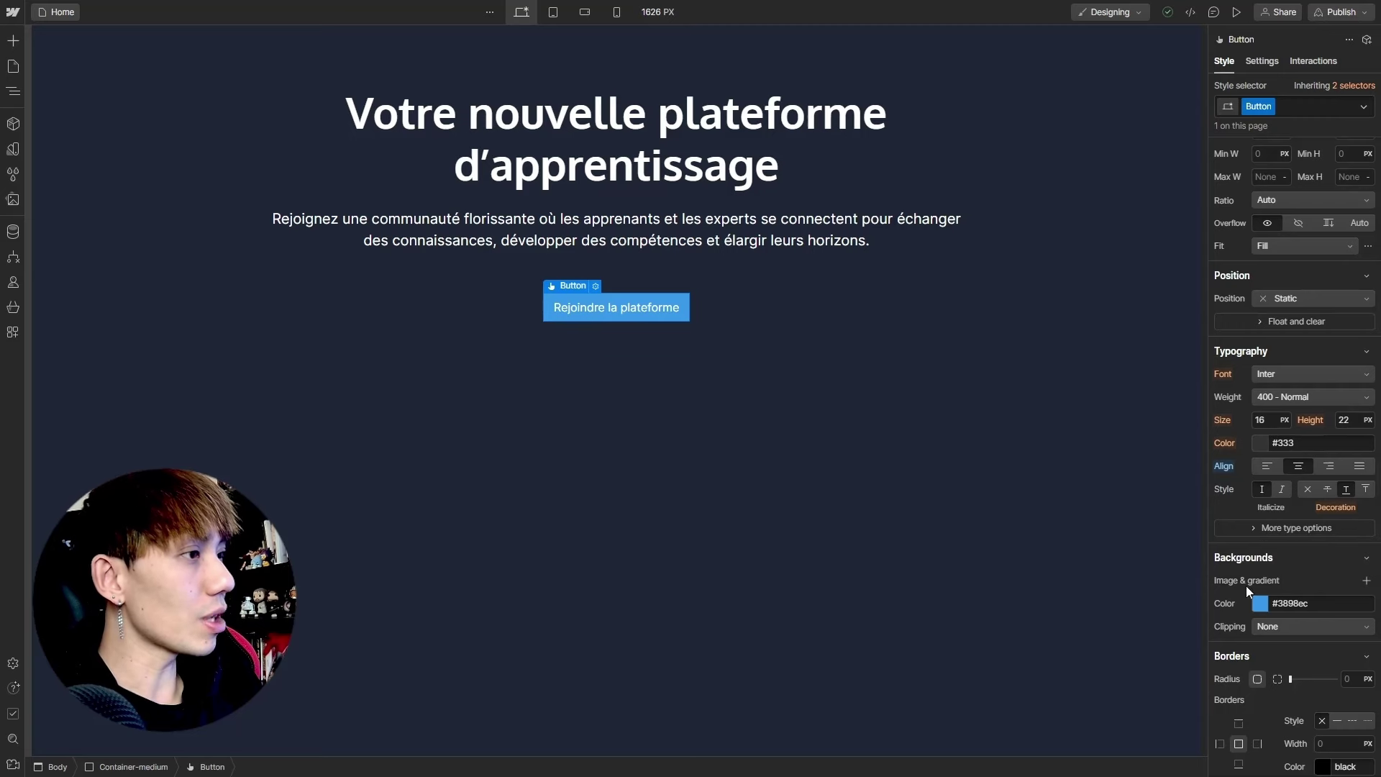
Adjust the button's solid background colour in the colour picker
{"action": "left_click", "coordinate": [1260, 603]}
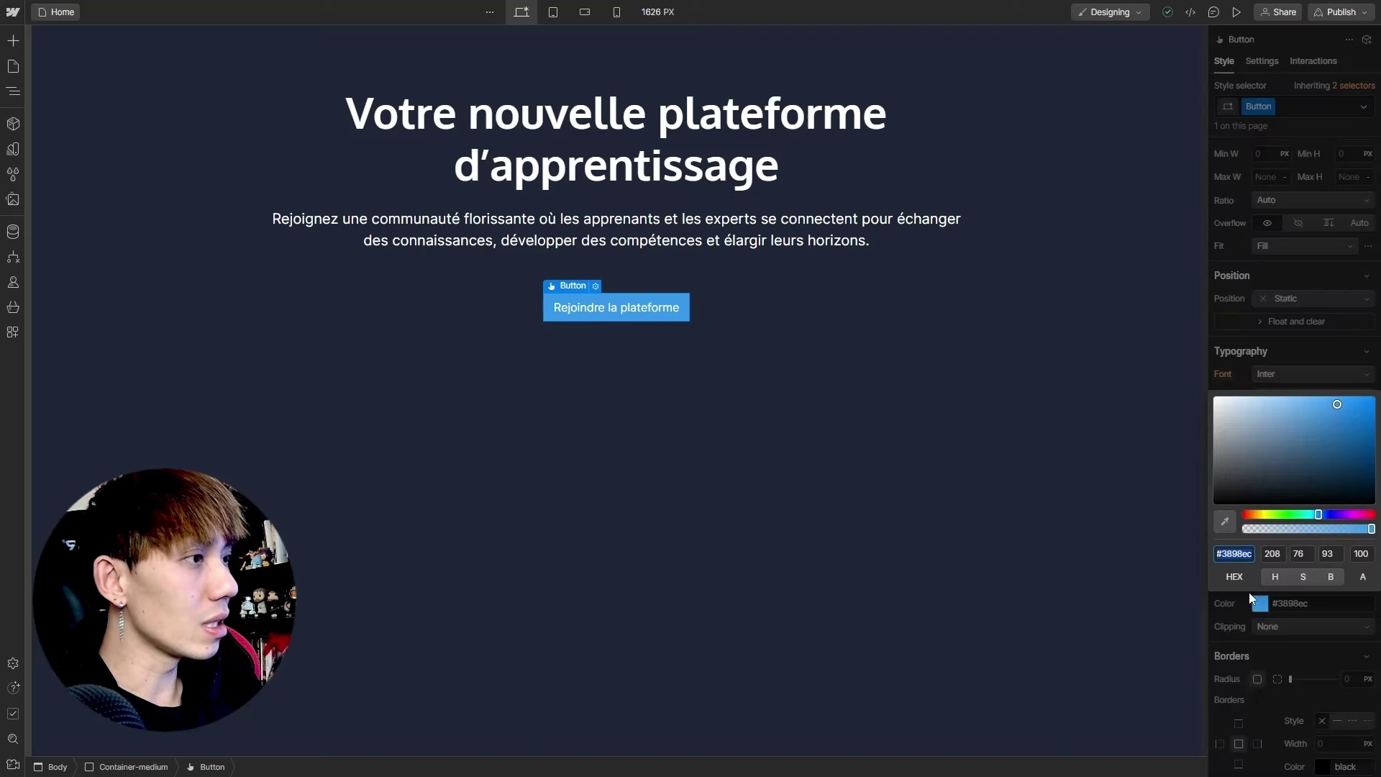
{"action": "left_click", "coordinate": [1306, 444]}
{"action": "left_click_drag", "start_coordinate": [1300, 412], "coordinate": [1268, 424]}
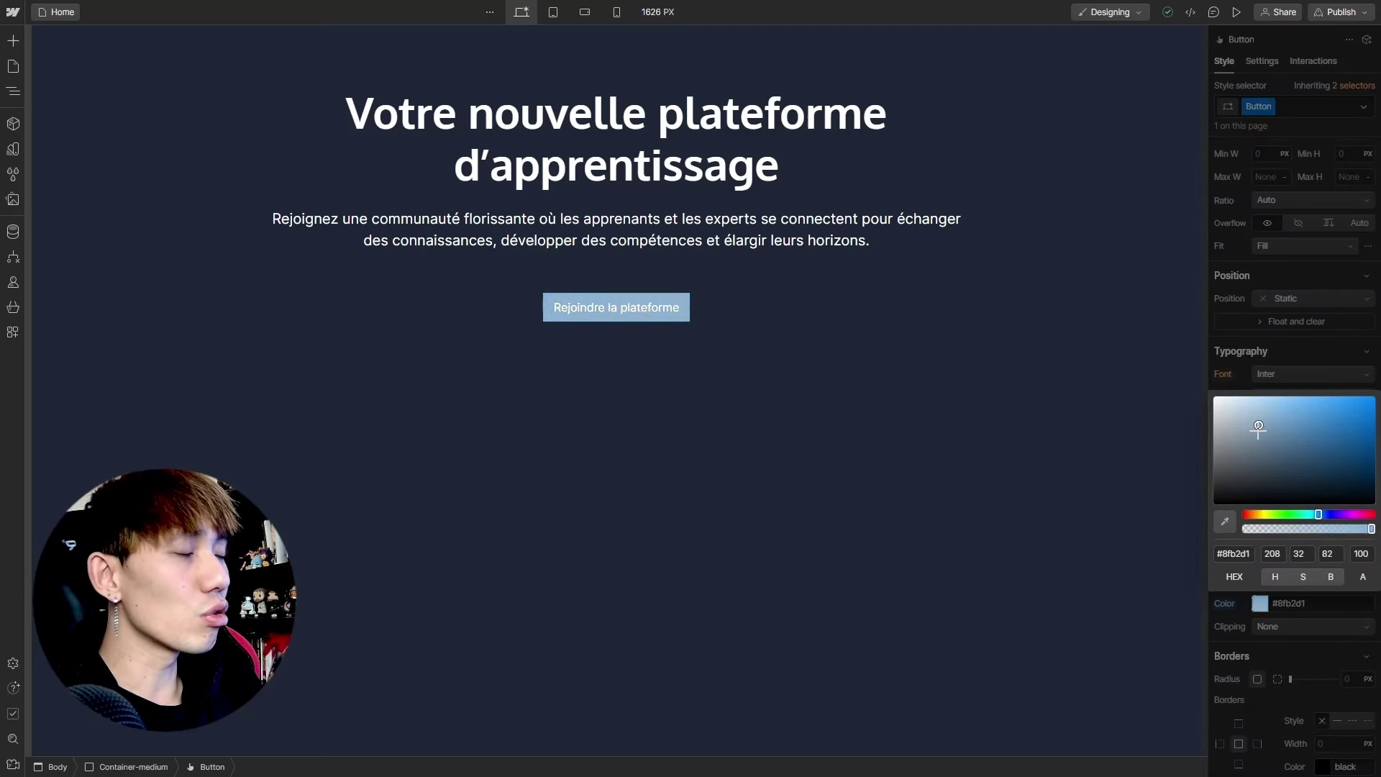
{"action": "left_click", "coordinate": [1243, 375]}
Add a linear-gradient background layer running from #6172f3 to #38428d
{"action": "left_click", "coordinate": [1366, 581]}
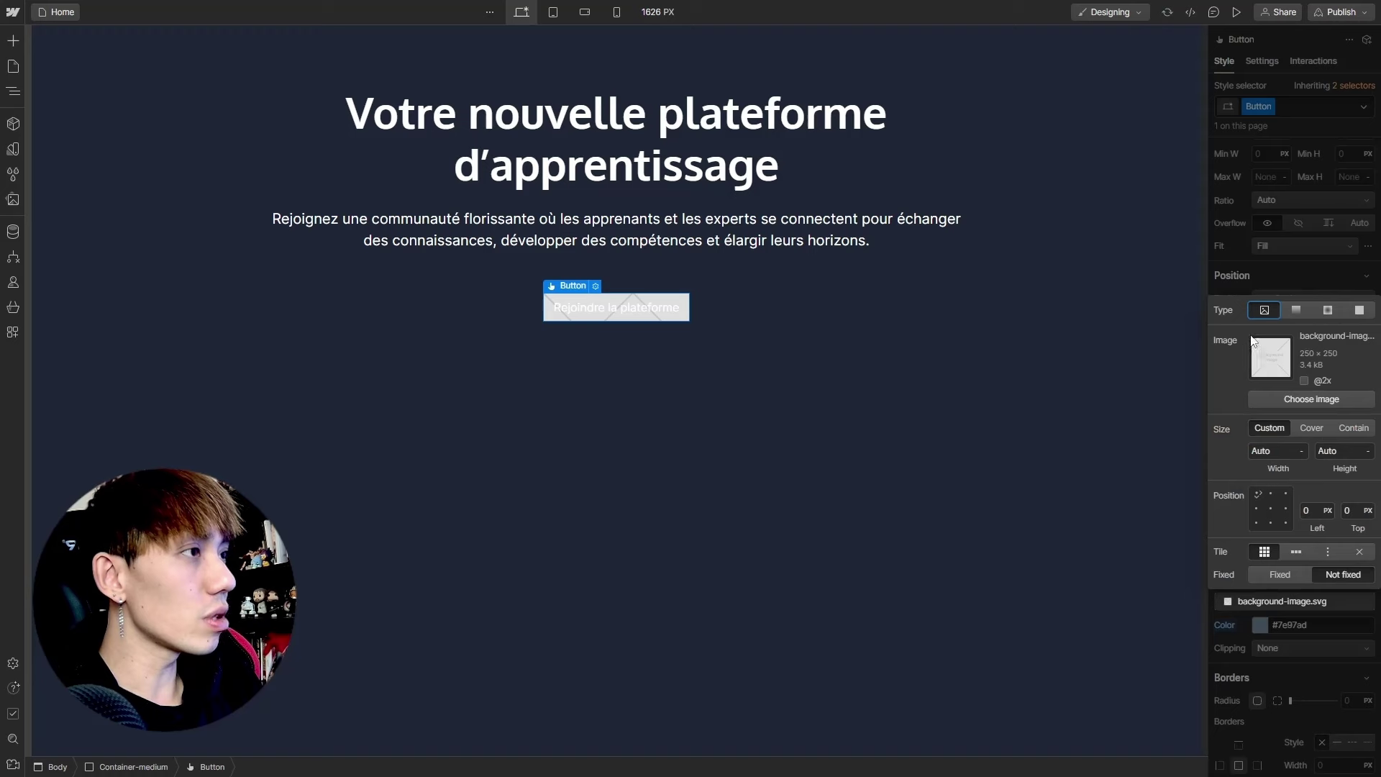
{"action": "left_click", "coordinate": [1294, 309]}
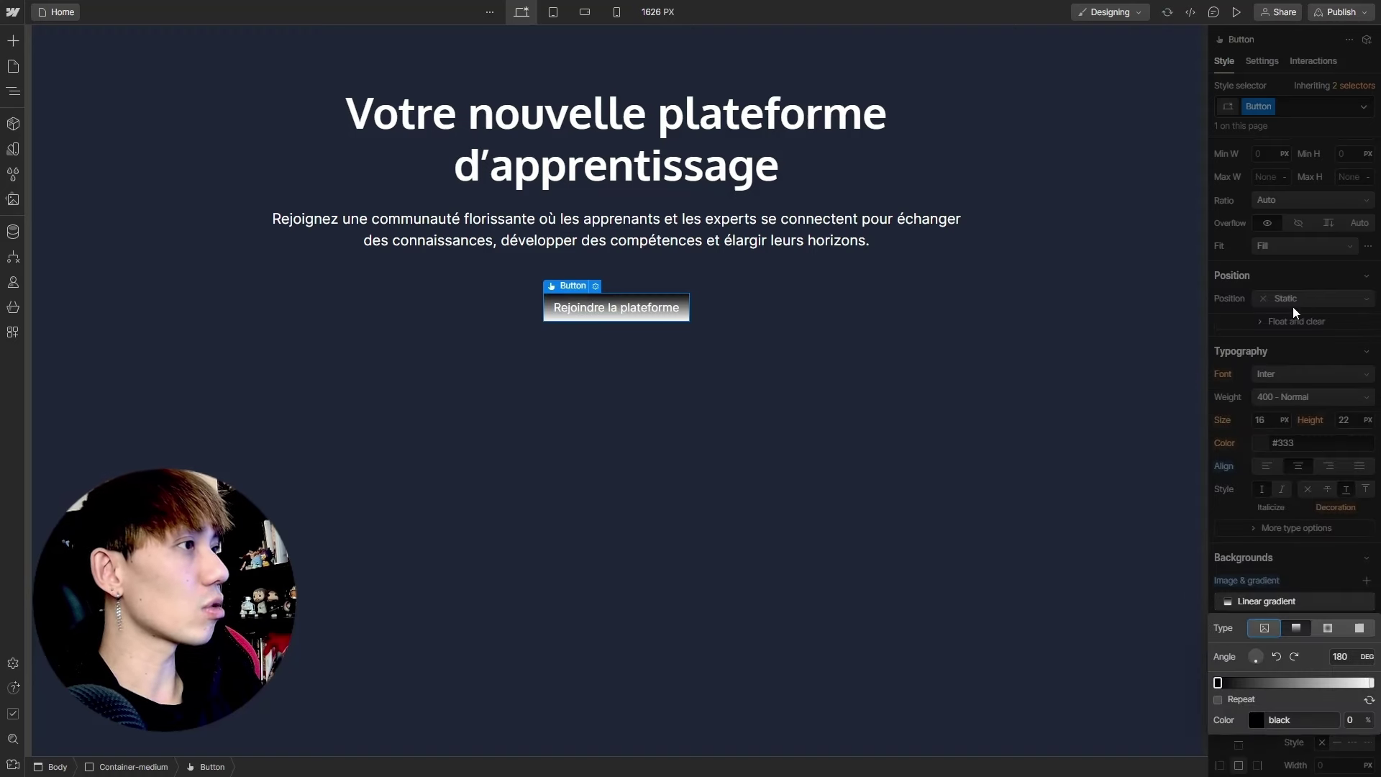
{"action": "double_click", "coordinate": [1279, 719]}
{"action": "type", "text": "#6172f3"}
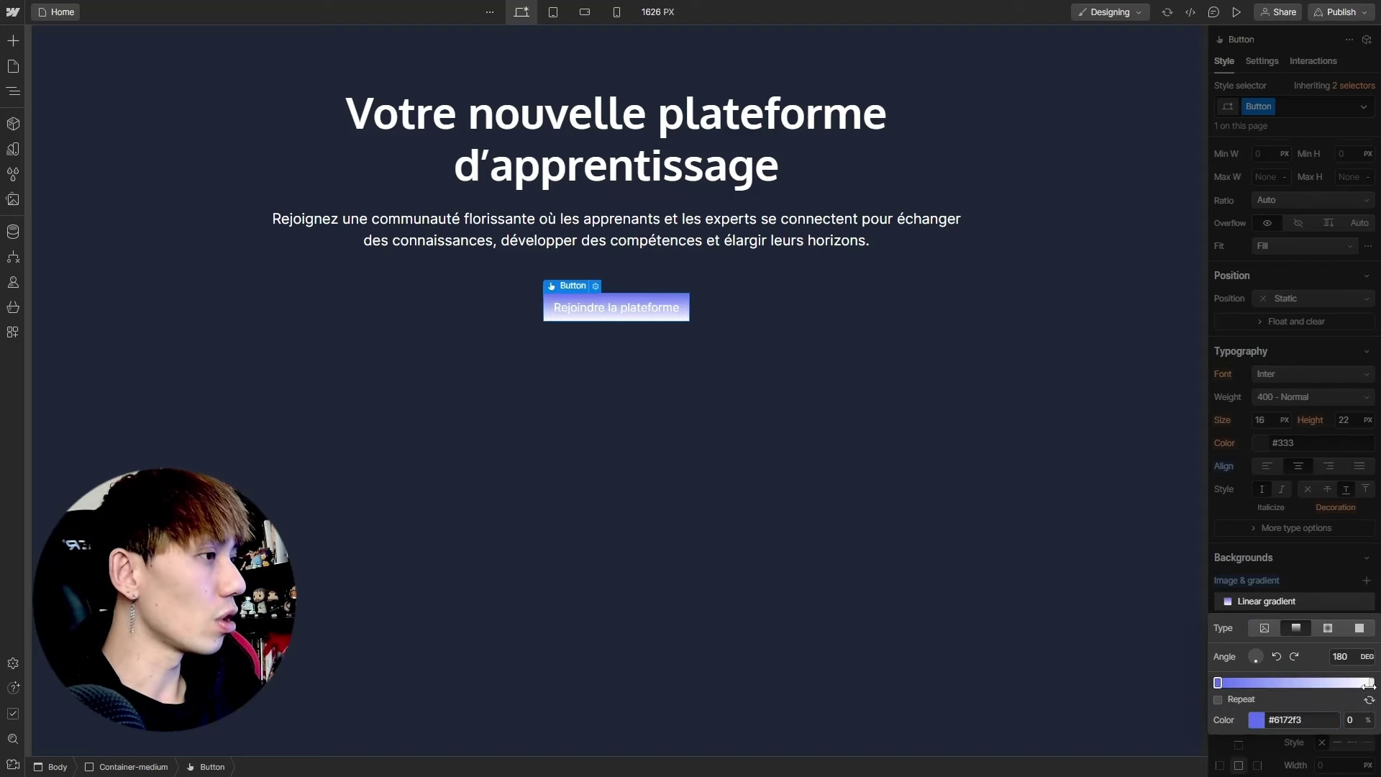
{"action": "left_click", "coordinate": [1370, 682]}
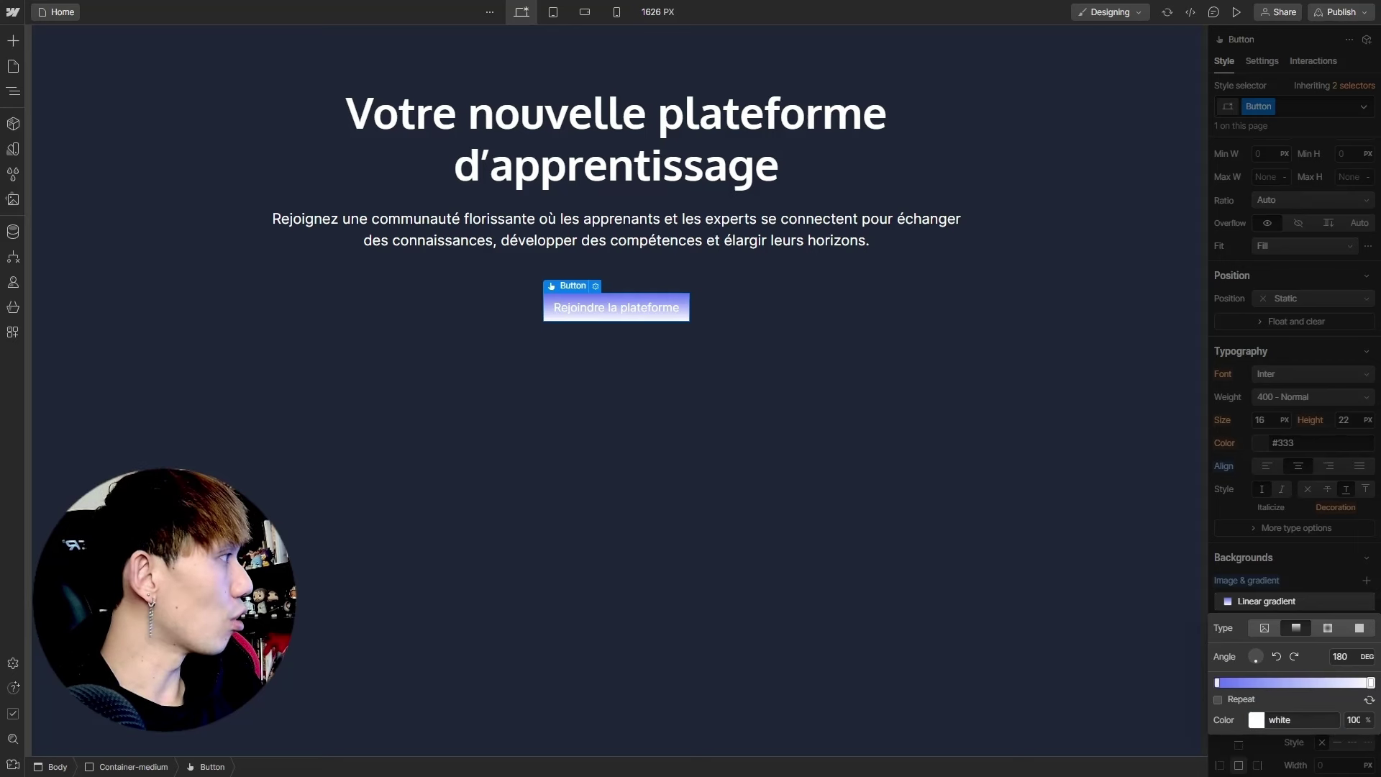
{"action": "type", "text": "#38428d"}
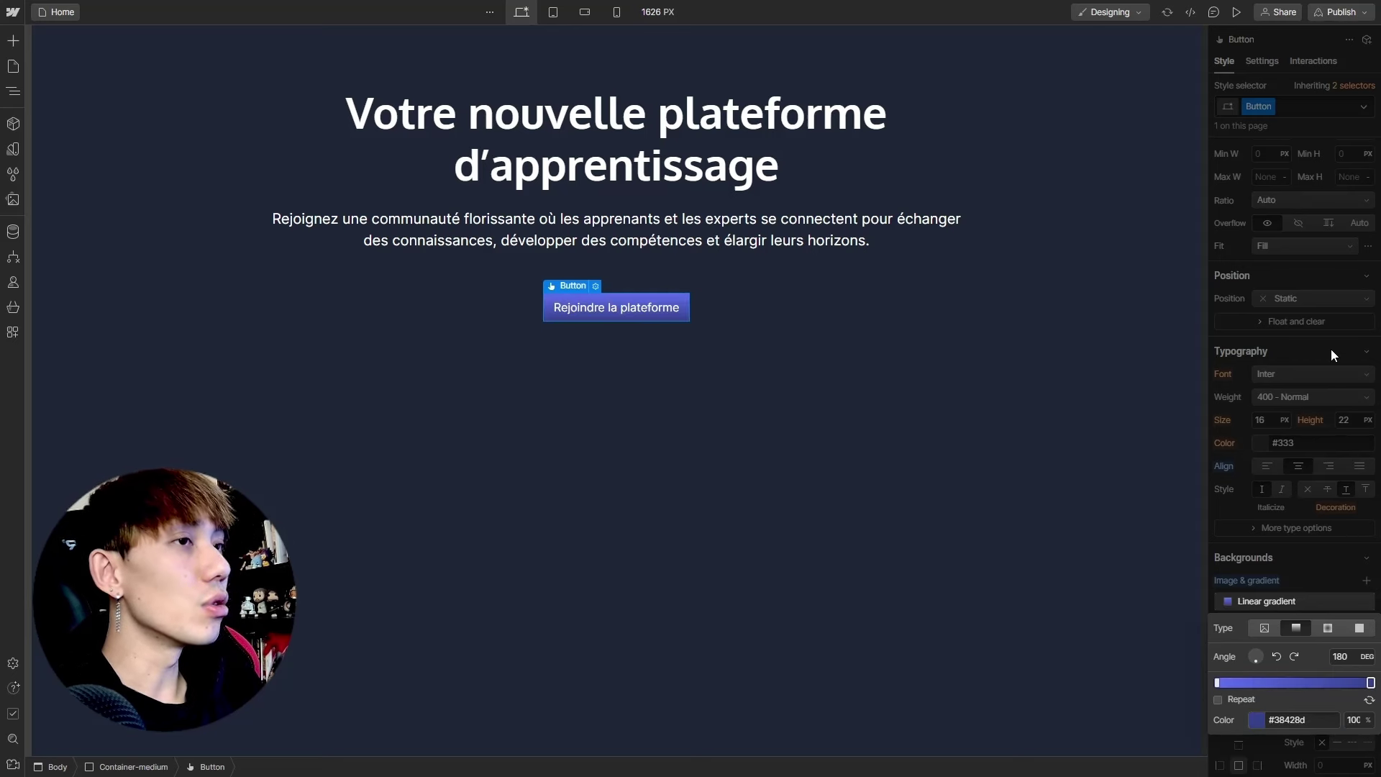
{"action": "left_click", "coordinate": [1330, 348]}
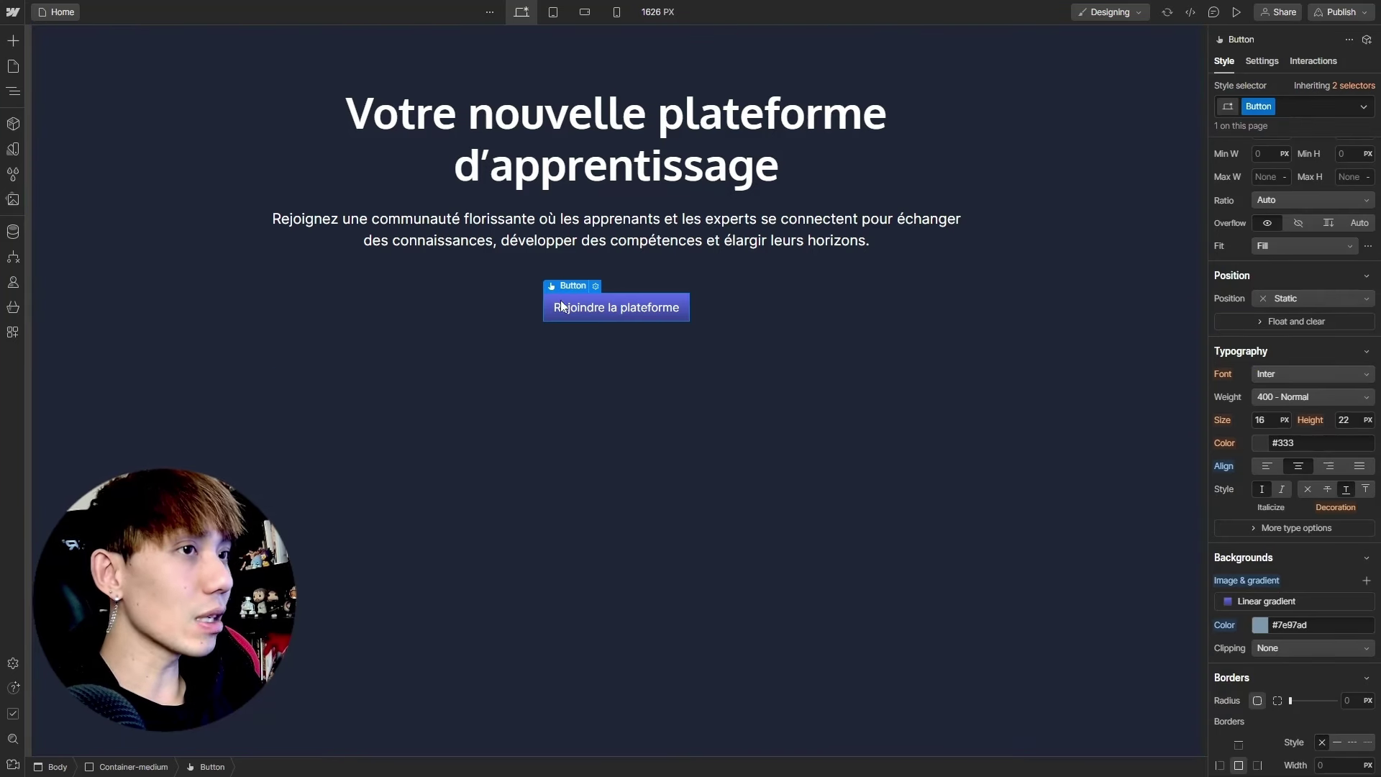
{"action": "scroll", "coordinate": [1279, 568], "scroll_direction": "down", "scroll_amount": 2}
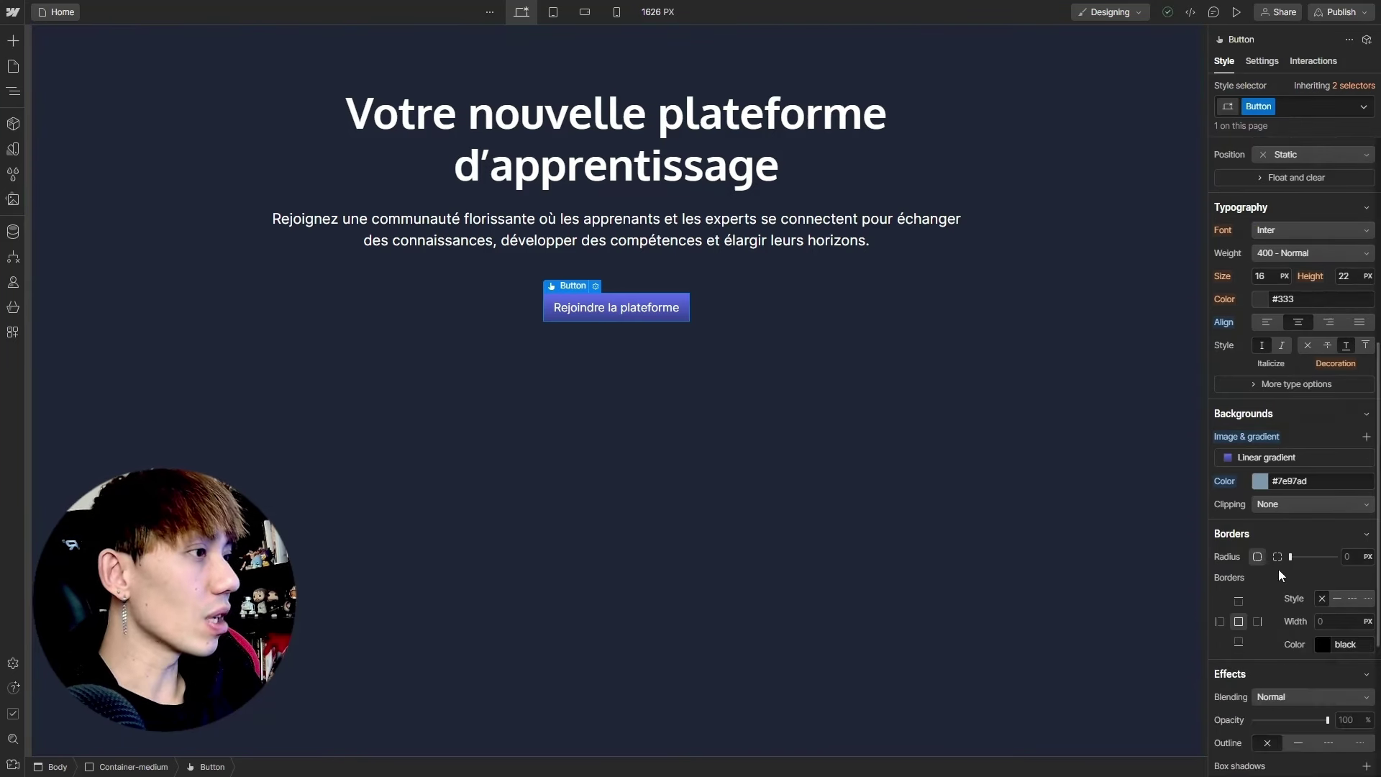
Give the button a solid border coloured #A4BCFD
{"action": "left_click", "coordinate": [1336, 597]}
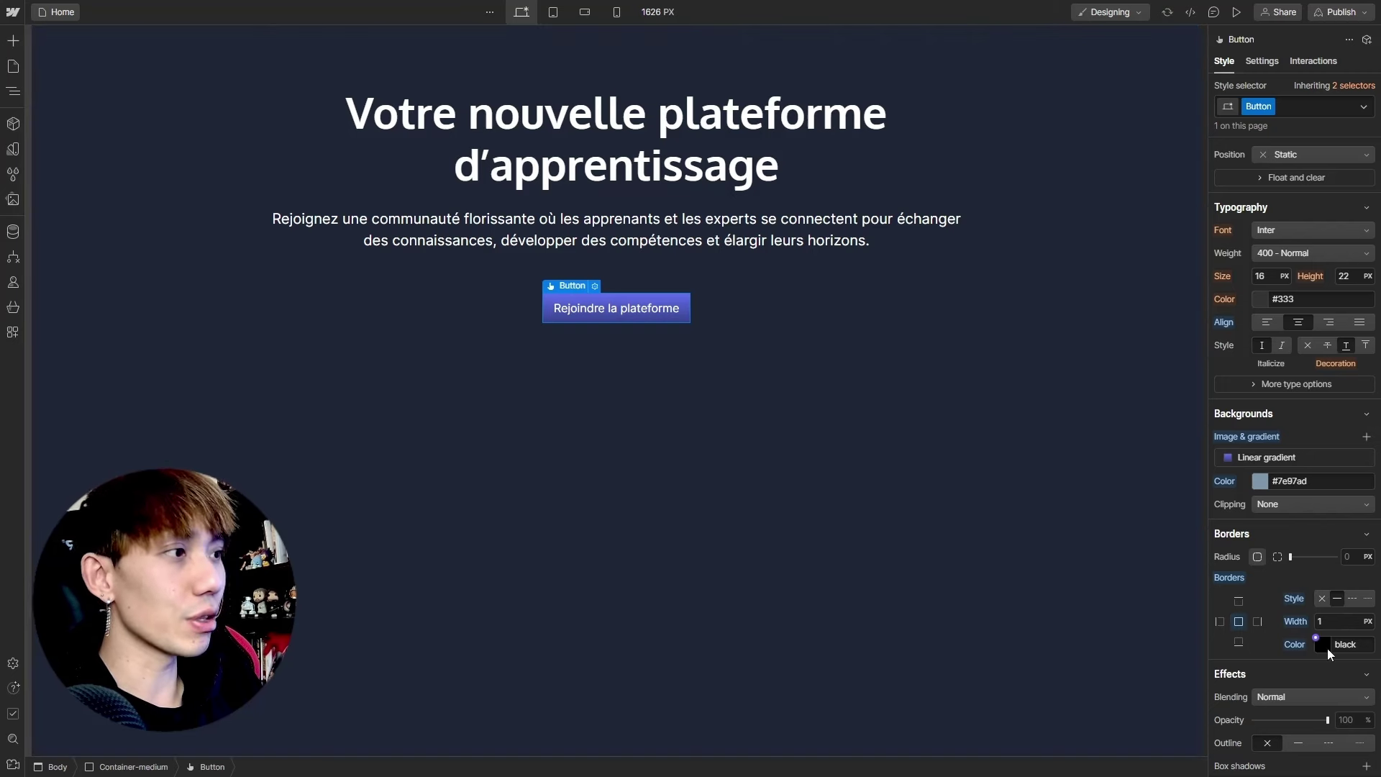
{"action": "left_click", "coordinate": [1321, 644]}
{"action": "left_click_drag", "start_coordinate": [1288, 503], "coordinate": [753, 391]}
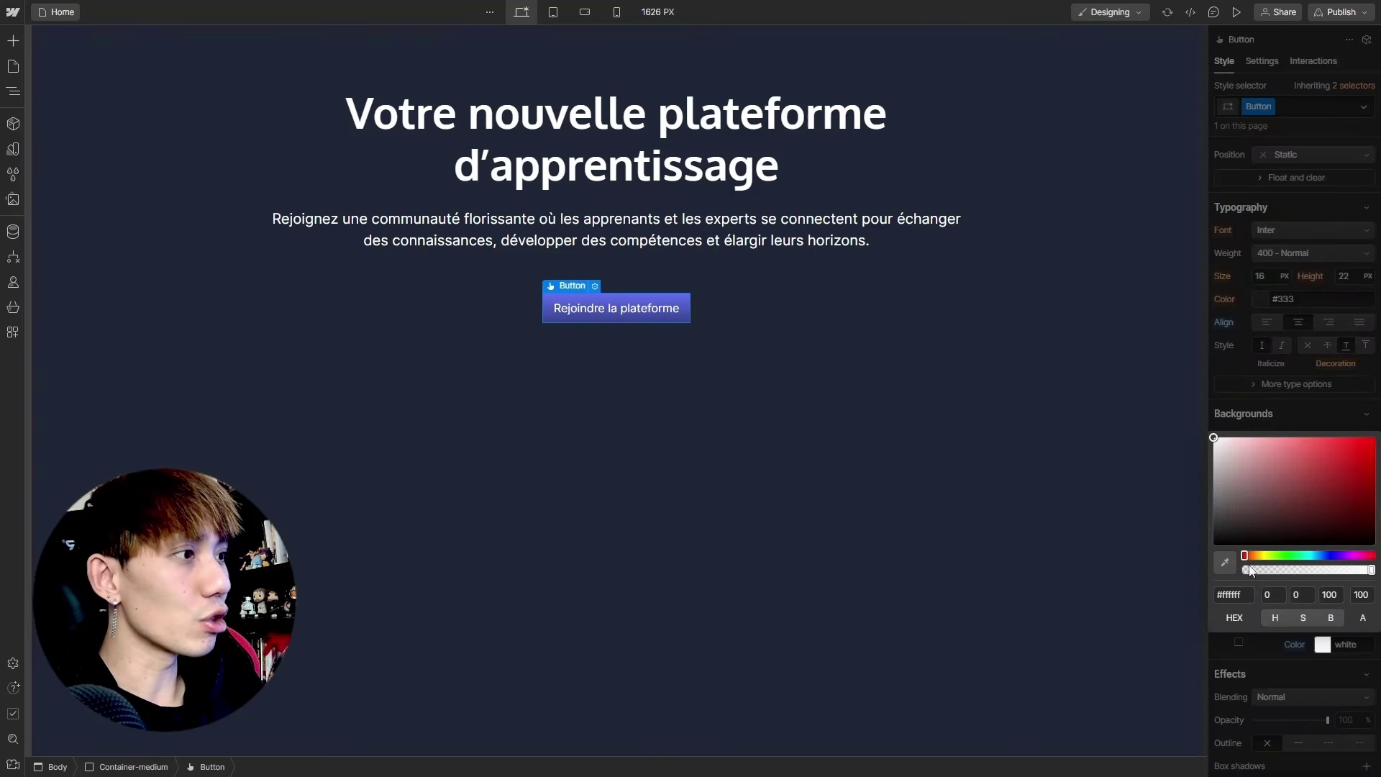
{"action": "left_click", "coordinate": [1231, 596]}
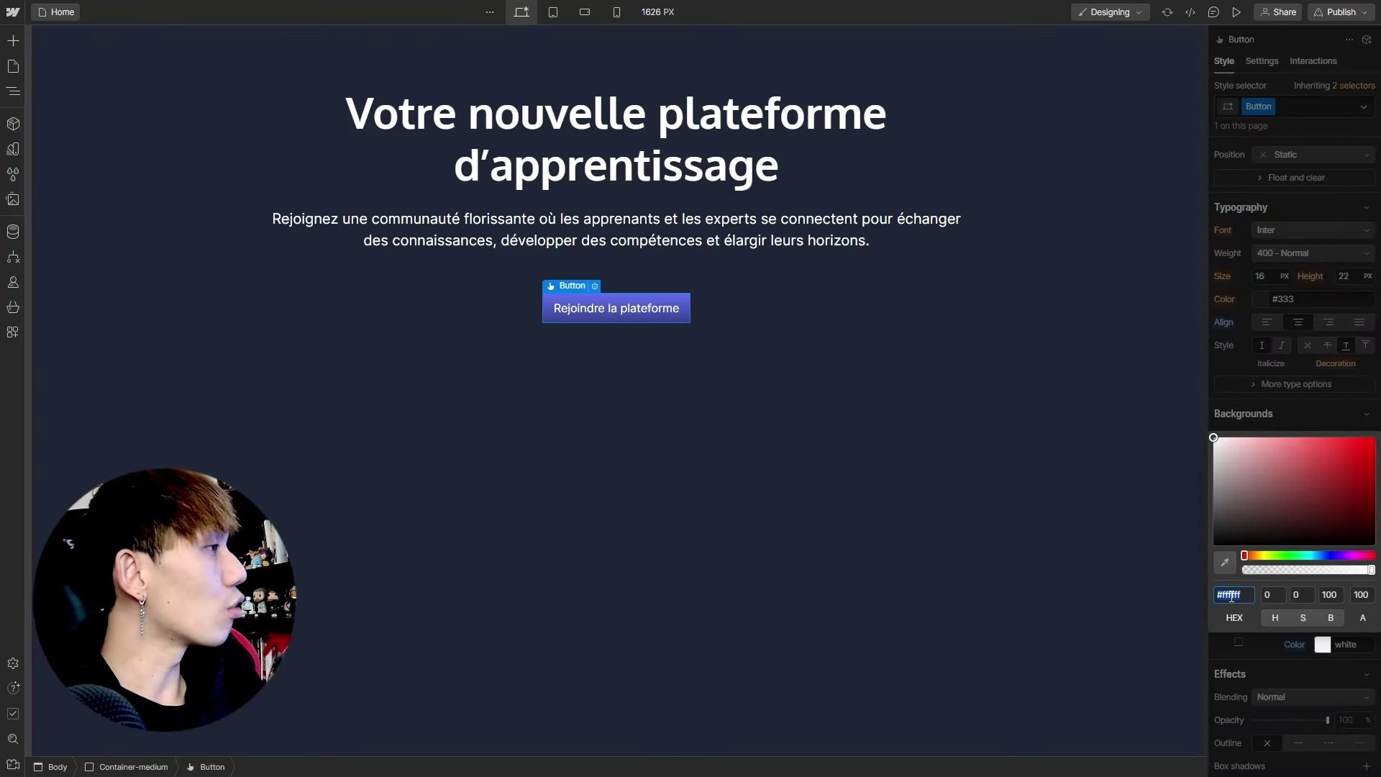
{"action": "type", "text": "A4BCFD"}
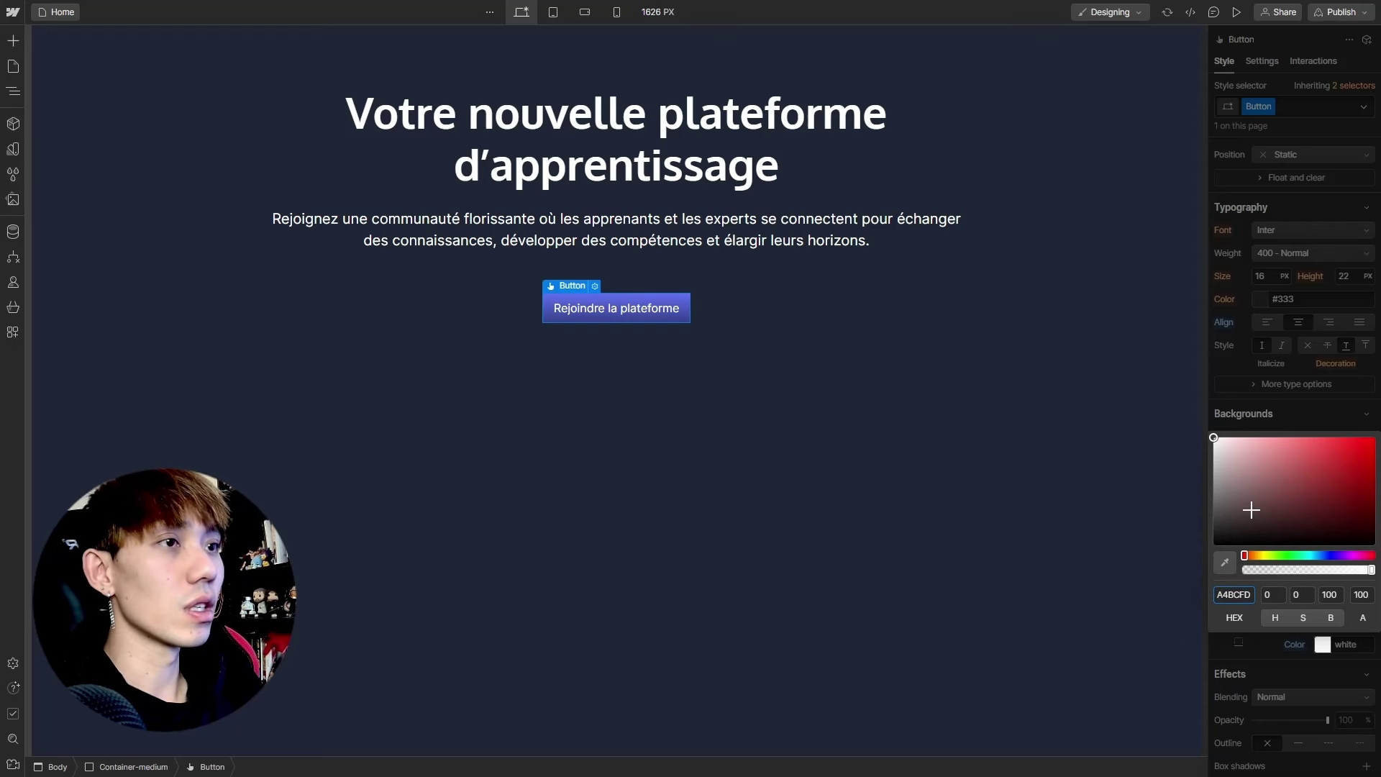
{"action": "left_click", "coordinate": [1310, 399]}
{"action": "left_click", "coordinate": [791, 399]}
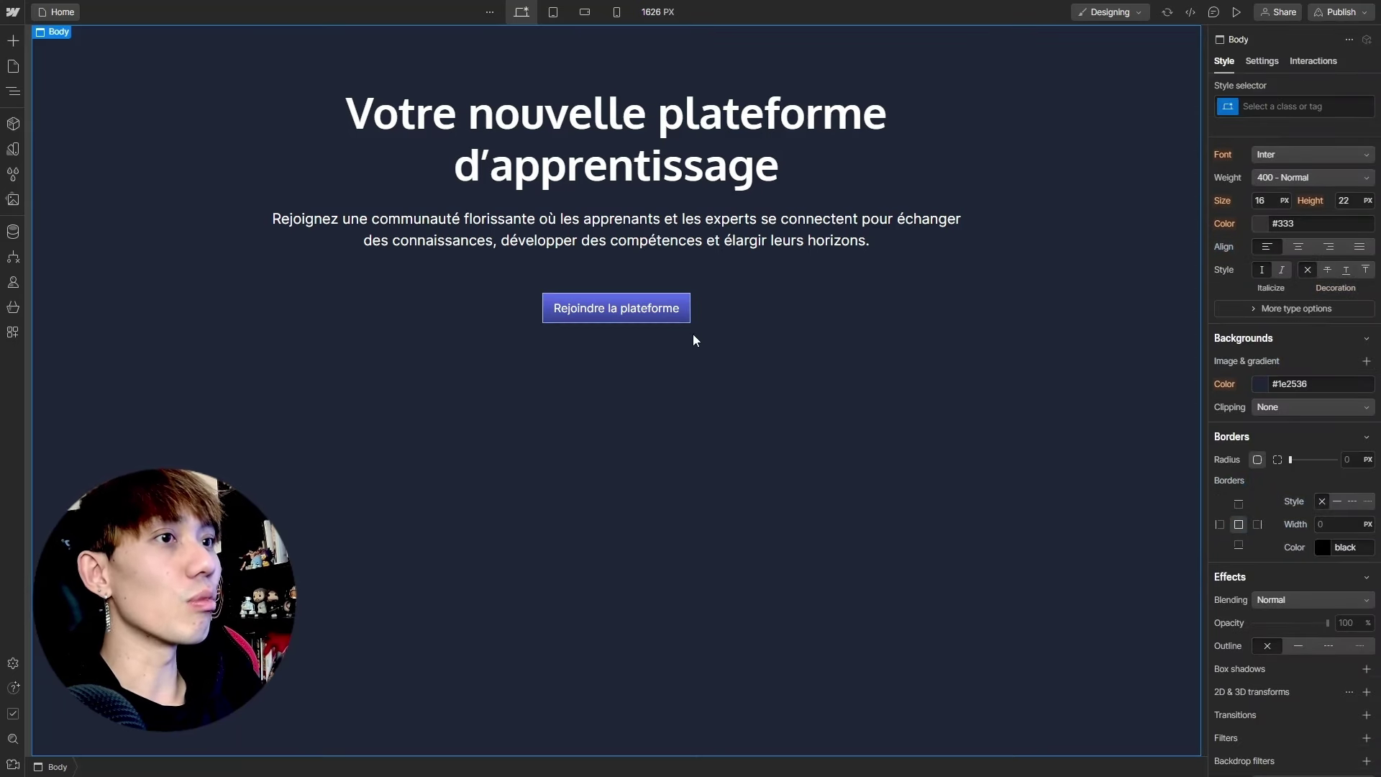
{"action": "left_click", "coordinate": [643, 309]}
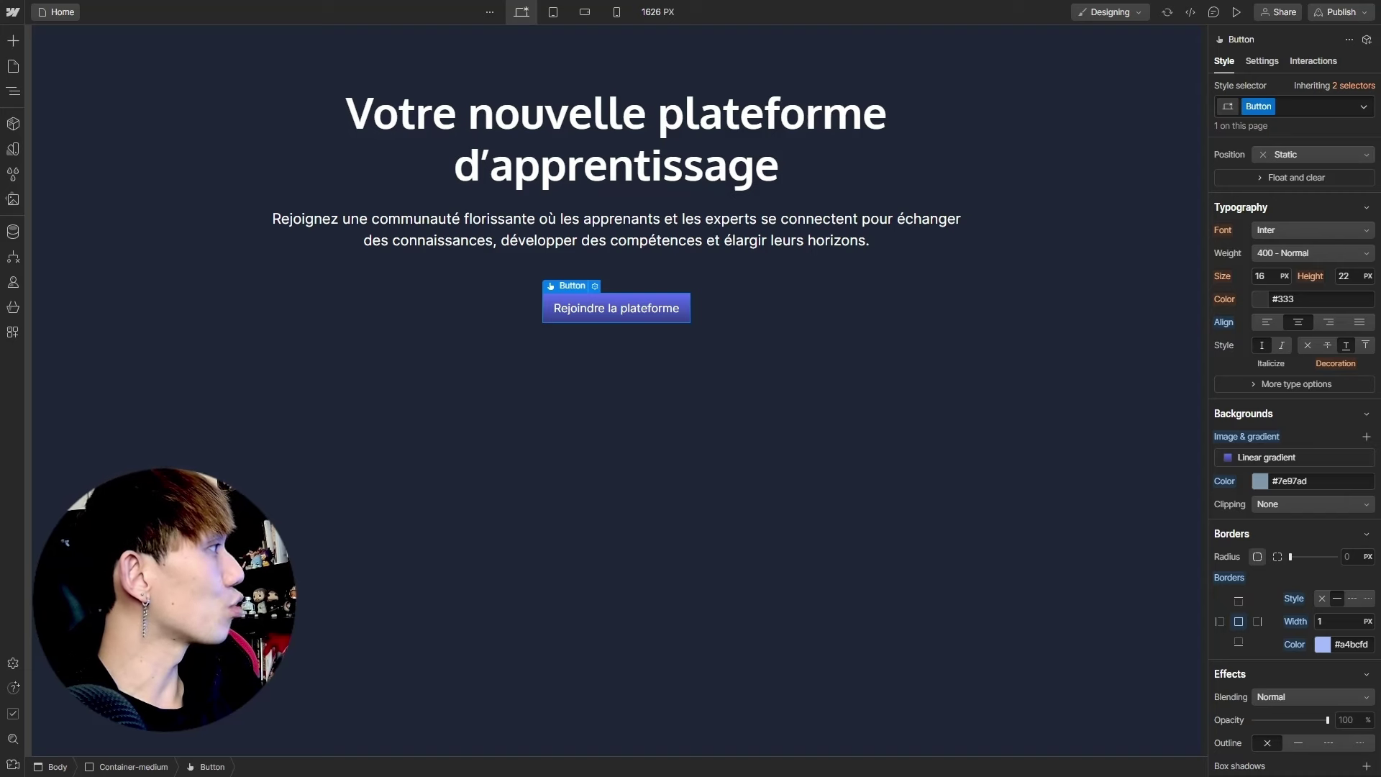
Round the button's corners with a 20 px radius
{"action": "left_click", "coordinate": [1349, 558]}
{"action": "type", "text": "20"}
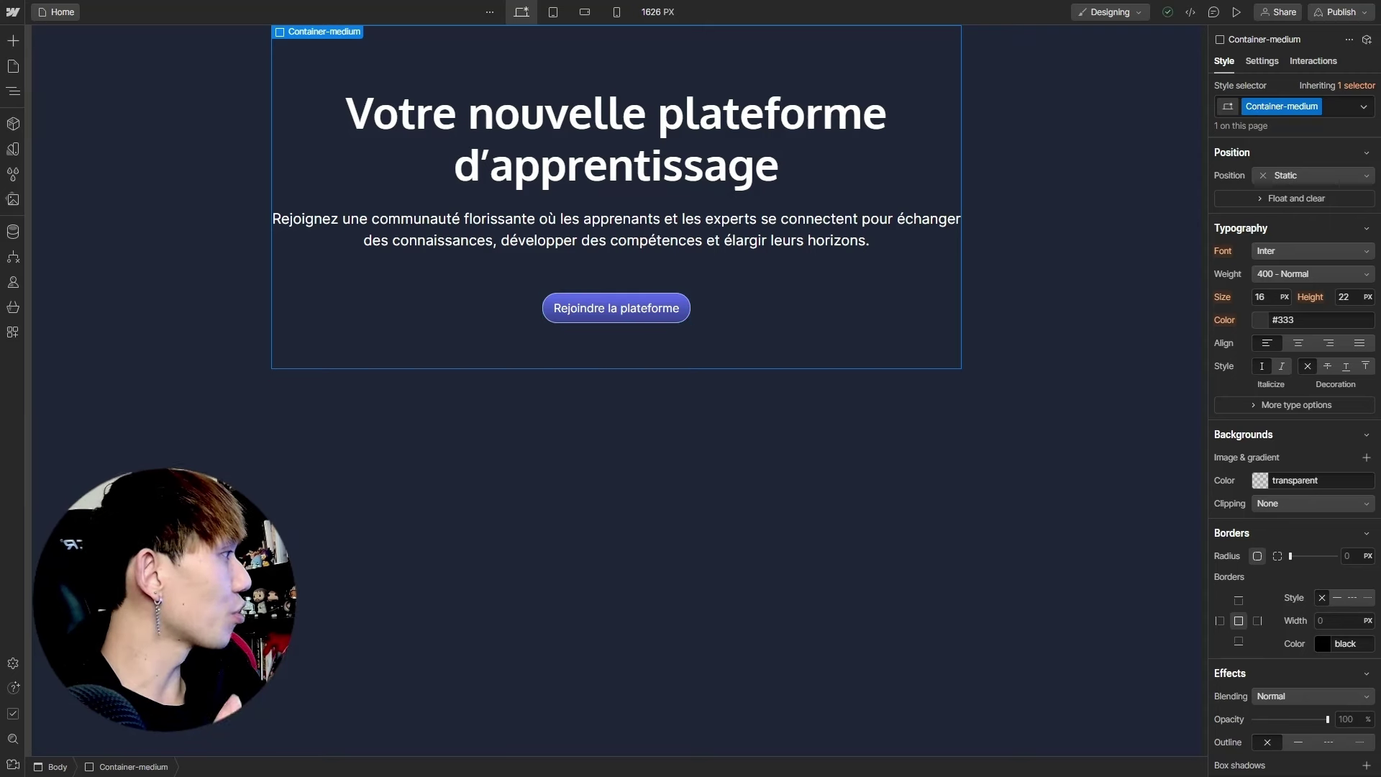
{"action": "left_click", "coordinate": [667, 308]}
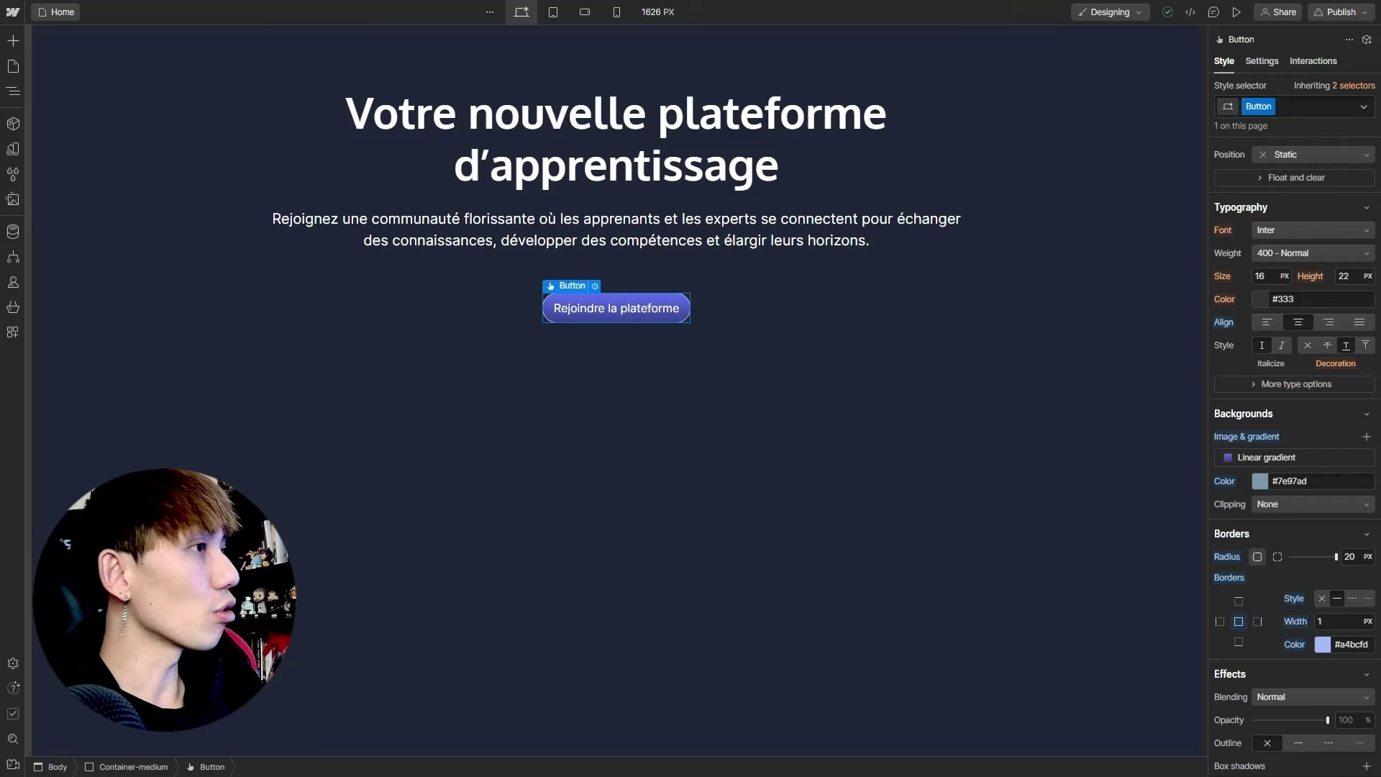
{"action": "scroll", "coordinate": [1256, 399], "scroll_direction": "up", "scroll_amount": 3}
{"action": "scroll", "coordinate": [1233, 345], "scroll_direction": "up", "scroll_amount": 2}
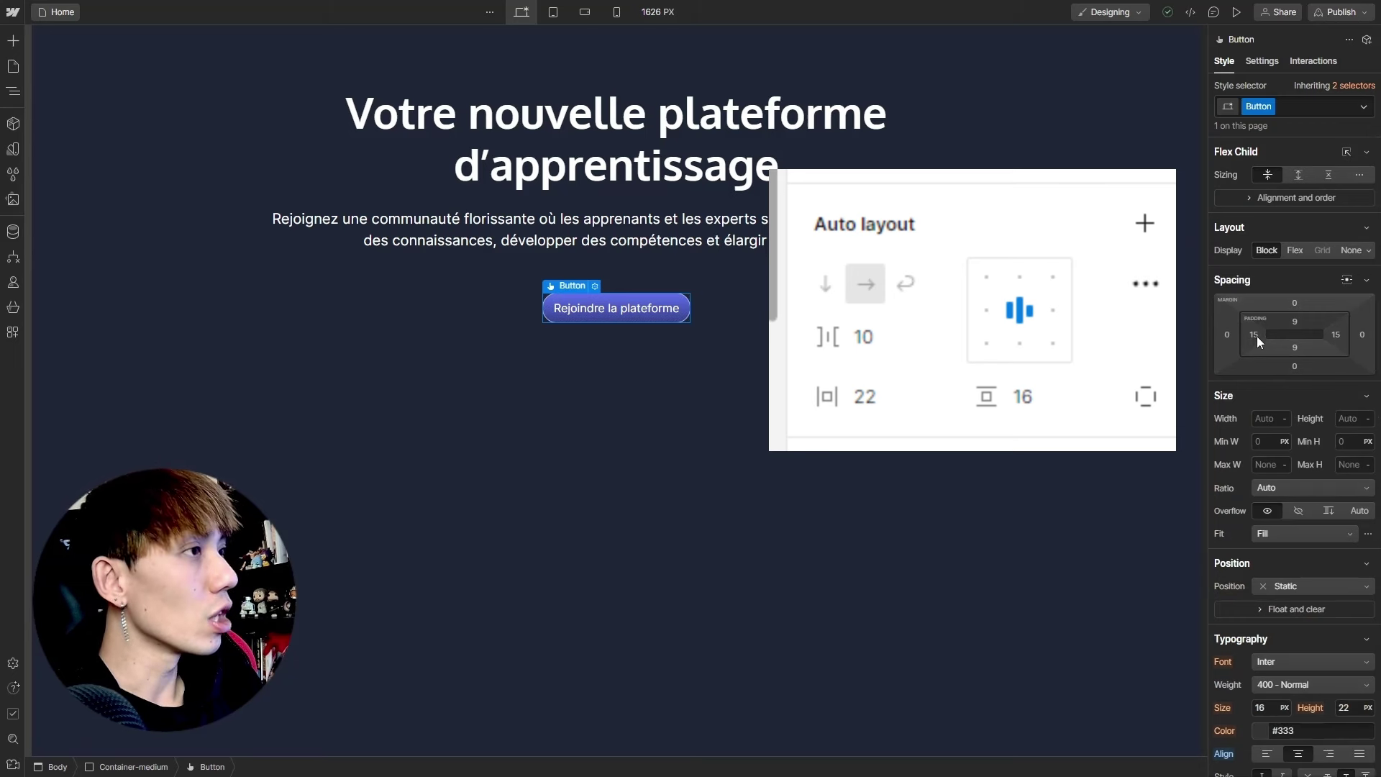
Set the button's left and right padding to 22 px
{"action": "left_click", "coordinate": [1257, 335]}
{"action": "type", "text": "22"}
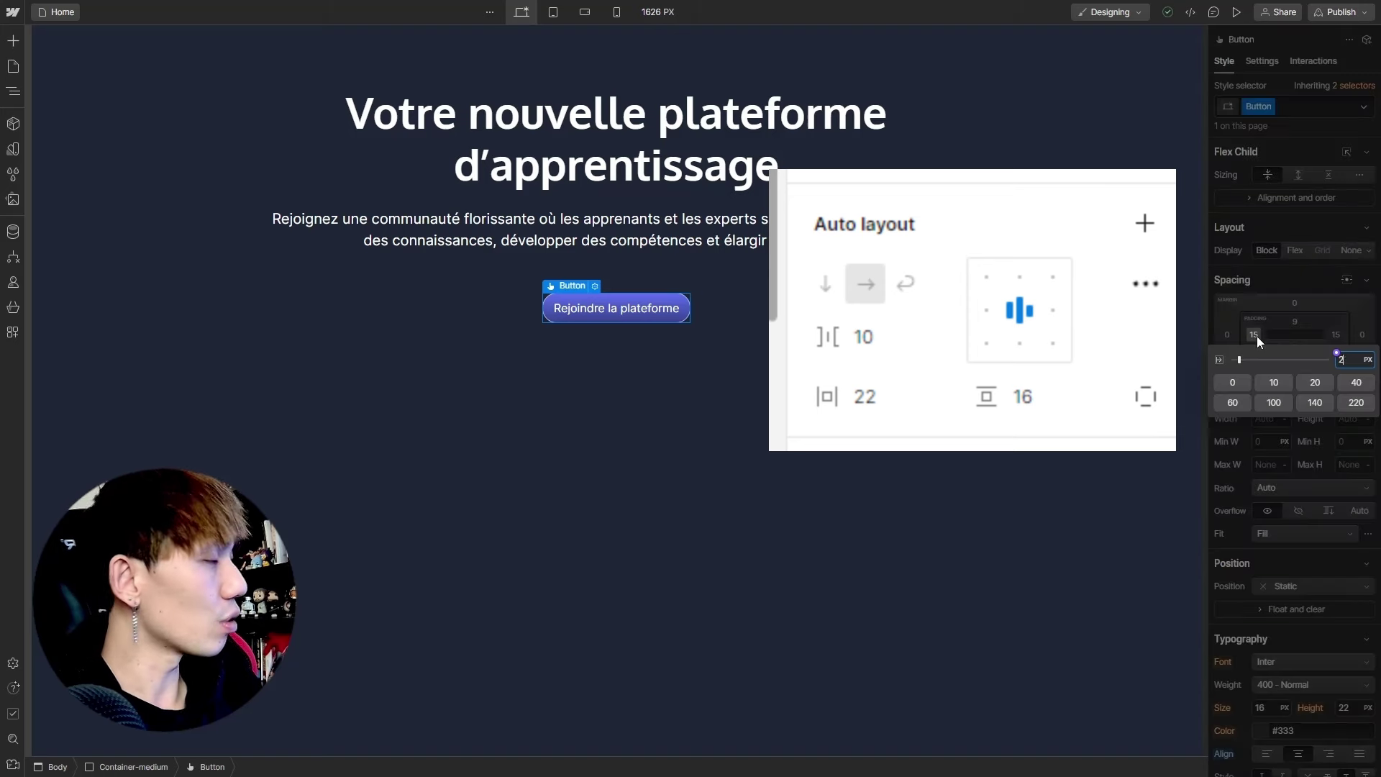
{"action": "left_click", "coordinate": [1336, 335]}
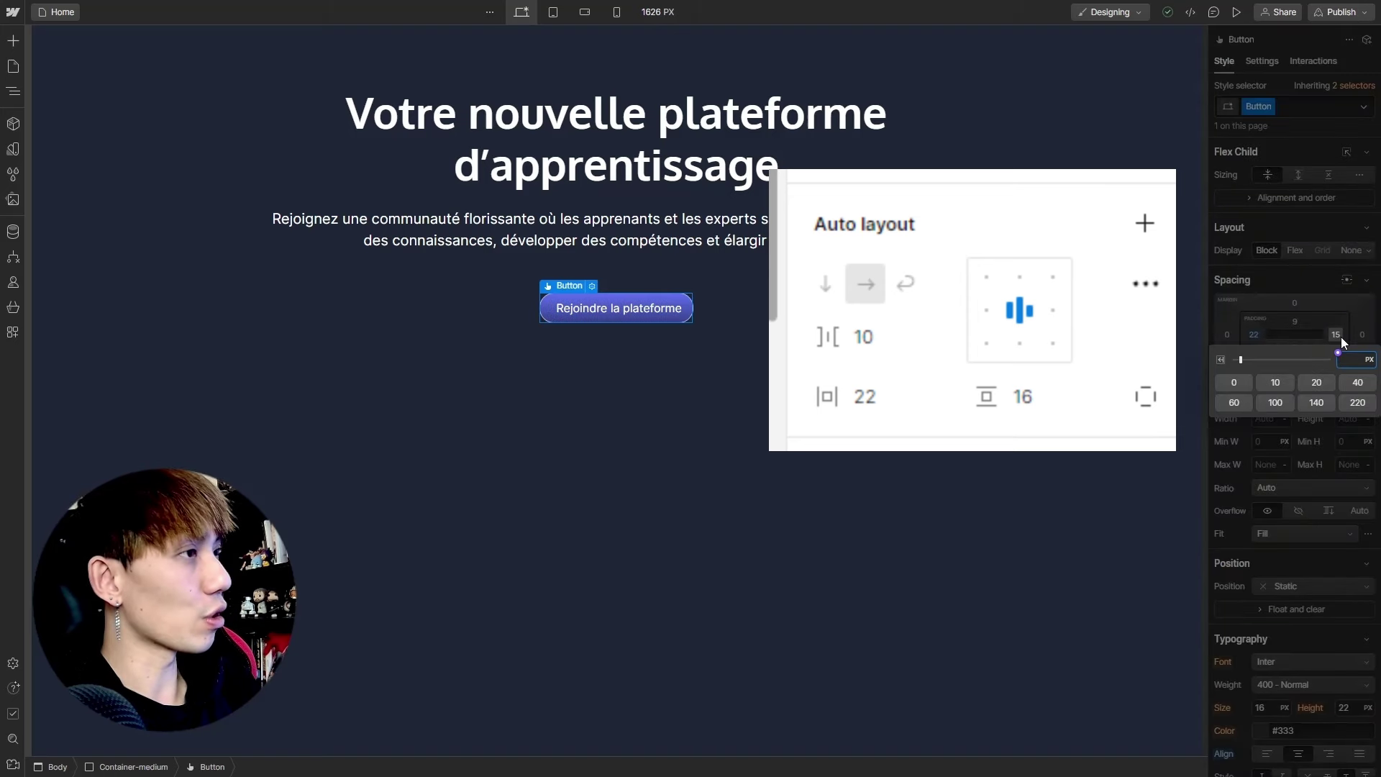
{"action": "type", "text": "22"}
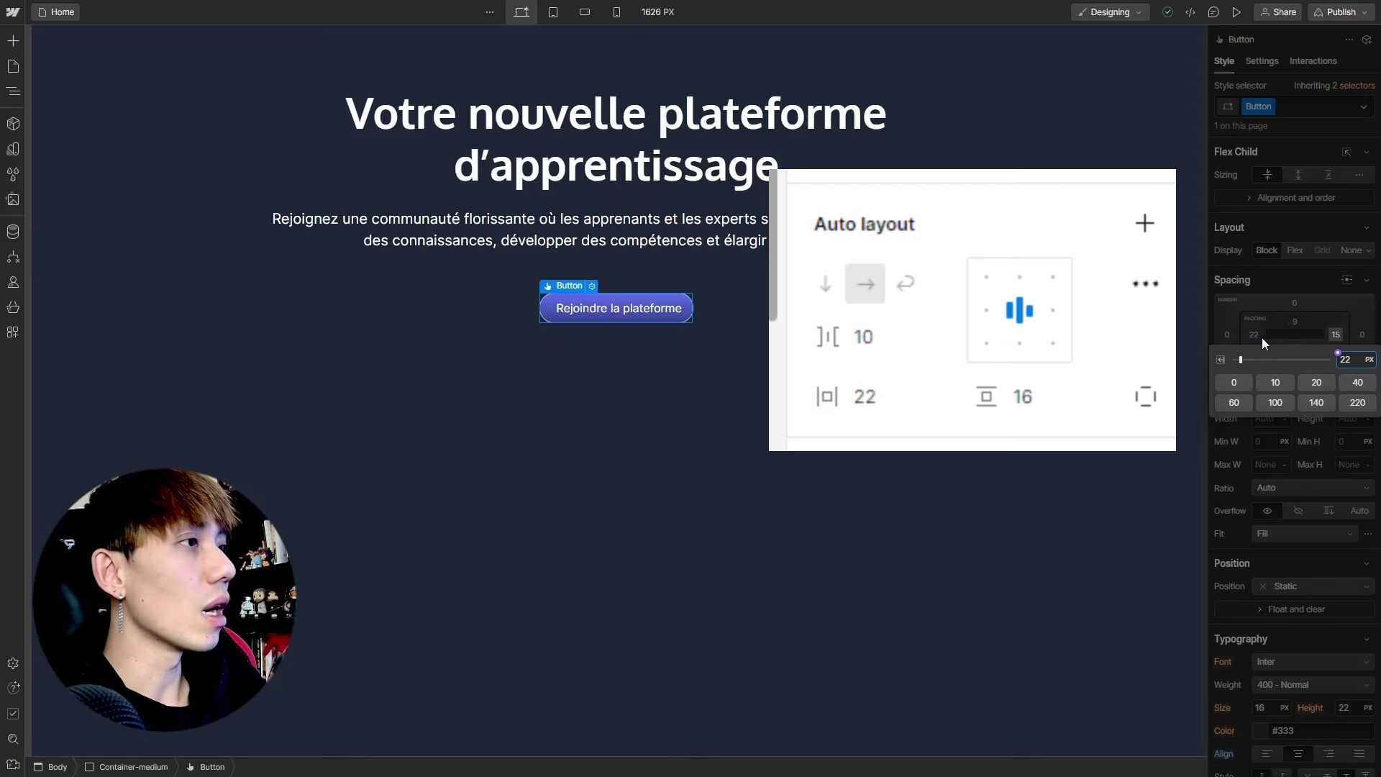
{"action": "key", "text": "Return"}
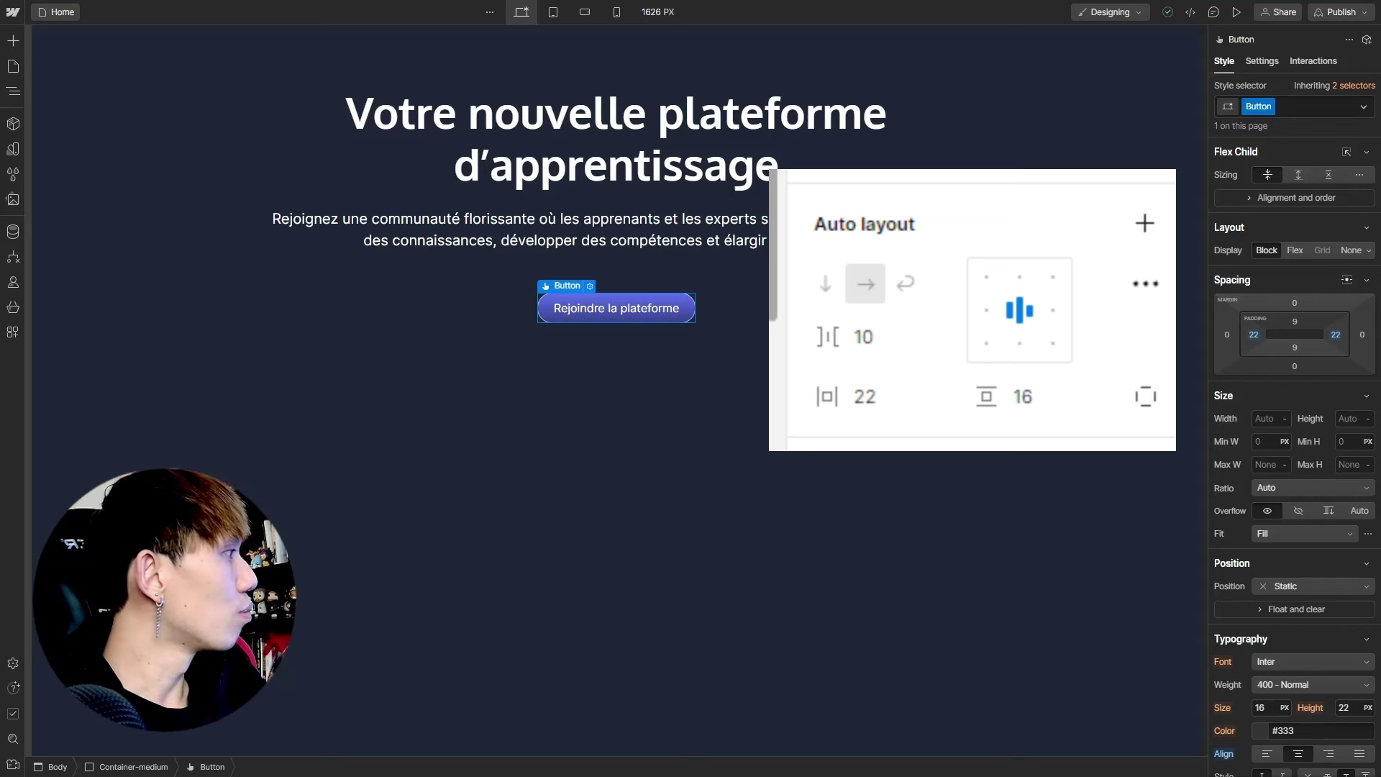
Set the button's top and bottom padding to 16 px
{"action": "left_click", "coordinate": [1294, 321]}
{"action": "type", "text": "16"}
{"action": "key", "text": "Return"}
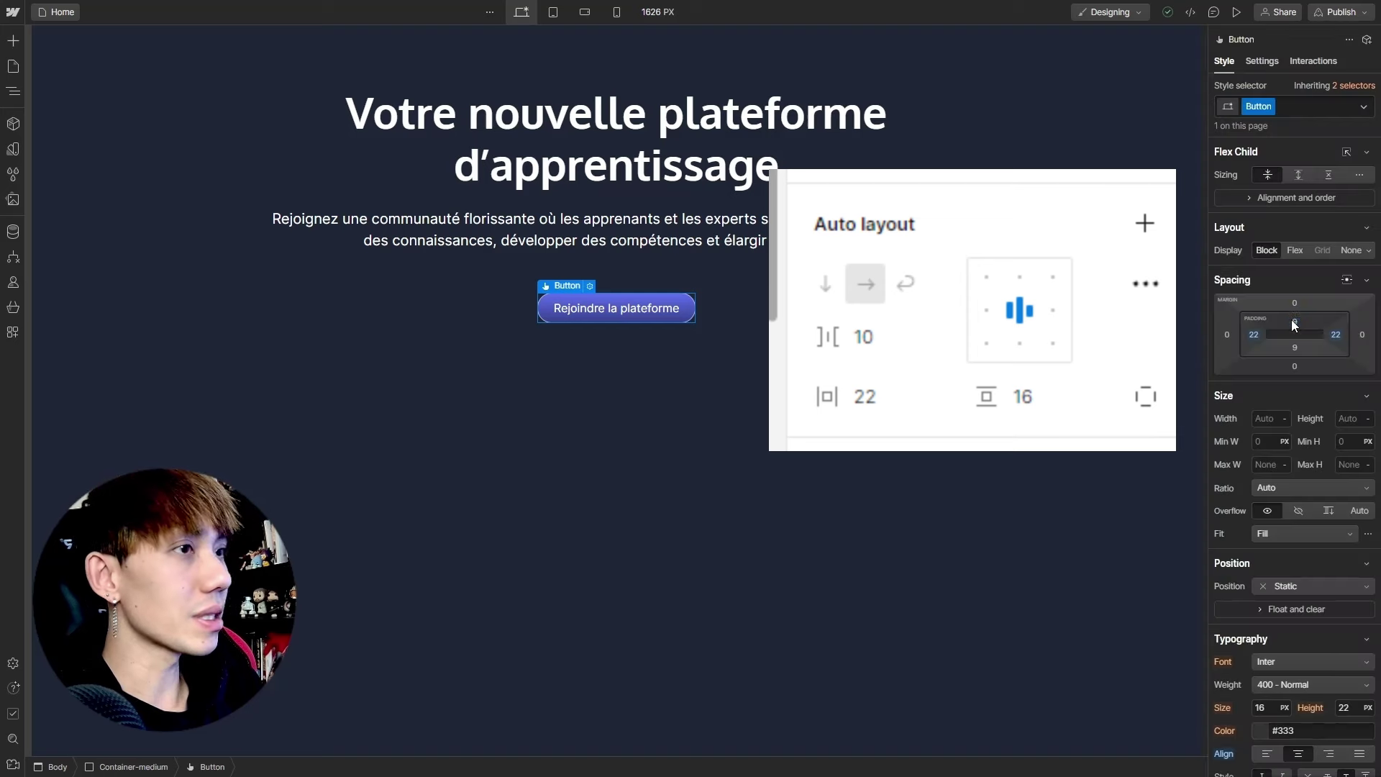
{"action": "left_click", "coordinate": [1295, 348]}
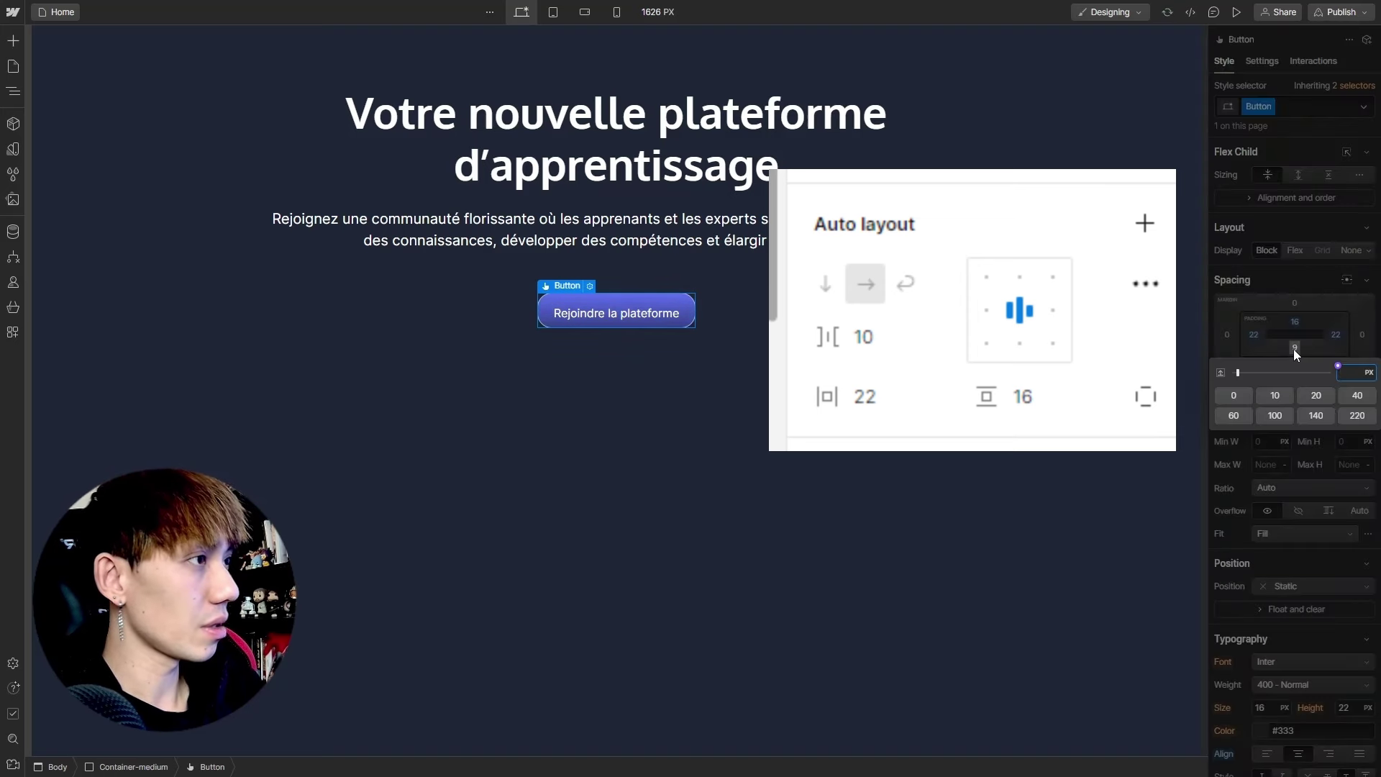
{"action": "type", "text": "16"}
{"action": "key", "text": "Return"}
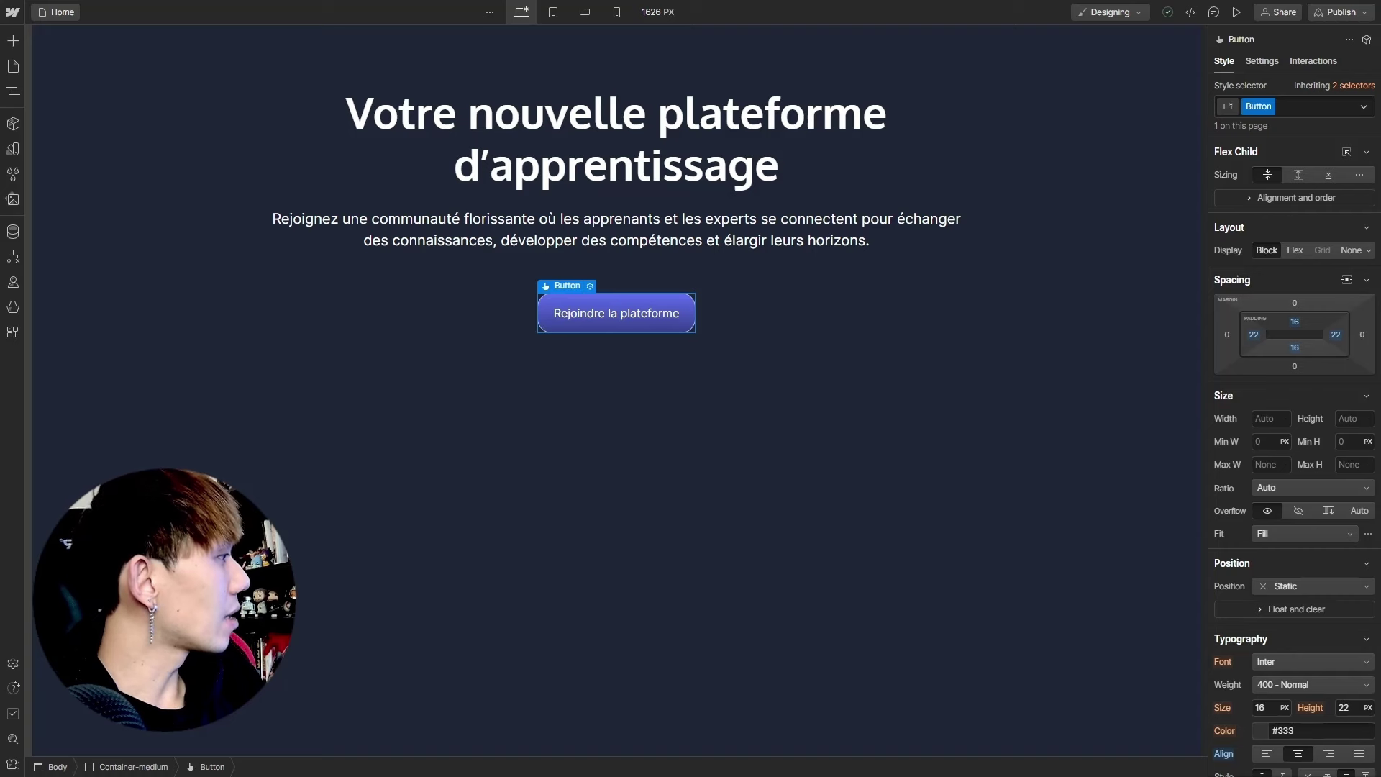
{"action": "scroll", "coordinate": [1239, 205], "scroll_direction": "down", "scroll_amount": 10}
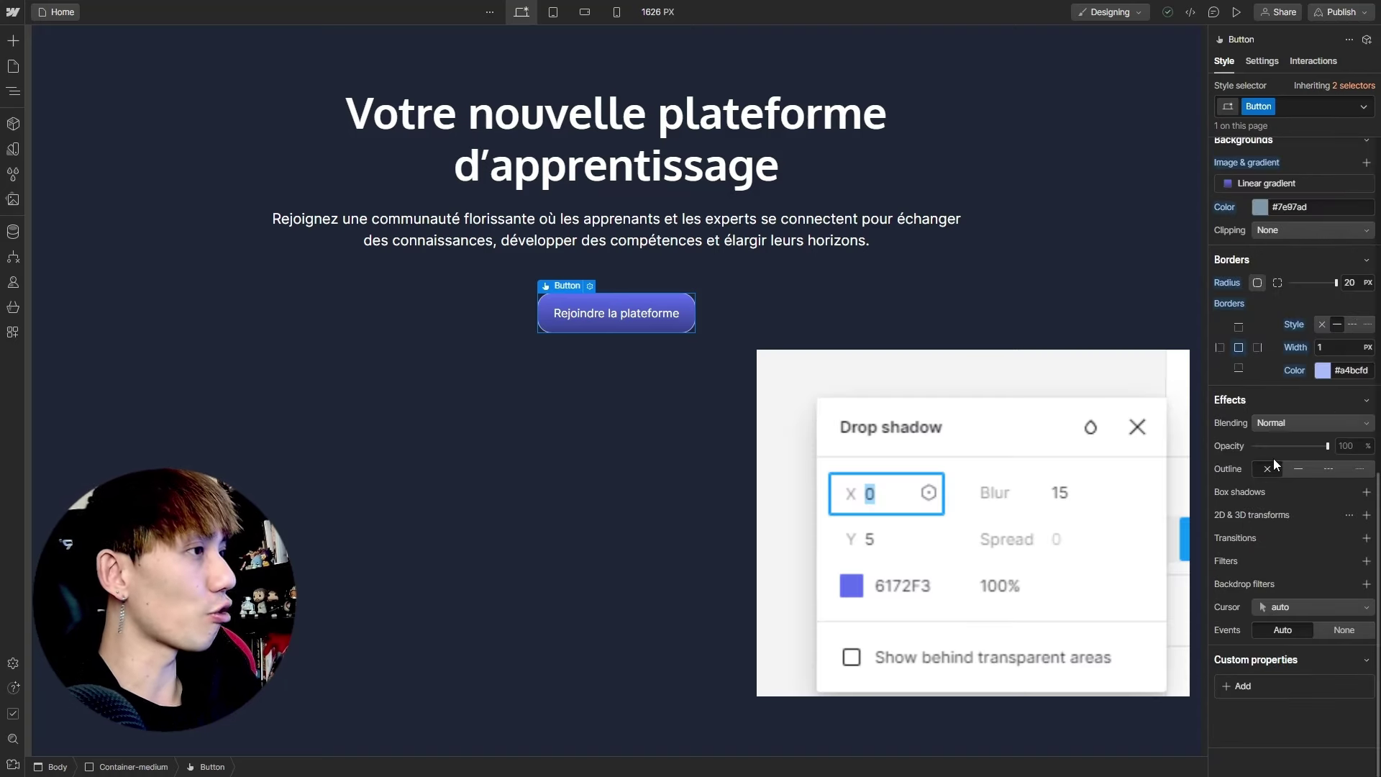
Add a #6172f3 box shadow to the button with Y offset 5 and blur 15
{"action": "left_click", "coordinate": [1366, 491]}
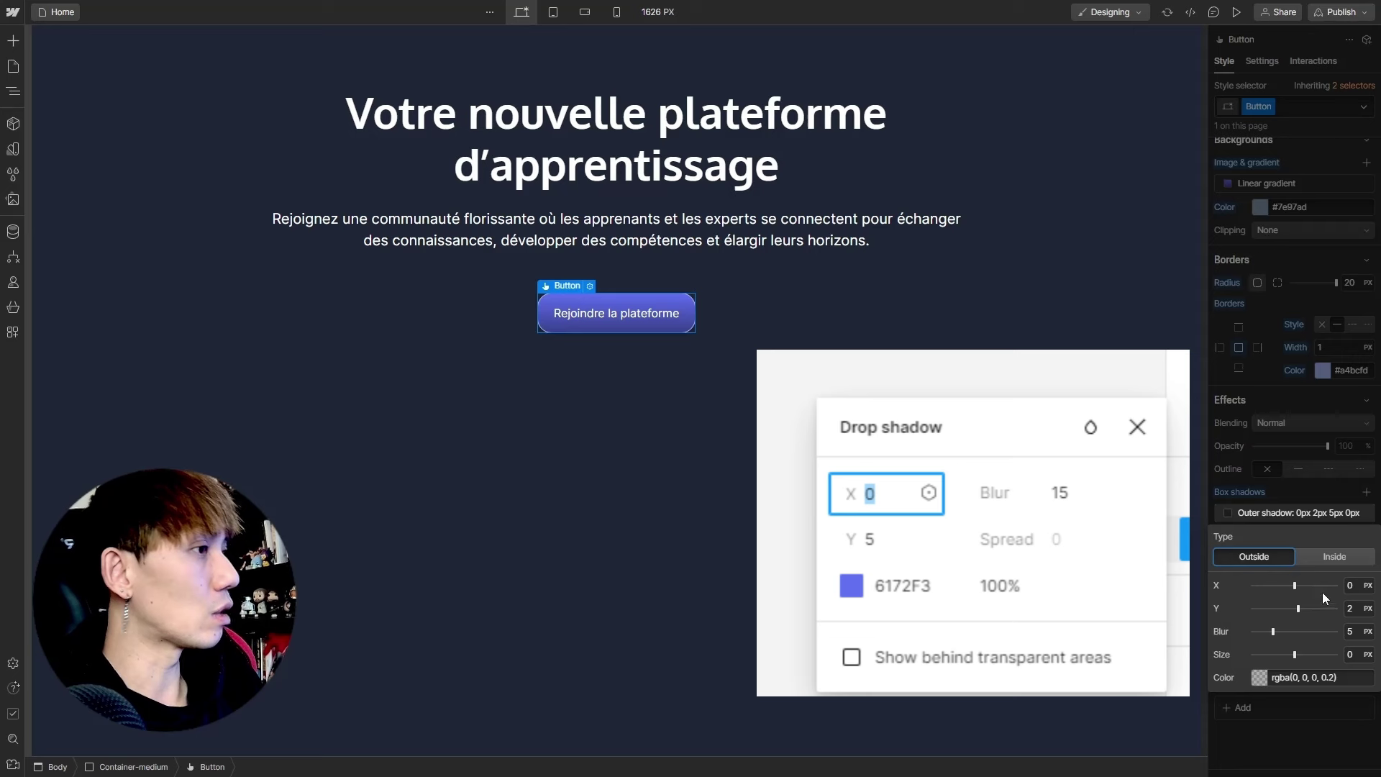
{"action": "left_click", "coordinate": [1357, 608]}
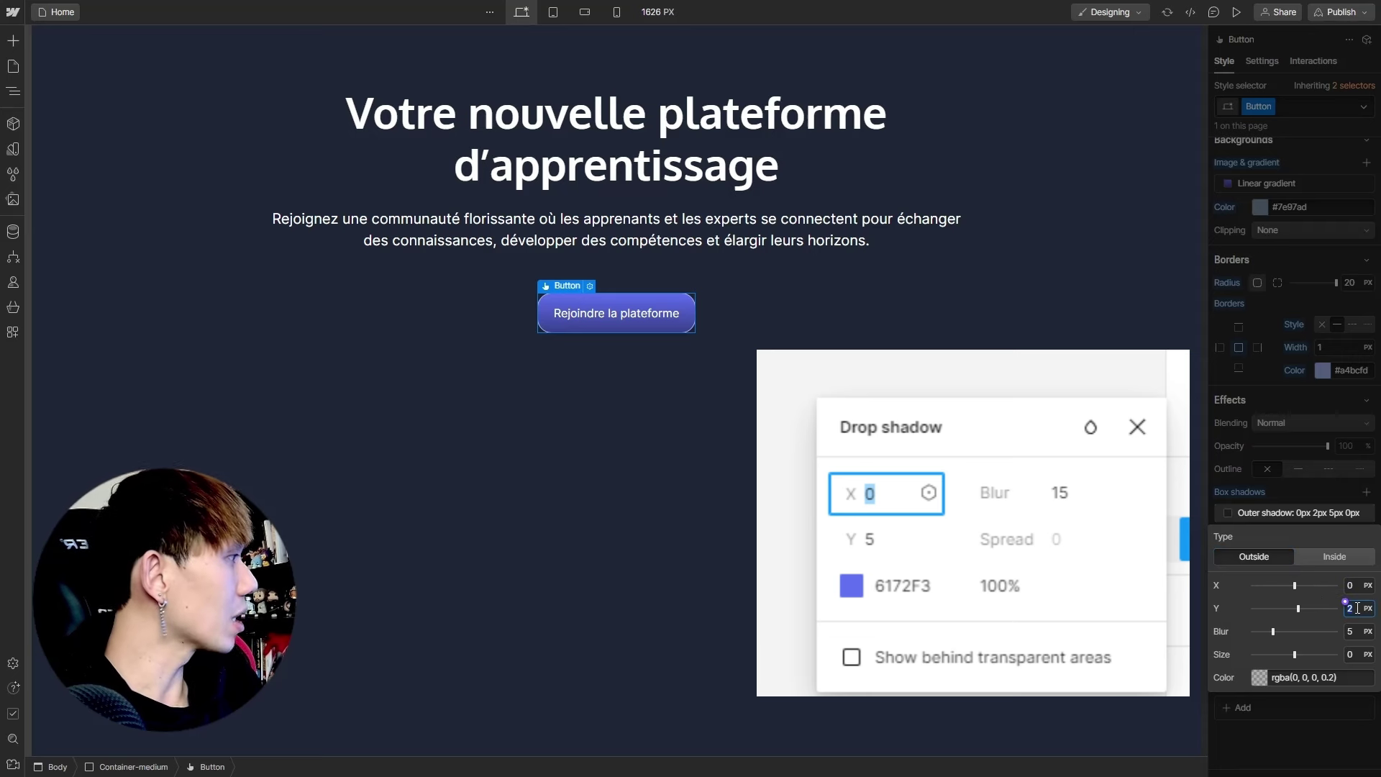
{"action": "type", "text": "5"}
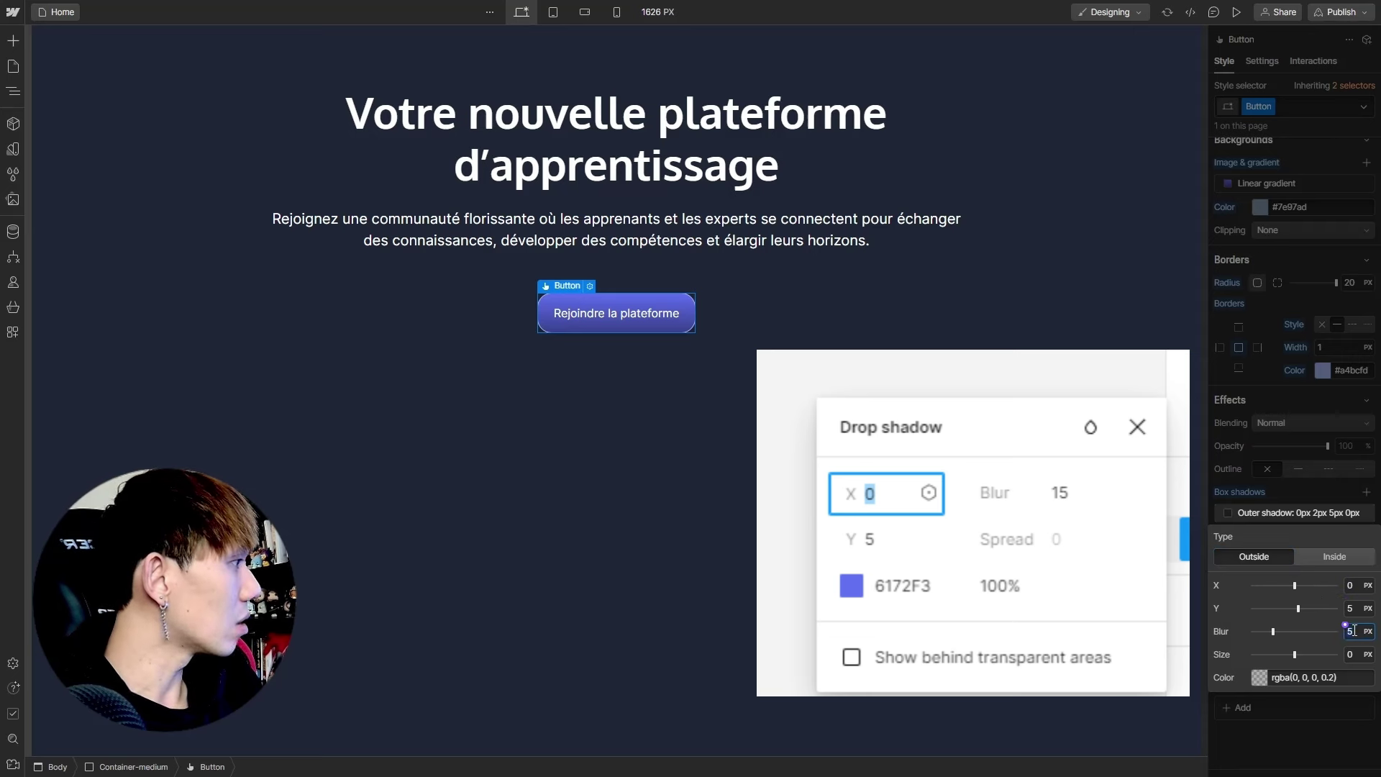
{"action": "key", "text": "Tab"}
{"action": "type", "text": "15"}
{"action": "key", "text": "Return"}
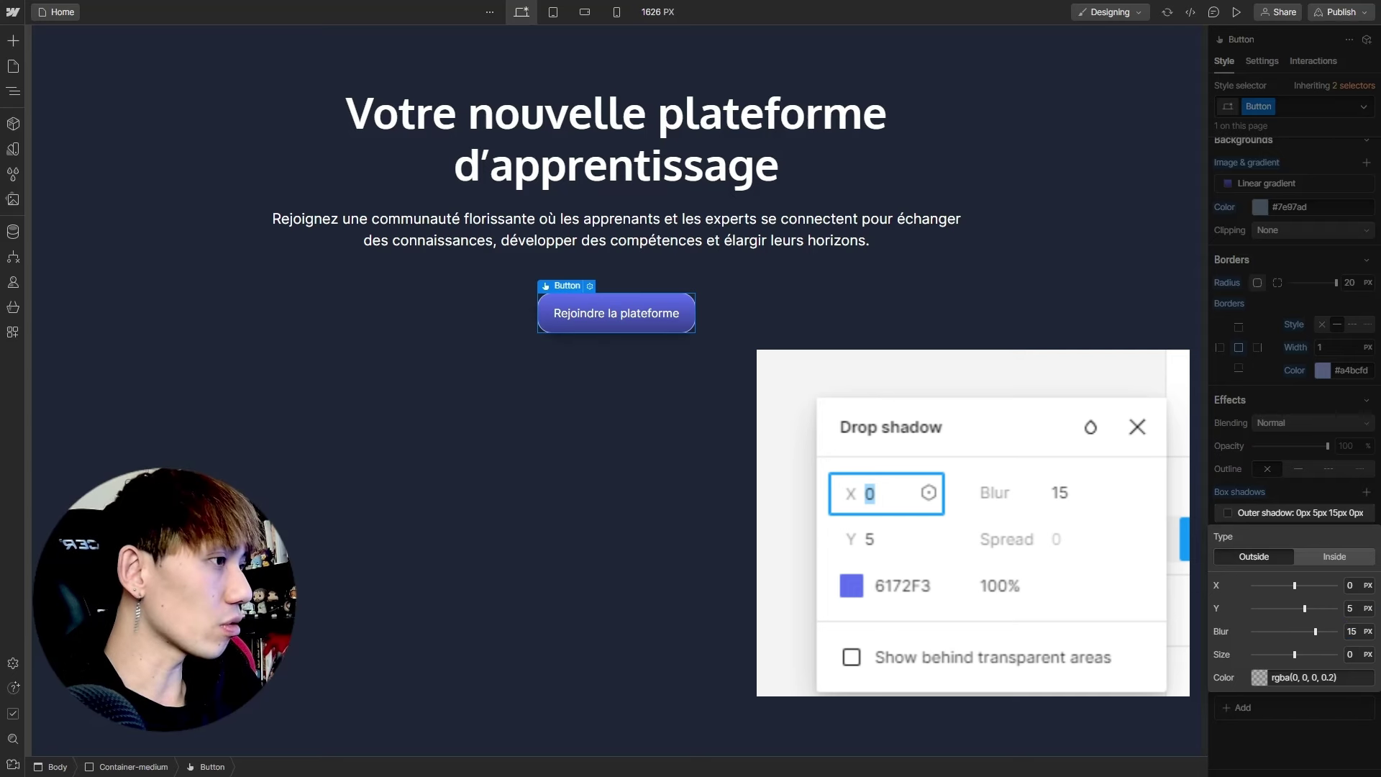
{"action": "left_click", "coordinate": [1267, 678]}
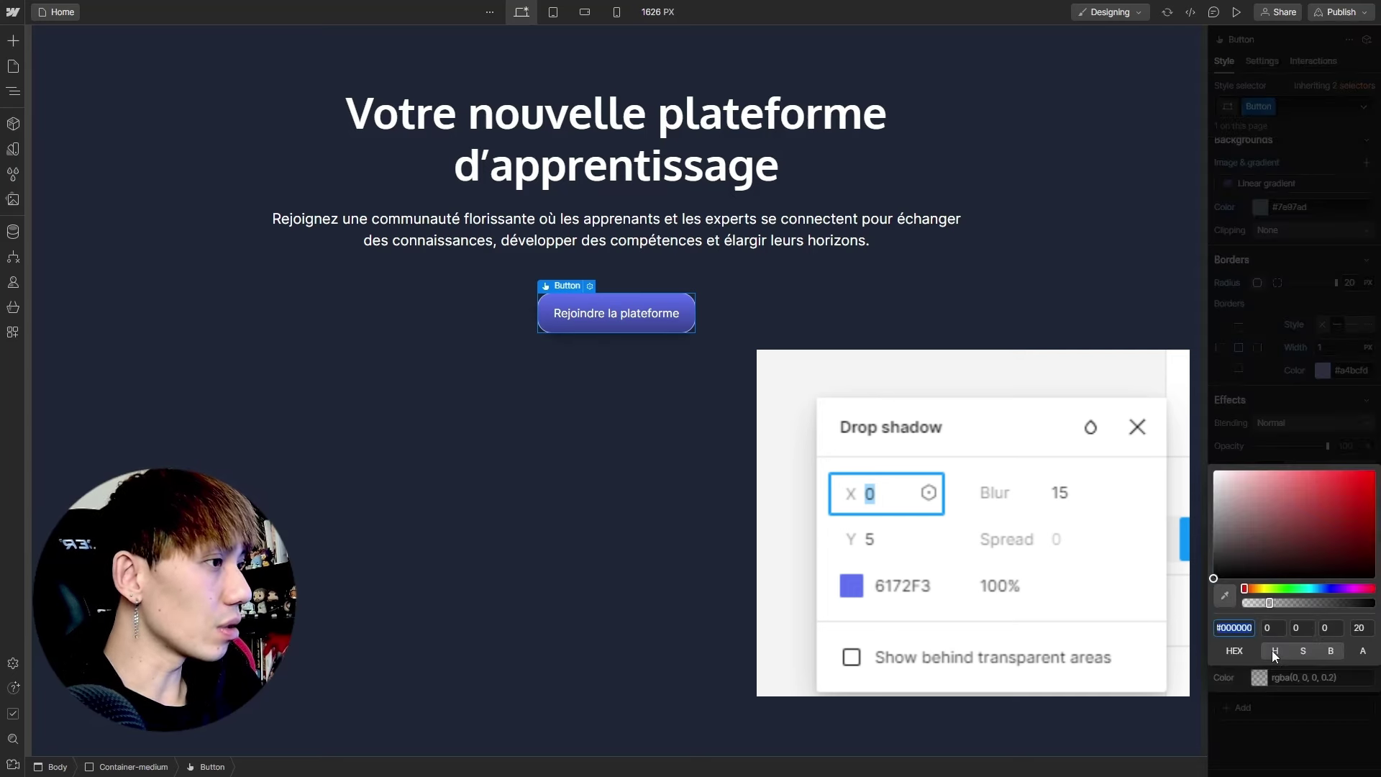
{"action": "type", "text": "6172f3"}
{"action": "key", "text": "Return"}
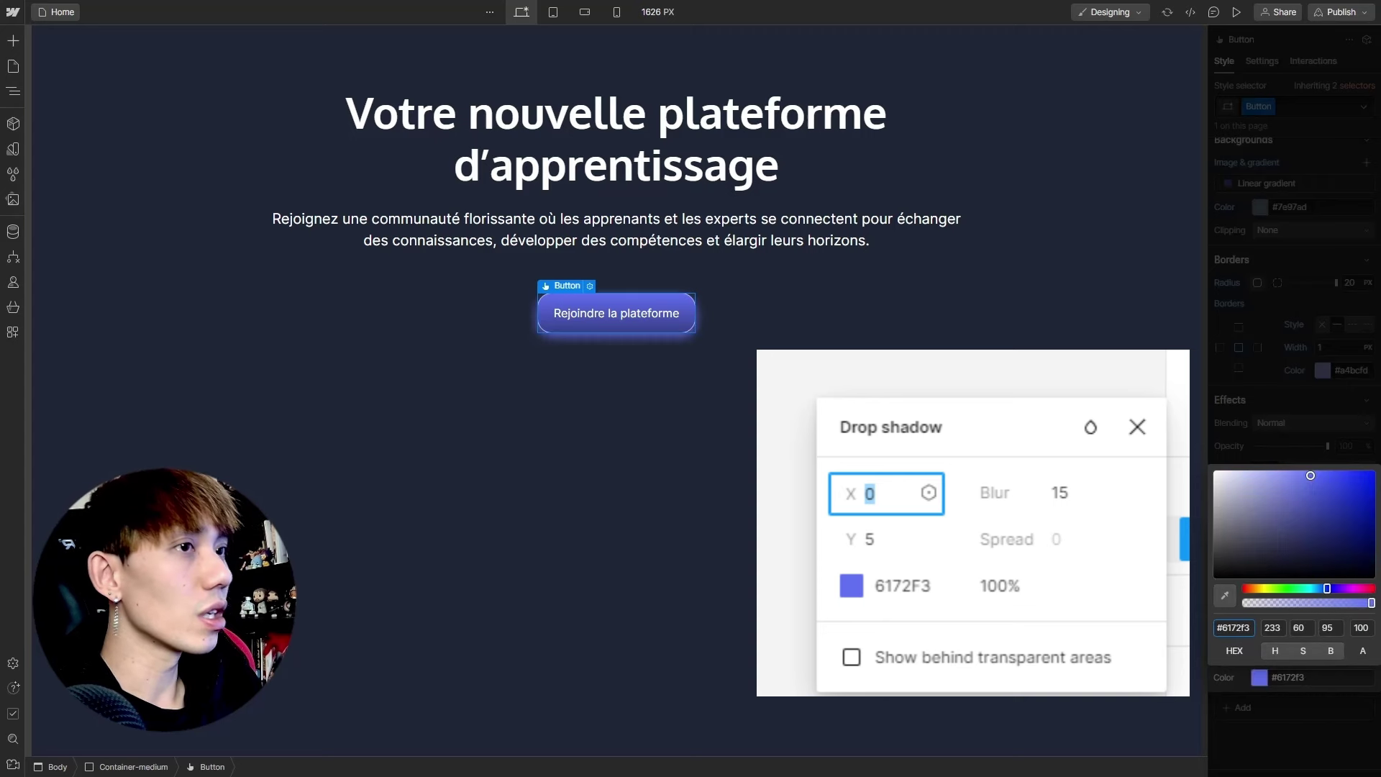
{"action": "left_click", "coordinate": [431, 324]}
{"action": "left_click", "coordinate": [503, 504]}
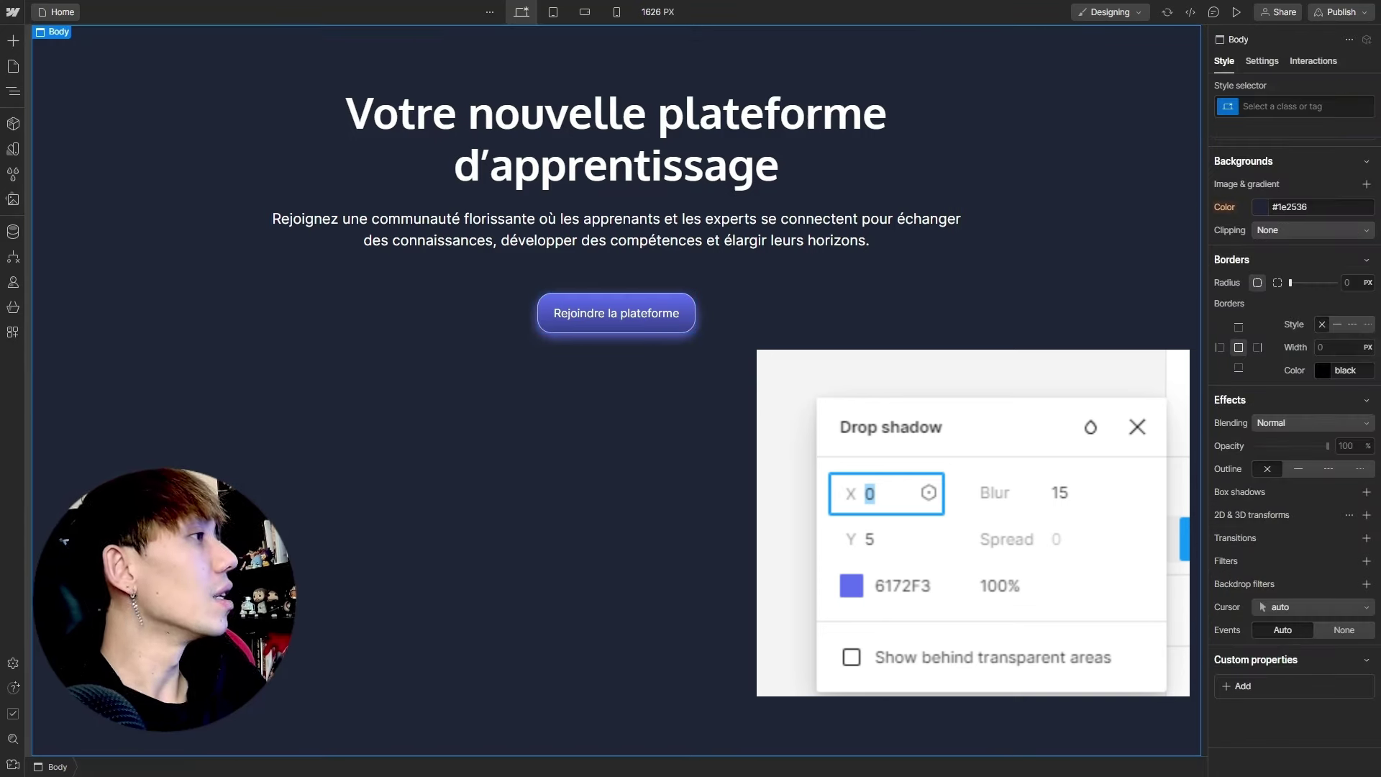
Set the Rejoindre la plateforme button text weight to 600 Semi Bold
{"action": "left_click", "coordinate": [597, 315]}
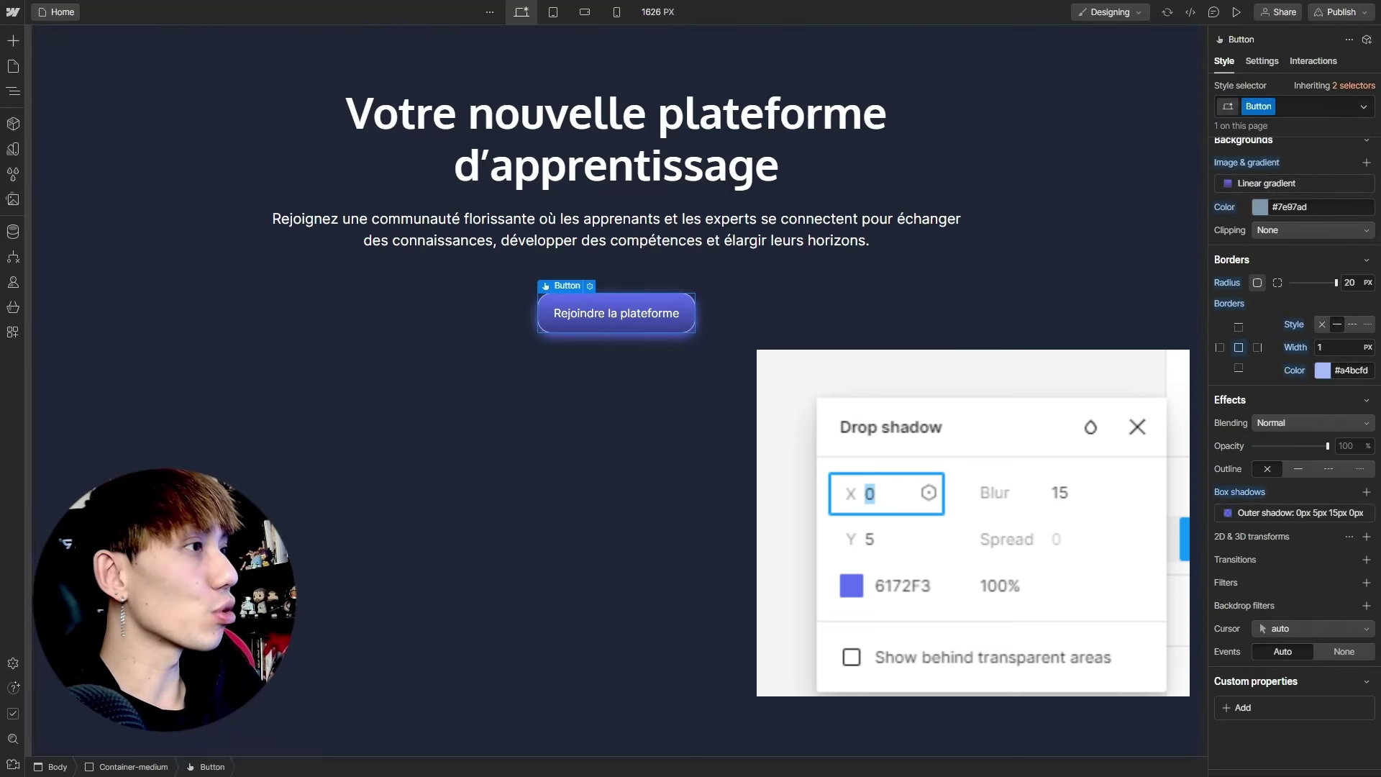
{"action": "scroll", "coordinate": [1330, 339], "scroll_direction": "up", "scroll_amount": 5}
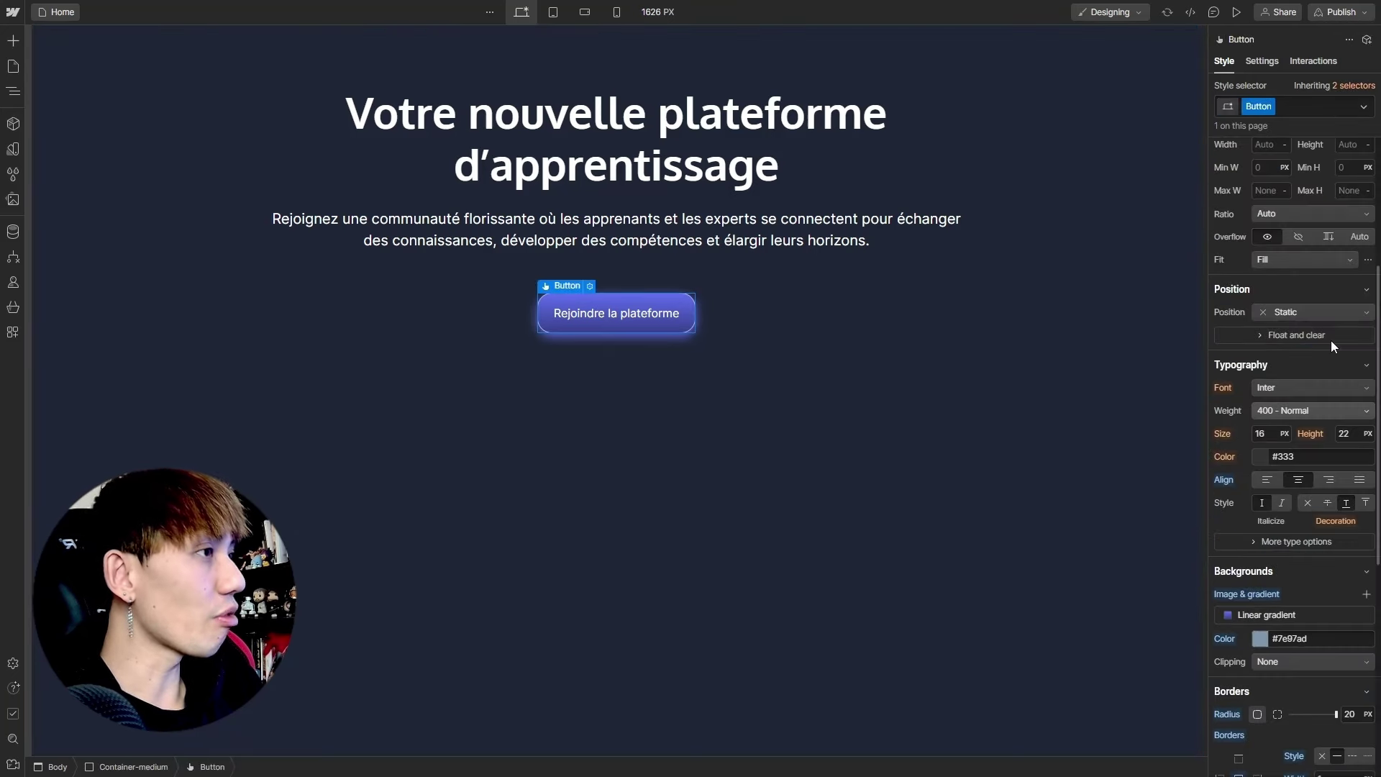
{"action": "scroll", "coordinate": [1331, 340], "scroll_direction": "up", "scroll_amount": 5}
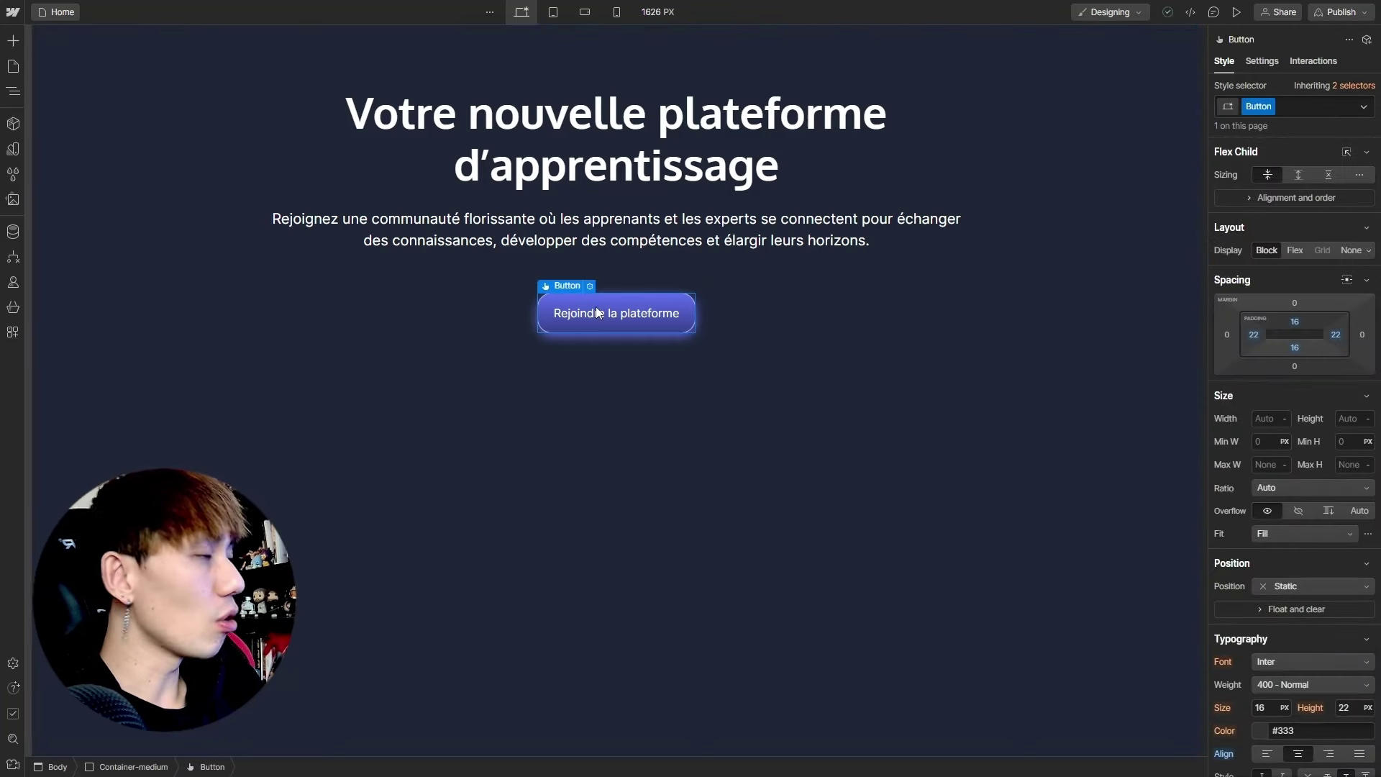
{"action": "left_click", "coordinate": [1287, 683]}
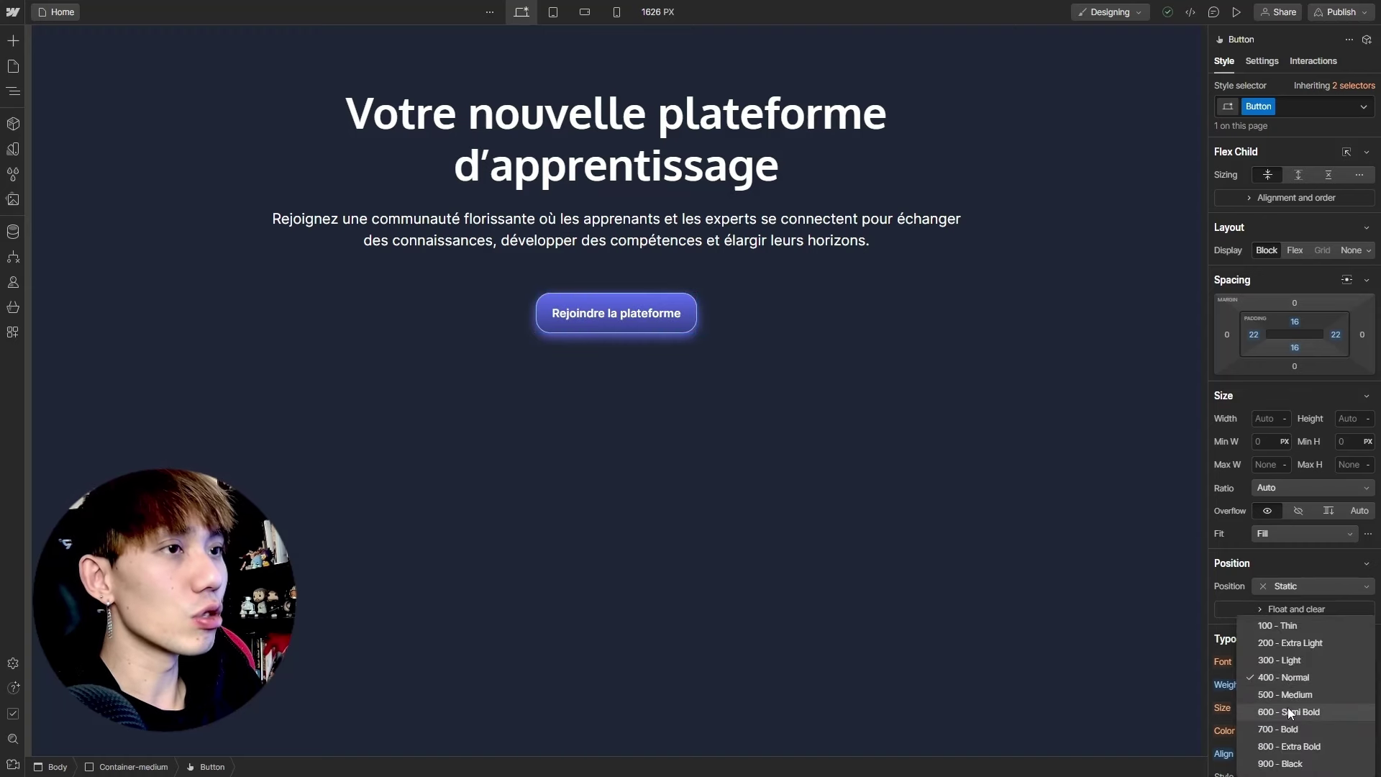
{"action": "left_click", "coordinate": [1287, 706]}
{"action": "left_click", "coordinate": [804, 399]}
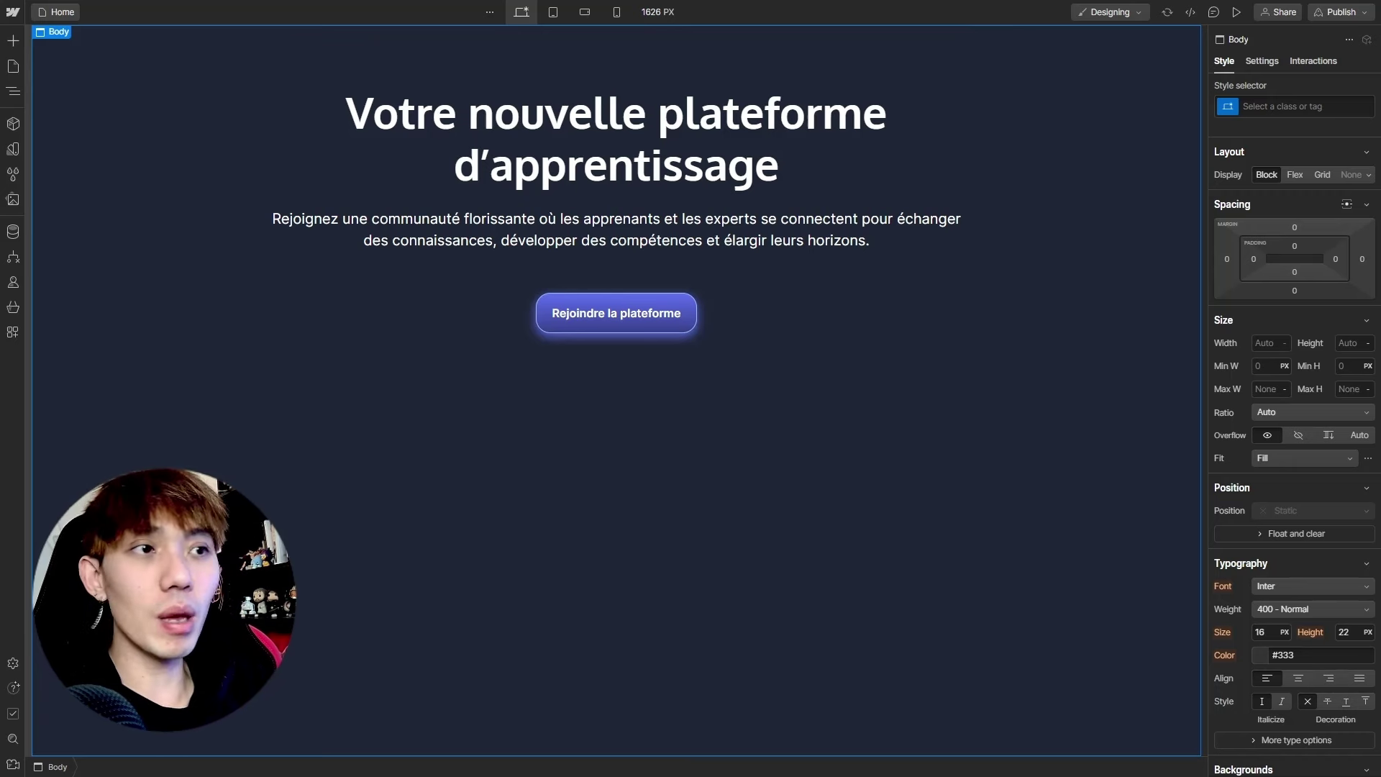
Place a Text Block above the hero heading and nest it inside a new Div Block
{"action": "key", "text": "a"}
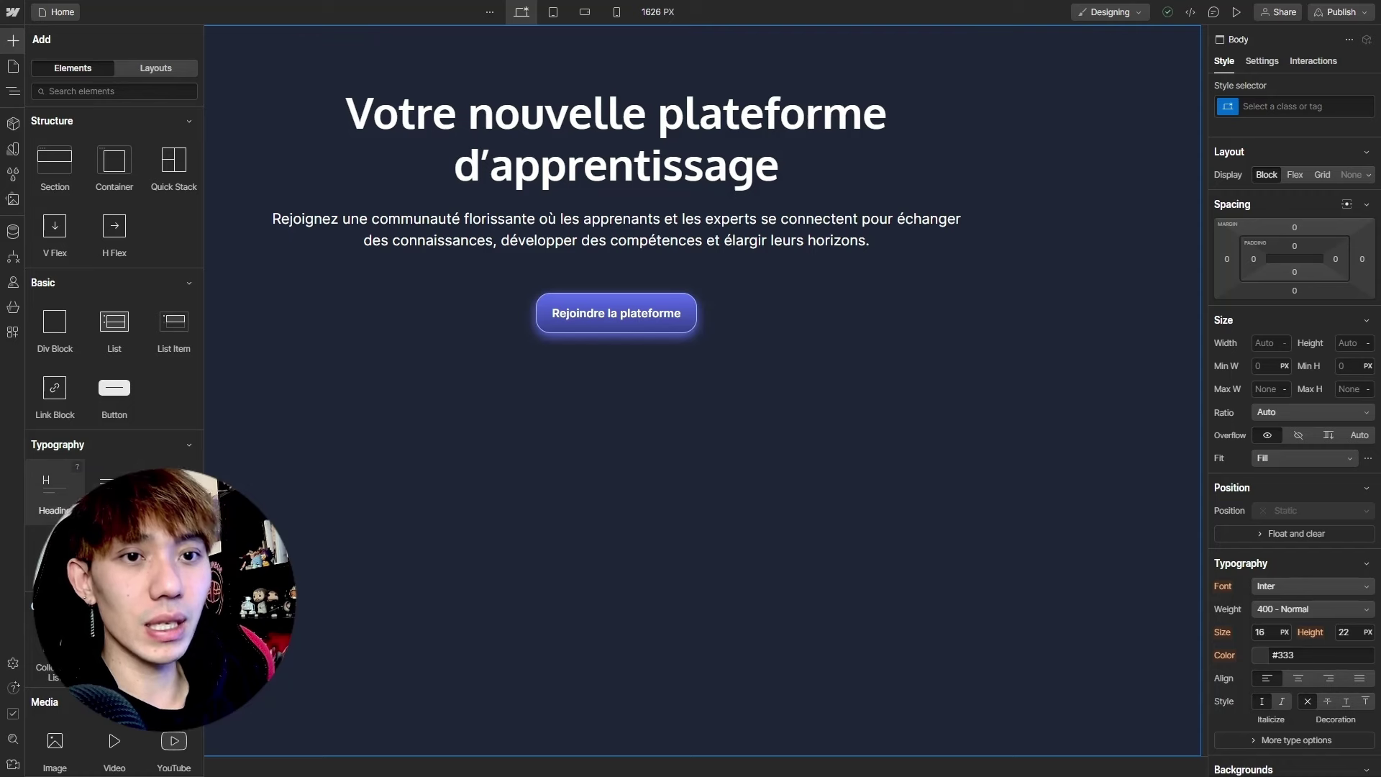
{"action": "left_click_drag", "start_coordinate": [54, 523], "coordinate": [673, 71]}
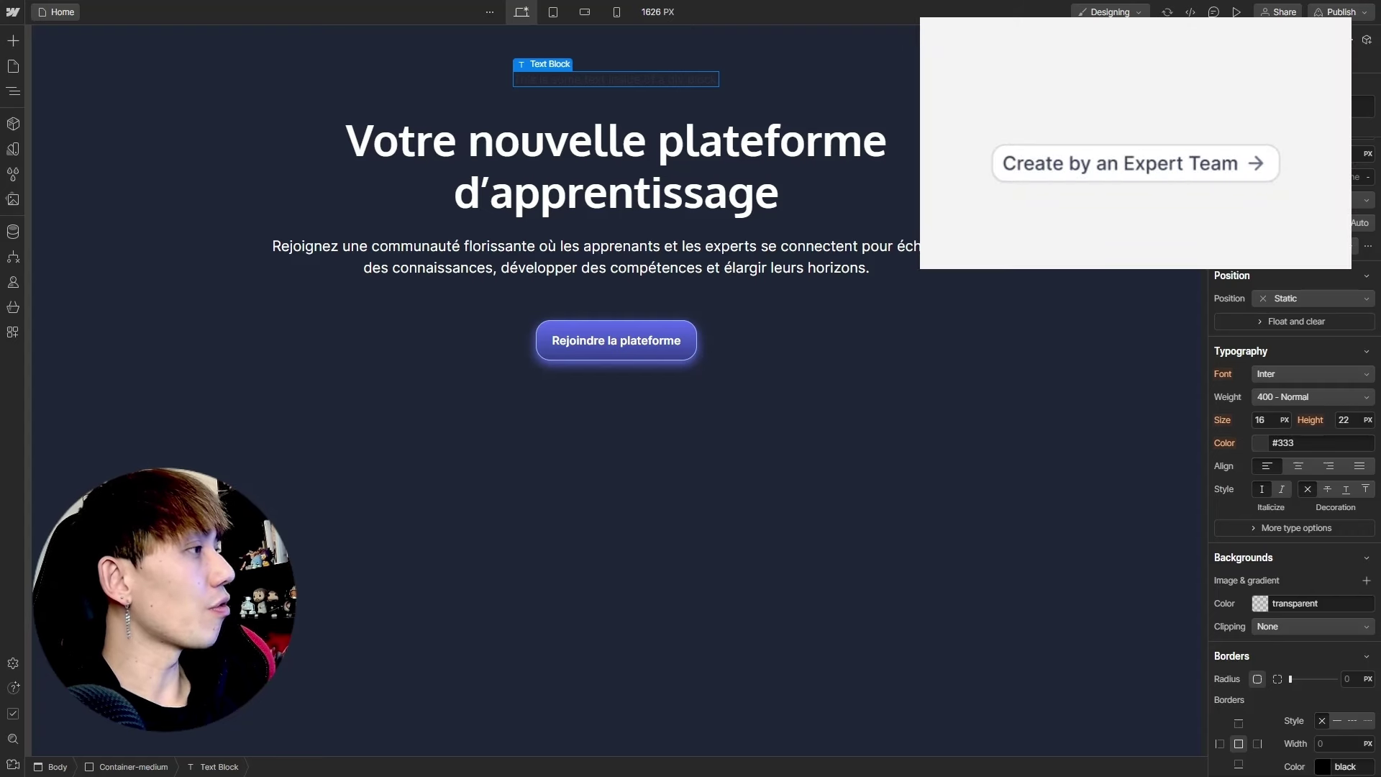
{"action": "left_click", "coordinate": [13, 40]}
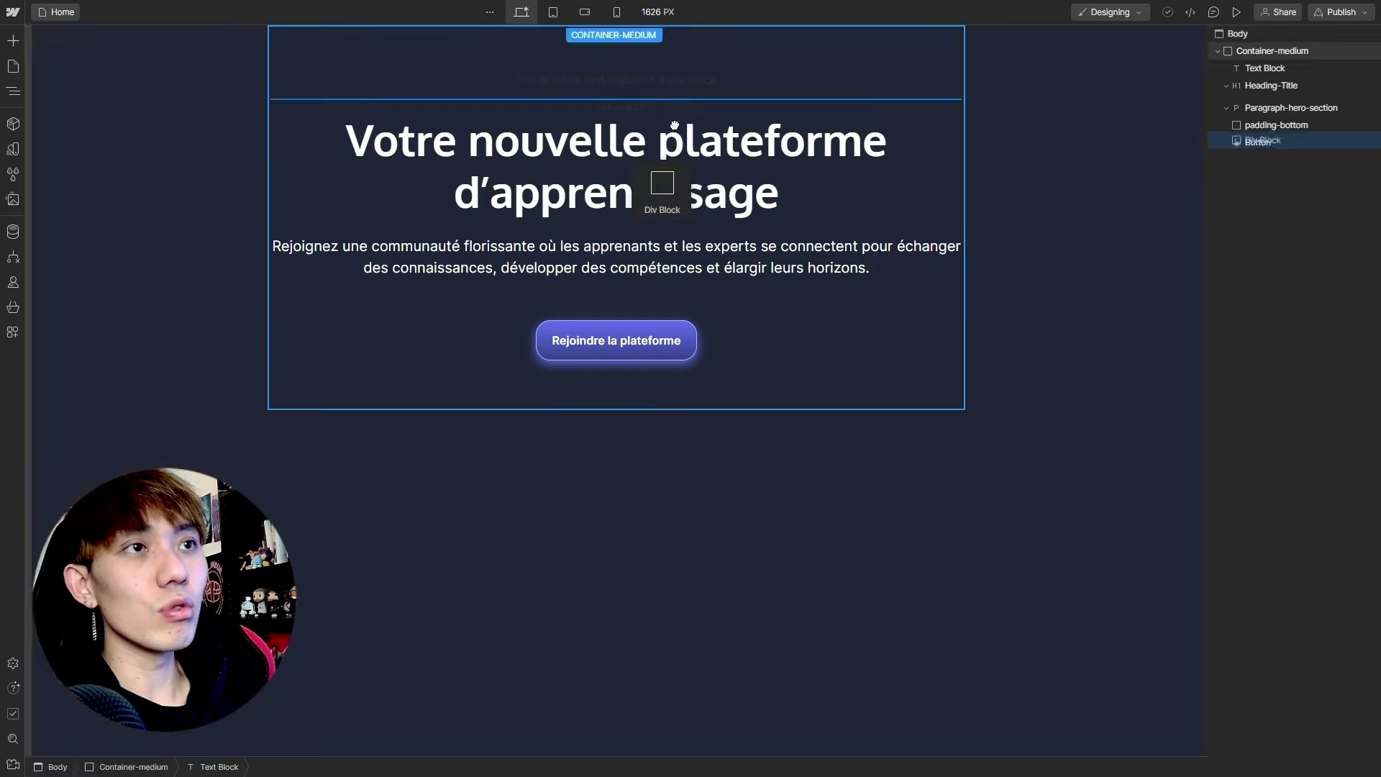
{"action": "left_click_drag", "start_coordinate": [60, 337], "coordinate": [647, 104]}
{"action": "left_click_drag", "start_coordinate": [544, 144], "coordinate": [616, 97]}
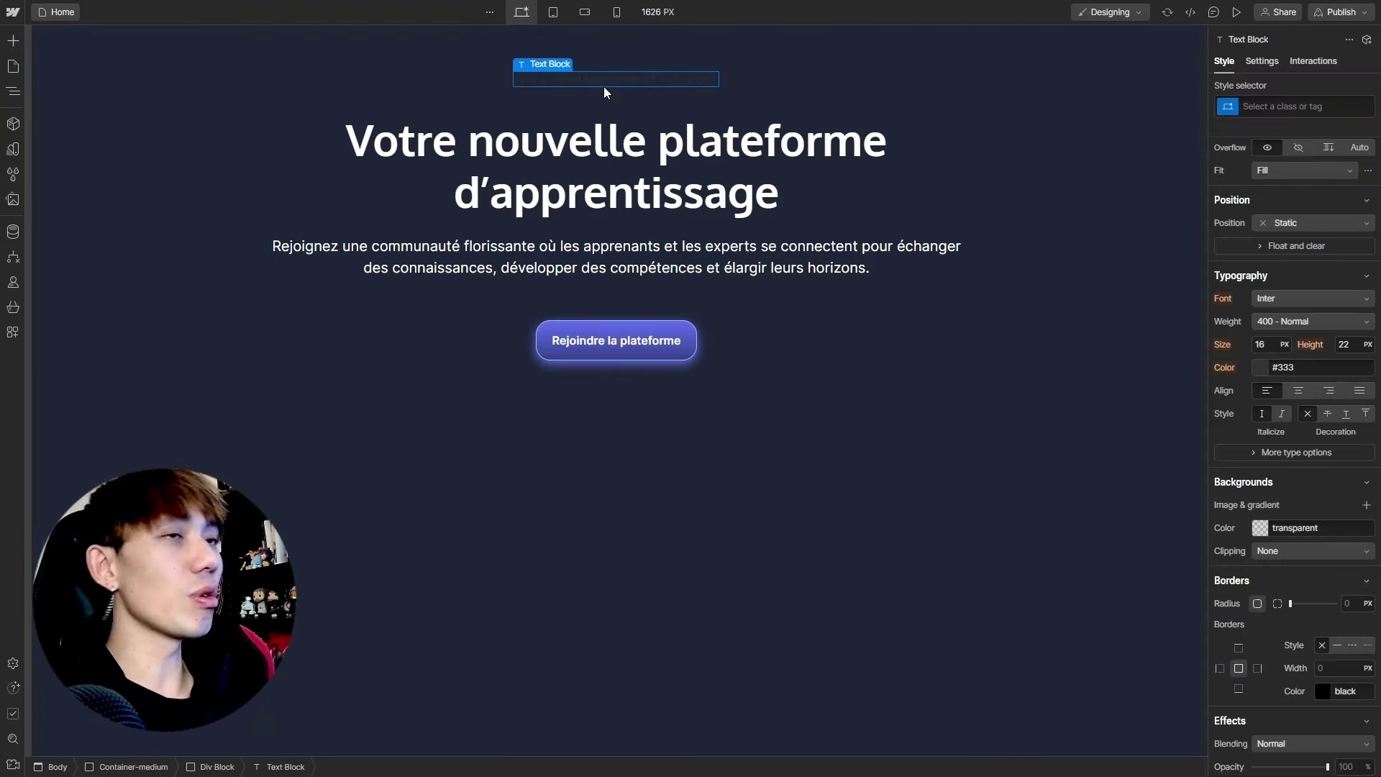
Select the new Div Block in the Navigator and create the Badge-hero-section class on it
{"action": "left_click", "coordinate": [13, 91]}
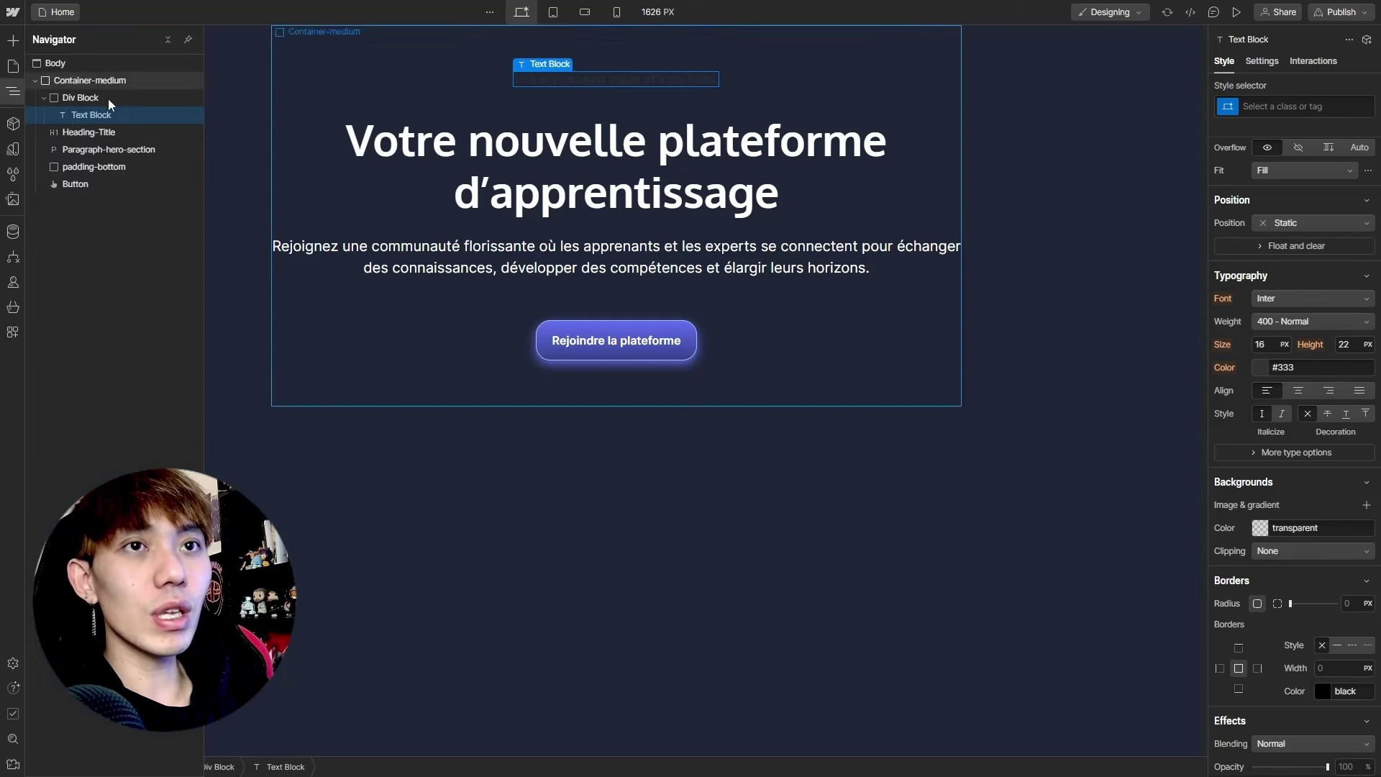
{"action": "left_click", "coordinate": [93, 99]}
{"action": "left_click", "coordinate": [1279, 106]}
{"action": "type", "text": "Badge-"}
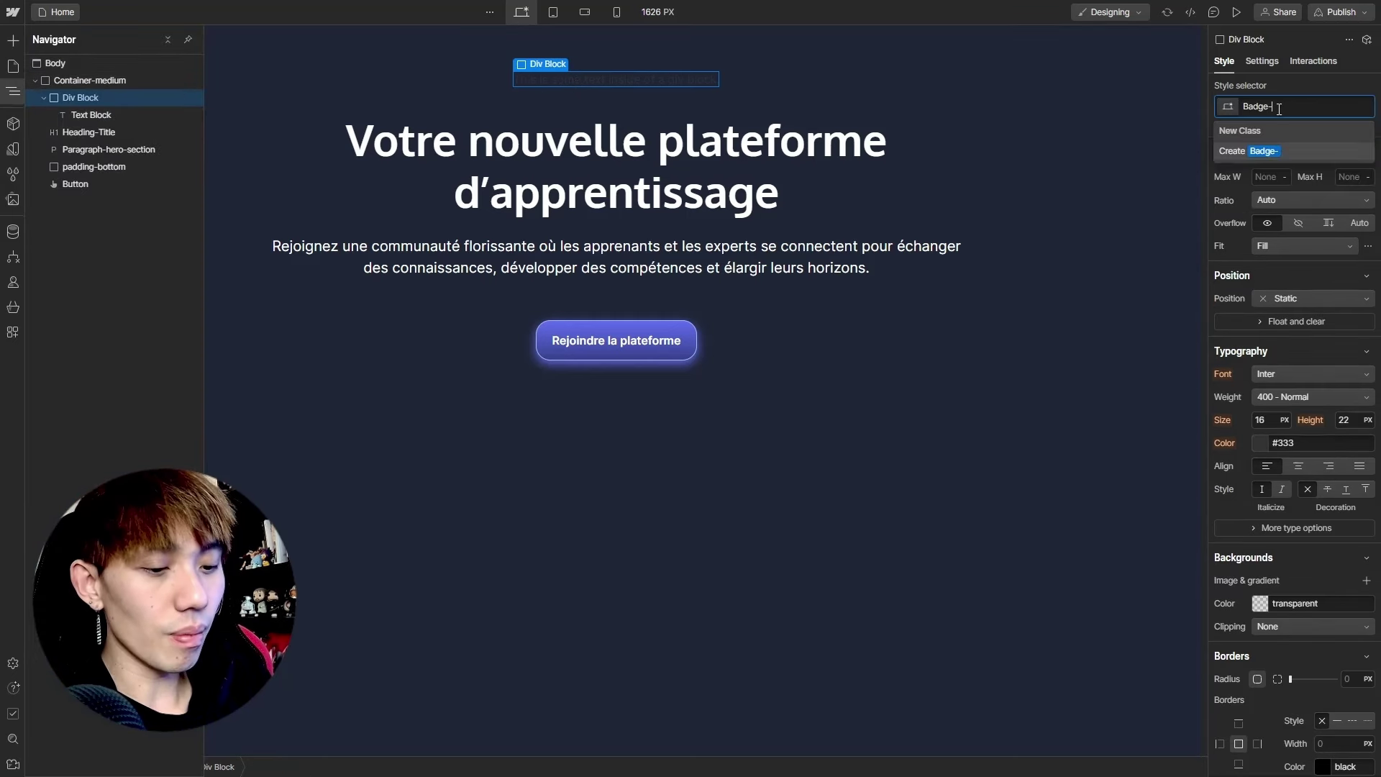
{"action": "type", "text": "hero-section"}
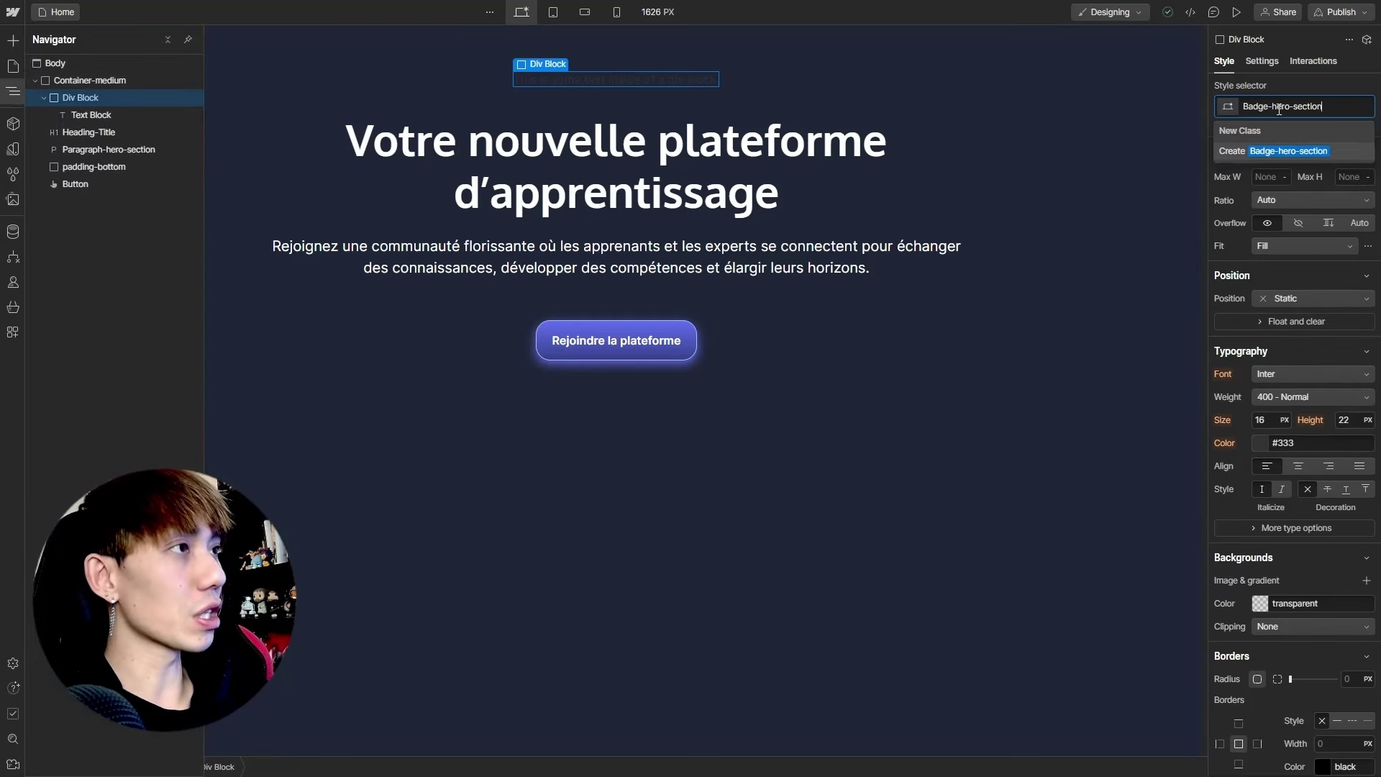
{"action": "key", "text": "Return"}
{"action": "left_click", "coordinate": [88, 115]}
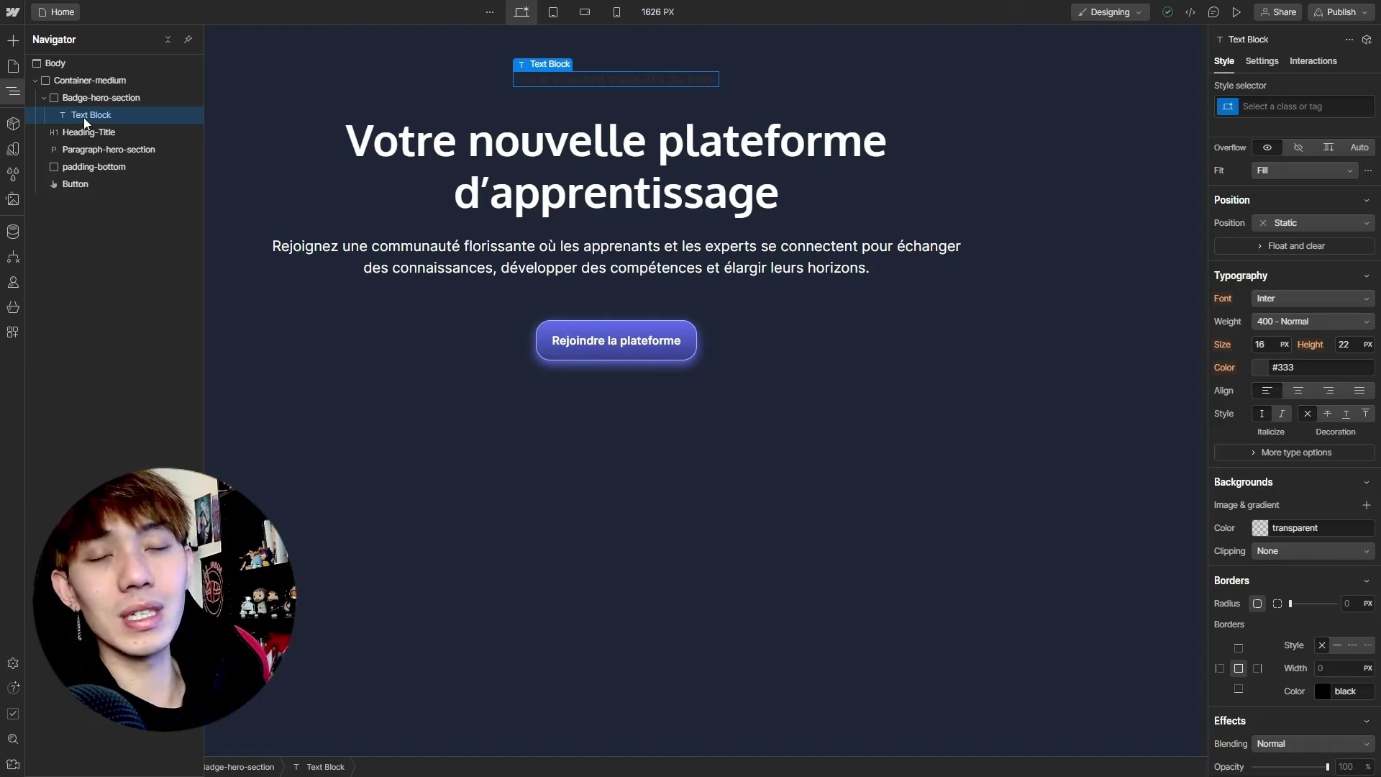
Give the Badge-hero-section wrapper a white background and a corner radius of 10
{"action": "left_click", "coordinate": [94, 98]}
{"action": "left_click", "coordinate": [1261, 609]}
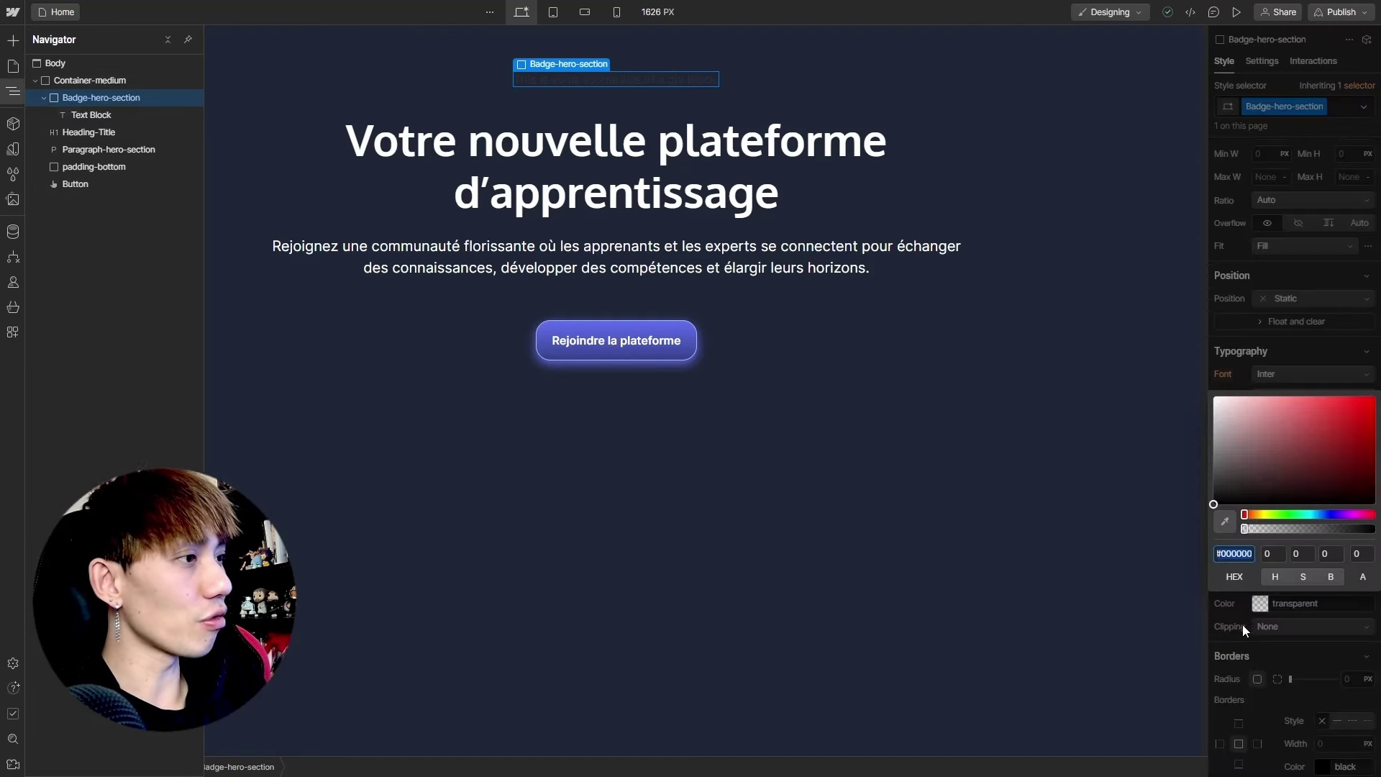
{"action": "left_click_drag", "start_coordinate": [1223, 402], "coordinate": [1122, 358]}
{"action": "scroll", "coordinate": [1313, 577], "scroll_direction": "down", "scroll_amount": 1}
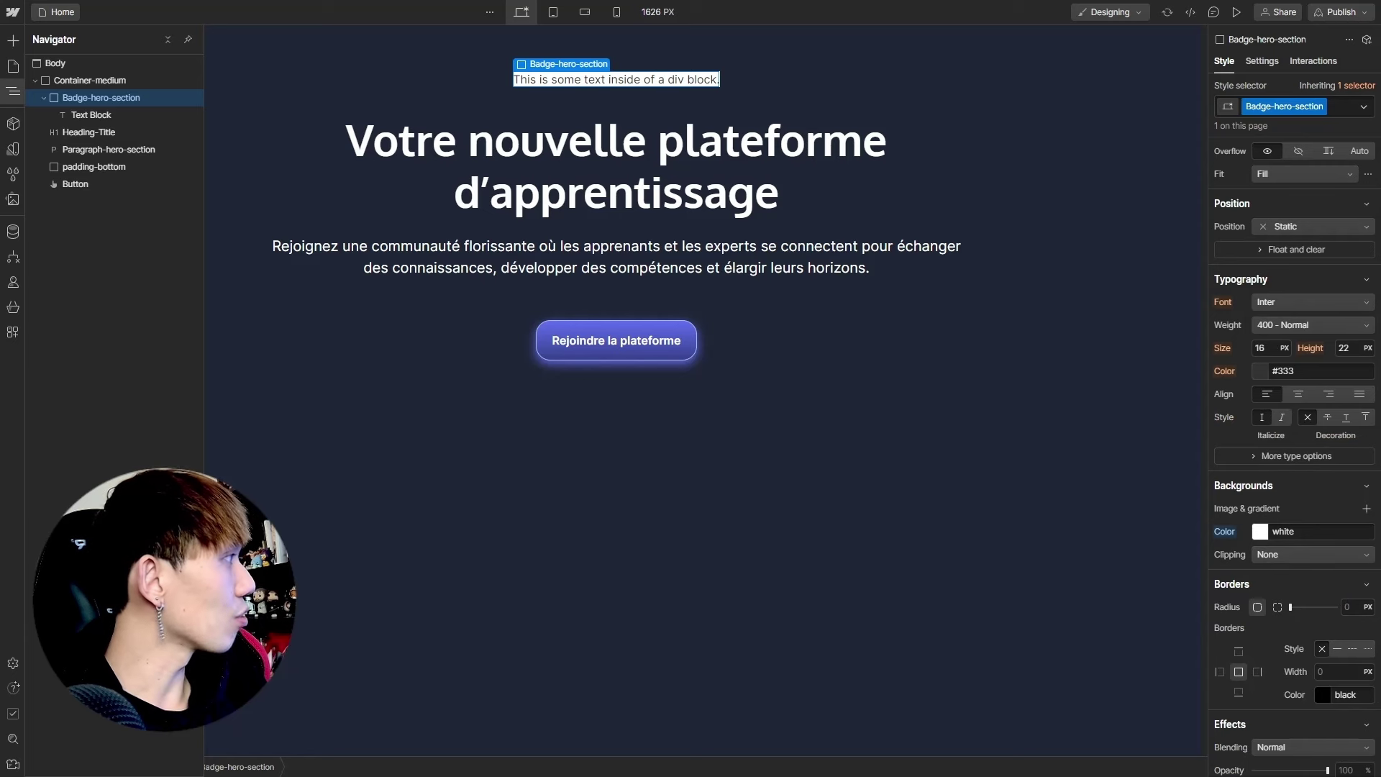
{"action": "left_click", "coordinate": [1355, 608]}
{"action": "type", "text": "10"}
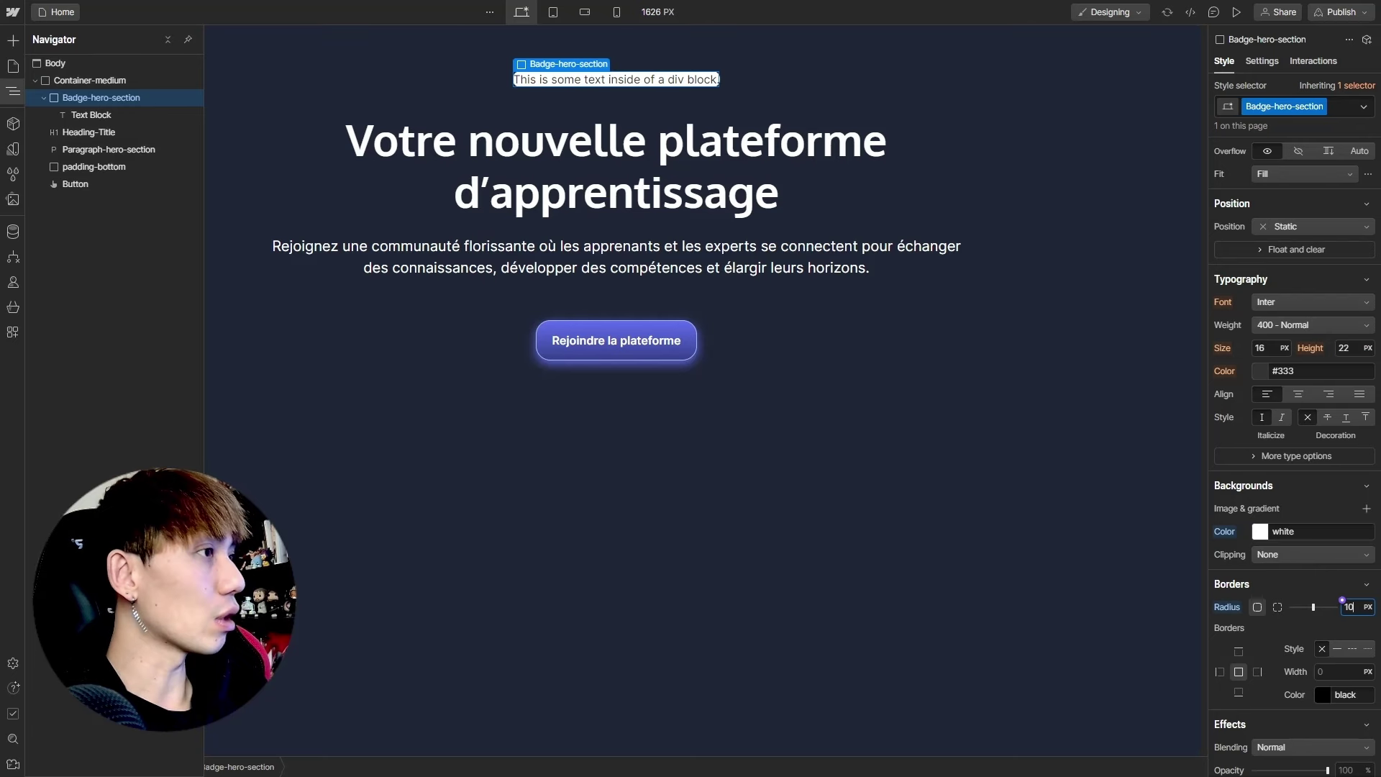
{"action": "scroll", "coordinate": [1295, 388], "scroll_direction": "up", "scroll_amount": 5}
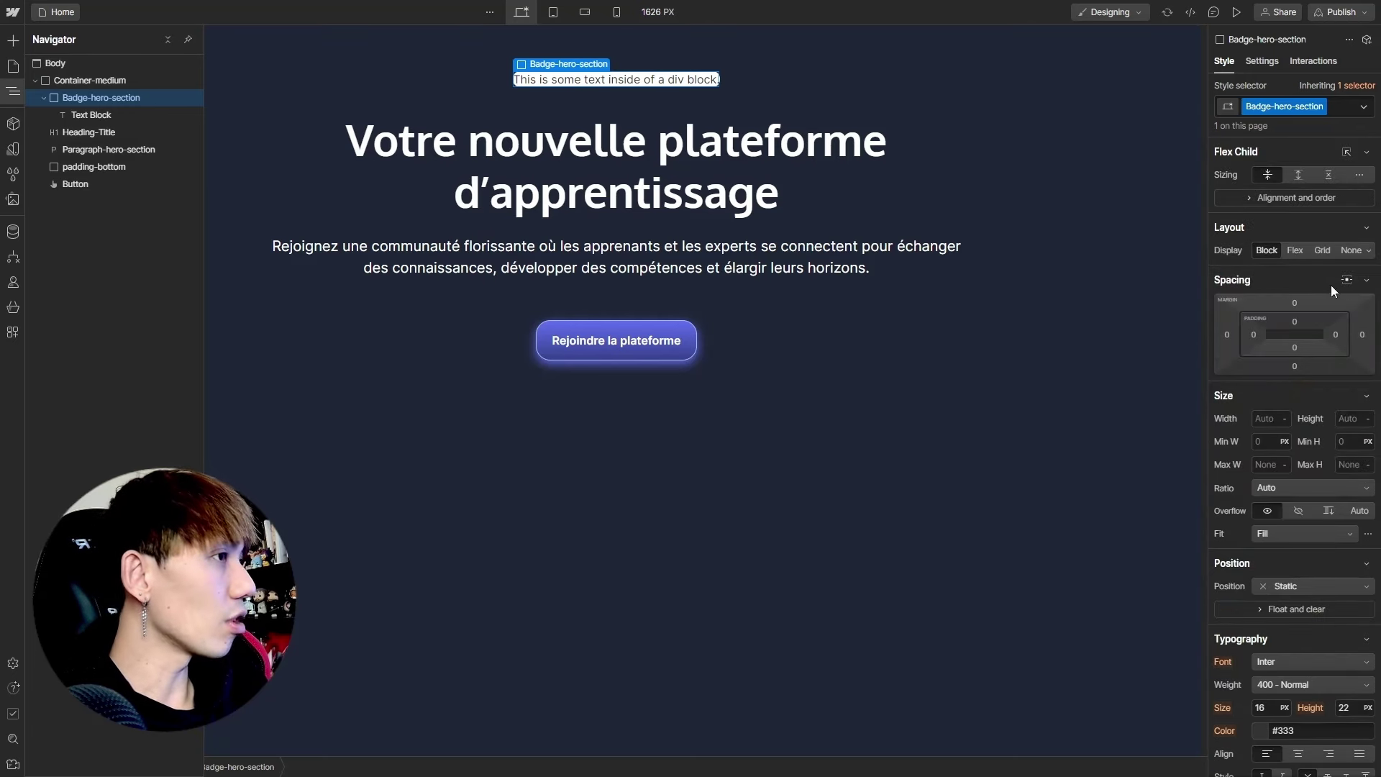
Set the badge's left and right padding to 10 px, then undo a recent change
{"action": "left_click", "coordinate": [1251, 335]}
{"action": "type", "text": "10"}
{"action": "key", "text": "Return"}
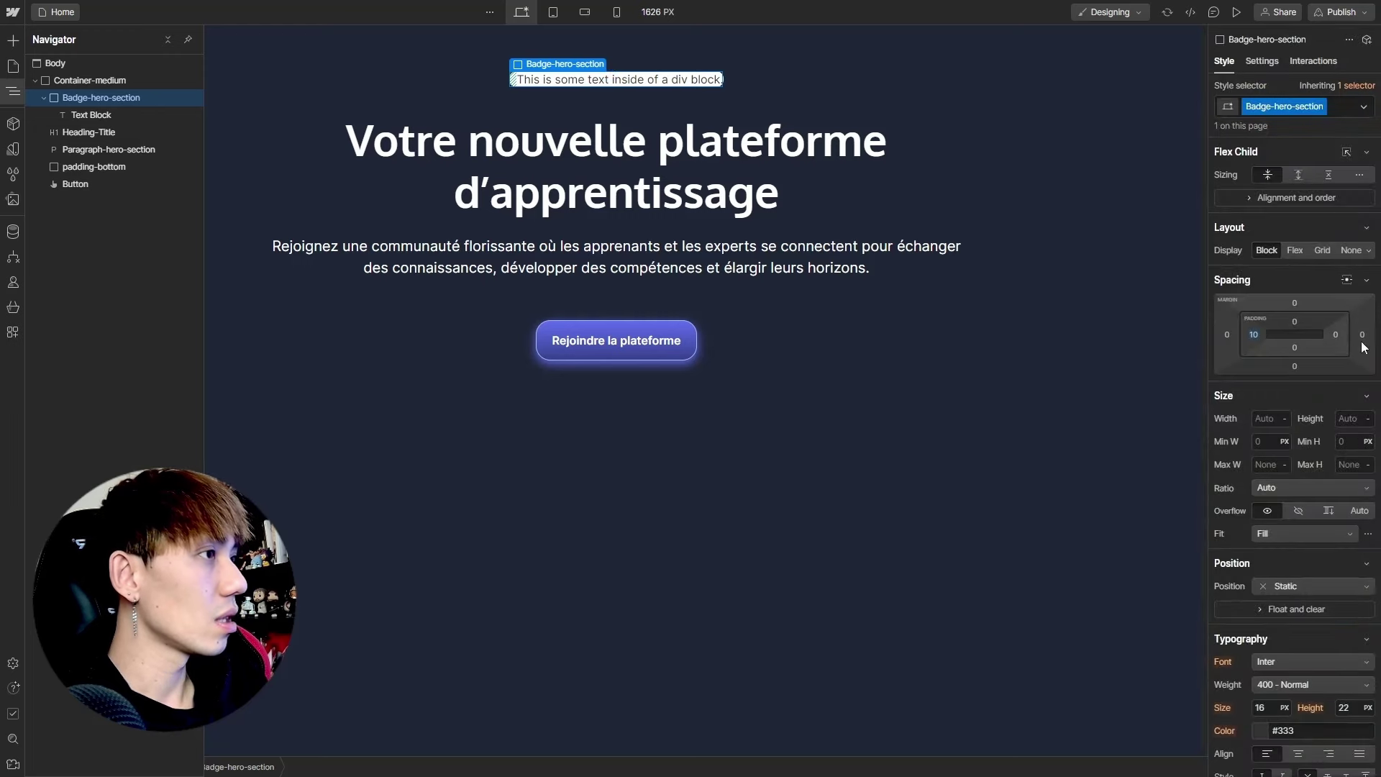
{"action": "left_click", "coordinate": [1335, 335]}
{"action": "type", "text": "10"}
{"action": "key", "text": "Return"}
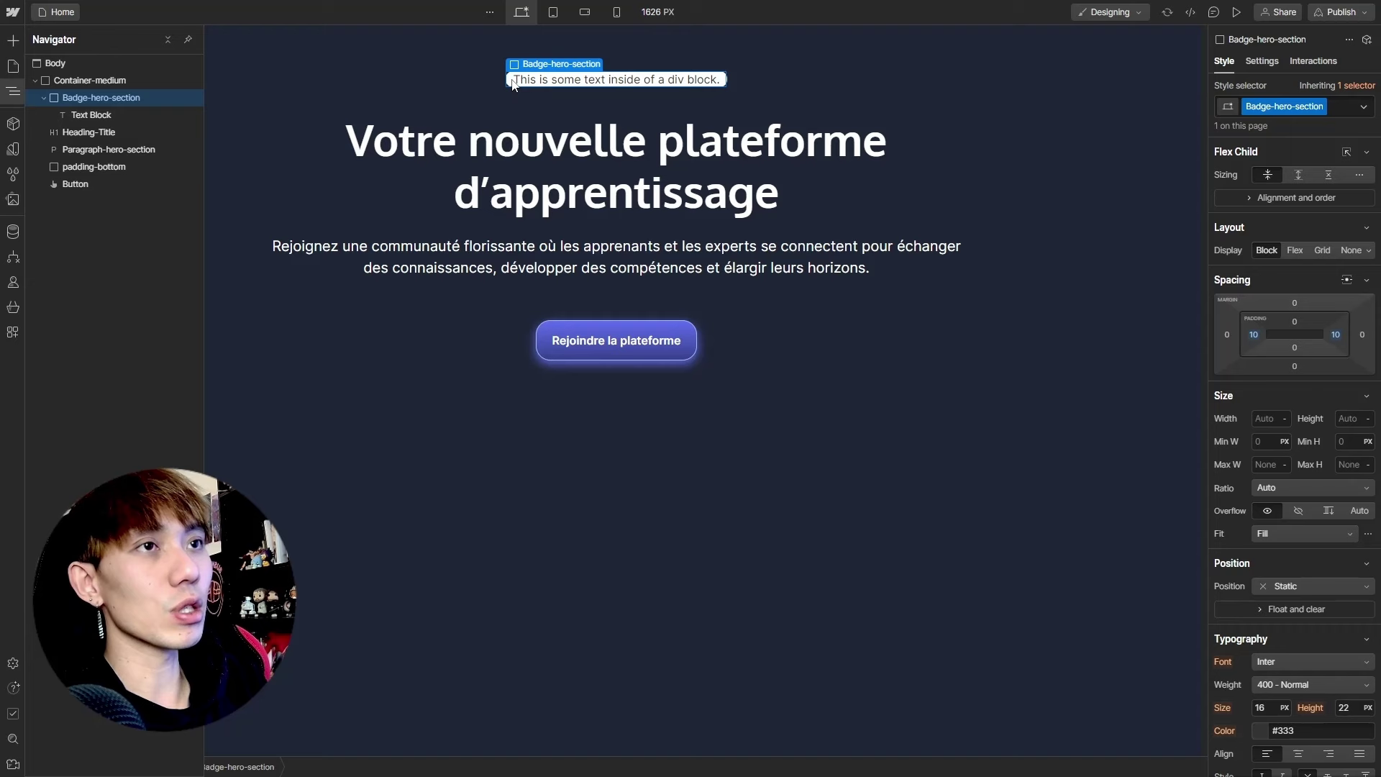
{"action": "key", "text": "ctrl+z"}
{"action": "key", "text": "ctrl+z"}
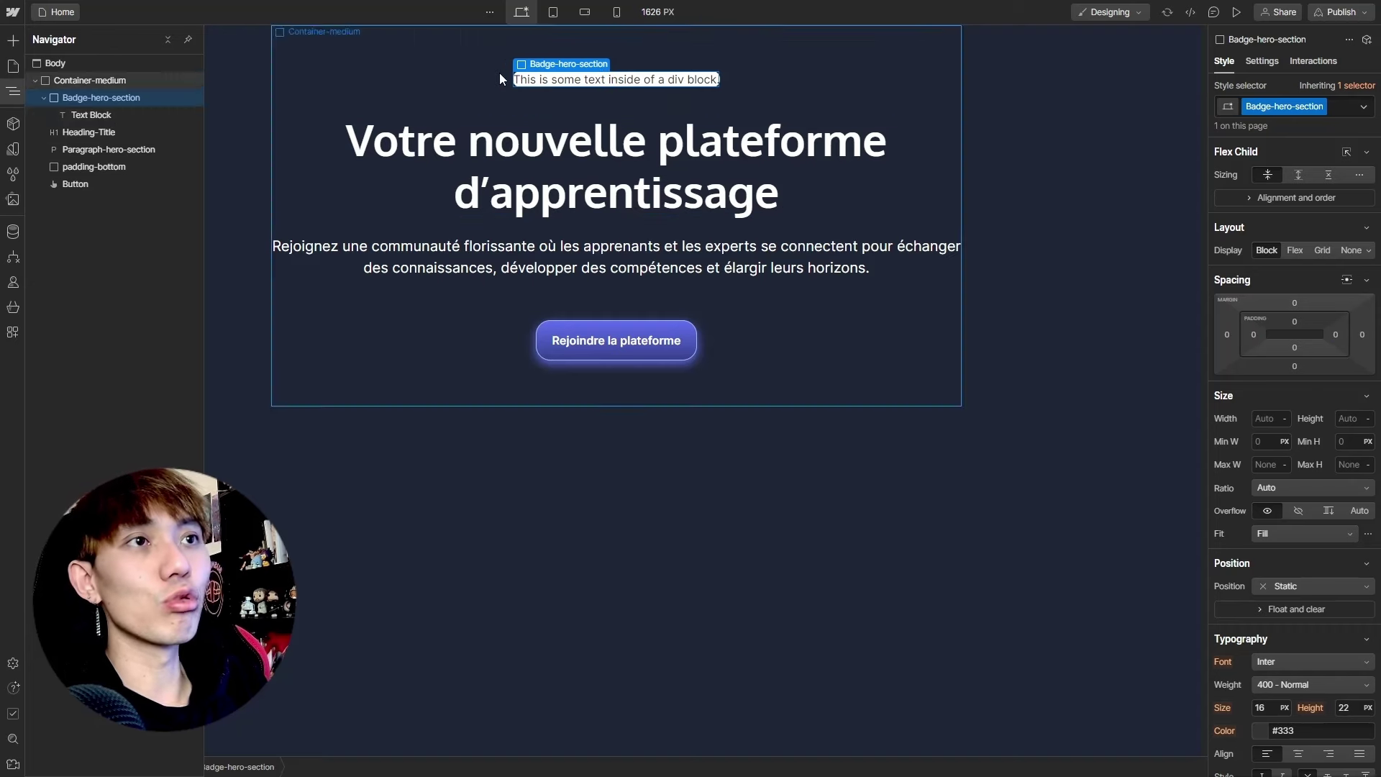
{"action": "key", "text": "z"}
Reselect the badge wrapper and set its top and bottom padding to 4 px
{"action": "left_click", "coordinate": [558, 106]}
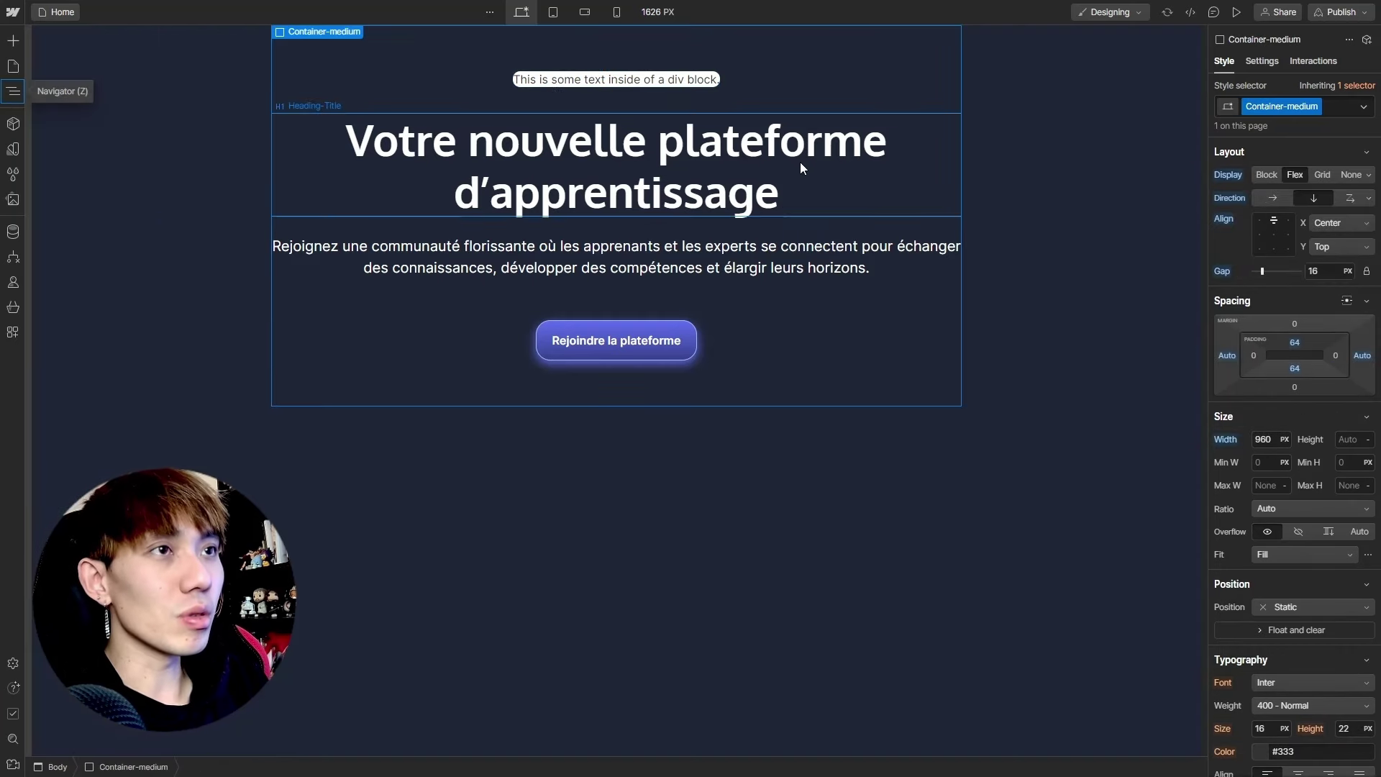
{"action": "left_click", "coordinate": [1066, 167]}
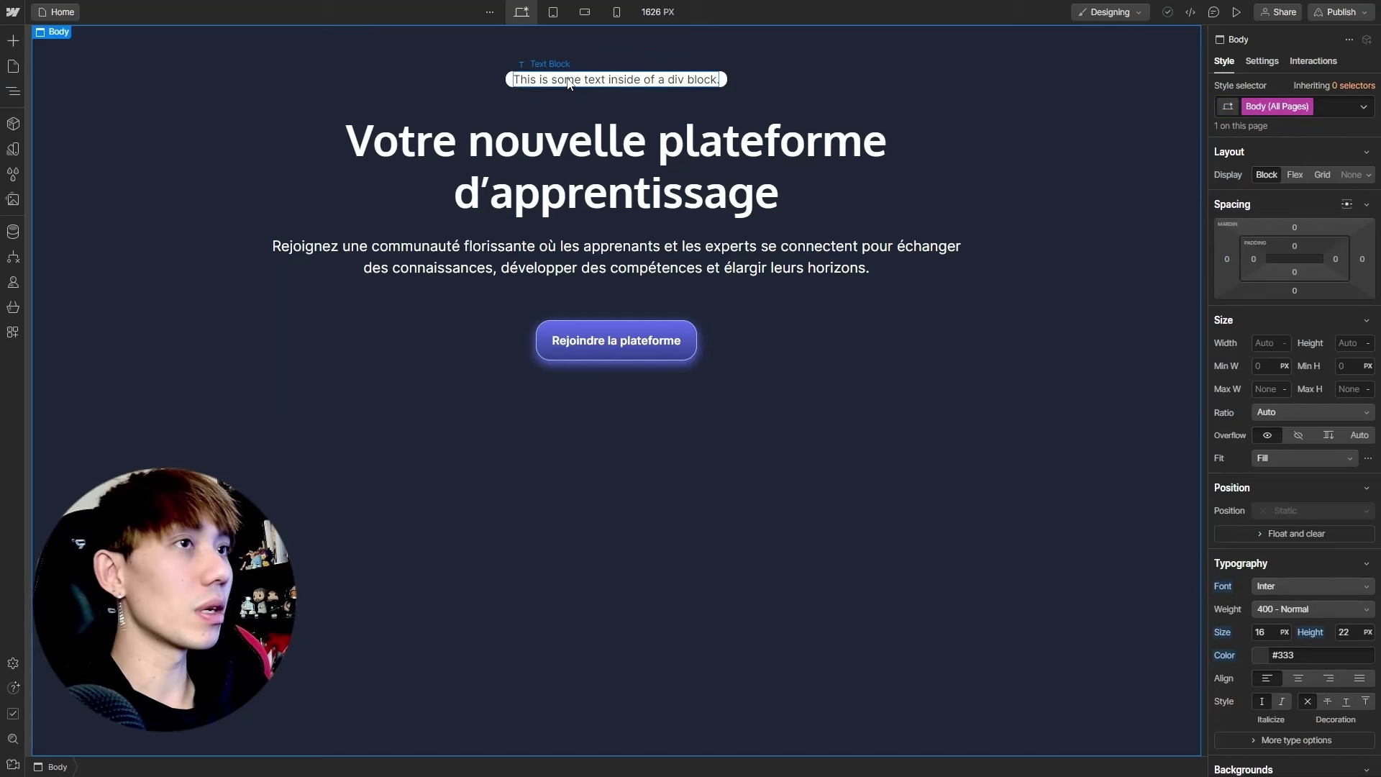
{"action": "left_click", "coordinate": [509, 79]}
{"action": "left_click", "coordinate": [1292, 322]}
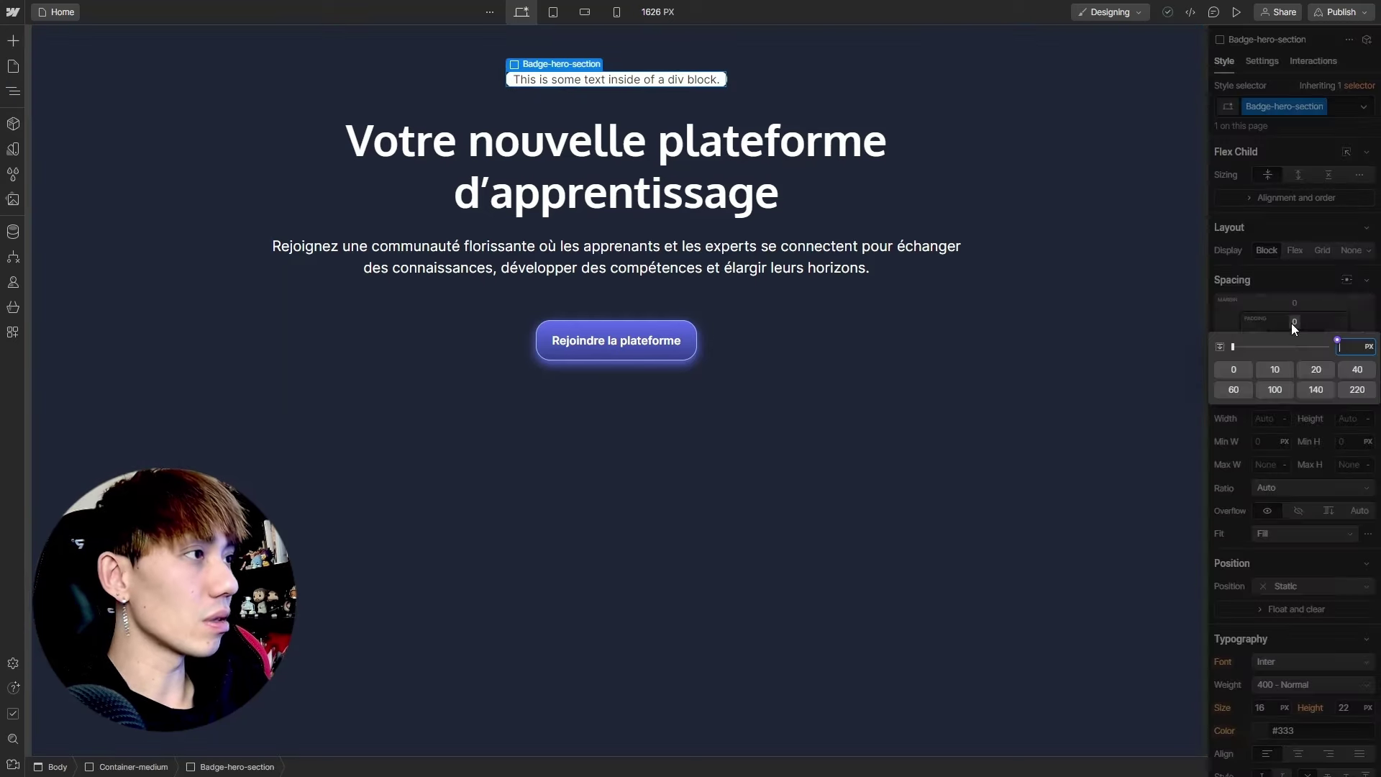
{"action": "type", "text": "4"}
{"action": "key", "text": "Return"}
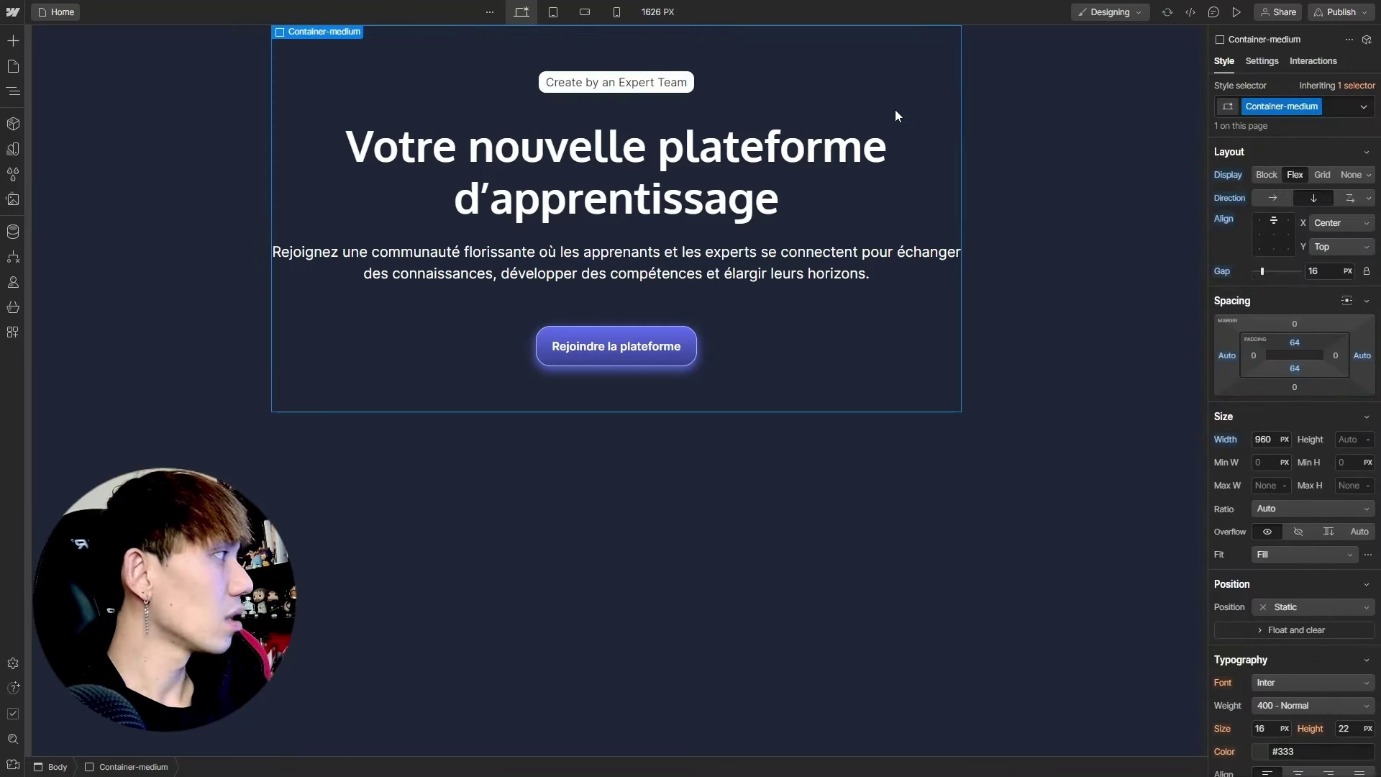
Make the badge text 500 Medium in the colour #344054
{"action": "left_click", "coordinate": [540, 81]}
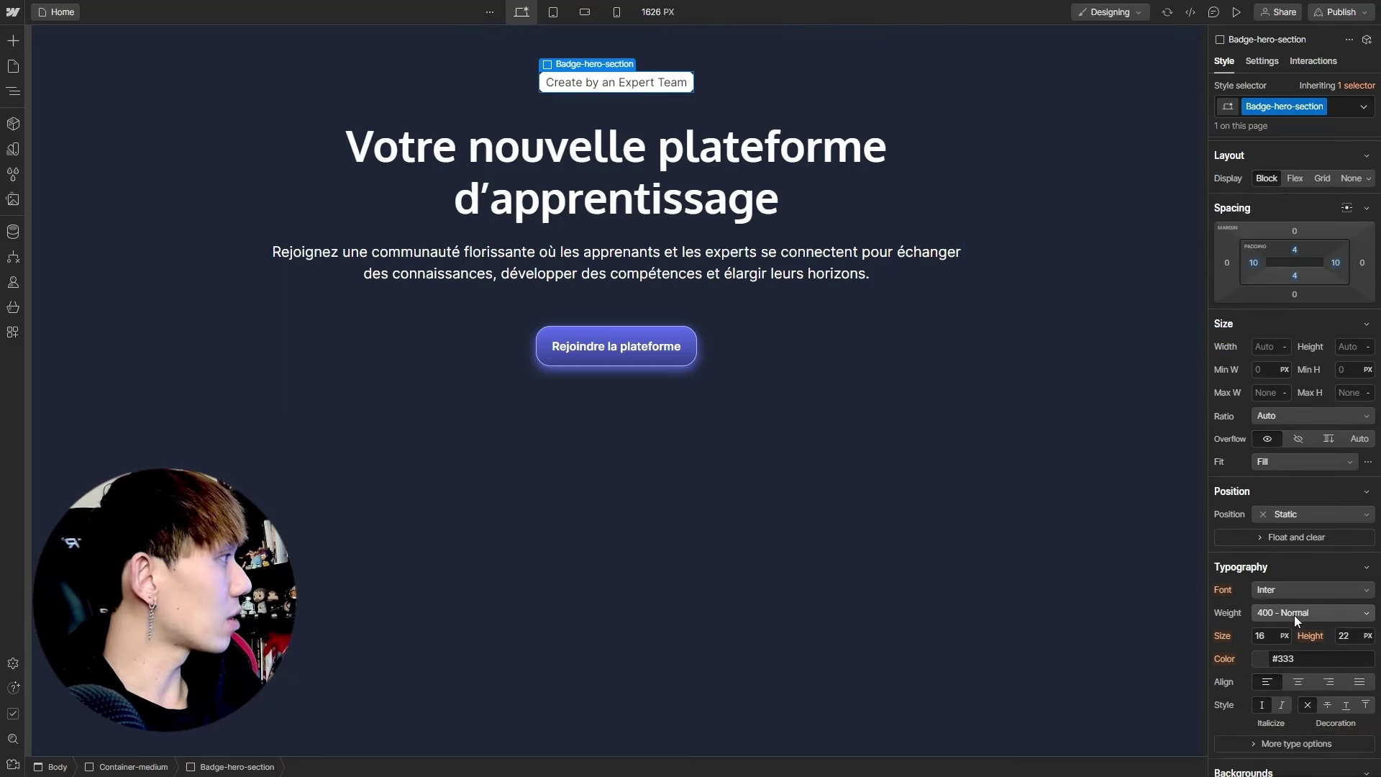
{"action": "left_click", "coordinate": [1293, 613]}
{"action": "left_click", "coordinate": [1276, 631]}
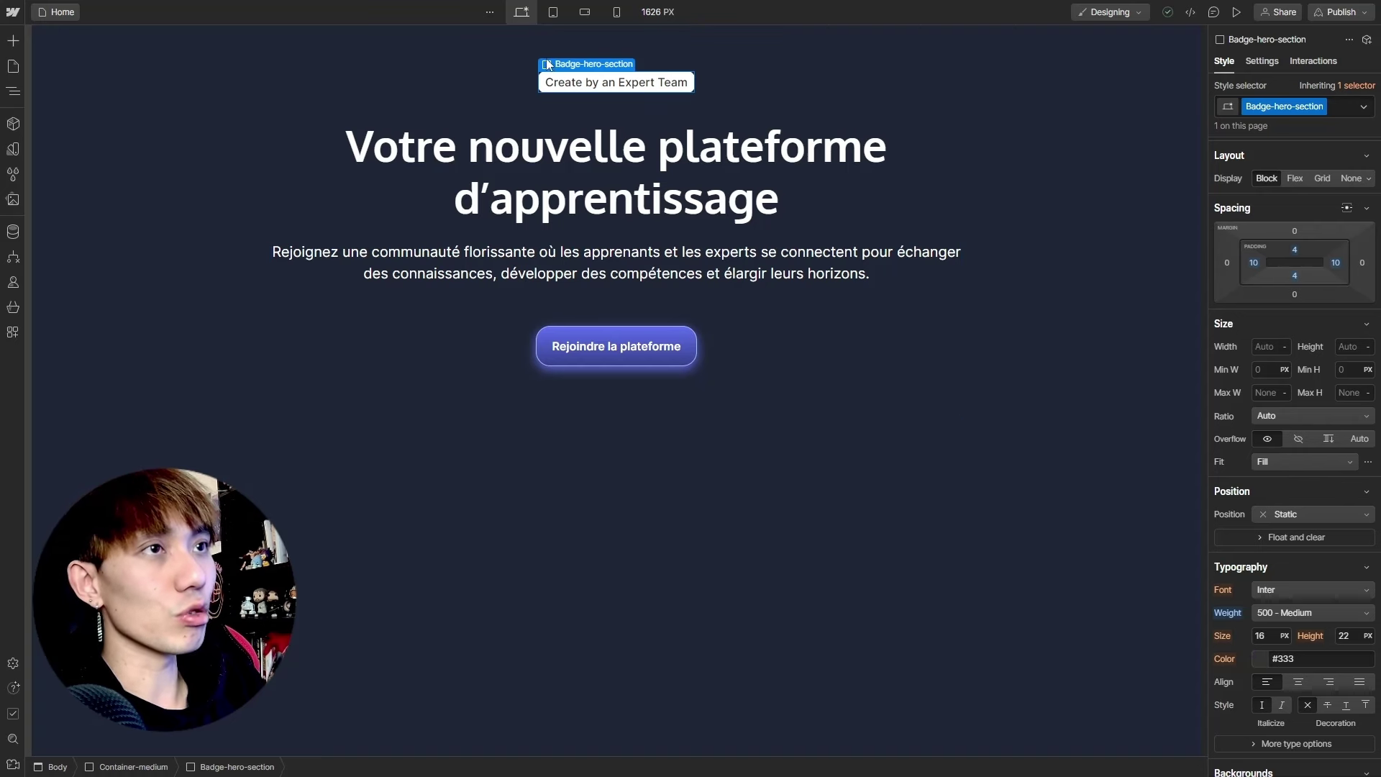
{"action": "left_click", "coordinate": [1320, 657]}
{"action": "type", "text": "344054"}
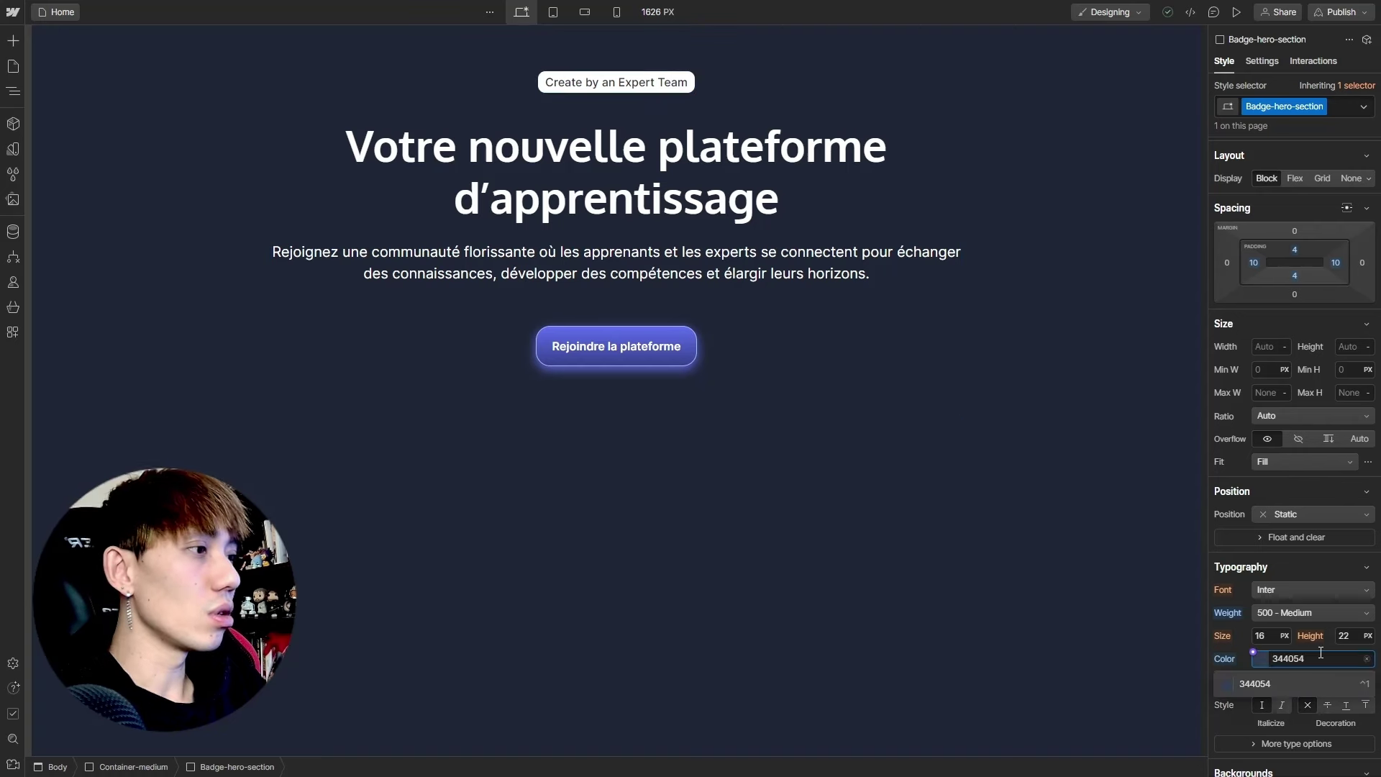
{"action": "key", "text": "Return"}
Drag an Image element into the badge beside its text block
{"action": "left_click", "coordinate": [617, 82]}
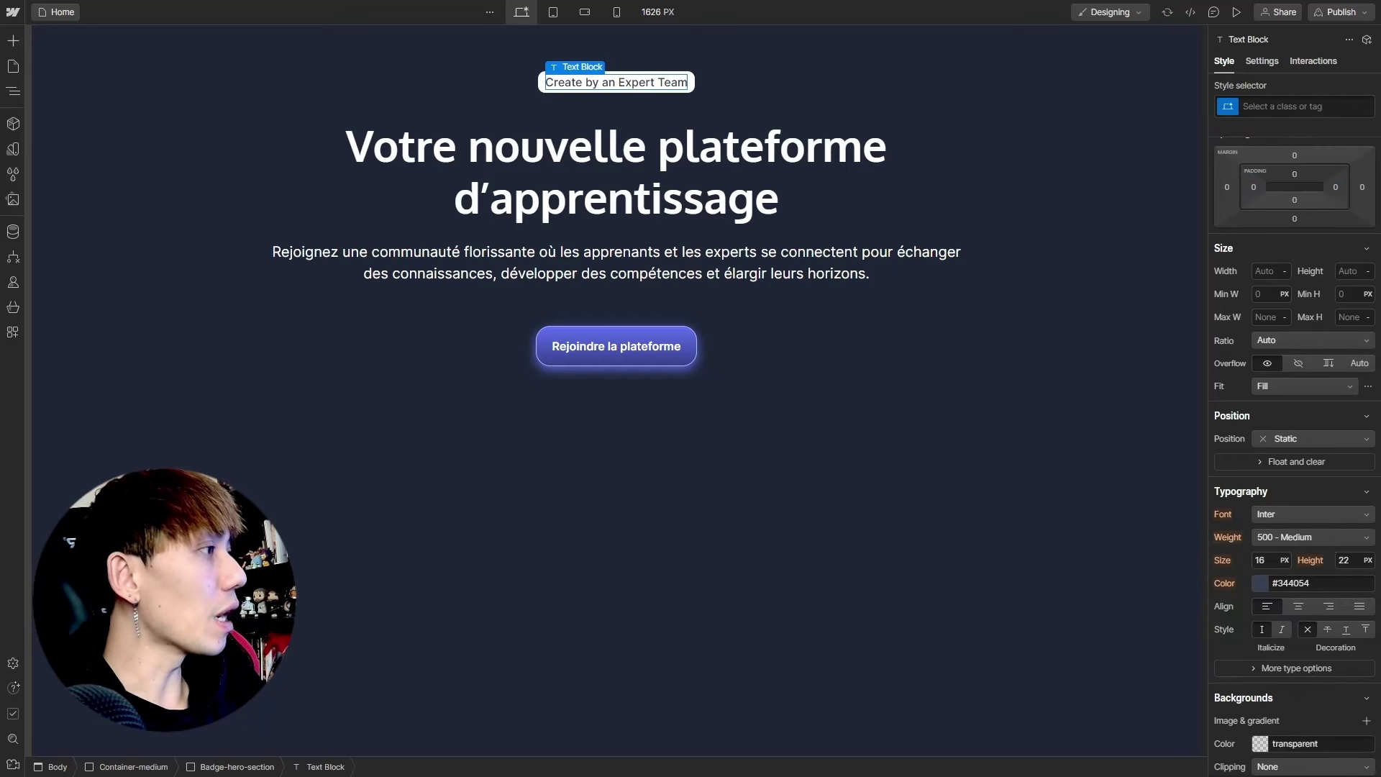
{"action": "left_click", "coordinate": [13, 43]}
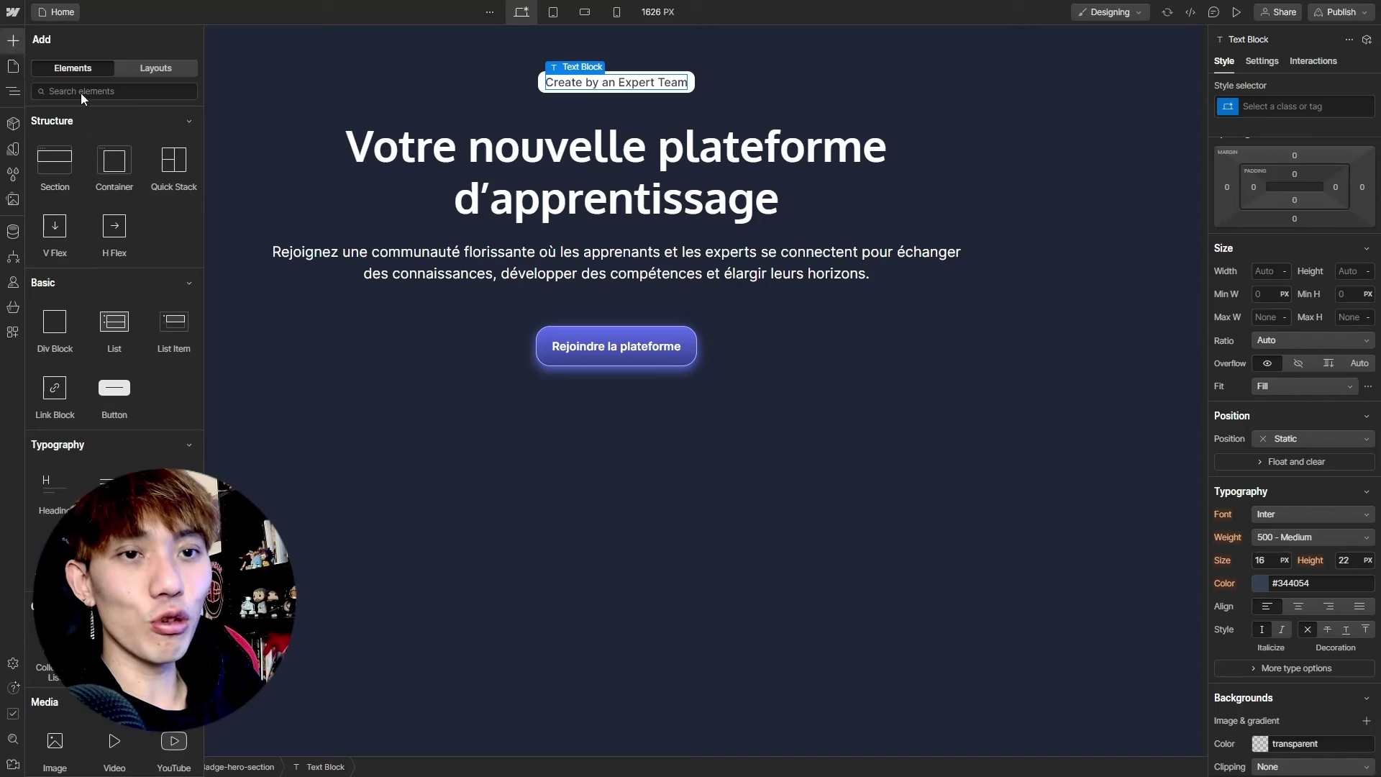
{"action": "scroll", "coordinate": [115, 288], "scroll_direction": "down", "scroll_amount": 2}
{"action": "scroll", "coordinate": [79, 411], "scroll_direction": "down", "scroll_amount": 3}
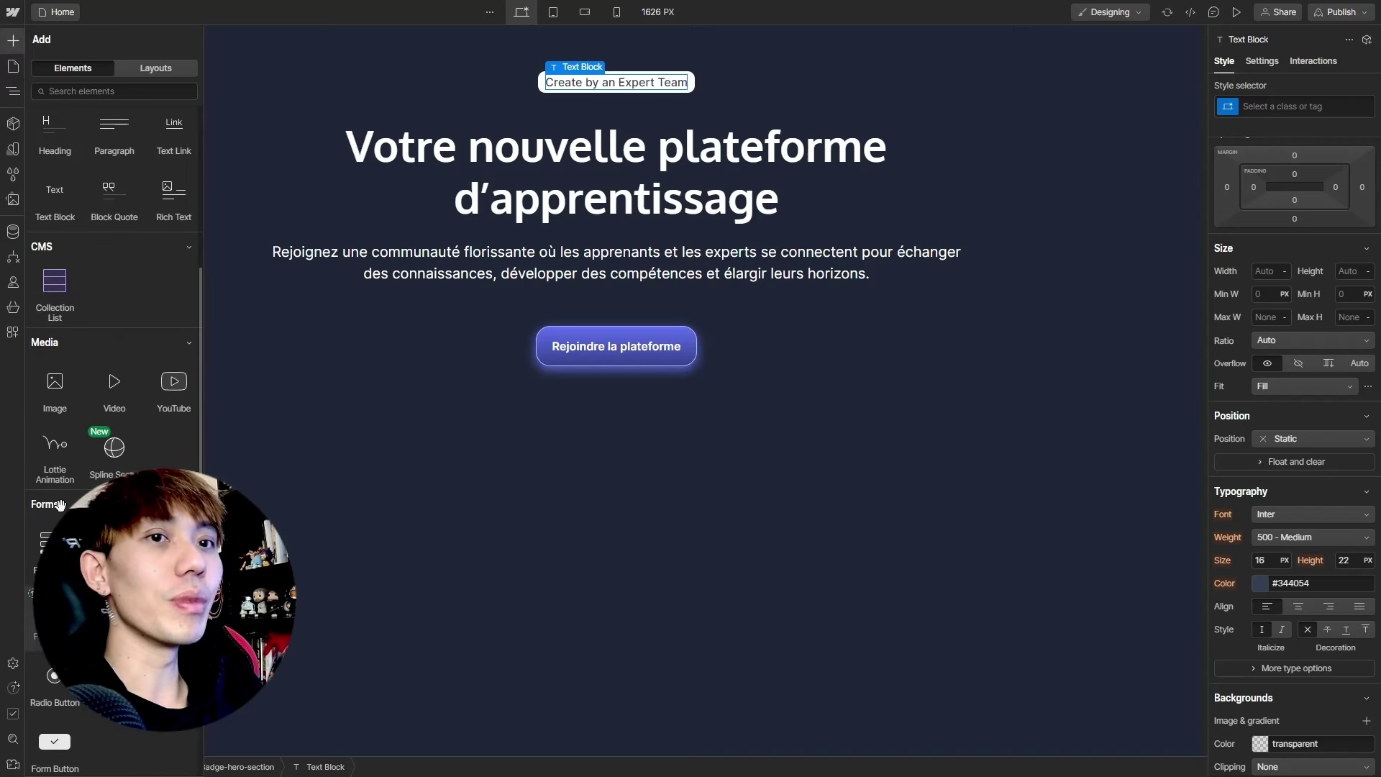
{"action": "scroll", "coordinate": [79, 411], "scroll_direction": "down", "scroll_amount": 2}
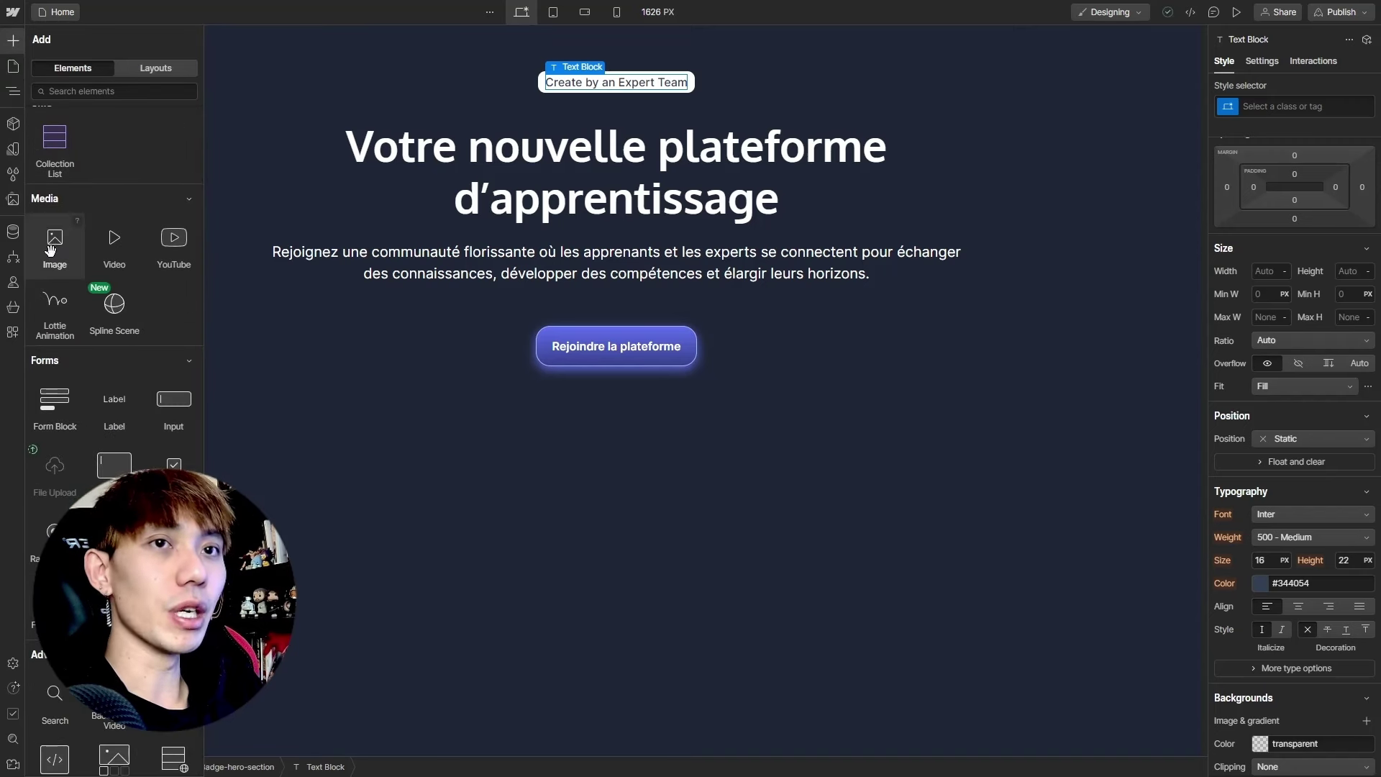
{"action": "left_click_drag", "start_coordinate": [54, 244], "coordinate": [690, 77]}
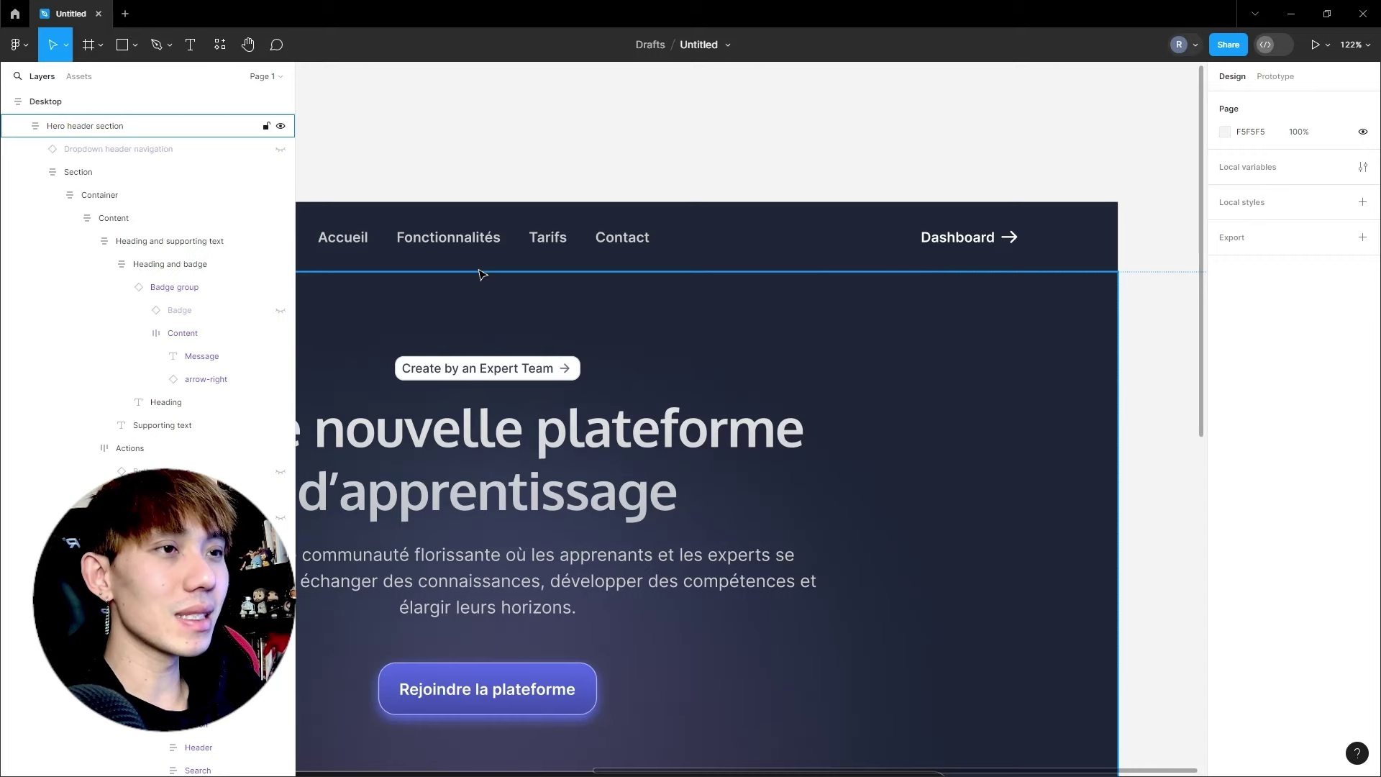
Select the badge's arrow-right icon layer in Figma
{"action": "left_click", "coordinate": [566, 373], "text": "ctrl"}
{"action": "mouse_move", "coordinate": [205, 378]}
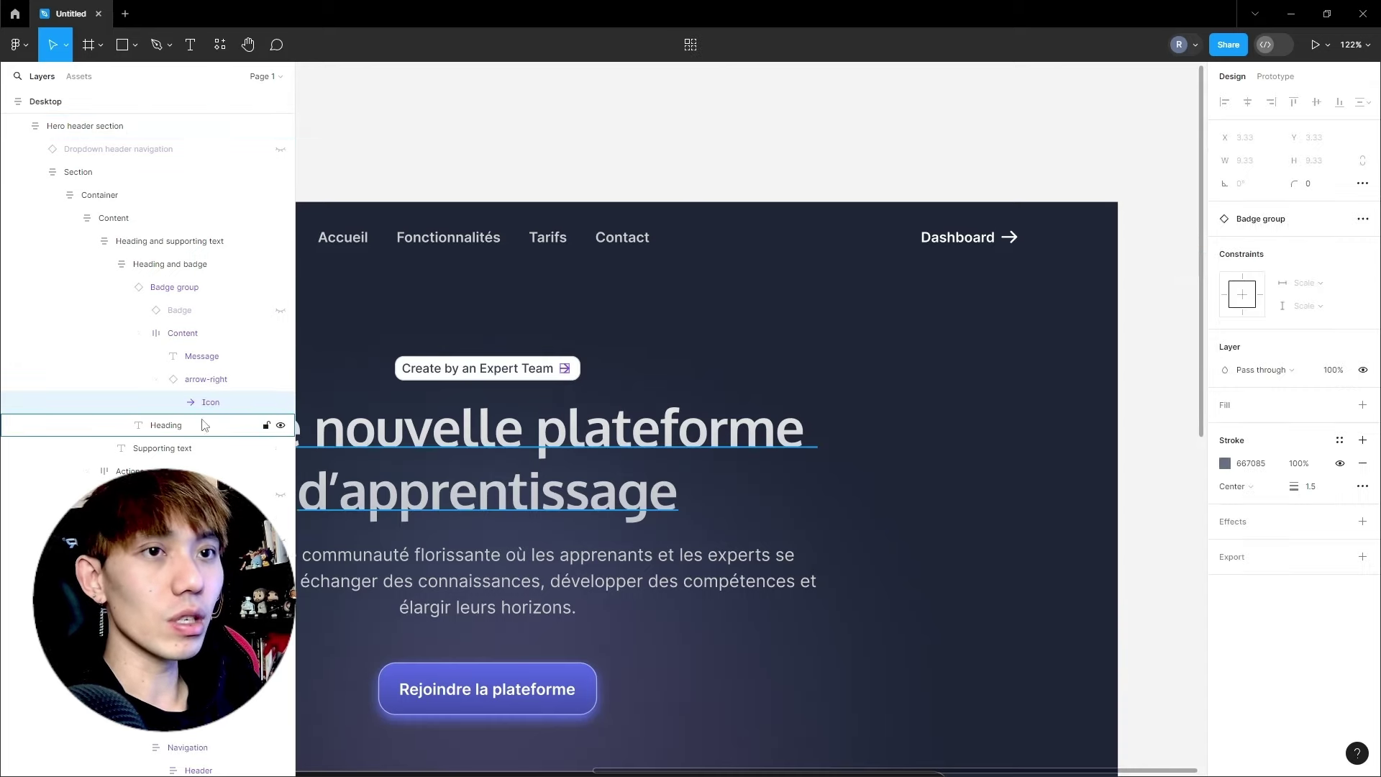
{"action": "left_click", "coordinate": [195, 384]}
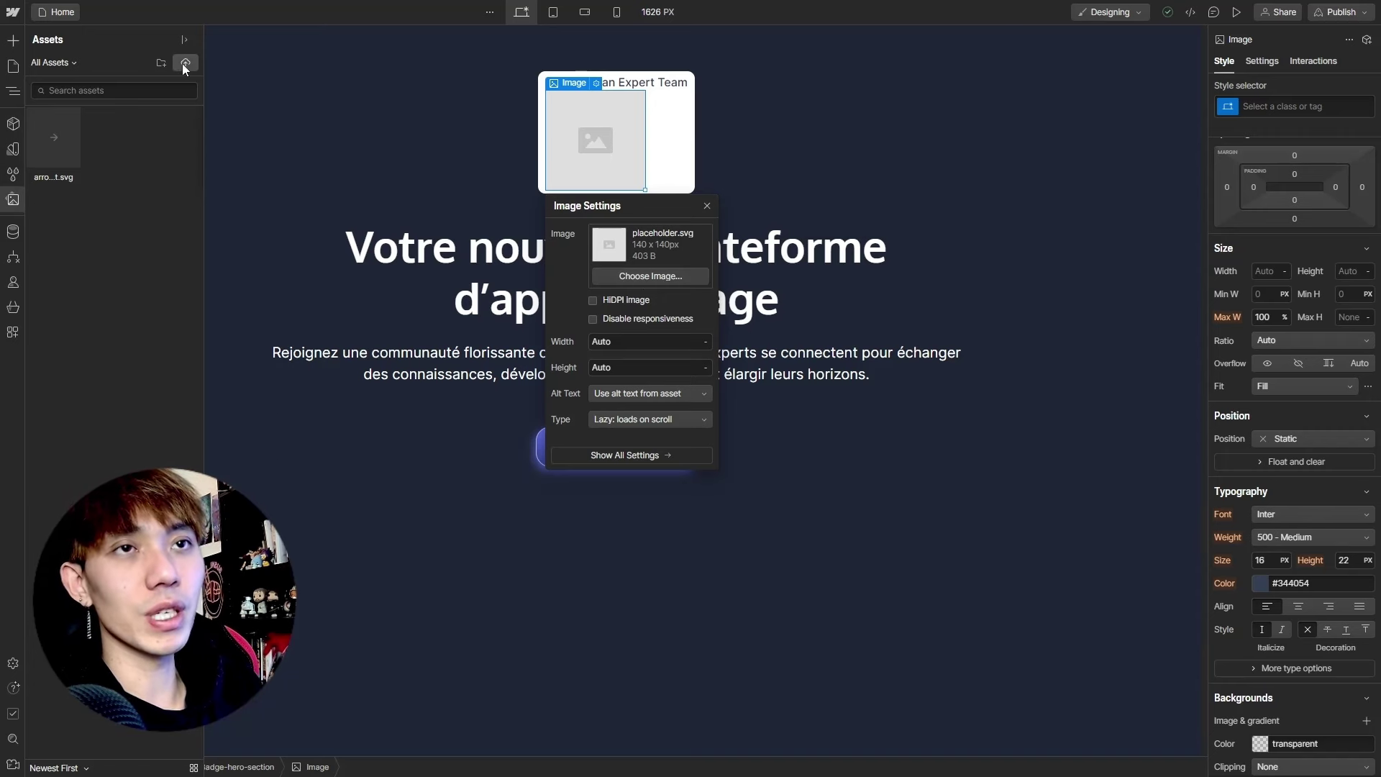
Set the badge image to the arrow-right.svg asset and close Image Settings
{"action": "left_click", "coordinate": [46, 140]}
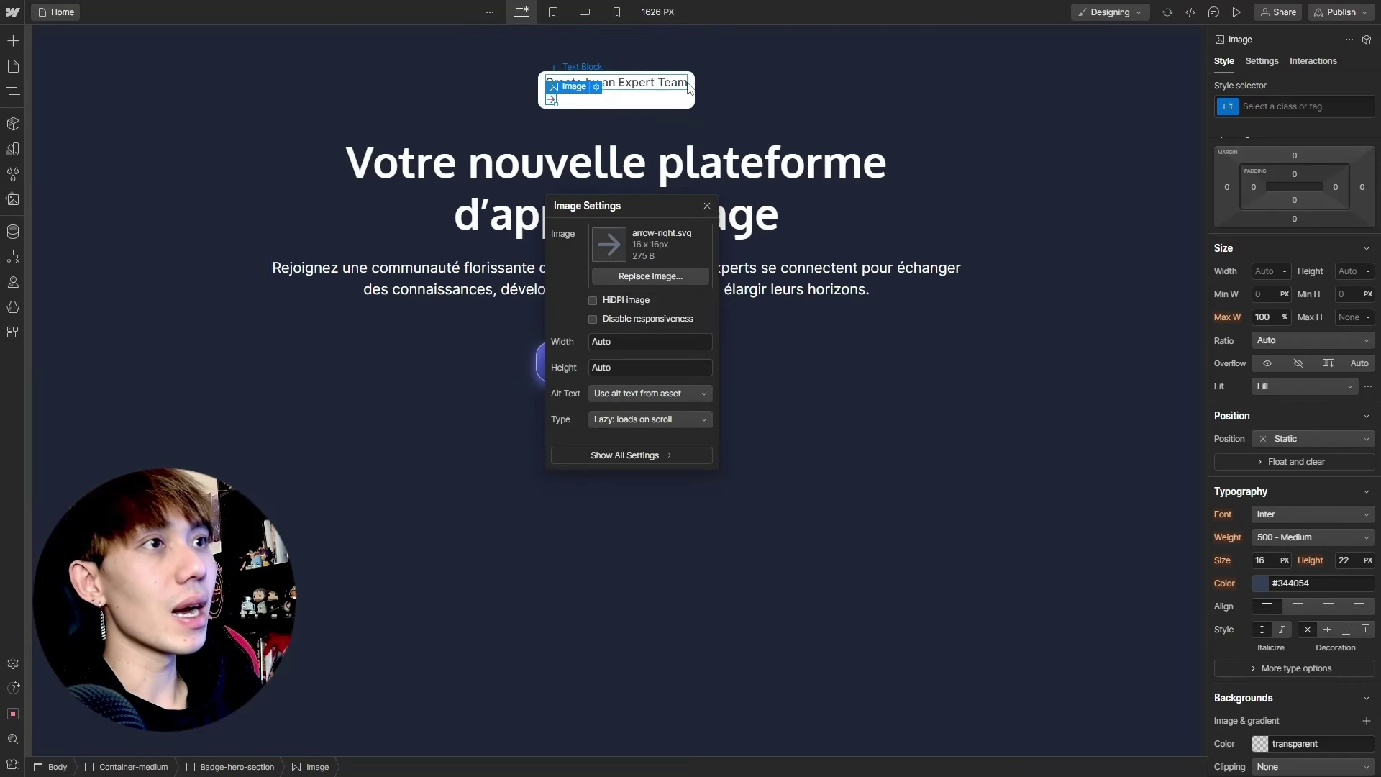
{"action": "left_click", "coordinate": [549, 108]}
{"action": "key", "text": "z"}
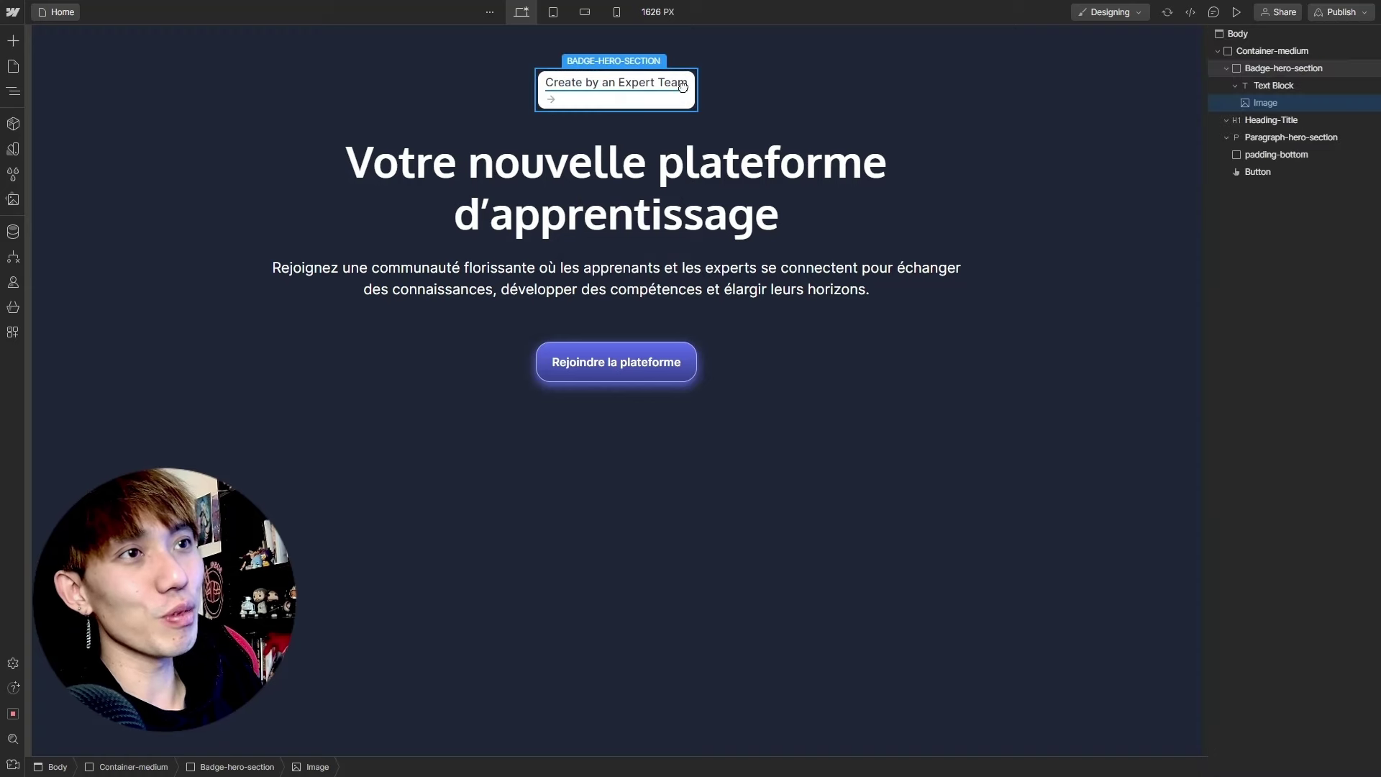
{"action": "key", "text": "s"}
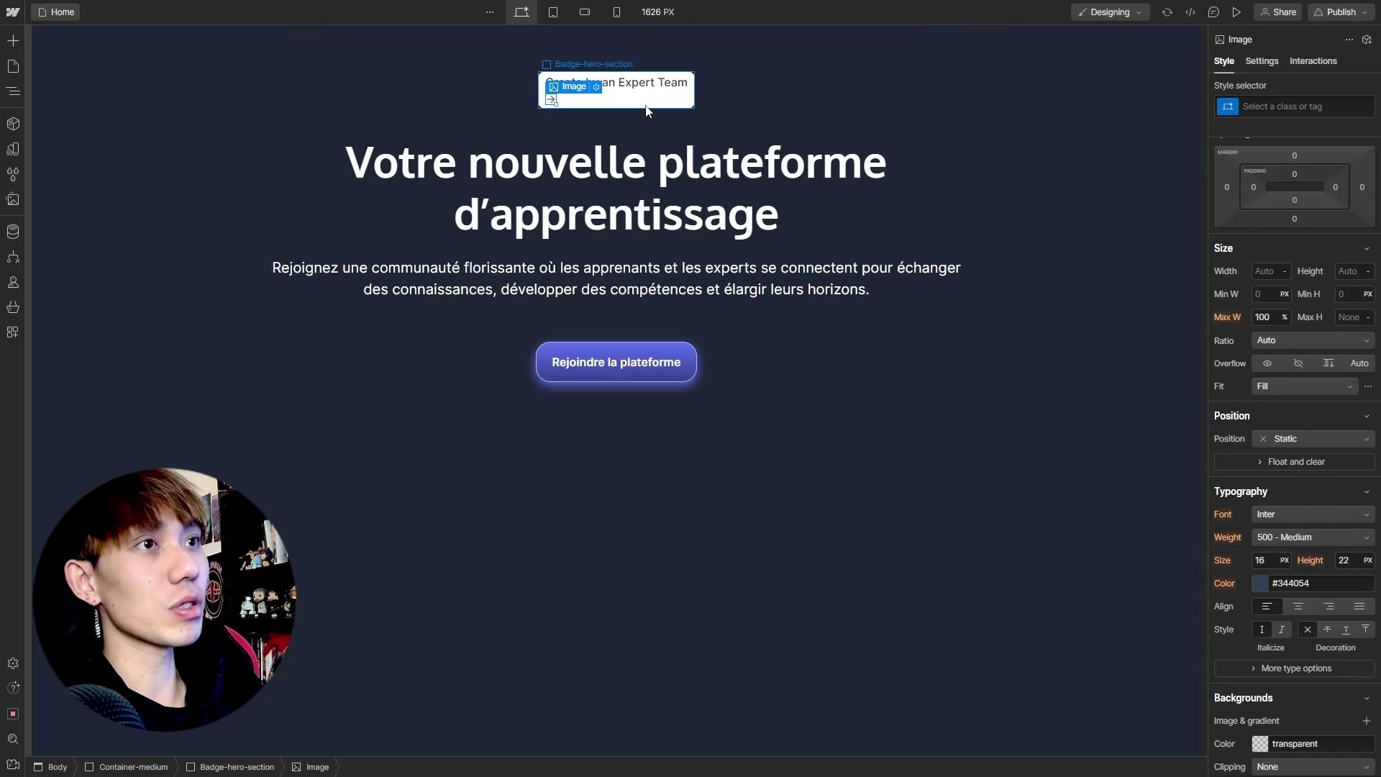
Make the badge a horizontal flex row so the arrow sits after the text
{"action": "left_click", "coordinate": [646, 108]}
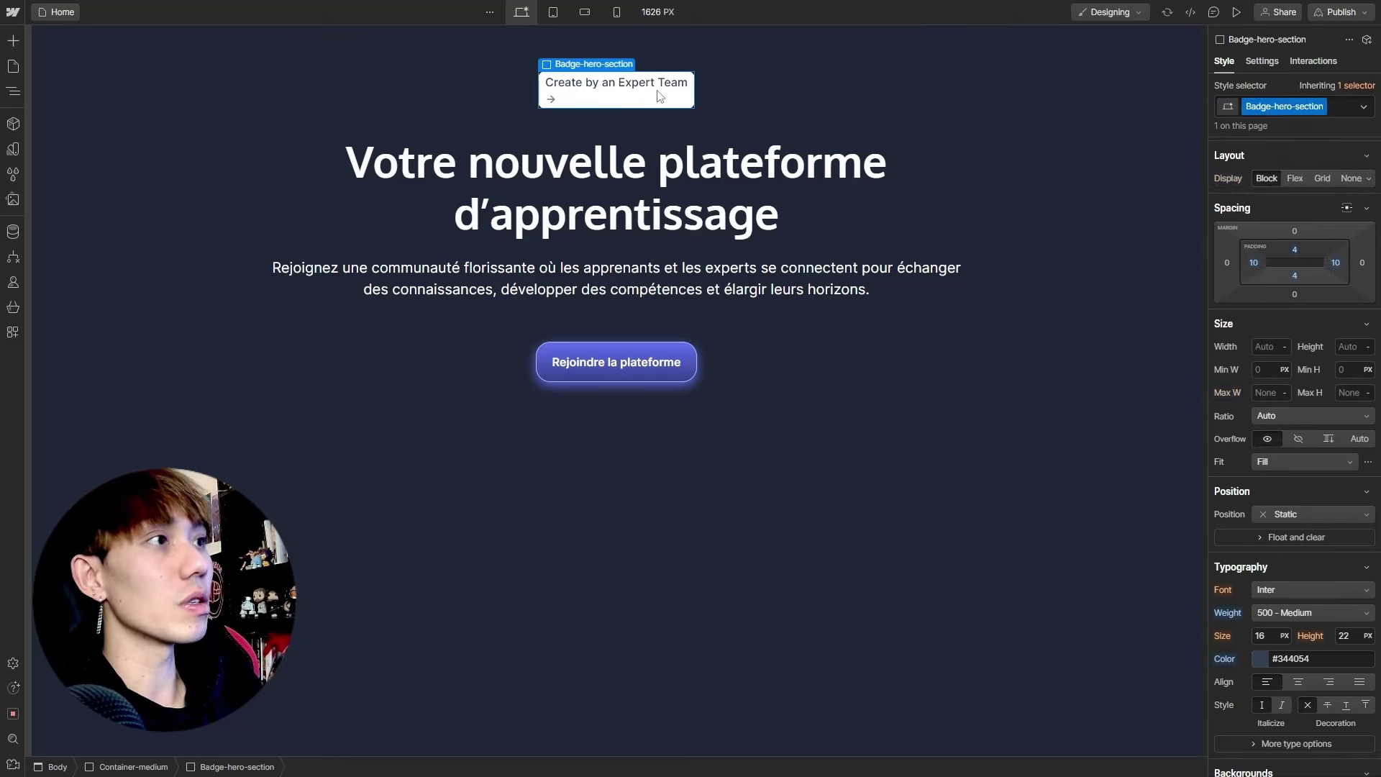
{"action": "left_click", "coordinate": [1293, 179]}
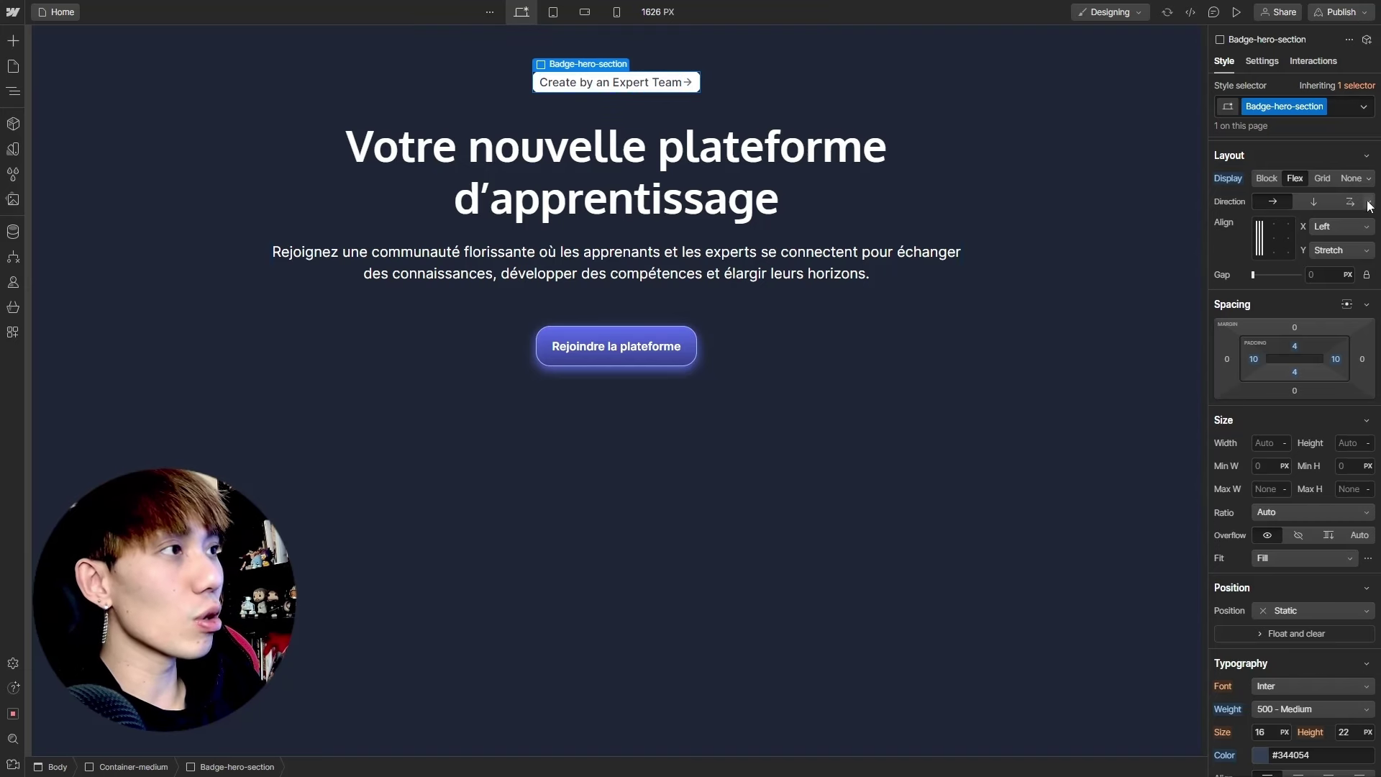
{"action": "left_click", "coordinate": [1310, 204]}
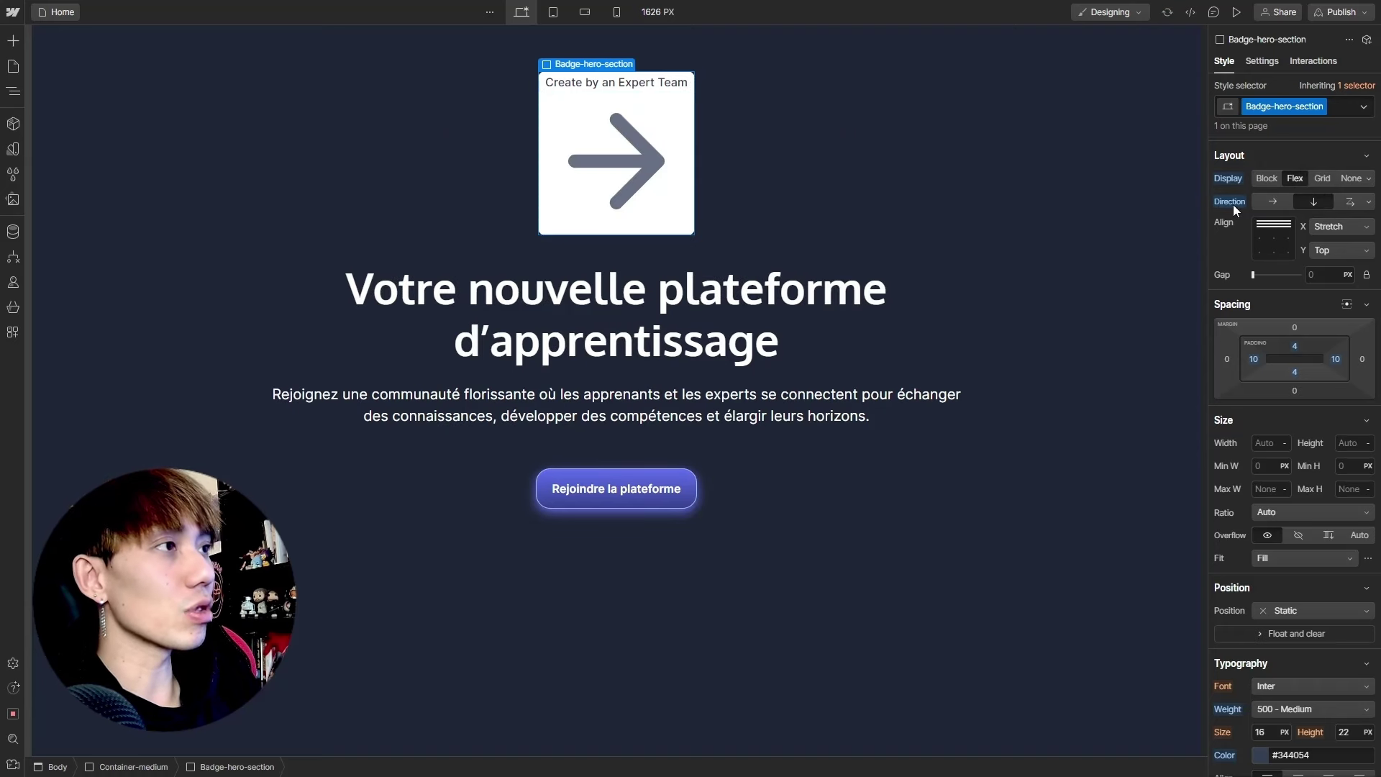
{"action": "left_click", "coordinate": [1270, 203]}
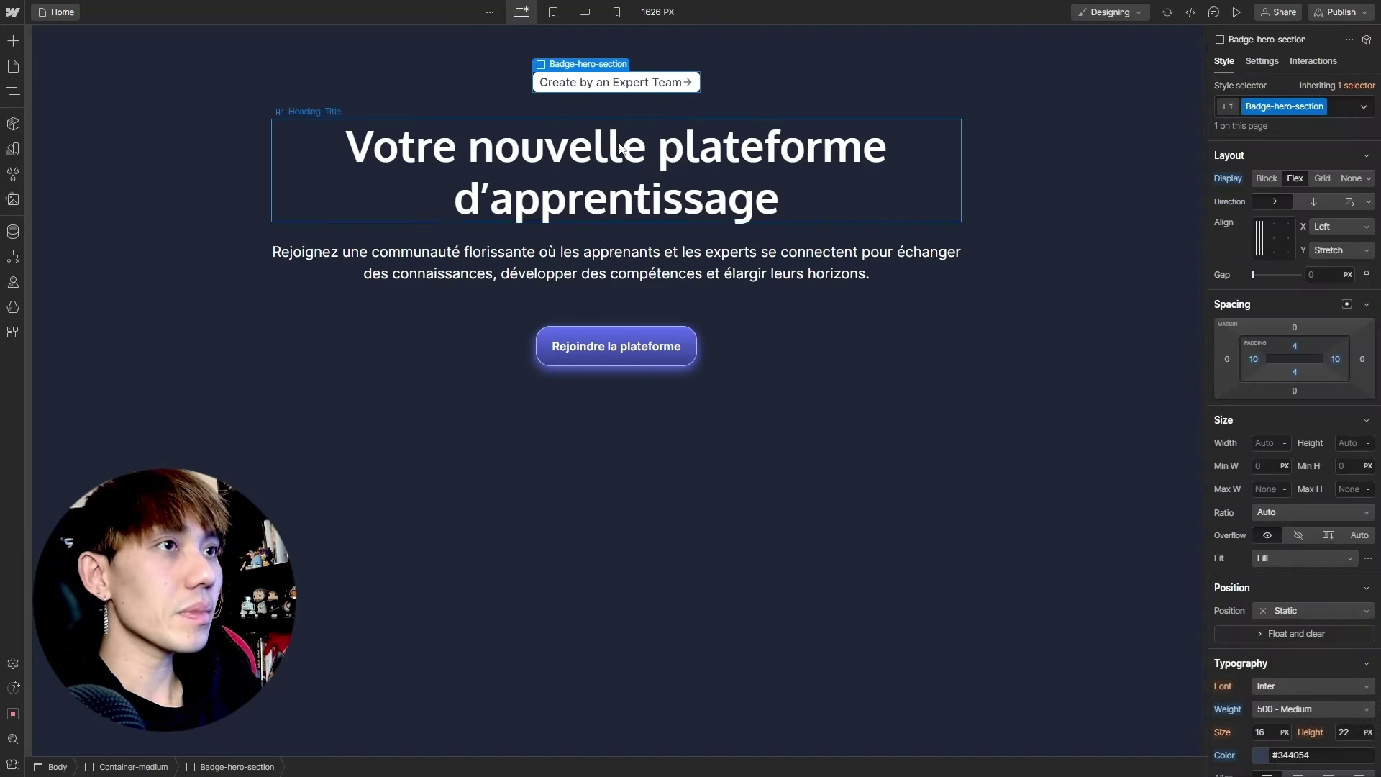
Start editing the badge's text, then scroll down the page
{"action": "double_click", "coordinate": [628, 89]}
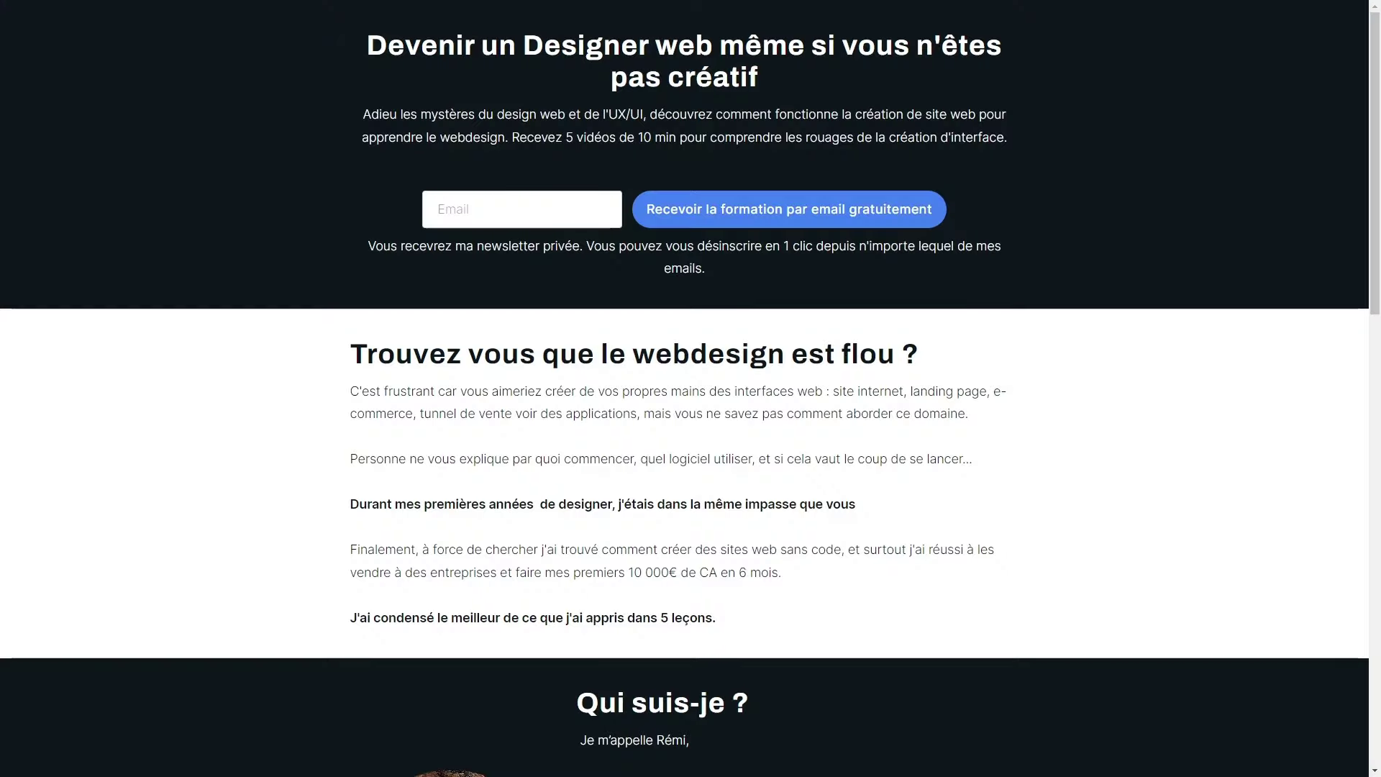
{"action": "scroll", "coordinate": [1375, 60], "scroll_direction": "down", "scroll_amount": 5}
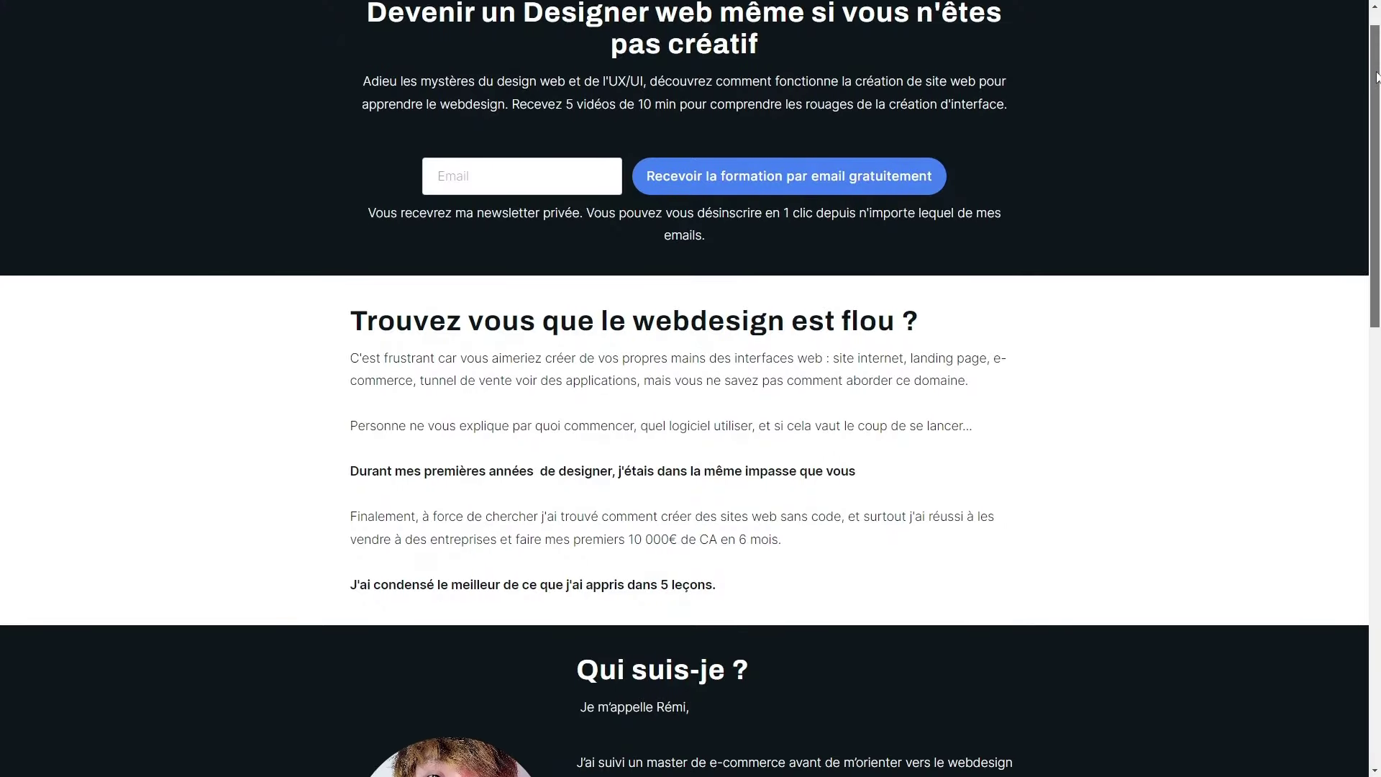
{"action": "scroll", "coordinate": [690, 388], "scroll_direction": "down", "scroll_amount": 3}
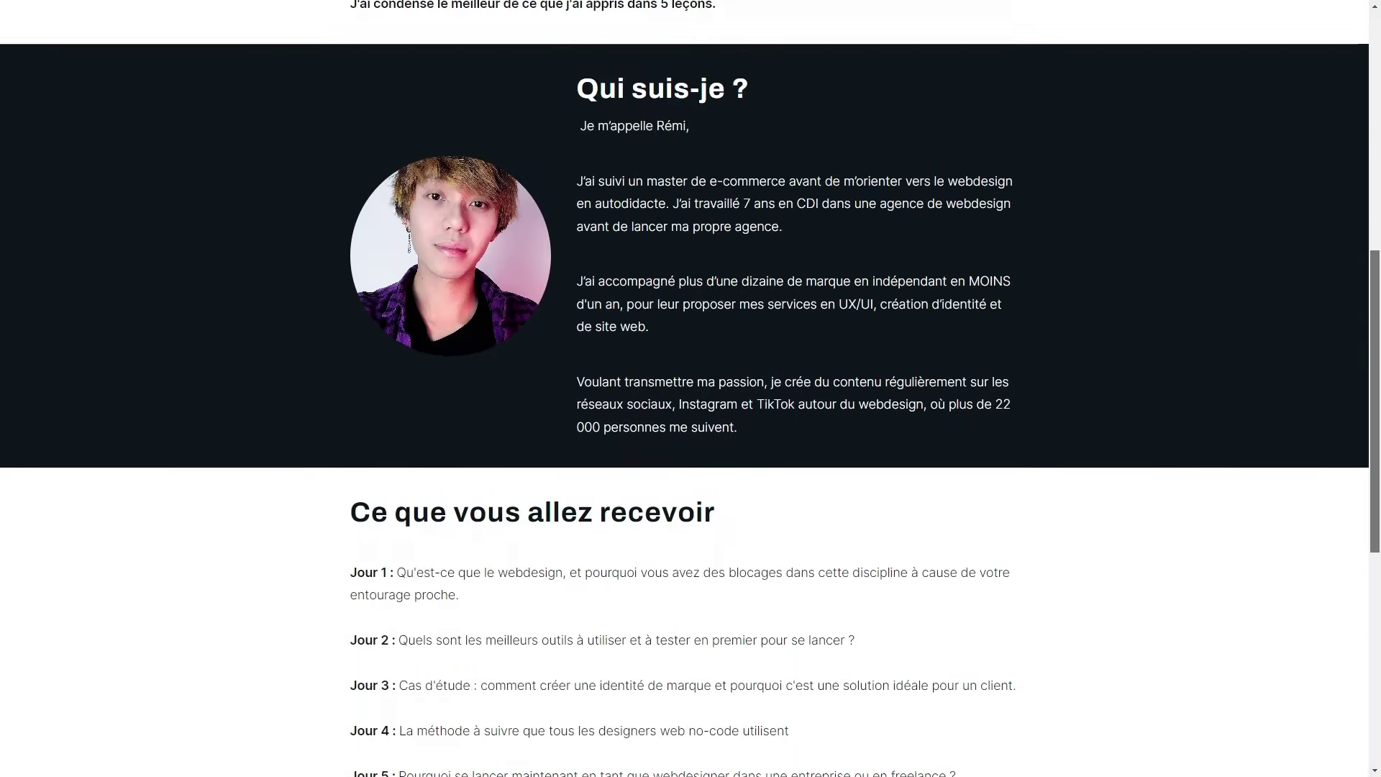
{"action": "scroll", "coordinate": [690, 389], "scroll_direction": "down", "scroll_amount": 1}
{"action": "scroll", "coordinate": [690, 388], "scroll_direction": "down", "scroll_amount": 1}
{"action": "scroll", "coordinate": [690, 388], "scroll_direction": "down", "scroll_amount": 2}
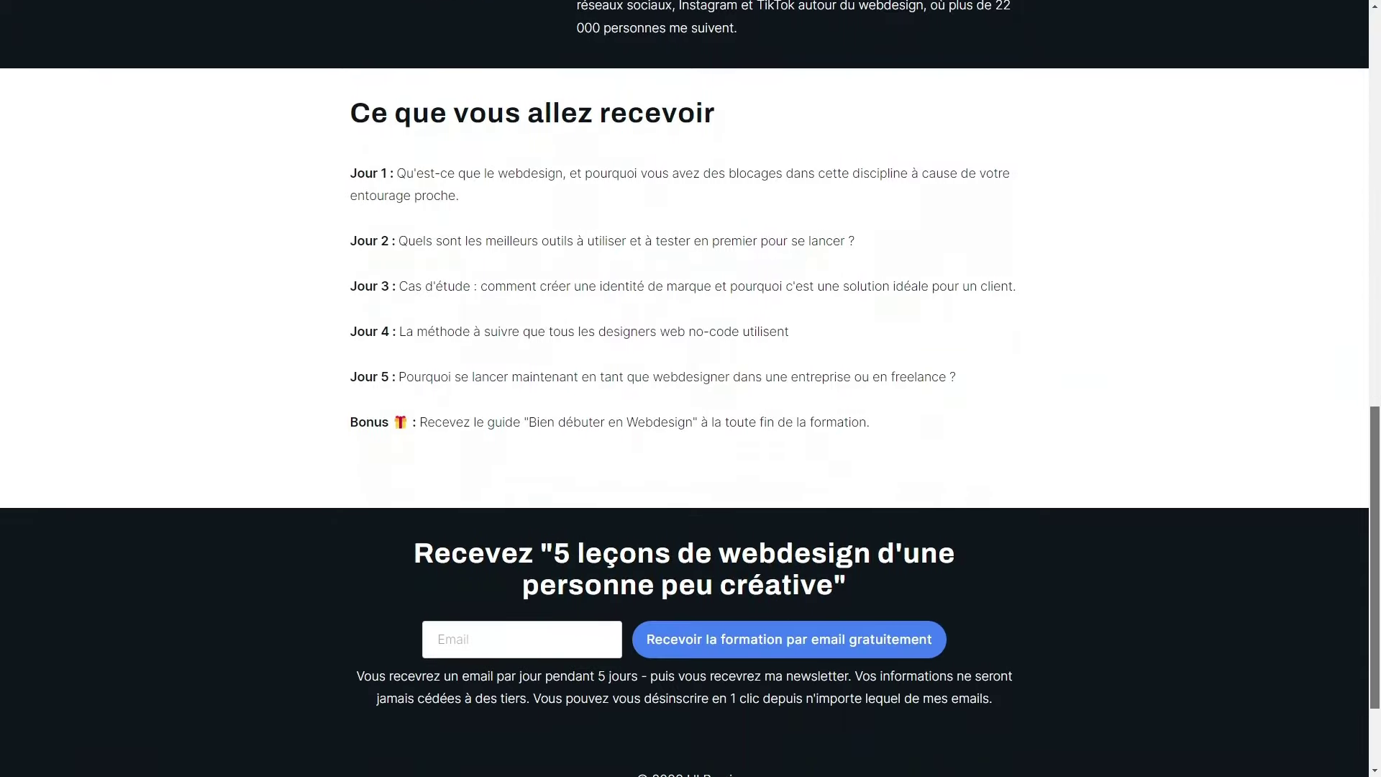
{"action": "scroll", "coordinate": [691, 389], "scroll_direction": "down", "scroll_amount": 2}
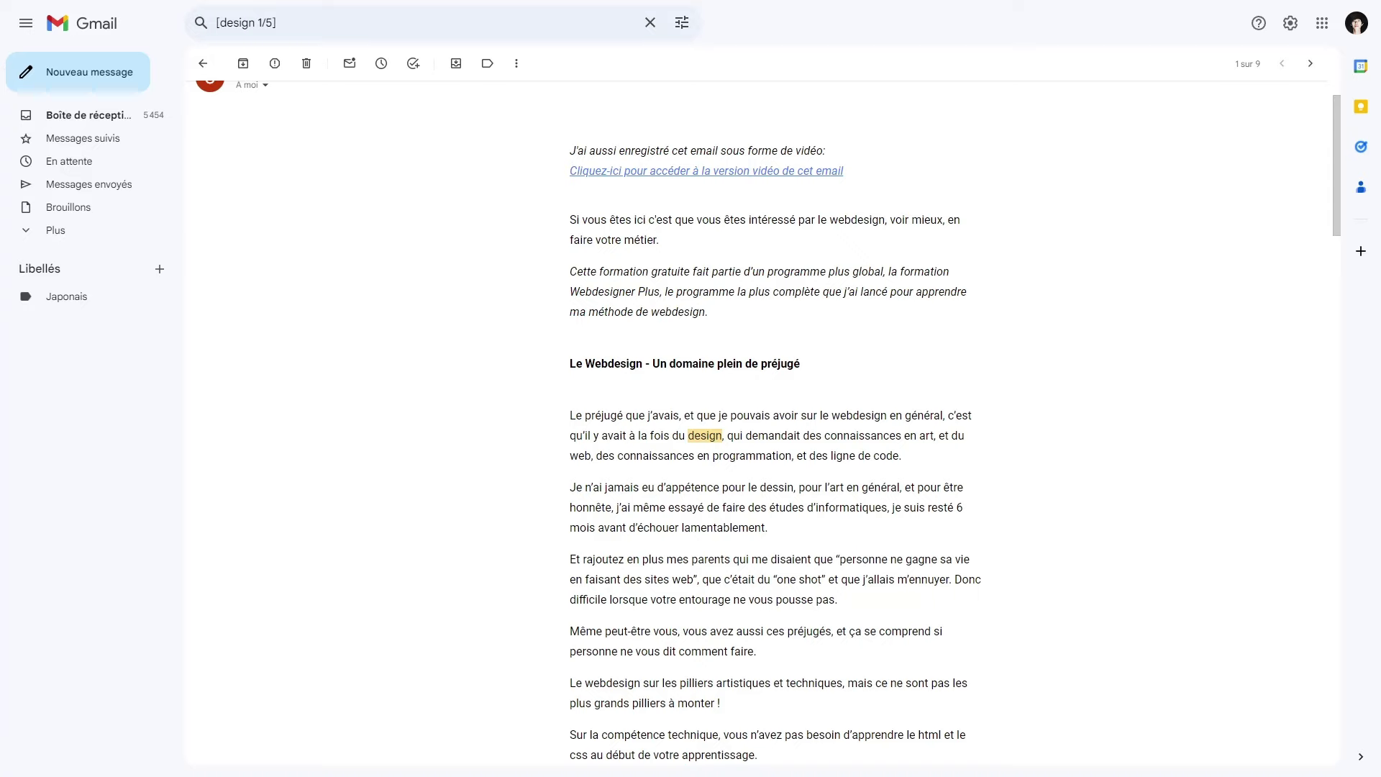
{"action": "scroll", "coordinate": [1208, 288], "scroll_direction": "down", "scroll_amount": 1}
{"action": "scroll", "coordinate": [1220, 308], "scroll_direction": "down", "scroll_amount": 2}
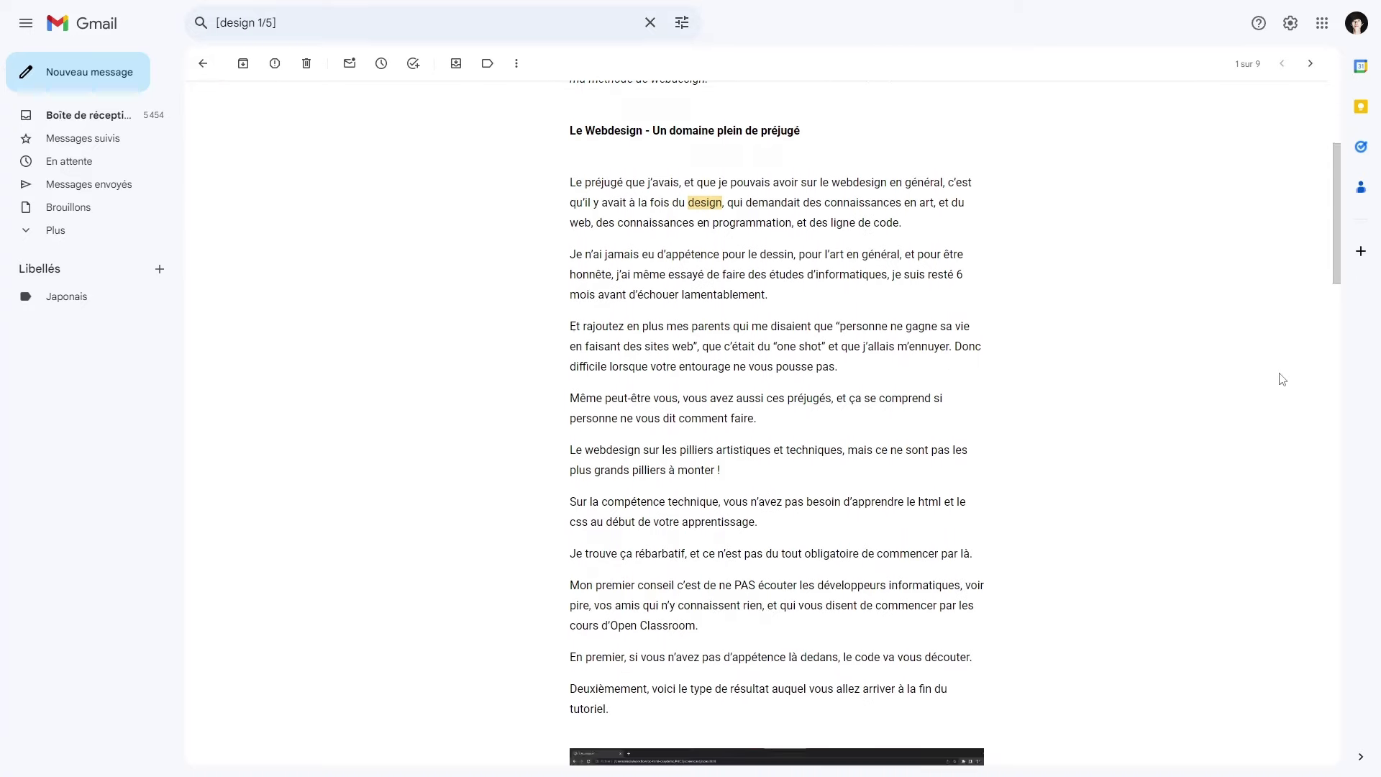
{"action": "scroll", "coordinate": [1279, 376], "scroll_direction": "down", "scroll_amount": 3}
{"action": "scroll", "coordinate": [1261, 398], "scroll_direction": "down", "scroll_amount": 6}
{"action": "scroll", "coordinate": [1264, 399], "scroll_direction": "down", "scroll_amount": 5}
{"action": "scroll", "coordinate": [1264, 399], "scroll_direction": "down", "scroll_amount": 5}
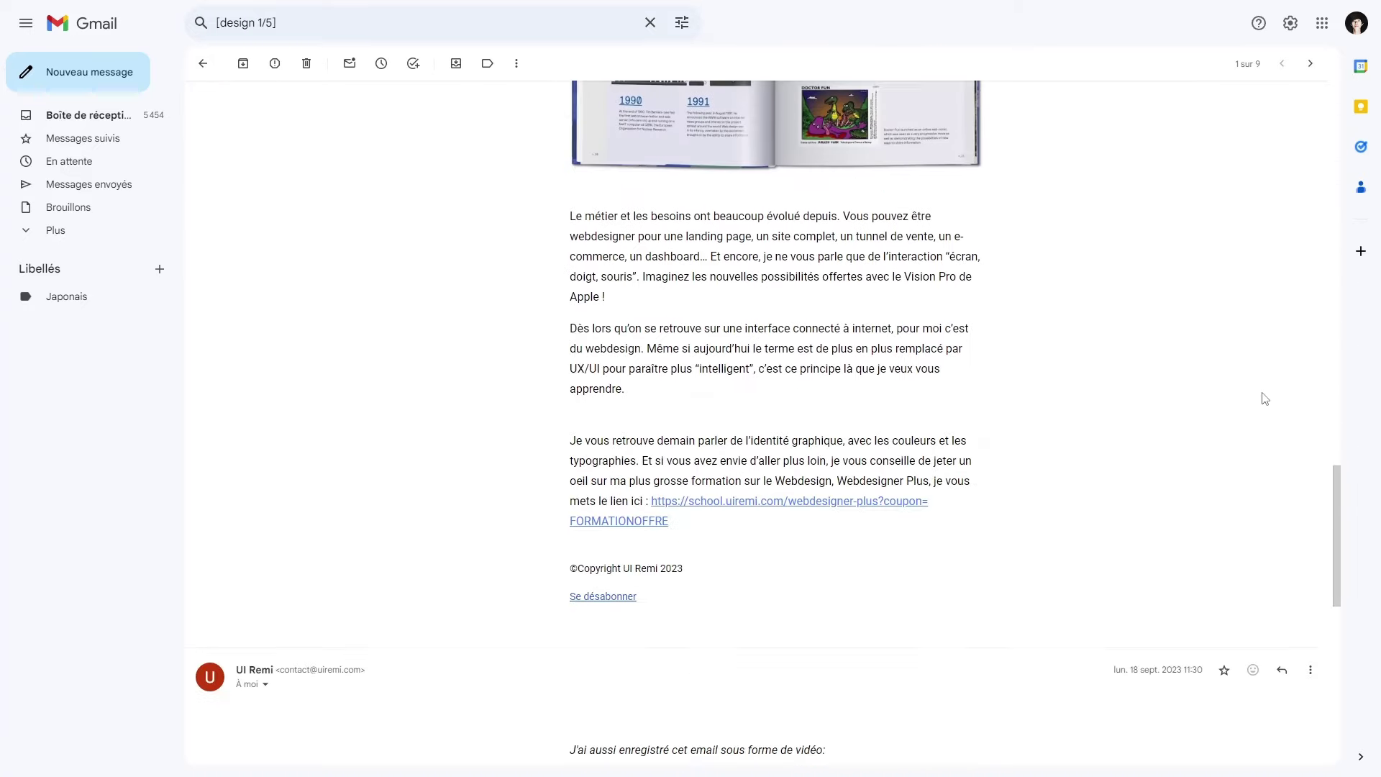
{"action": "scroll", "coordinate": [1264, 399], "scroll_direction": "down", "scroll_amount": 1}
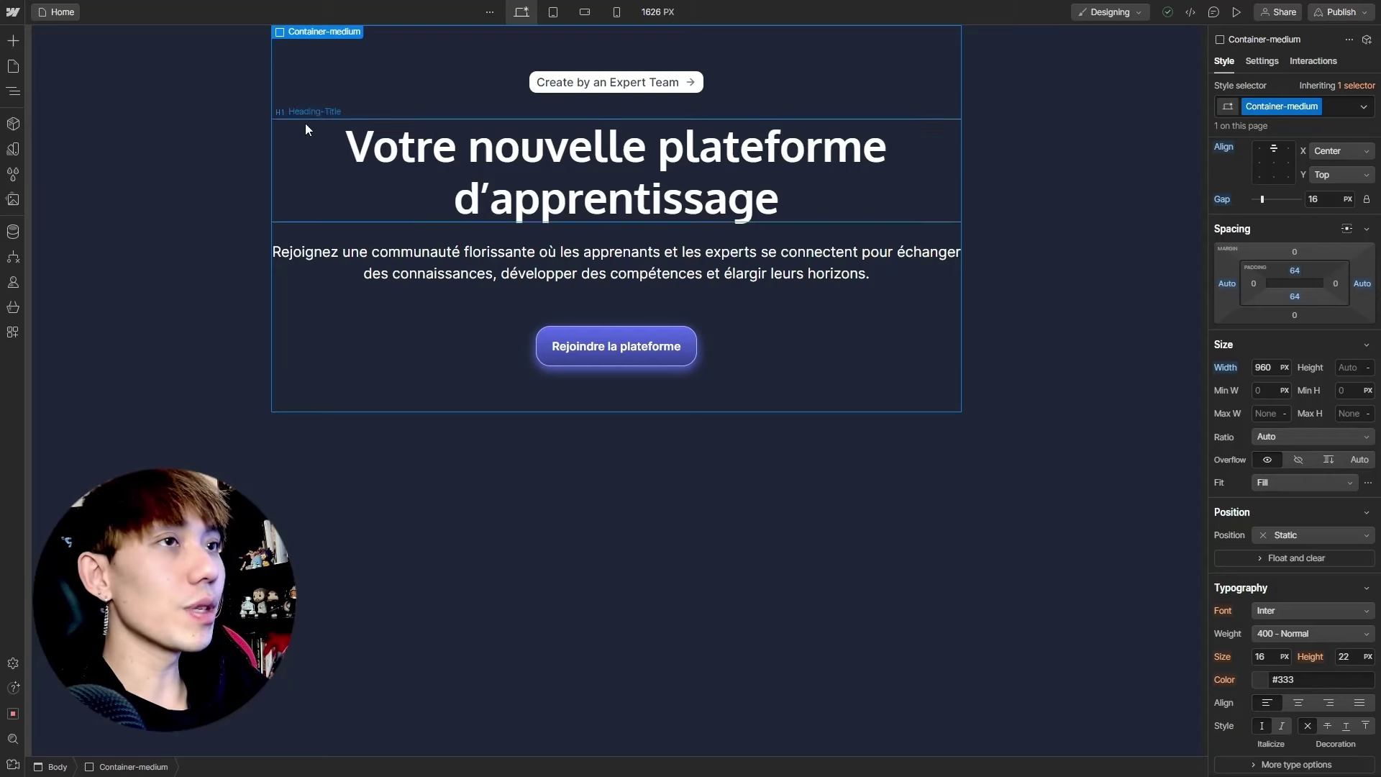
Give Badge-hero-section a 1 px border coloured #D0D5DD
{"action": "left_click", "coordinate": [629, 79]}
{"action": "scroll", "coordinate": [1266, 432], "scroll_direction": "down", "scroll_amount": 7}
{"action": "left_click", "coordinate": [1345, 553]}
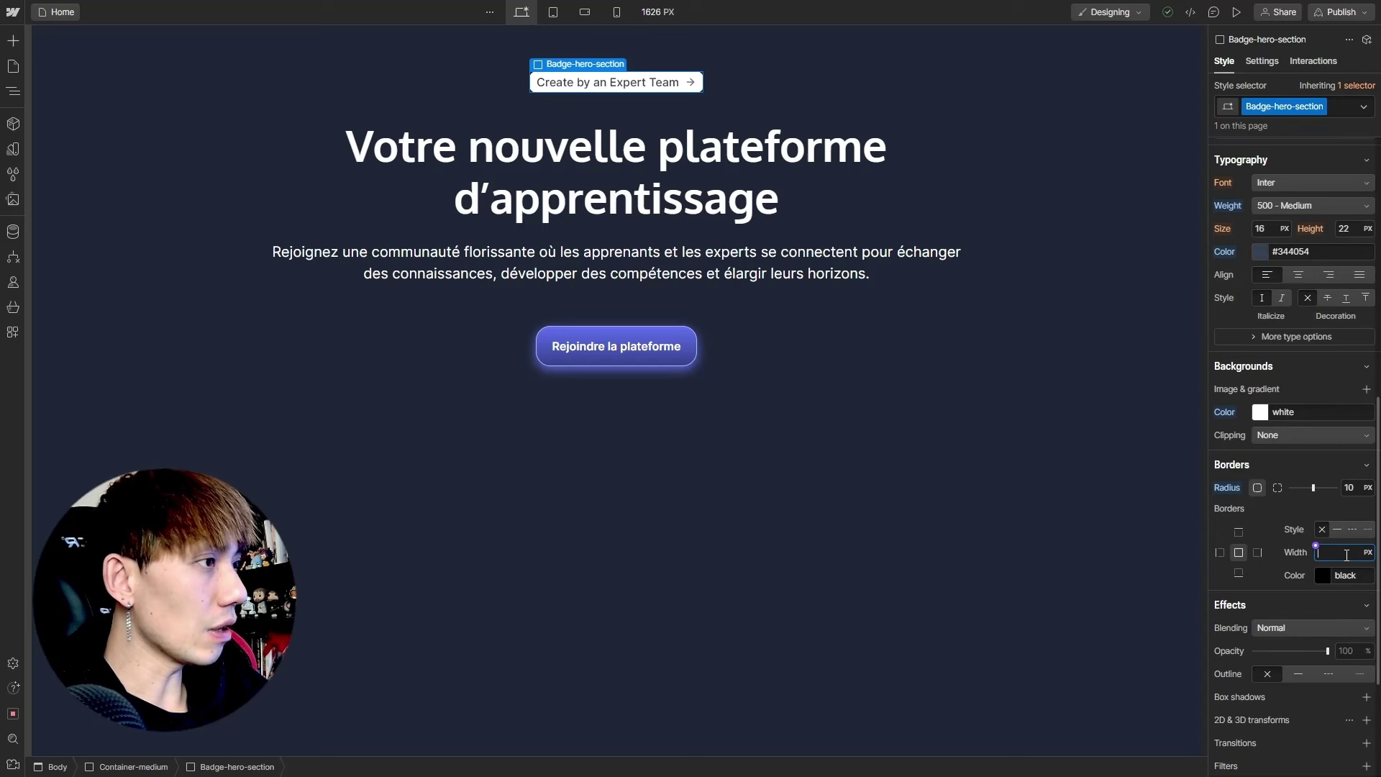
{"action": "type", "text": "1"}
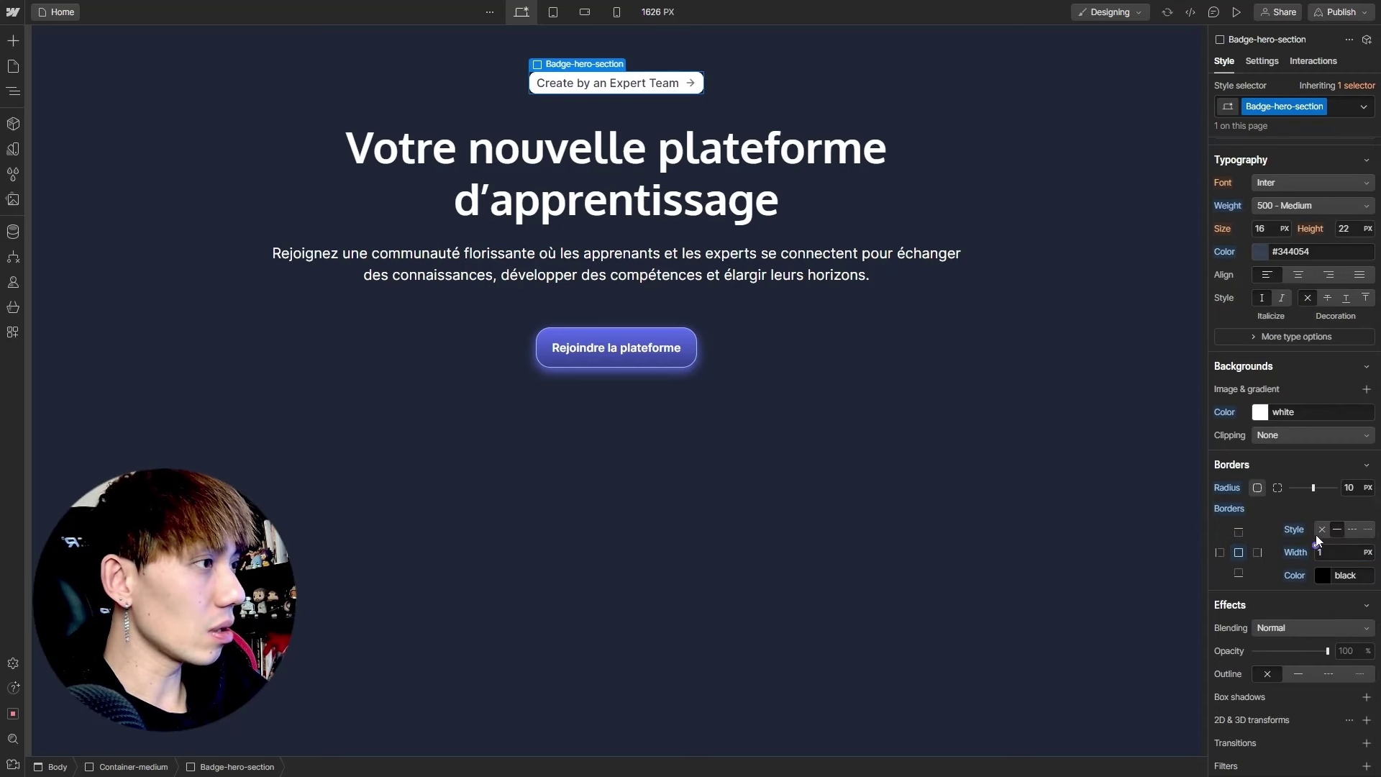
{"action": "left_click", "coordinate": [1346, 575]}
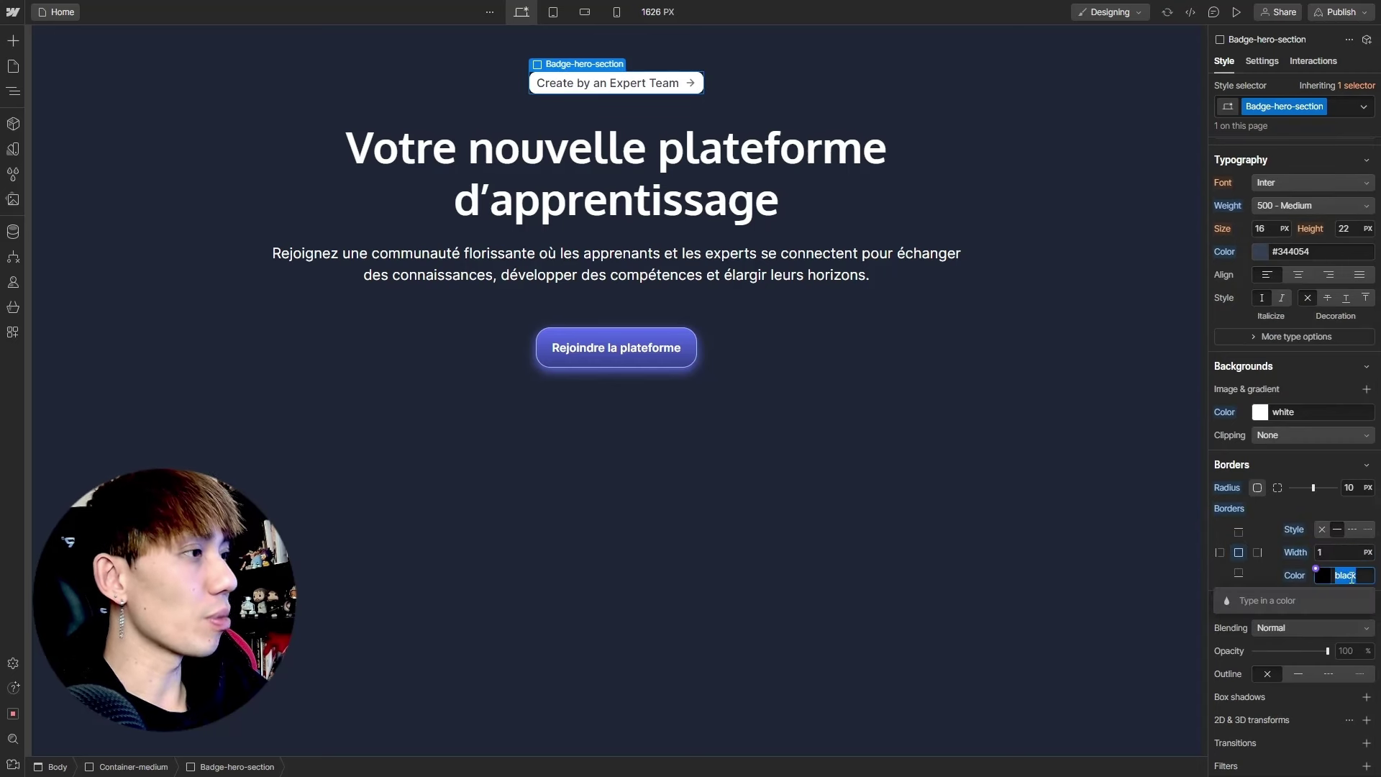
{"action": "type", "text": "D0D5DD"}
{"action": "key", "text": "Return"}
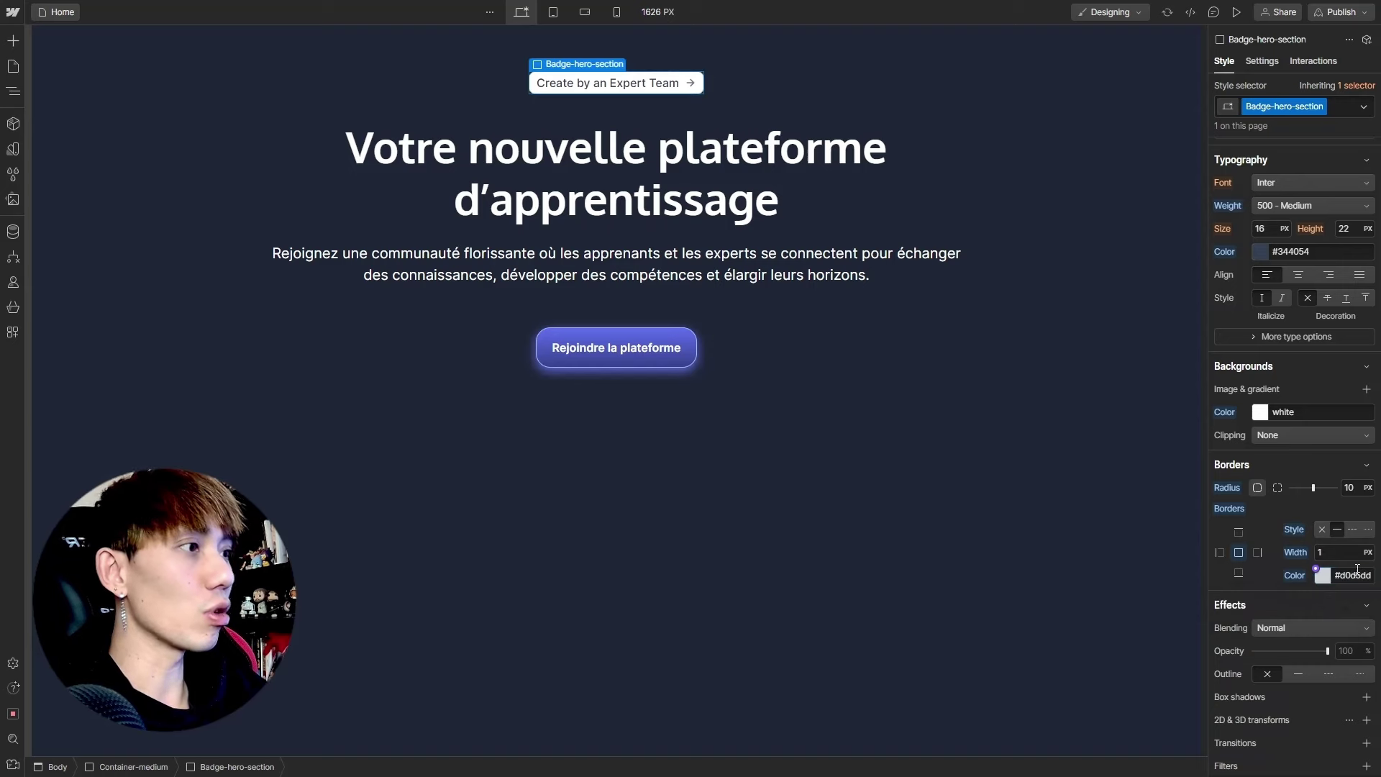
{"action": "left_click", "coordinate": [899, 300]}
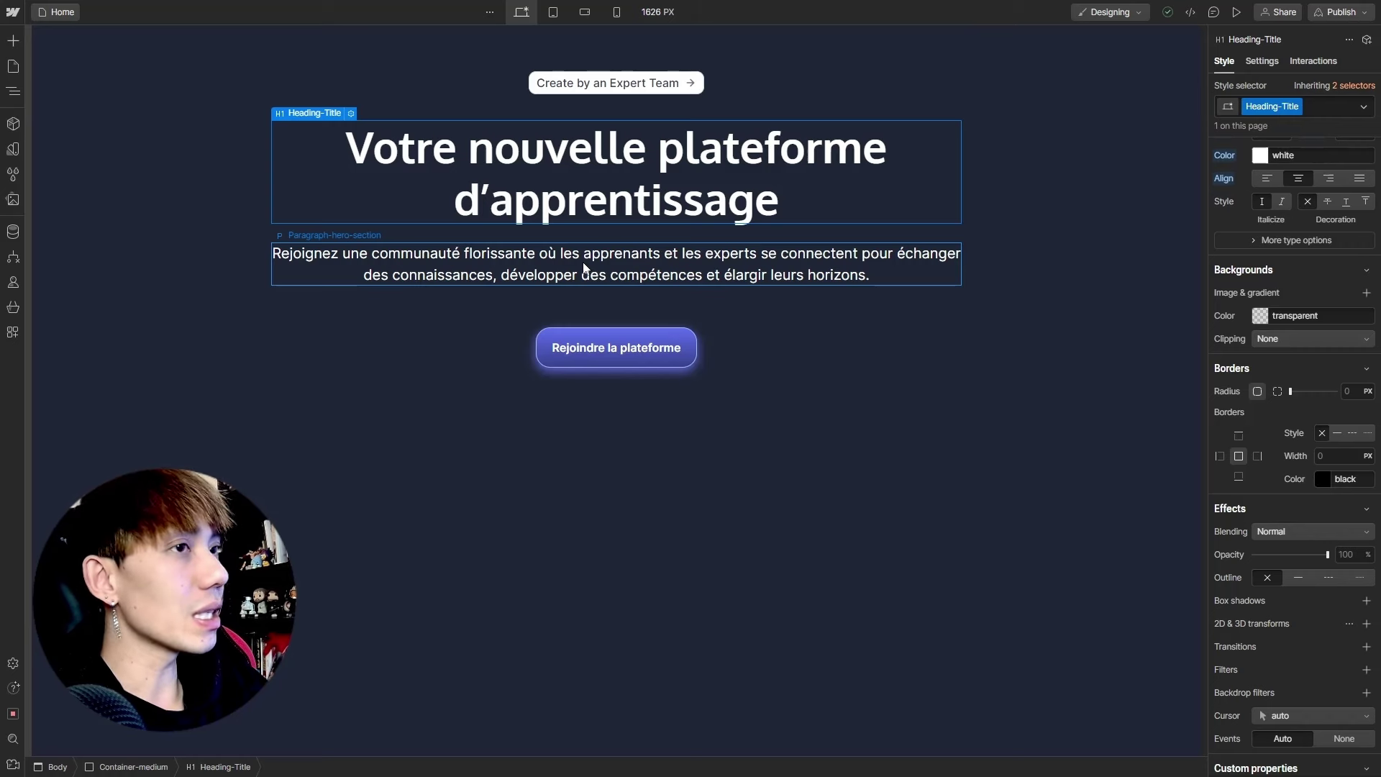
Set the hero paragraph's width to 760 px
{"action": "left_click", "coordinate": [584, 268]}
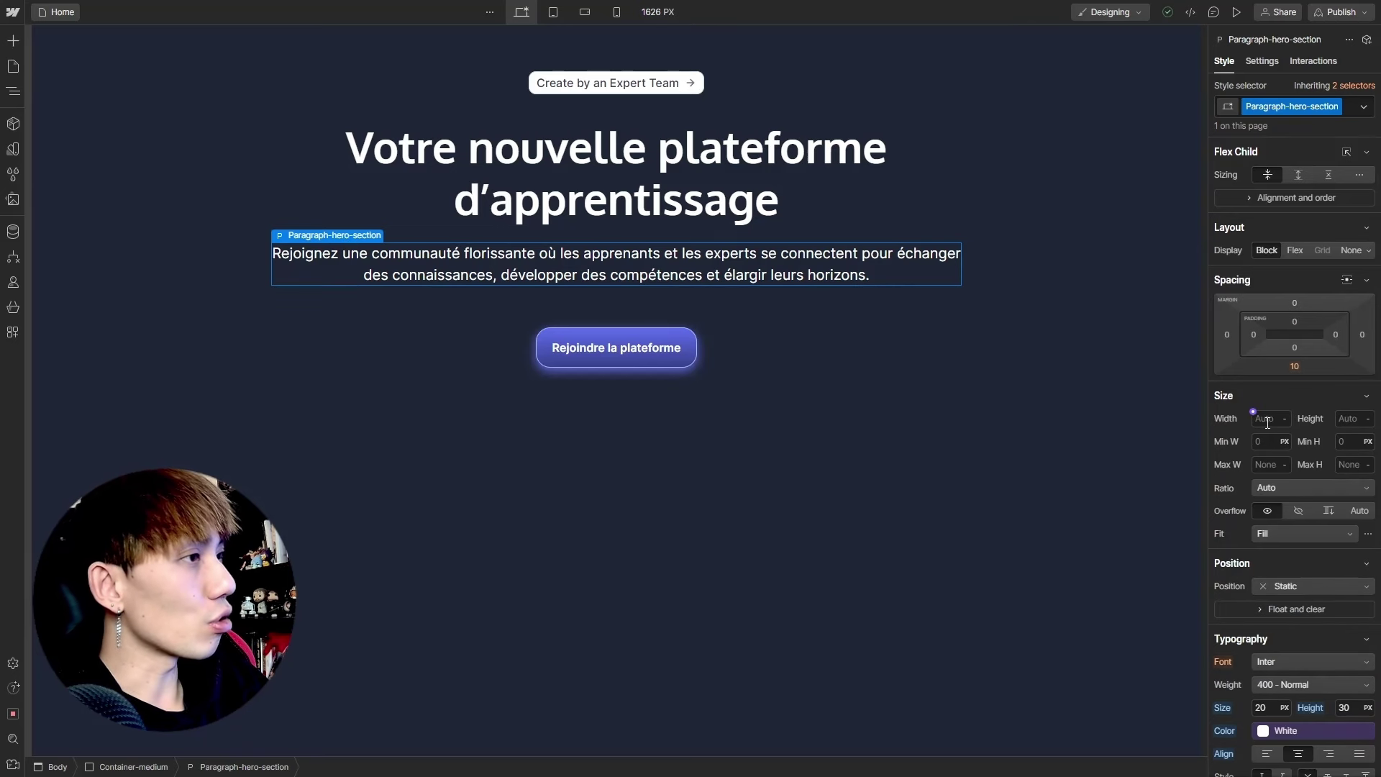
{"action": "type", "text": "76"}
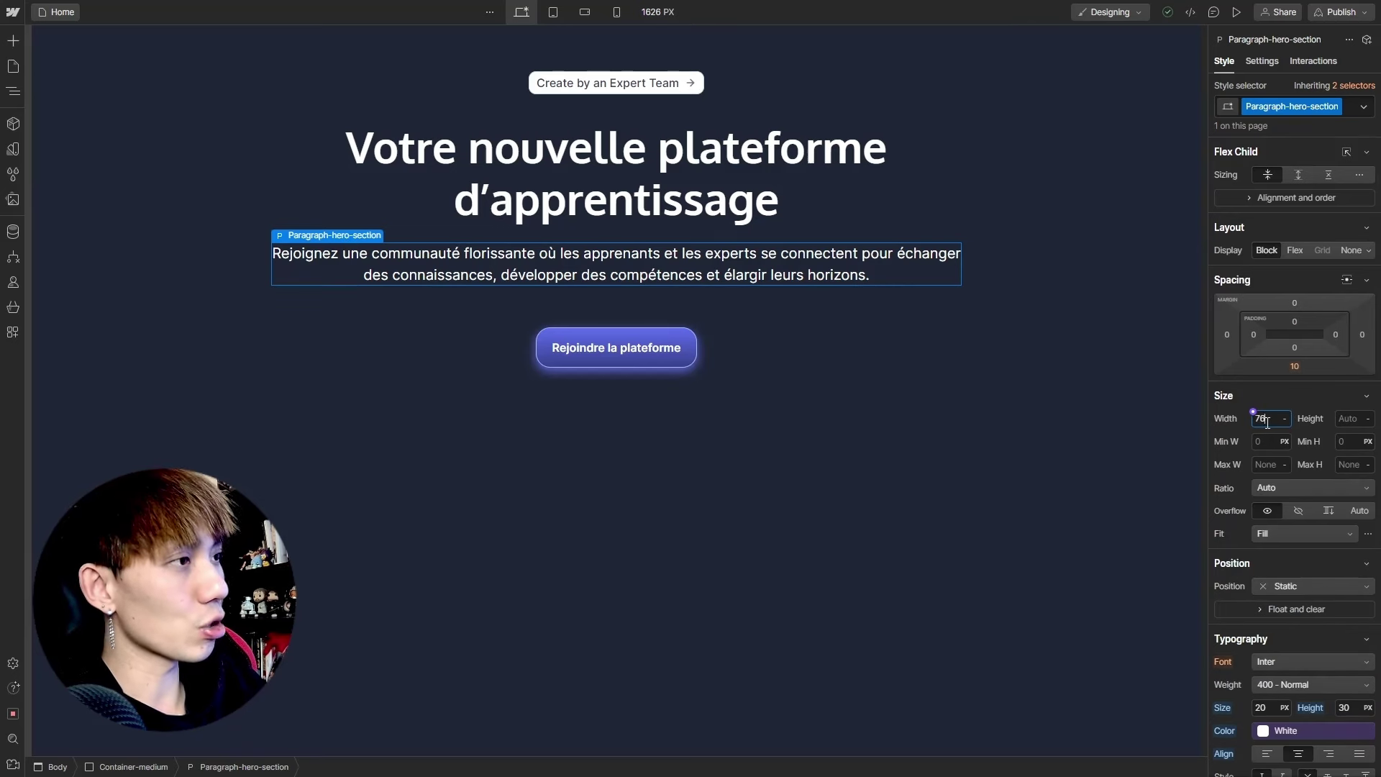
{"action": "type", "text": "0"}
{"action": "key", "text": "Return"}
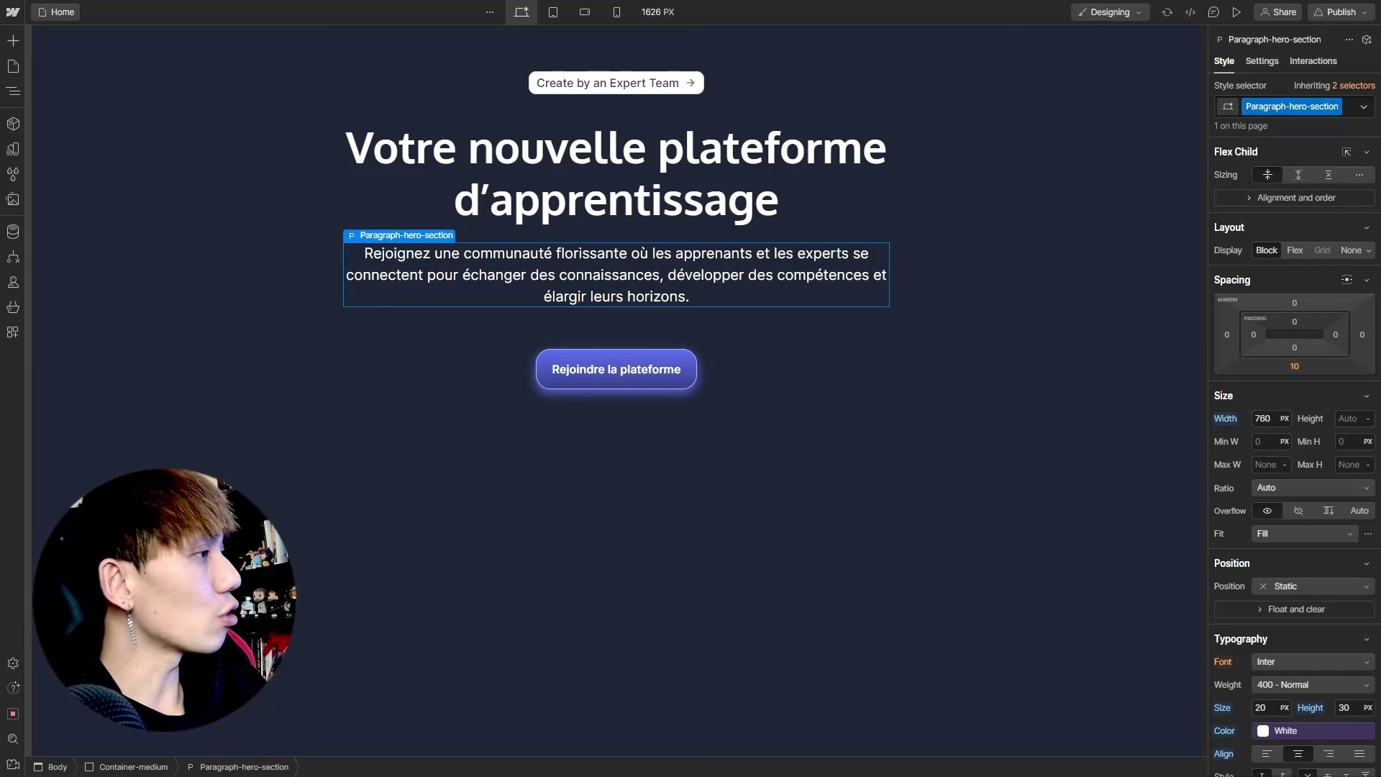
{"action": "left_click", "coordinate": [574, 416]}
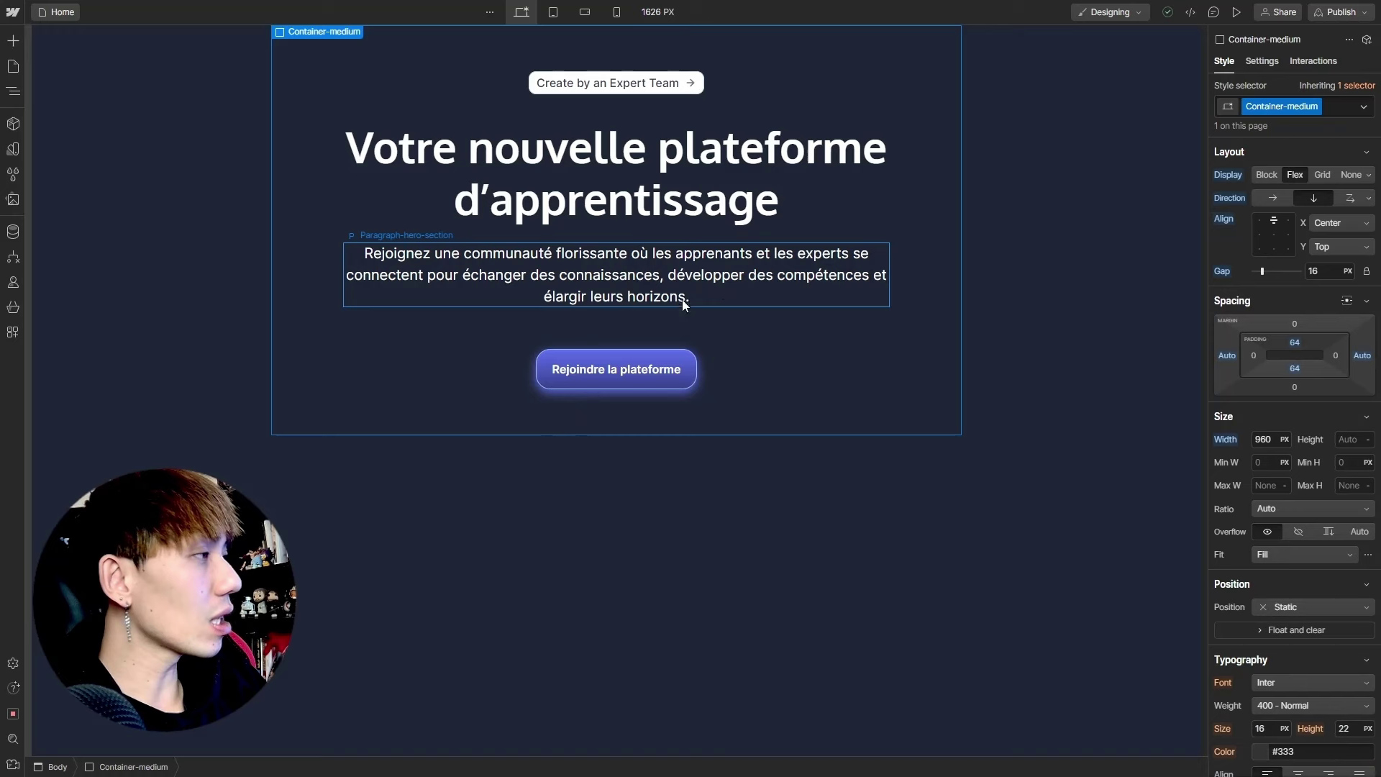
Place an Image element below the 'Rejoindre la plateforme' button and set it to Desktop.jpg from Assets
{"action": "left_click", "coordinate": [13, 40]}
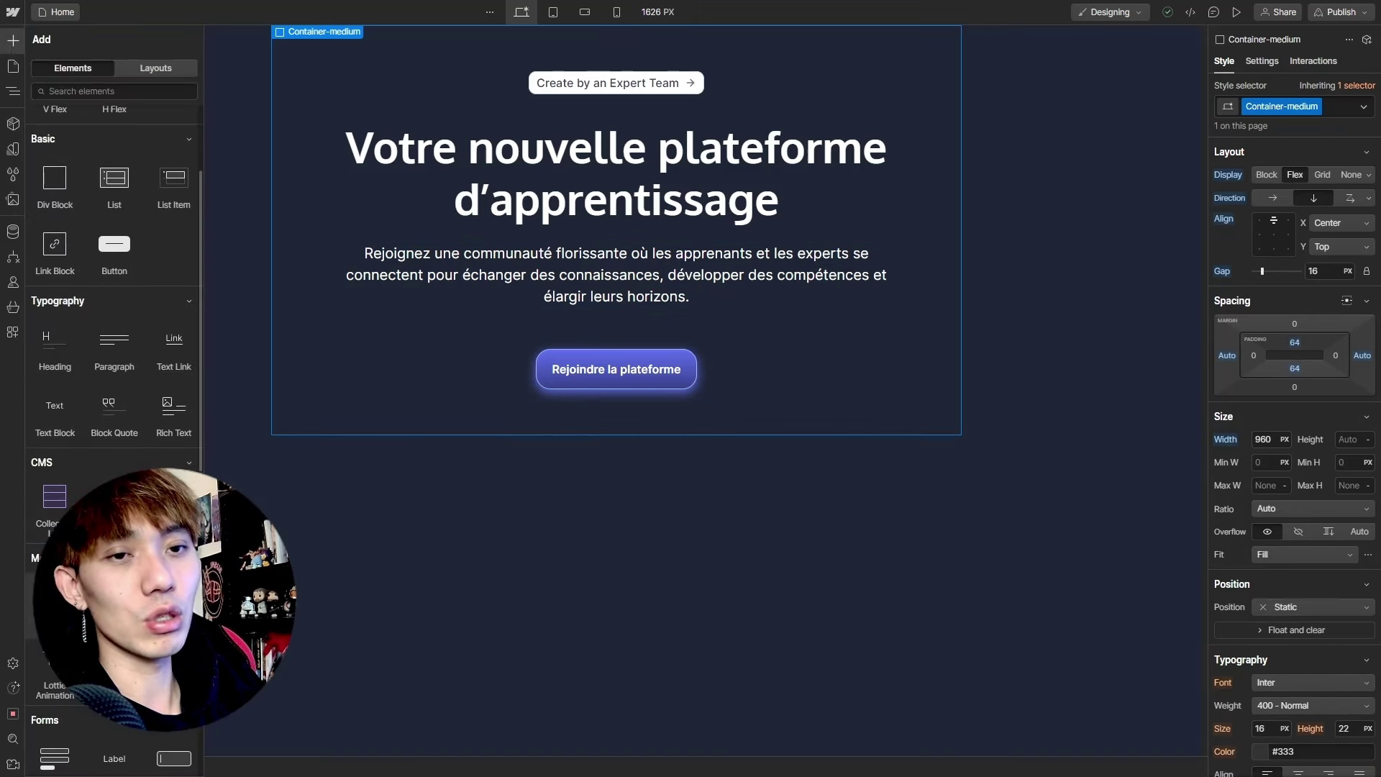
{"action": "scroll", "coordinate": [115, 432], "scroll_direction": "down", "scroll_amount": 1}
{"action": "scroll", "coordinate": [114, 431], "scroll_direction": "down", "scroll_amount": 4}
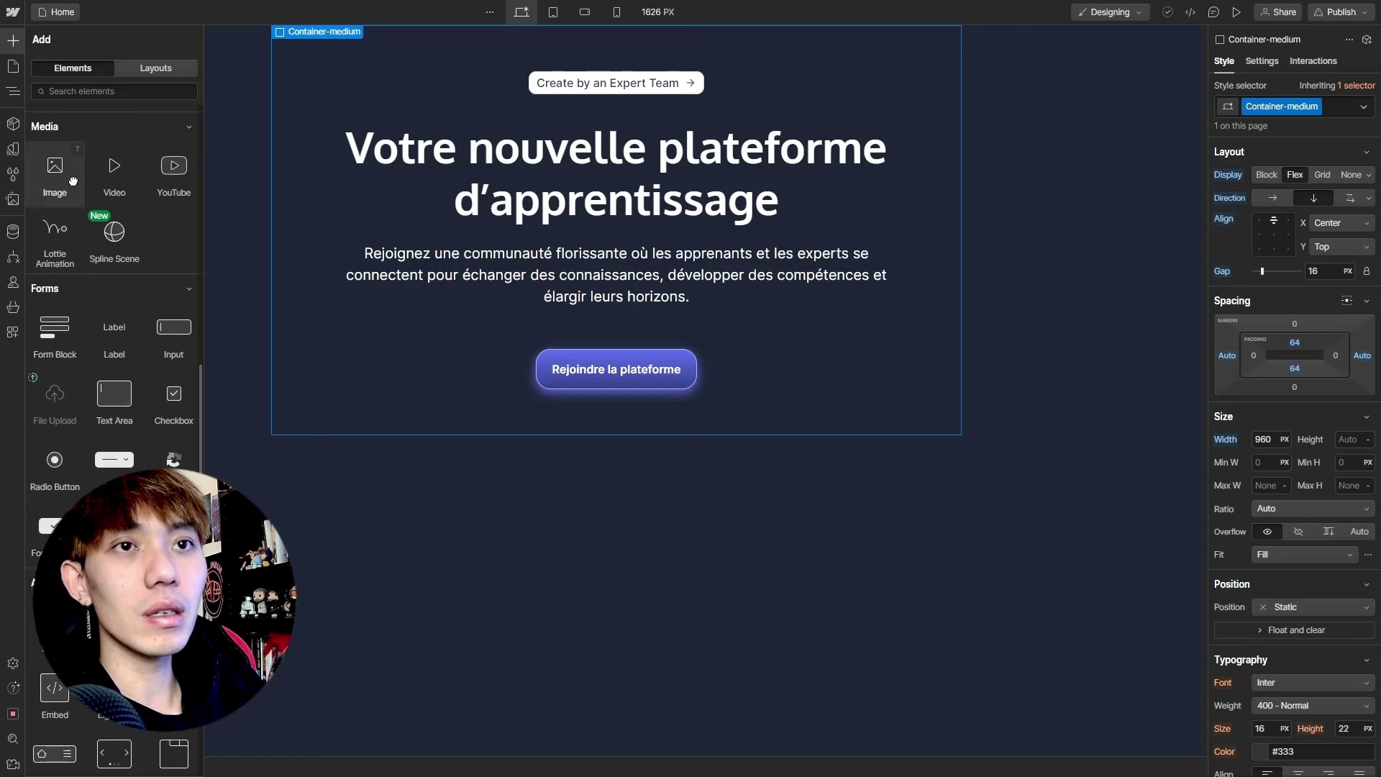
{"action": "left_click_drag", "start_coordinate": [55, 231], "coordinate": [635, 426]}
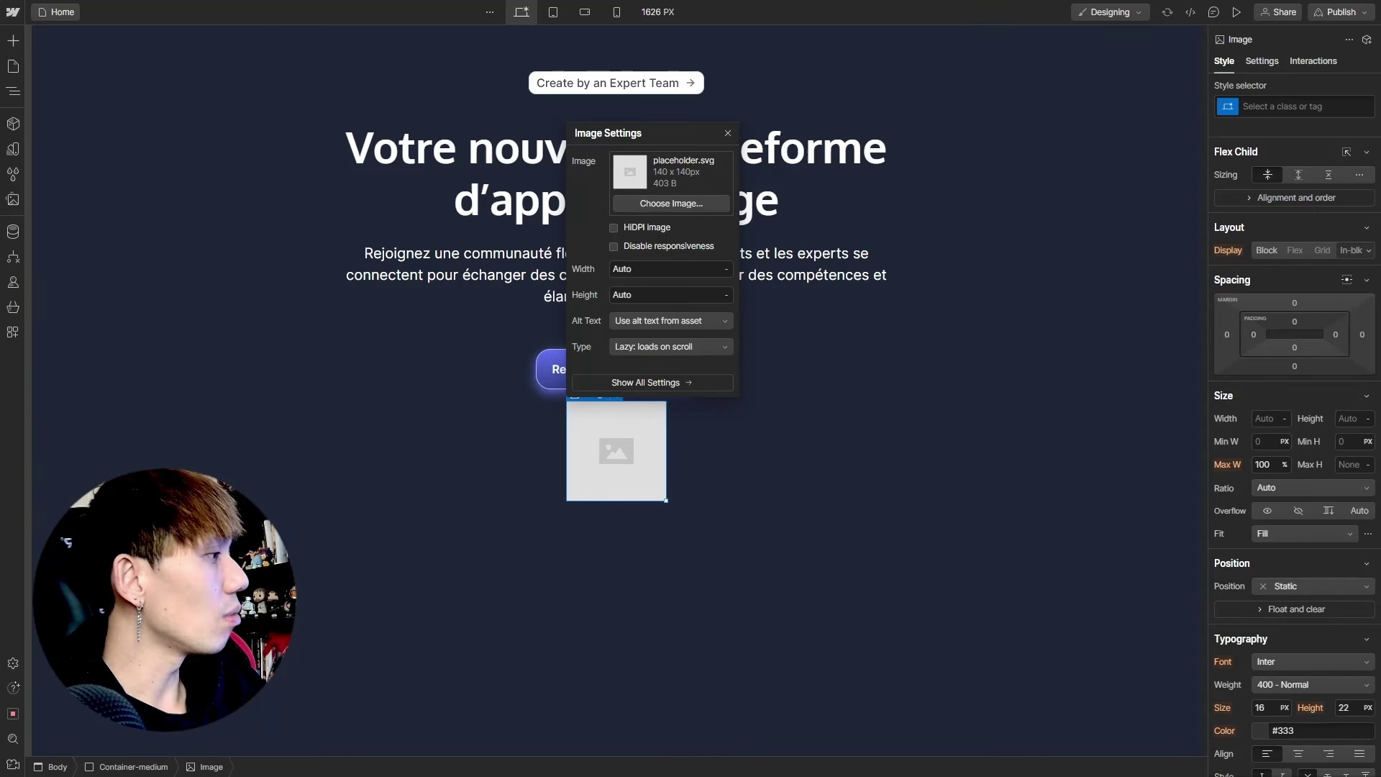
{"action": "left_click", "coordinate": [671, 203]}
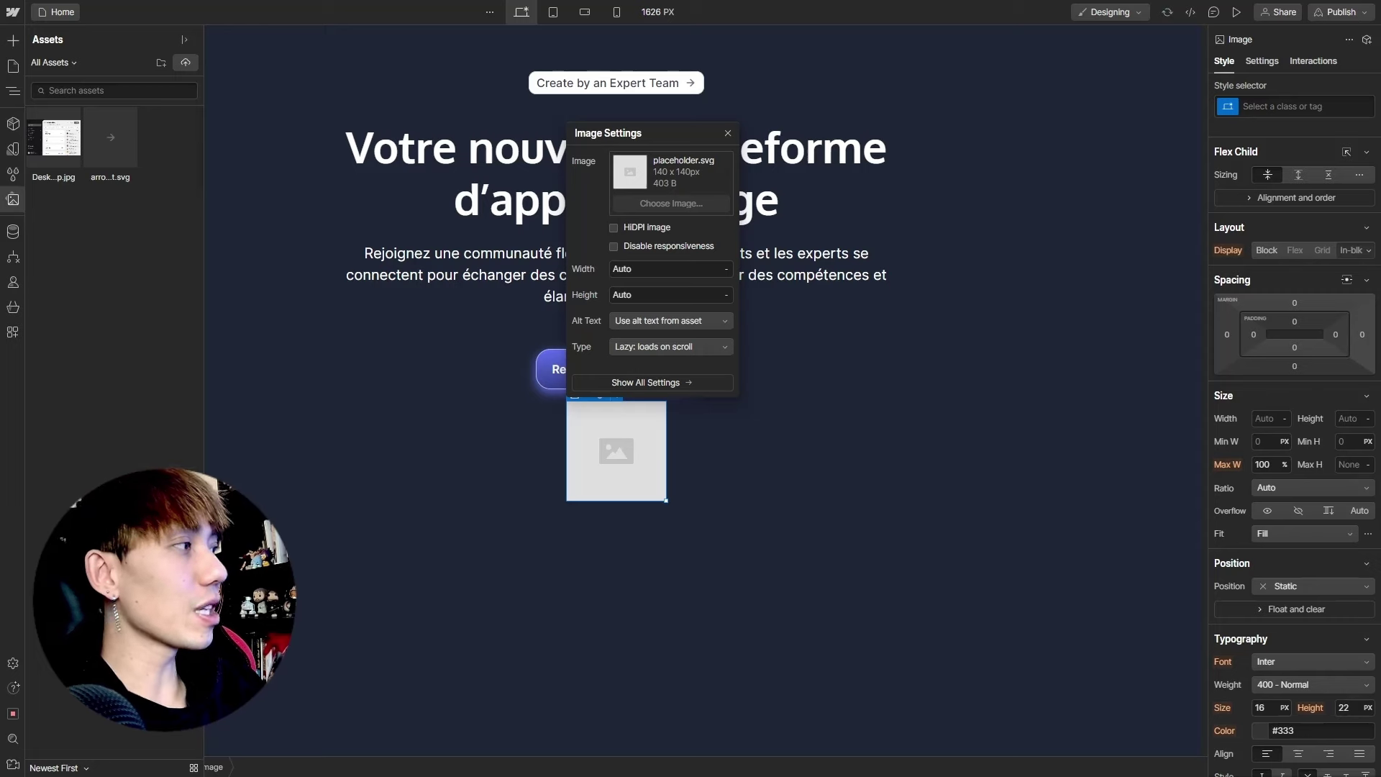
{"action": "left_click", "coordinate": [51, 136]}
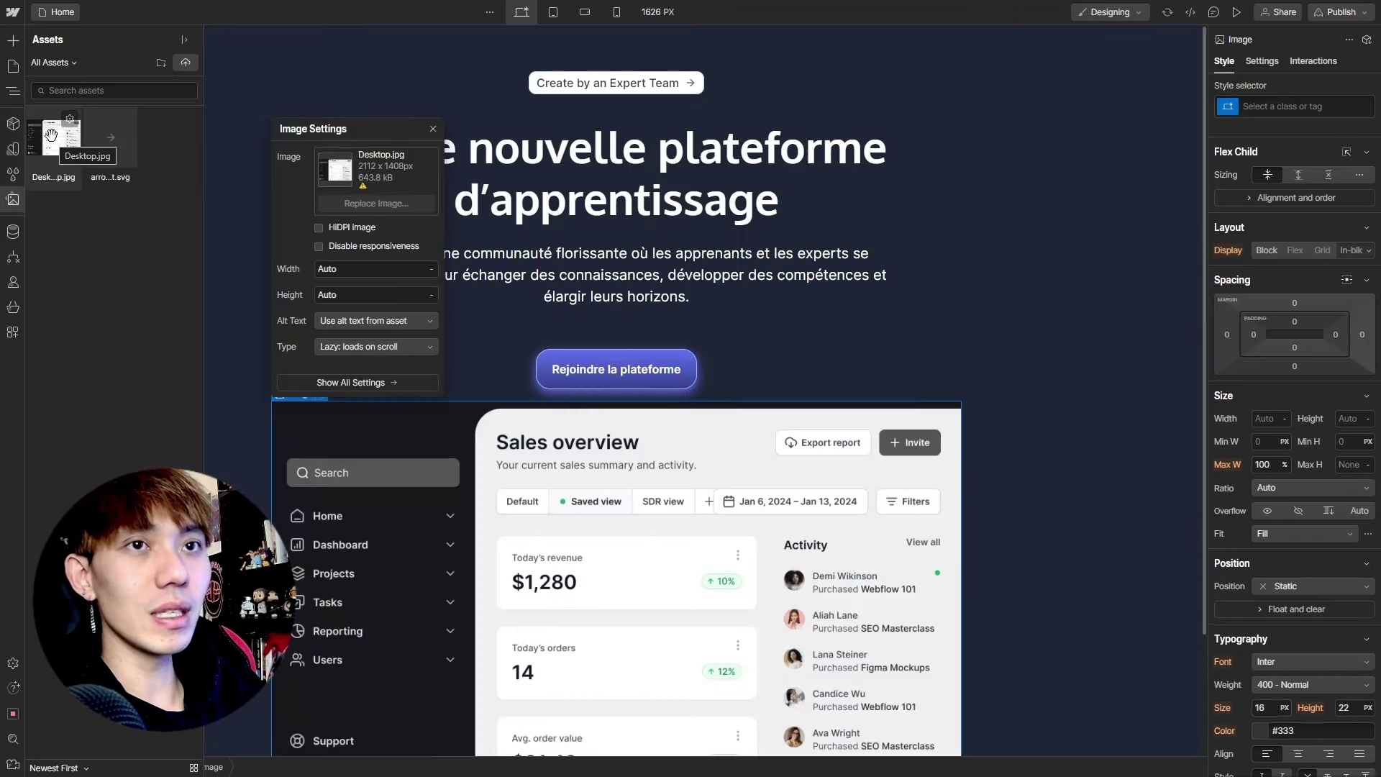
{"action": "key", "text": "Escape"}
{"action": "key", "text": "Escape"}
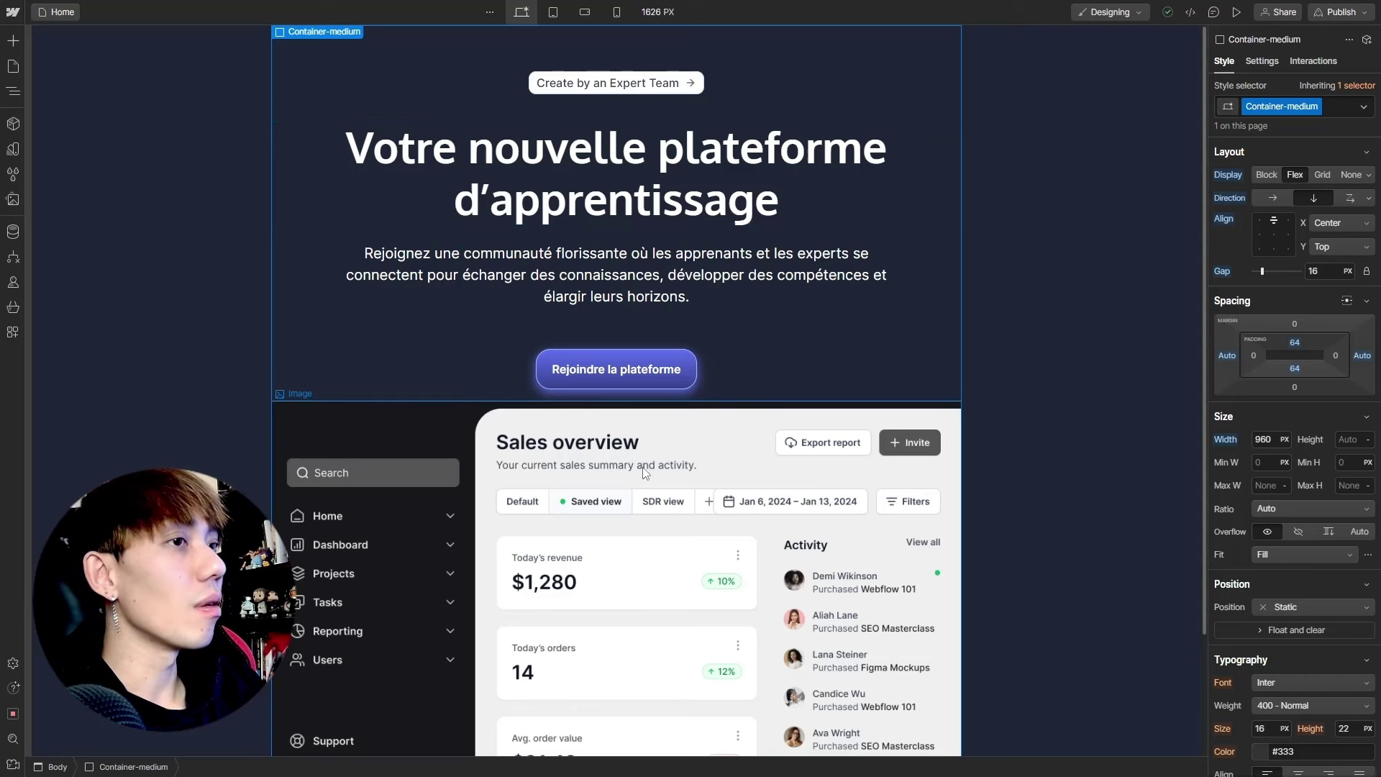
Add a Div Block just below the join button, comparing it with the existing padding-bottom element
{"action": "left_click", "coordinate": [603, 381]}
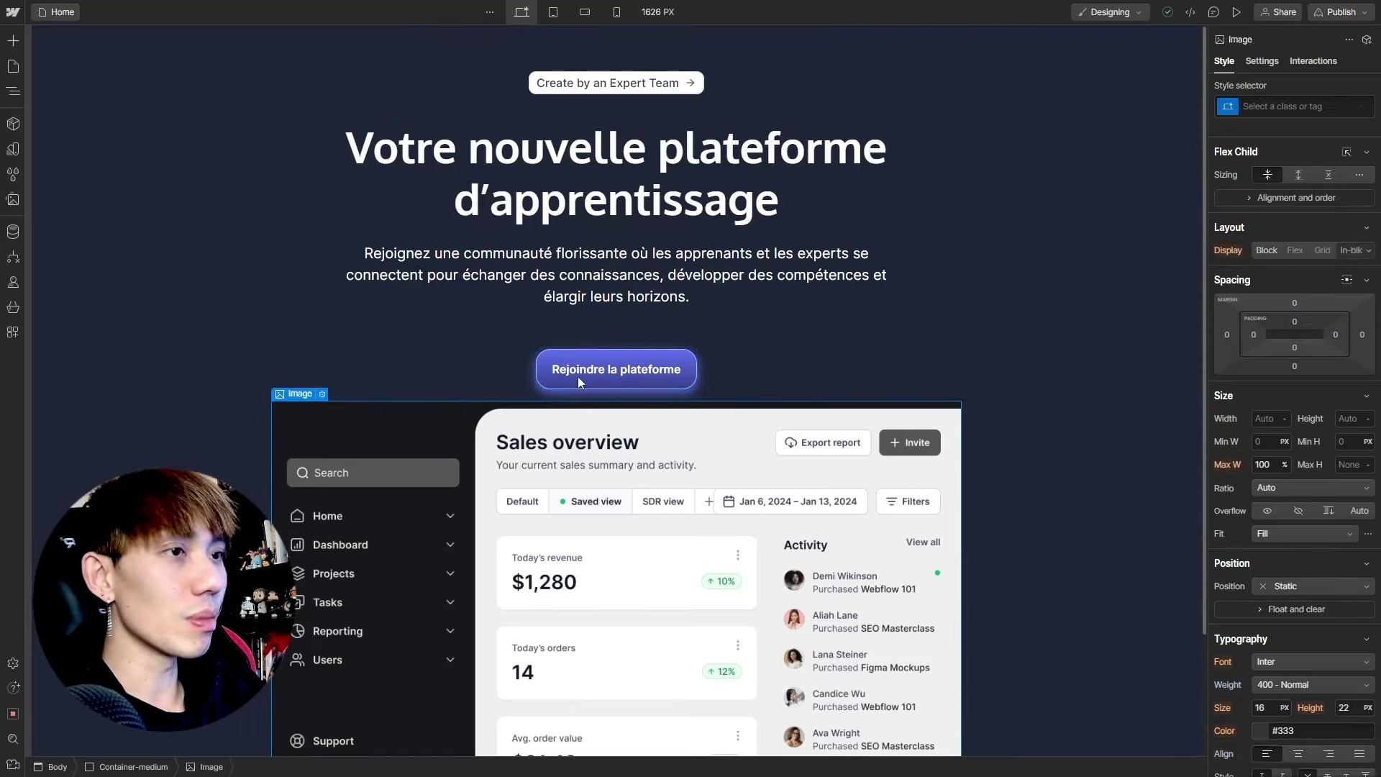
{"action": "key", "text": "a"}
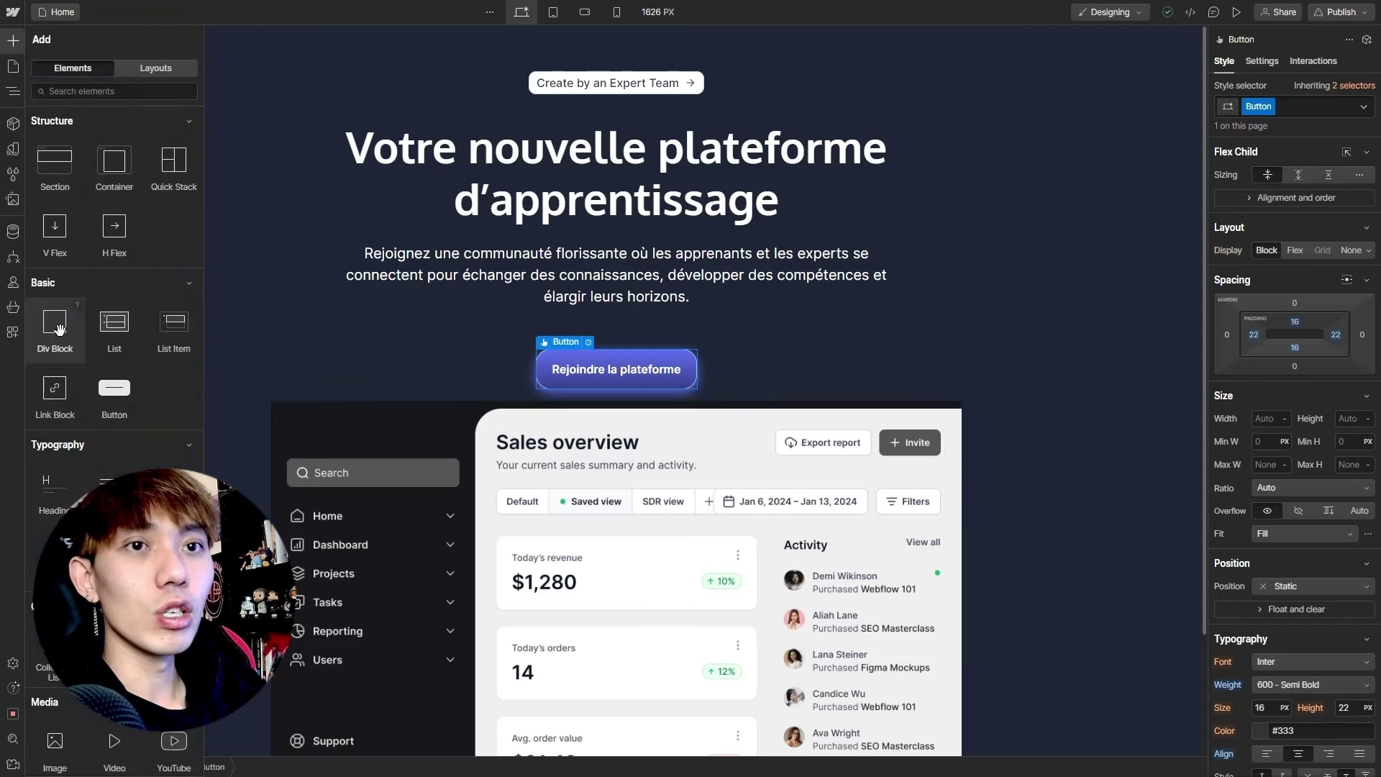
{"action": "mouse_move", "coordinate": [55, 331]}
{"action": "left_mouse_down"}
{"action": "mouse_move", "coordinate": [277, 333]}
{"action": "mouse_move", "coordinate": [631, 406]}
{"action": "mouse_move", "coordinate": [642, 396]}
{"action": "mouse_move", "coordinate": [625, 410]}
{"action": "left_mouse_up"}
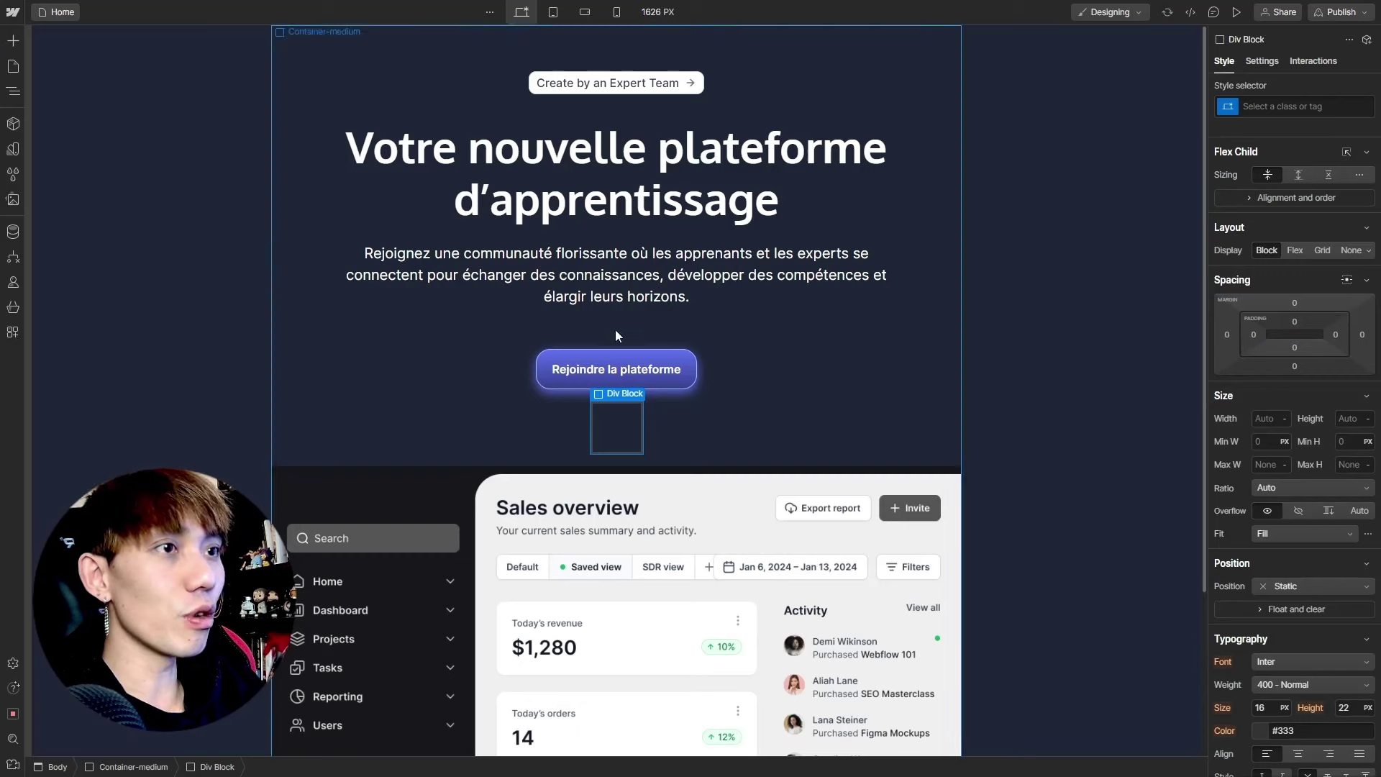
{"action": "left_click", "coordinate": [13, 91]}
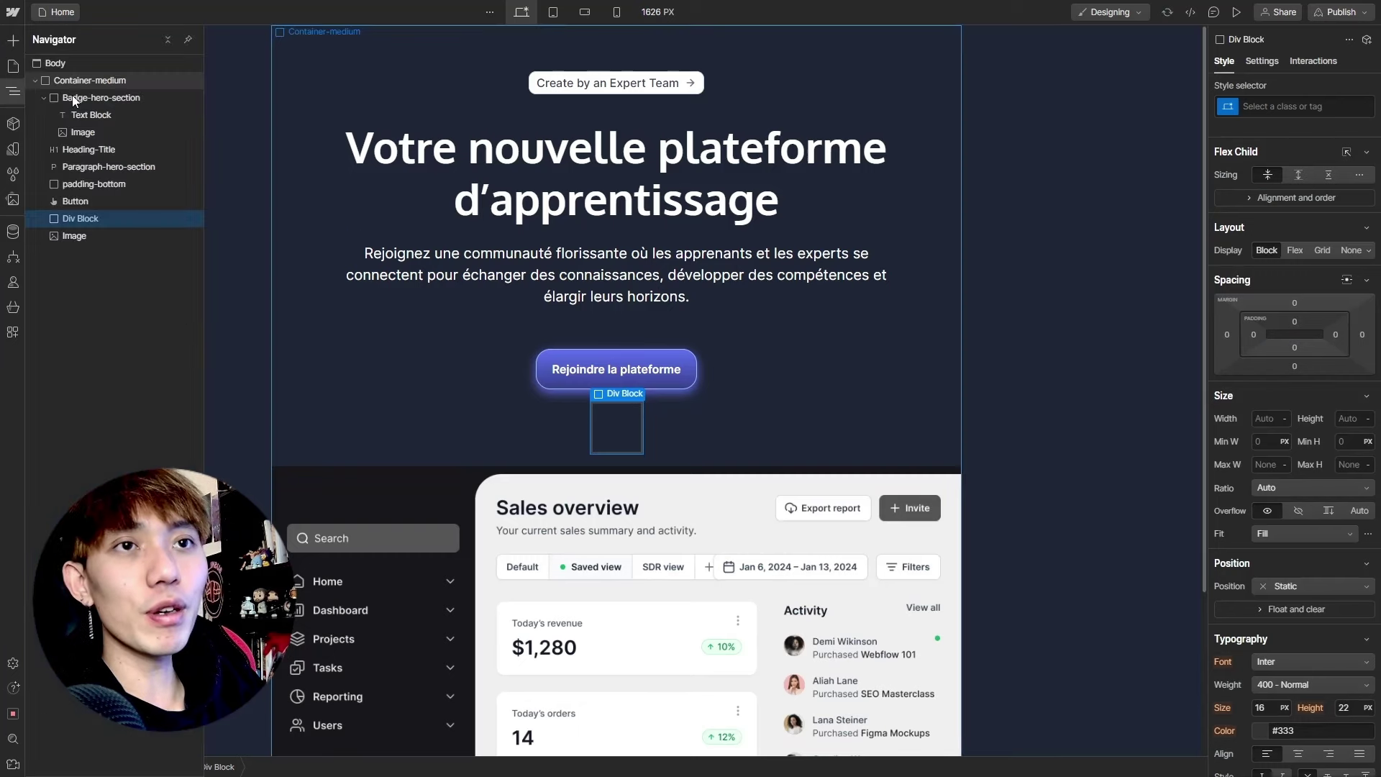
{"action": "left_click", "coordinate": [104, 183]}
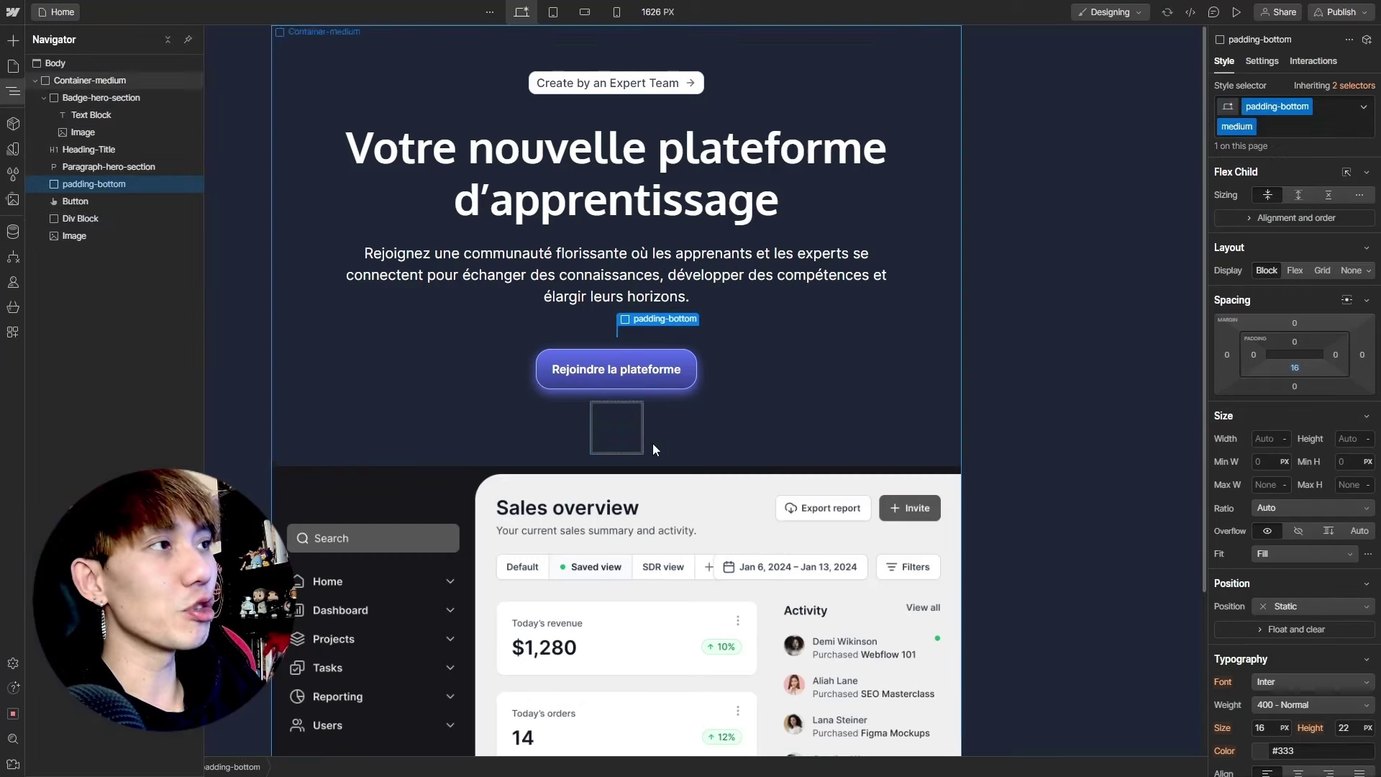
{"action": "left_click", "coordinate": [624, 430]}
Give the new div block the padding-bottom class plus a new 'large' combo class
{"action": "left_click", "coordinate": [1273, 107]}
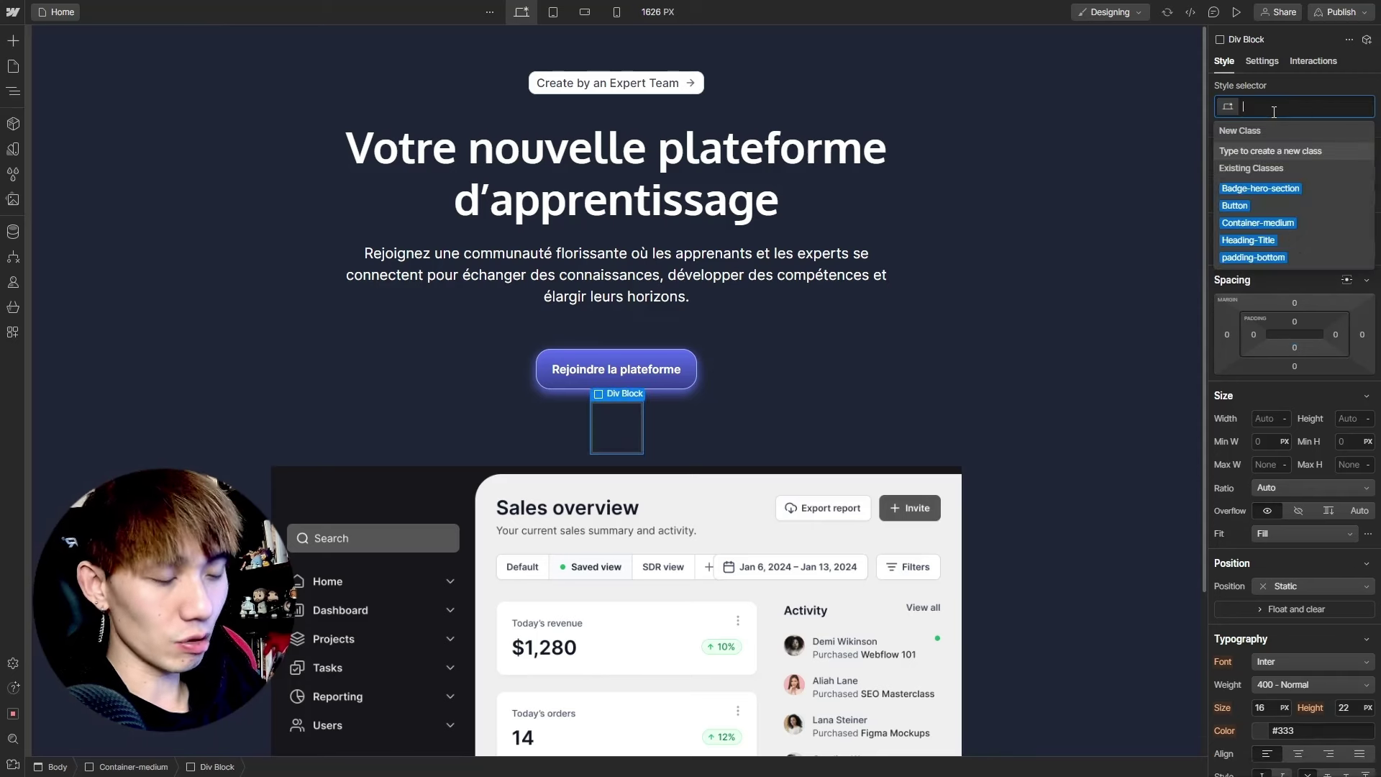
{"action": "type", "text": "paddling-b"}
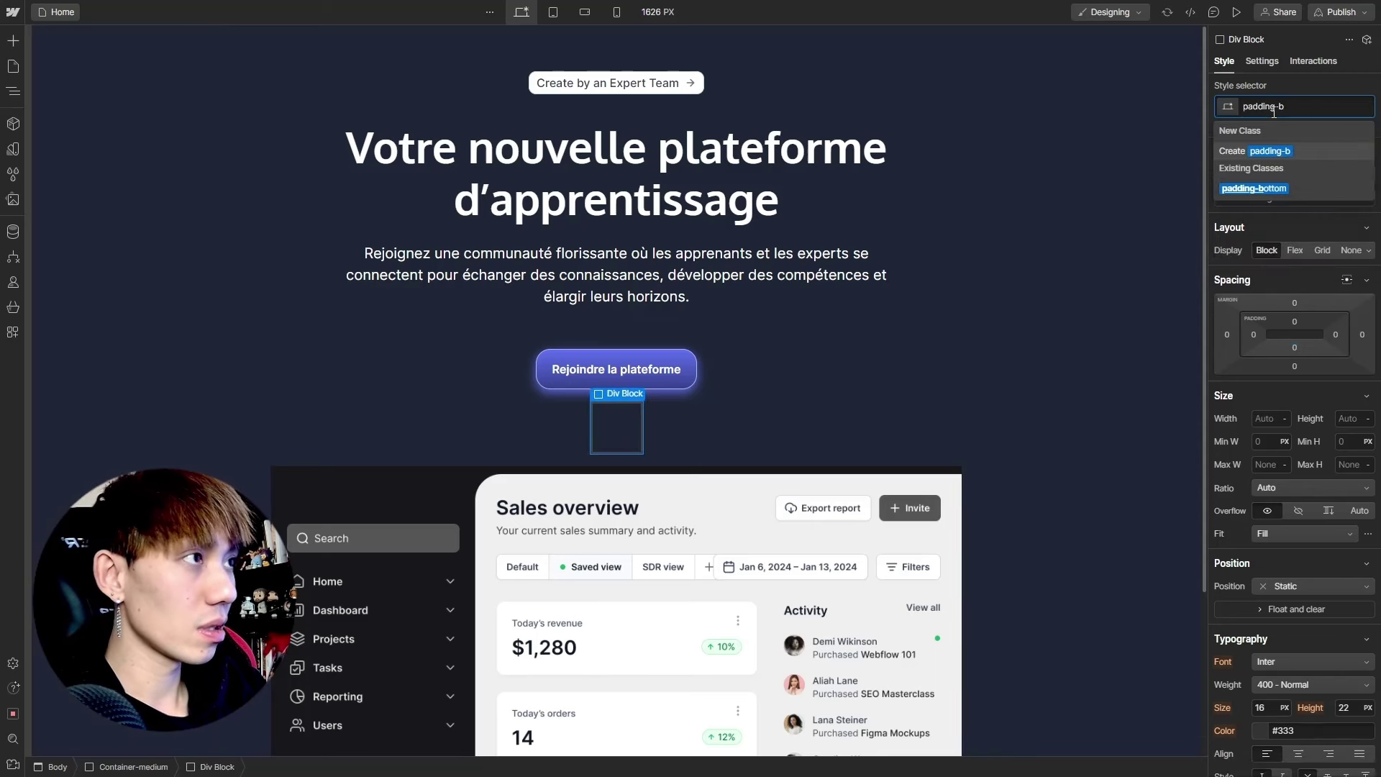
{"action": "type", "text": "ottom"}
{"action": "key", "text": "Return"}
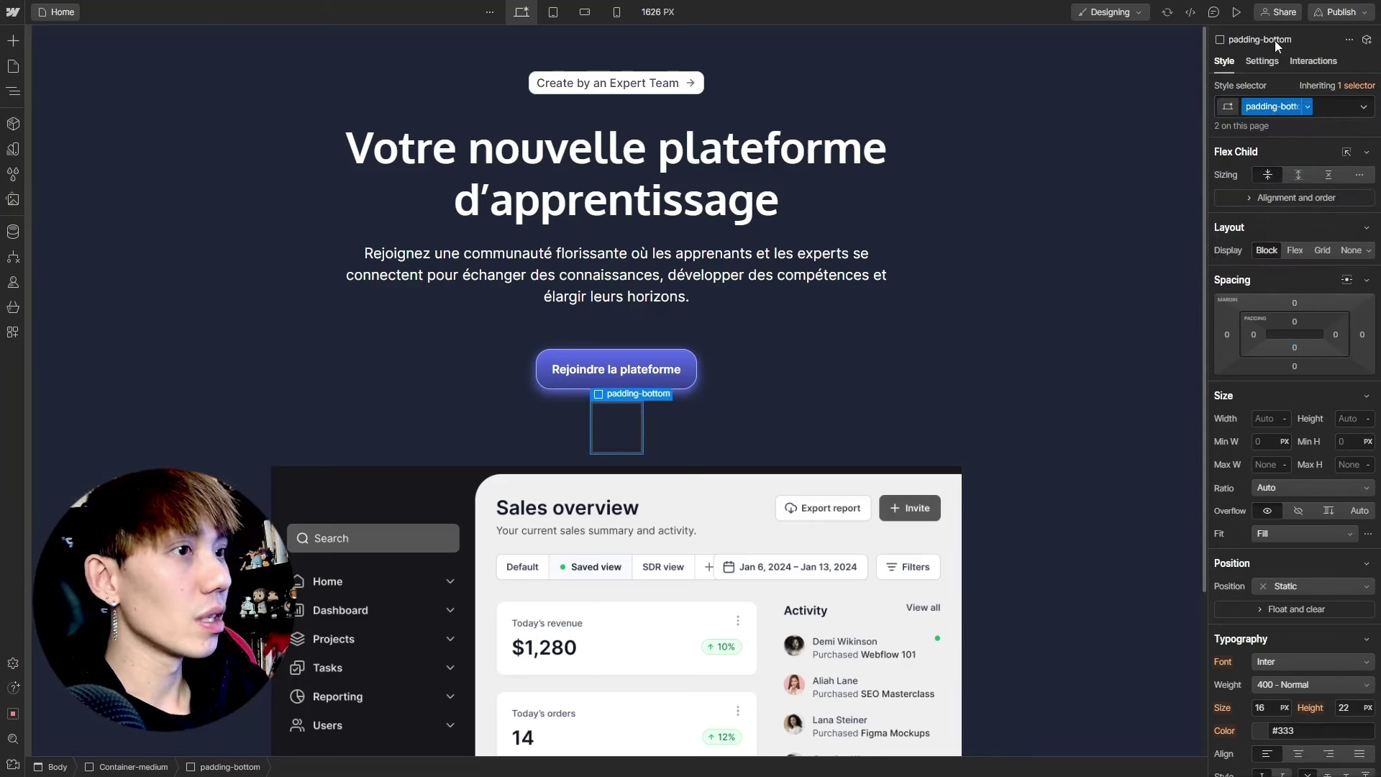
{"action": "left_click", "coordinate": [1331, 107]}
{"action": "left_click", "coordinate": [1240, 193]}
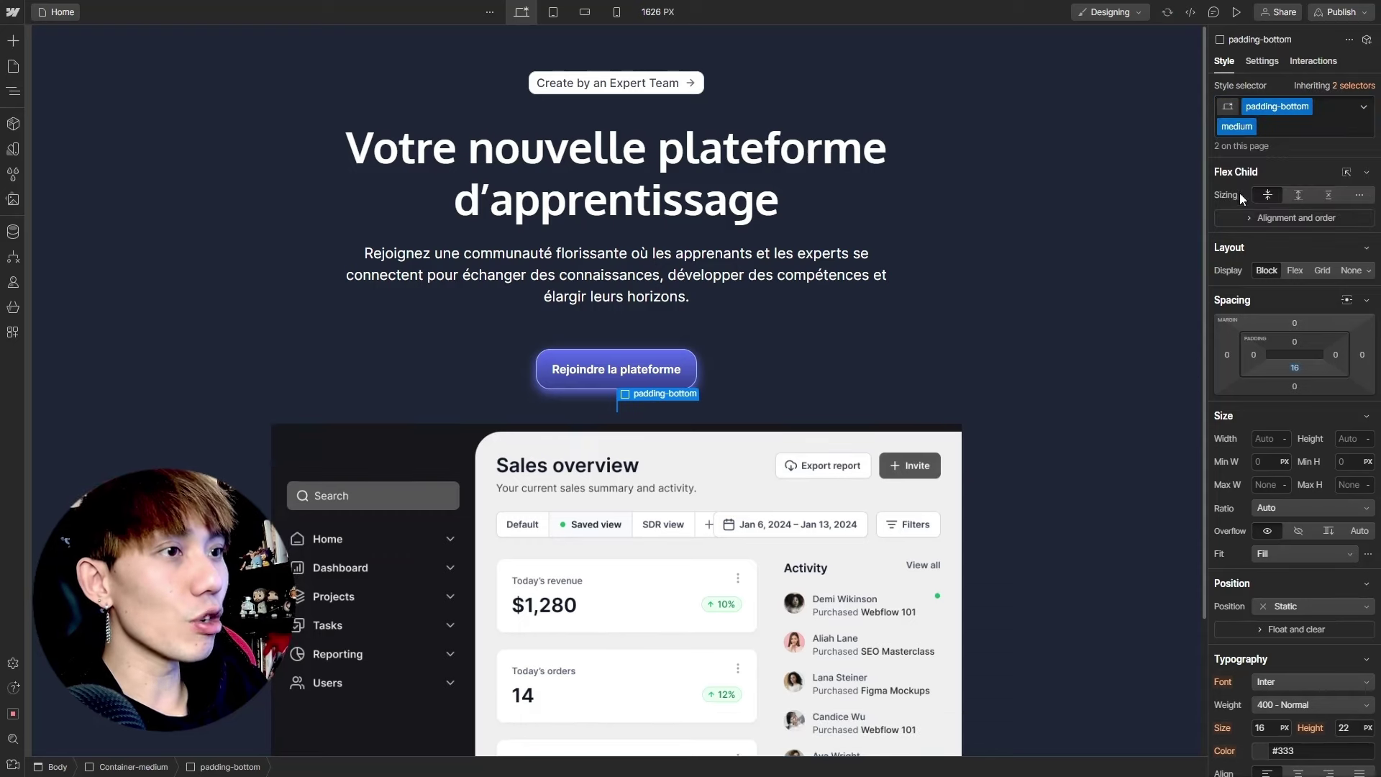
{"action": "left_click", "coordinate": [1298, 129]}
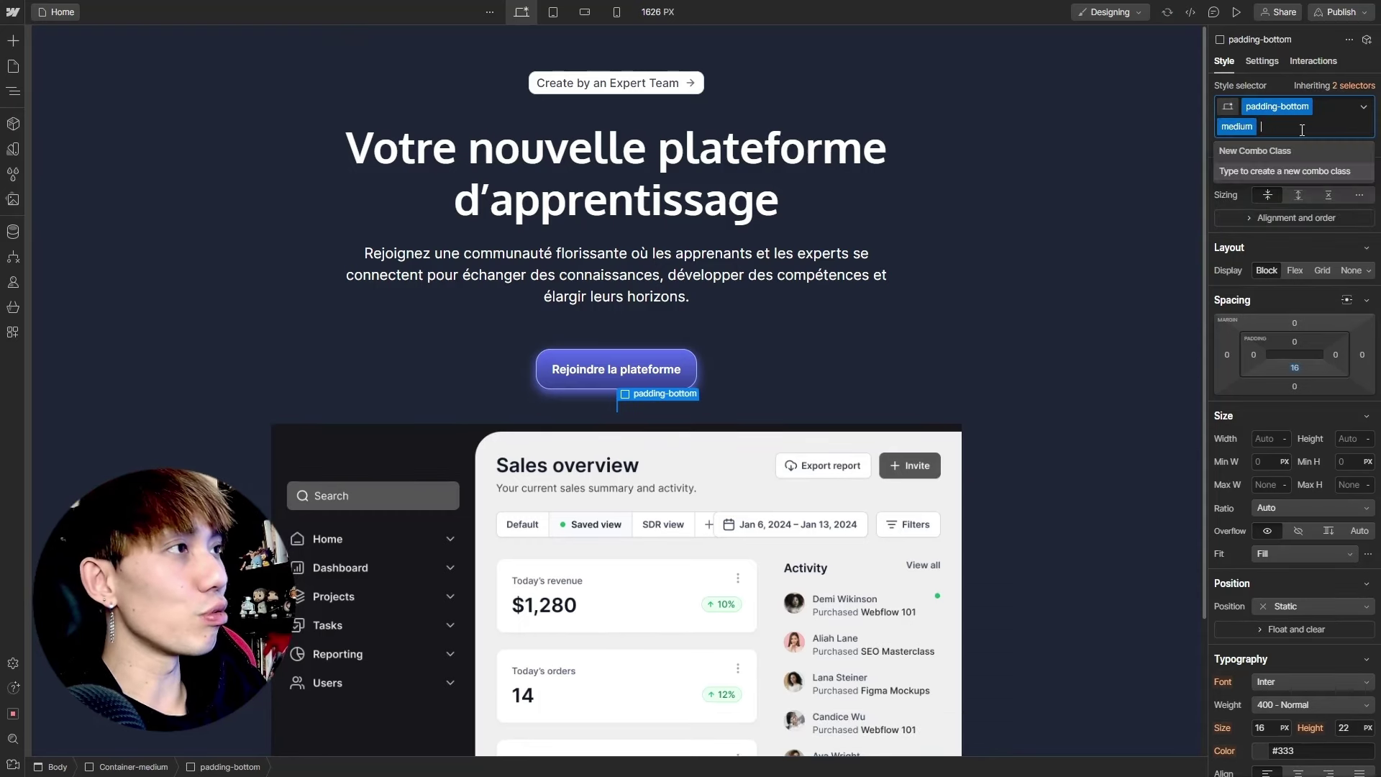
{"action": "key", "text": "BackSpace"}
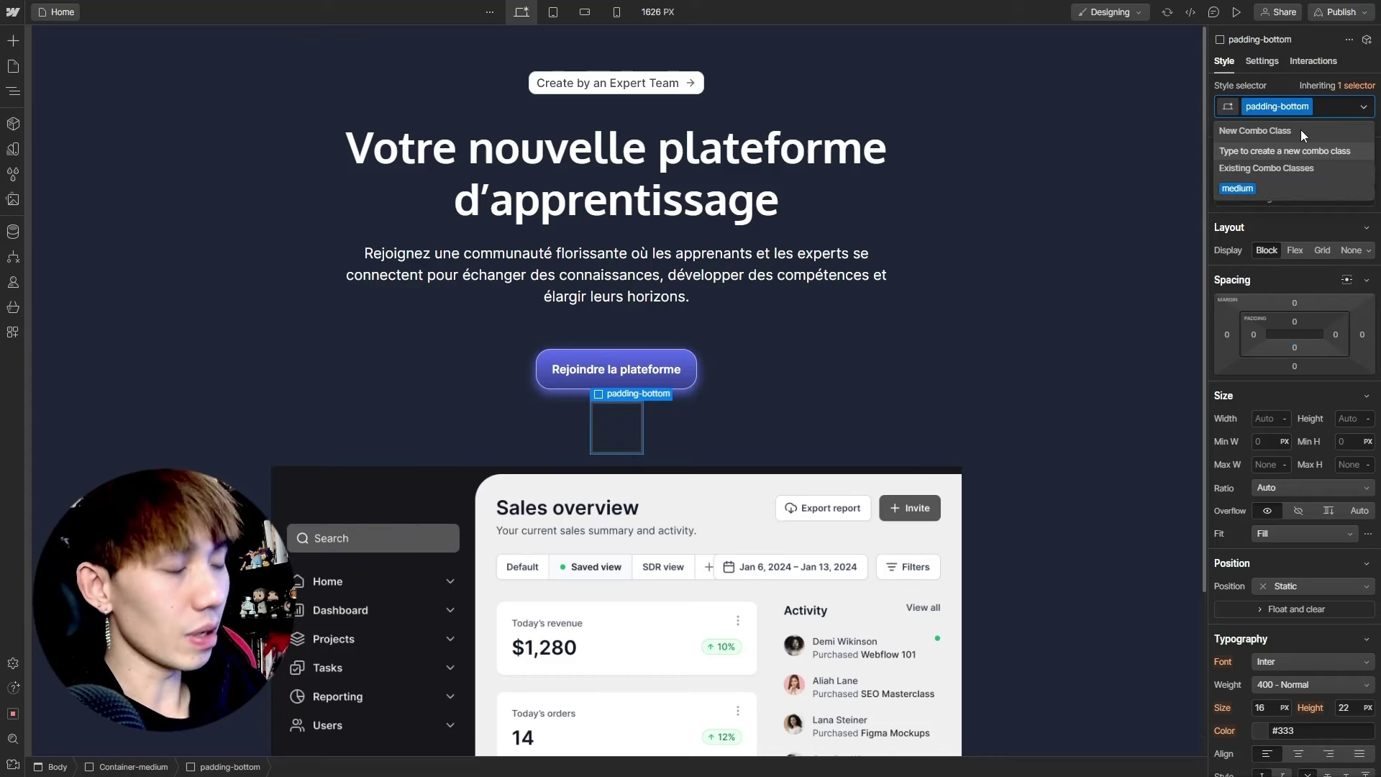
{"action": "type", "text": "large"}
{"action": "key", "text": "Return"}
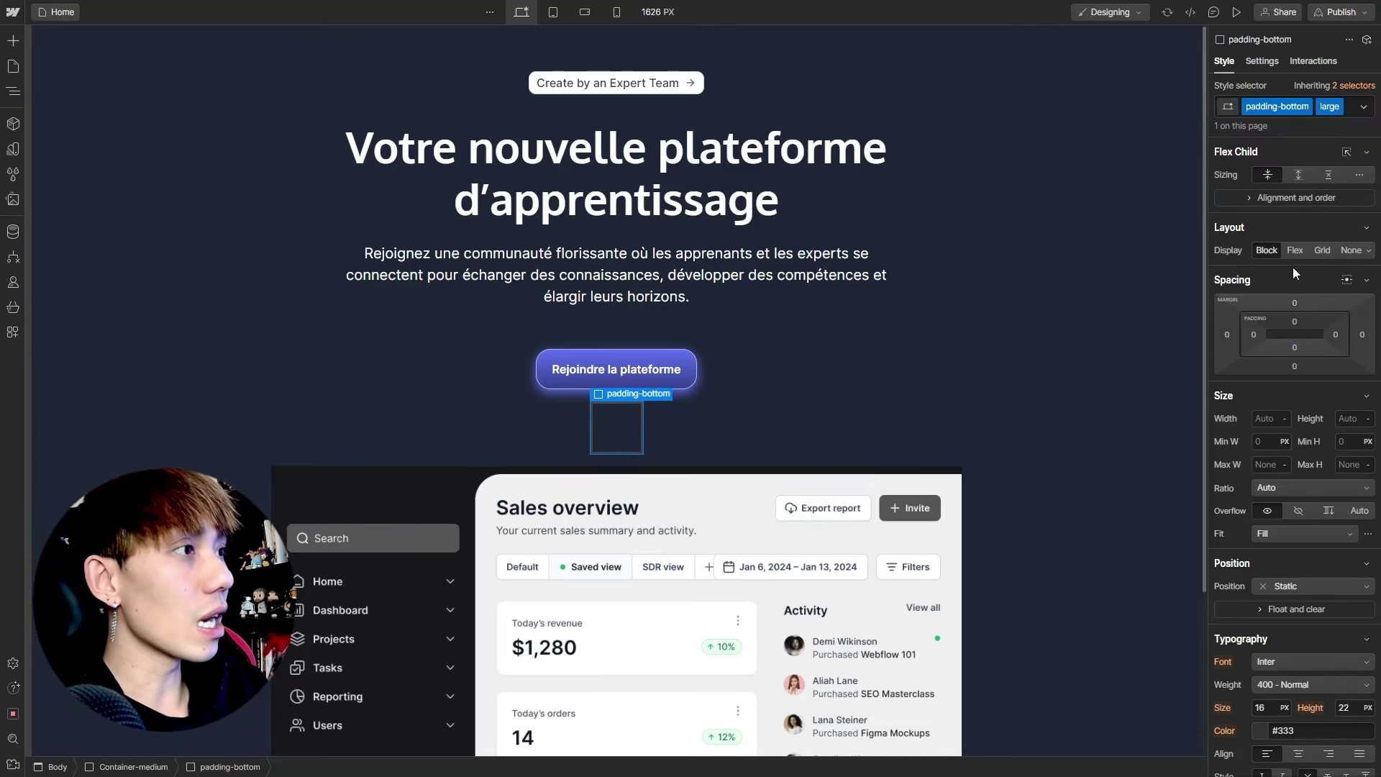
Set the spacer's bottom padding to 32 px and check the spacing around the button
{"action": "left_click", "coordinate": [1293, 348]}
{"action": "type", "text": "32"}
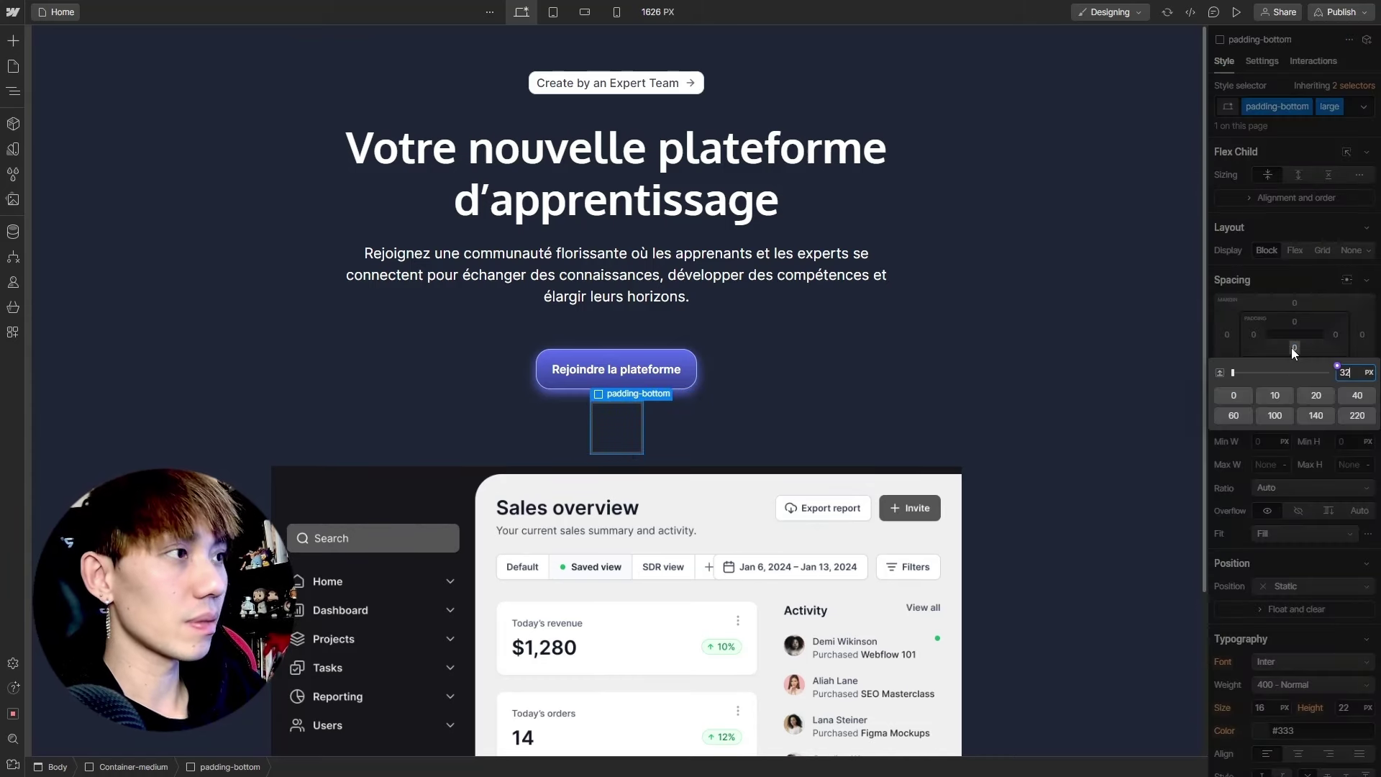
{"action": "key", "text": "Escape"}
{"action": "left_click", "coordinate": [542, 417]}
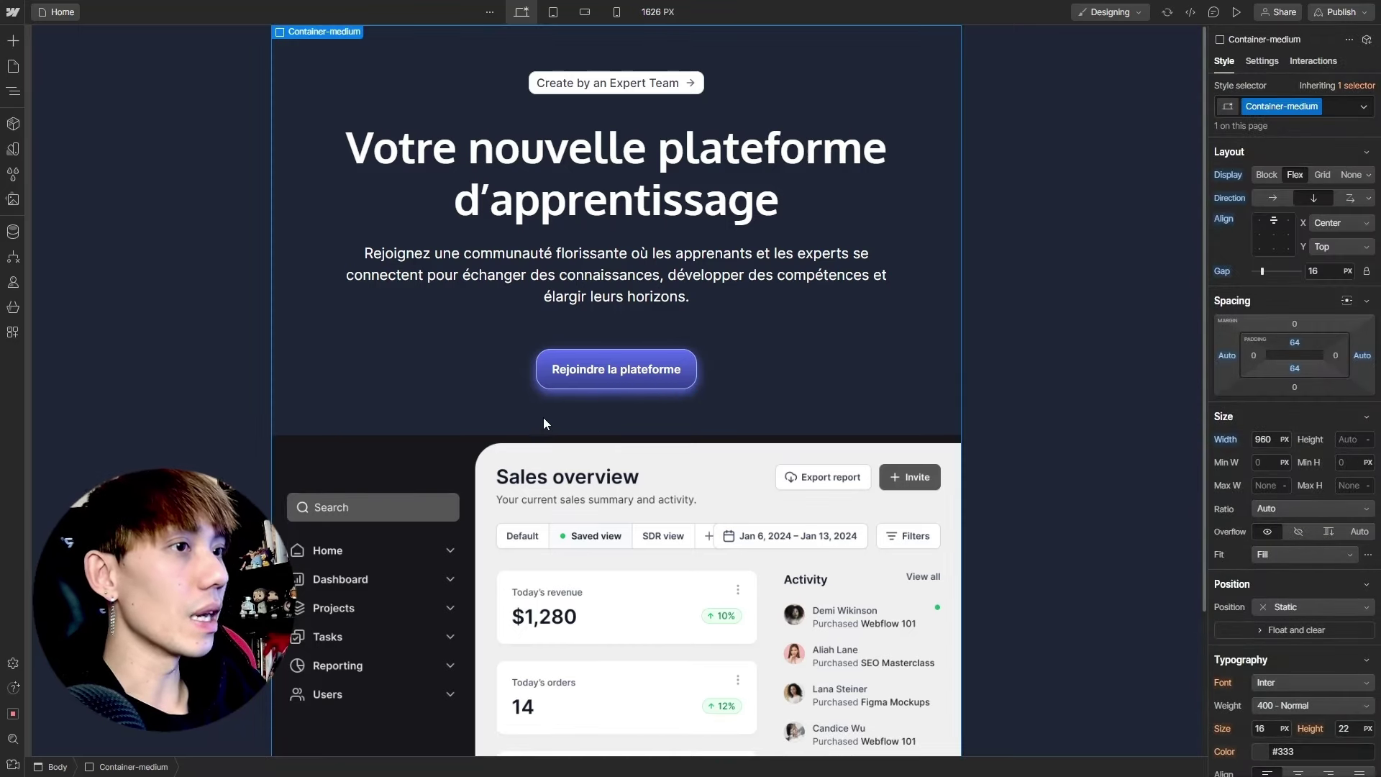
{"action": "left_click", "coordinate": [580, 370]}
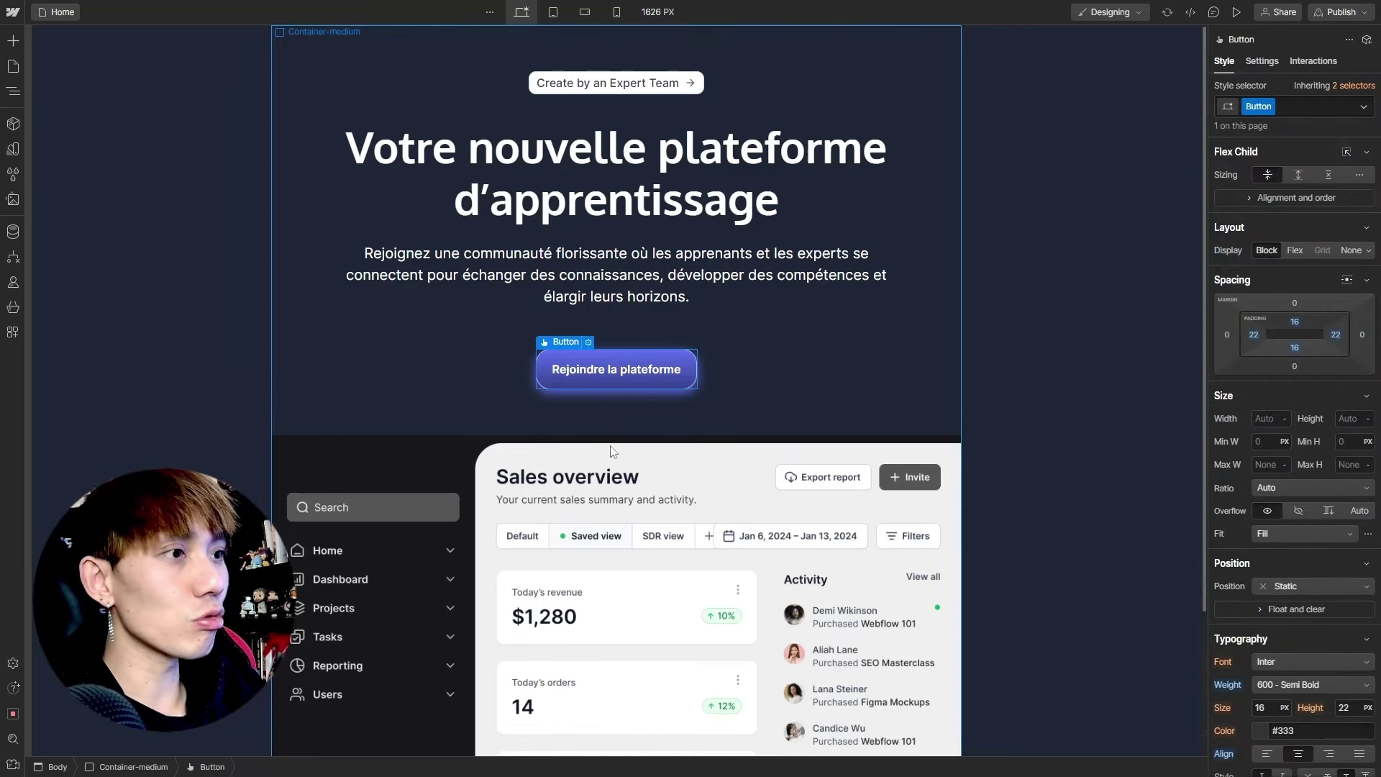
{"action": "scroll", "coordinate": [594, 584], "scroll_direction": "down", "scroll_amount": 1}
{"action": "scroll", "coordinate": [594, 584], "scroll_direction": "up", "scroll_amount": 1}
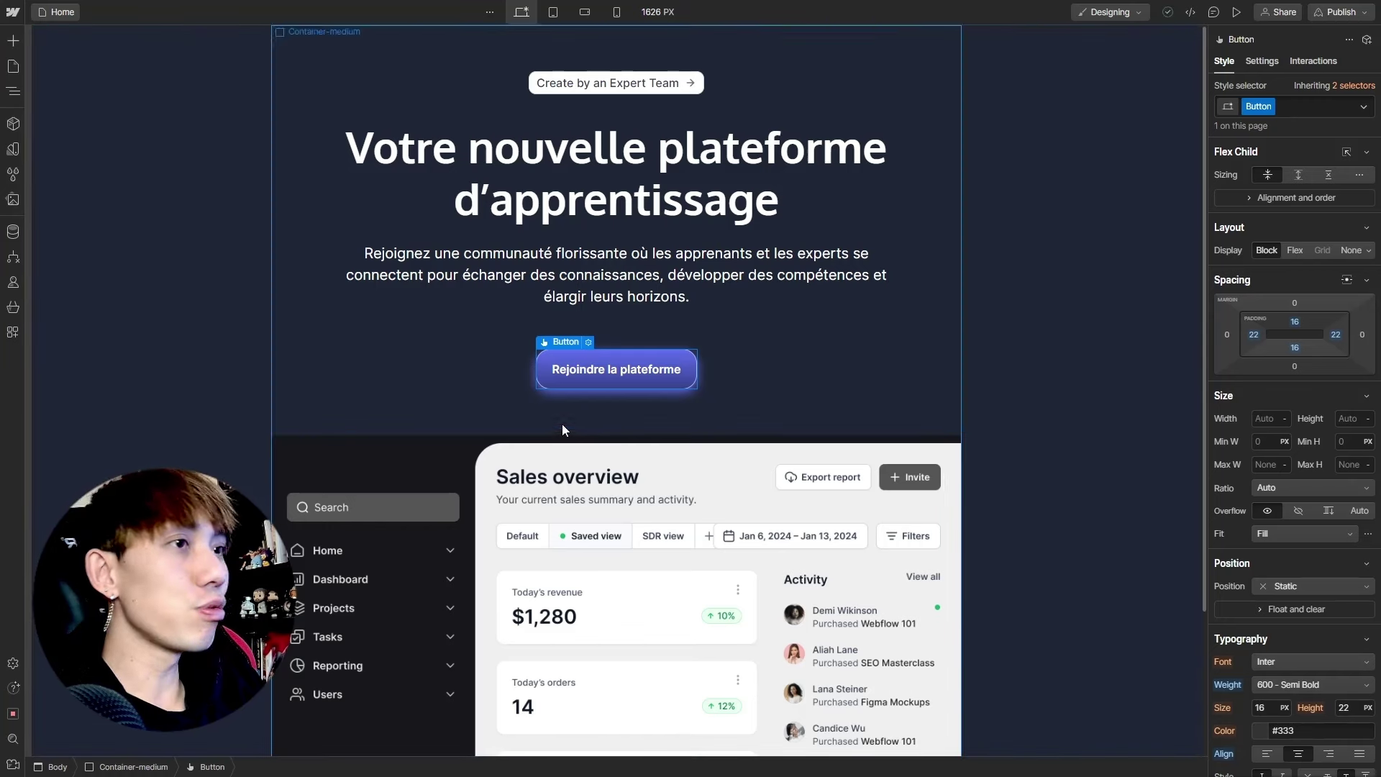
{"action": "left_click", "coordinate": [14, 92]}
{"action": "left_click", "coordinate": [84, 220]}
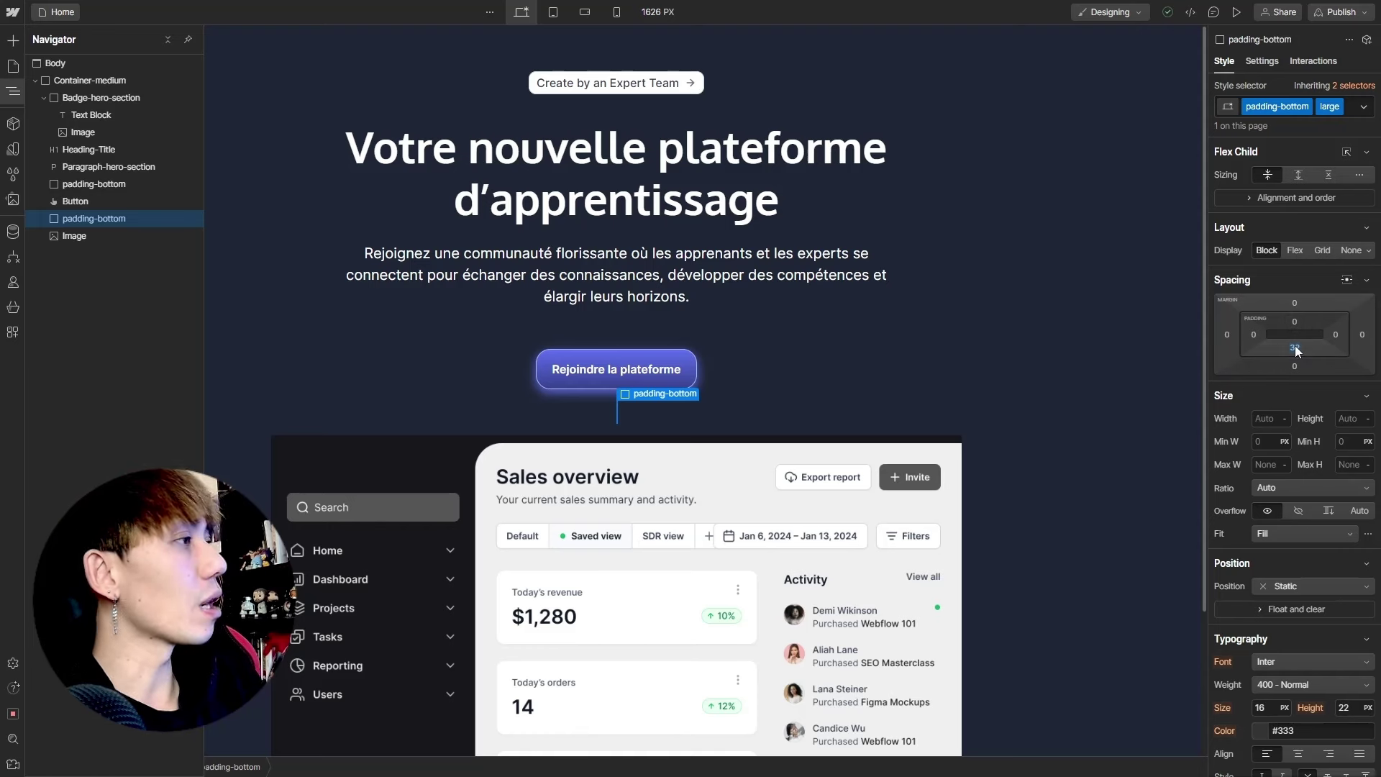
{"action": "left_click", "coordinate": [811, 358]}
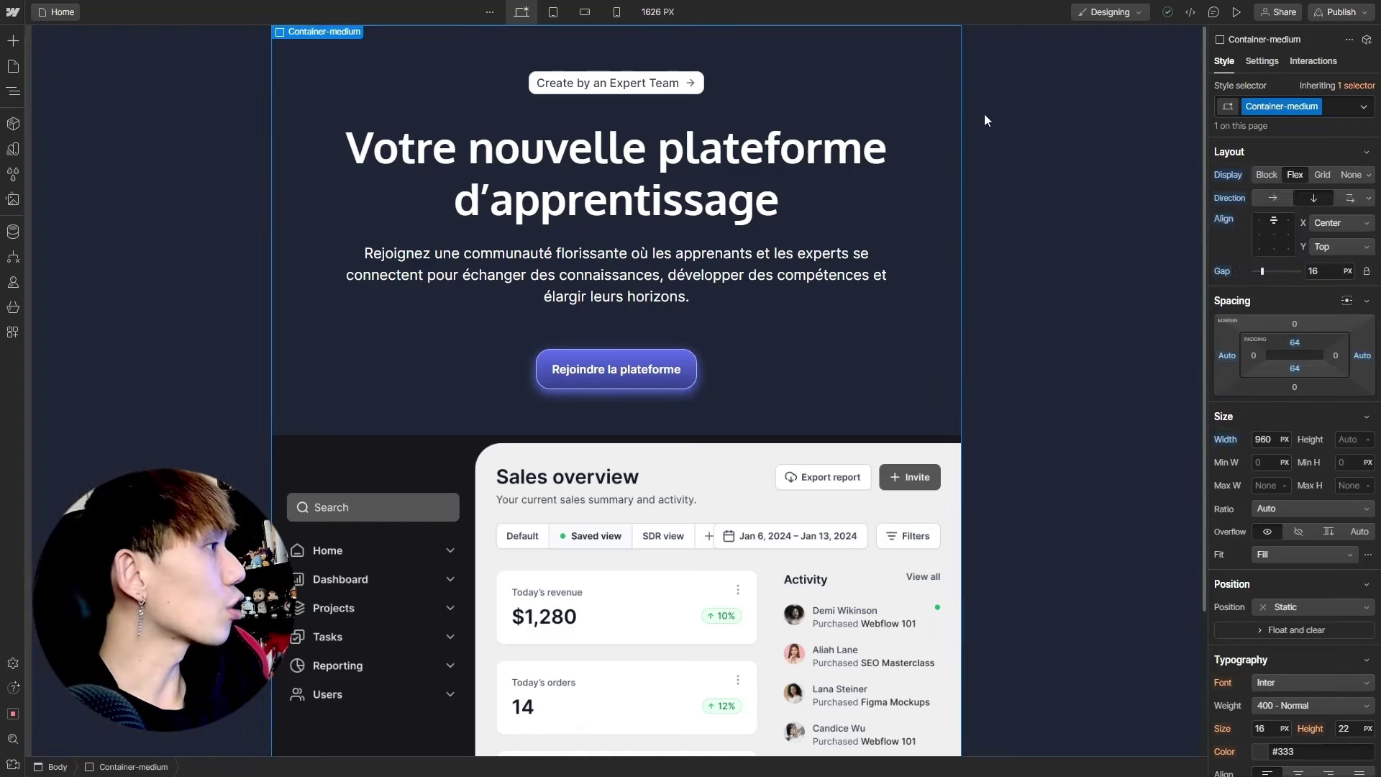
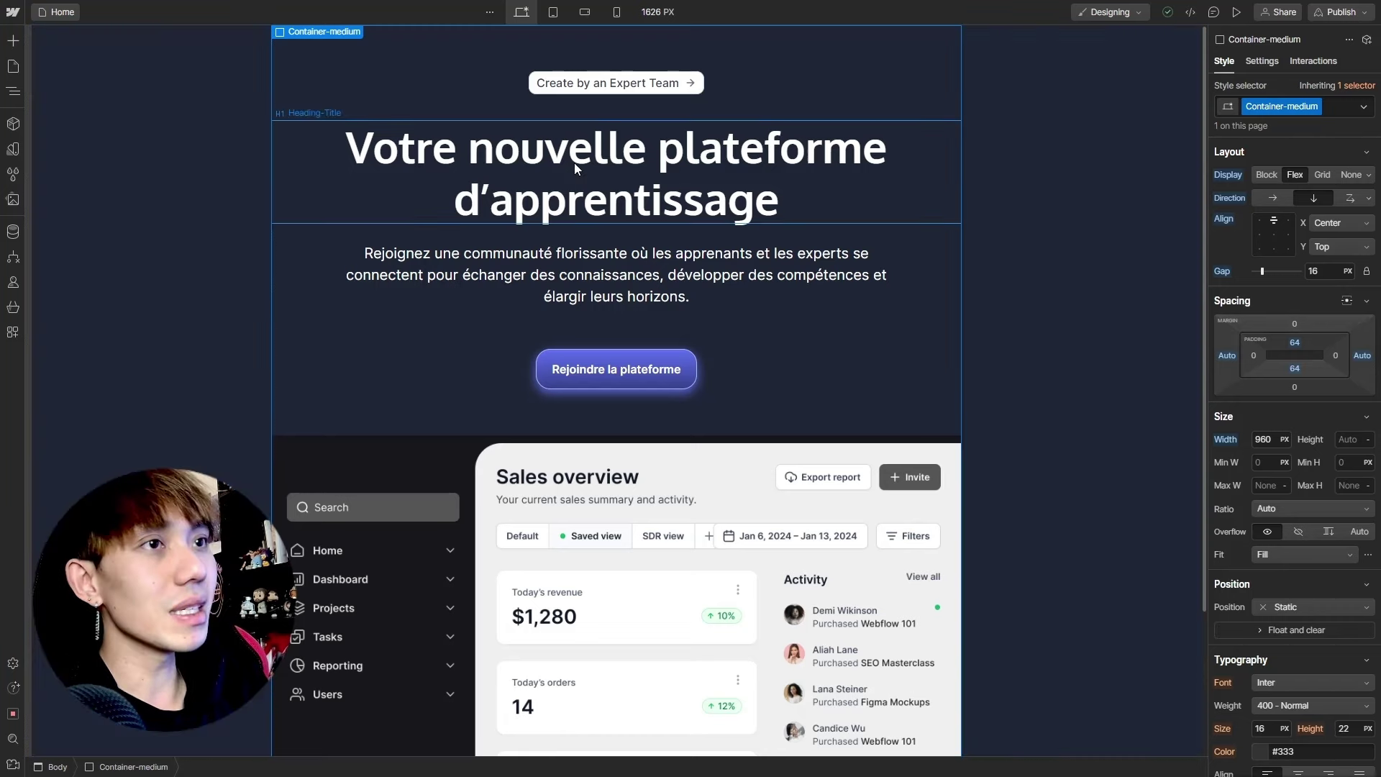
Colour the hero heading text bright red #f00000 and add a placeholder background image layer
{"action": "left_click", "coordinate": [573, 163]}
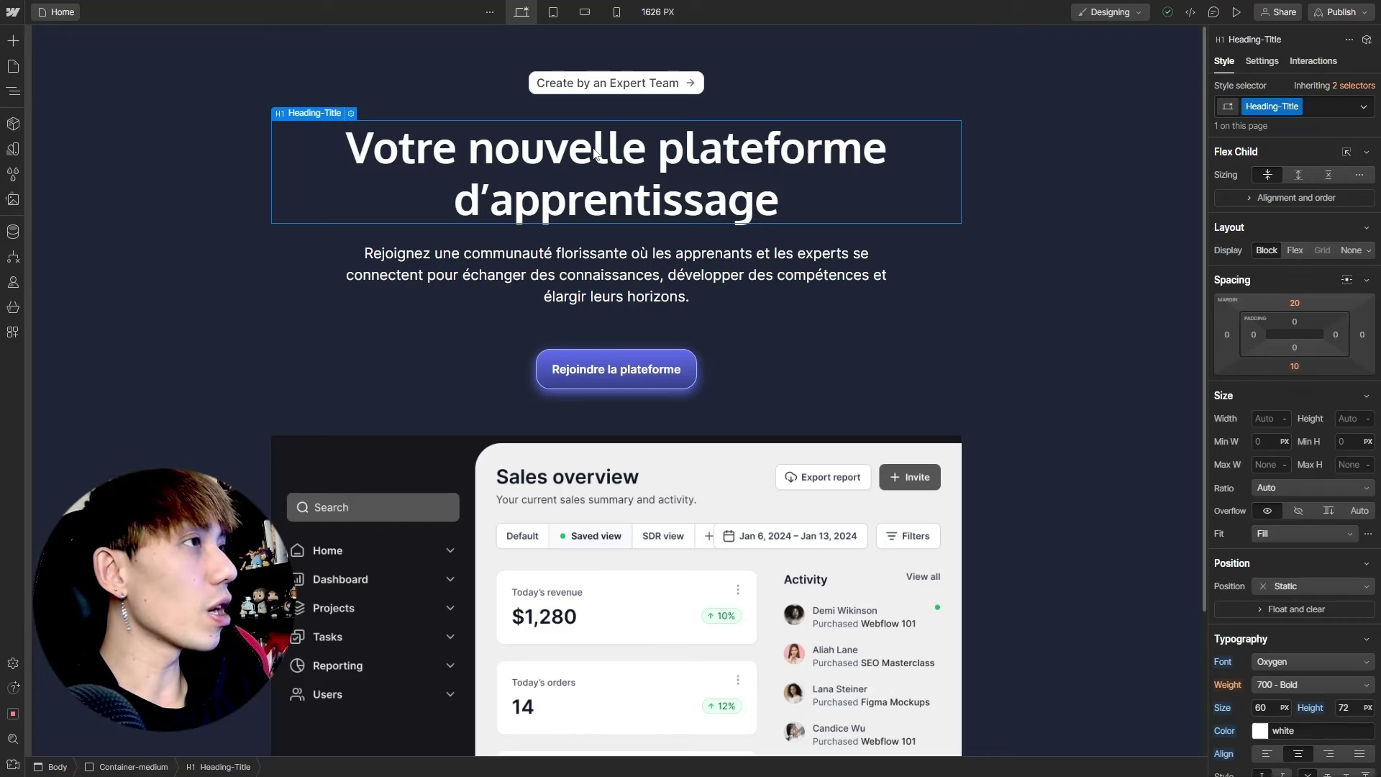
{"action": "scroll", "coordinate": [1331, 464], "scroll_direction": "down", "scroll_amount": 2}
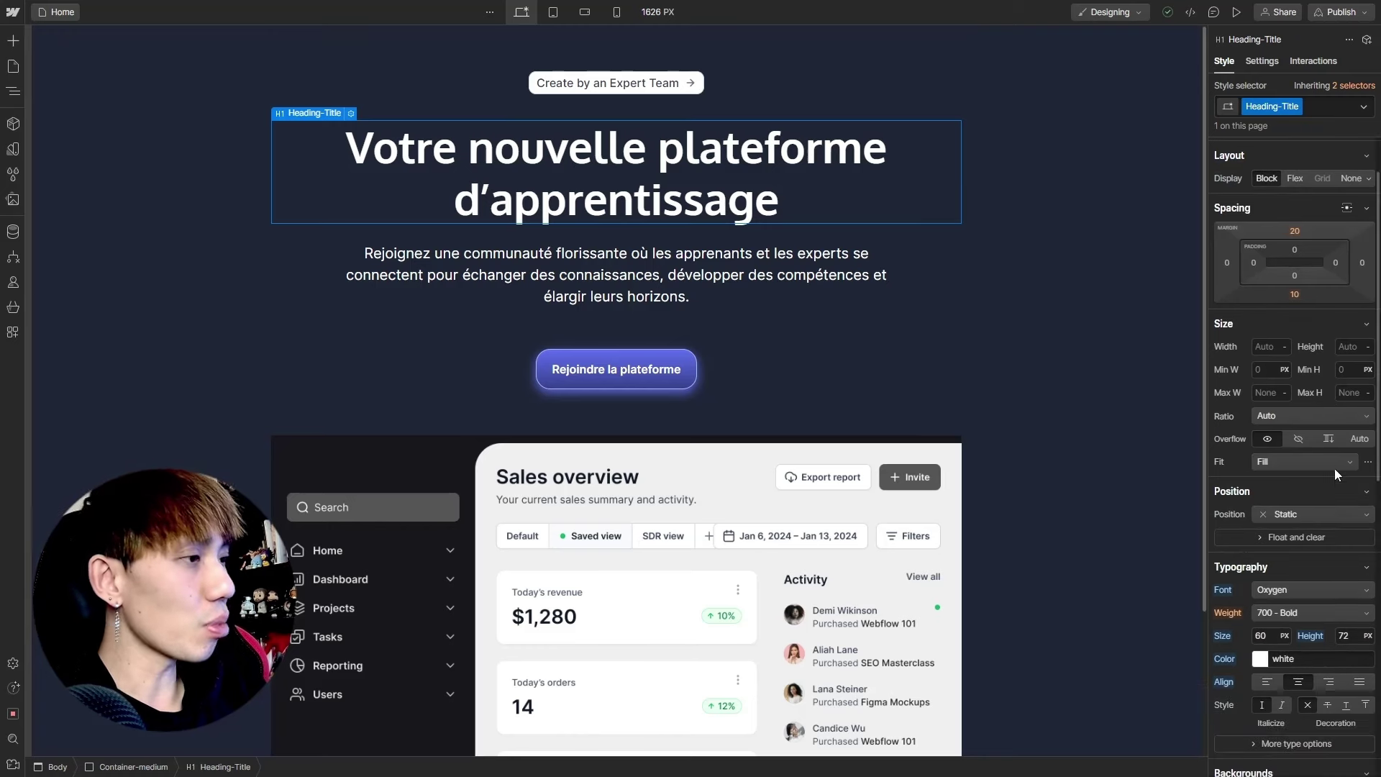
{"action": "scroll", "coordinate": [1287, 618], "scroll_direction": "down", "scroll_amount": 4}
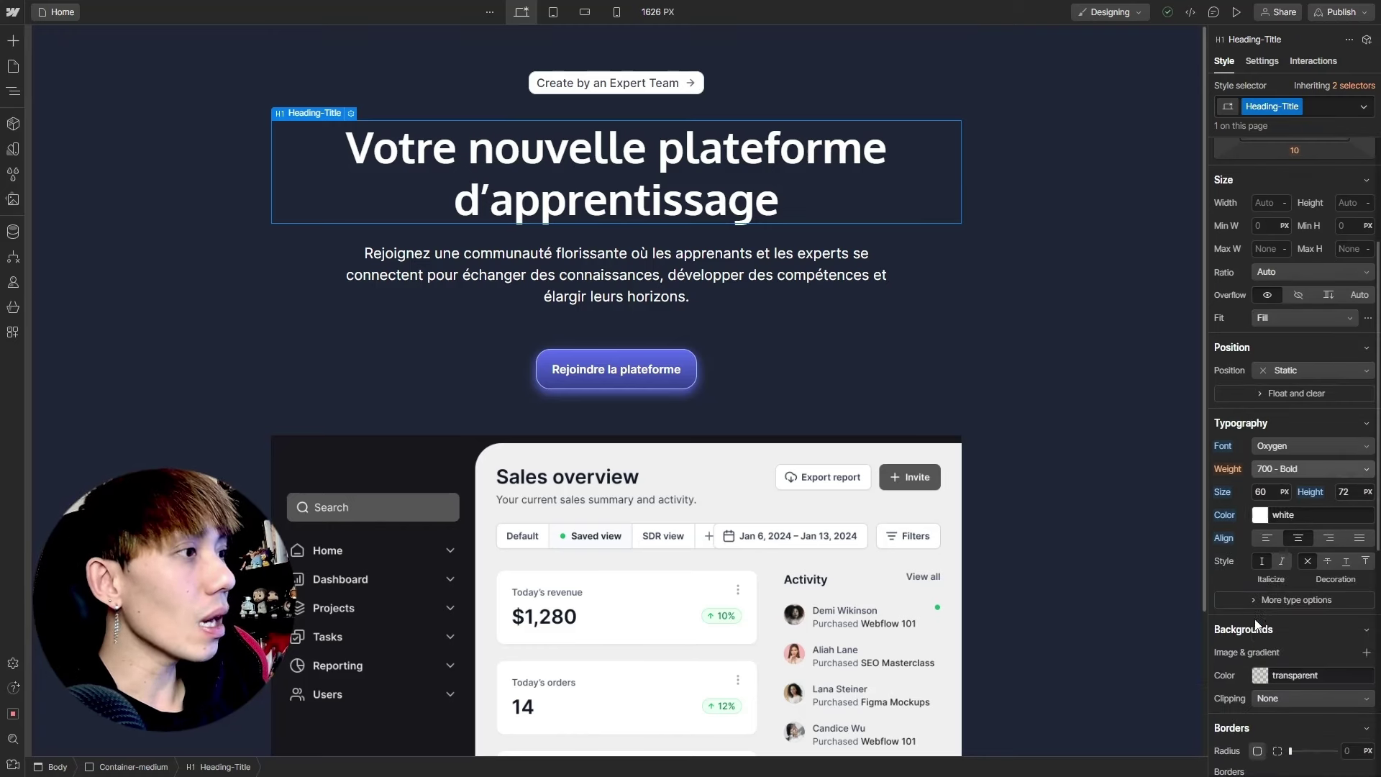
{"action": "left_click", "coordinate": [1259, 515]}
{"action": "left_click", "coordinate": [1344, 545]}
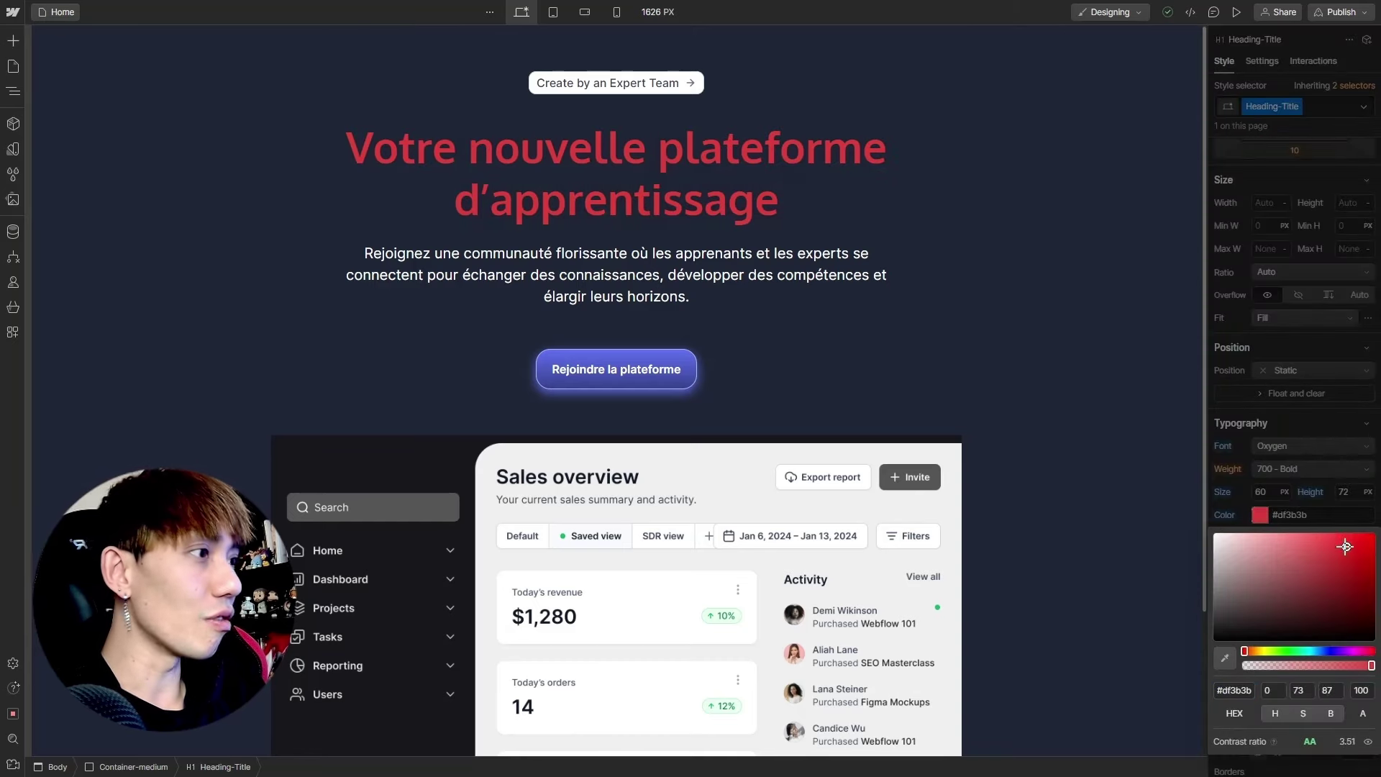
{"action": "left_click_drag", "start_coordinate": [1345, 547], "coordinate": [1358, 553]}
{"action": "left_click", "coordinate": [1304, 506]}
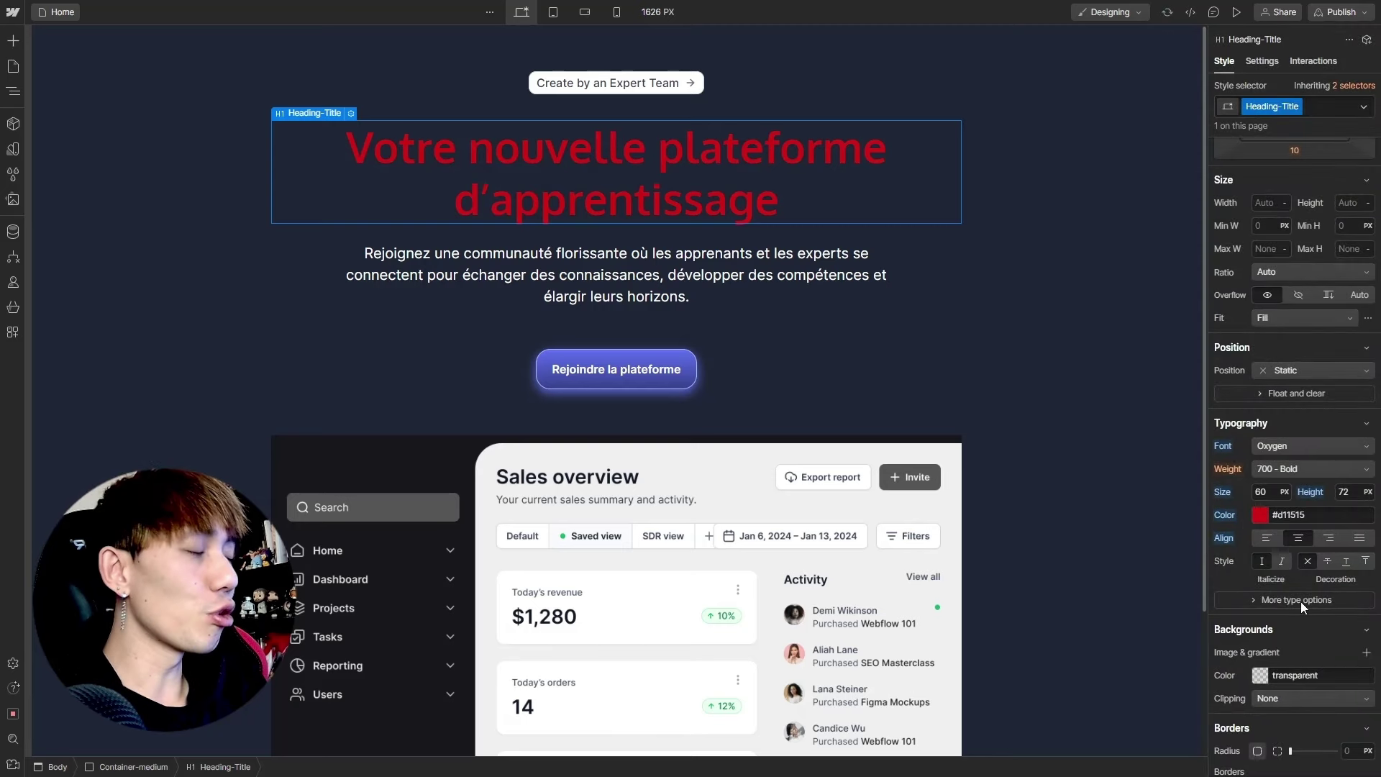
{"action": "left_click", "coordinate": [1259, 515]}
{"action": "left_click_drag", "start_coordinate": [1293, 562], "coordinate": [1374, 539]}
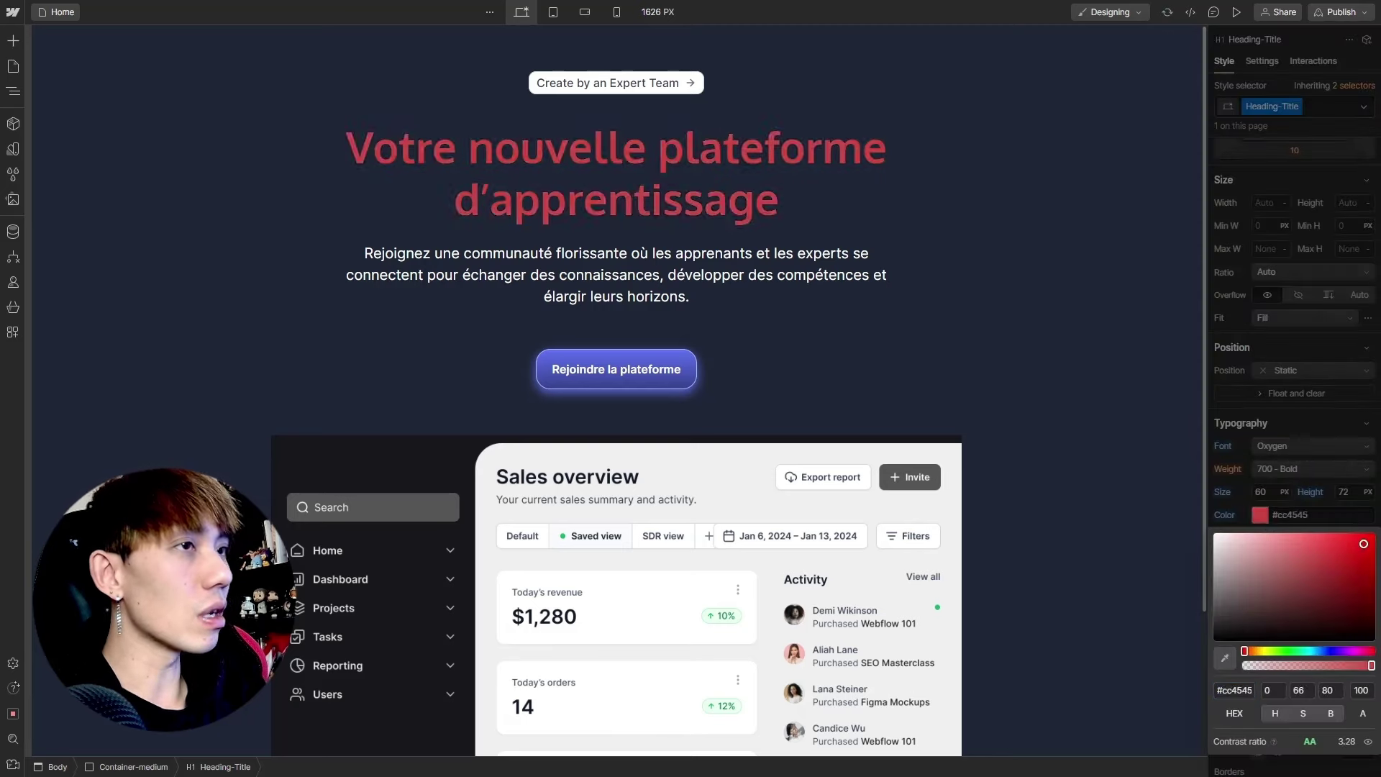
{"action": "left_click", "coordinate": [1313, 451]}
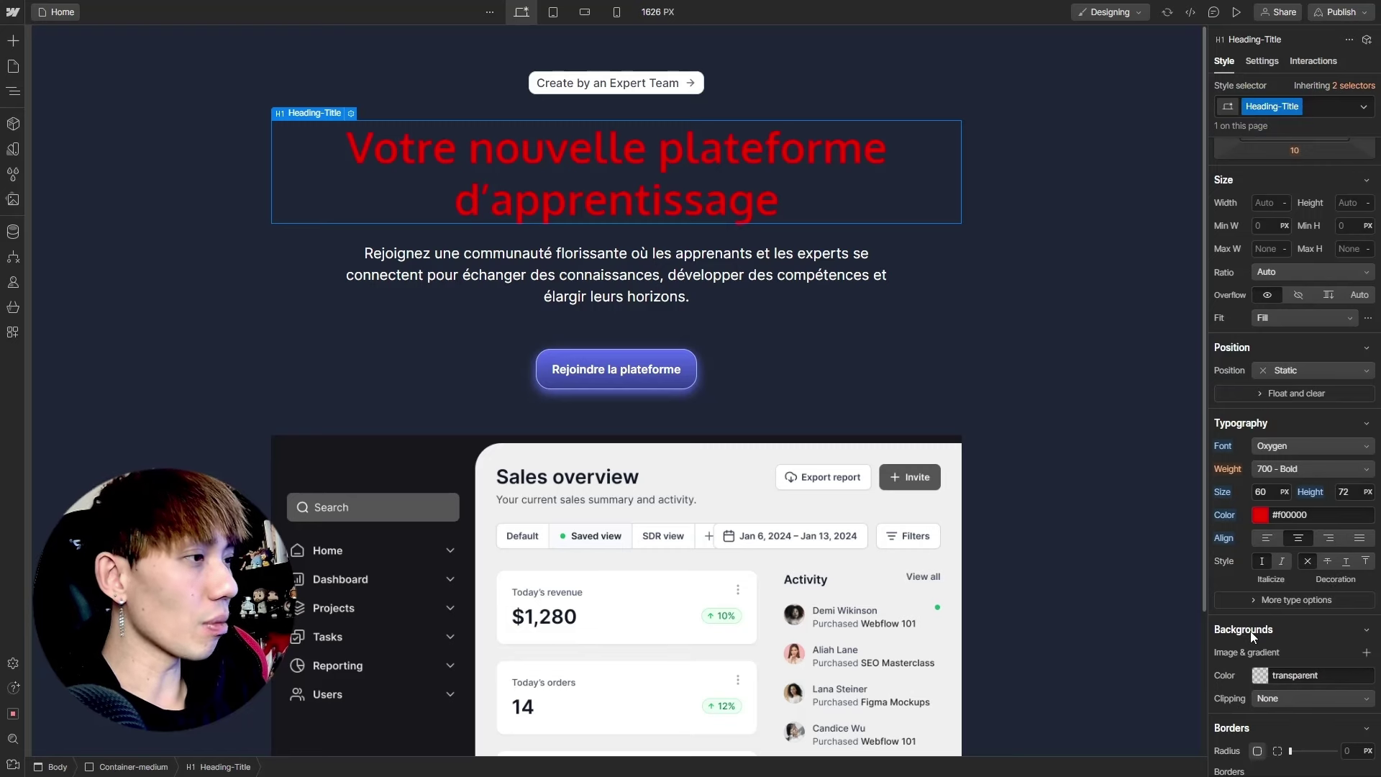
{"action": "scroll", "coordinate": [1250, 634], "scroll_direction": "down", "scroll_amount": 2}
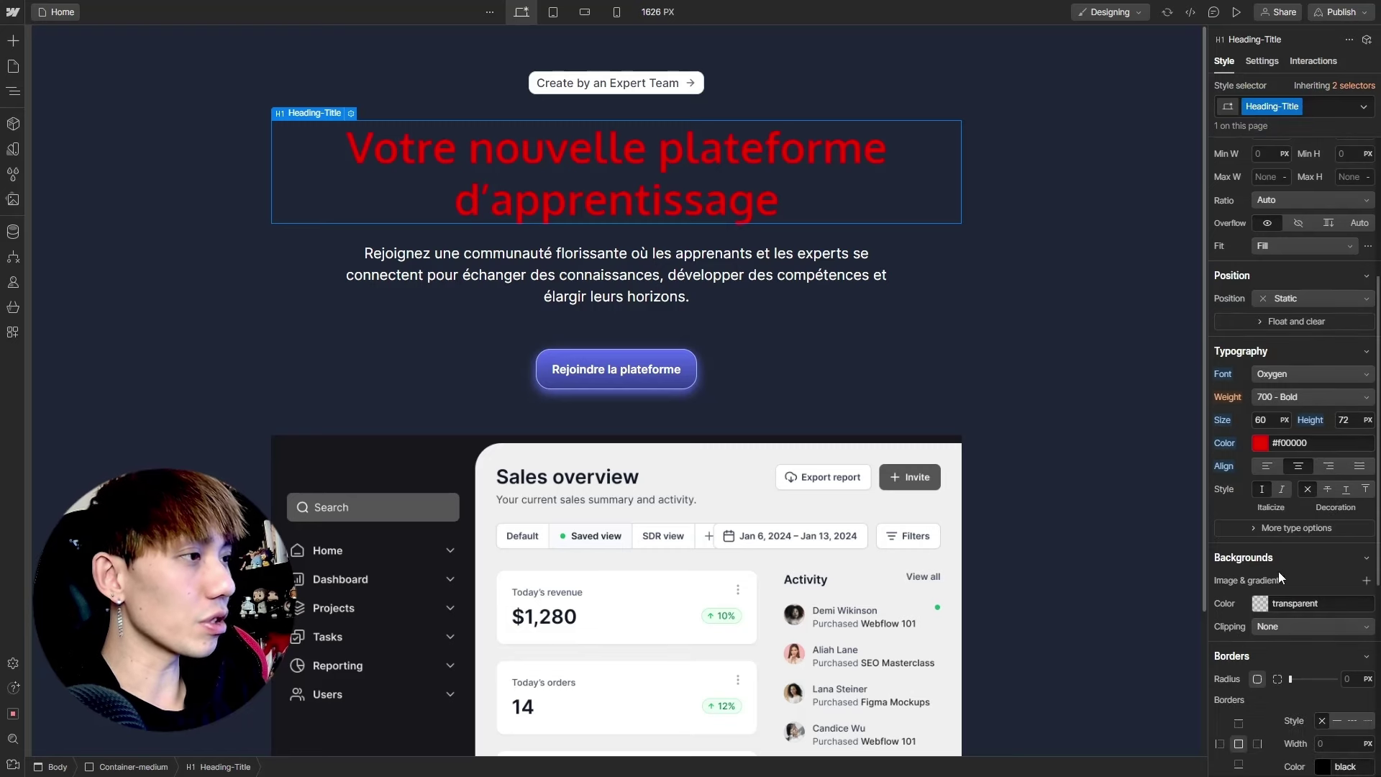
{"action": "left_click", "coordinate": [1366, 580]}
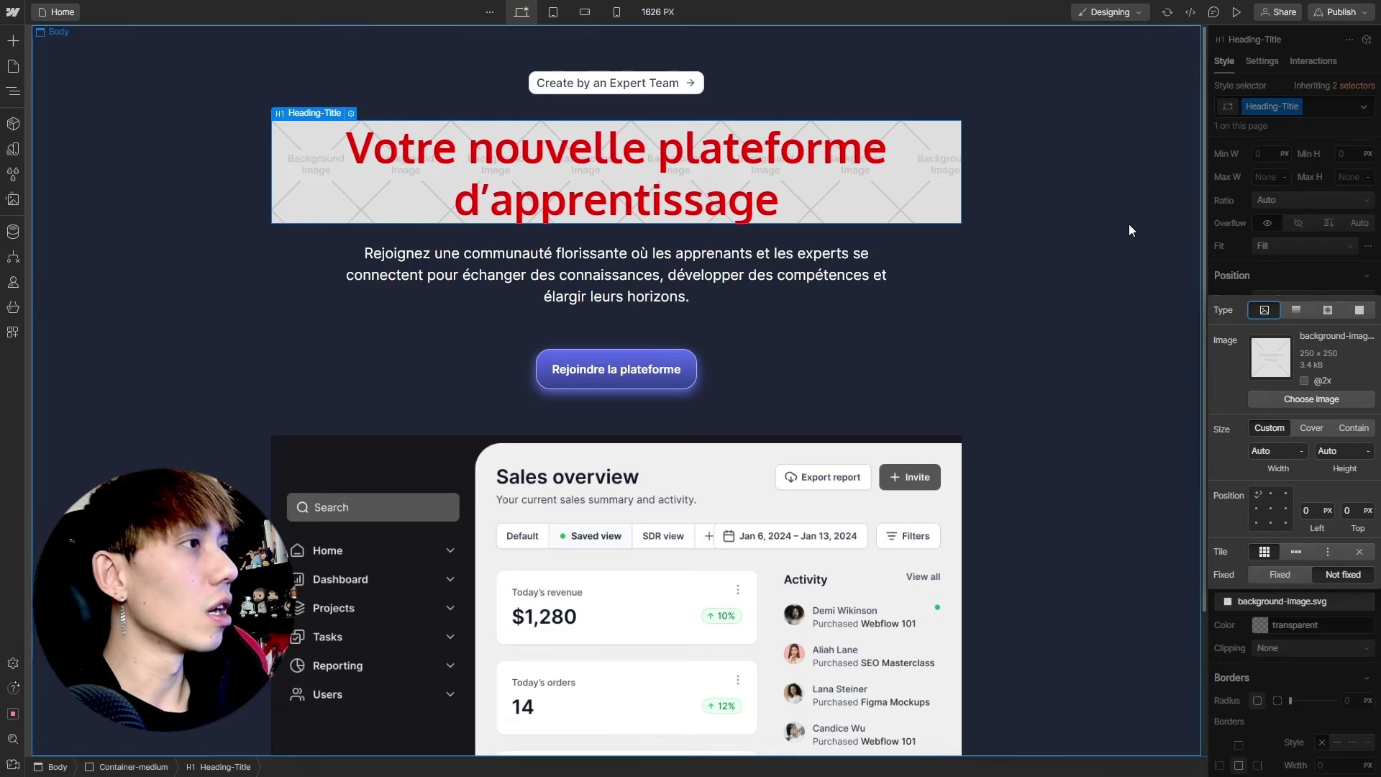
Make the heading background a linear gradient from #e6e6e6 to white at 67% opacity
{"action": "left_click", "coordinate": [1296, 311]}
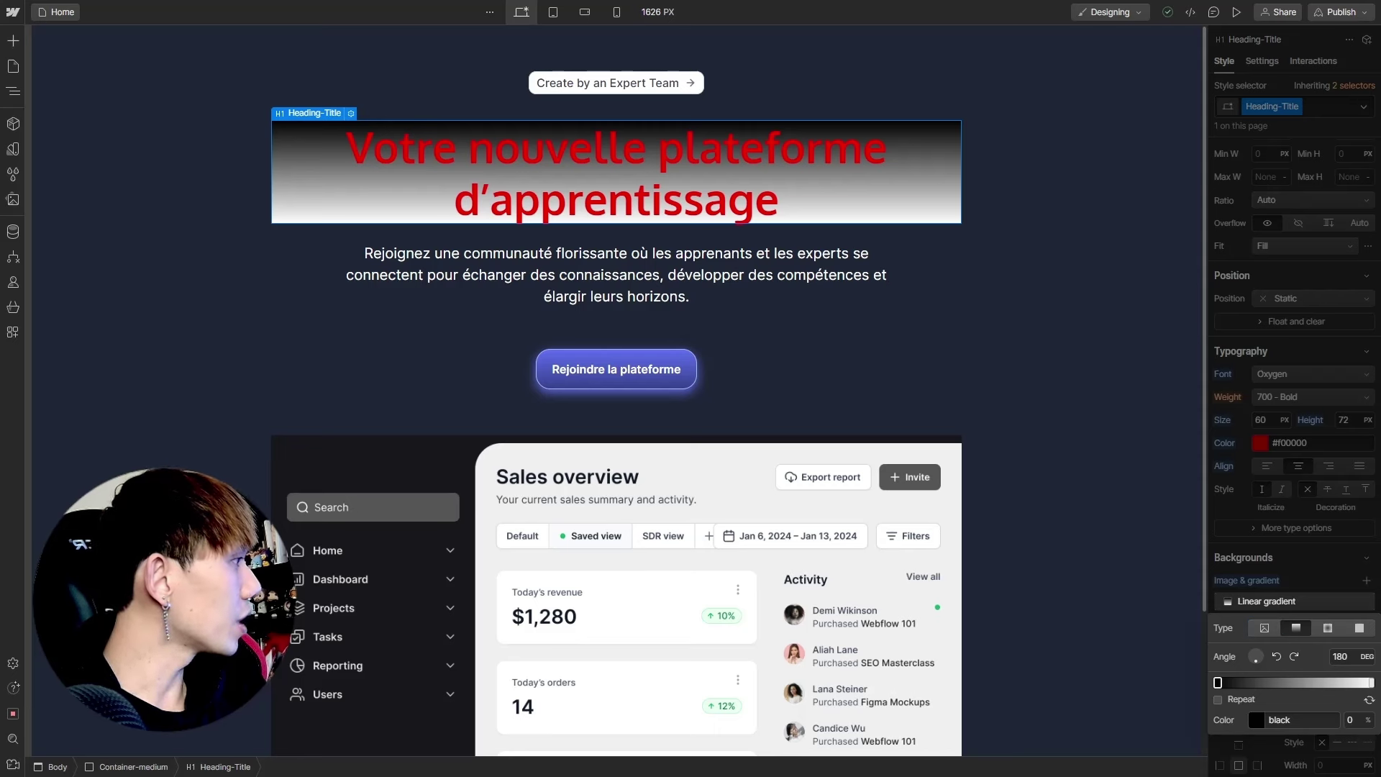
{"action": "left_click", "coordinate": [1294, 719]}
{"action": "type", "text": "e6e6e6"}
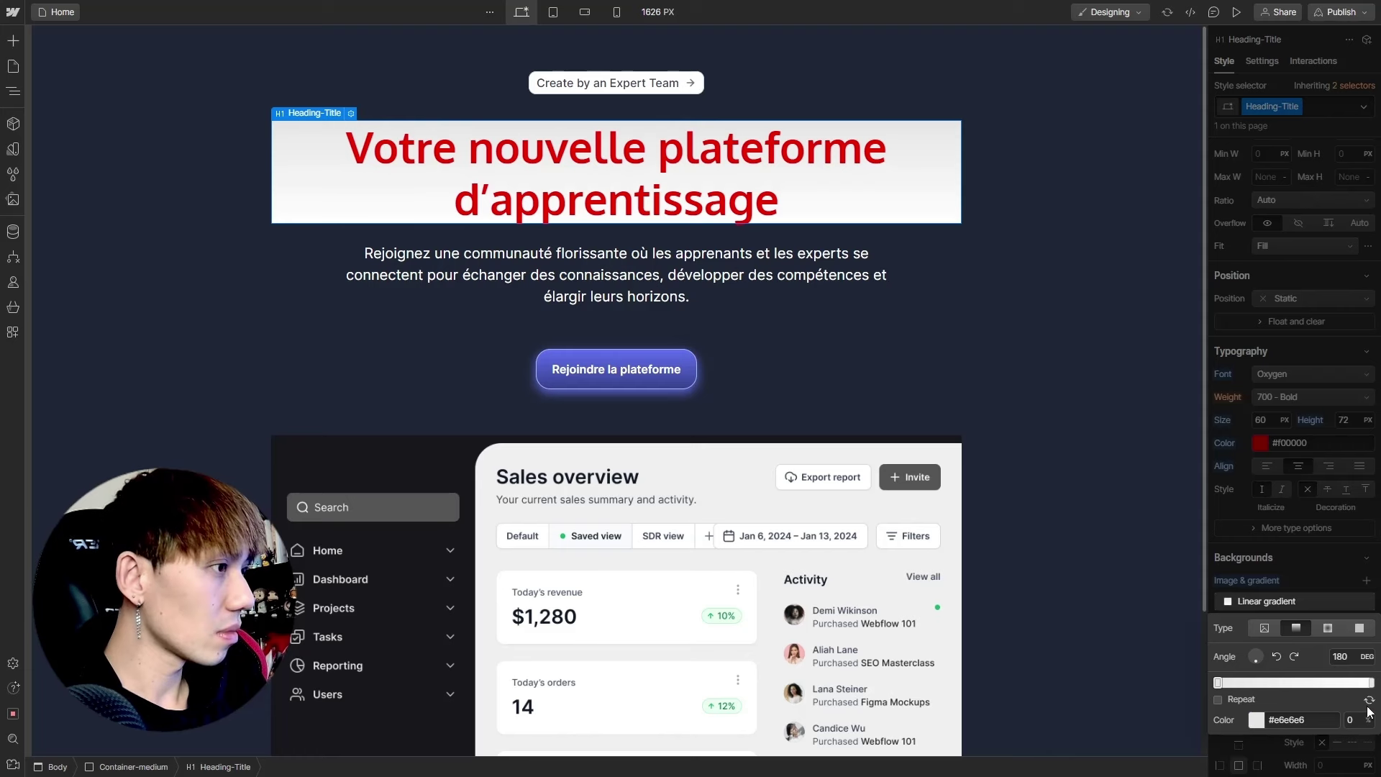
{"action": "left_click", "coordinate": [1368, 682]}
{"action": "left_click", "coordinate": [1298, 719]}
{"action": "type", "text": "FFFFFF"}
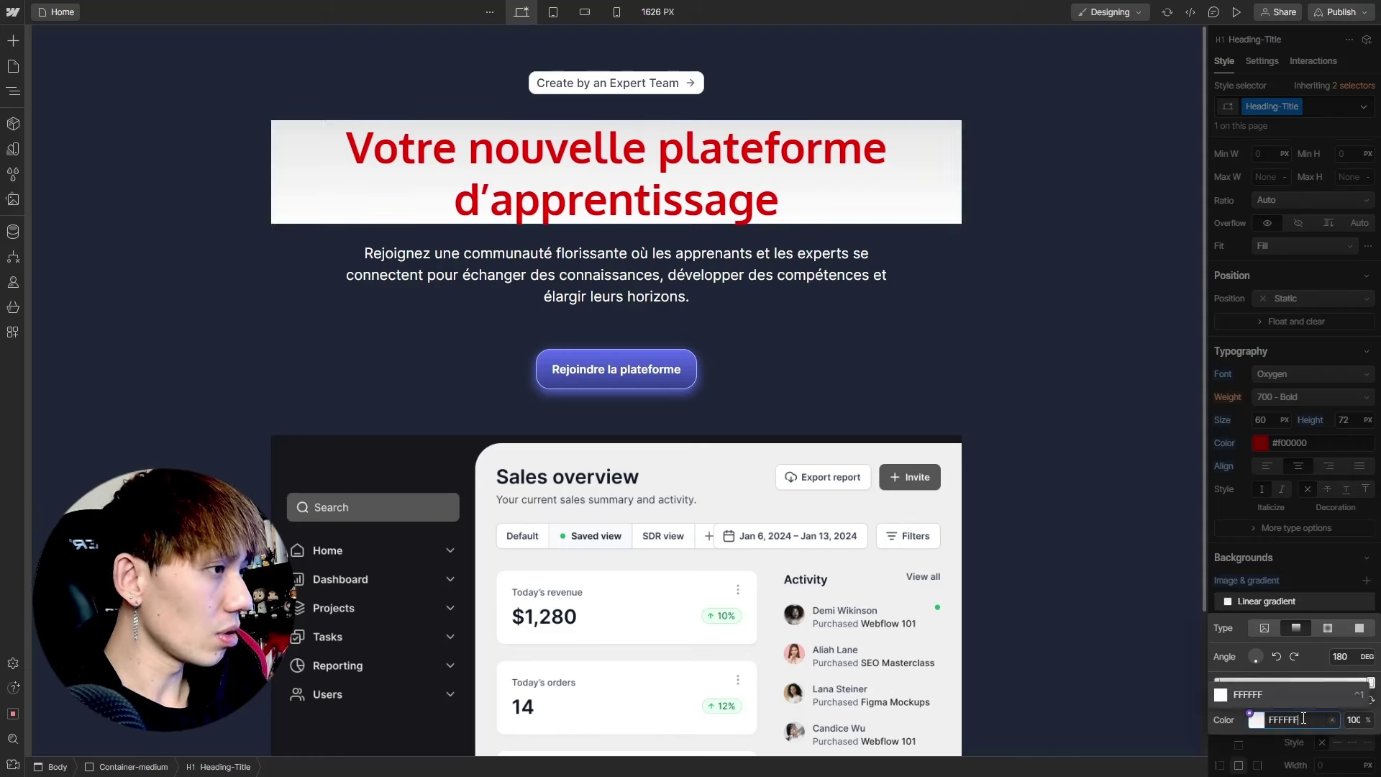
{"action": "key", "text": "Return"}
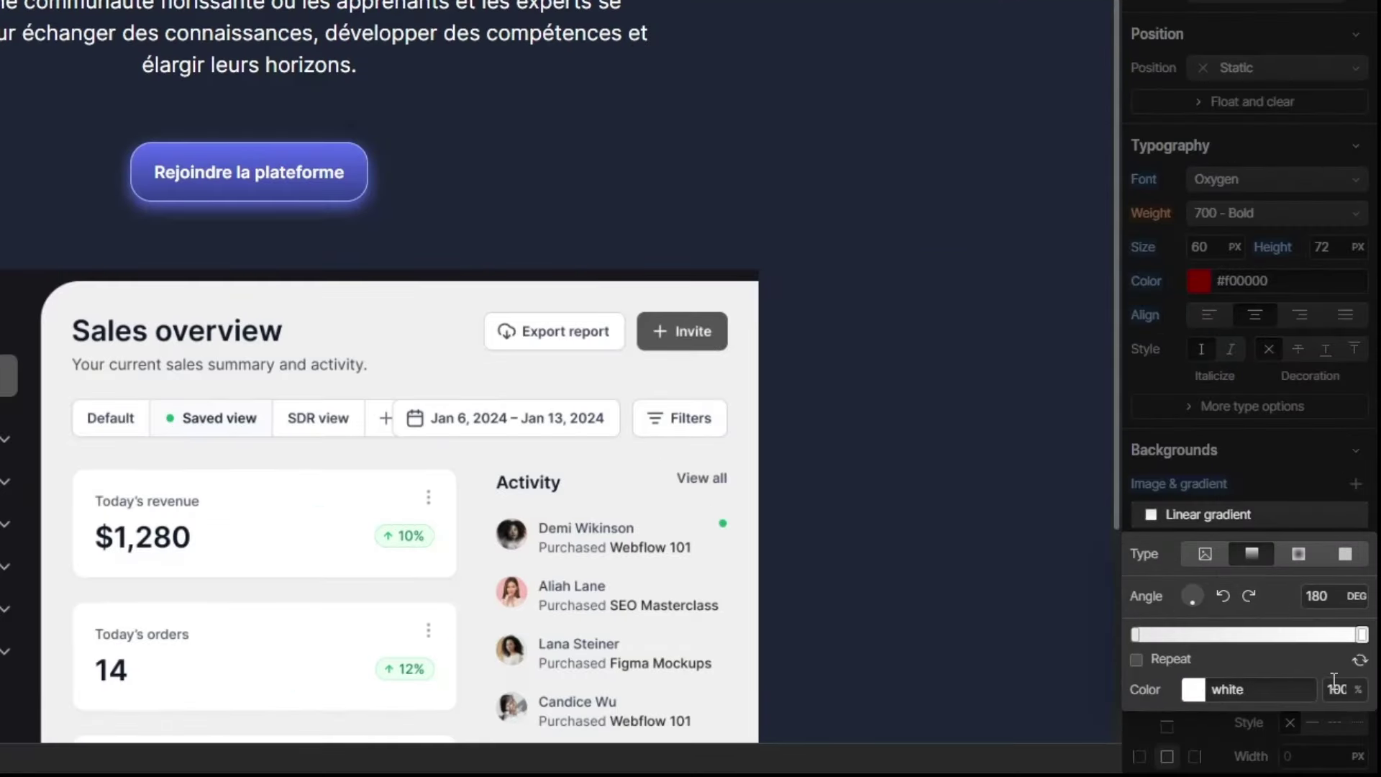
{"action": "left_click", "coordinate": [1193, 692]}
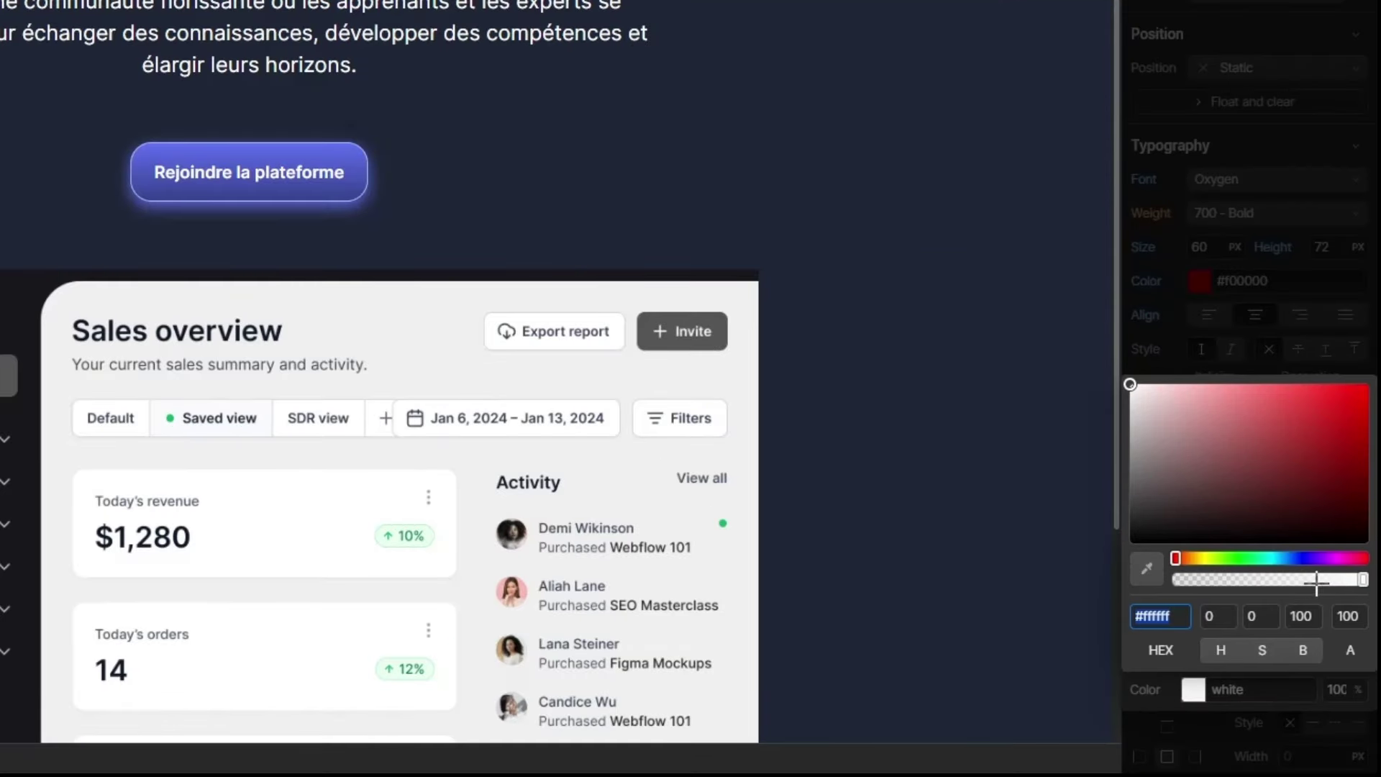
{"action": "left_click_drag", "start_coordinate": [1316, 582], "coordinate": [1286, 582]}
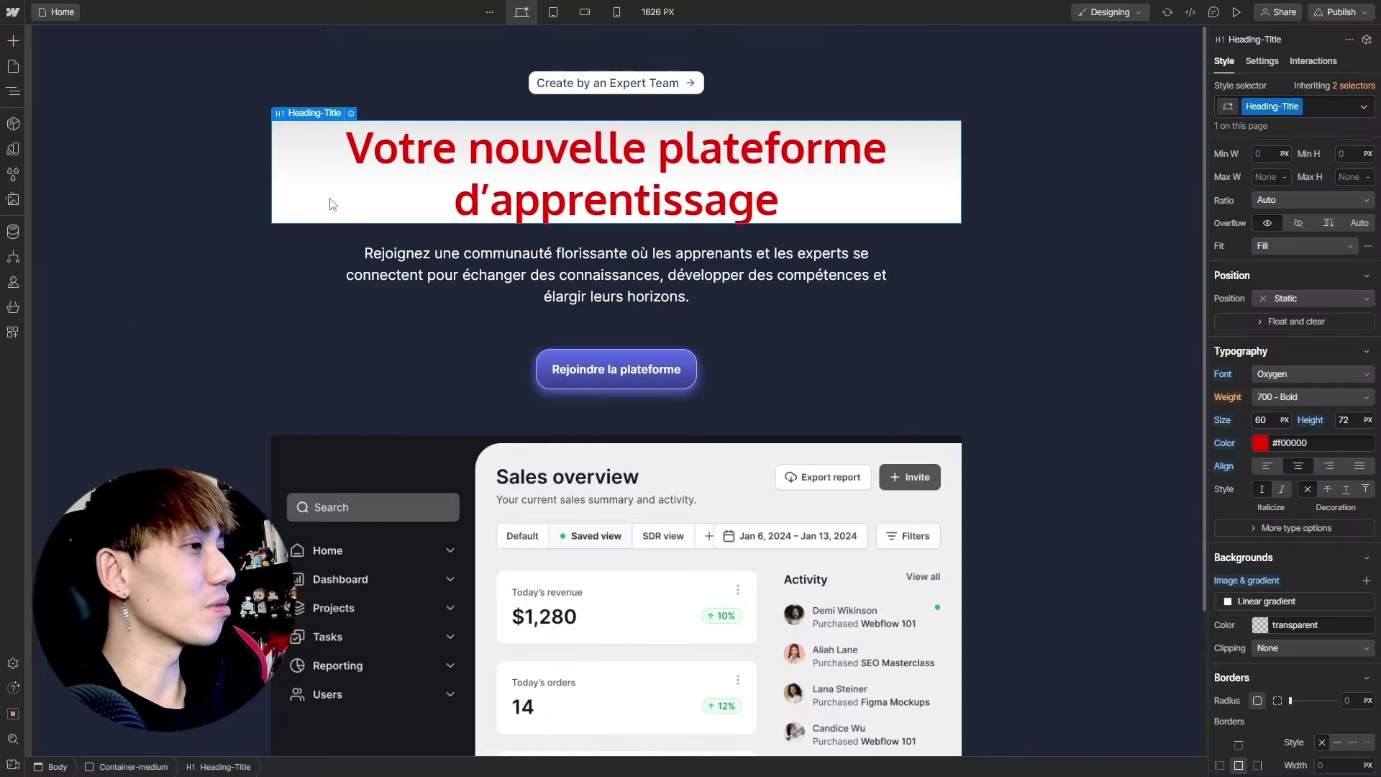
Clip the heading's gradient background to its text
{"action": "left_click", "coordinate": [1288, 649]}
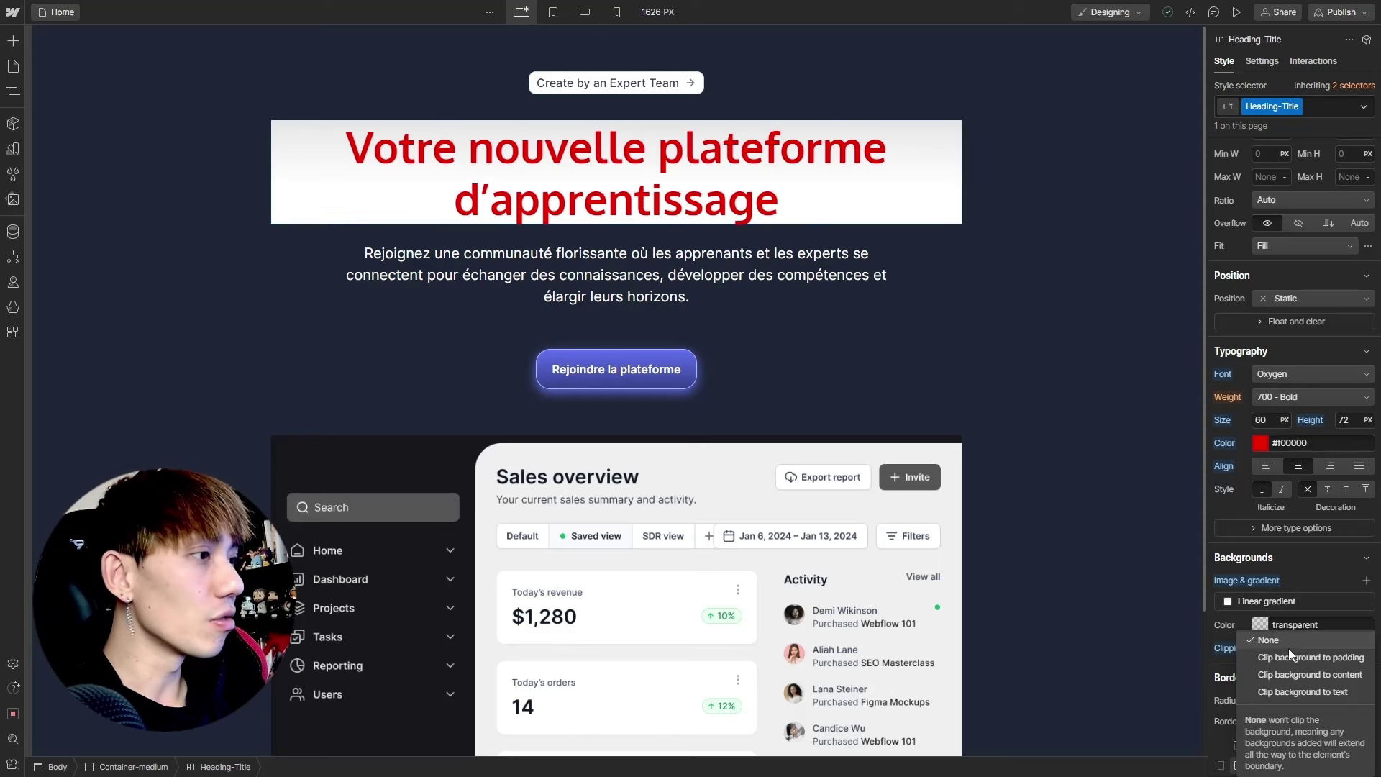
{"action": "left_click", "coordinate": [1293, 691]}
{"action": "left_click", "coordinate": [429, 163]}
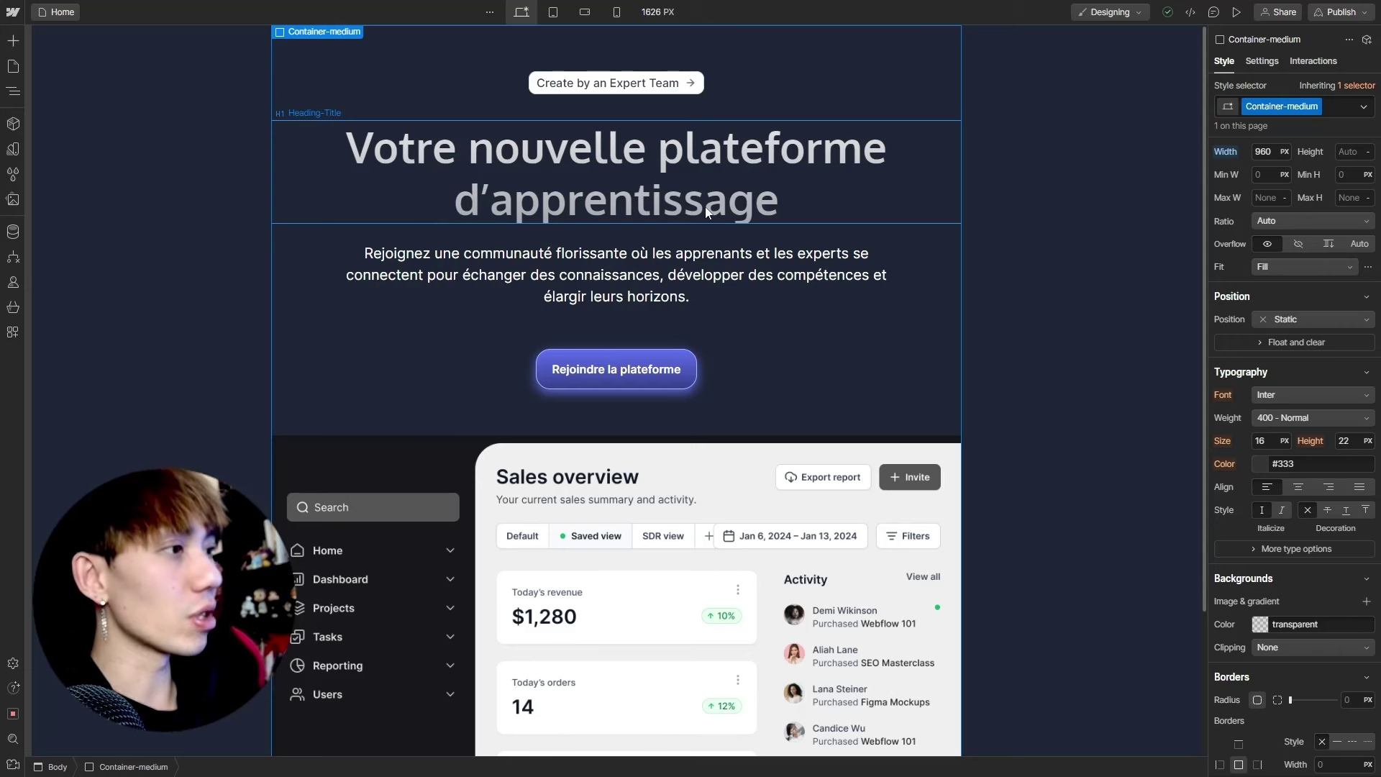
Set the hero heading's typography colour to white
{"action": "scroll", "coordinate": [1286, 431], "scroll_direction": "up", "scroll_amount": 3}
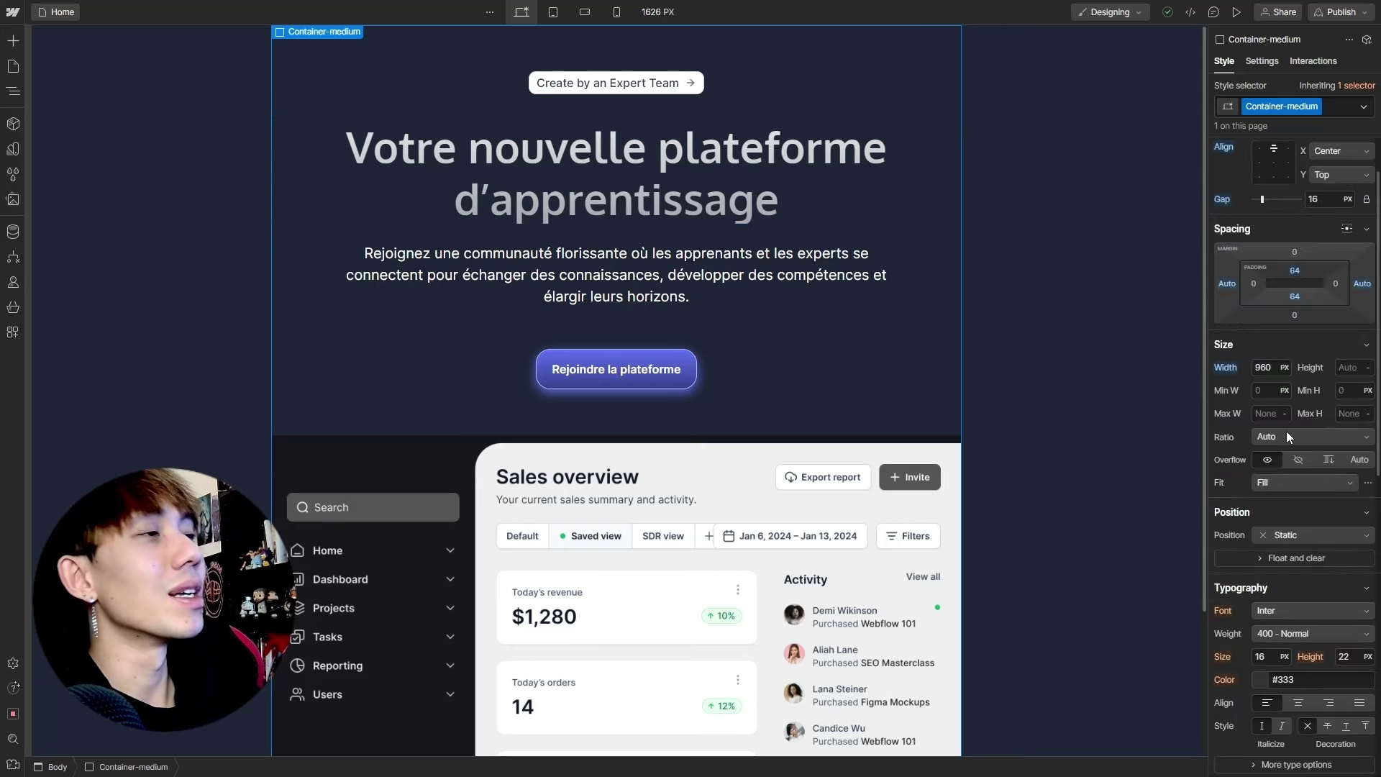
{"action": "left_click", "coordinate": [616, 169]}
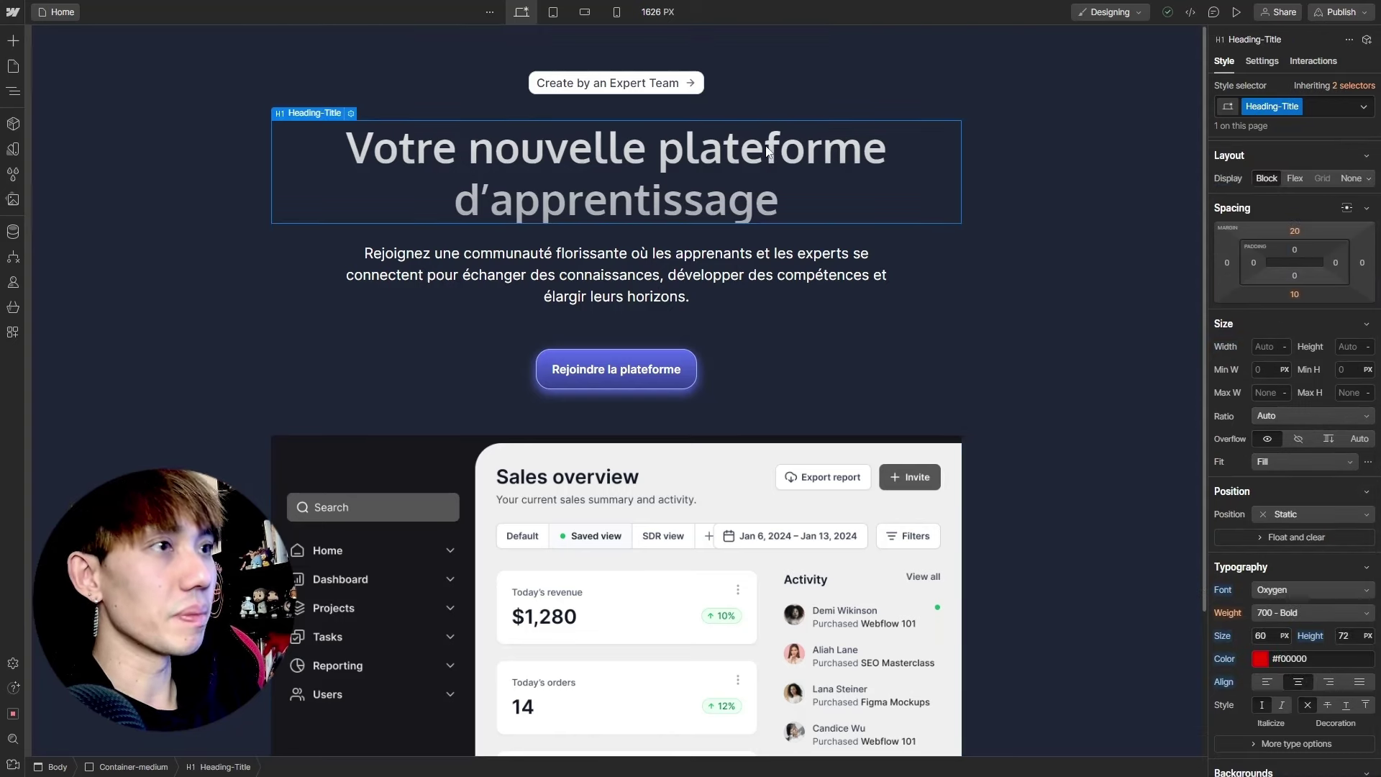
{"action": "scroll", "coordinate": [1296, 514], "scroll_direction": "down", "scroll_amount": 2}
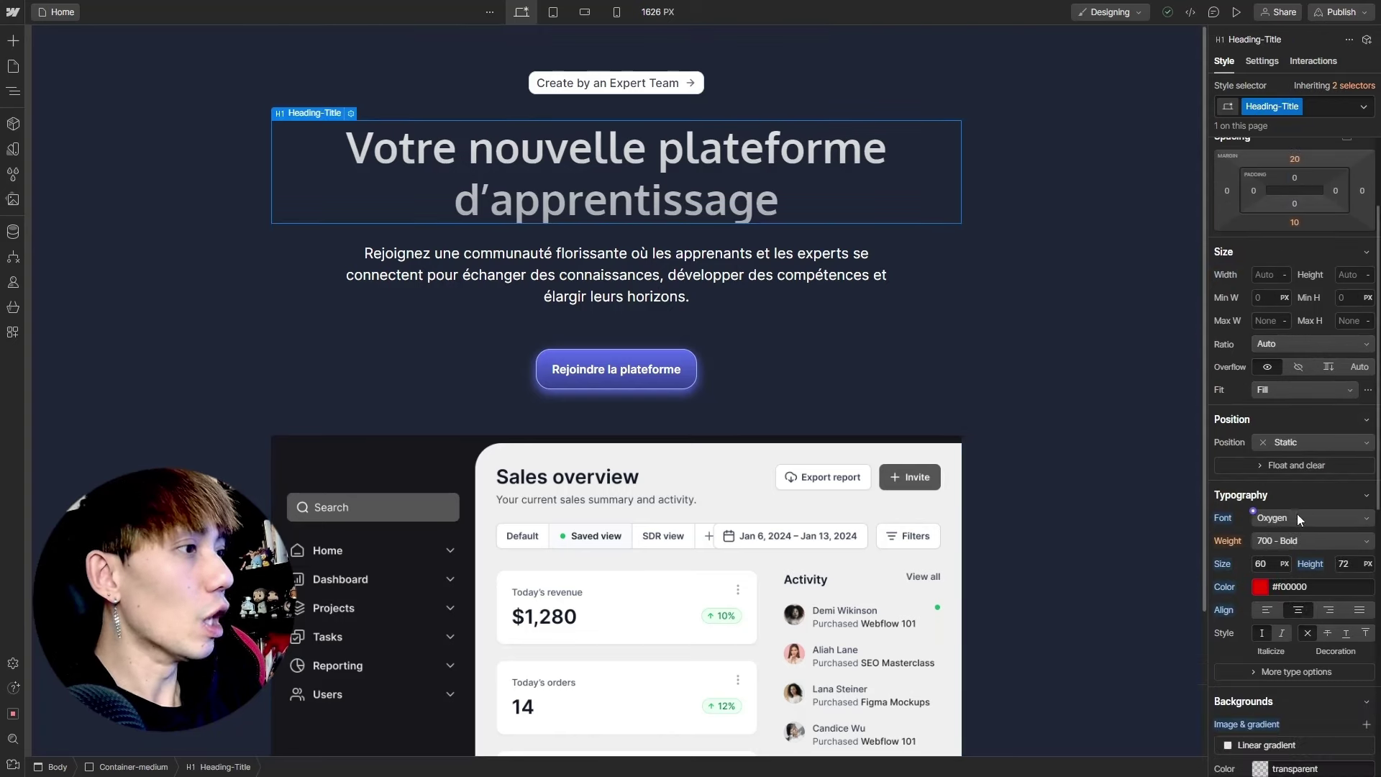
{"action": "double_click", "coordinate": [439, 142]}
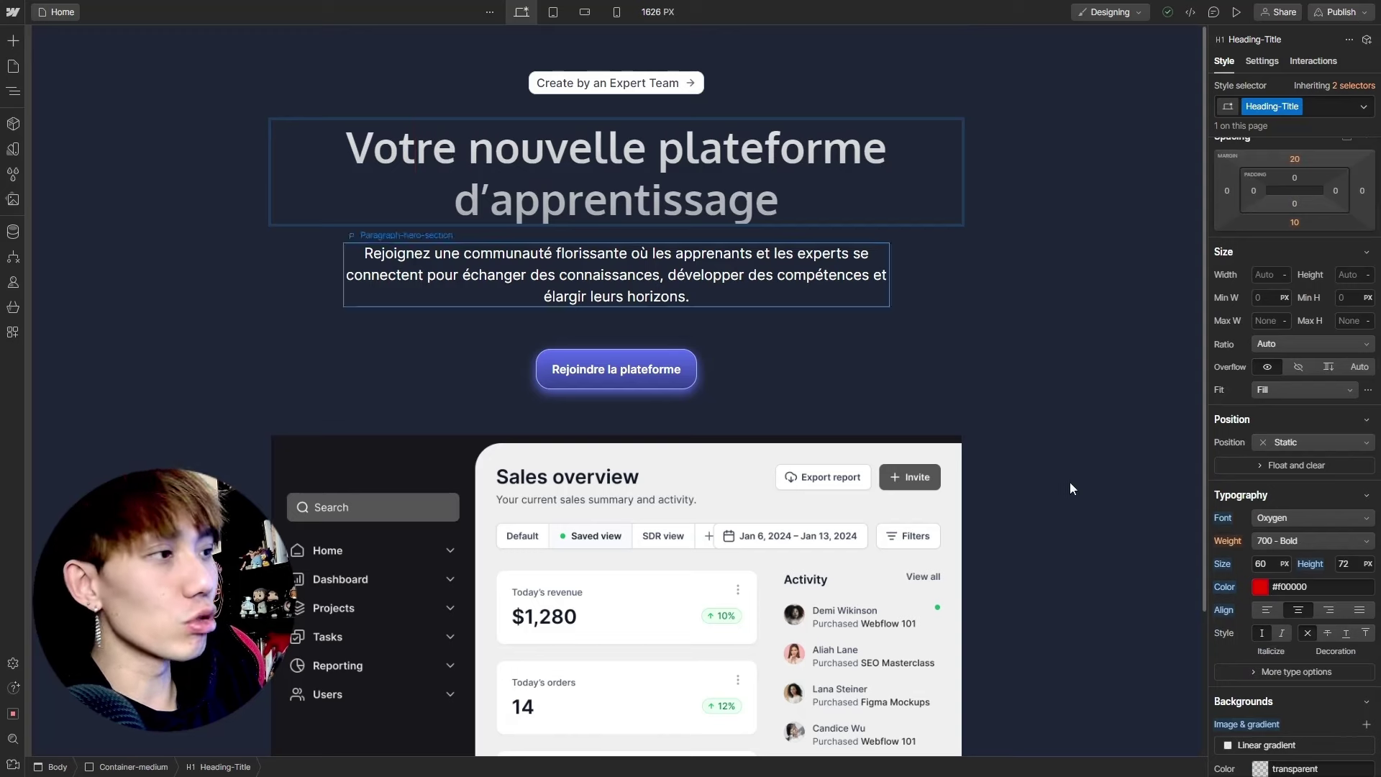
{"action": "left_click", "coordinate": [1259, 589]}
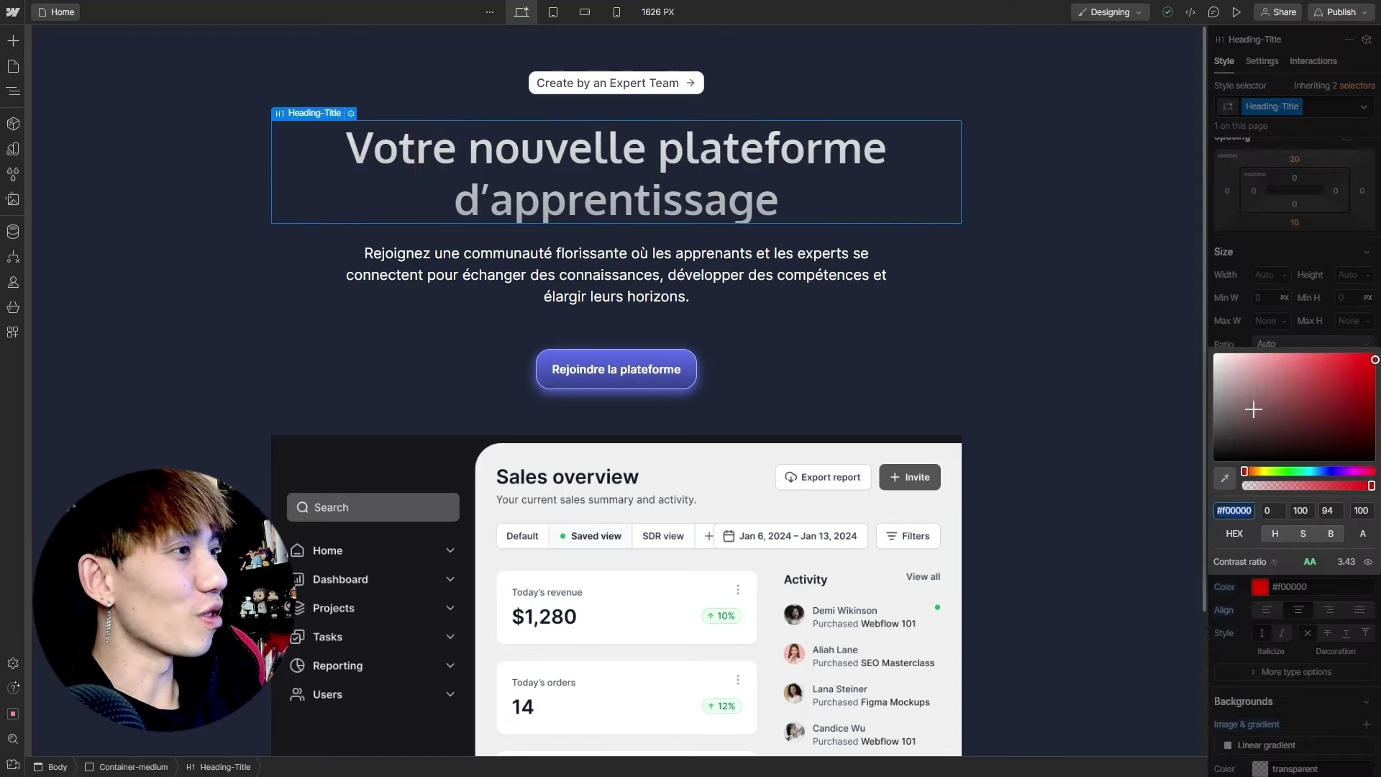
{"action": "left_click", "coordinate": [1030, 294]}
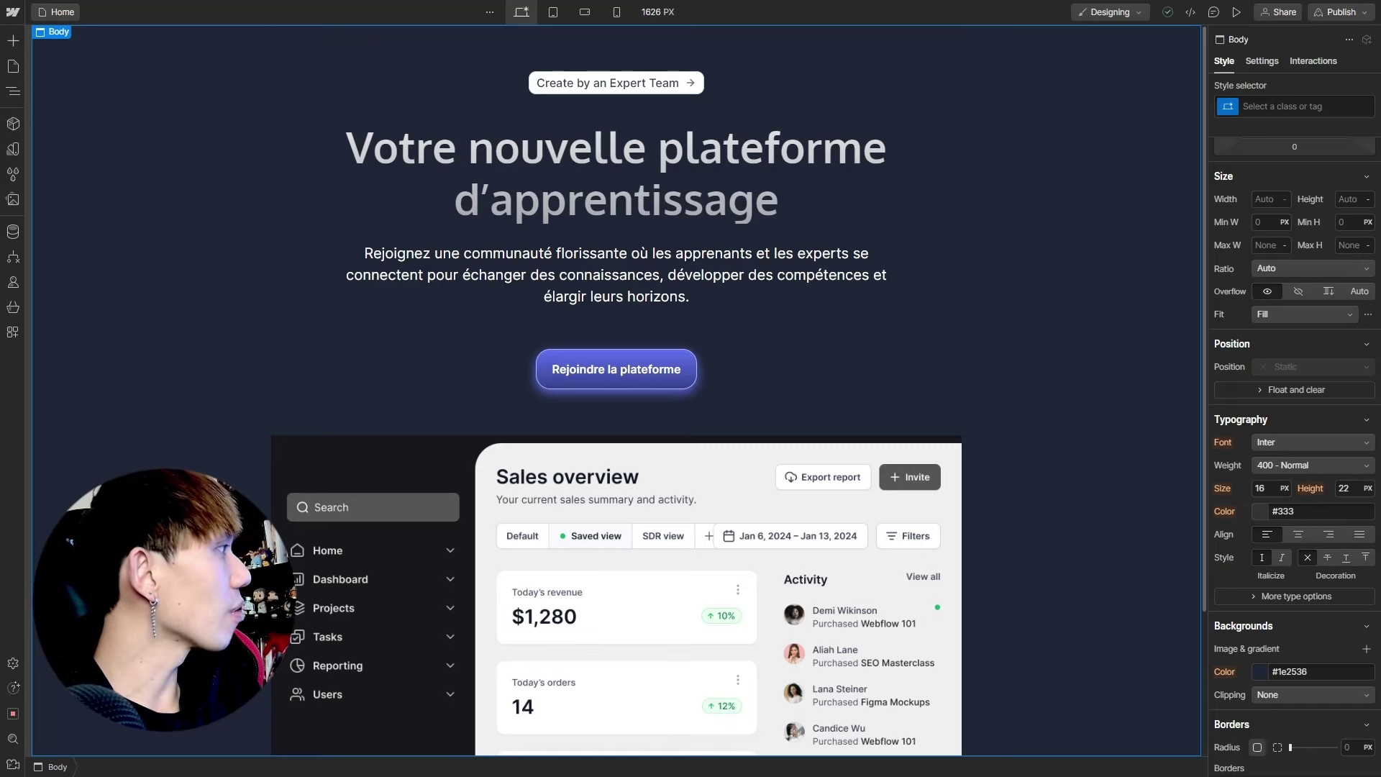
Set the hero paragraph text colour to light grey #CECECE
{"action": "left_click", "coordinate": [650, 278]}
{"action": "left_click", "coordinate": [1224, 586]}
{"action": "left_click", "coordinate": [1250, 608]}
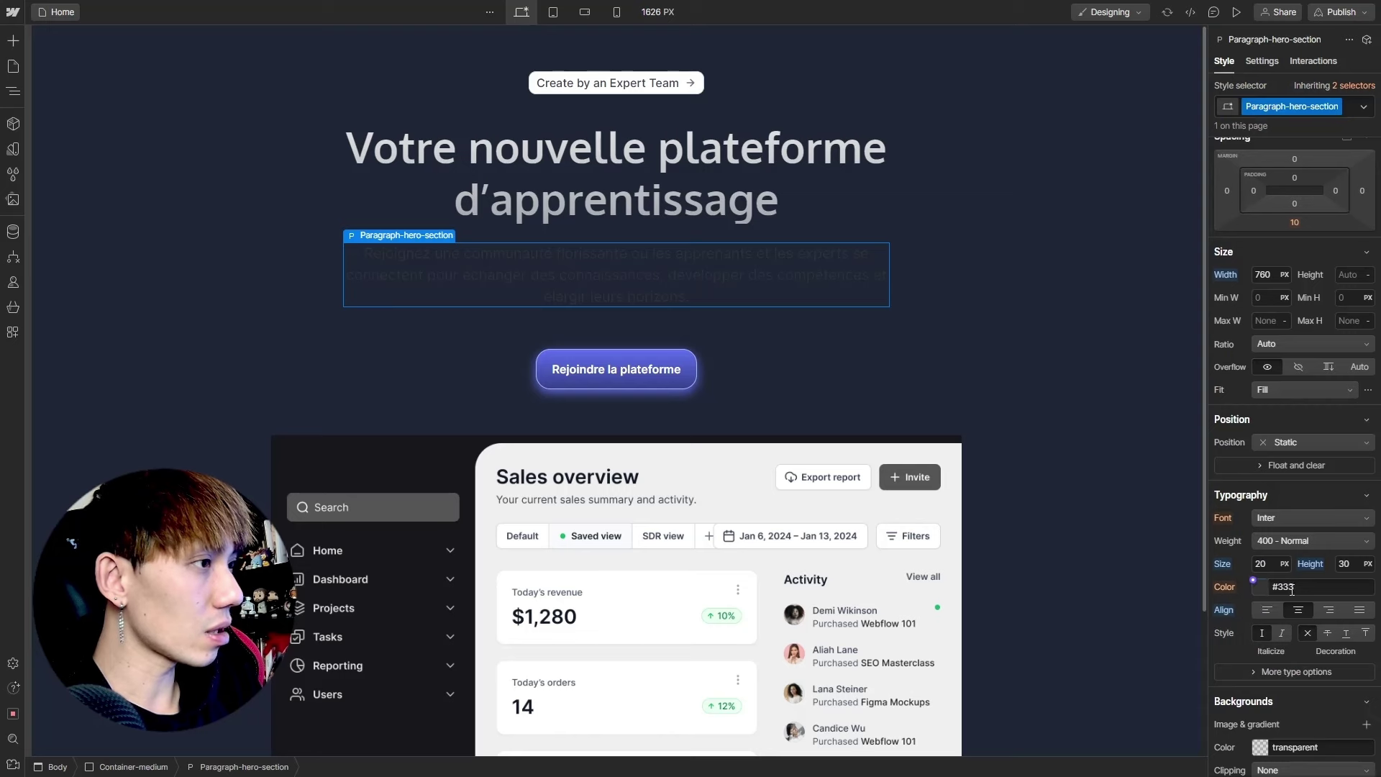
{"action": "type", "text": "CECECE"}
{"action": "key", "text": "Return"}
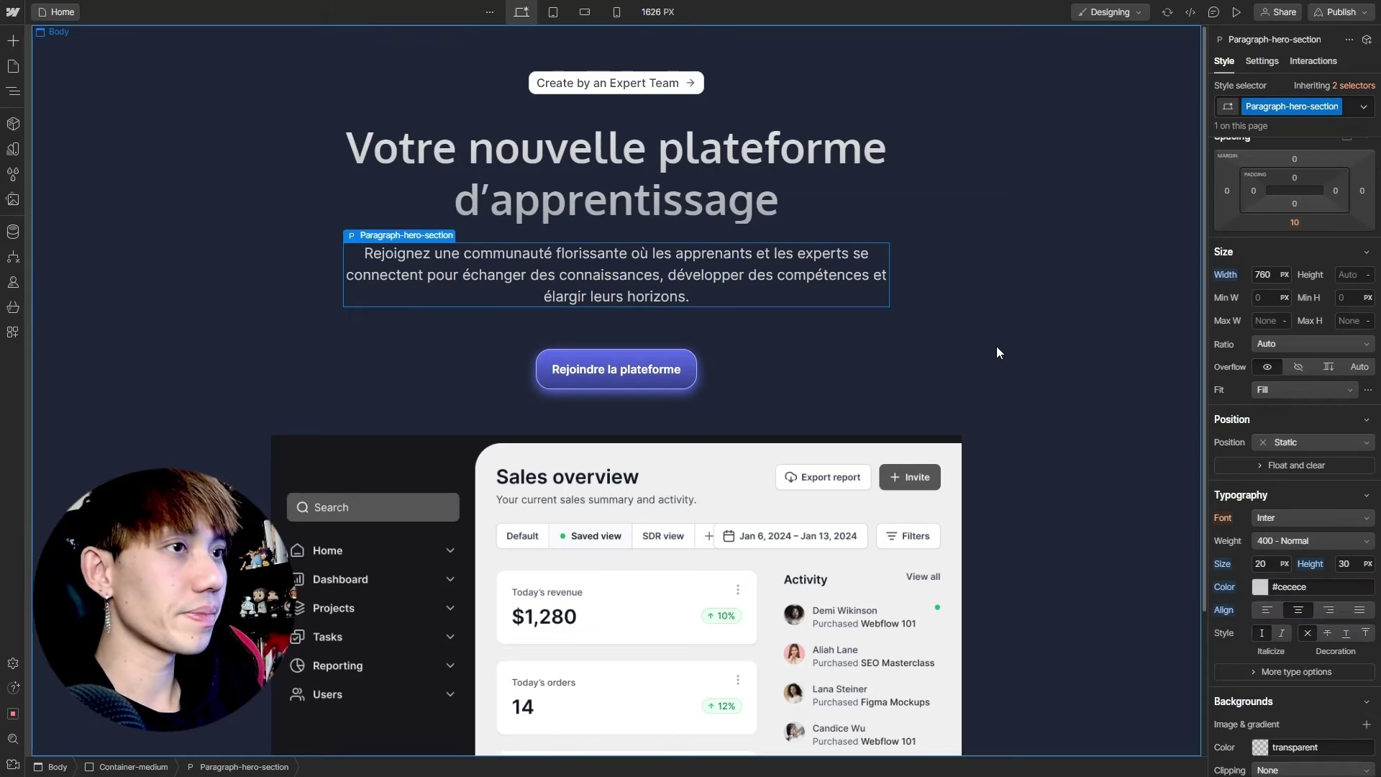
{"action": "left_click", "coordinate": [996, 347]}
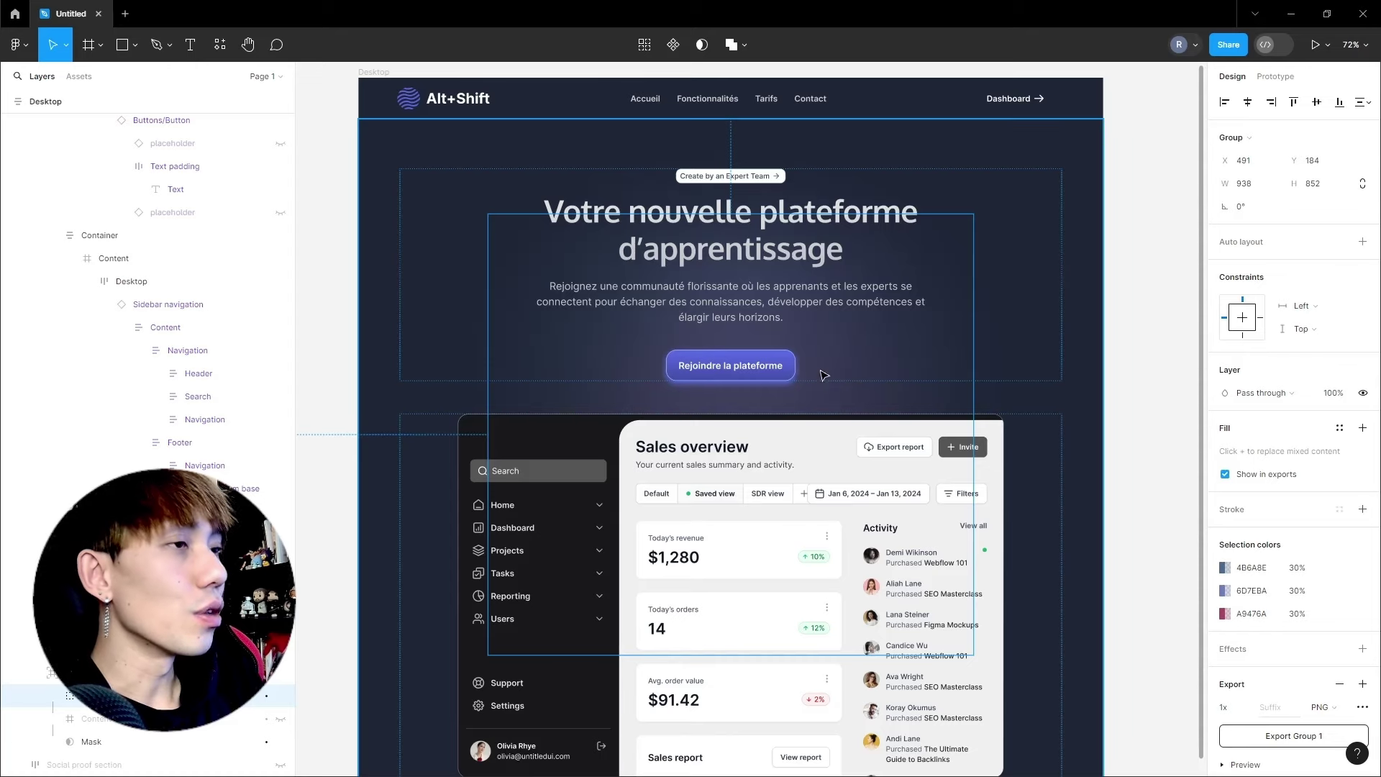
Expand the layer group in Figma's Layers panel to show its Ellipse layers
{"action": "left_click", "coordinate": [51, 698]}
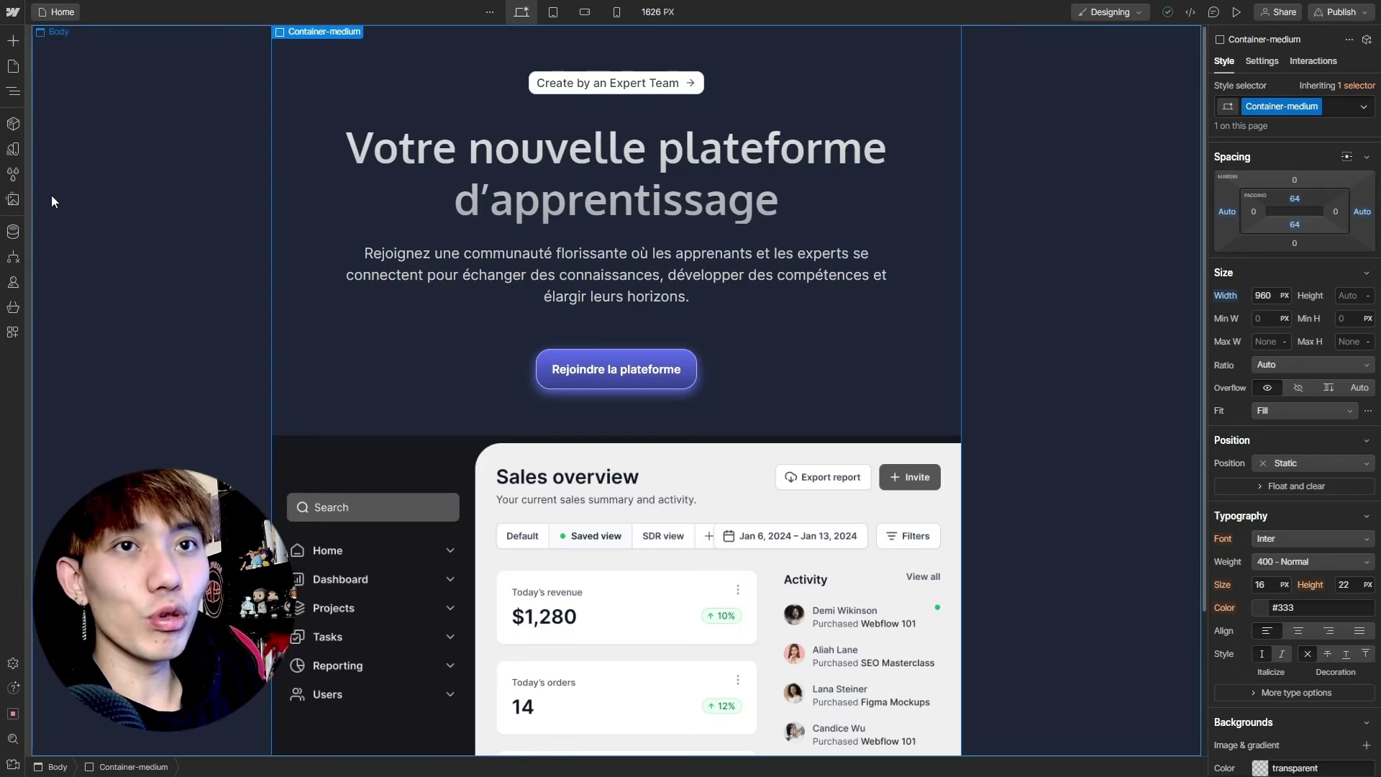
{"action": "left_click", "coordinate": [20, 195]}
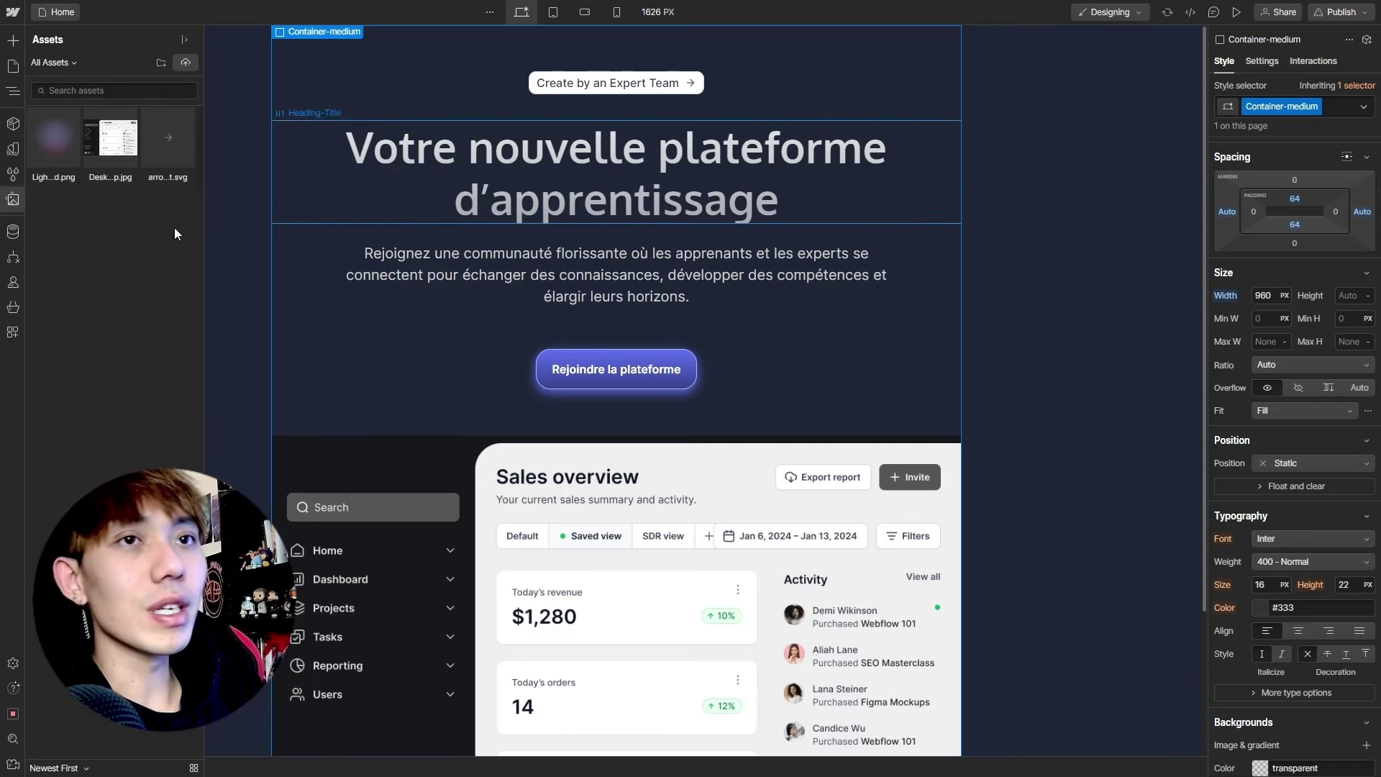
{"action": "left_click_drag", "start_coordinate": [48, 150], "coordinate": [625, 230]}
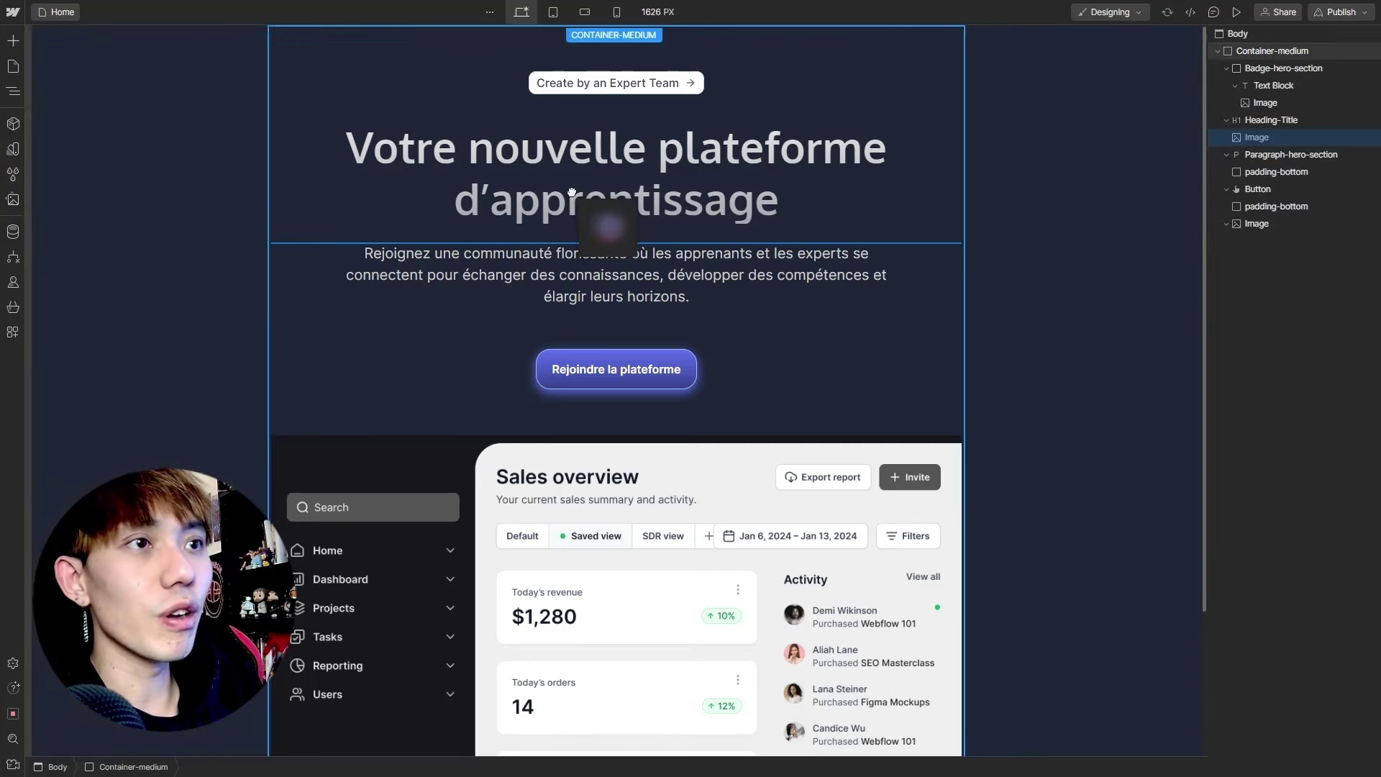
{"action": "left_click", "coordinate": [797, 394]}
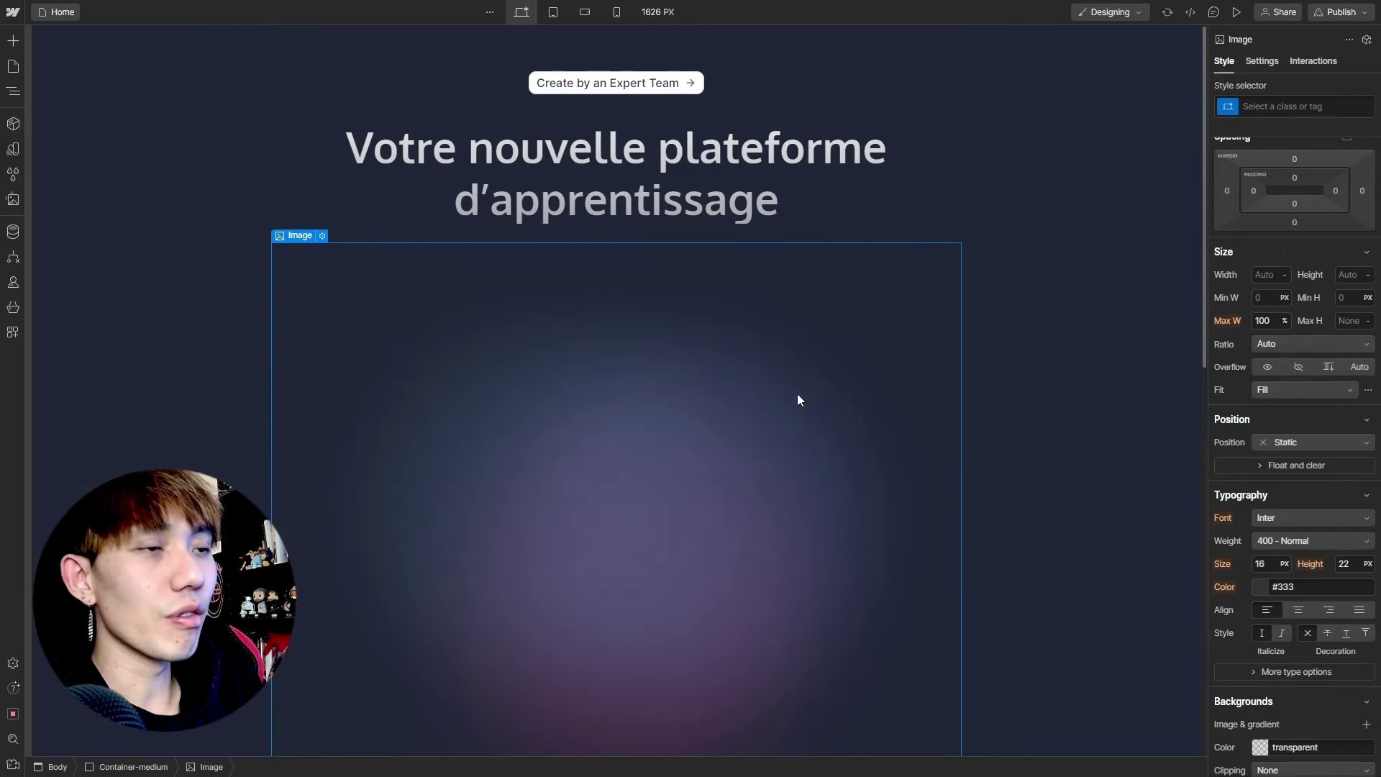
{"action": "scroll", "coordinate": [636, 320], "scroll_direction": "down", "scroll_amount": 3}
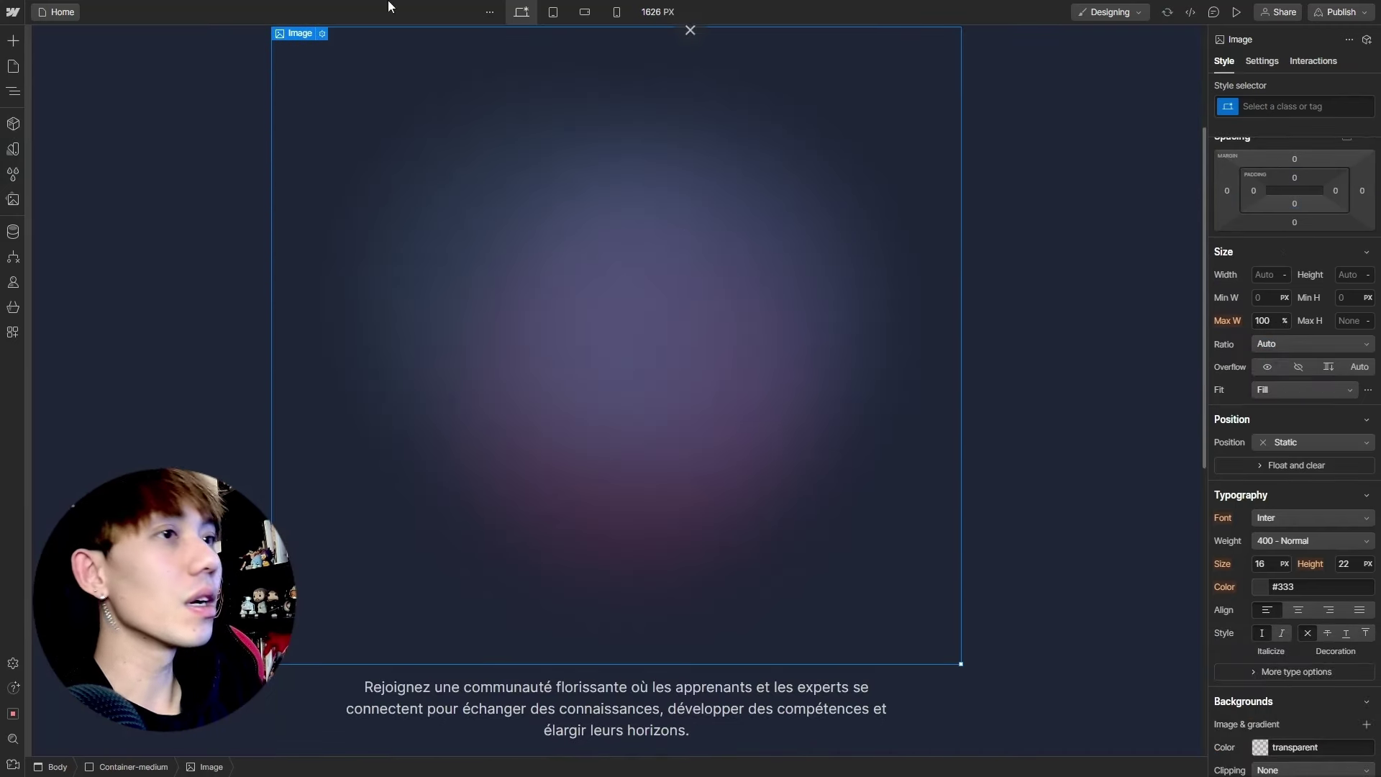
{"action": "scroll", "coordinate": [780, 395], "scroll_direction": "up", "scroll_amount": 2}
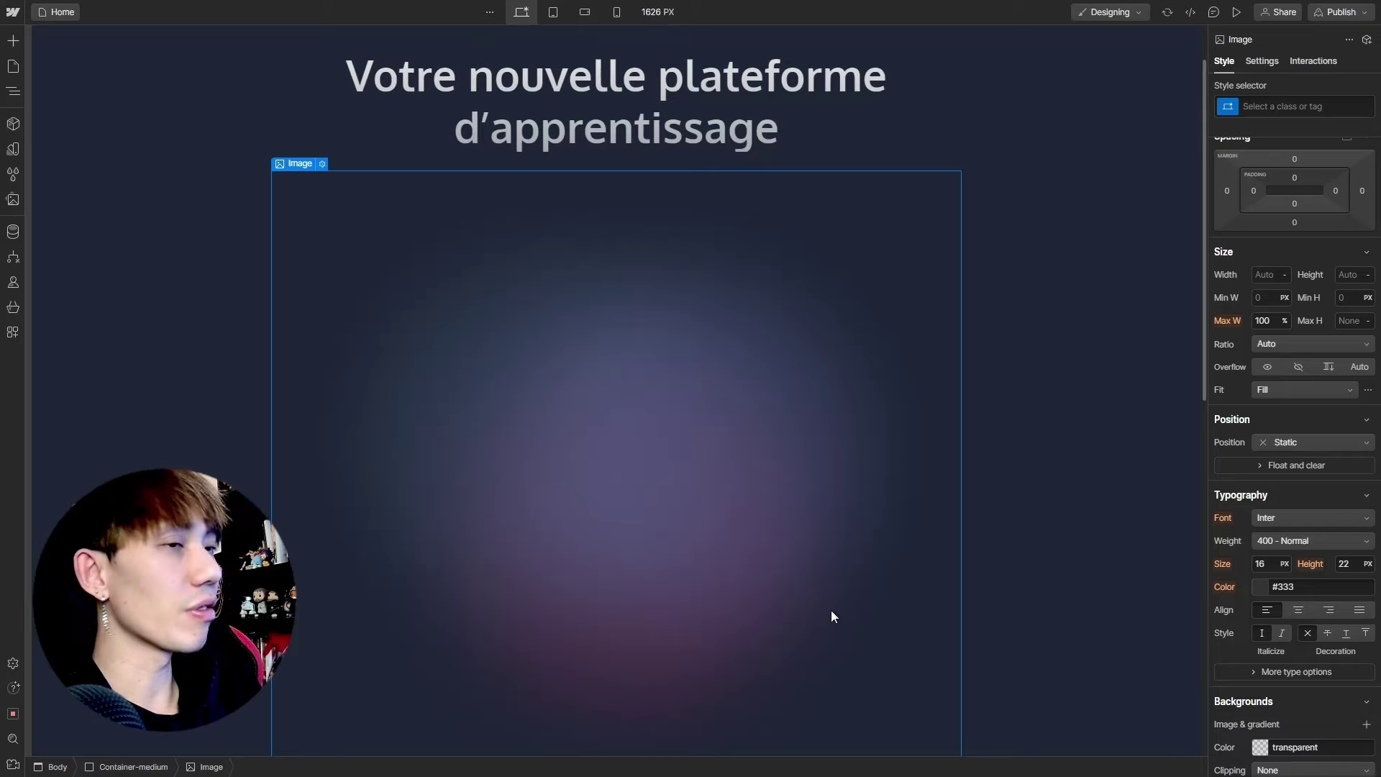
{"action": "scroll", "coordinate": [540, 369], "scroll_direction": "down", "scroll_amount": 2}
{"action": "scroll", "coordinate": [541, 371], "scroll_direction": "up", "scroll_amount": 3}
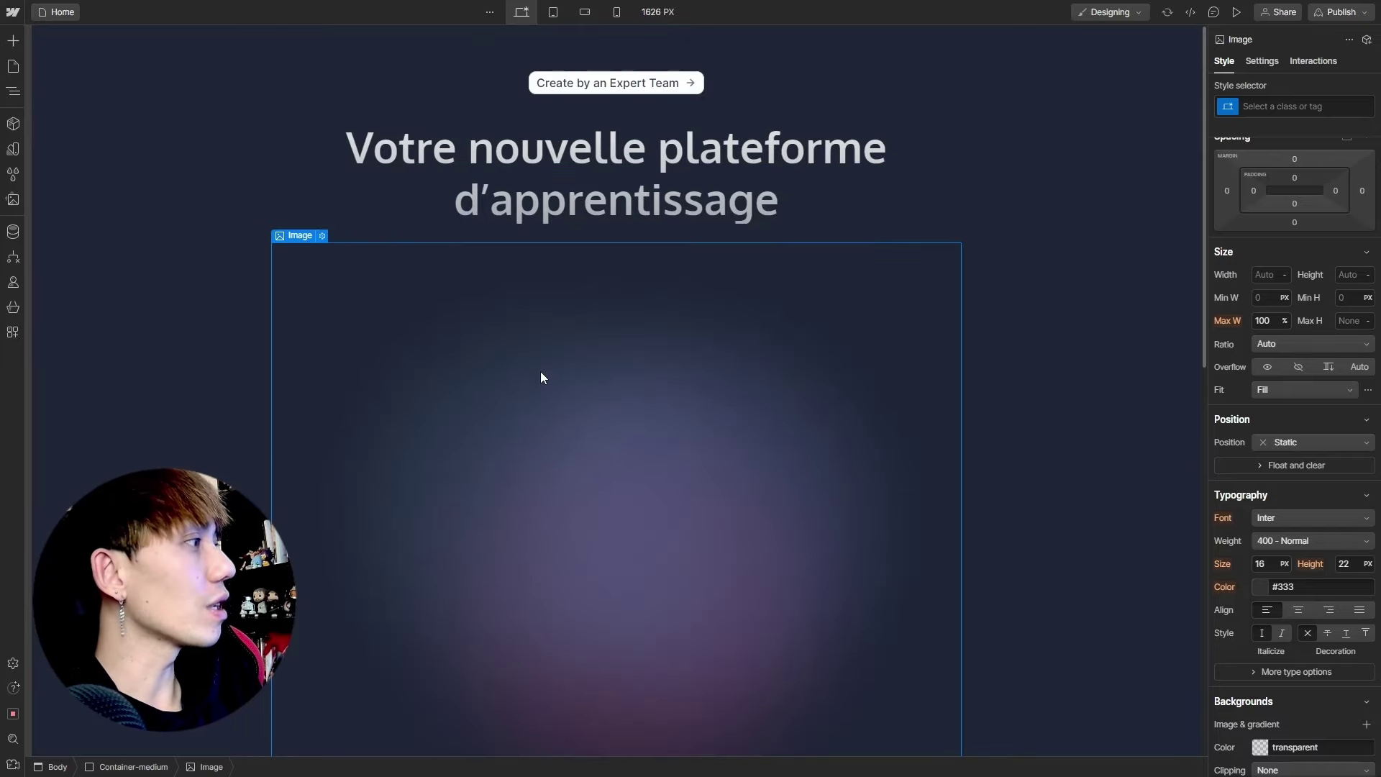
{"action": "scroll", "coordinate": [538, 402], "scroll_direction": "down", "scroll_amount": 5}
{"action": "scroll", "coordinate": [648, 389], "scroll_direction": "down", "scroll_amount": 2}
{"action": "scroll", "coordinate": [745, 368], "scroll_direction": "down", "scroll_amount": 3}
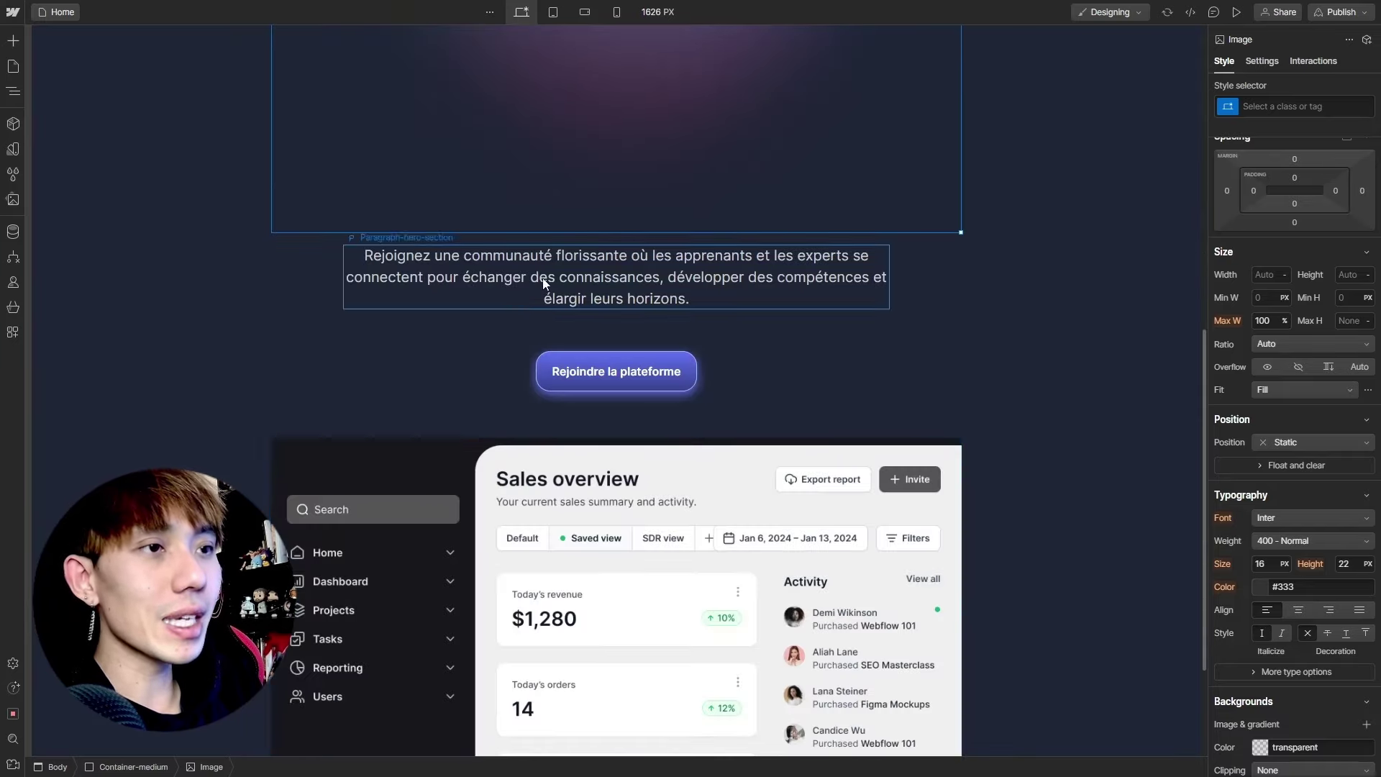
{"action": "scroll", "coordinate": [697, 510], "scroll_direction": "up", "scroll_amount": 4}
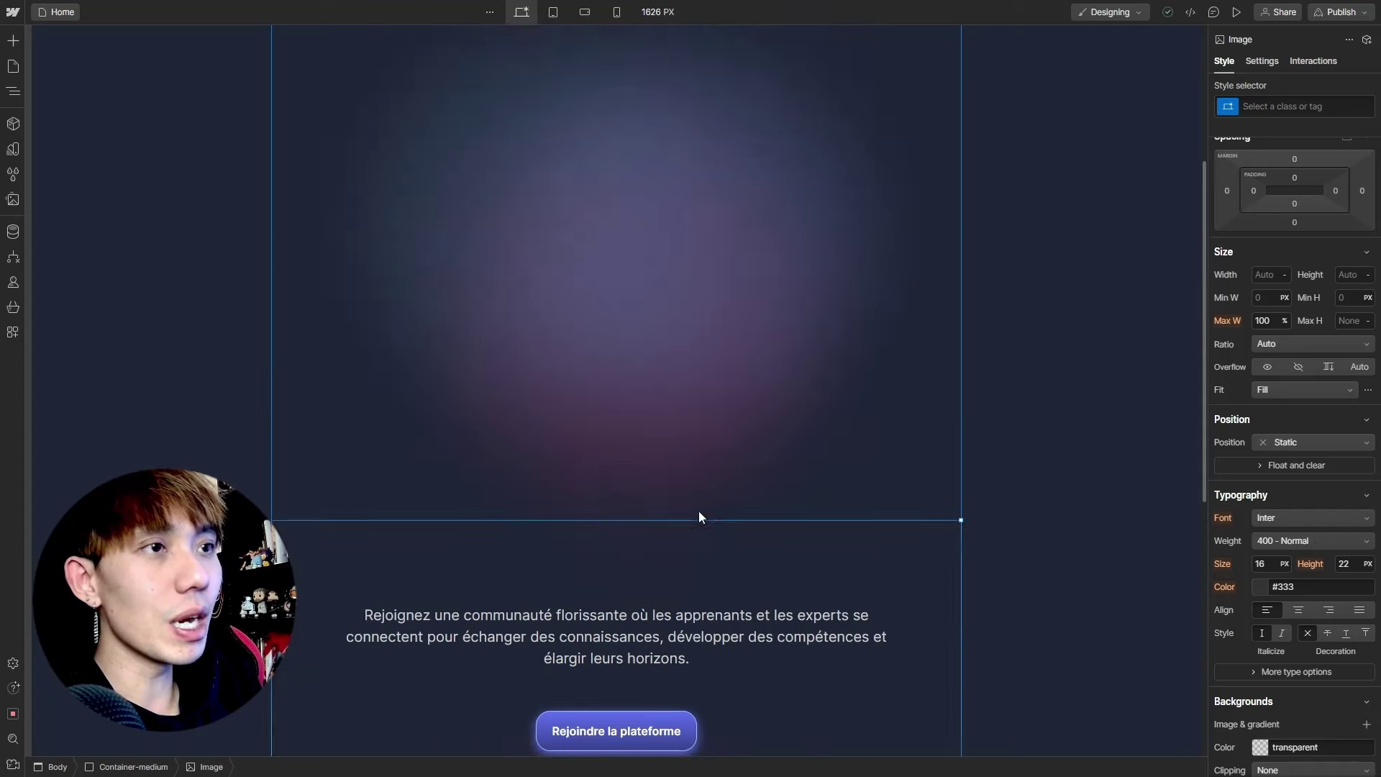
{"action": "scroll", "coordinate": [515, 299], "scroll_direction": "up", "scroll_amount": 5}
{"action": "mouse_move", "coordinate": [552, 401]}
{"action": "left_mouse_down"}
{"action": "mouse_move", "coordinate": [712, 328]}
{"action": "mouse_move", "coordinate": [478, 204]}
{"action": "mouse_move", "coordinate": [611, 222]}
{"action": "mouse_move", "coordinate": [589, 436]}
{"action": "left_mouse_up"}
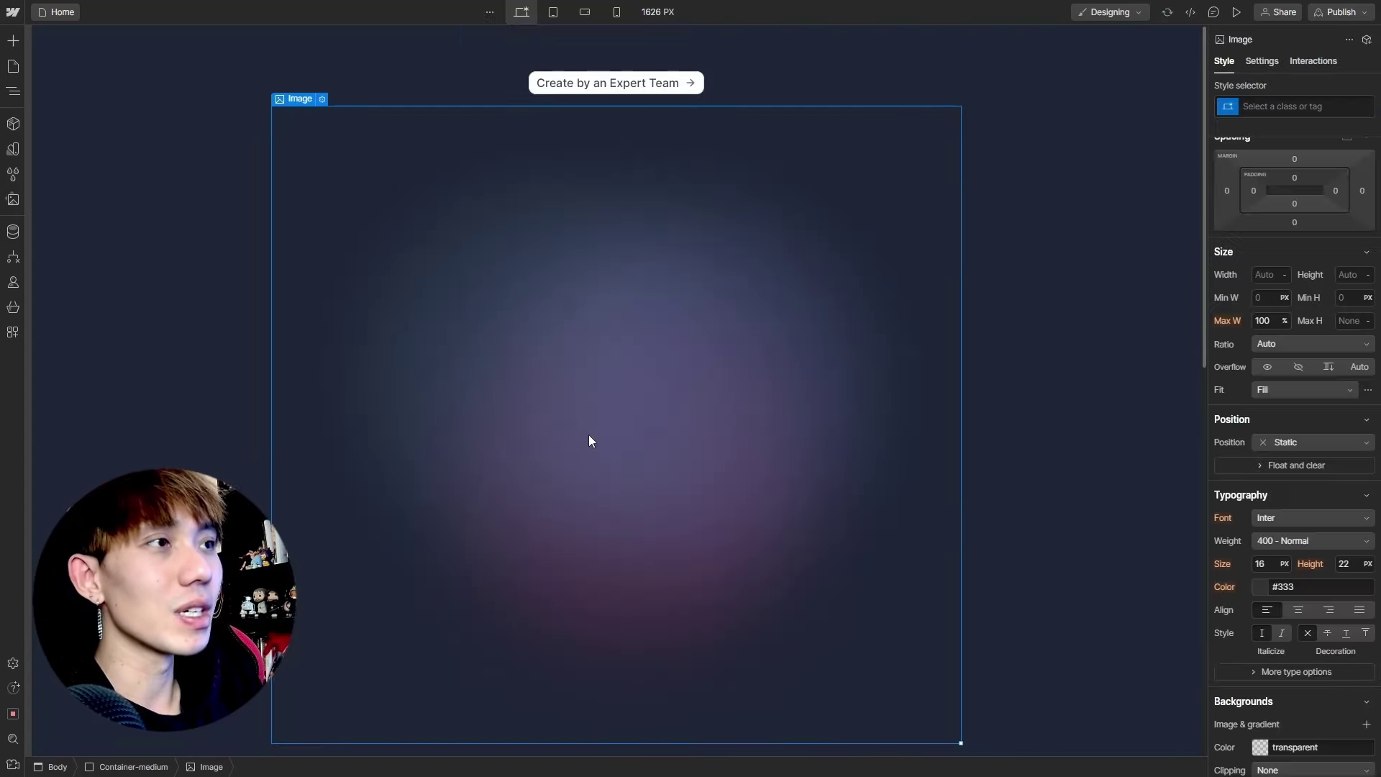
{"action": "scroll", "coordinate": [574, 279], "scroll_direction": "down", "scroll_amount": 2}
{"action": "scroll", "coordinate": [587, 295], "scroll_direction": "down", "scroll_amount": 1}
{"action": "scroll", "coordinate": [568, 230], "scroll_direction": "up", "scroll_amount": 3}
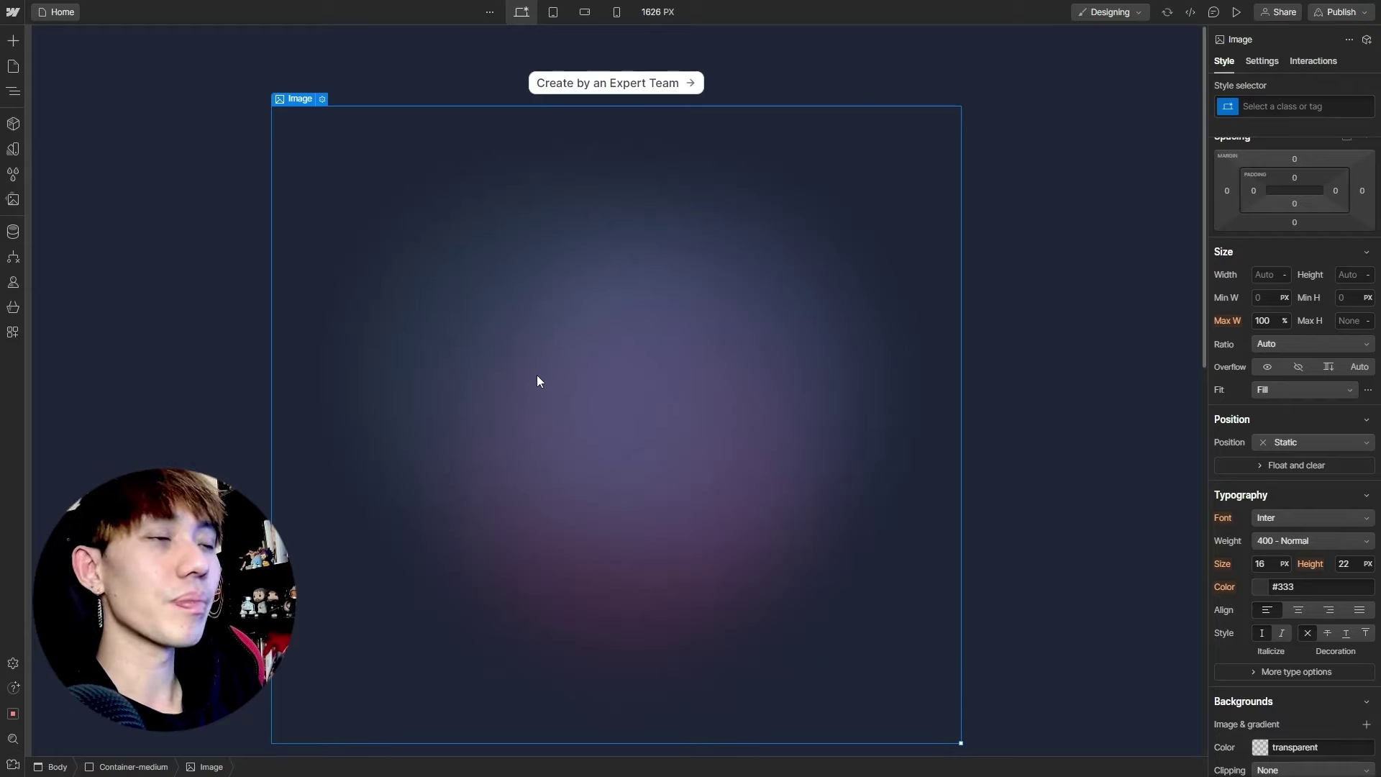
{"action": "key", "text": "Delete"}
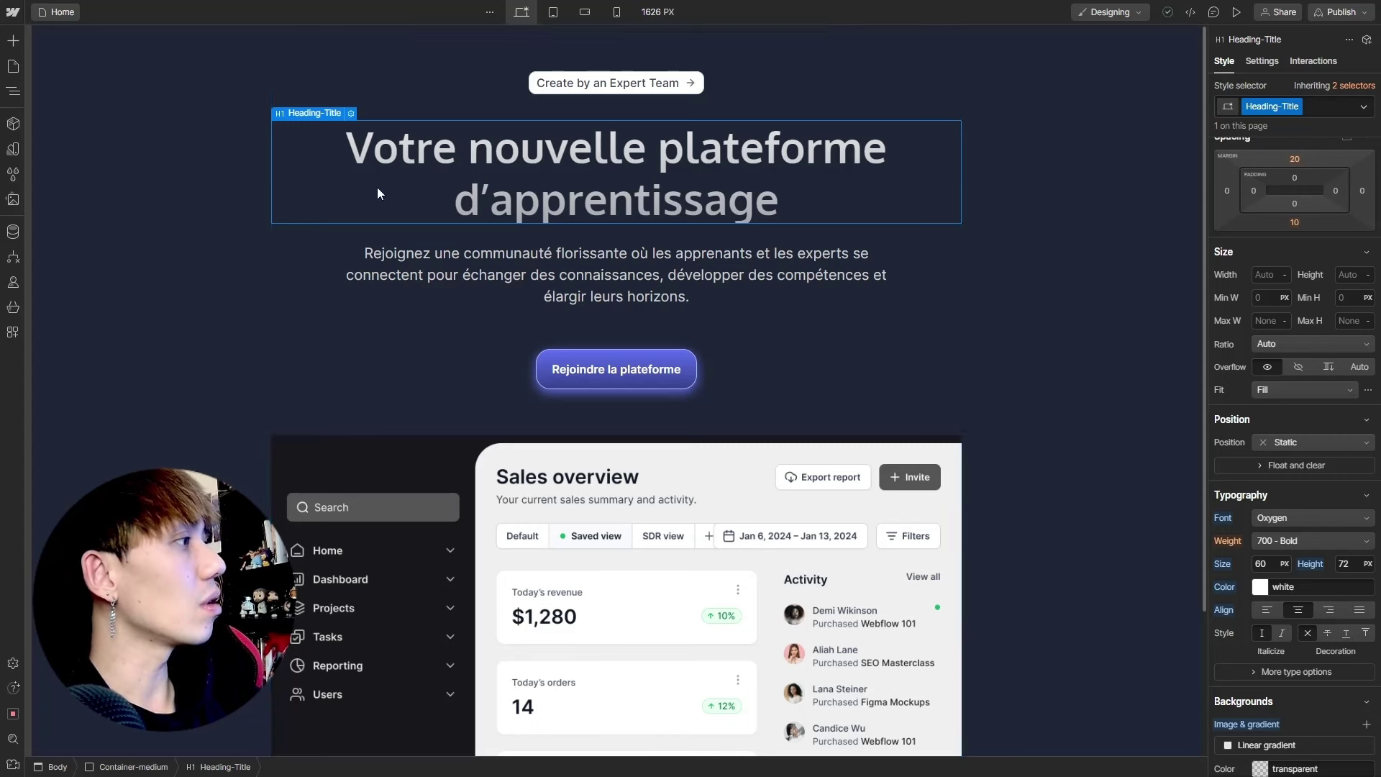
Set the Container-medium wrapper's position to Relative
{"action": "left_click", "coordinate": [339, 369]}
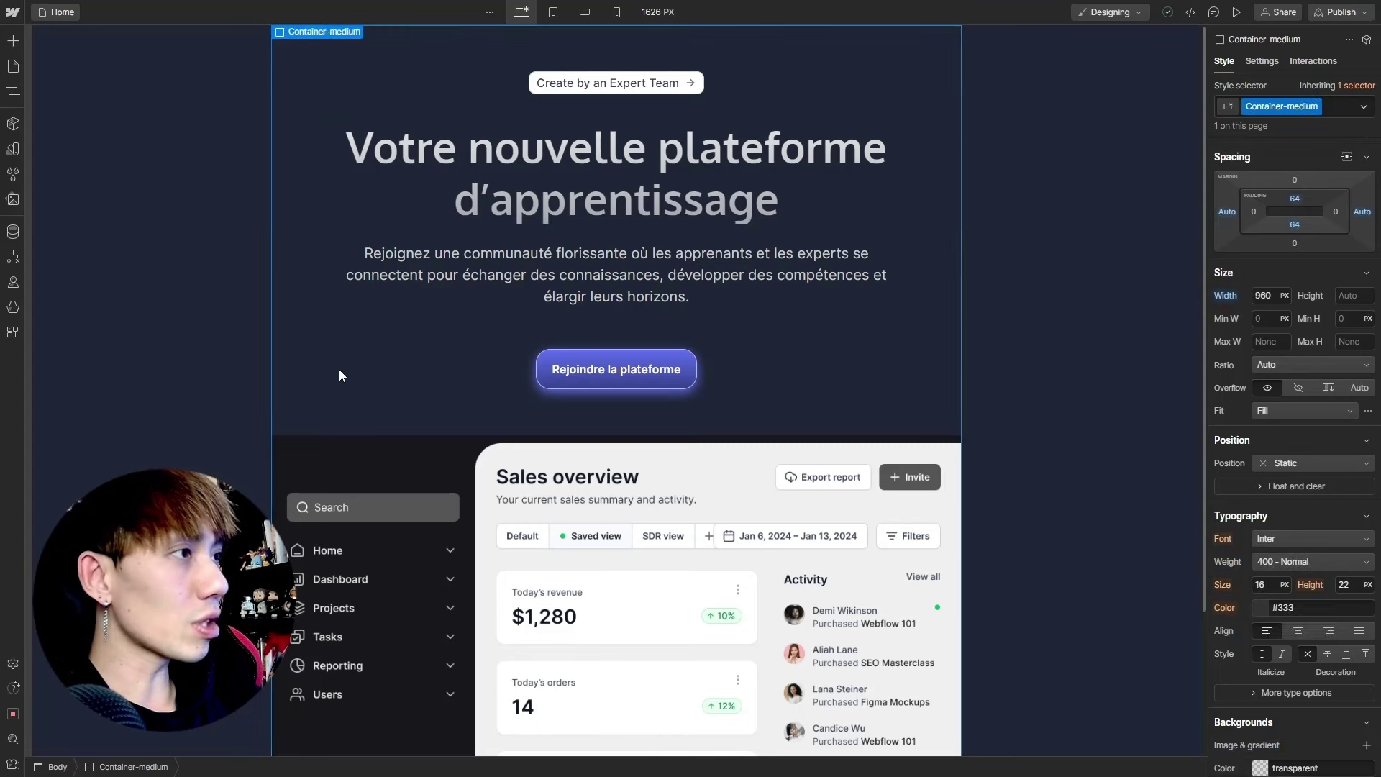
{"action": "left_click", "coordinate": [1291, 469]}
{"action": "left_click", "coordinate": [1287, 476]}
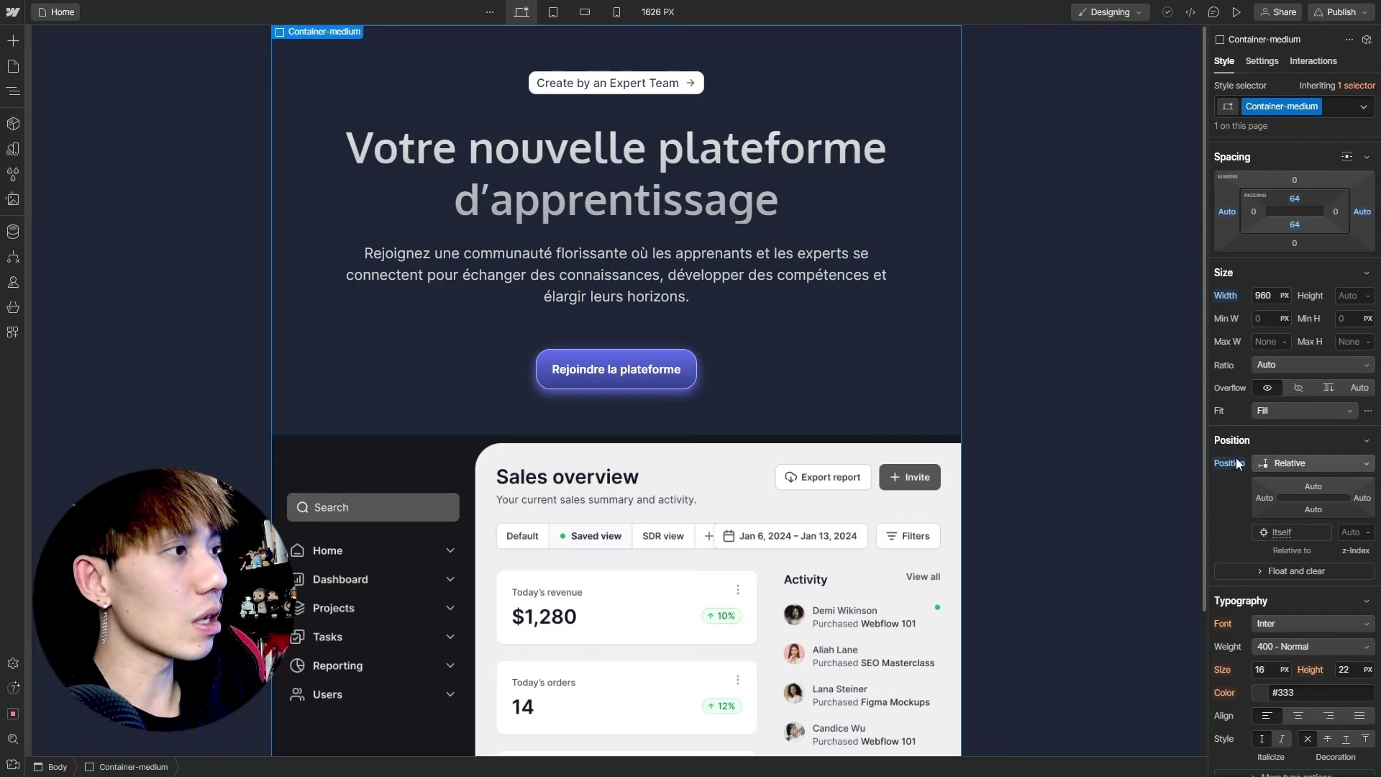
Add a Div Block below the button holding the gradient image from Assets
{"action": "left_click", "coordinate": [13, 42]}
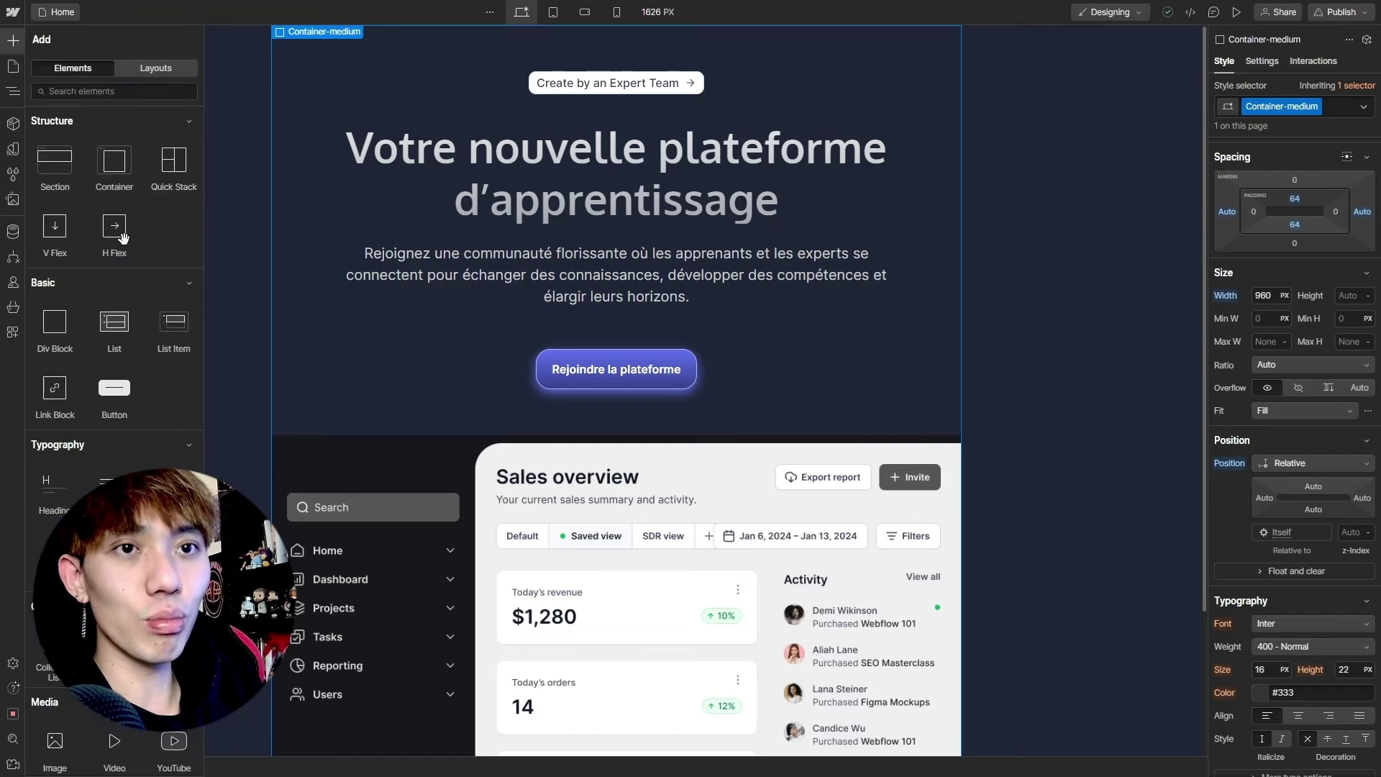
{"action": "mouse_move", "coordinate": [55, 324]}
{"action": "left_mouse_down"}
{"action": "mouse_move", "coordinate": [622, 370]}
{"action": "mouse_move", "coordinate": [614, 389]}
{"action": "left_mouse_up"}
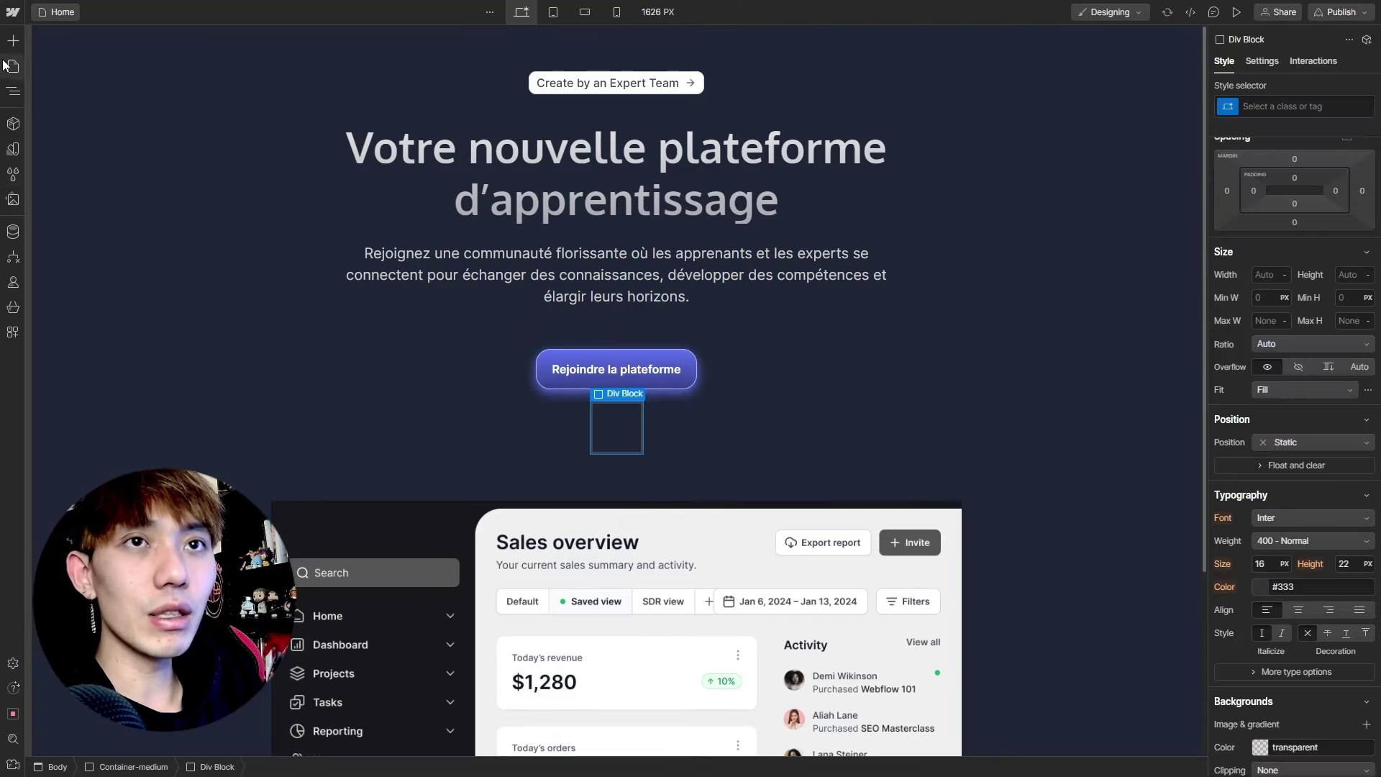
{"action": "left_click", "coordinate": [13, 41]}
{"action": "scroll", "coordinate": [60, 315], "scroll_direction": "down", "scroll_amount": 4}
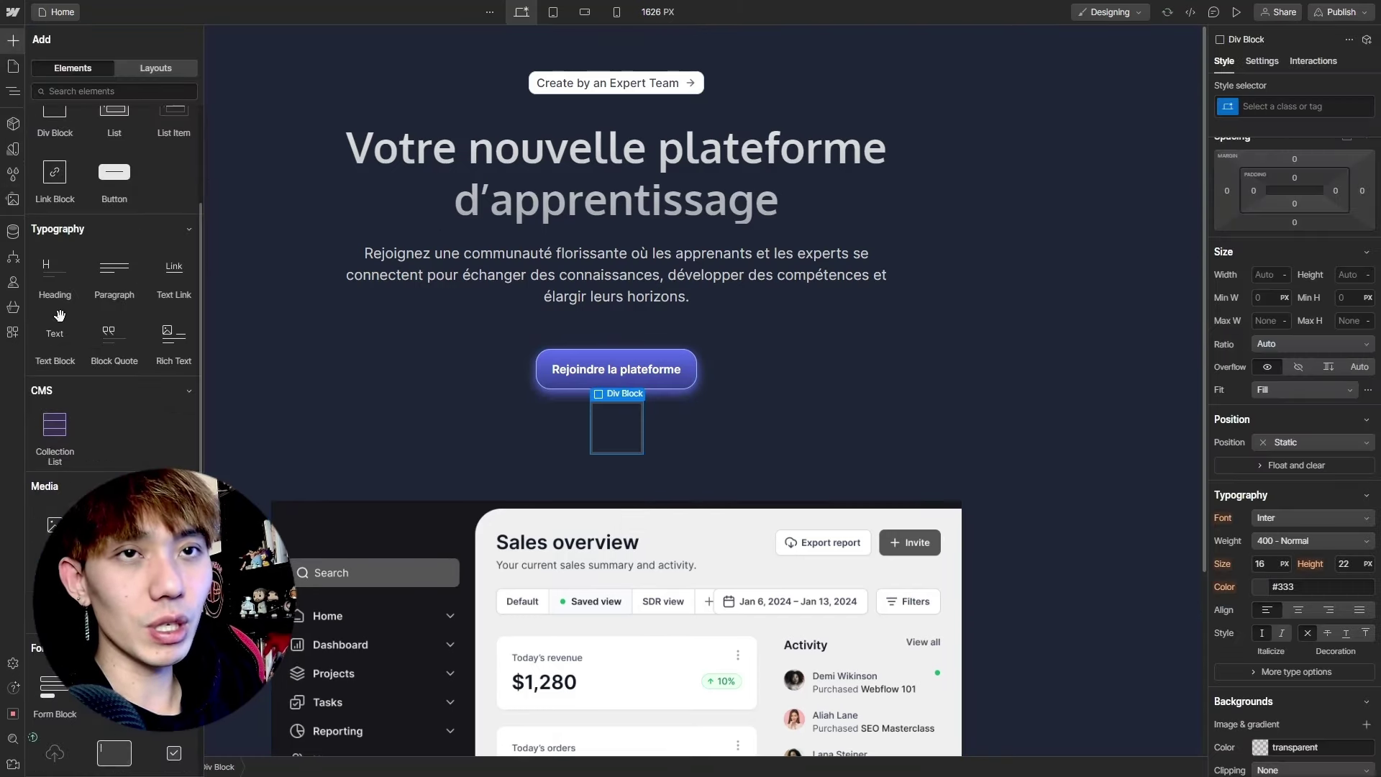
{"action": "left_click", "coordinate": [13, 199]}
{"action": "left_click_drag", "start_coordinate": [68, 122], "coordinate": [608, 410]}
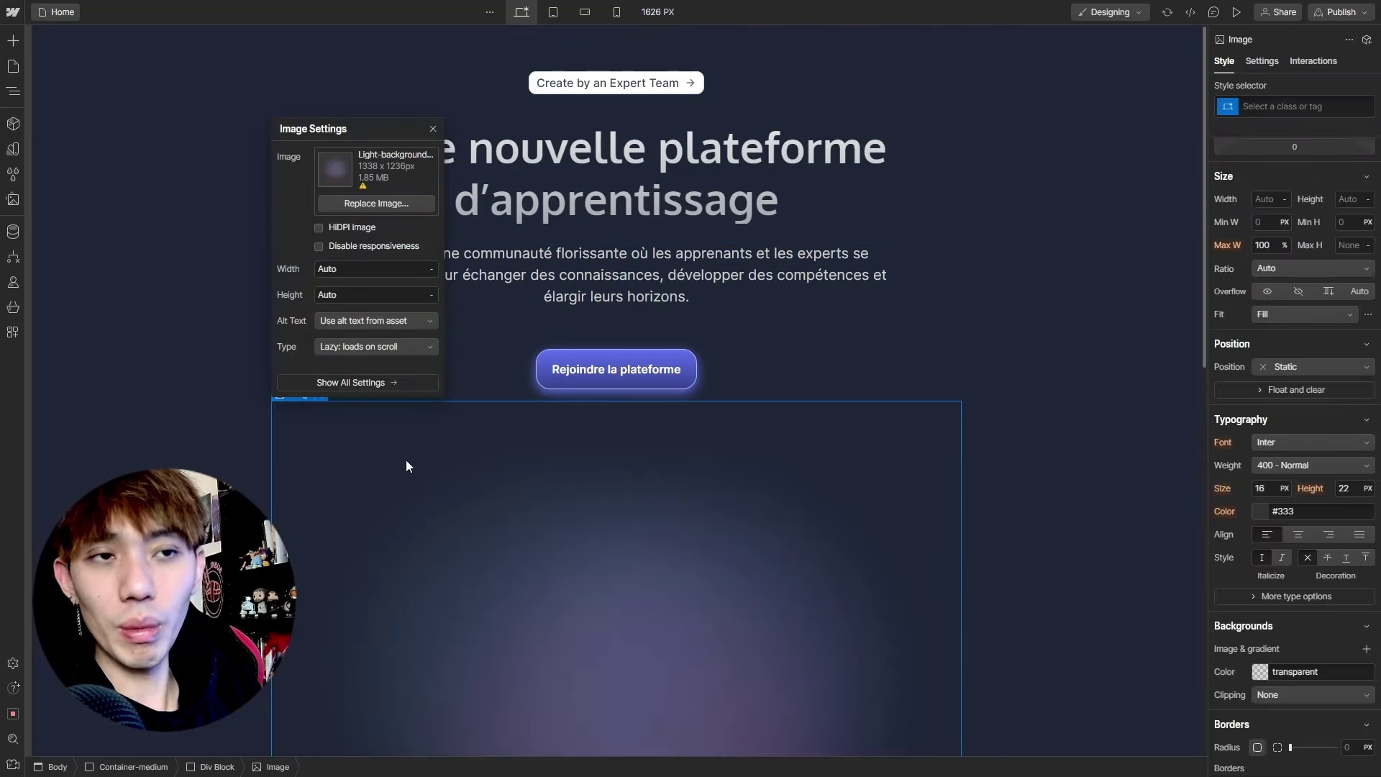
{"action": "left_click", "coordinate": [406, 466]}
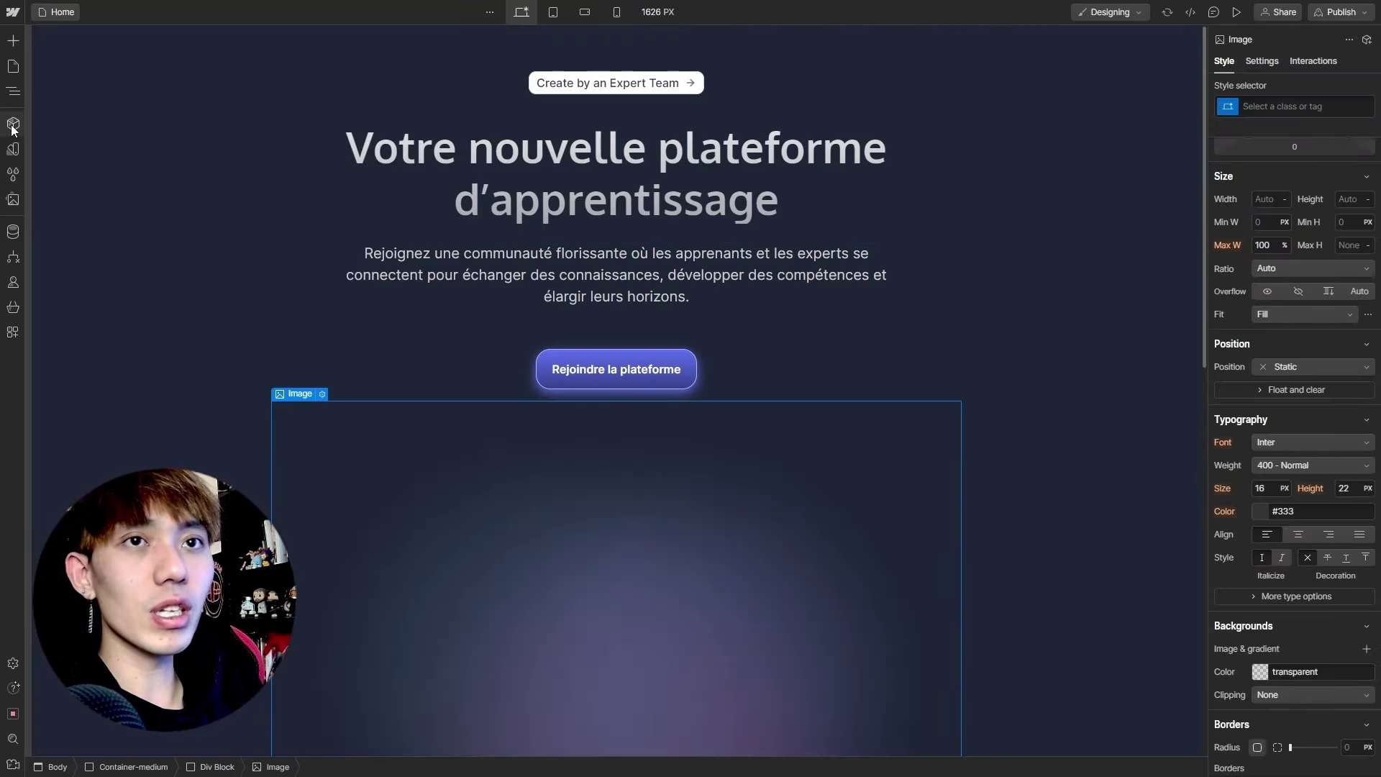
Give the image's div block the new class light-background
{"action": "left_click", "coordinate": [13, 92]}
{"action": "left_click", "coordinate": [82, 218]}
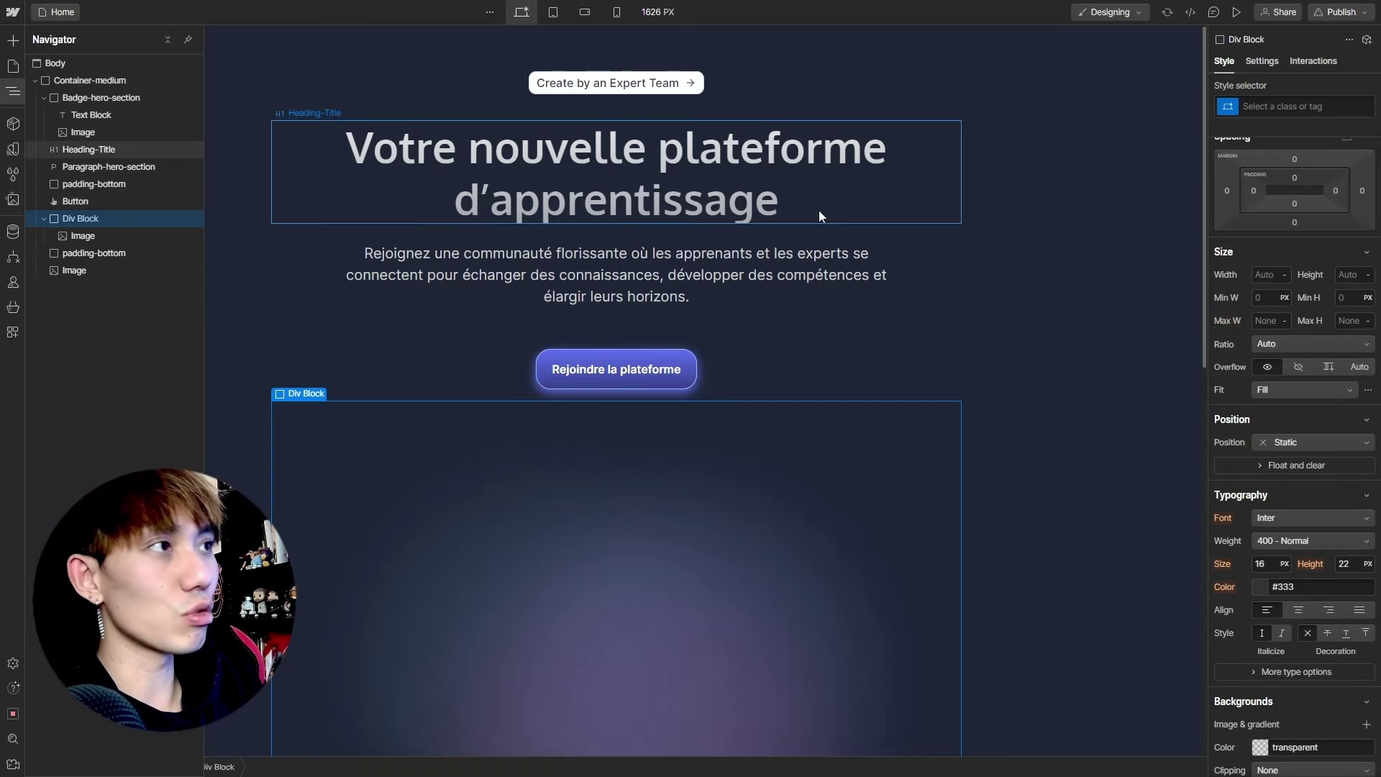
{"action": "left_click", "coordinate": [1284, 105]}
{"action": "type", "text": "l"}
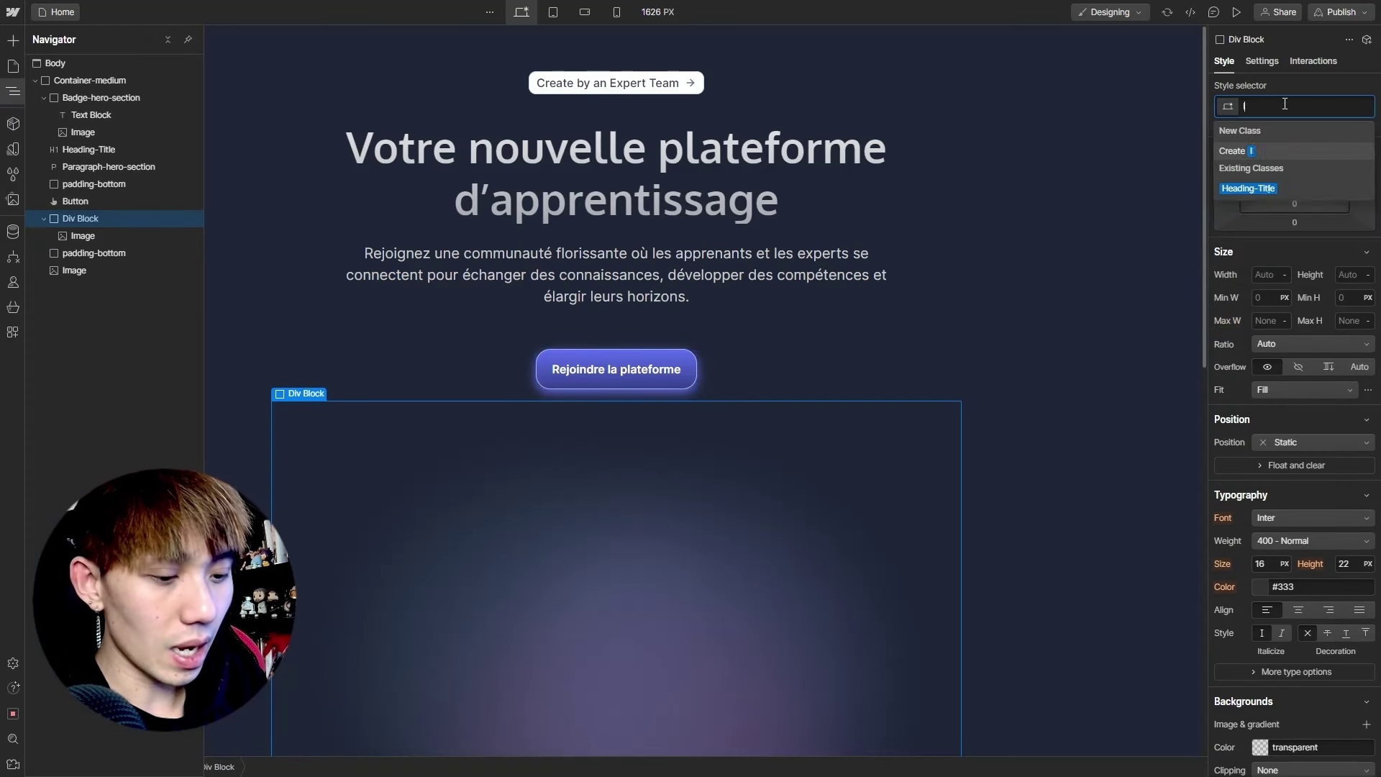
{"action": "type", "text": "ight-back"}
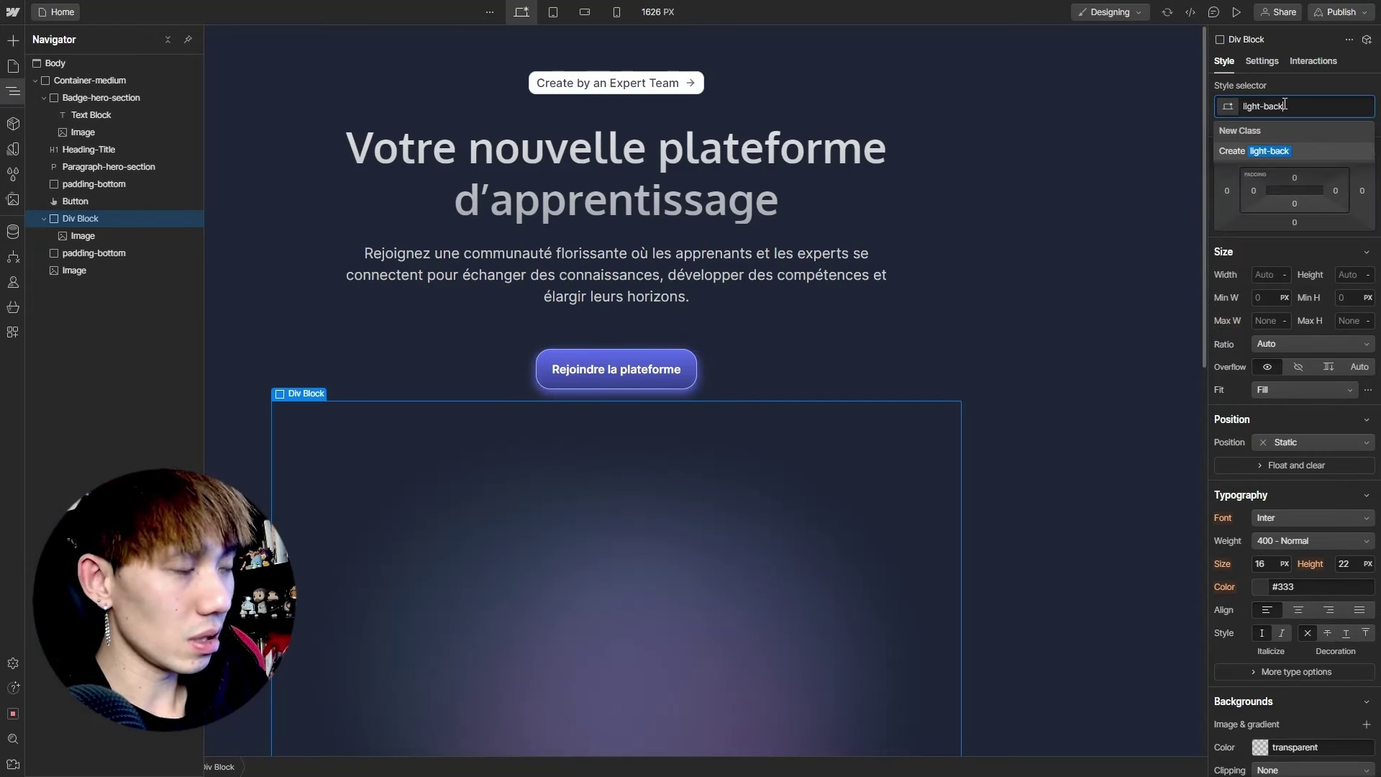
{"action": "type", "text": "groun"}
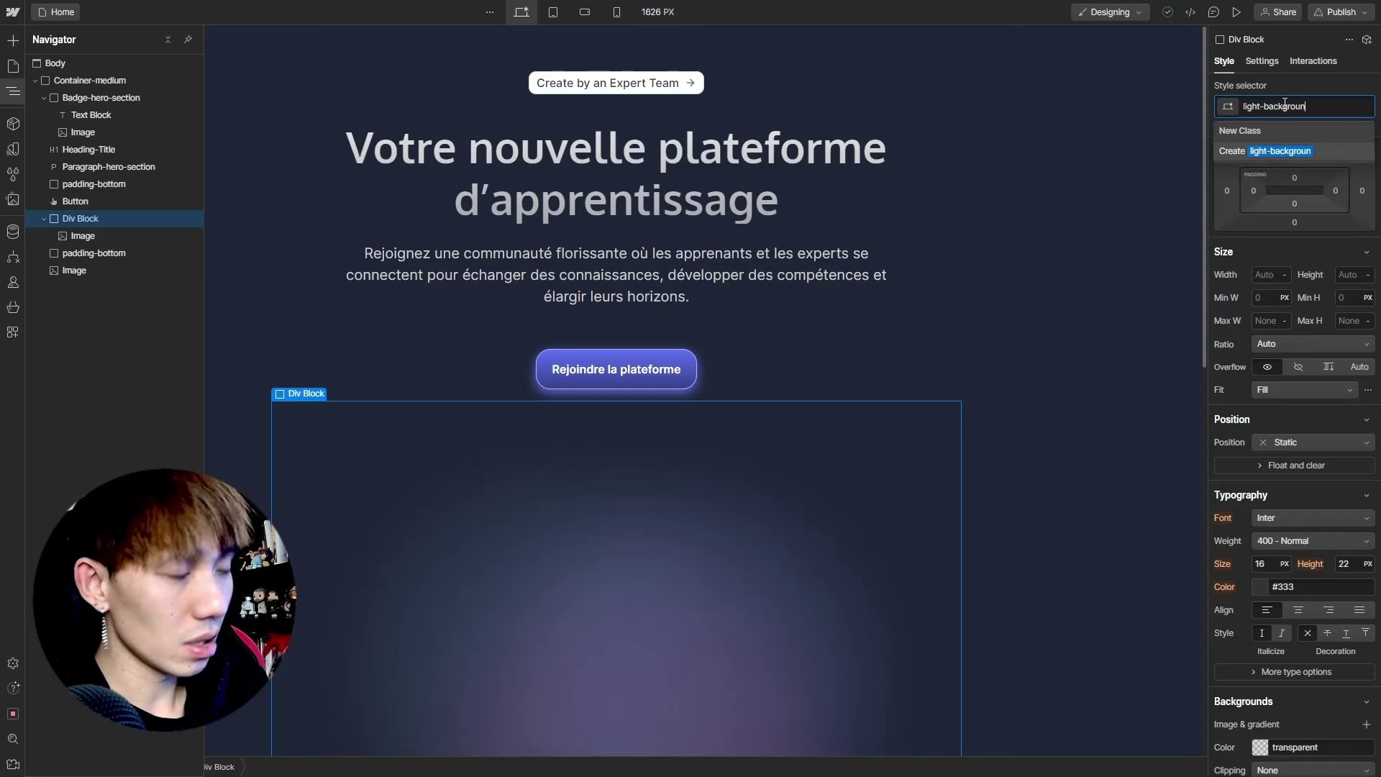
{"action": "type", "text": "d"}
{"action": "key", "text": "Return"}
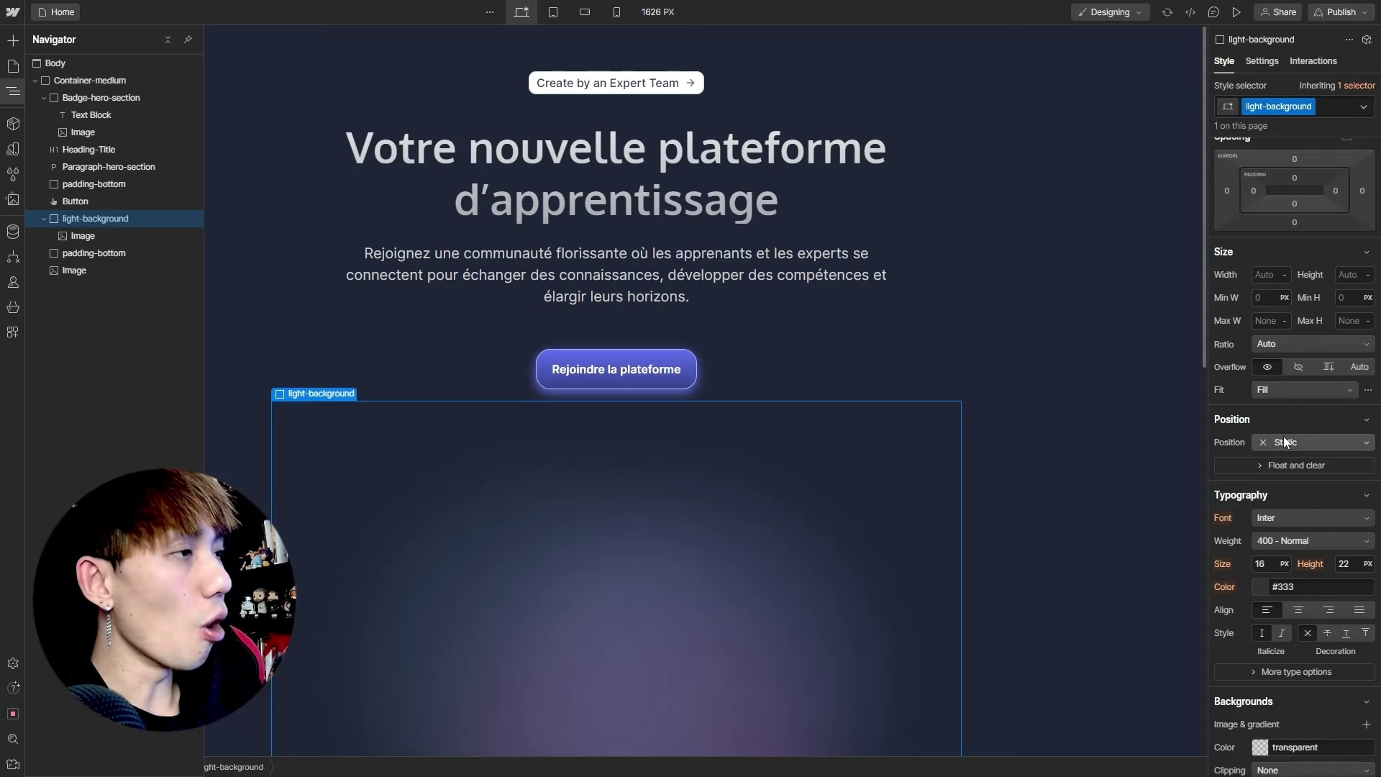
{"action": "left_click", "coordinate": [1283, 436]}
Make light-background absolutely positioned with z-index -1 behind the hero content
{"action": "left_click", "coordinate": [1288, 473]}
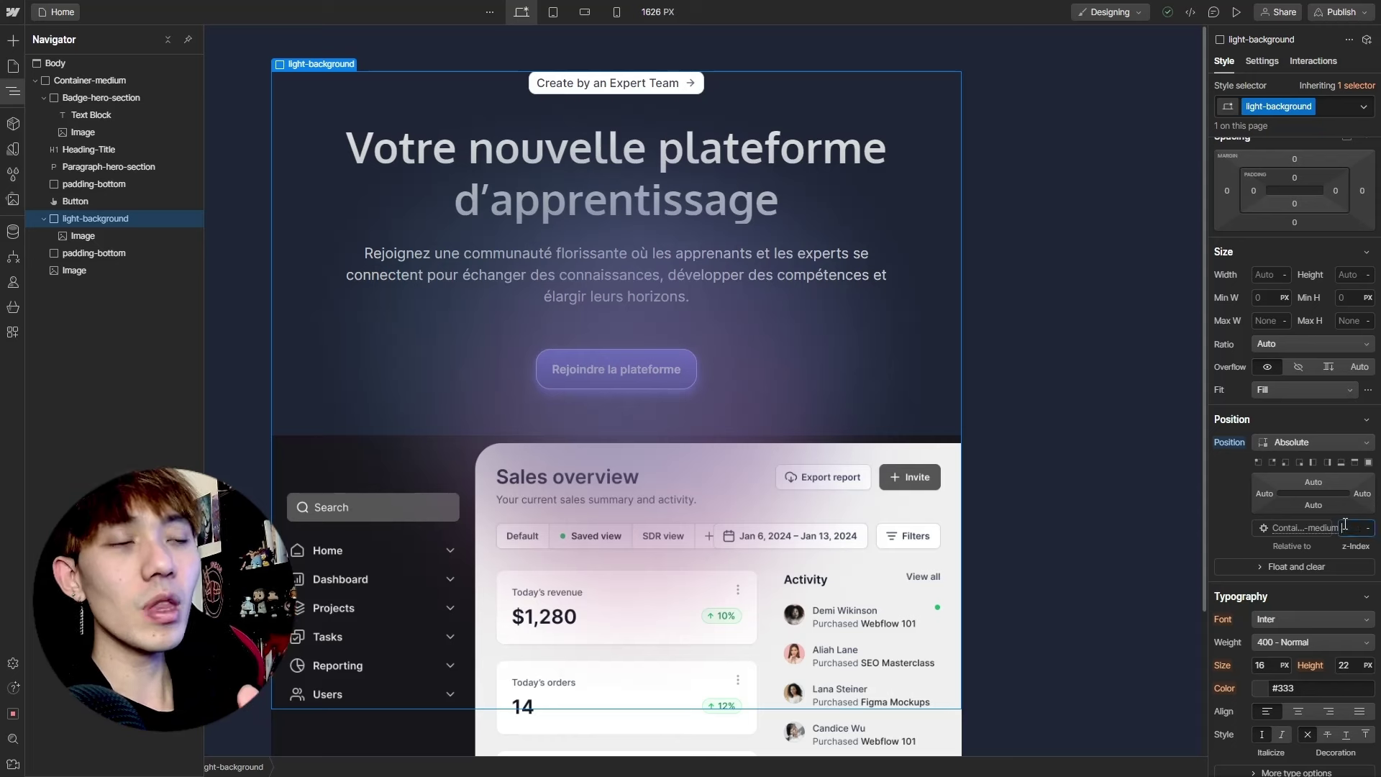
{"action": "type", "text": "1"}
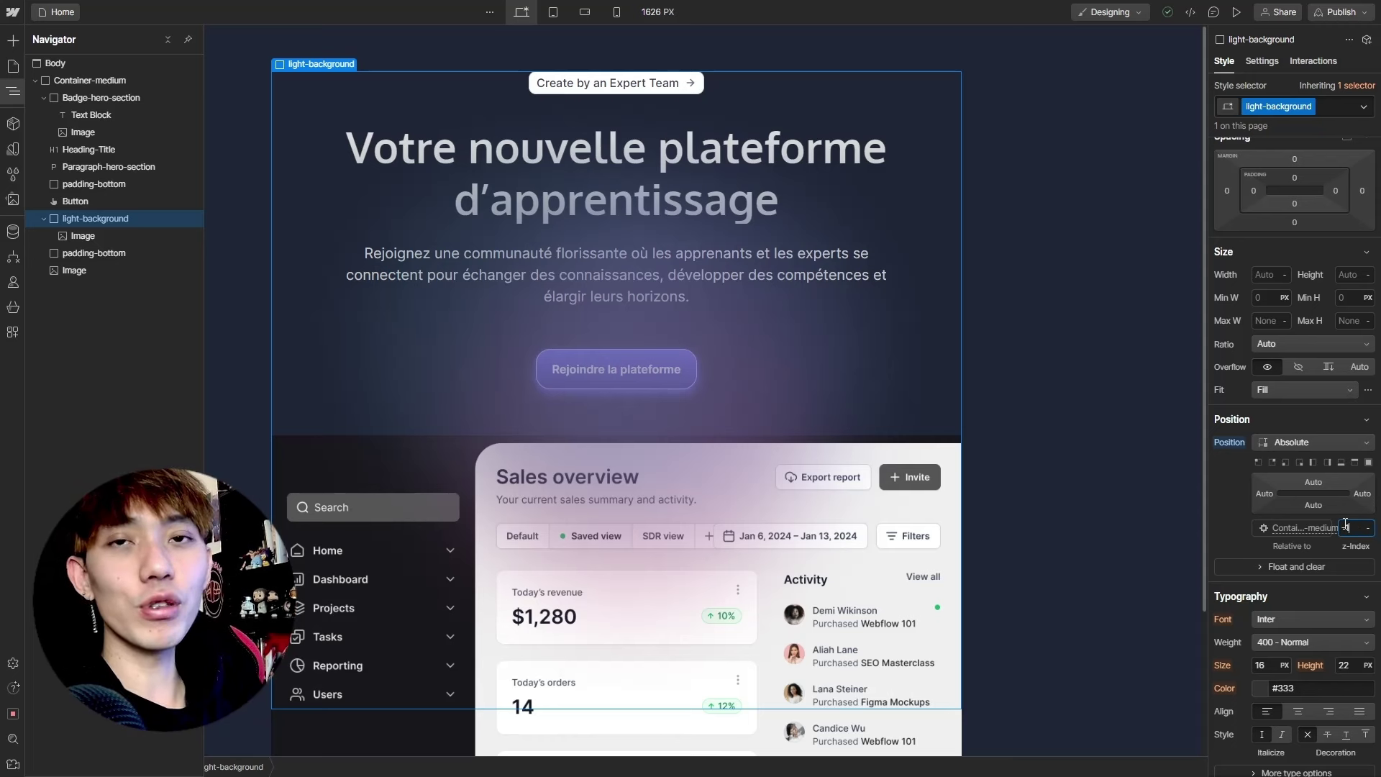
{"action": "key", "text": "Return"}
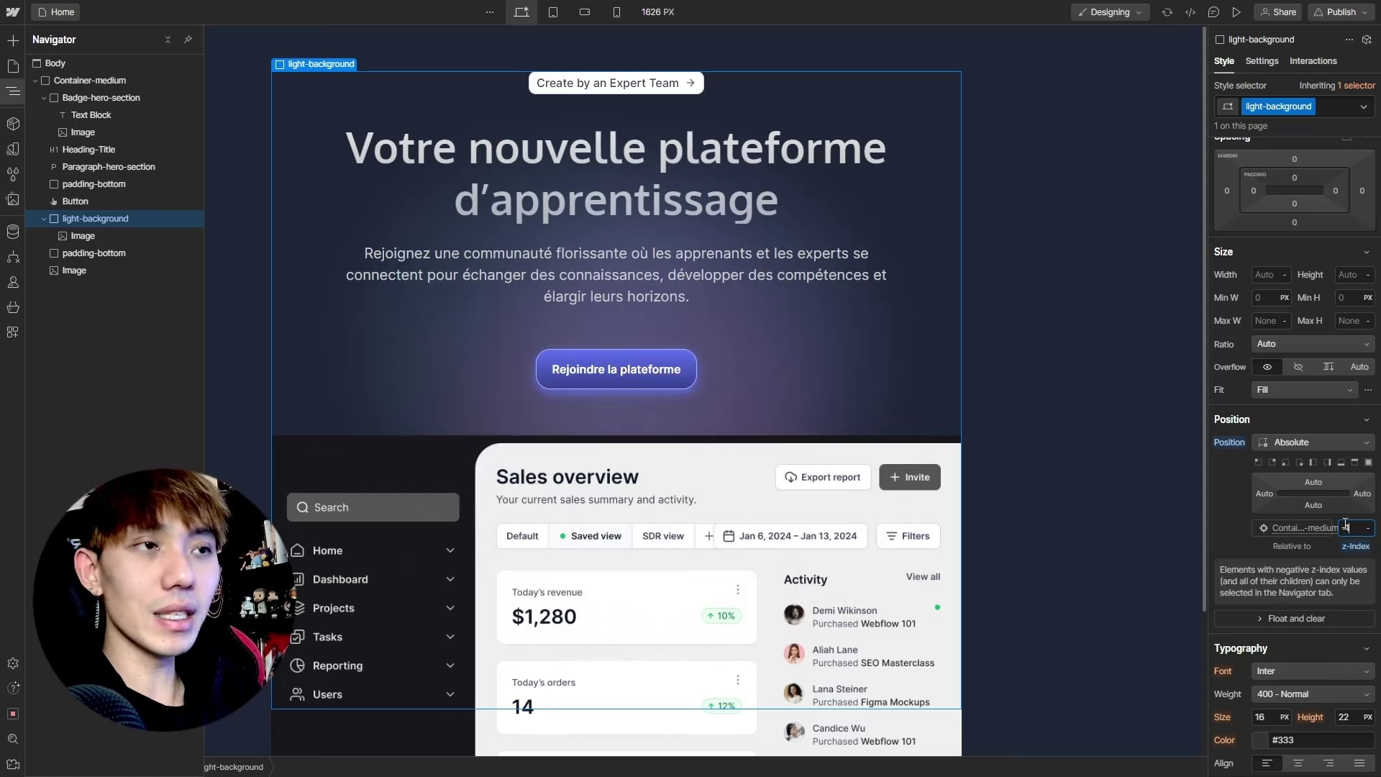
{"action": "left_click", "coordinate": [1237, 473]}
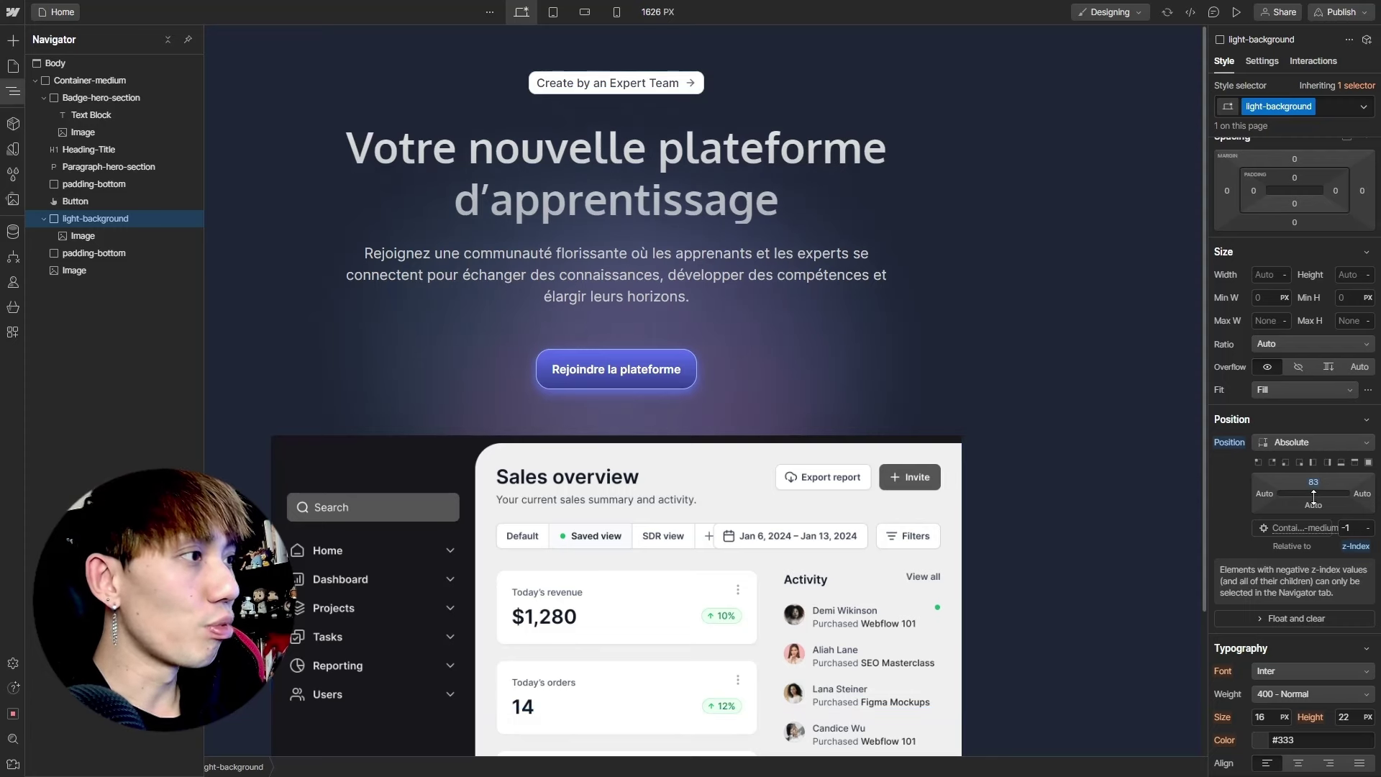
Set the glow's top offset to 50%, then scrub it down to 16%
{"action": "mouse_move", "coordinate": [1312, 487]}
{"action": "left_mouse_down"}
{"action": "mouse_move", "coordinate": [1310, 408]}
{"action": "mouse_move", "coordinate": [1343, 629]}
{"action": "left_mouse_up"}
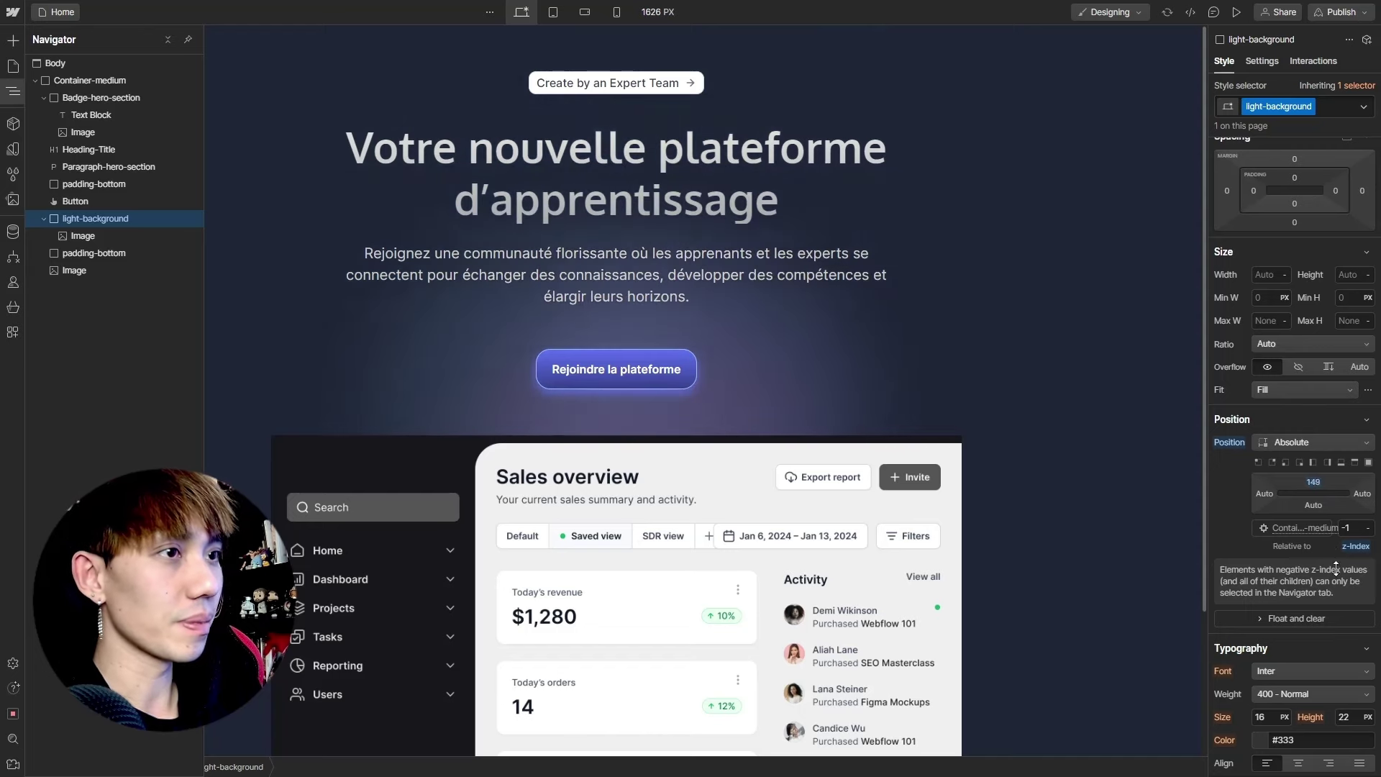
{"action": "left_click_drag", "start_coordinate": [1342, 630], "coordinate": [1315, 504]}
{"action": "left_click", "coordinate": [1313, 484]}
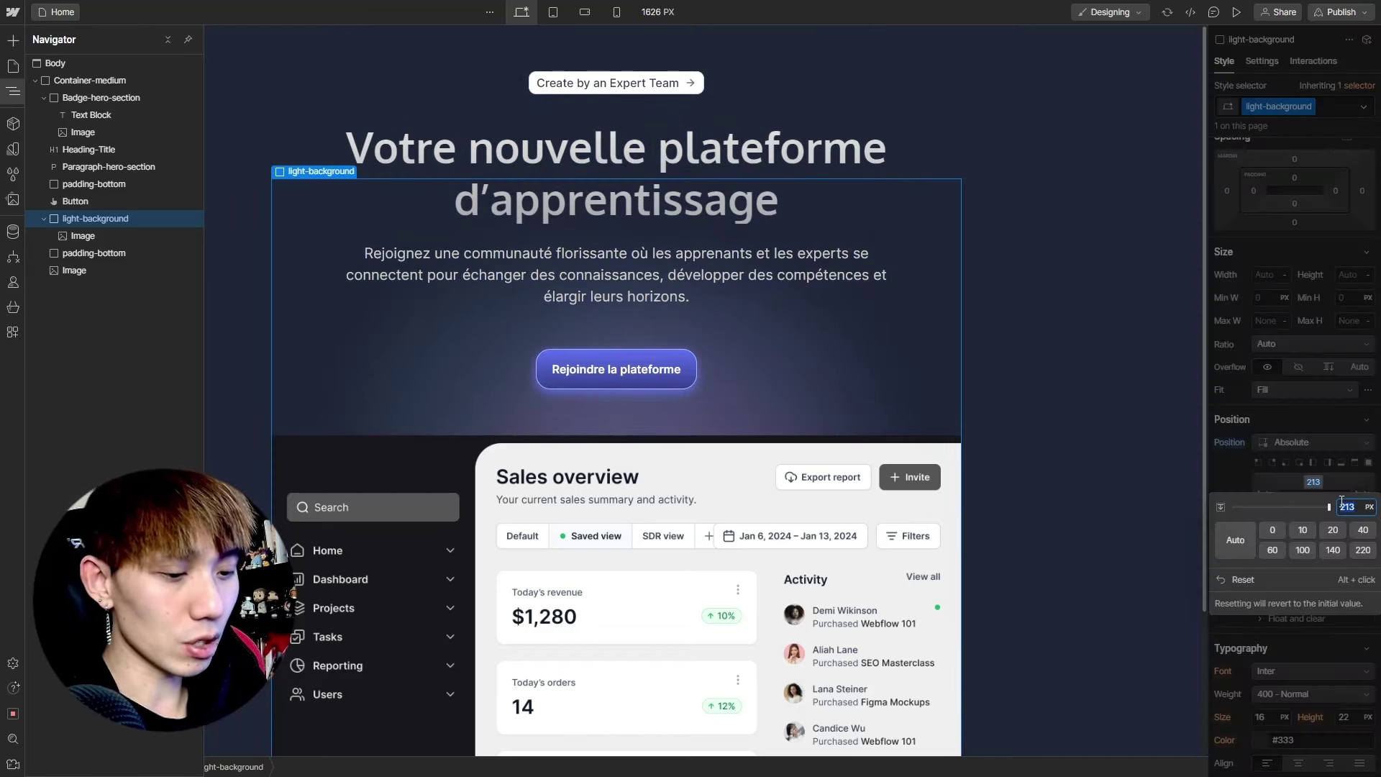
{"action": "type", "text": "%"}
{"action": "key", "text": "Return"}
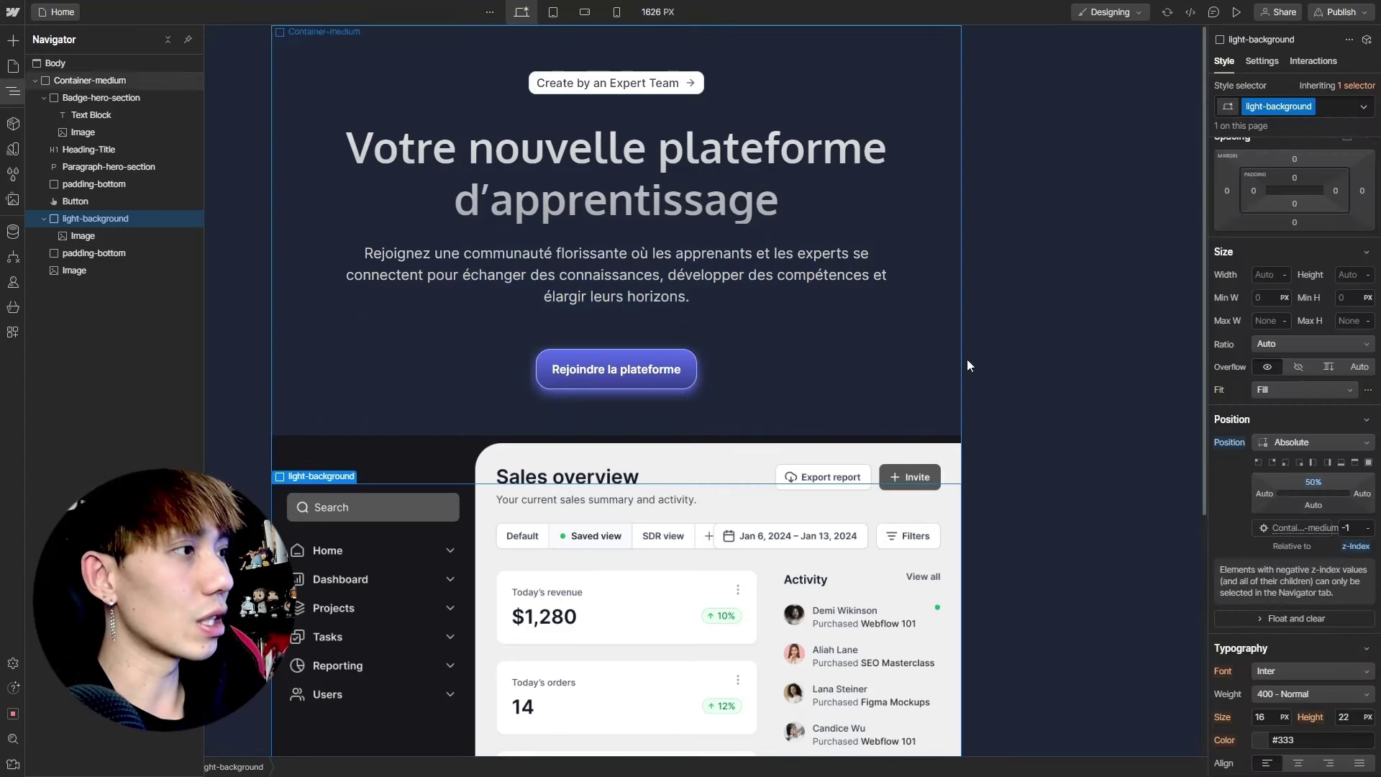
{"action": "mouse_move", "coordinate": [1314, 486]}
{"action": "left_mouse_down"}
{"action": "mouse_move", "coordinate": [1308, 471]}
{"action": "mouse_move", "coordinate": [1361, 475]}
{"action": "left_mouse_up"}
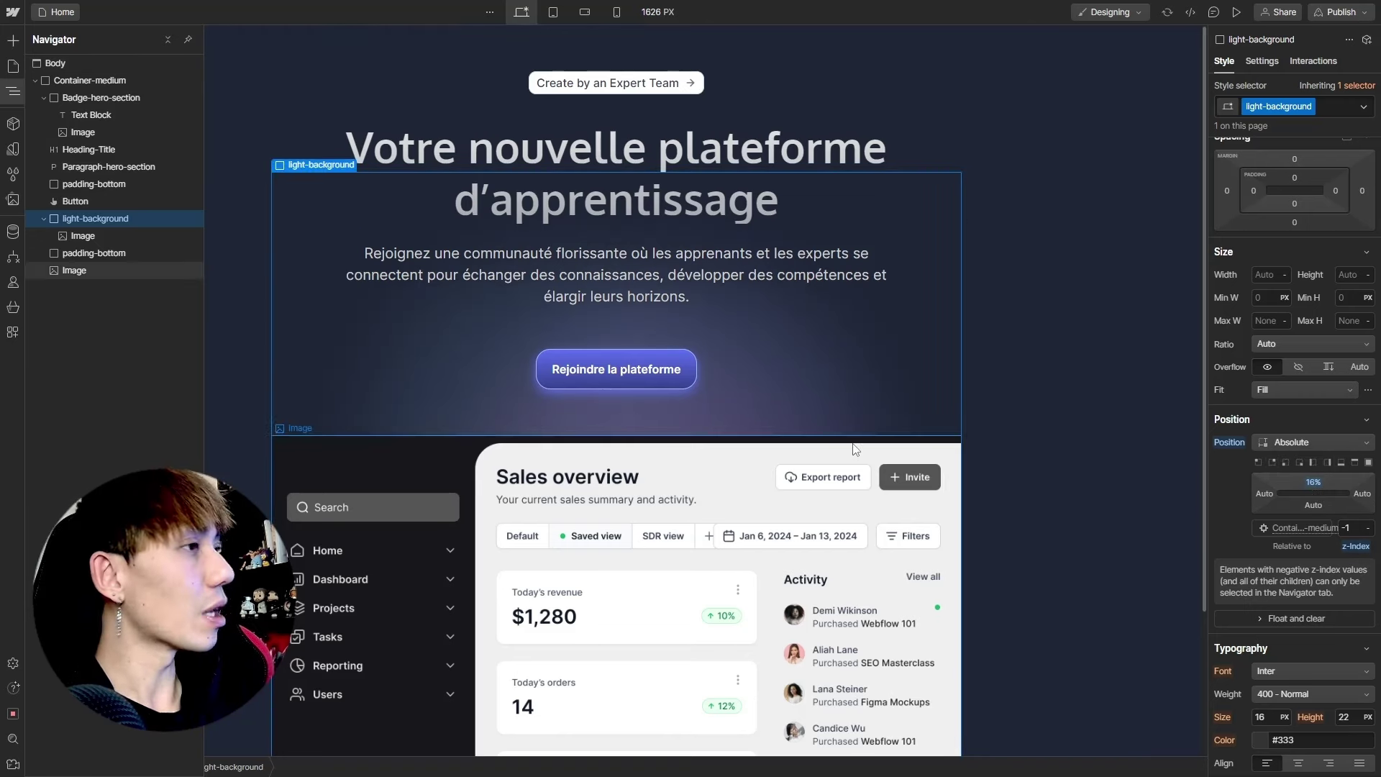
{"action": "left_click", "coordinate": [992, 374]}
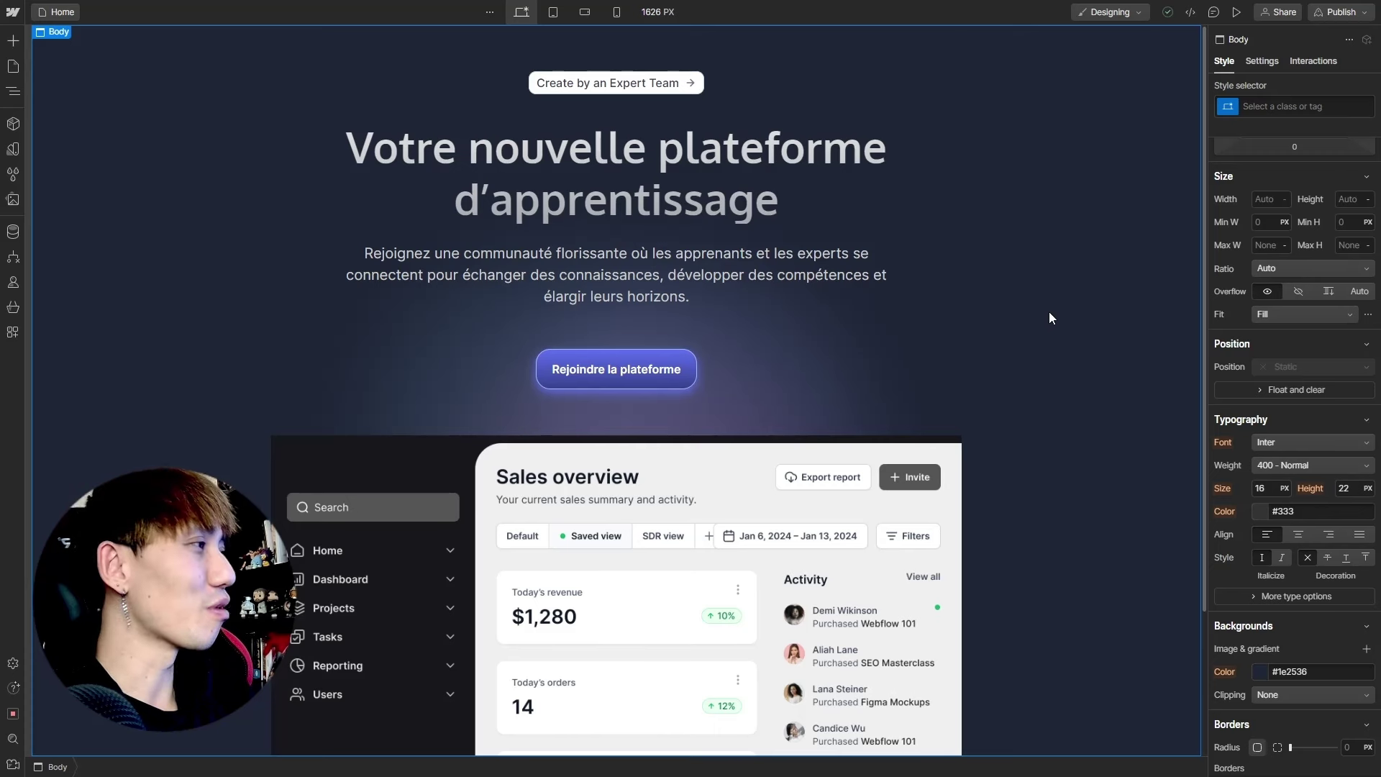
Add the Starter library's Navbar No Shadow layout at the top of the page
{"action": "left_click", "coordinate": [13, 43]}
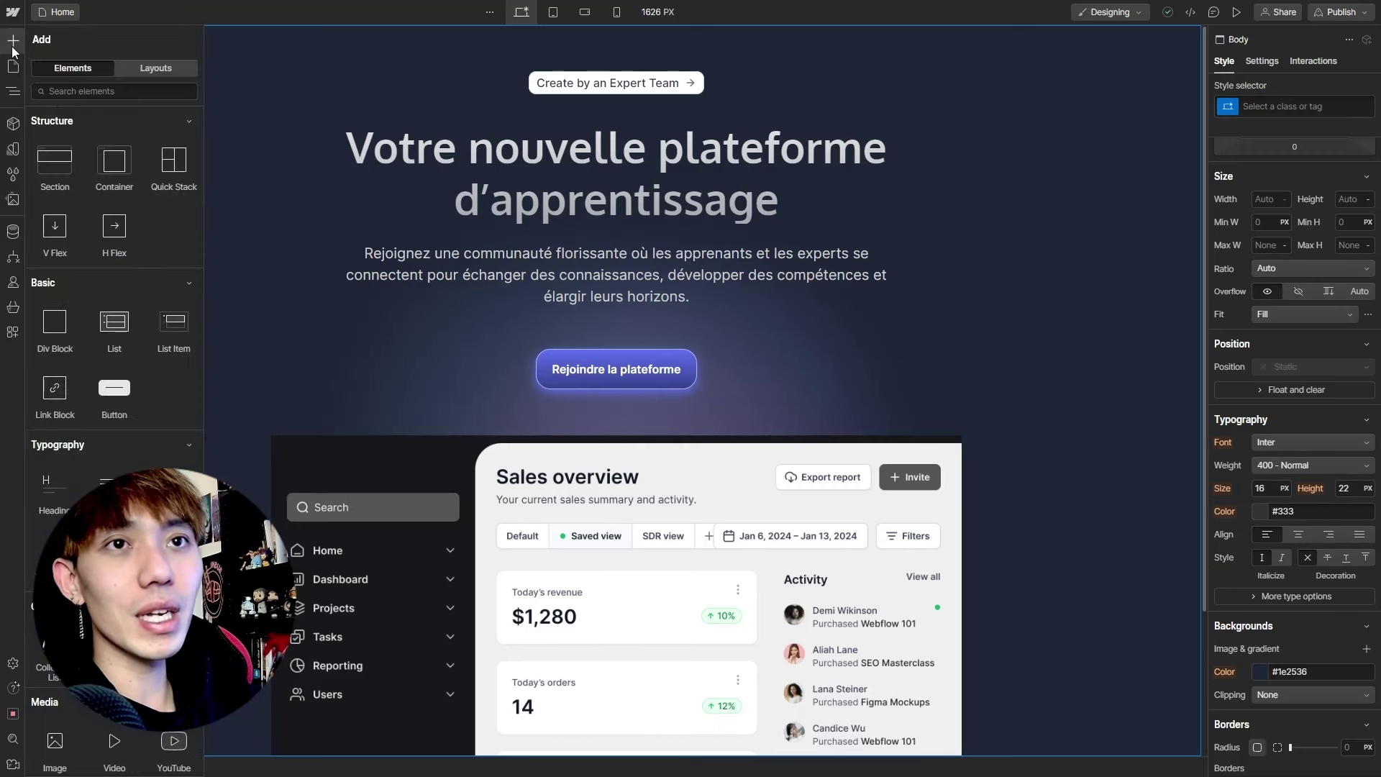
{"action": "left_click", "coordinate": [140, 76]}
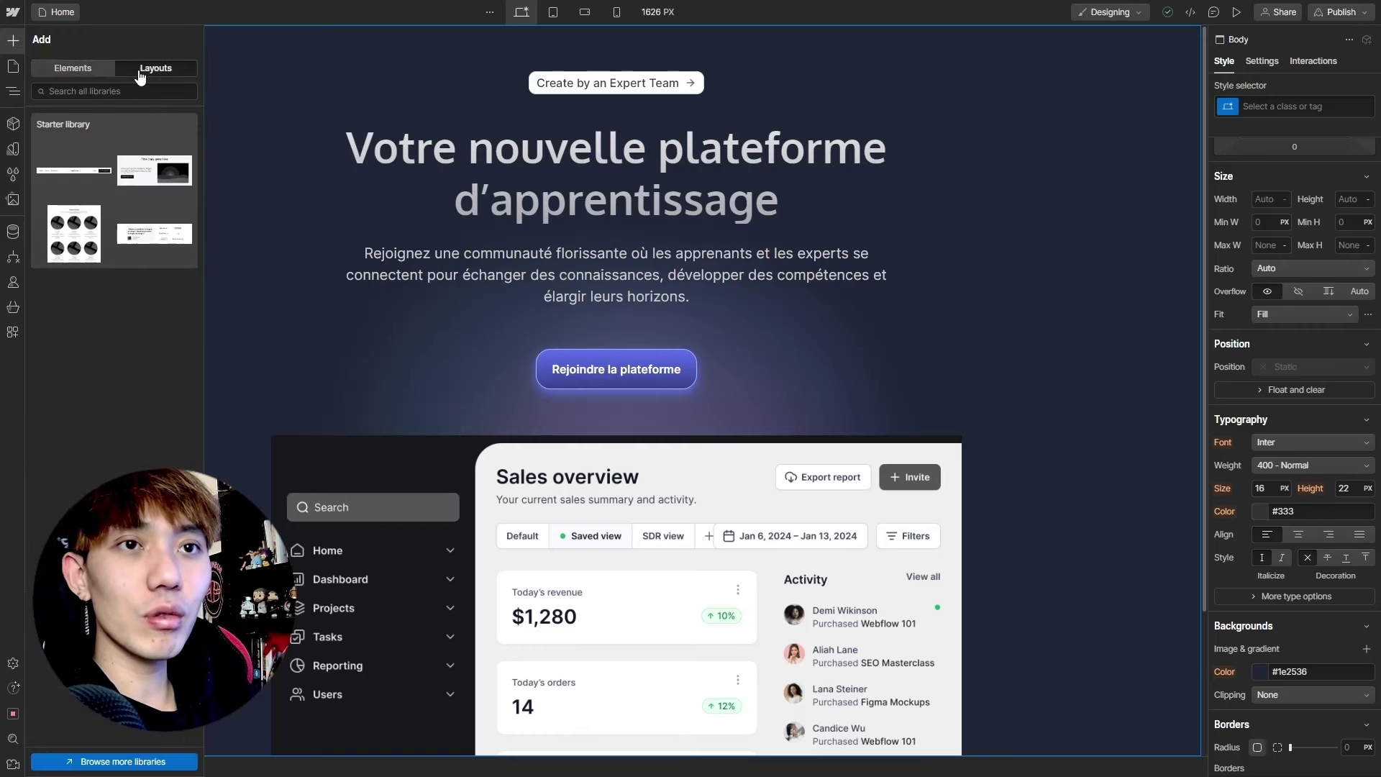
{"action": "left_click", "coordinate": [75, 170]}
{"action": "mouse_move", "coordinate": [71, 211]}
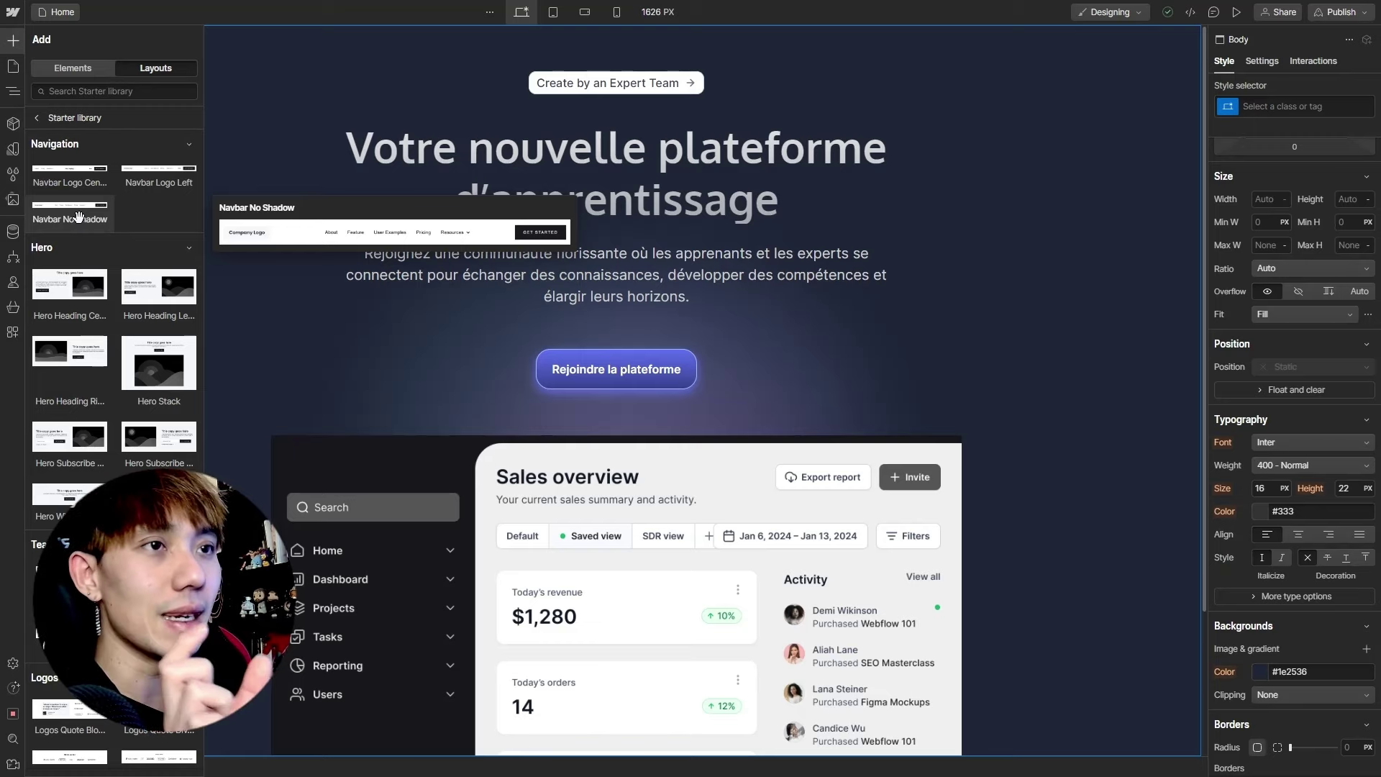
{"action": "mouse_move", "coordinate": [78, 217]}
{"action": "left_mouse_down"}
{"action": "mouse_move", "coordinate": [14, 94]}
{"action": "mouse_move", "coordinate": [1312, 47]}
{"action": "left_mouse_up"}
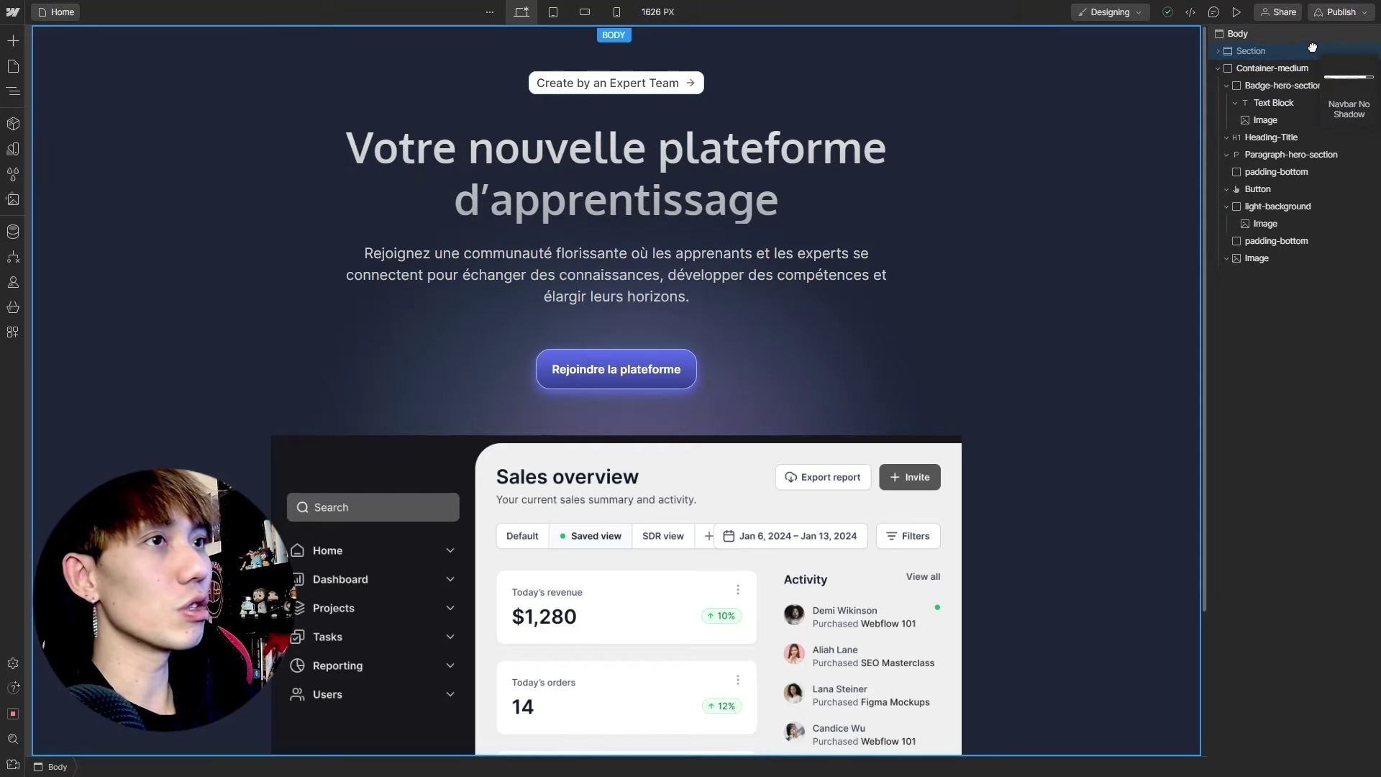
{"action": "left_click_drag", "start_coordinate": [1312, 47], "coordinate": [1310, 50]}
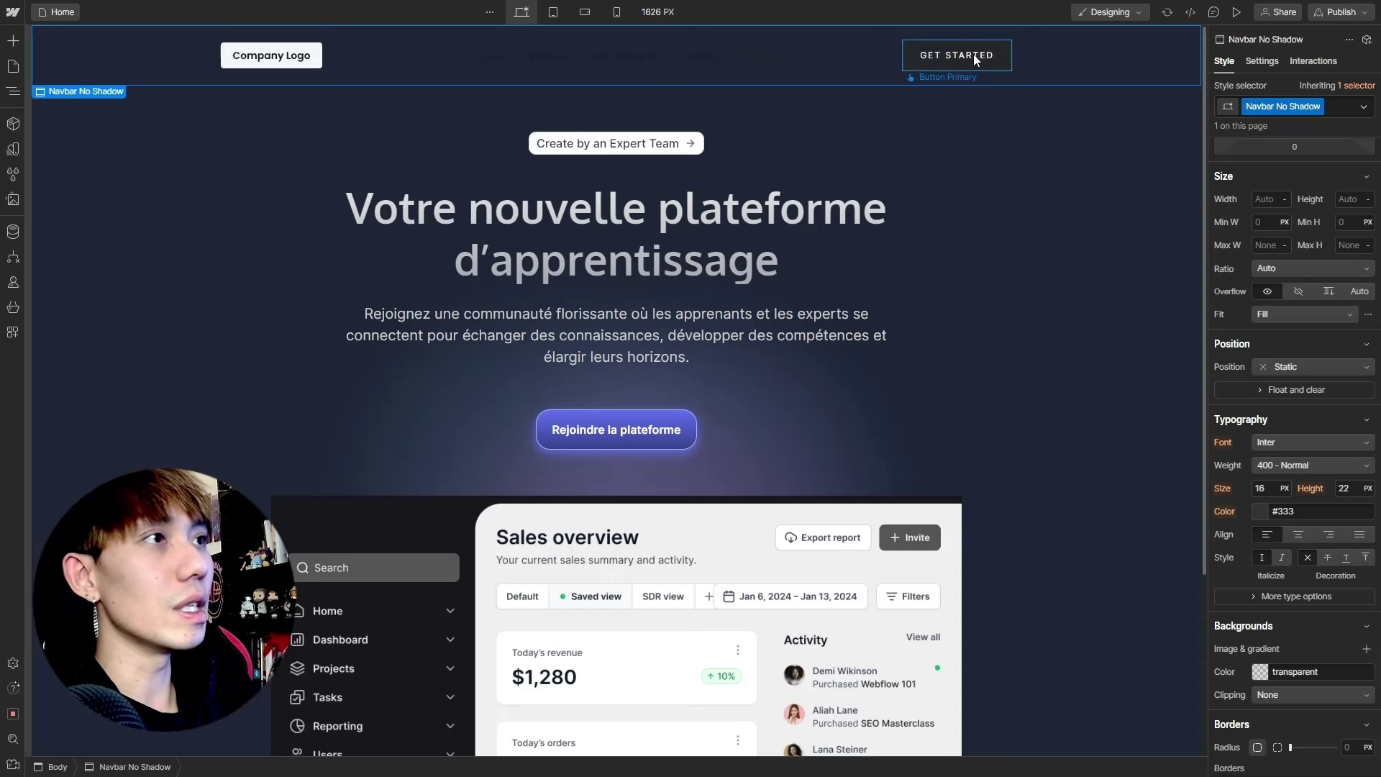
Replace the navbar's Company Logo placeholder image with the Alt+Shift logo
{"action": "double_click", "coordinate": [260, 63]}
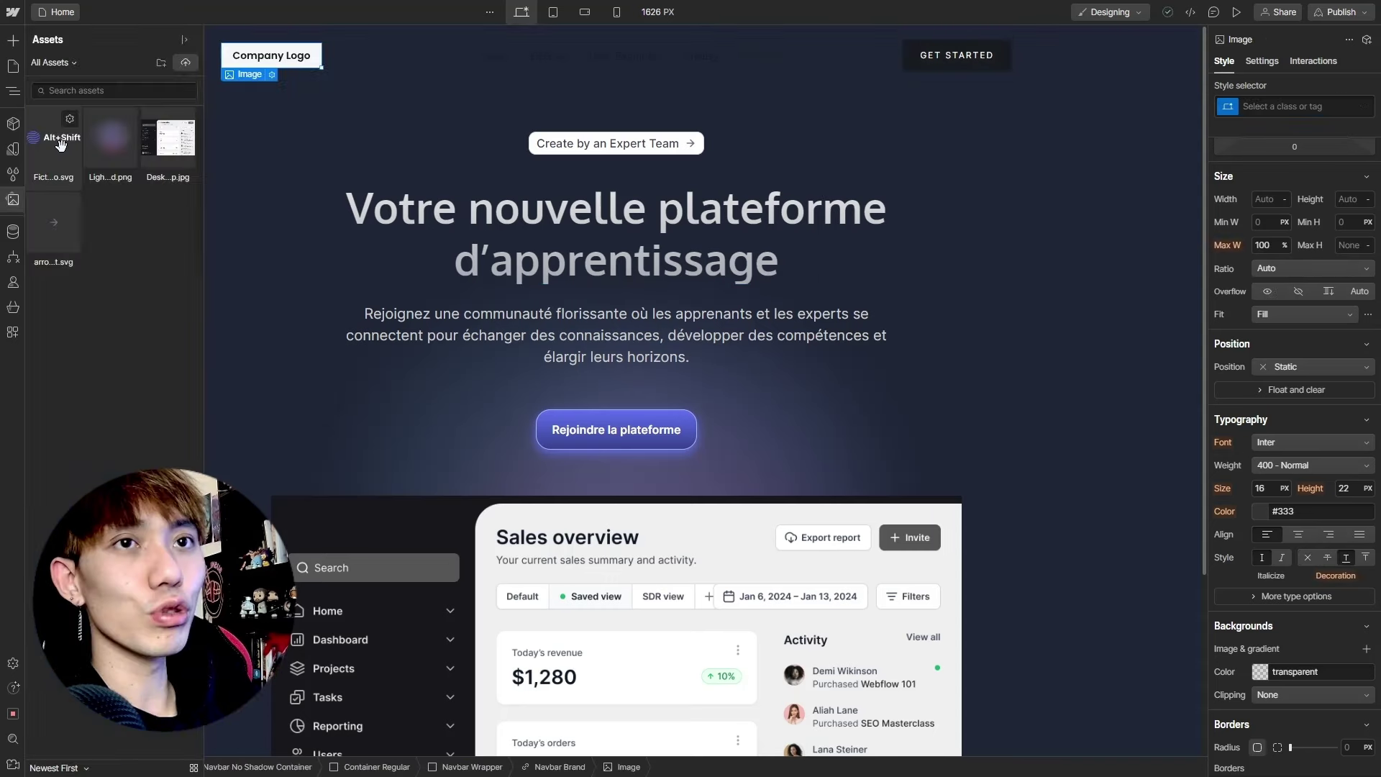
{"action": "left_click", "coordinate": [272, 75]}
{"action": "left_click", "coordinate": [302, 154]}
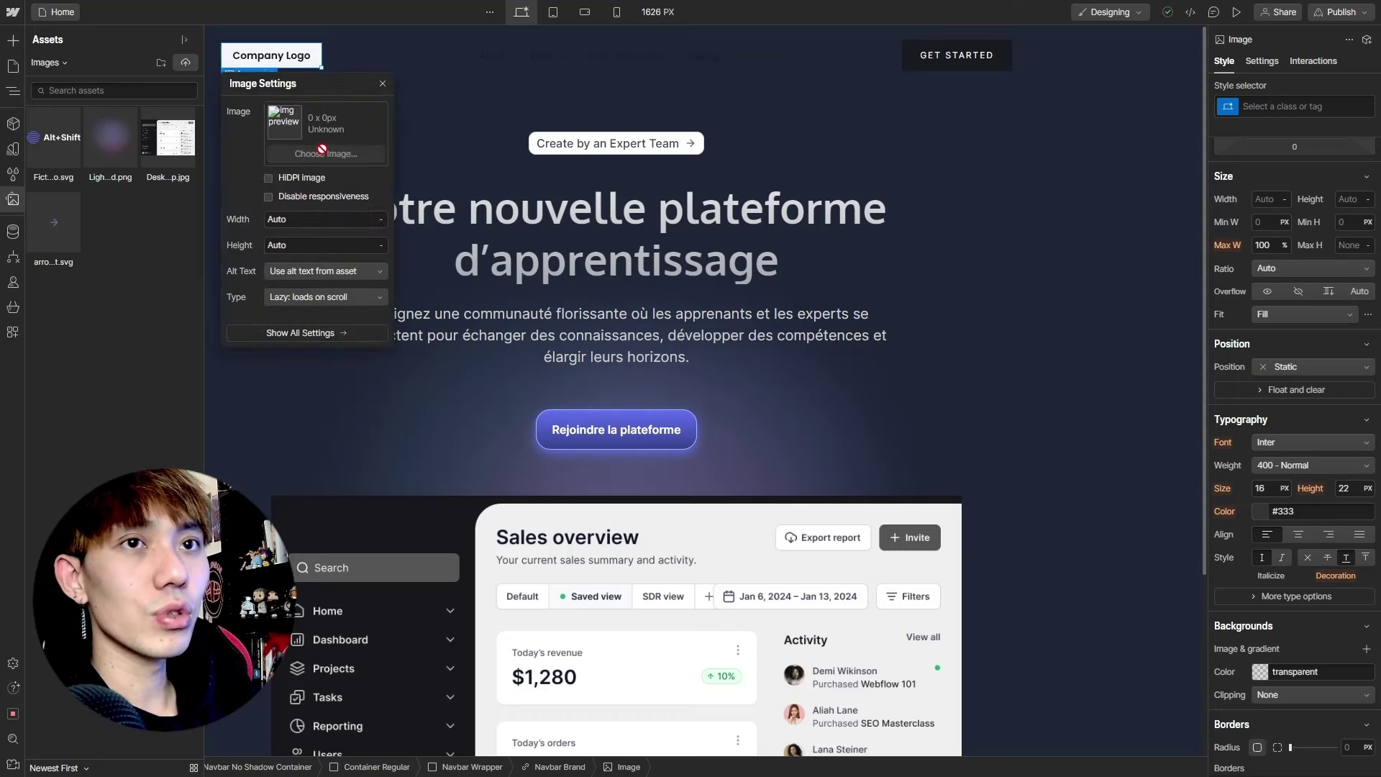
{"action": "left_click", "coordinate": [53, 138]}
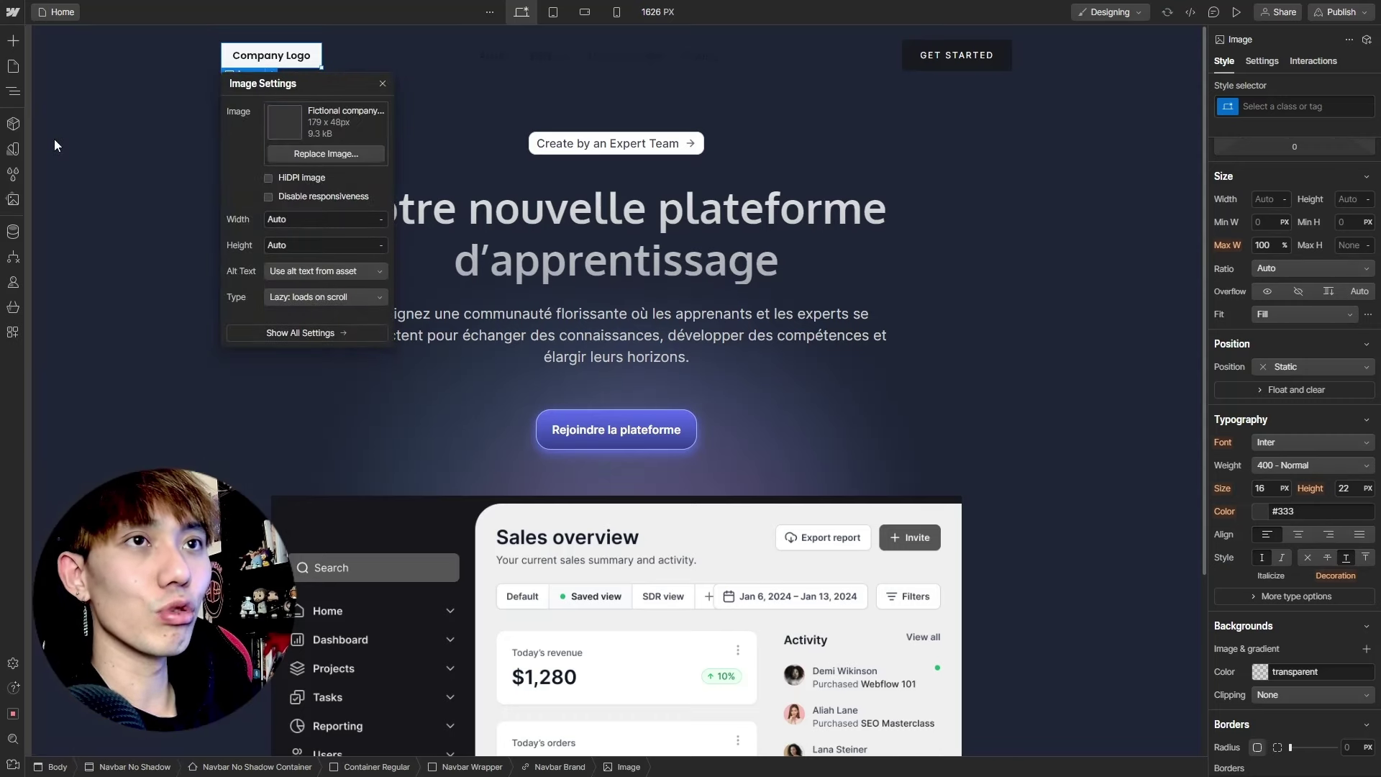
{"action": "left_click", "coordinate": [466, 59]}
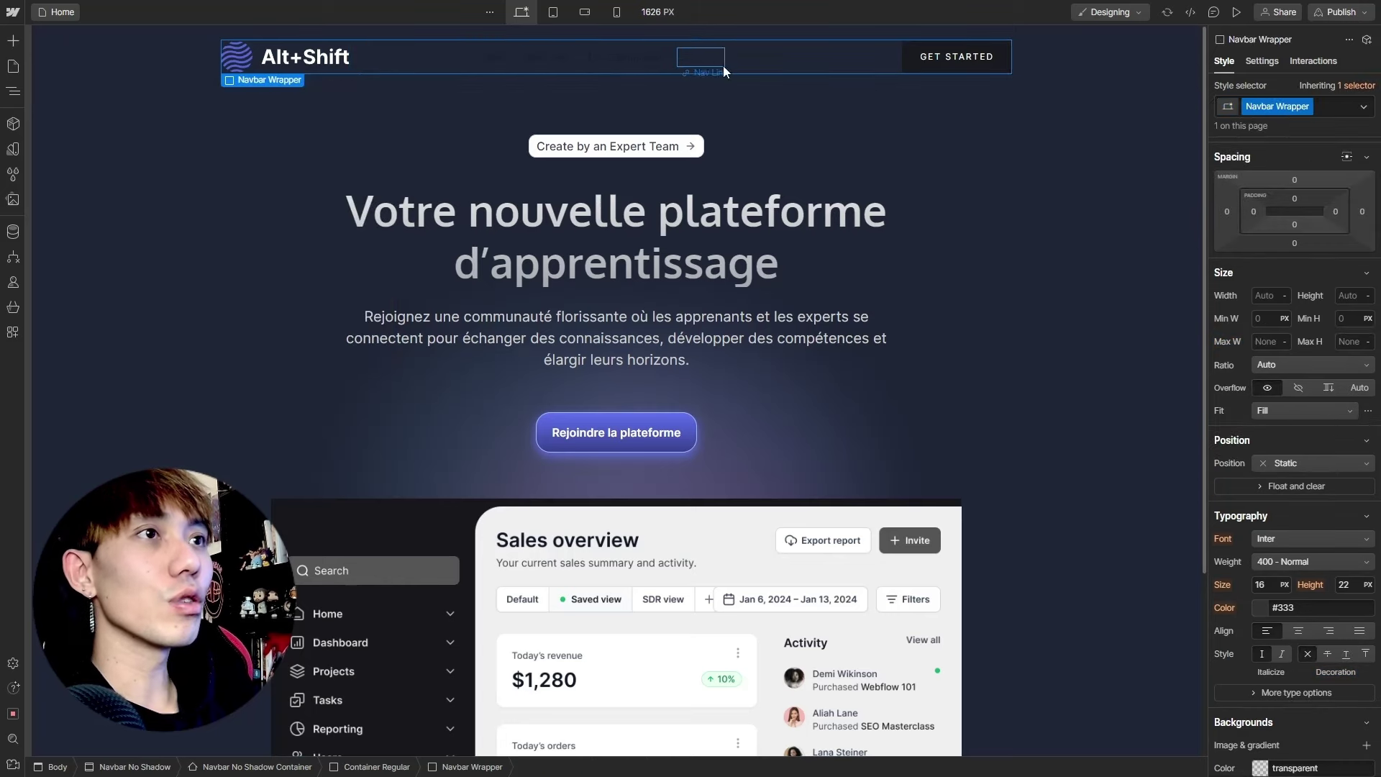
{"action": "left_click", "coordinate": [491, 55]}
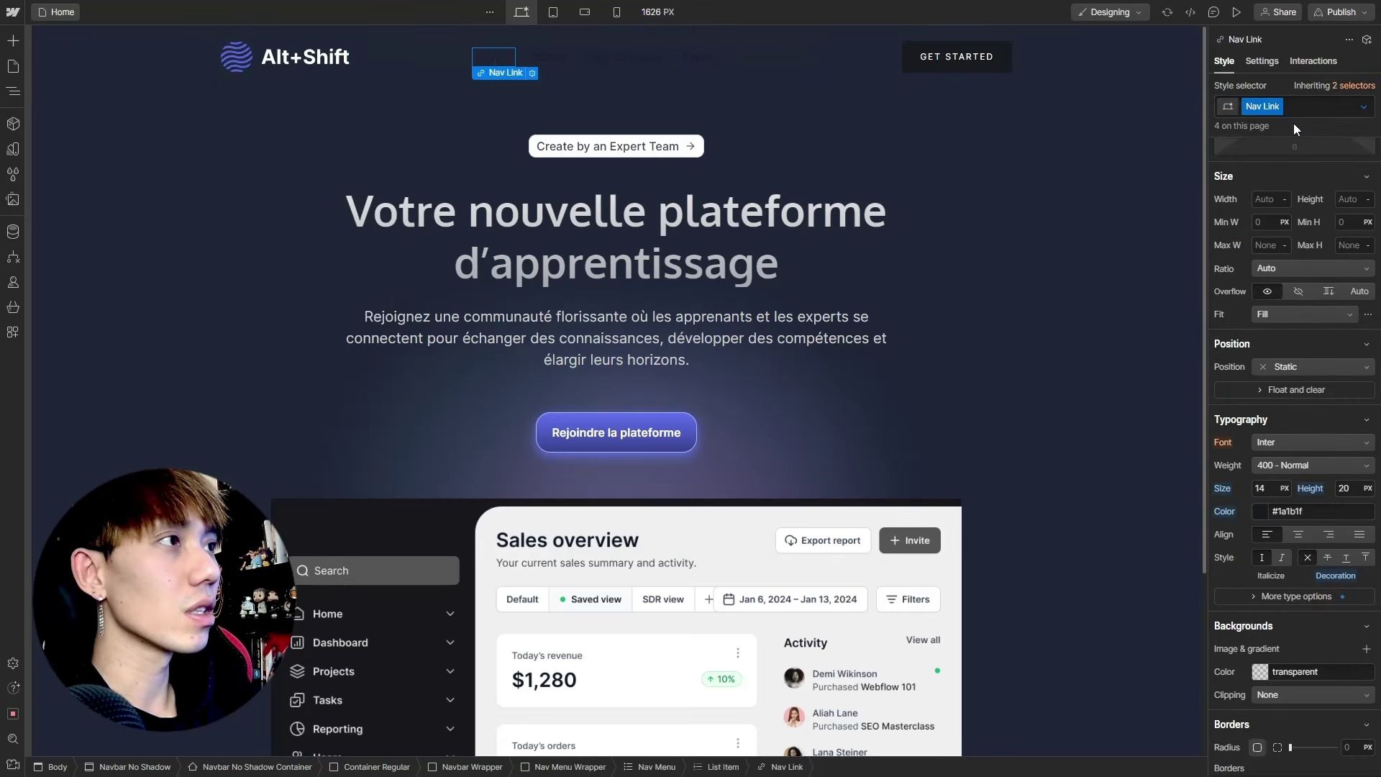
Make the nav links white, resetting font size to 16 and line height to 22
{"action": "left_click", "coordinate": [1263, 512]}
{"action": "left_click_drag", "start_coordinate": [1262, 529], "coordinate": [1100, 484]}
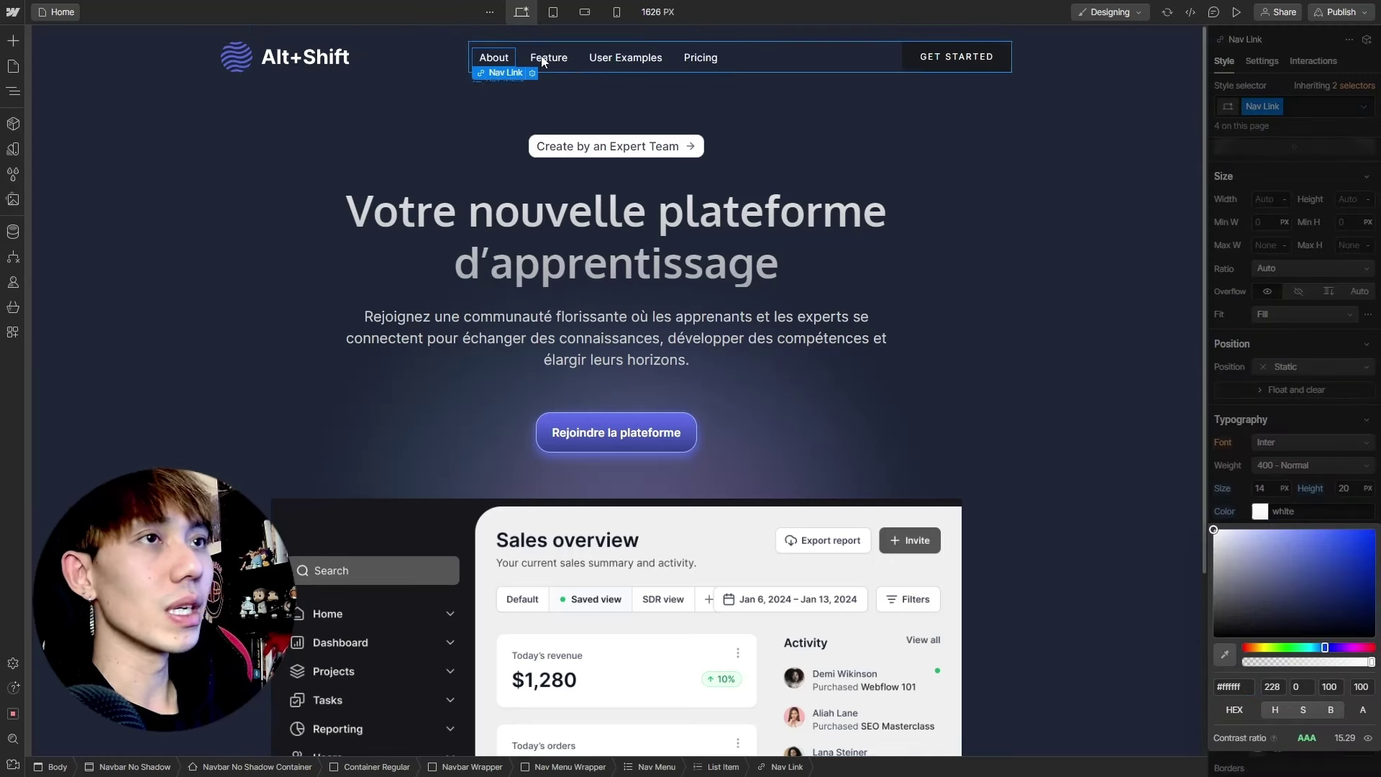
{"action": "key", "text": "Escape"}
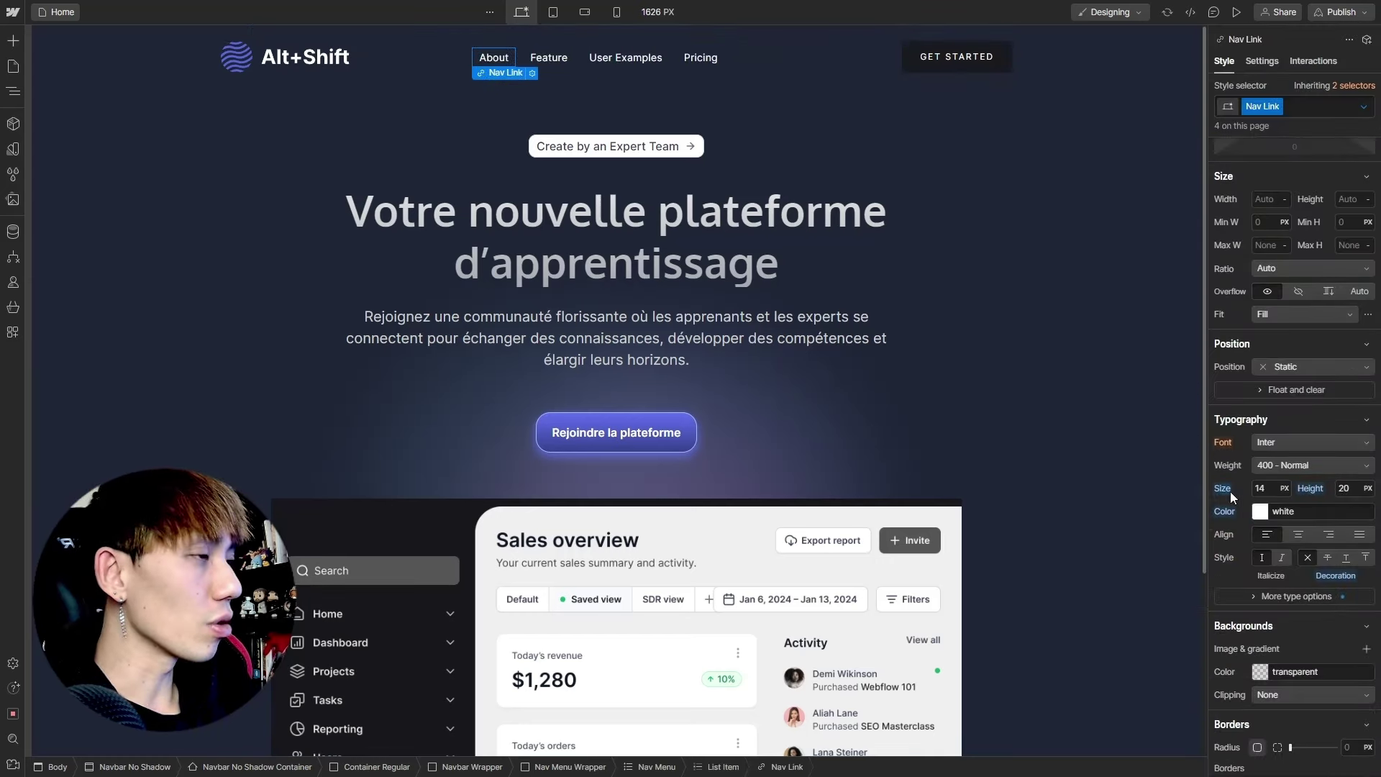
{"action": "left_click", "coordinate": [1223, 490]}
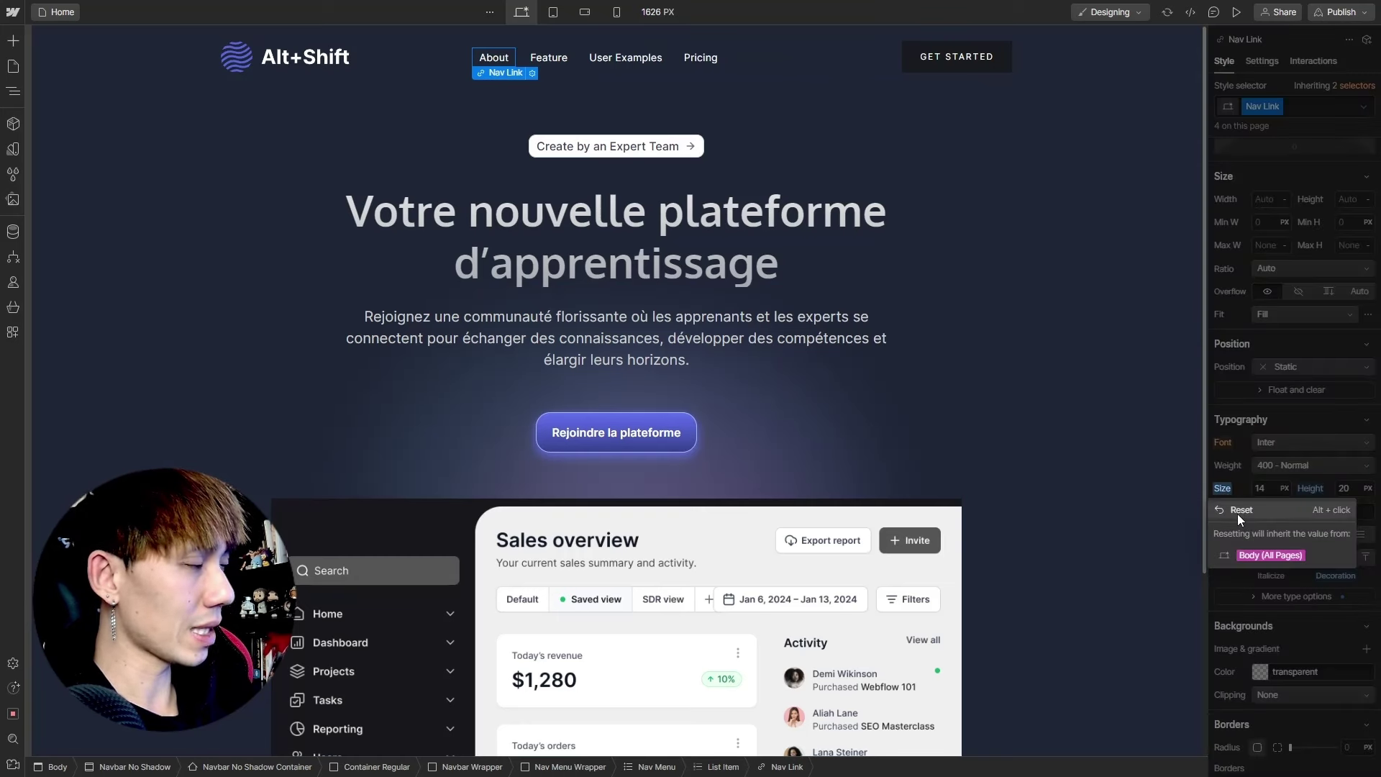
{"action": "left_click", "coordinate": [1237, 512]}
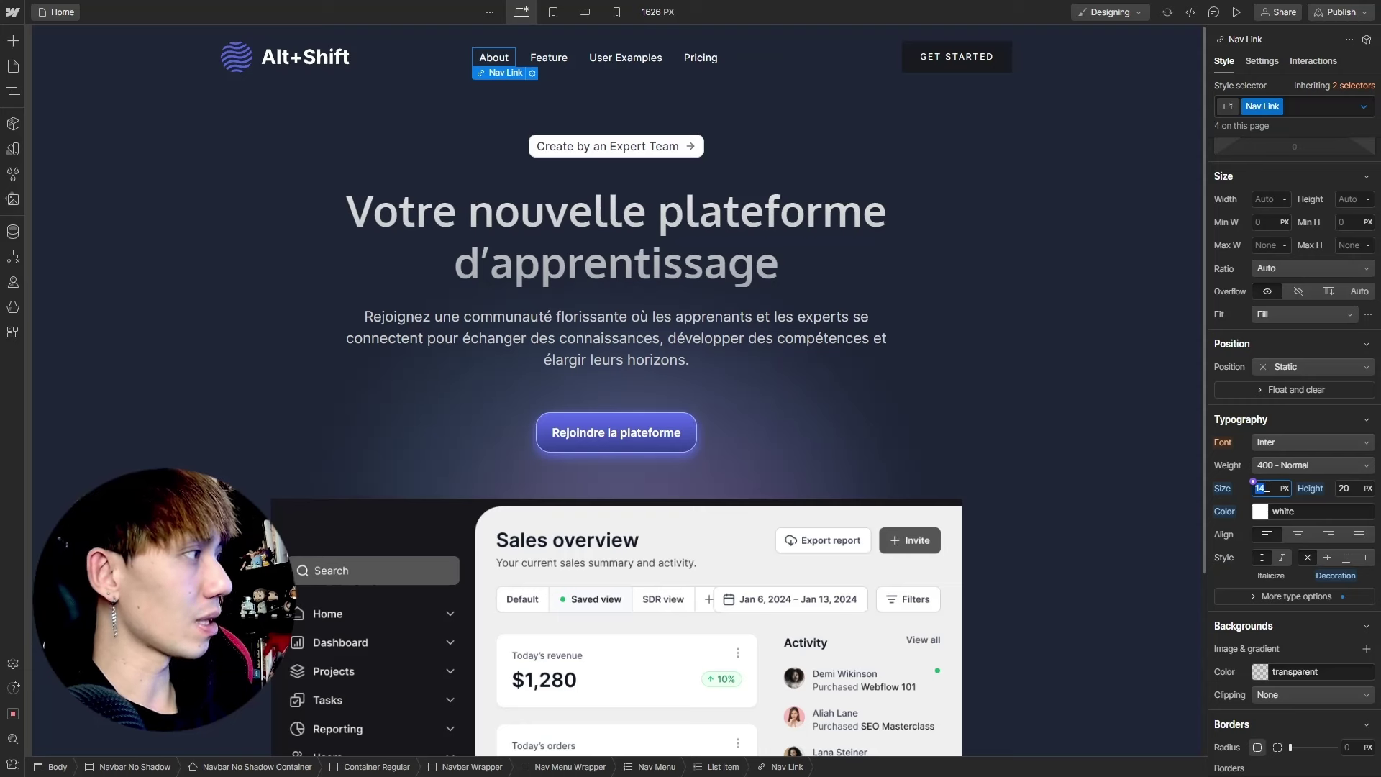
{"action": "left_click", "coordinate": [1224, 490]}
{"action": "left_click", "coordinate": [1231, 516]}
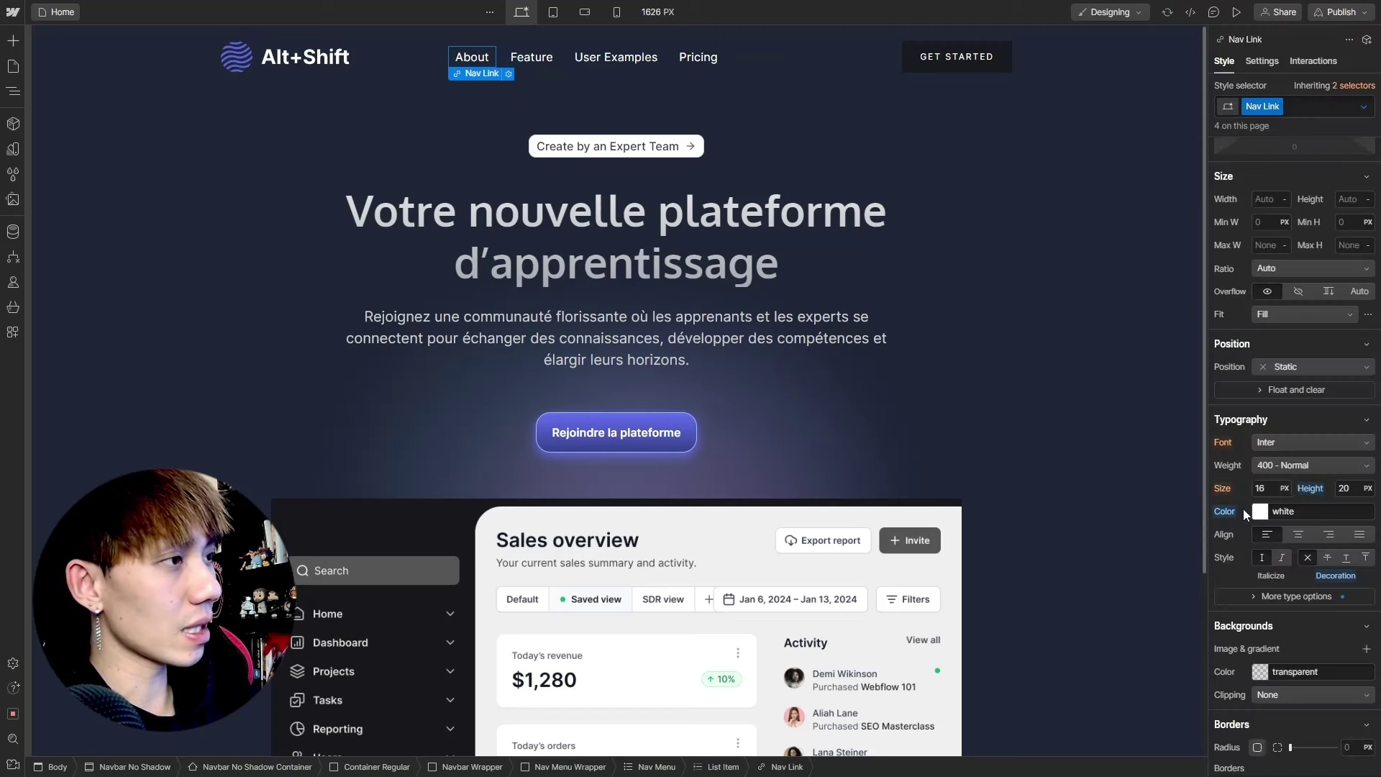
{"action": "left_click", "coordinate": [1305, 487]}
{"action": "left_click", "coordinate": [1305, 512]}
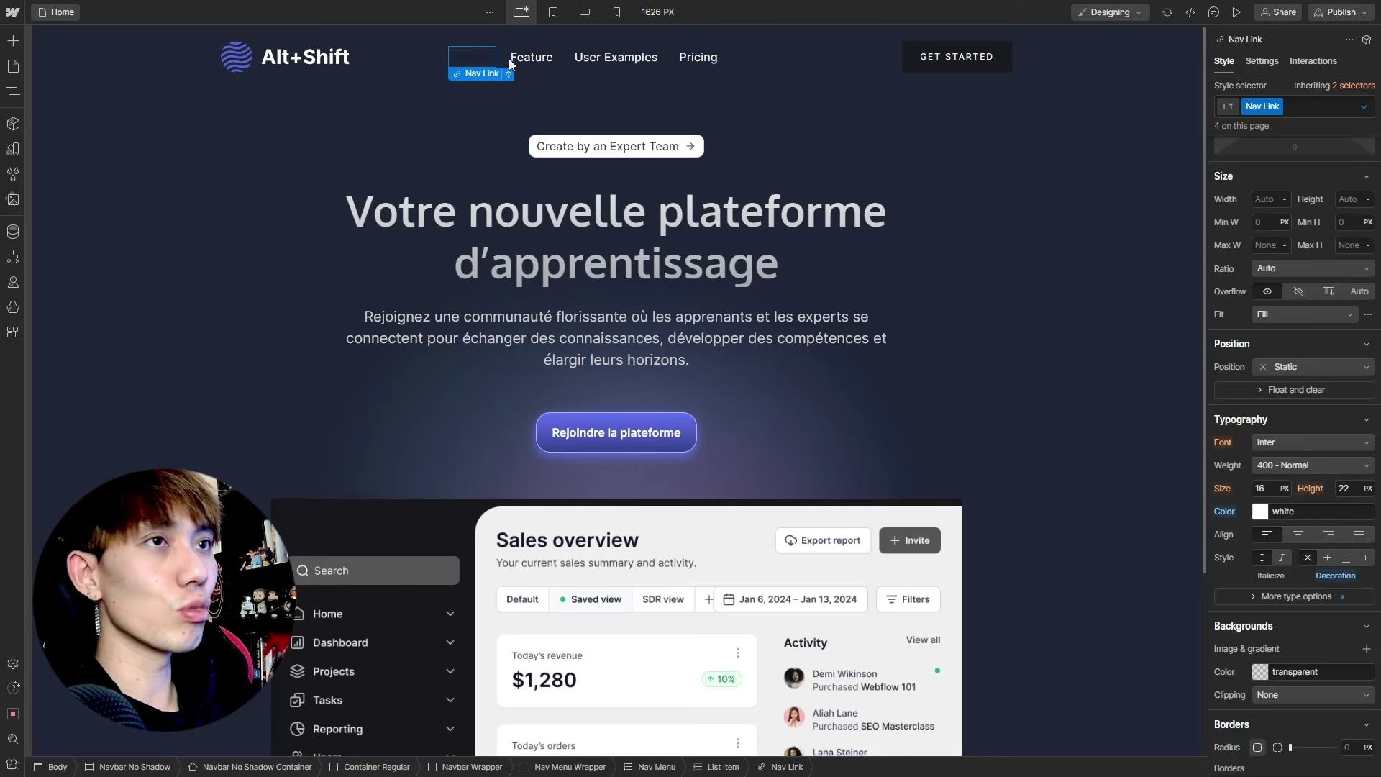
Reset the links' Hover colour so they stay white, then return to the None state
{"action": "left_click", "coordinate": [1363, 107]}
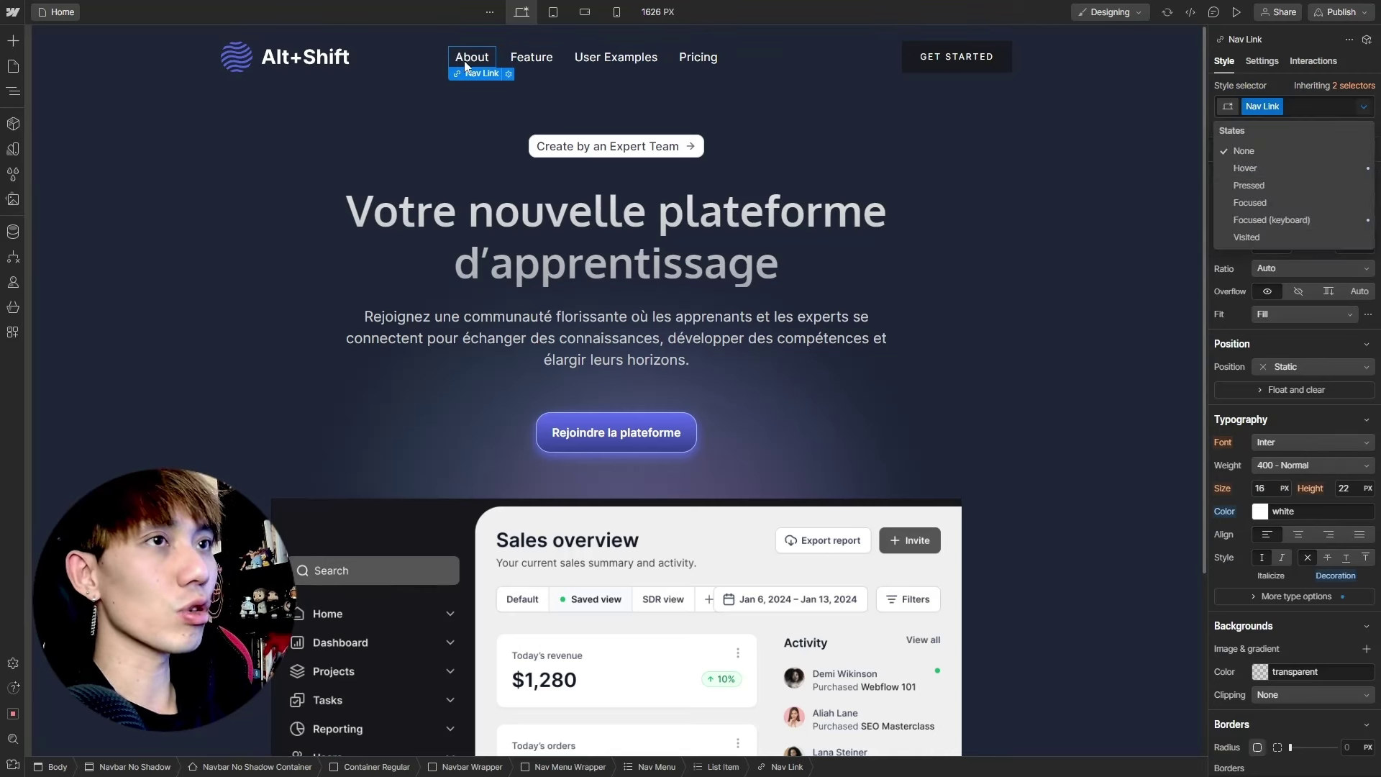
{"action": "left_click", "coordinate": [644, 106]}
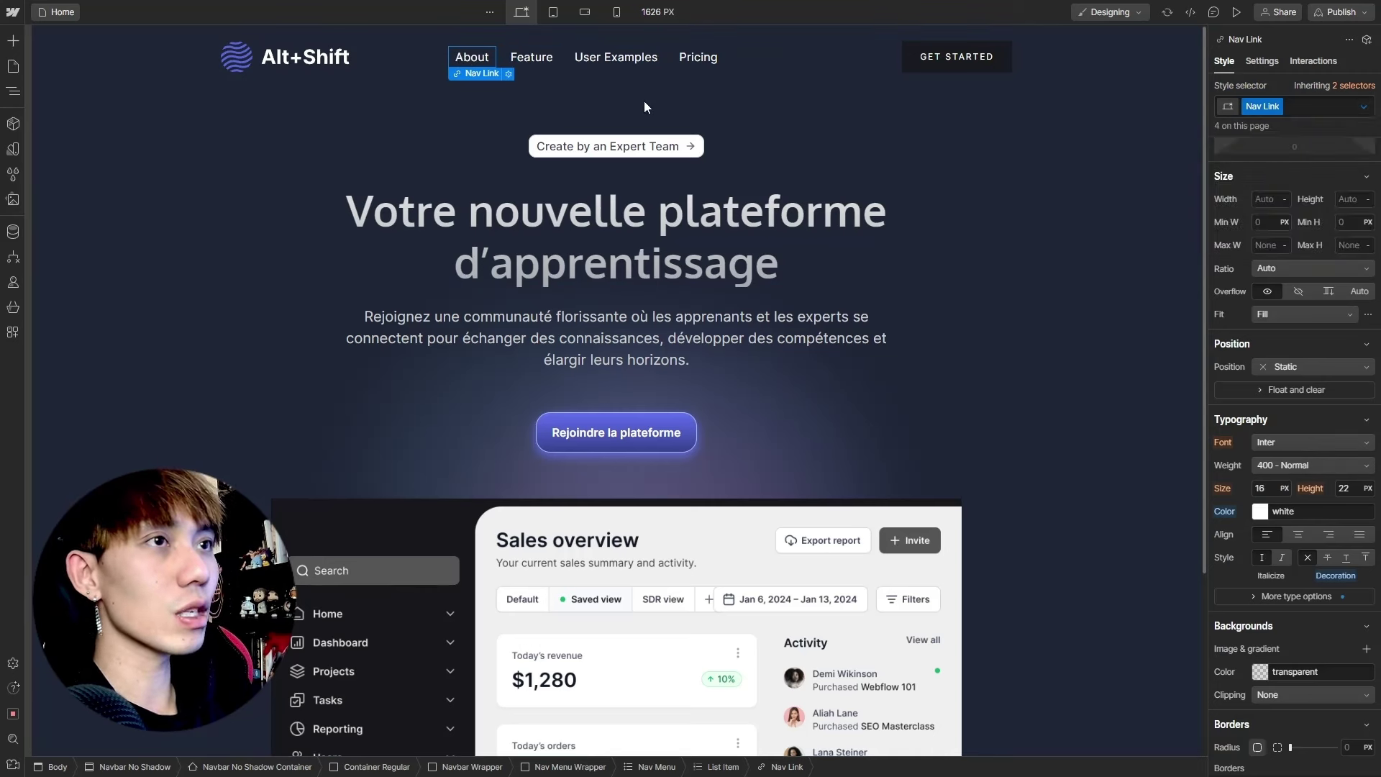
{"action": "left_click", "coordinate": [1364, 106]}
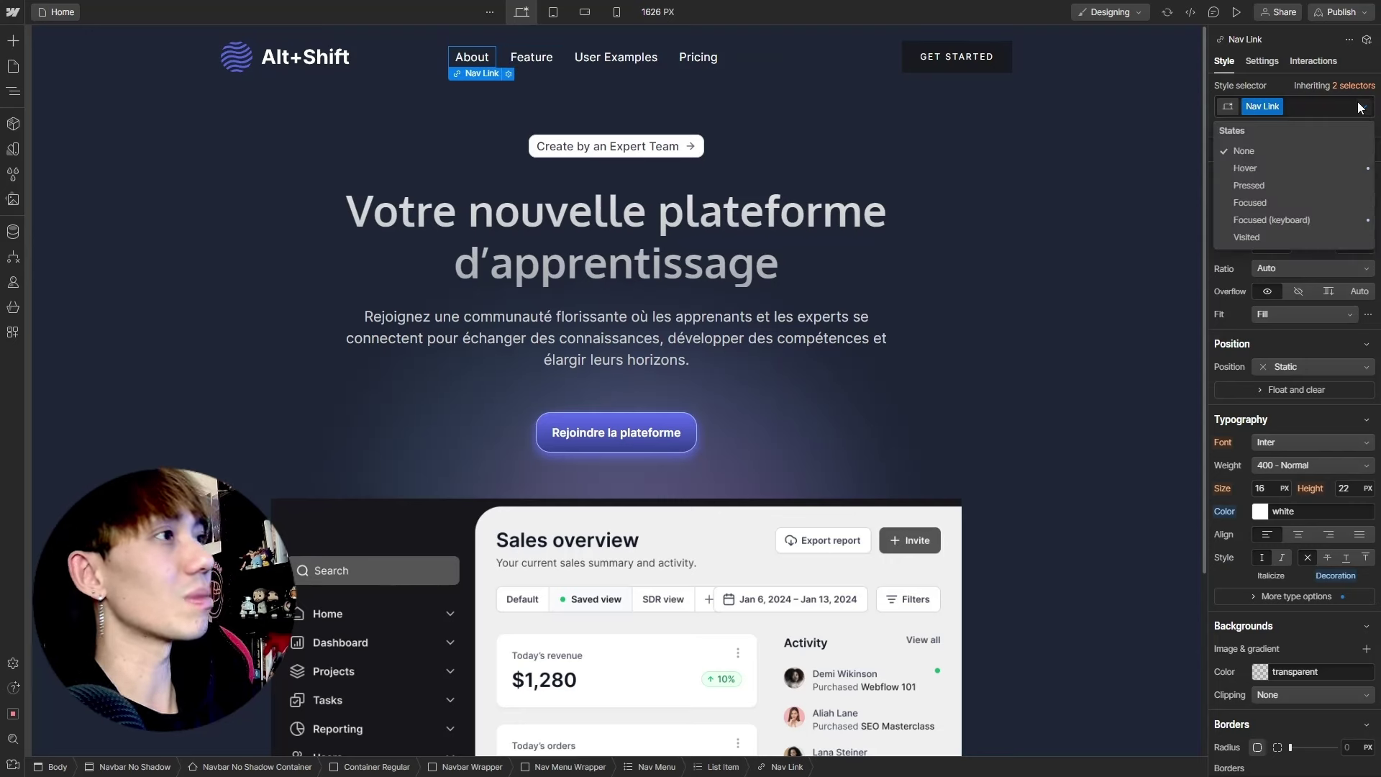
{"action": "left_click", "coordinate": [1242, 168]}
{"action": "left_click", "coordinate": [1223, 511]}
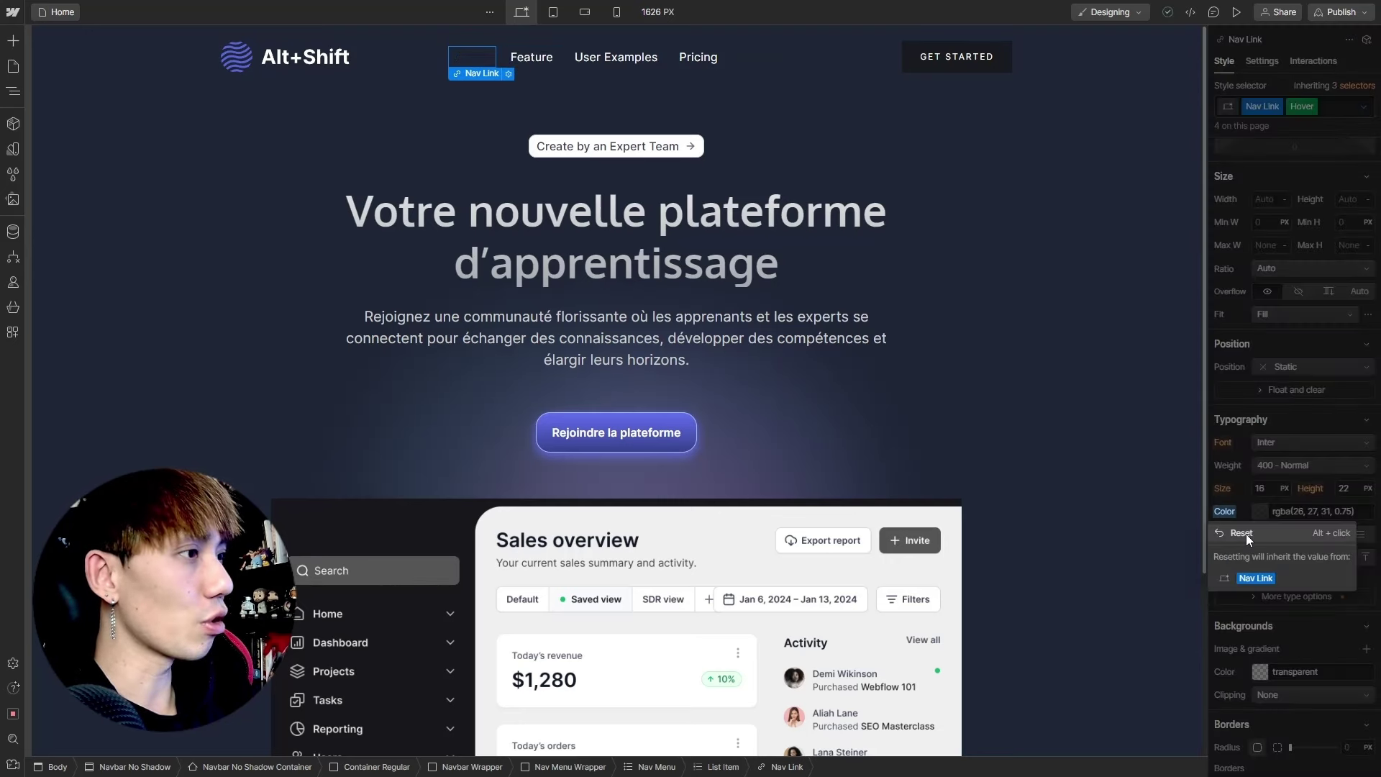
{"action": "left_click", "coordinate": [1246, 533]}
{"action": "left_click", "coordinate": [1364, 106]}
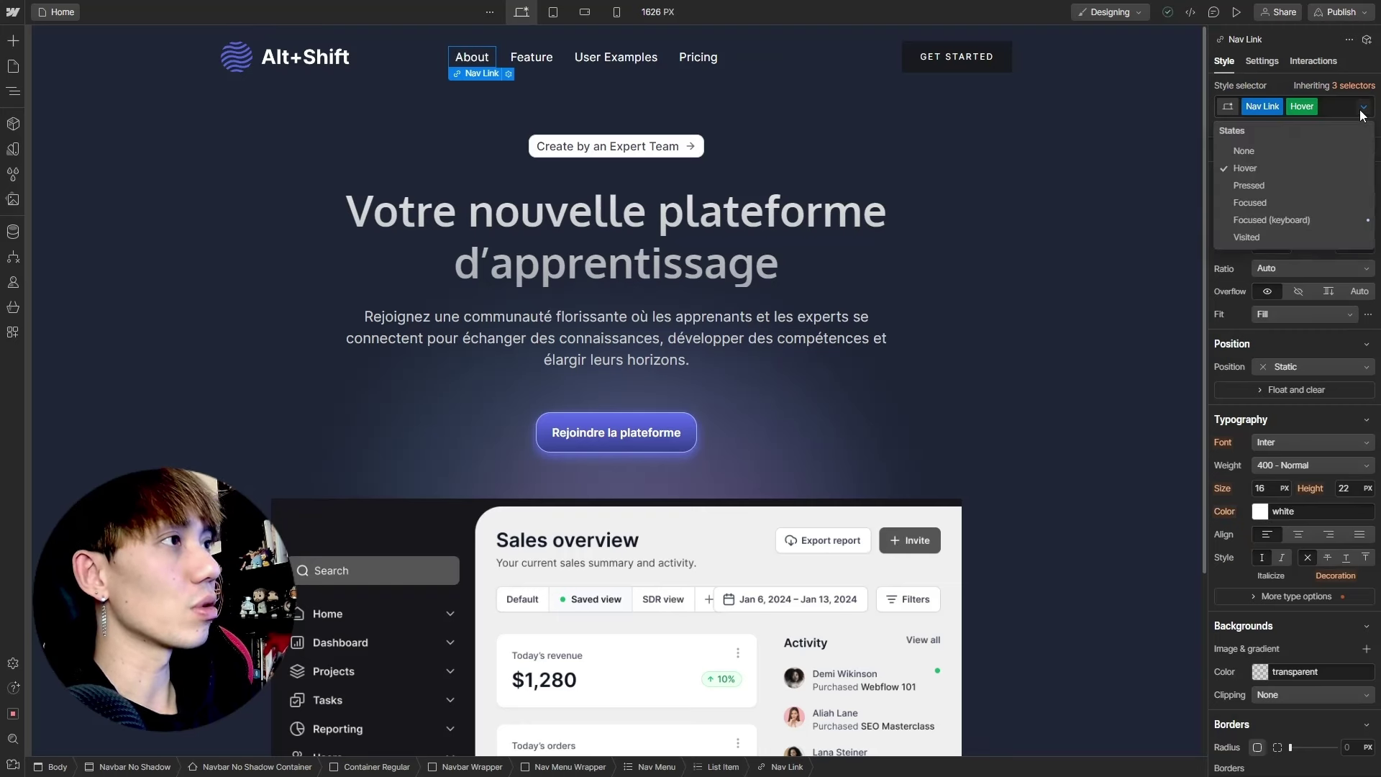
{"action": "left_click", "coordinate": [1255, 149]}
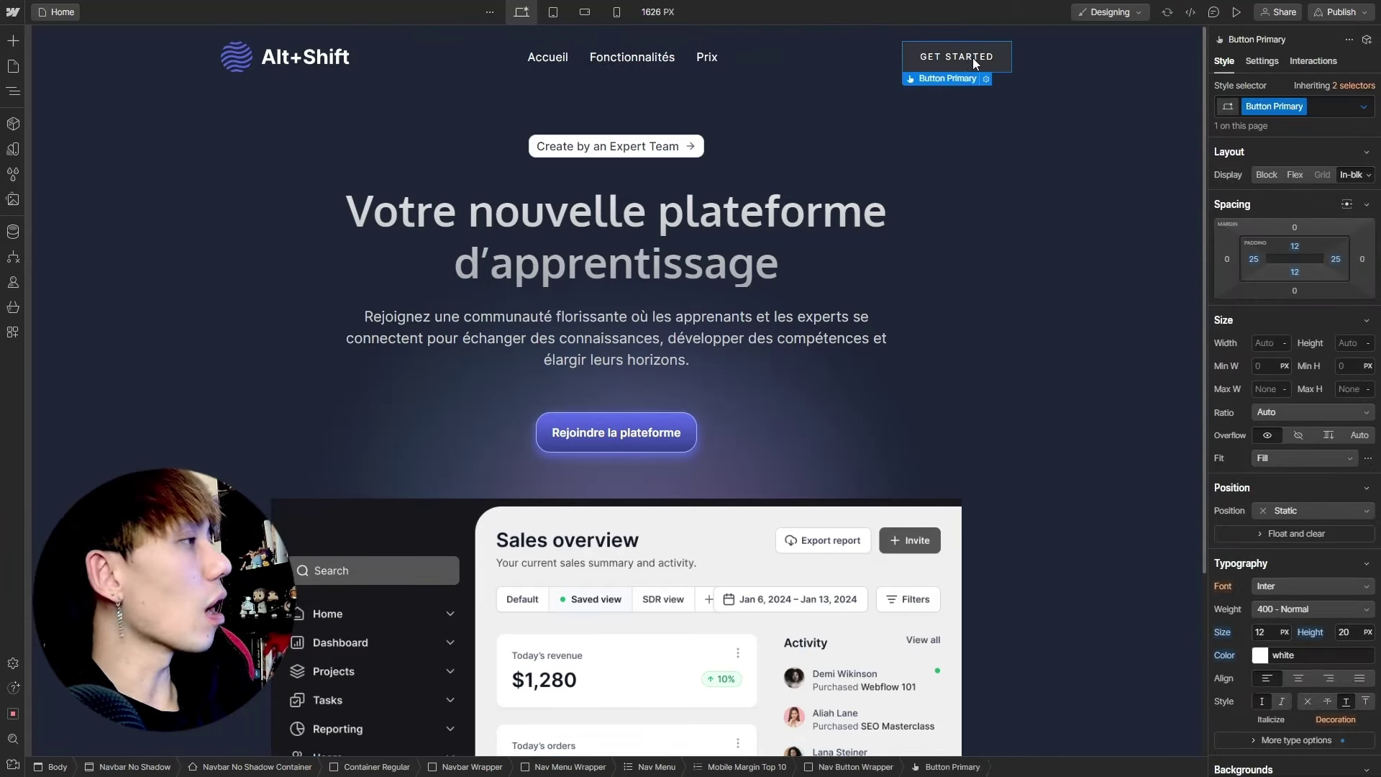
Replace Button Primary with a new Button-navbar class and make its background fully transparent
{"action": "left_click", "coordinate": [1323, 108]}
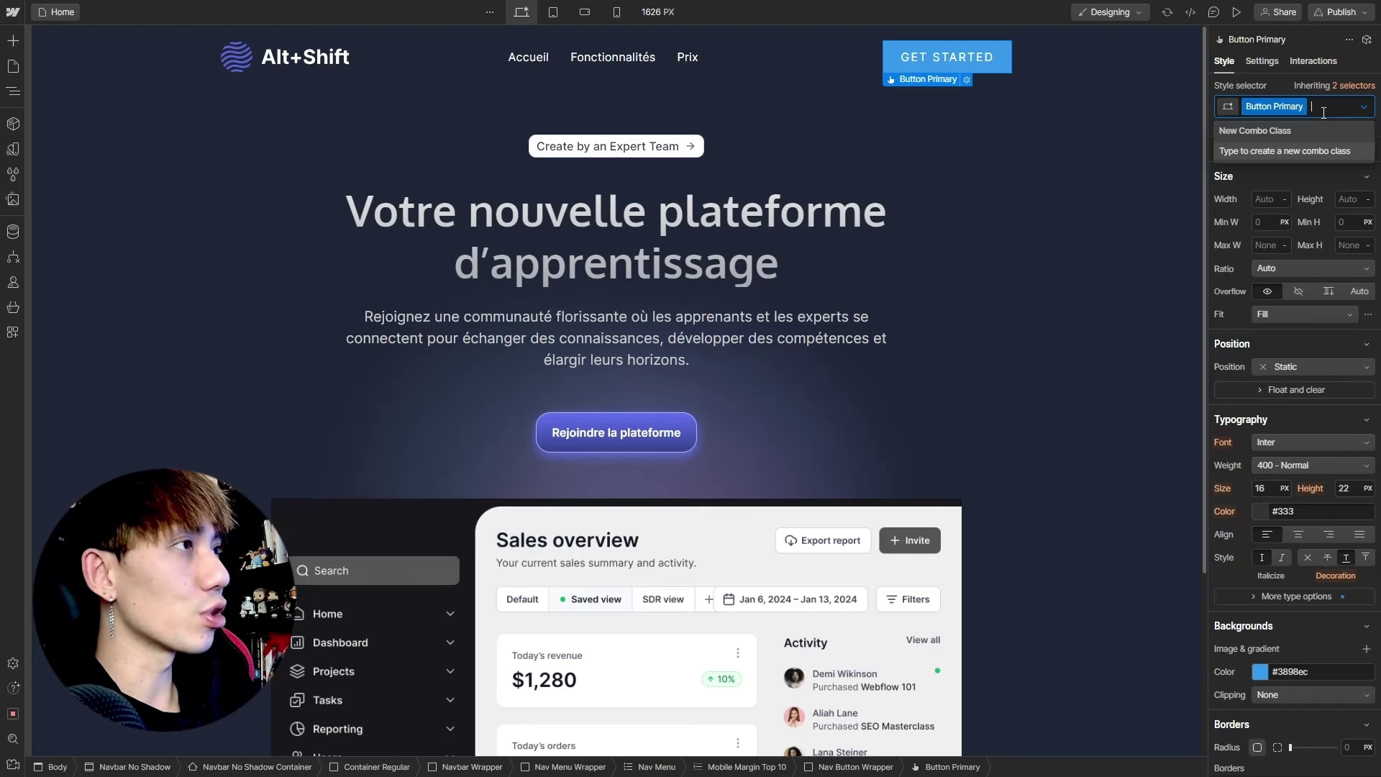
{"action": "key", "text": "BackSpace"}
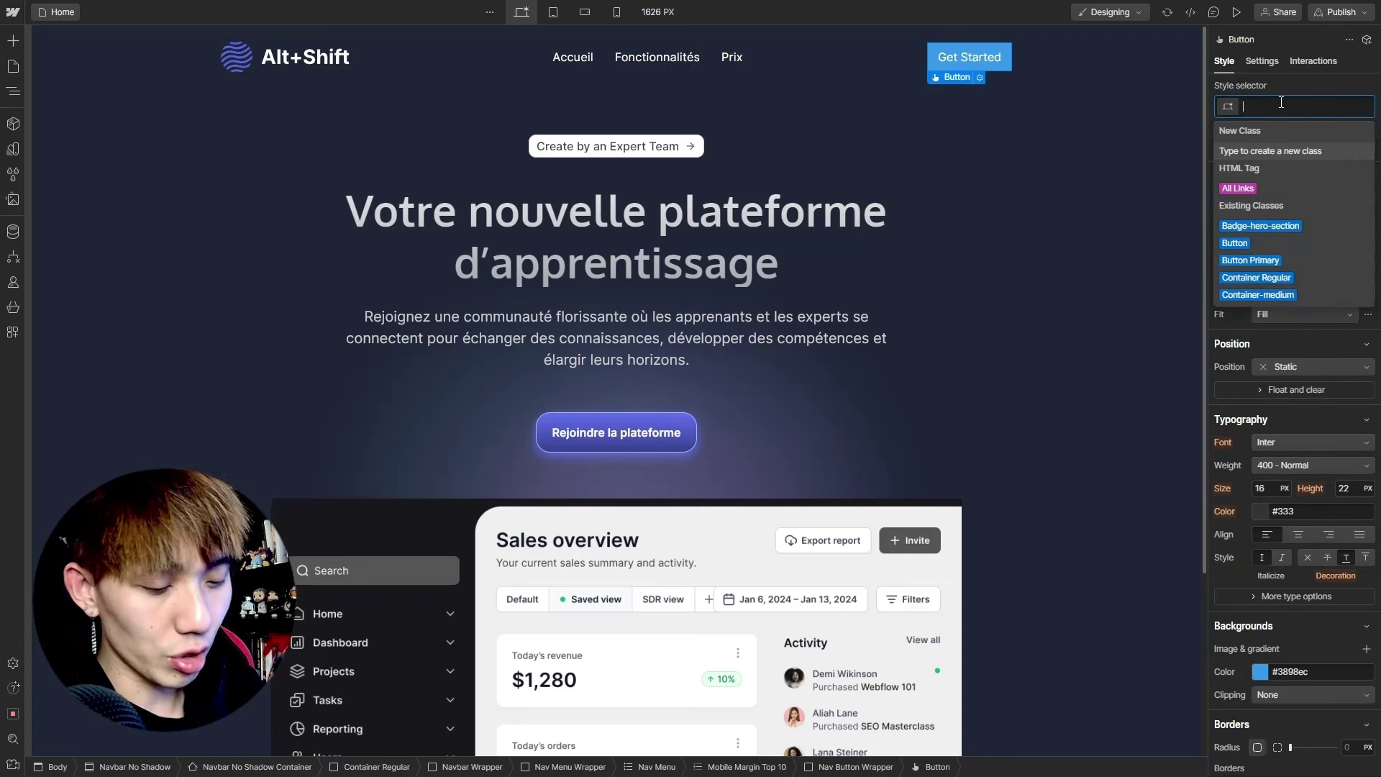
{"action": "type", "text": "Button-navba"}
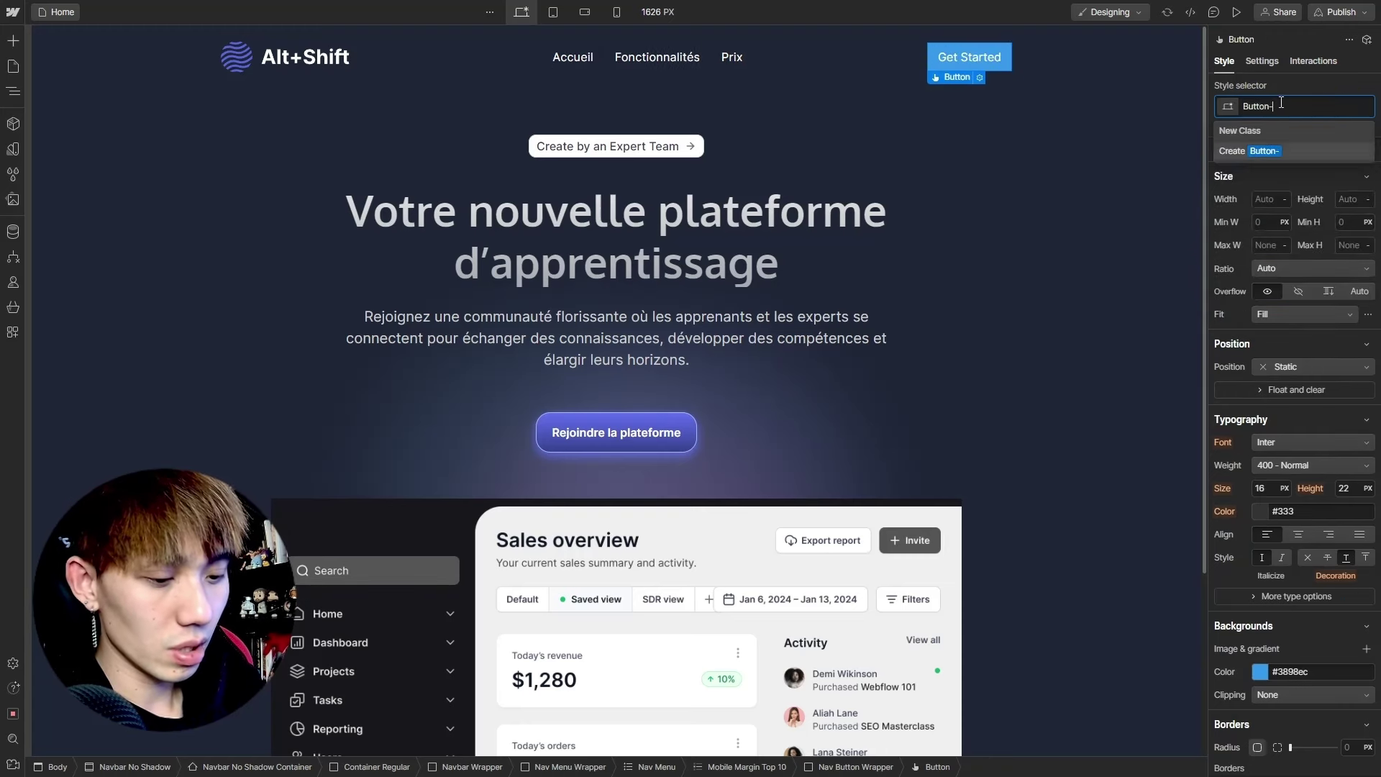
{"action": "type", "text": "r"}
{"action": "key", "text": "Return"}
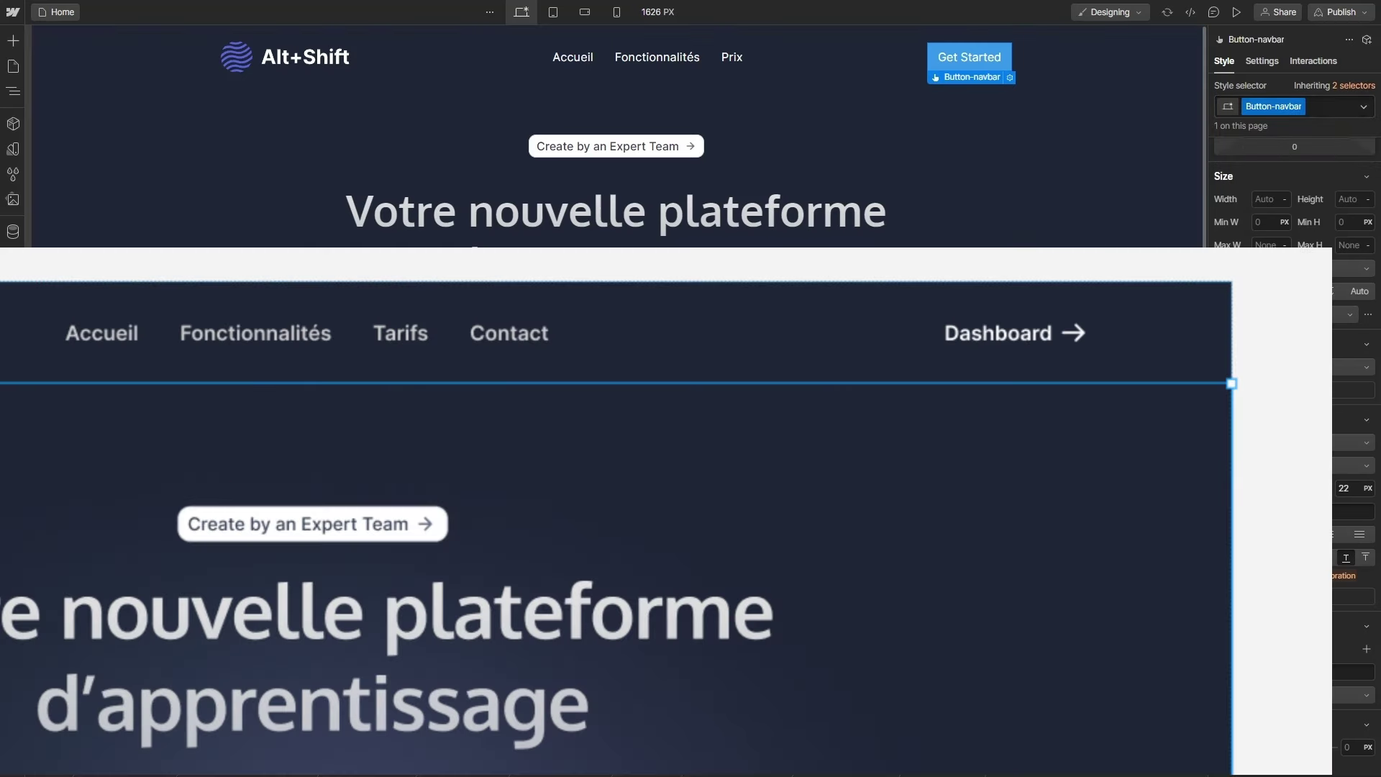
{"action": "scroll", "coordinate": [1294, 216], "scroll_direction": "down", "scroll_amount": 2}
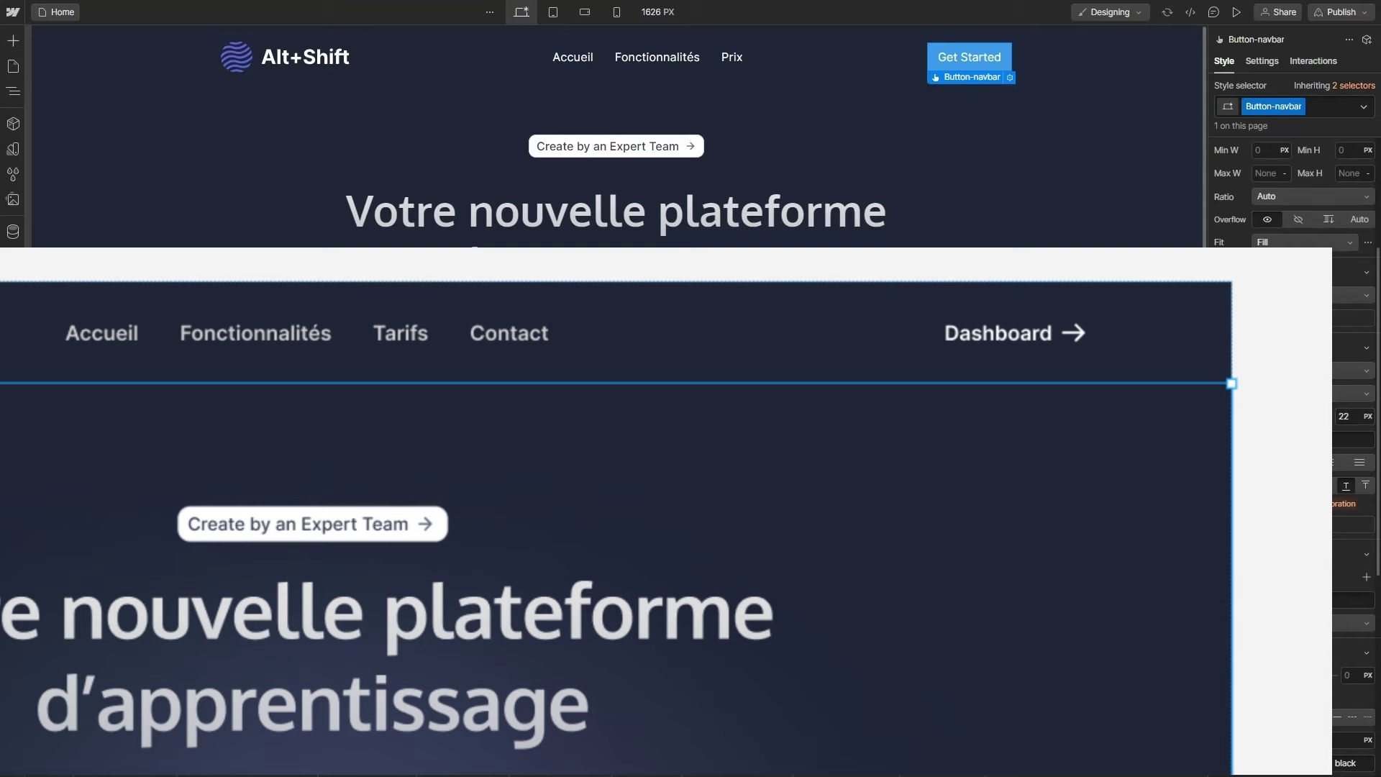
{"action": "left_click", "coordinate": [1259, 599]}
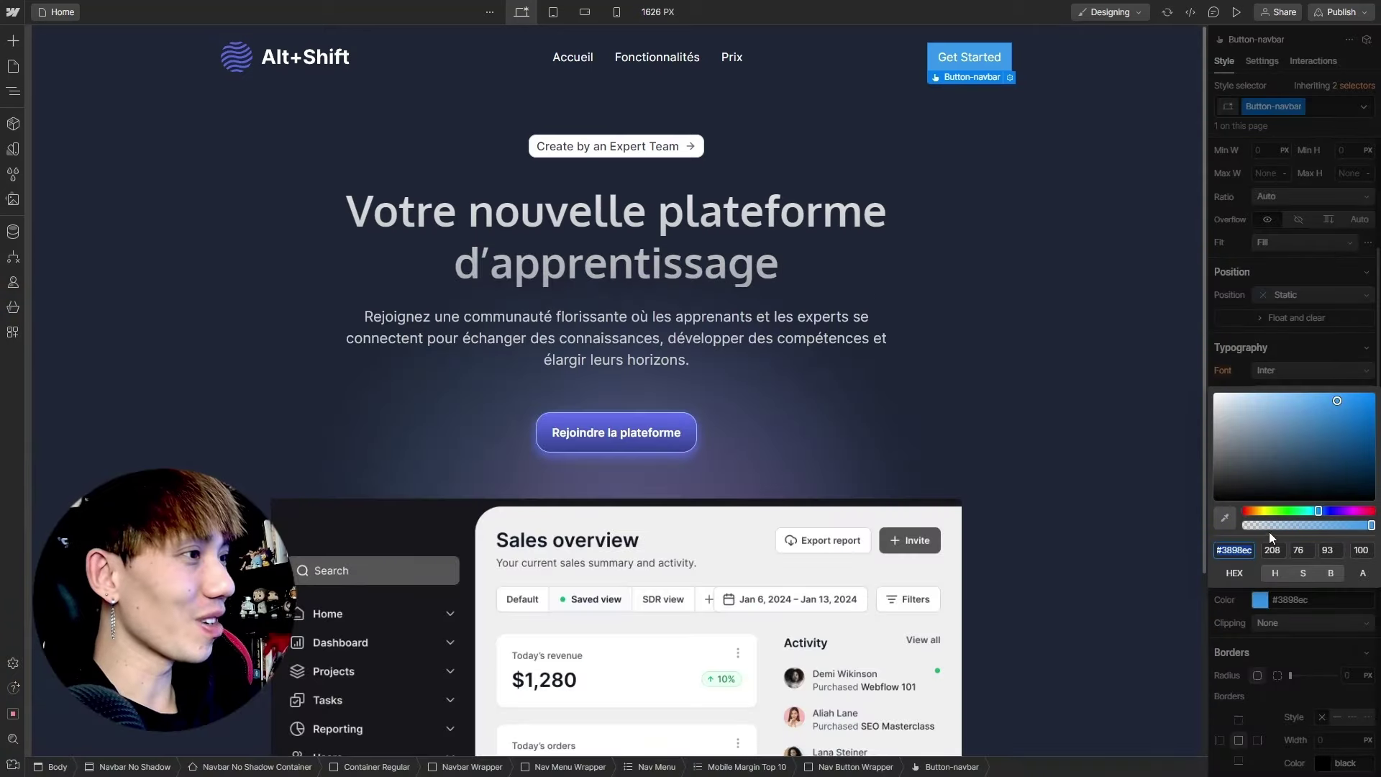
{"action": "left_click_drag", "start_coordinate": [1370, 525], "coordinate": [1196, 521]}
{"action": "left_click", "coordinate": [970, 57]}
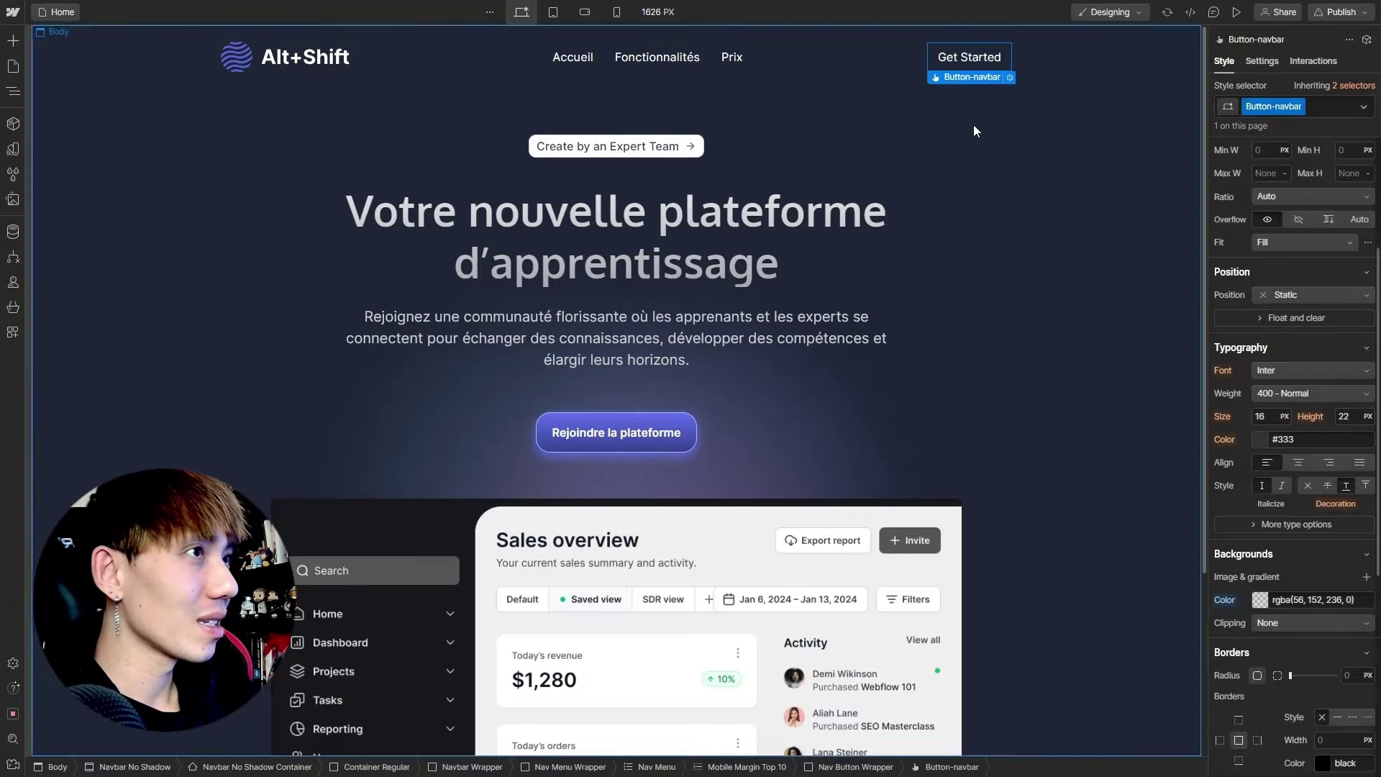
Change the navbar button's label to 'Dashboard'
{"action": "double_click", "coordinate": [971, 58]}
{"action": "type", "text": "Dashboard"}
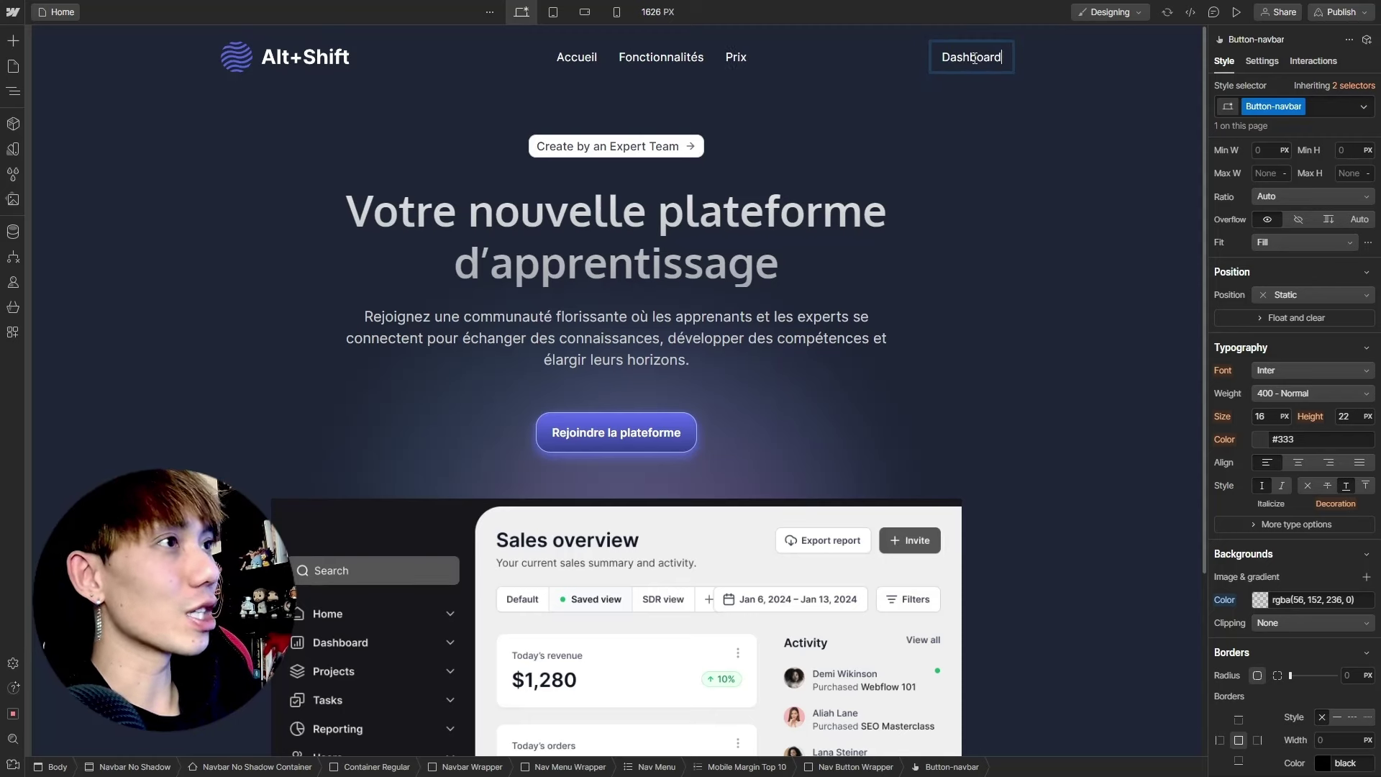
{"action": "left_click", "coordinate": [860, 112]}
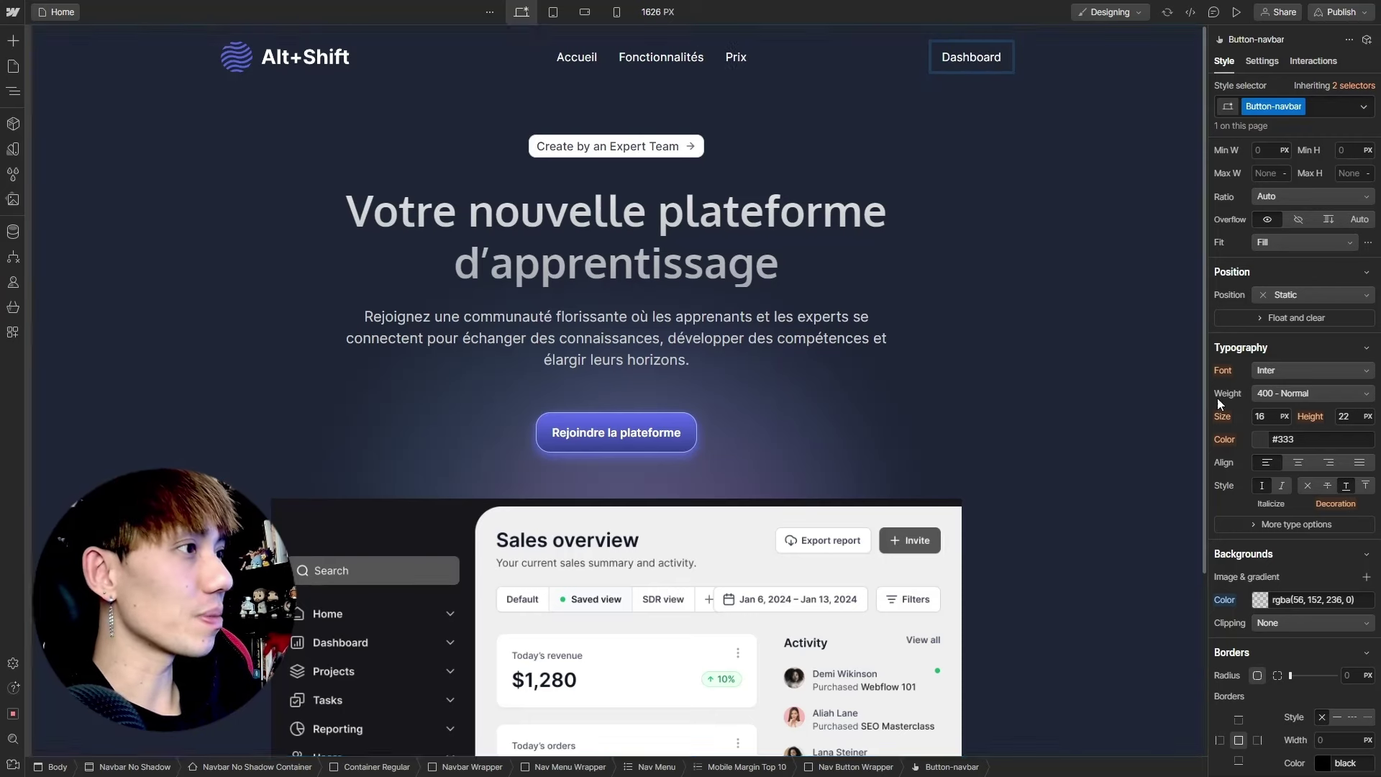
Confirm the Prix link and Dashboard button both use 400 Normal font weight
{"action": "left_click", "coordinate": [742, 60]}
{"action": "left_click", "coordinate": [1288, 395]}
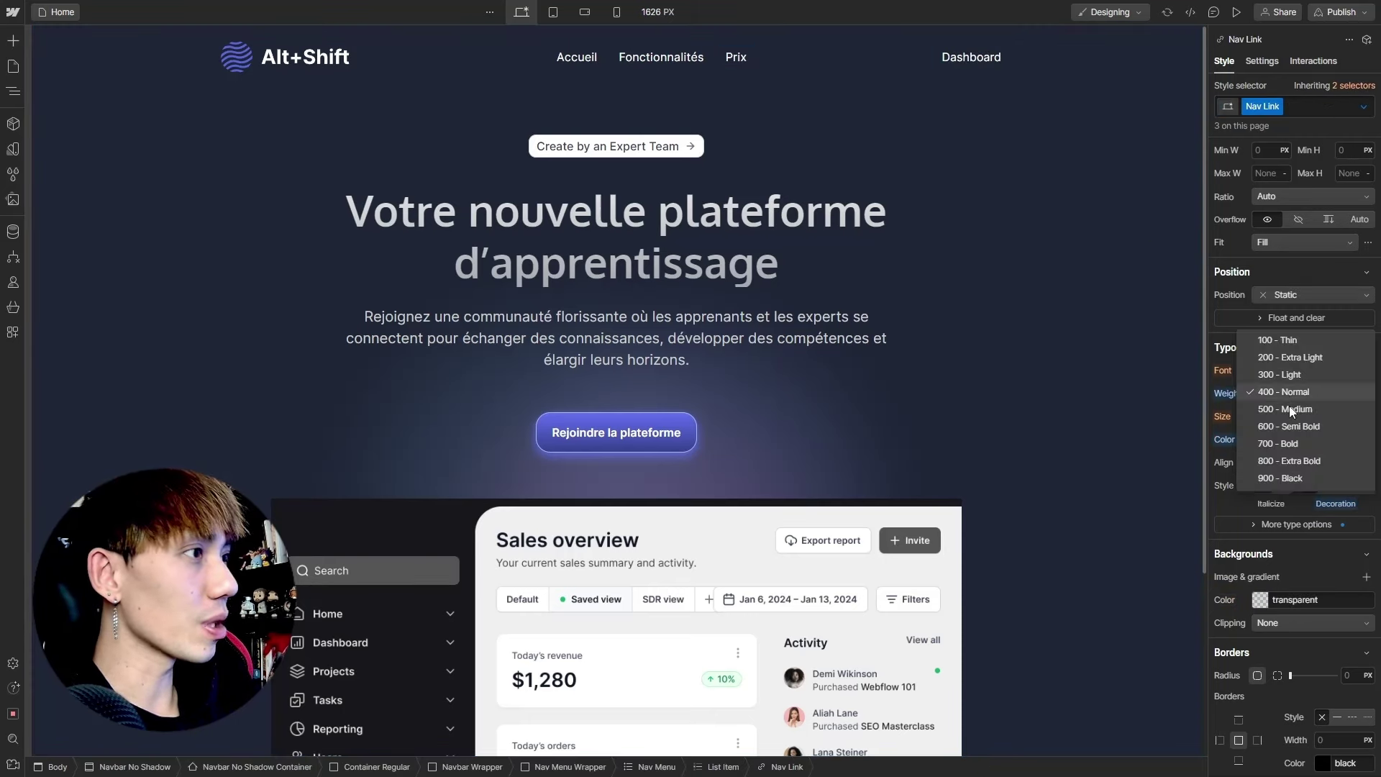
{"action": "left_click", "coordinate": [1288, 411]}
{"action": "left_click", "coordinate": [990, 57]}
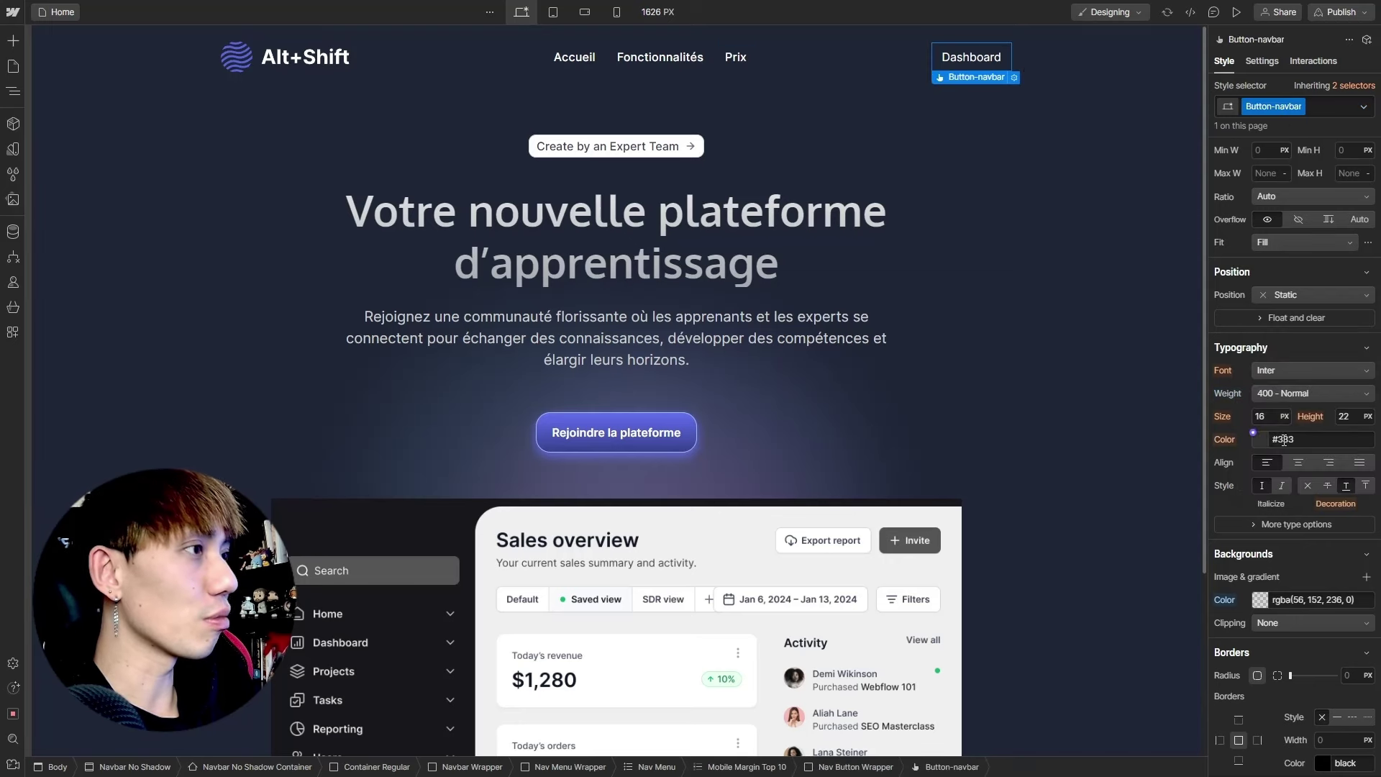
{"action": "left_click", "coordinate": [1283, 394]}
{"action": "left_click", "coordinate": [1276, 410]}
{"action": "left_click", "coordinate": [981, 347]}
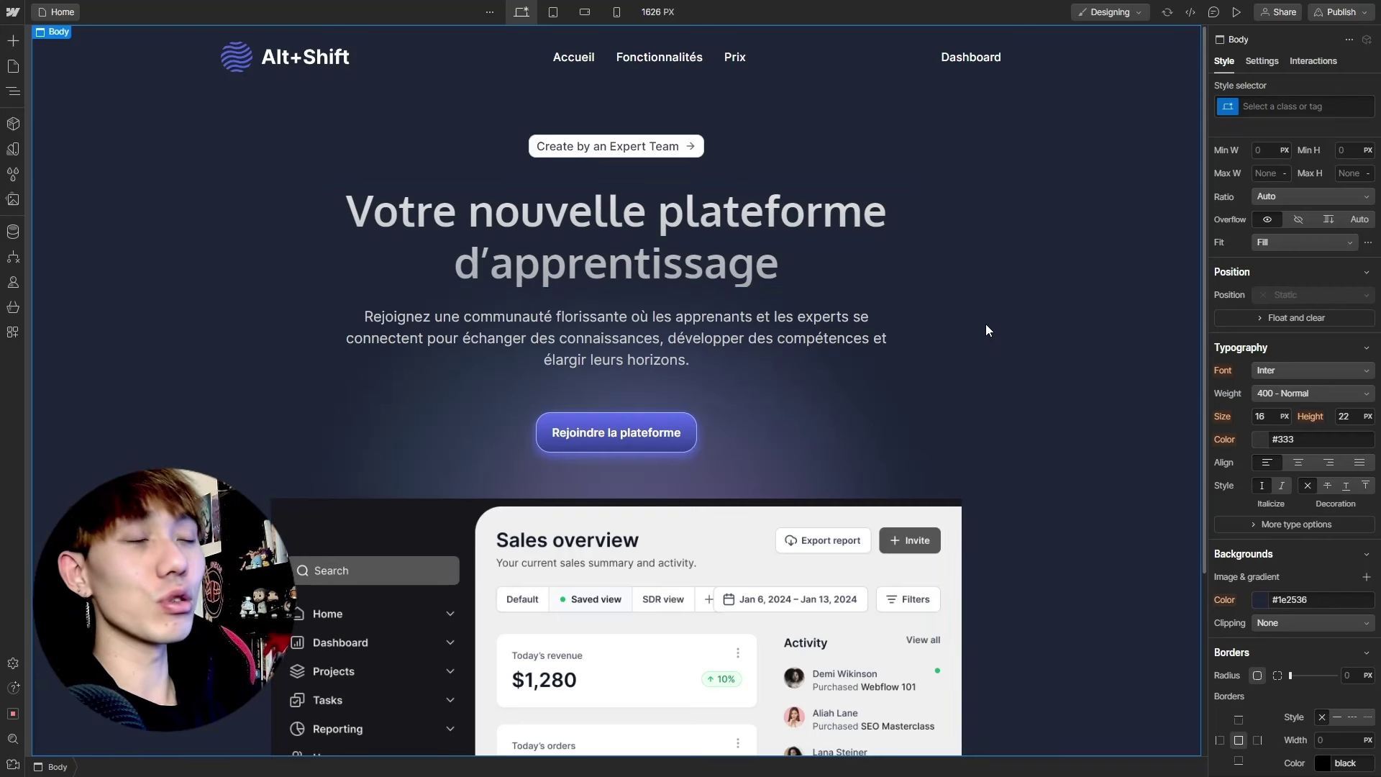
{"action": "scroll", "coordinate": [991, 327], "scroll_direction": "down", "scroll_amount": 3}
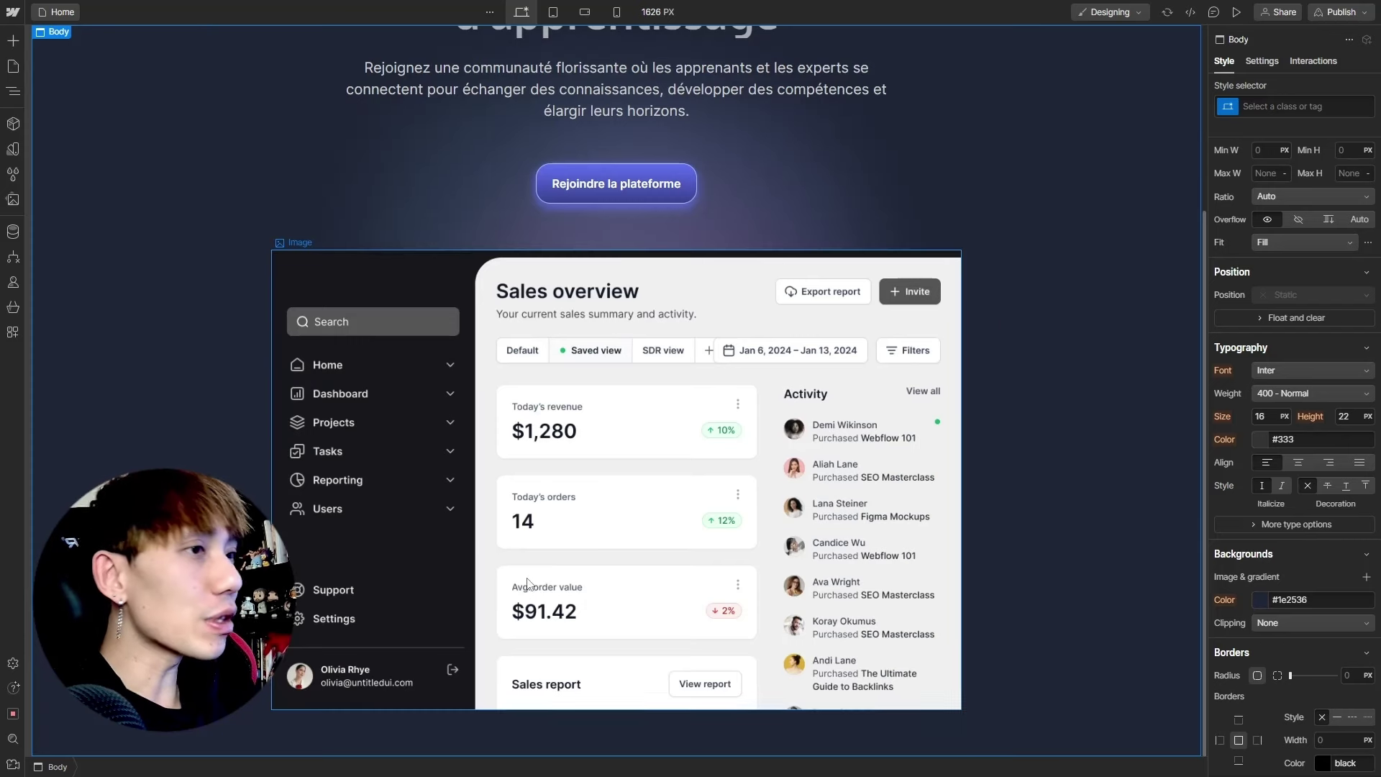
{"action": "scroll", "coordinate": [527, 583], "scroll_direction": "up", "scroll_amount": 3}
{"action": "left_click", "coordinate": [12, 93]}
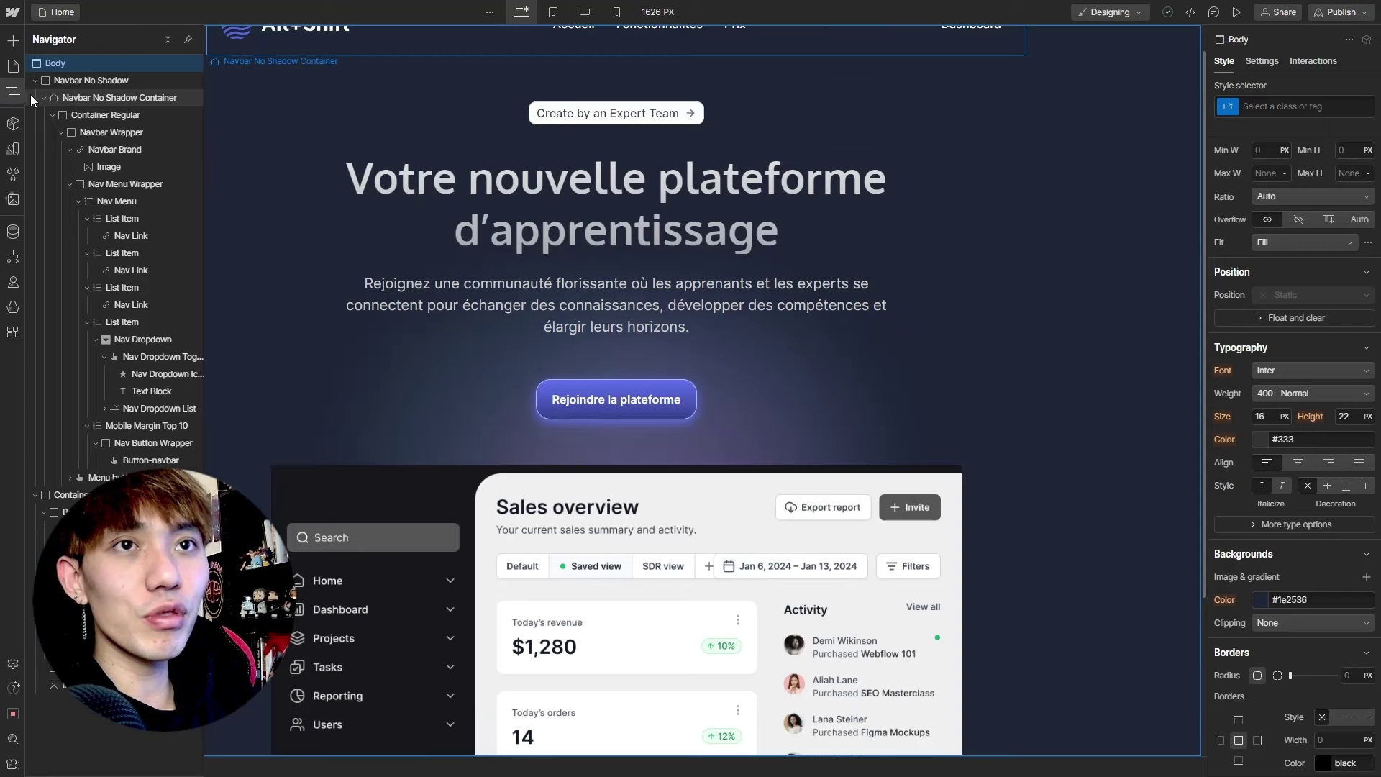
{"action": "left_click", "coordinate": [44, 97]}
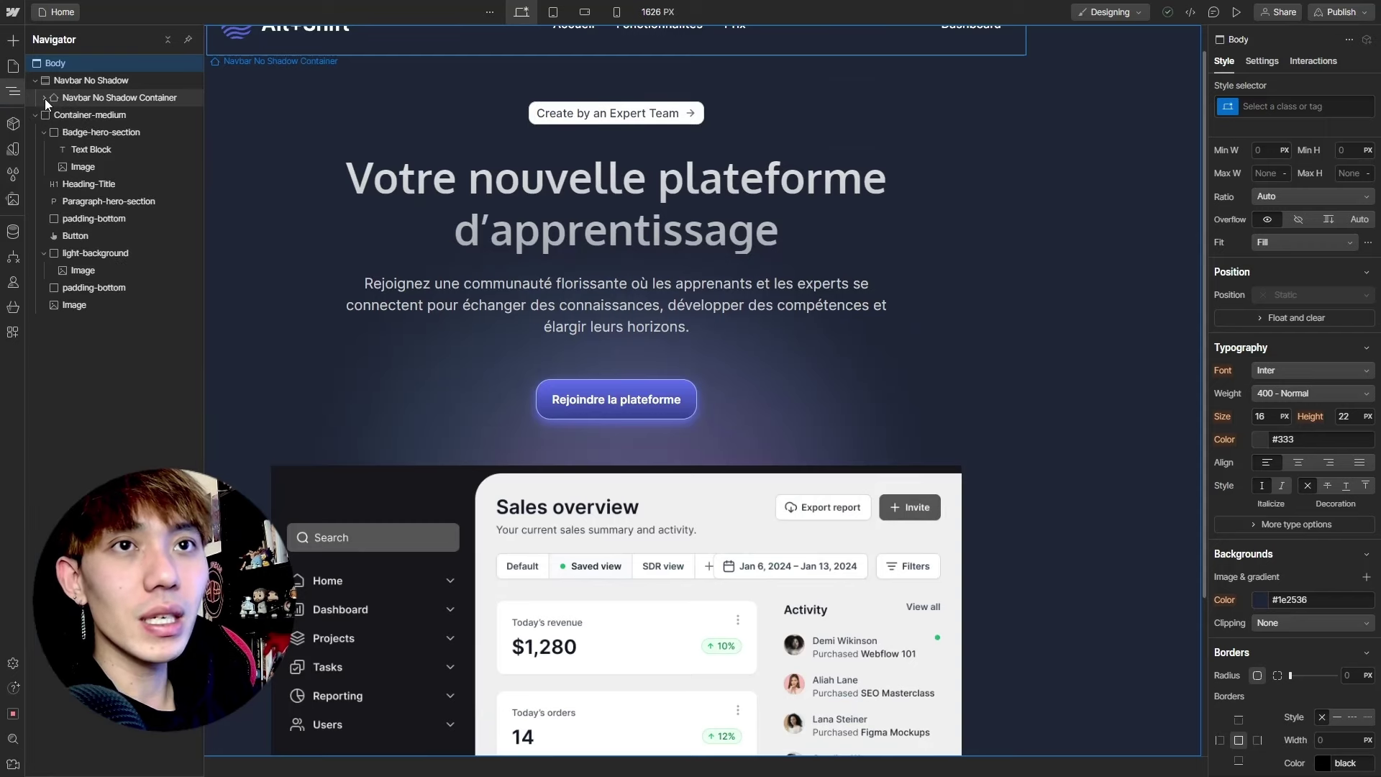
{"action": "left_click", "coordinate": [87, 115]}
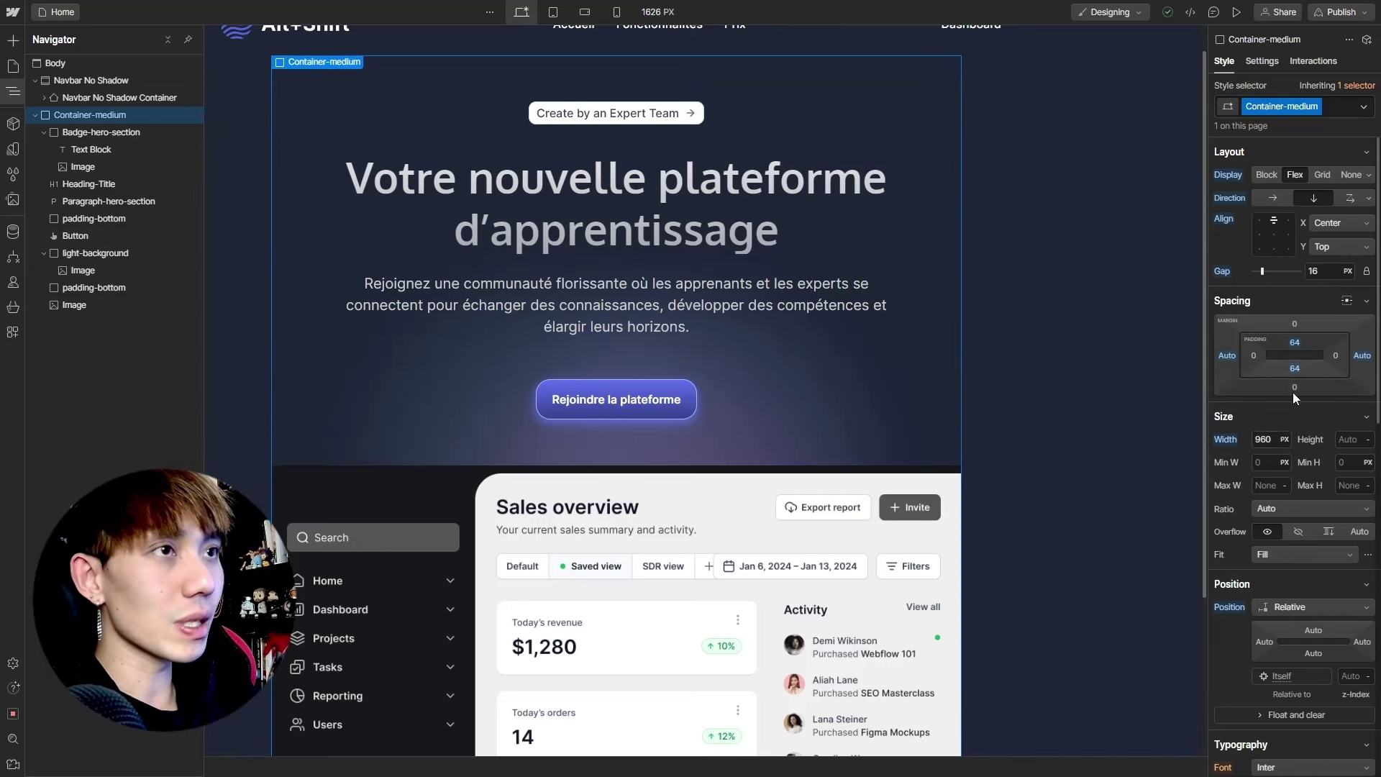
{"action": "scroll", "coordinate": [774, 209], "scroll_direction": "up", "scroll_amount": 1}
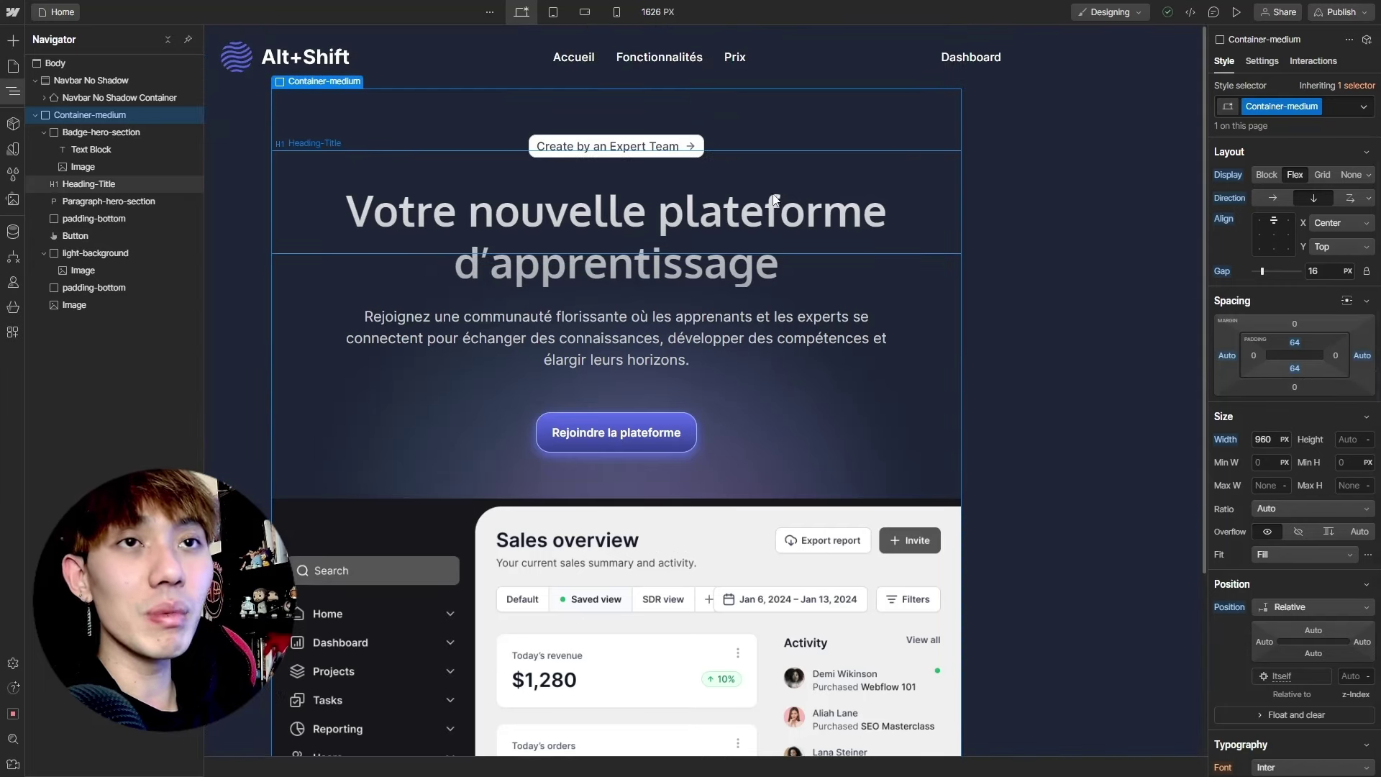
{"action": "left_click", "coordinate": [60, 80]}
{"action": "left_click", "coordinate": [47, 101]}
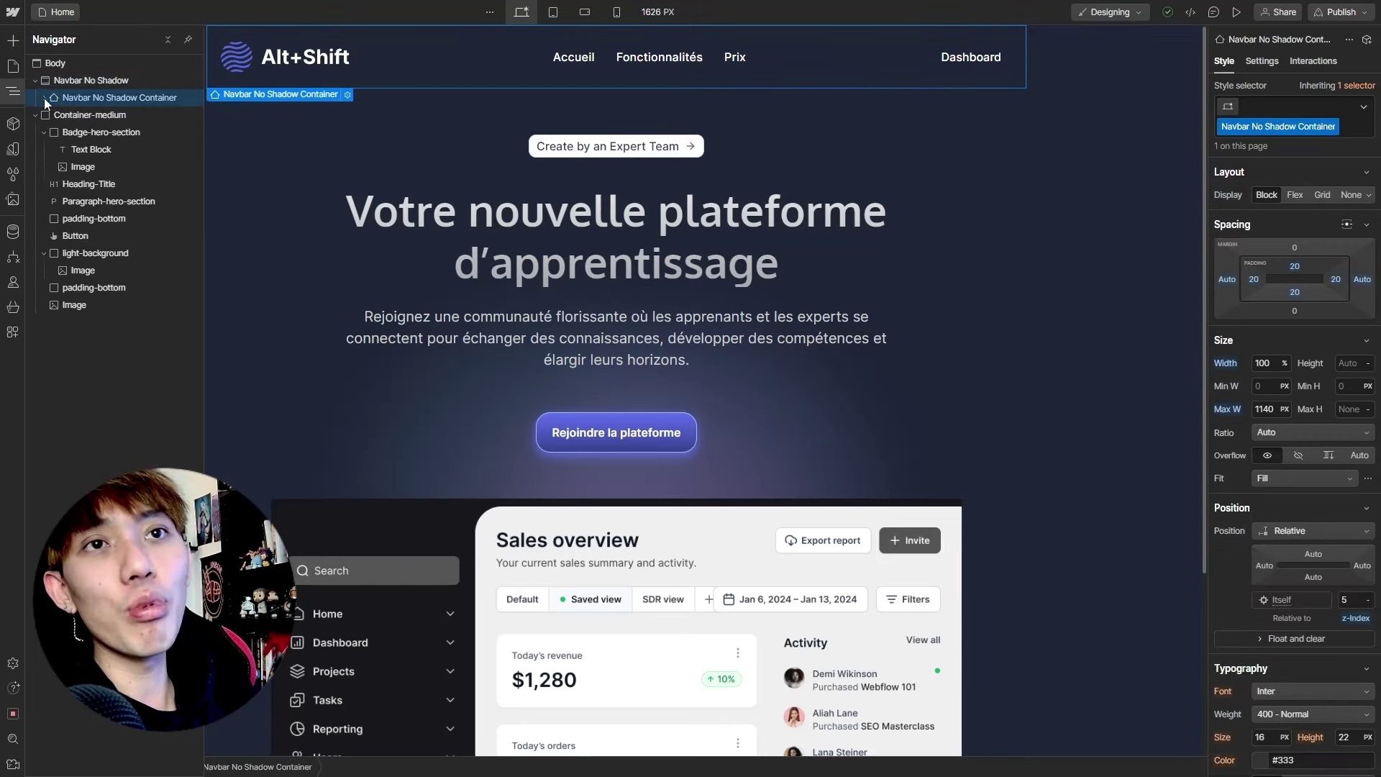
{"action": "left_click", "coordinate": [45, 97]}
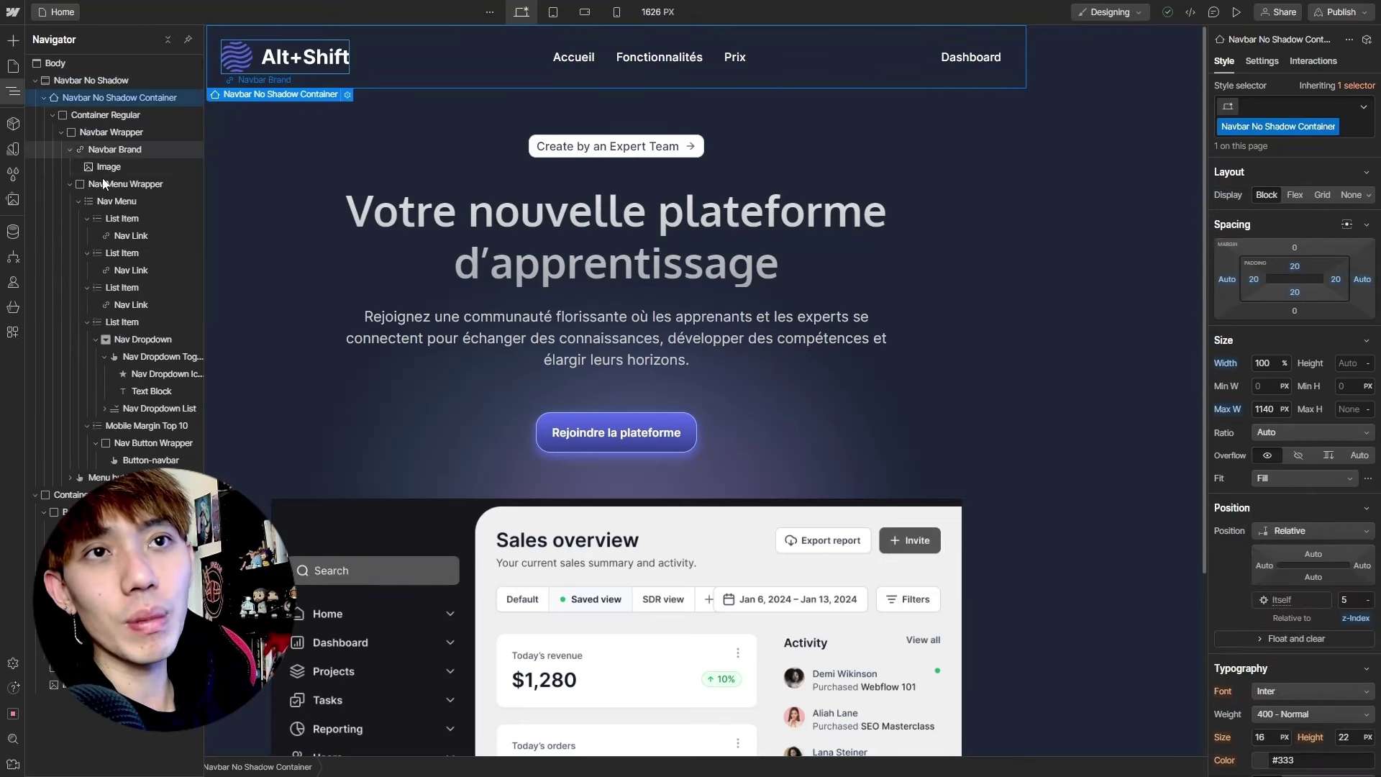
{"action": "left_click", "coordinate": [34, 80]}
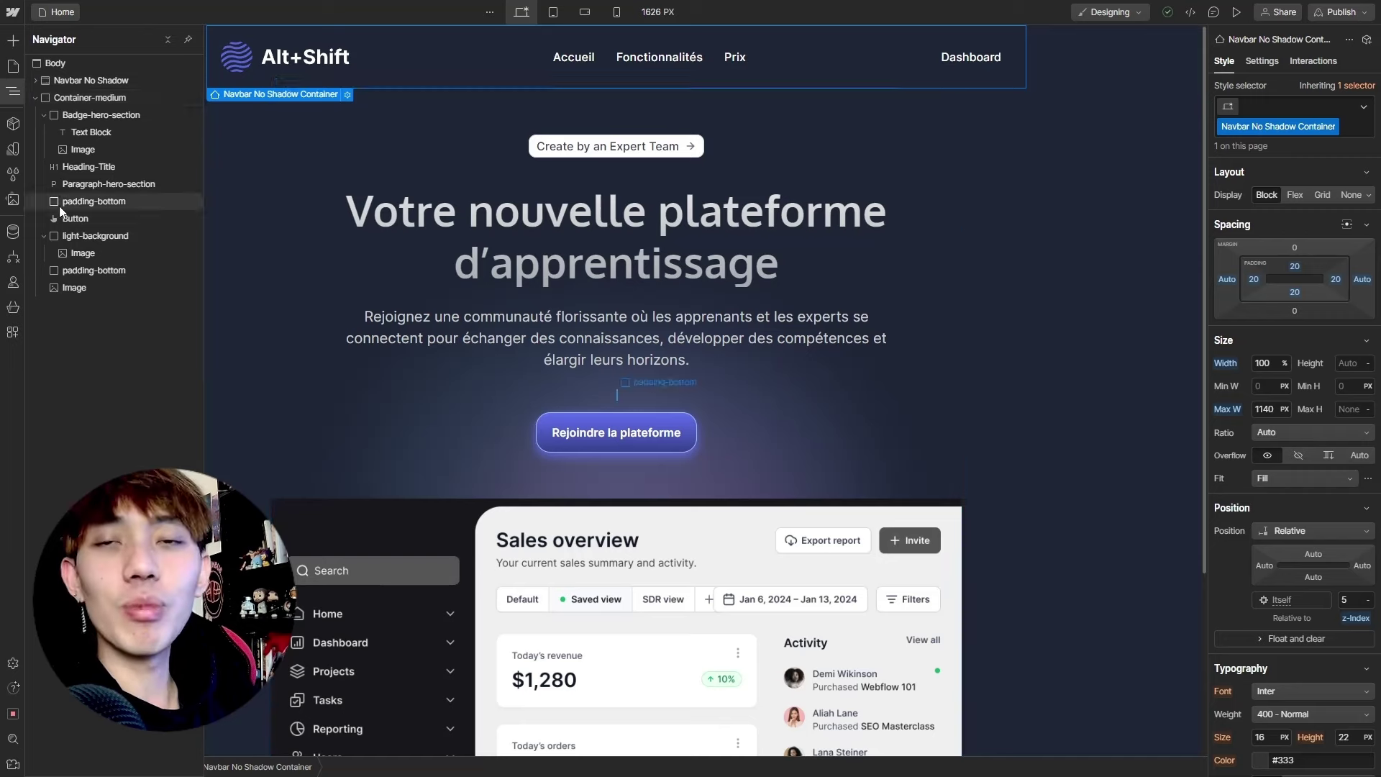
{"action": "left_click", "coordinate": [1041, 273]}
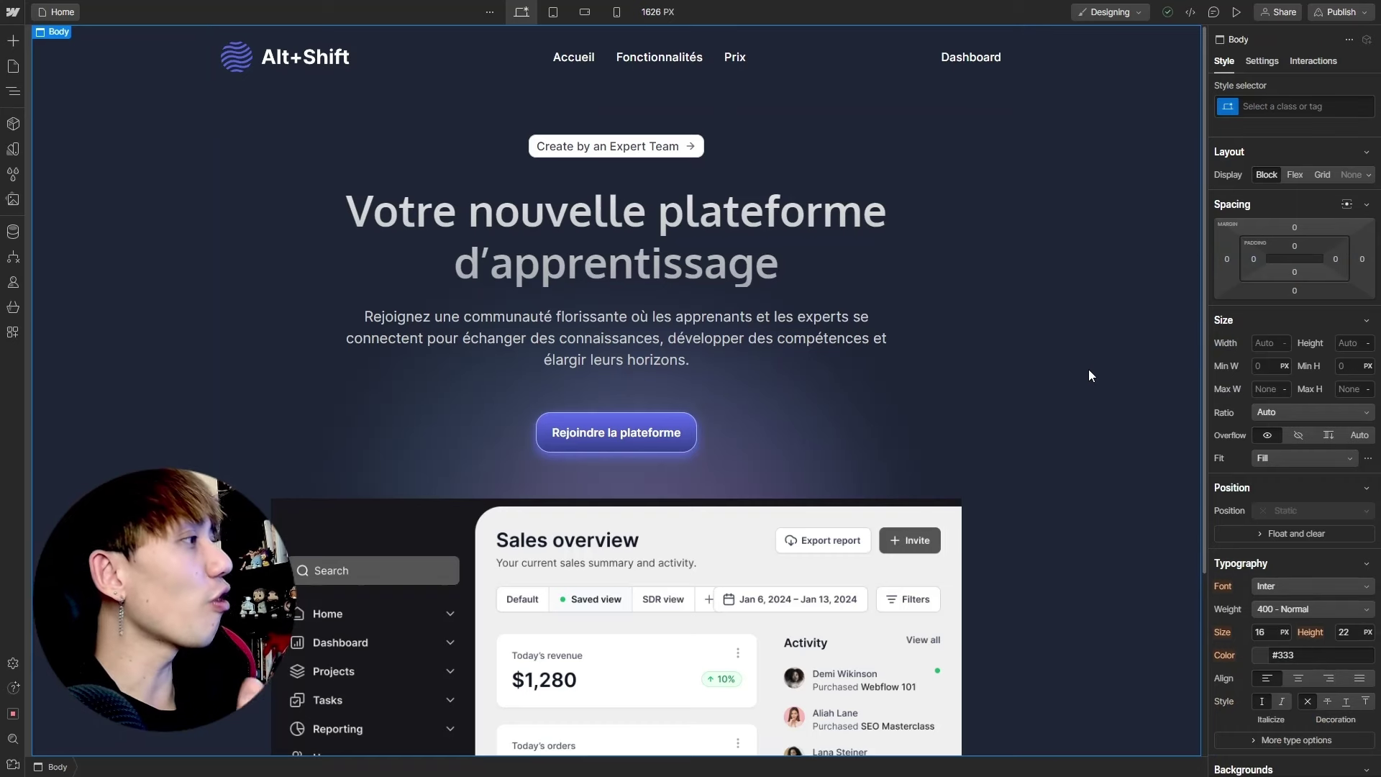
{"action": "left_click", "coordinate": [553, 13]}
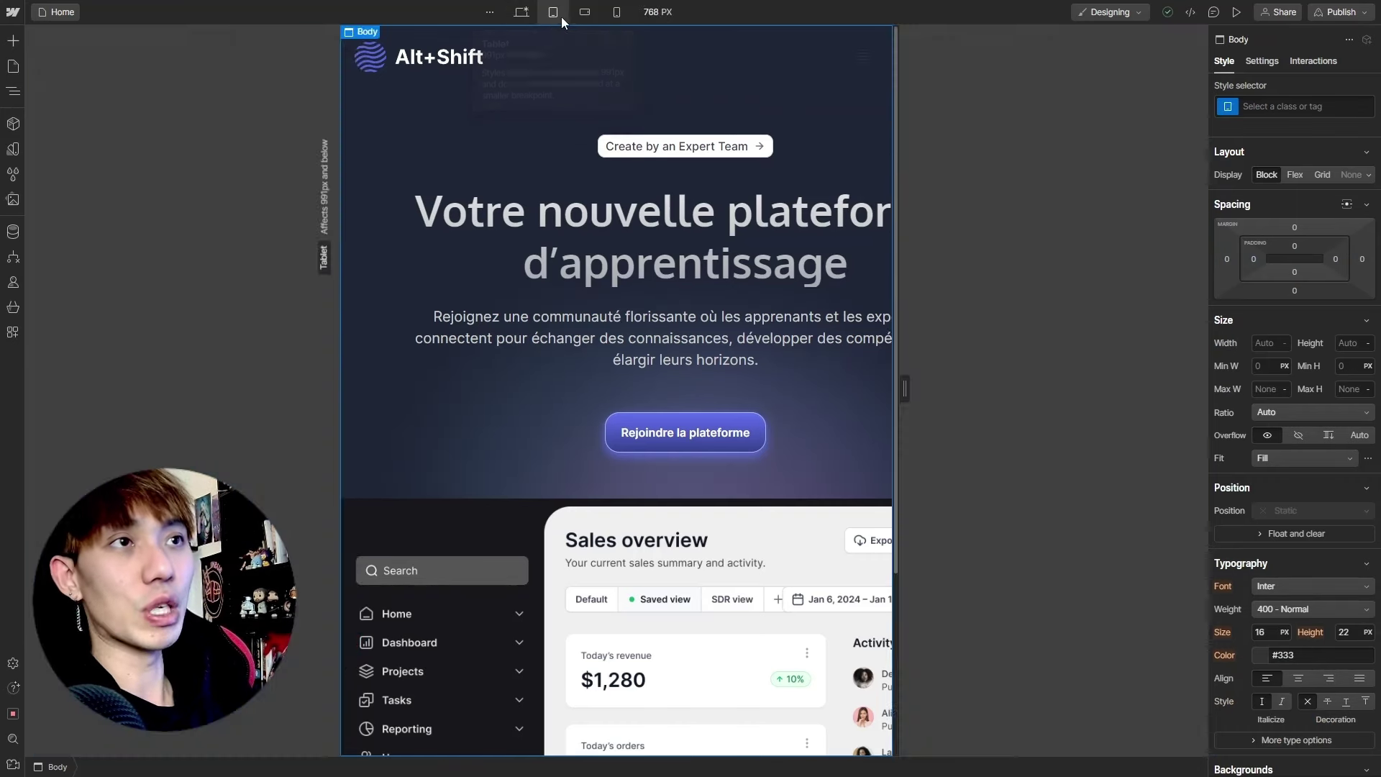
{"action": "left_click", "coordinate": [584, 12]}
{"action": "left_click", "coordinate": [617, 12]}
{"action": "left_click", "coordinate": [565, 13]}
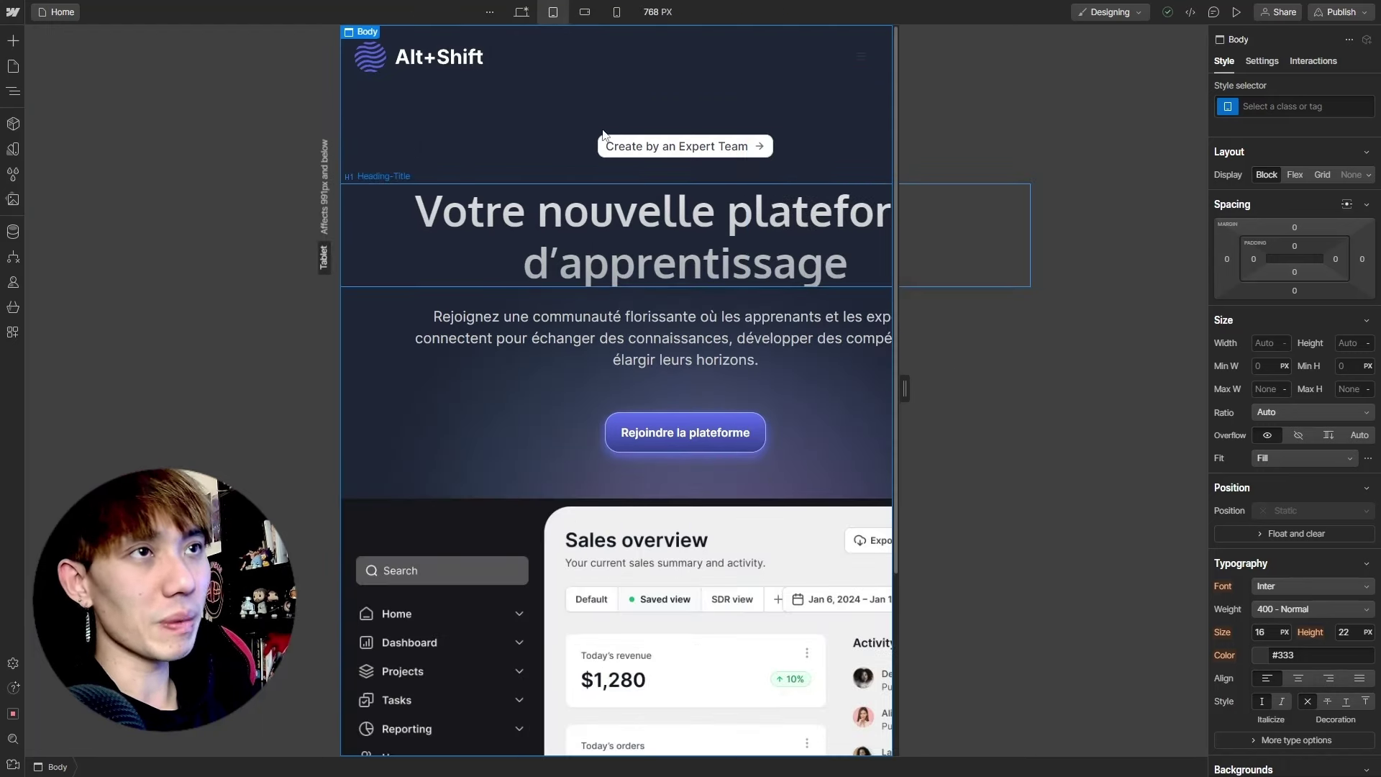
{"action": "left_click", "coordinate": [522, 12]}
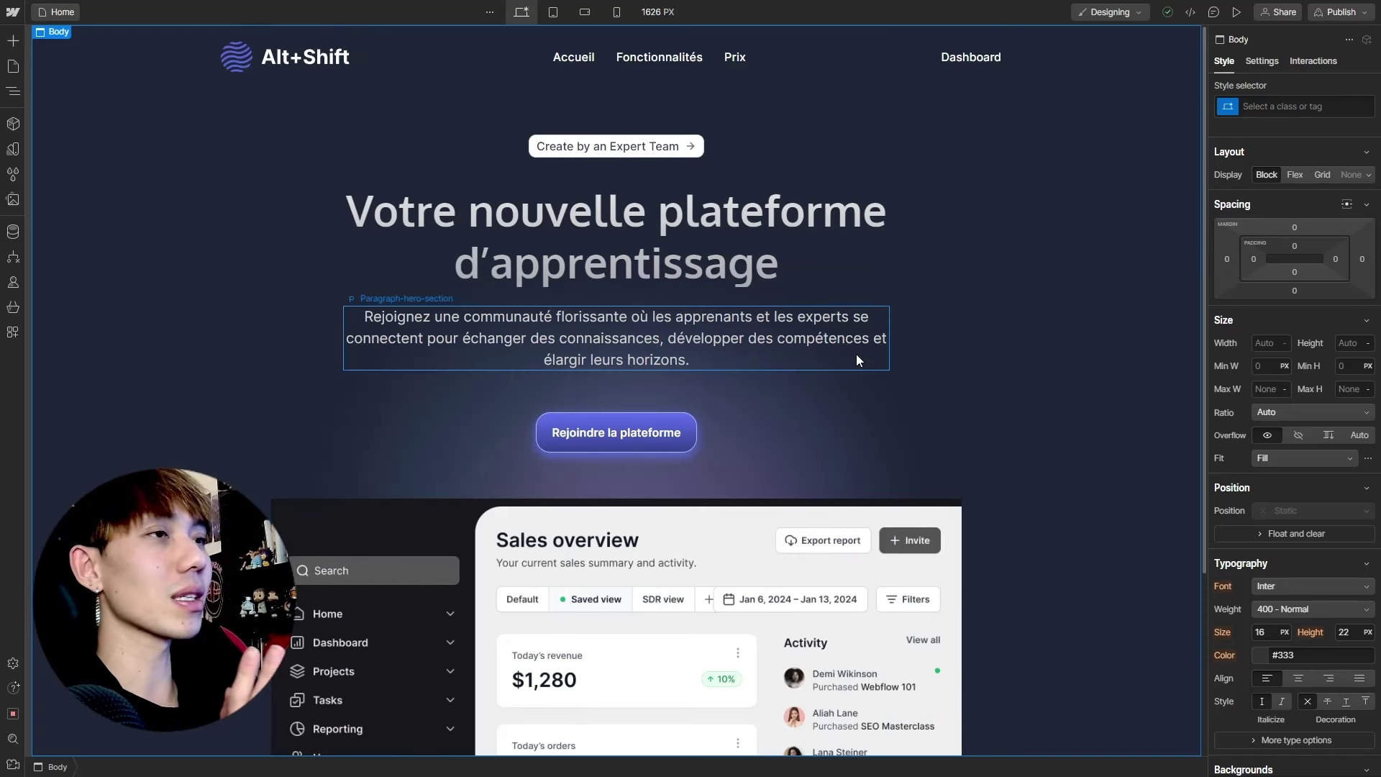
{"action": "left_click_drag", "start_coordinate": [1201, 361], "coordinate": [989, 367]}
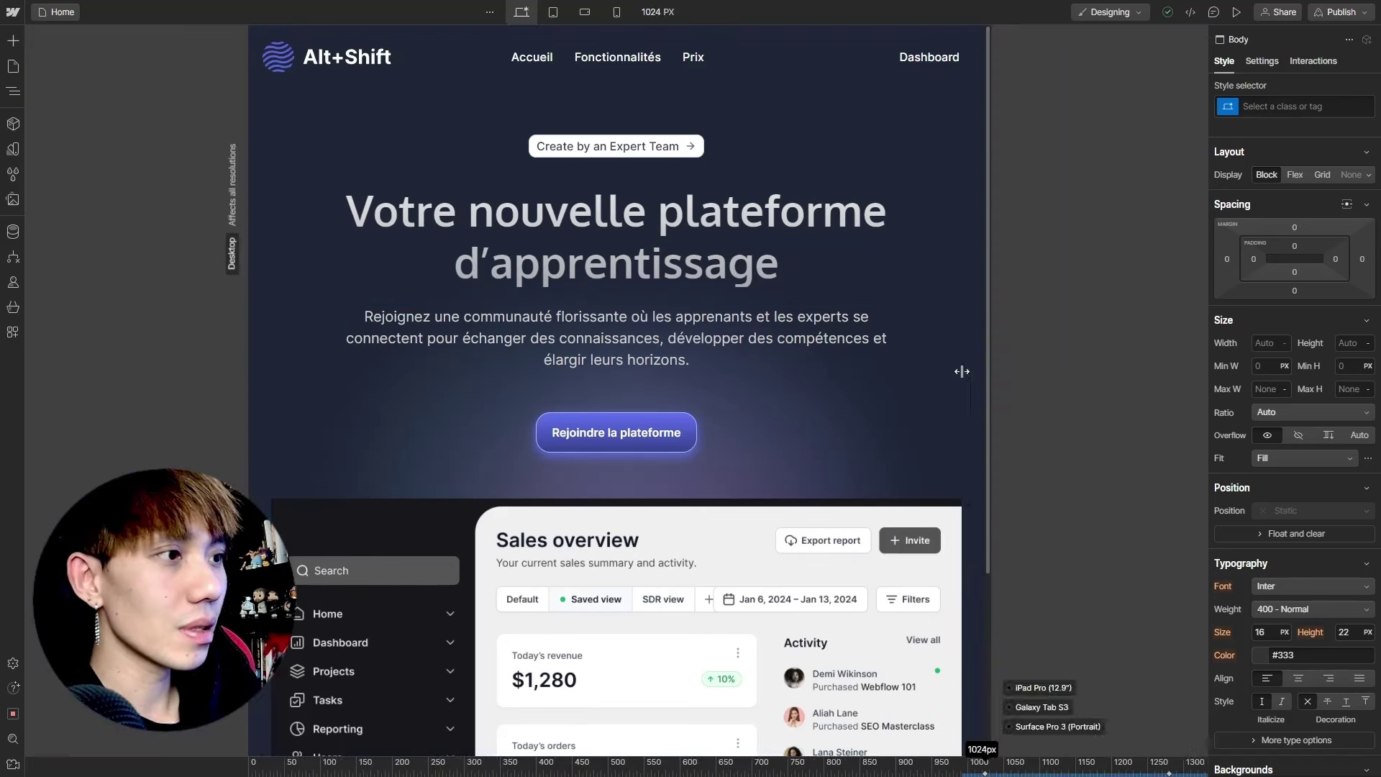
{"action": "left_click", "coordinate": [584, 12]}
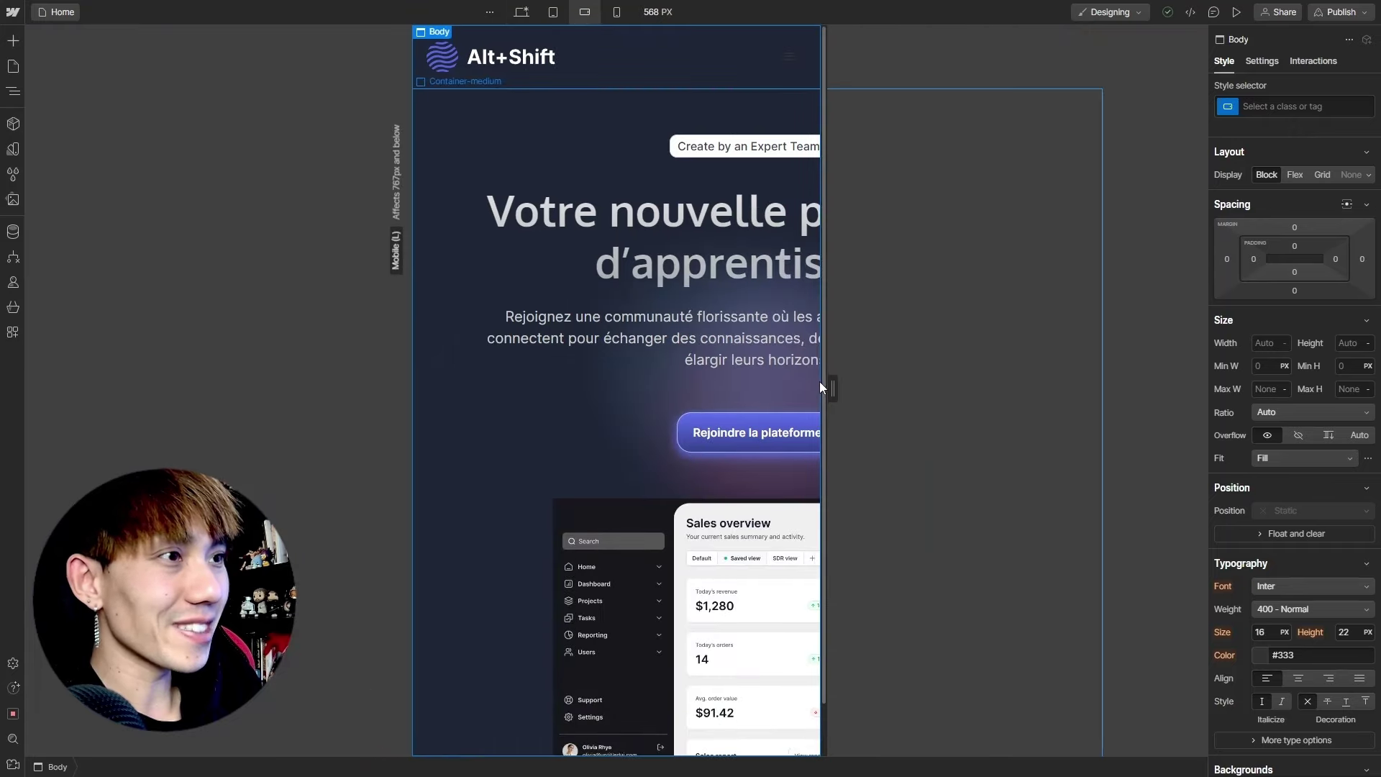
{"action": "left_click_drag", "start_coordinate": [833, 388], "coordinate": [918, 390]}
{"action": "left_click", "coordinate": [520, 12]}
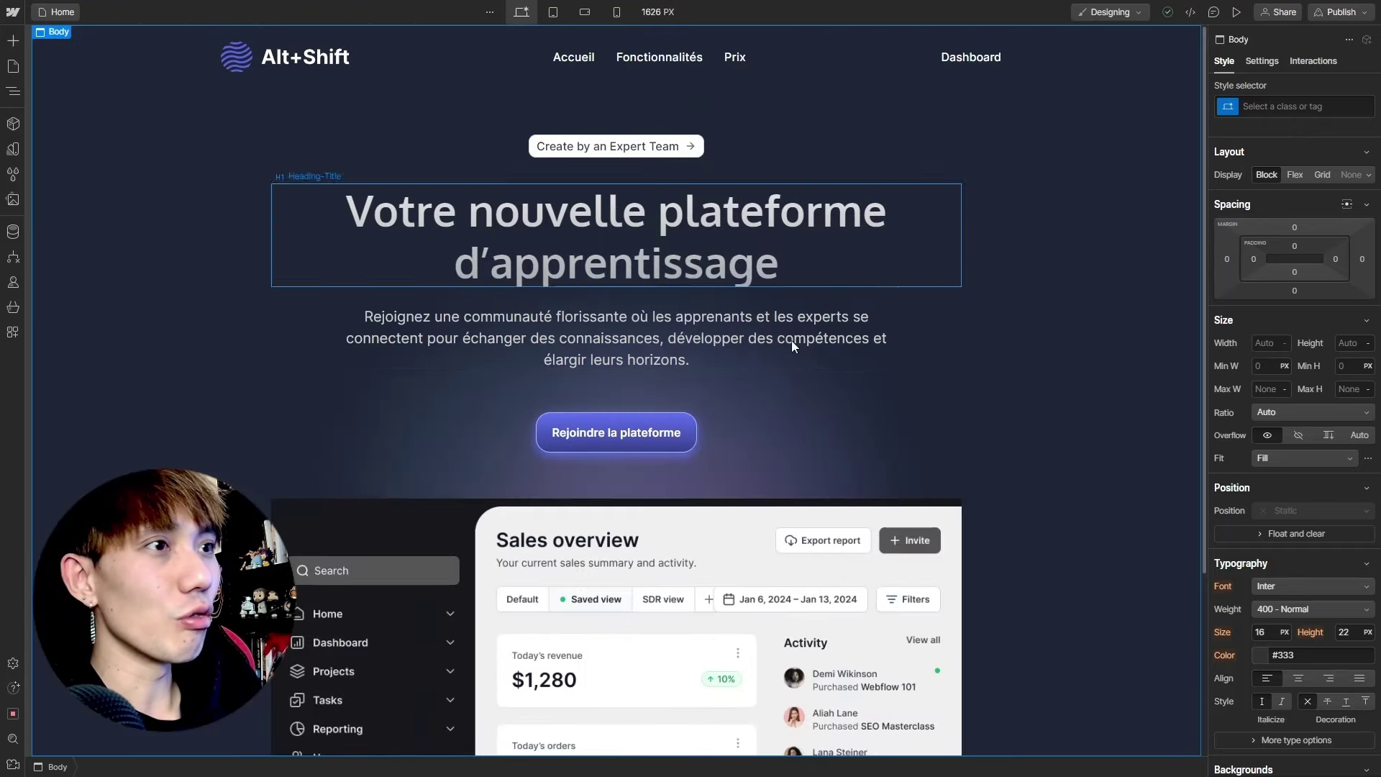
{"action": "left_click", "coordinate": [567, 386]}
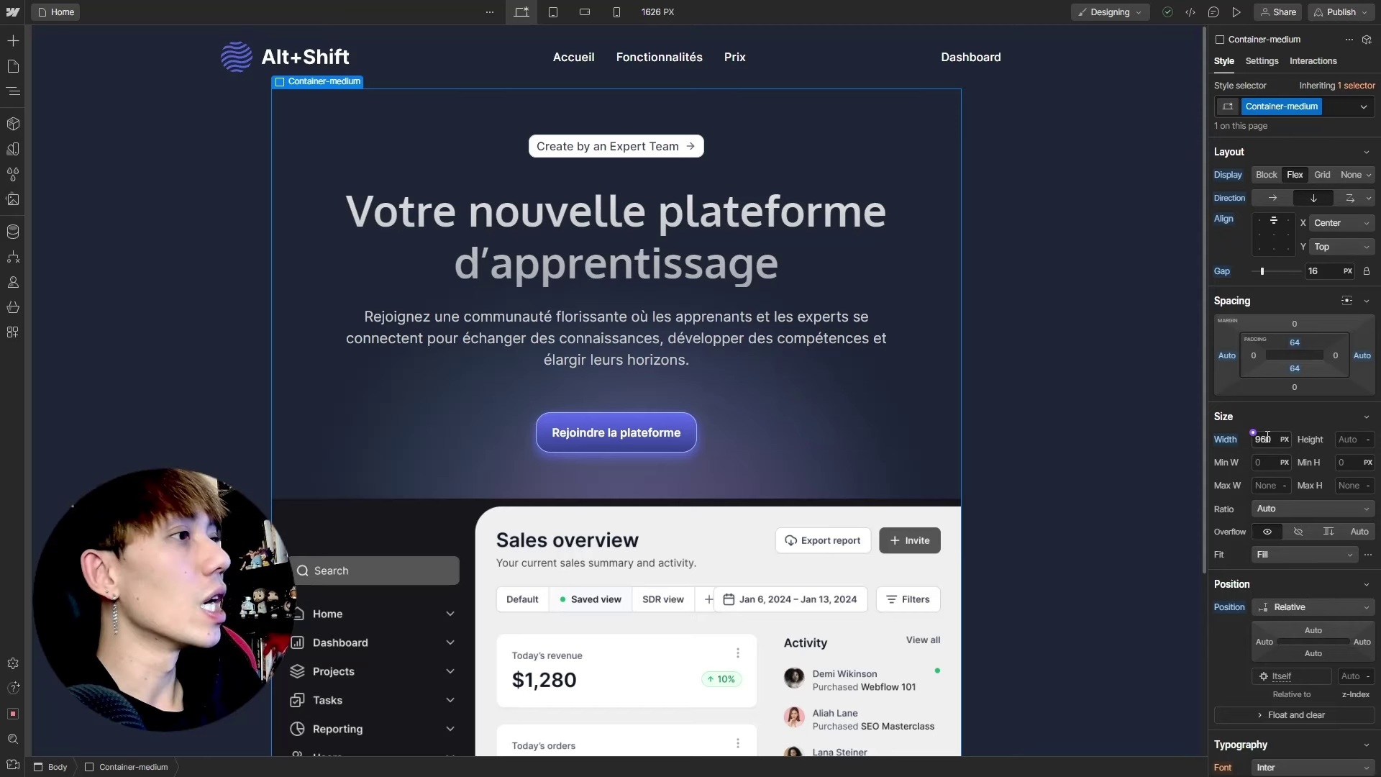
Remove the hero container's fixed 960 px width so it sizes automatically
{"action": "left_click", "coordinate": [1222, 438]}
{"action": "left_click", "coordinate": [1227, 463]}
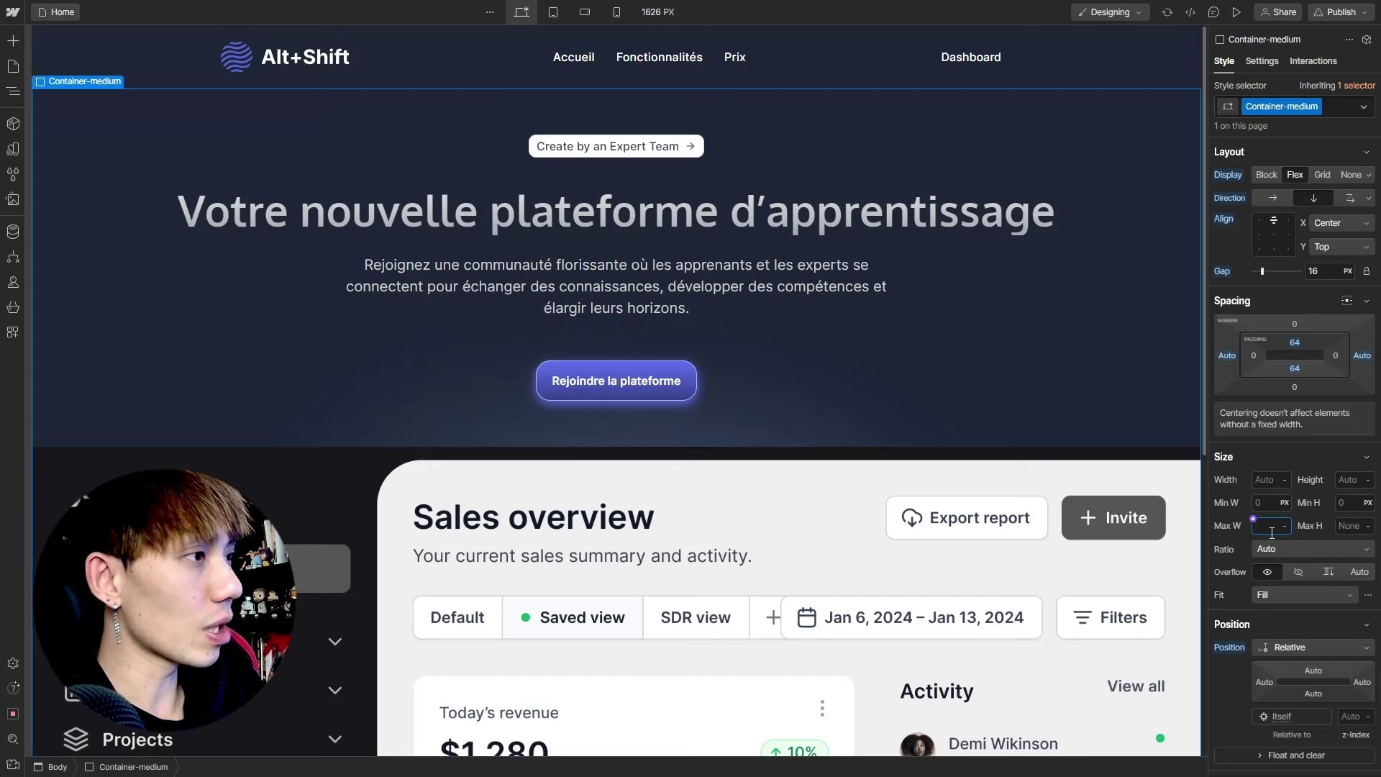
{"action": "left_click", "coordinate": [1266, 530]}
{"action": "type", "text": "960"}
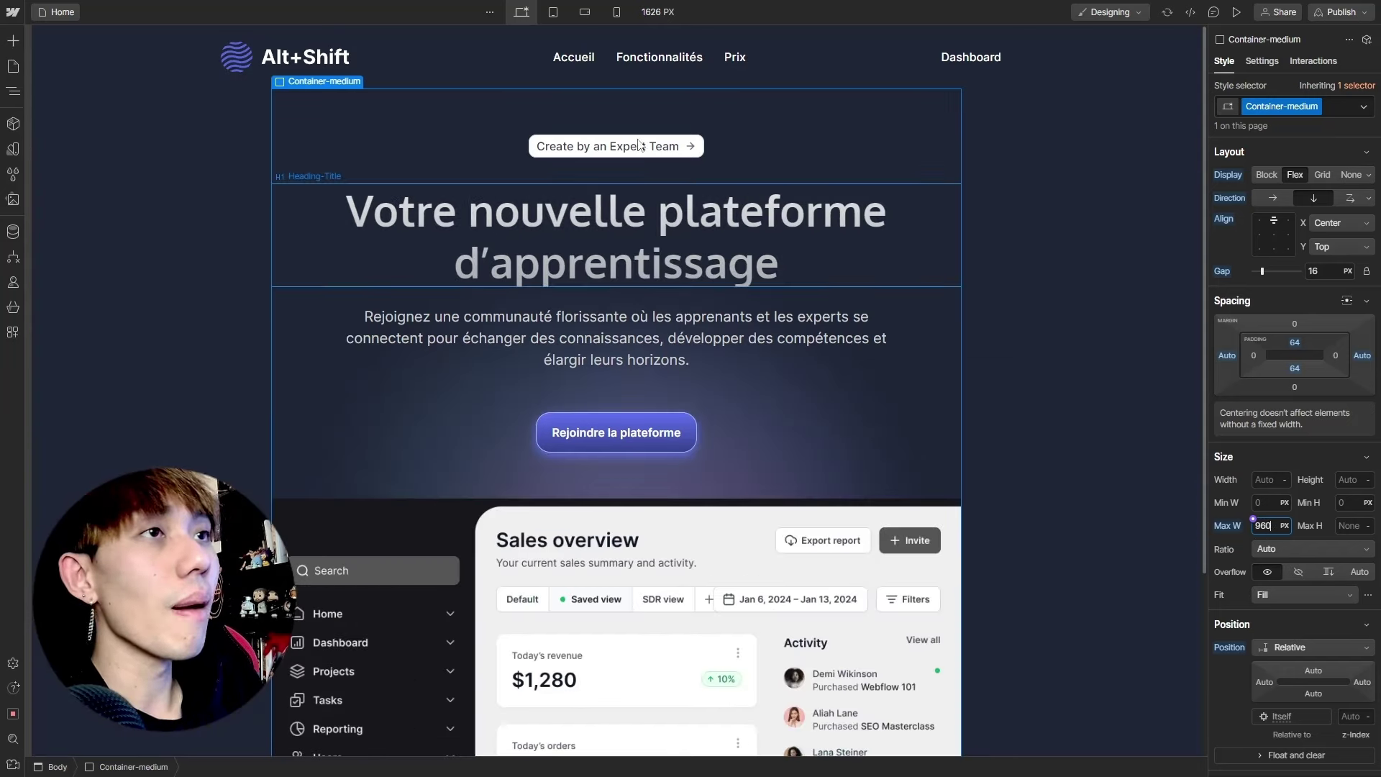
Preview the hero at Mobile Landscape and Portrait, then select the paragraph on Desktop
{"action": "left_click", "coordinate": [583, 12]}
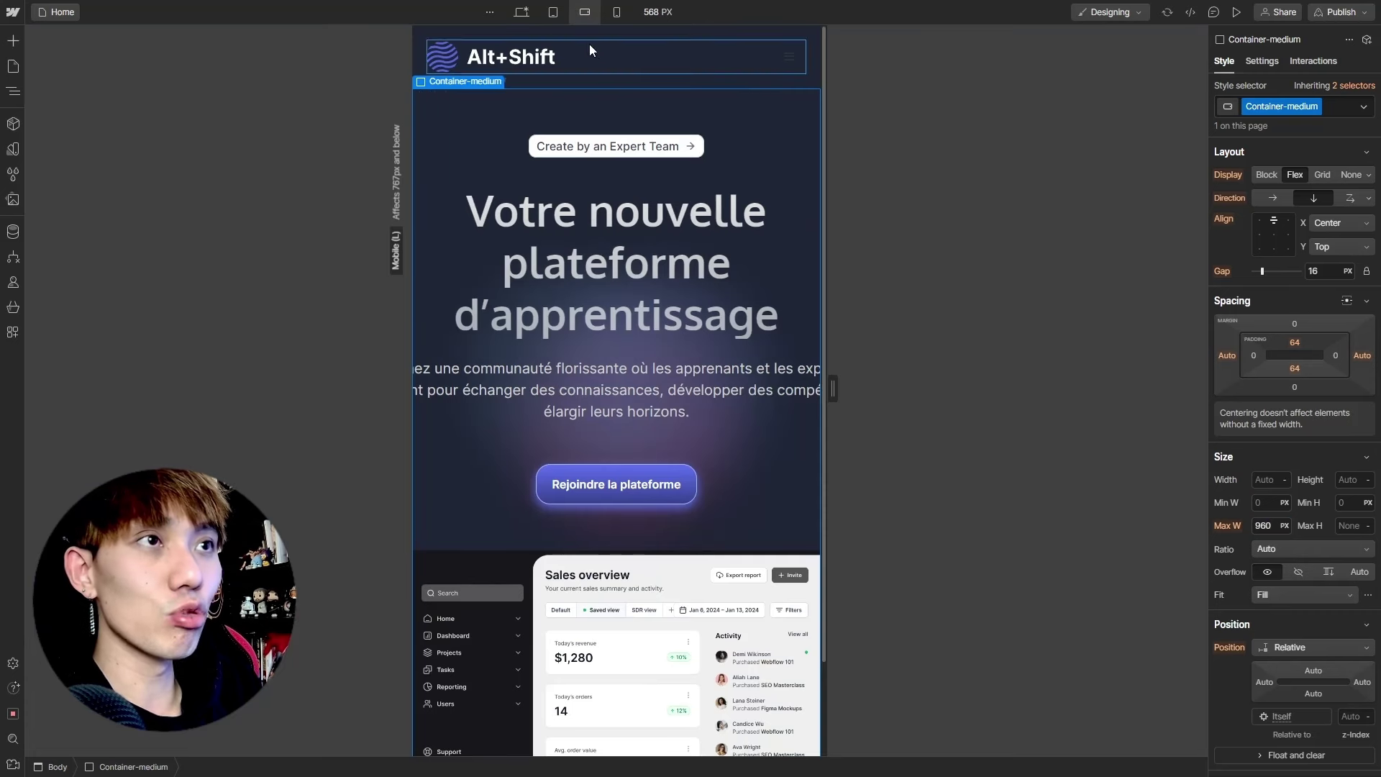
{"action": "left_click", "coordinate": [616, 12]}
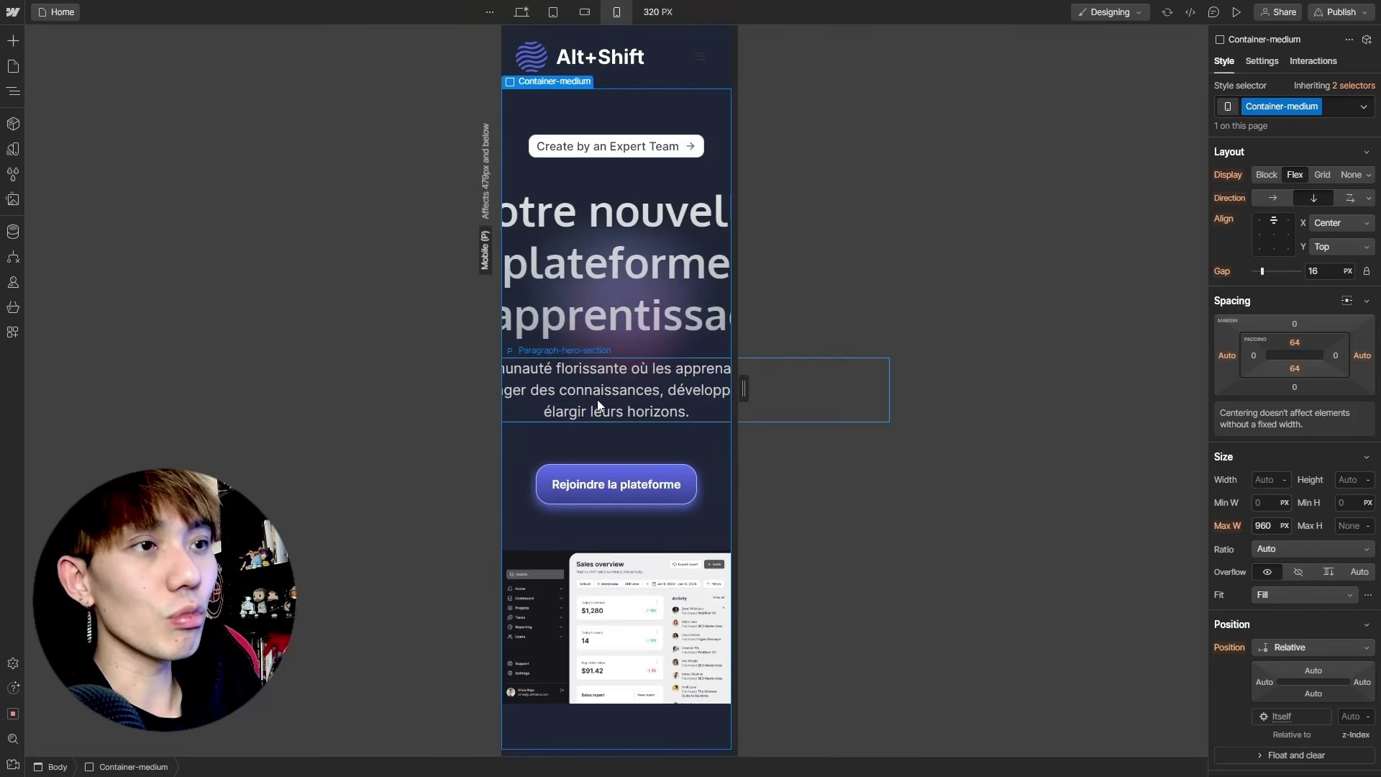
{"action": "left_click", "coordinate": [584, 13]}
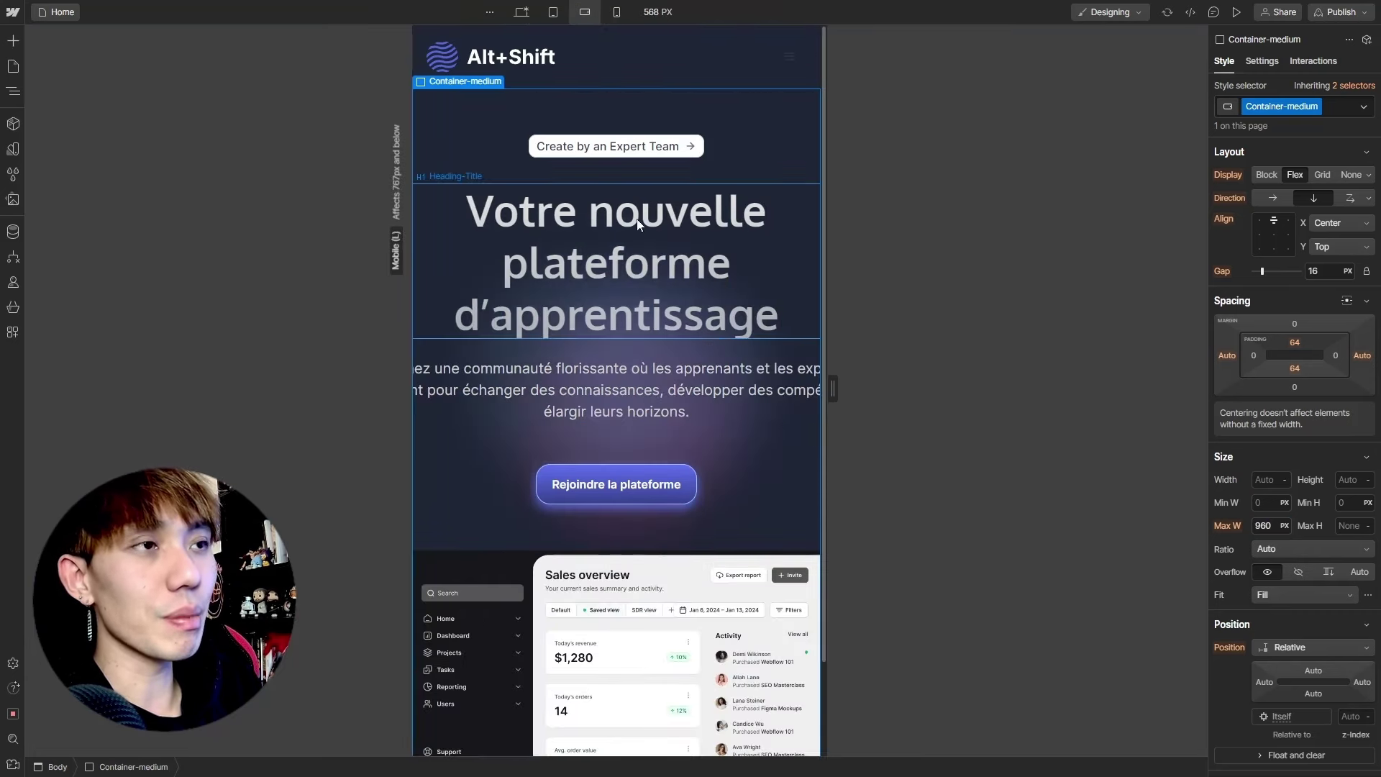
{"action": "scroll", "coordinate": [442, 485], "scroll_direction": "down", "scroll_amount": 1}
{"action": "scroll", "coordinate": [437, 356], "scroll_direction": "up", "scroll_amount": 1}
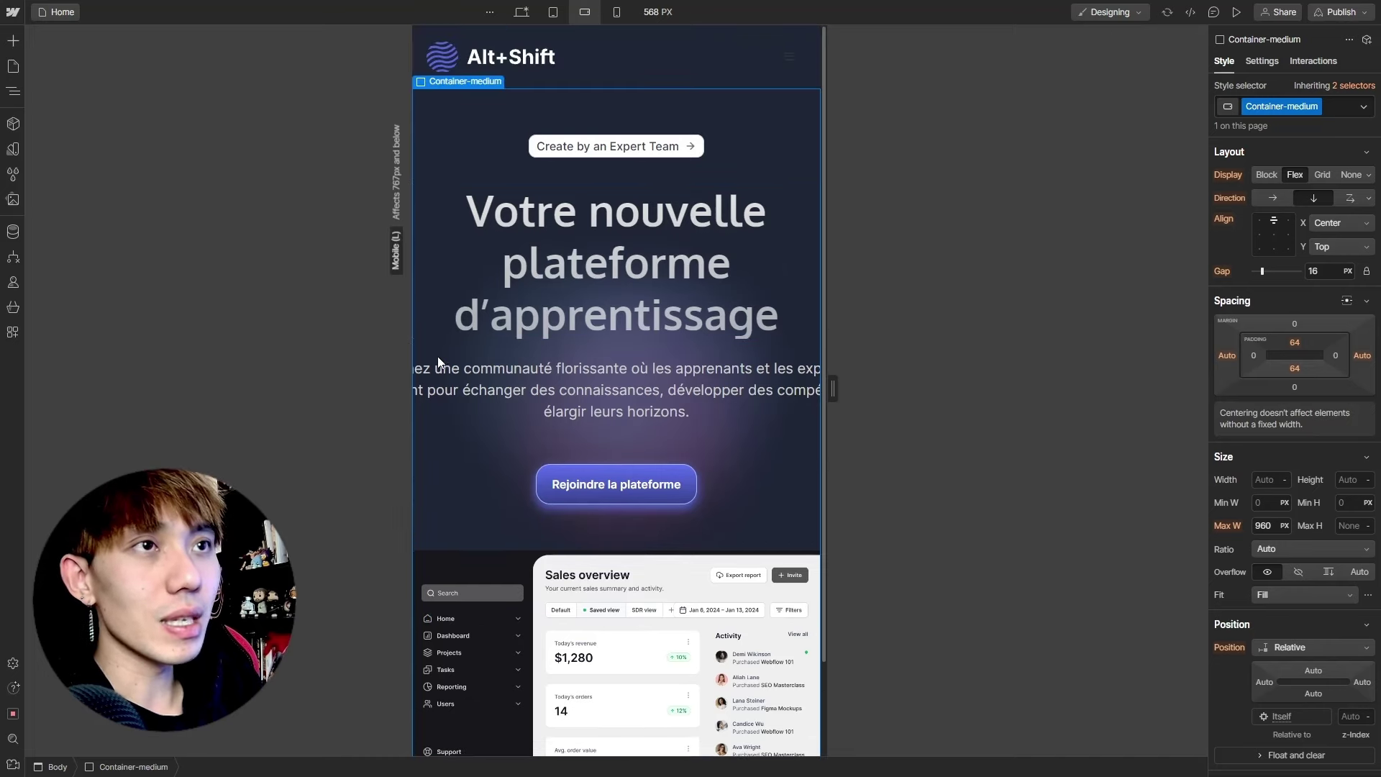
{"action": "left_click", "coordinate": [522, 13]}
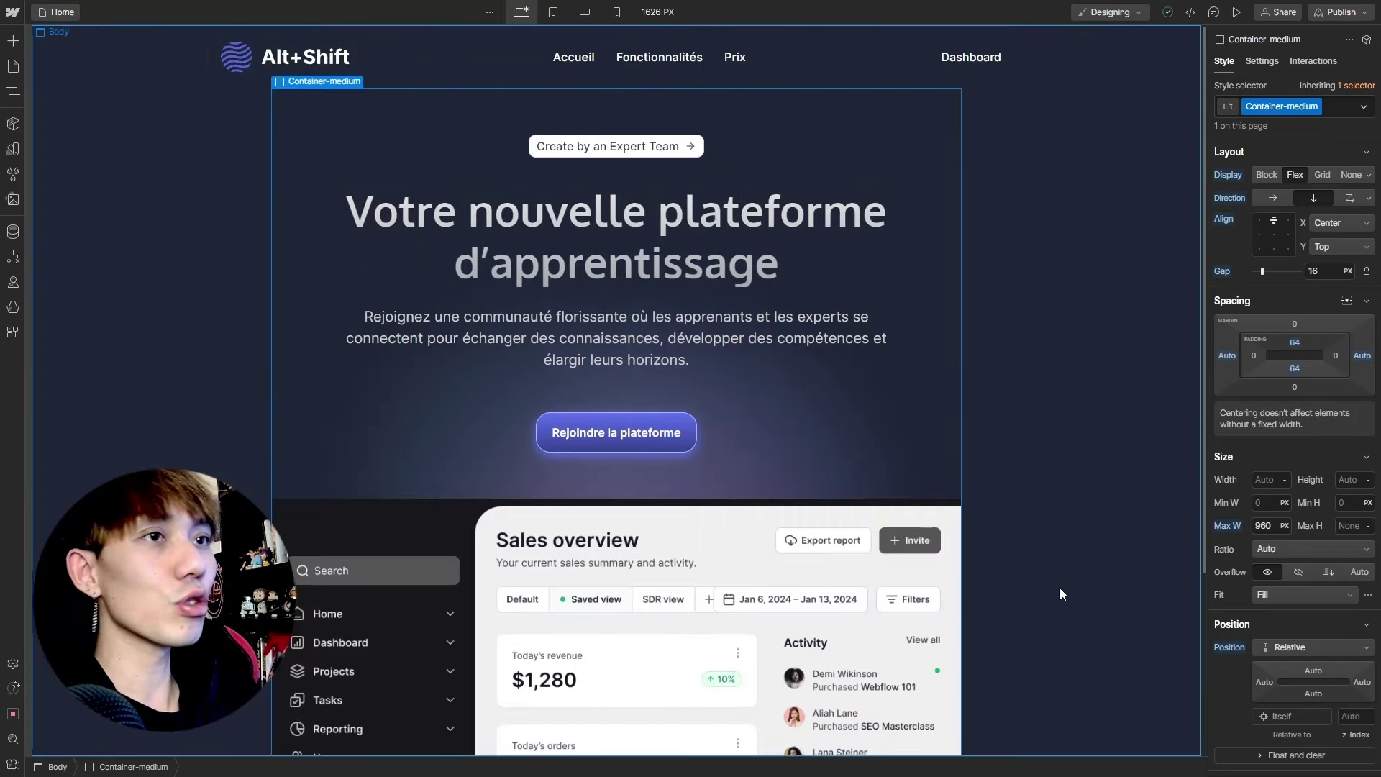
{"action": "left_click", "coordinate": [744, 325]}
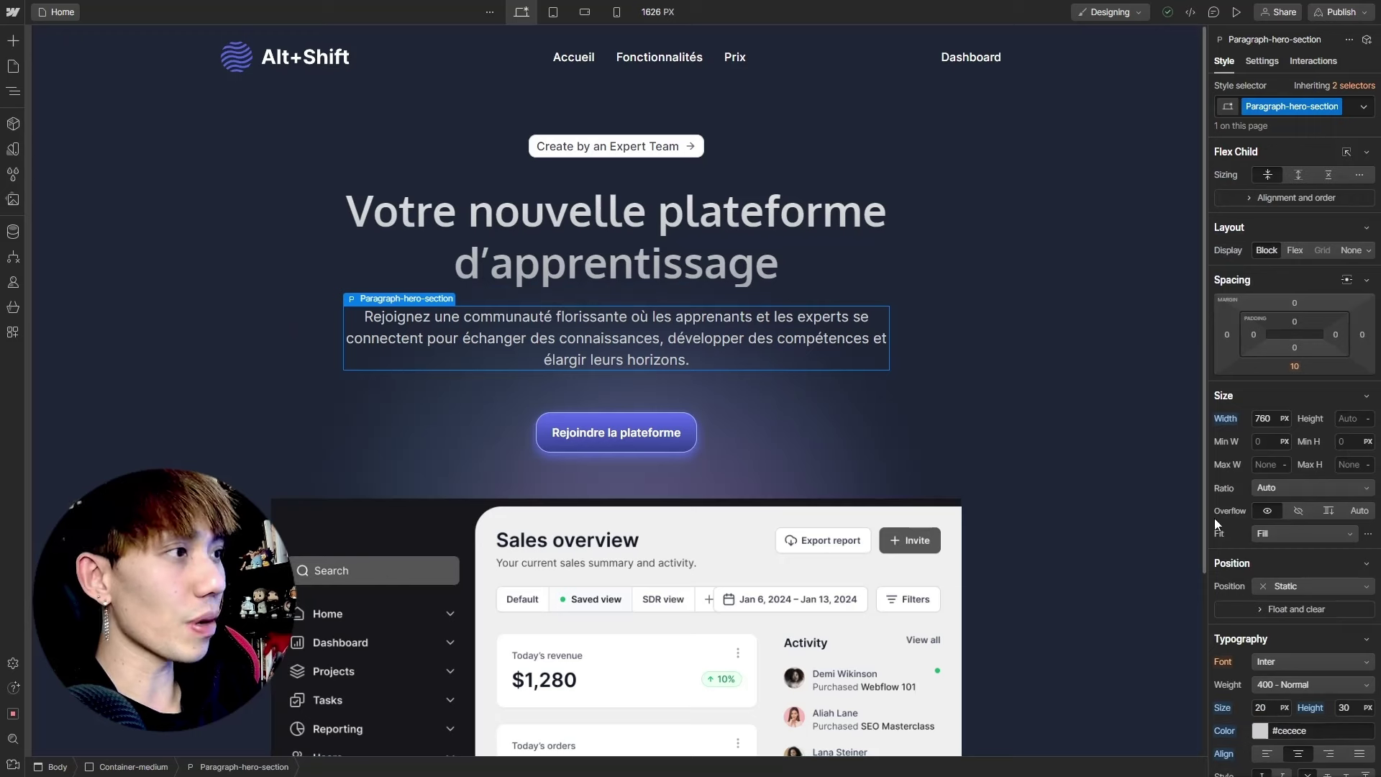
Reset the hero paragraph's width to Auto and give it a 760 px maximum width
{"action": "left_click", "coordinate": [1218, 417]}
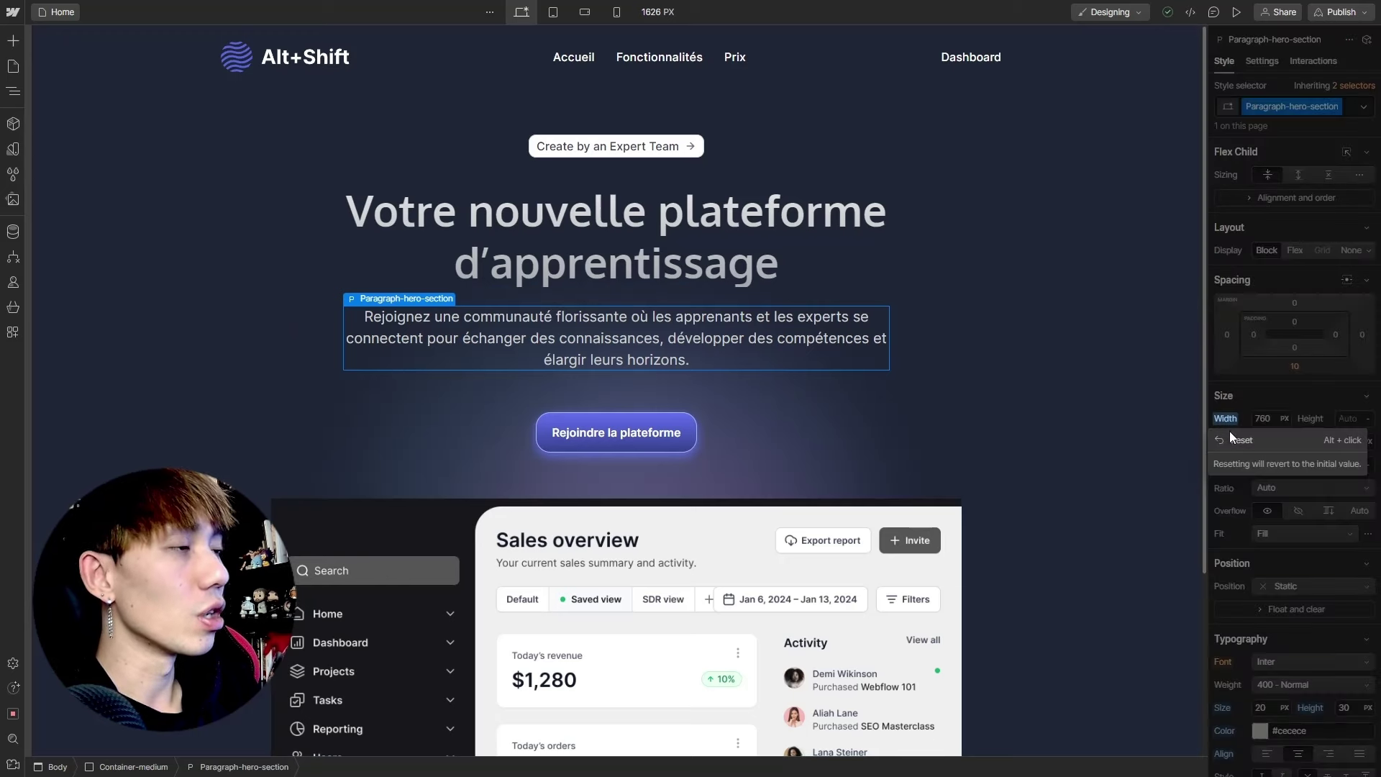
{"action": "left_click", "coordinate": [1232, 437]}
{"action": "left_click", "coordinate": [1266, 464]}
{"action": "type", "text": "760"}
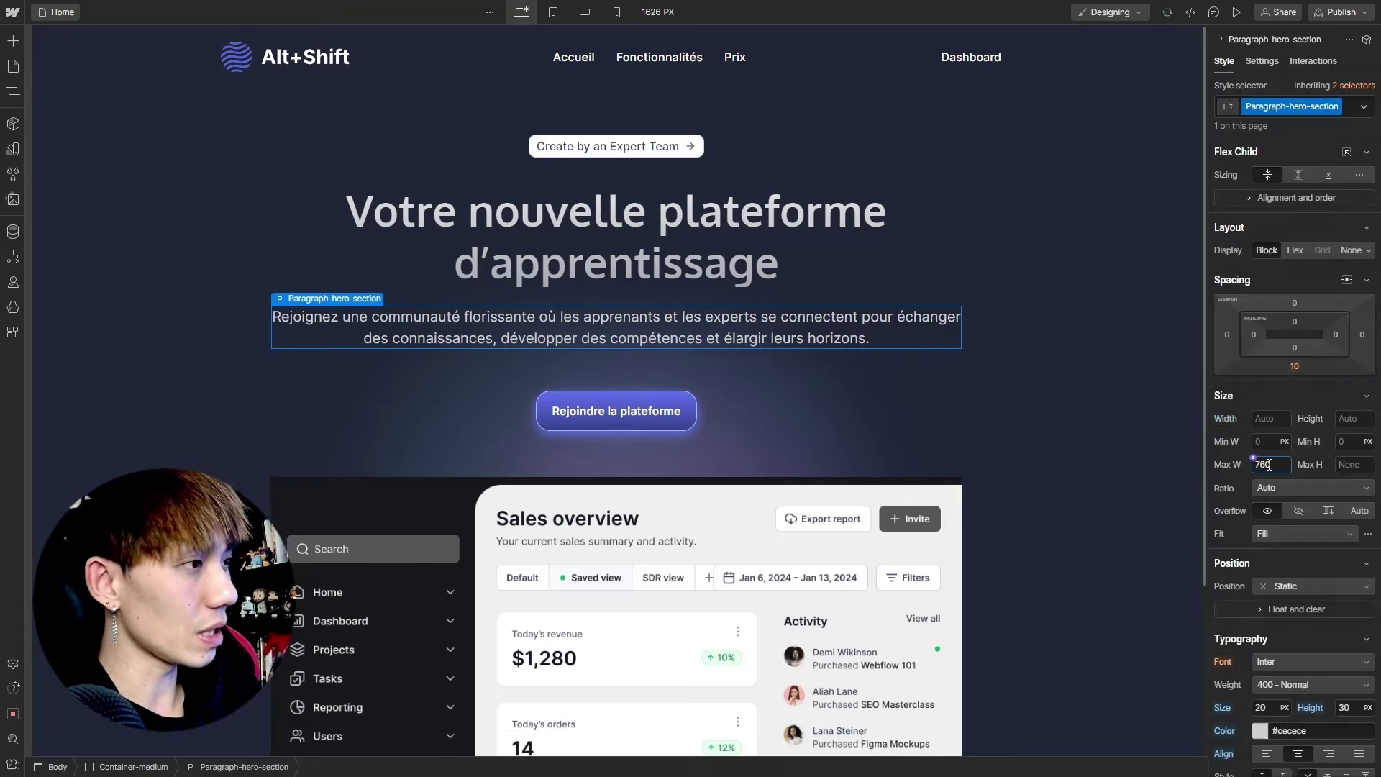
{"action": "key", "text": "Return"}
Select Heading-Title and preview the hero at tablet and 320 px mobile portrait widths
{"action": "left_click", "coordinate": [934, 255]}
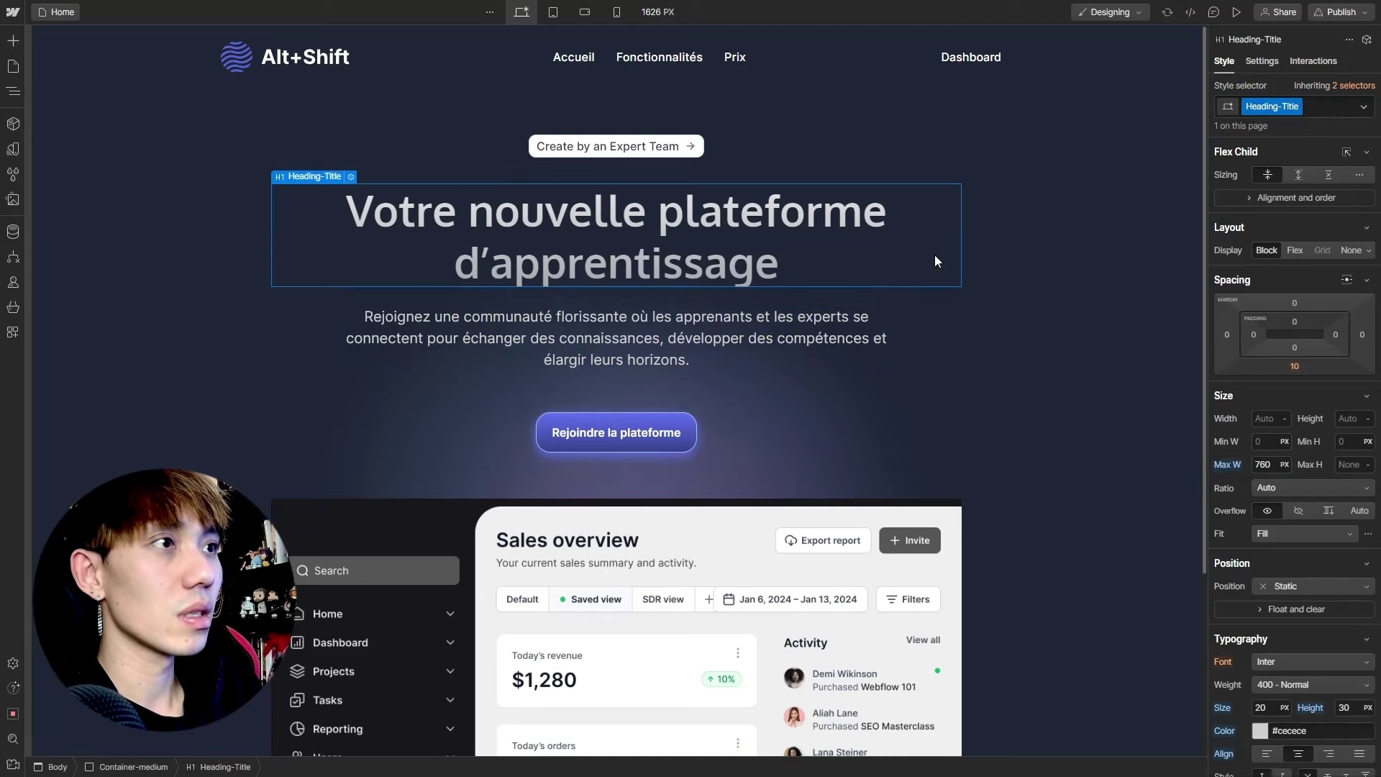
{"action": "left_click", "coordinate": [584, 11]}
{"action": "left_click", "coordinate": [552, 12]}
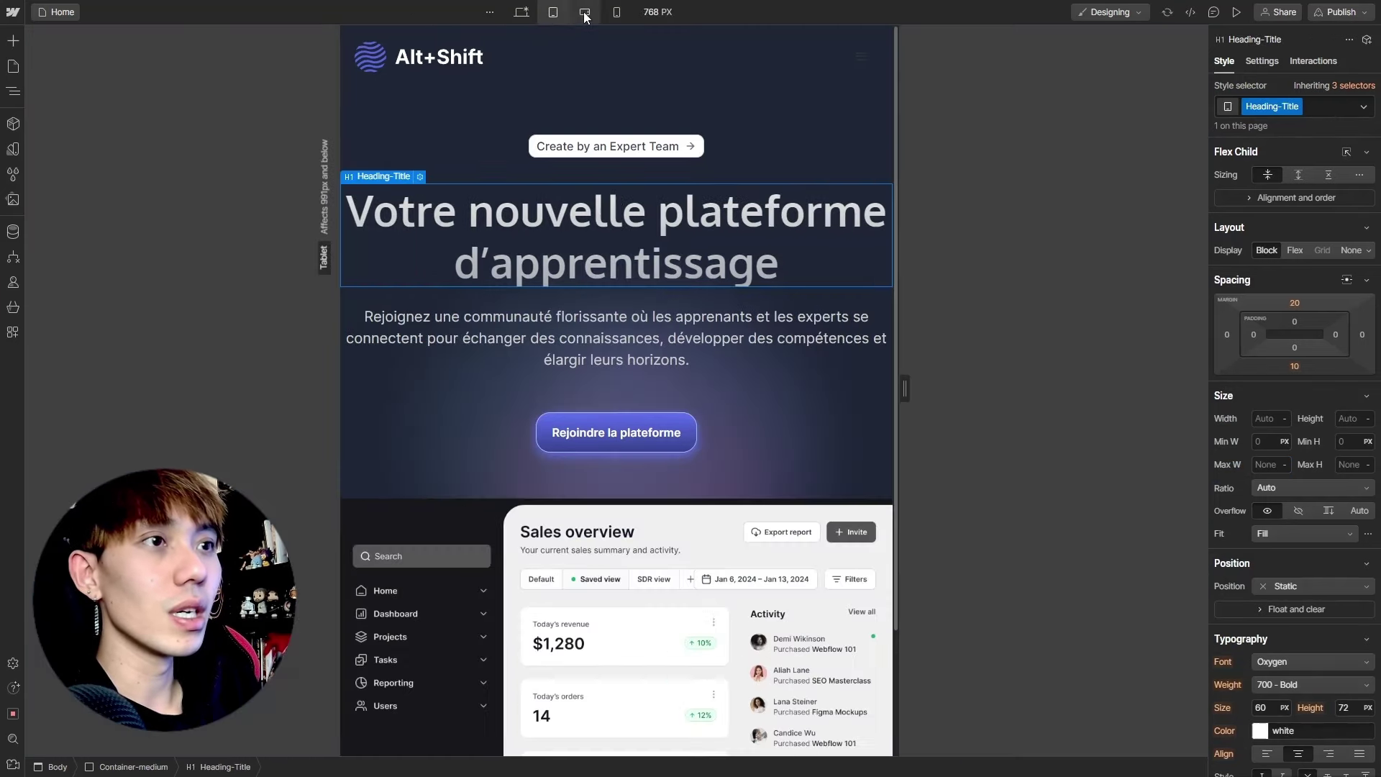
{"action": "left_click", "coordinate": [615, 12]}
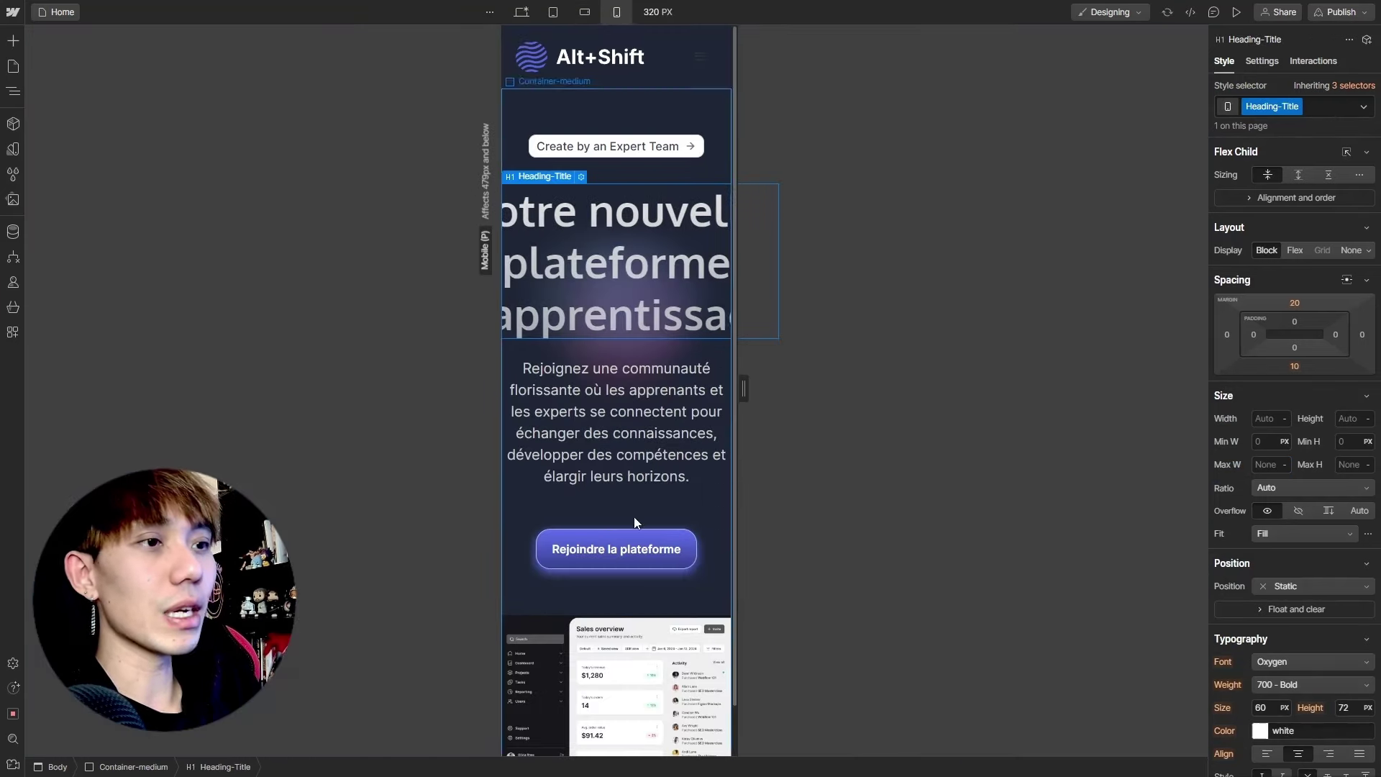
{"action": "scroll", "coordinate": [633, 517], "scroll_direction": "down", "scroll_amount": 1}
{"action": "scroll", "coordinate": [565, 216], "scroll_direction": "up", "scroll_amount": 1}
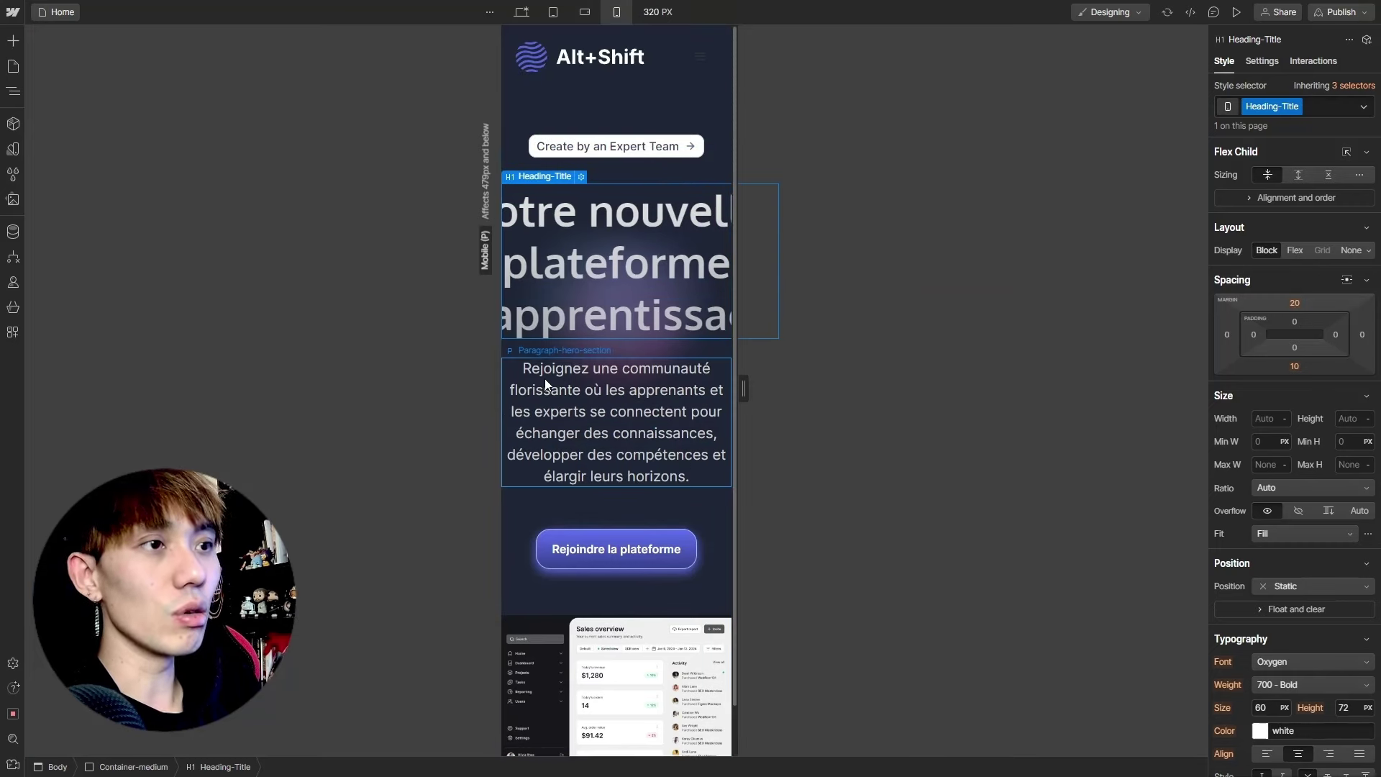
{"action": "left_click", "coordinate": [521, 11]}
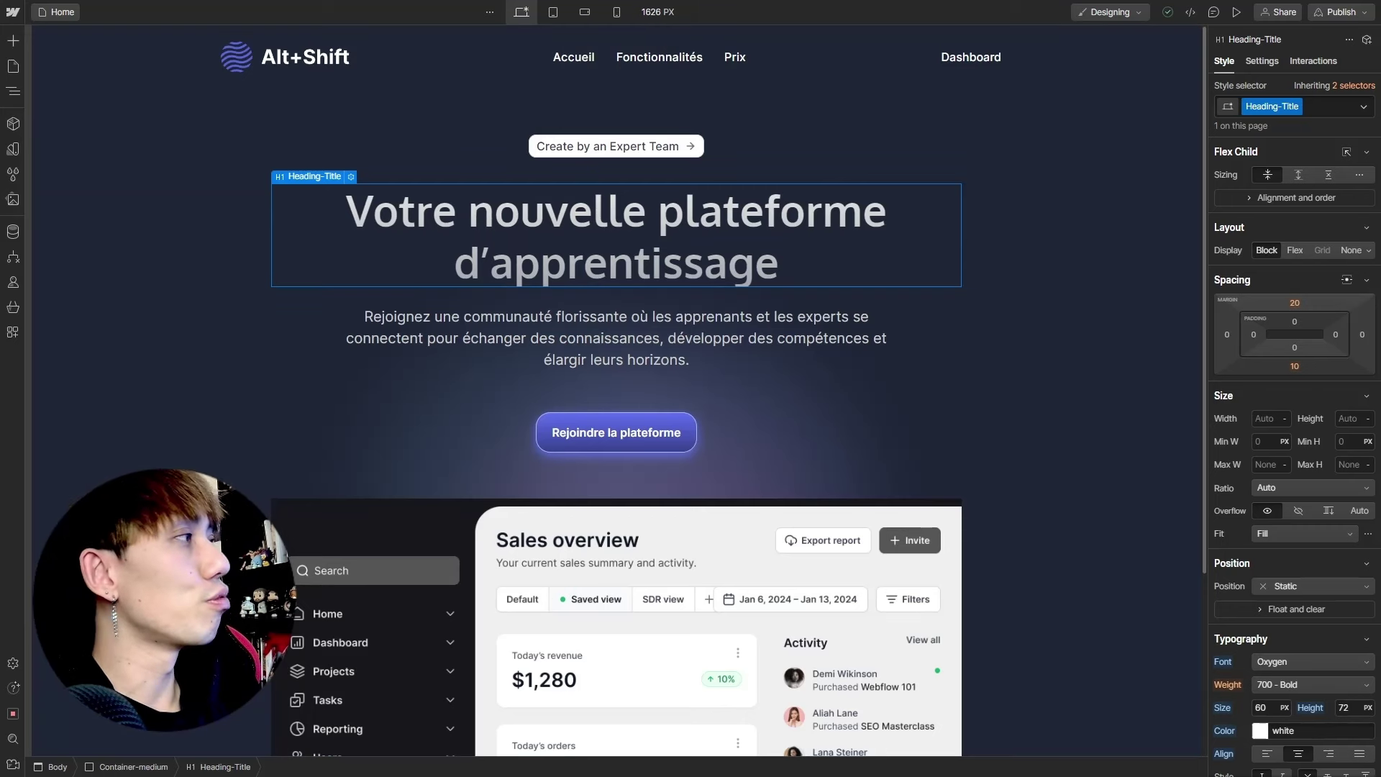
{"action": "left_click", "coordinate": [582, 20]}
{"action": "left_click", "coordinate": [610, 20]}
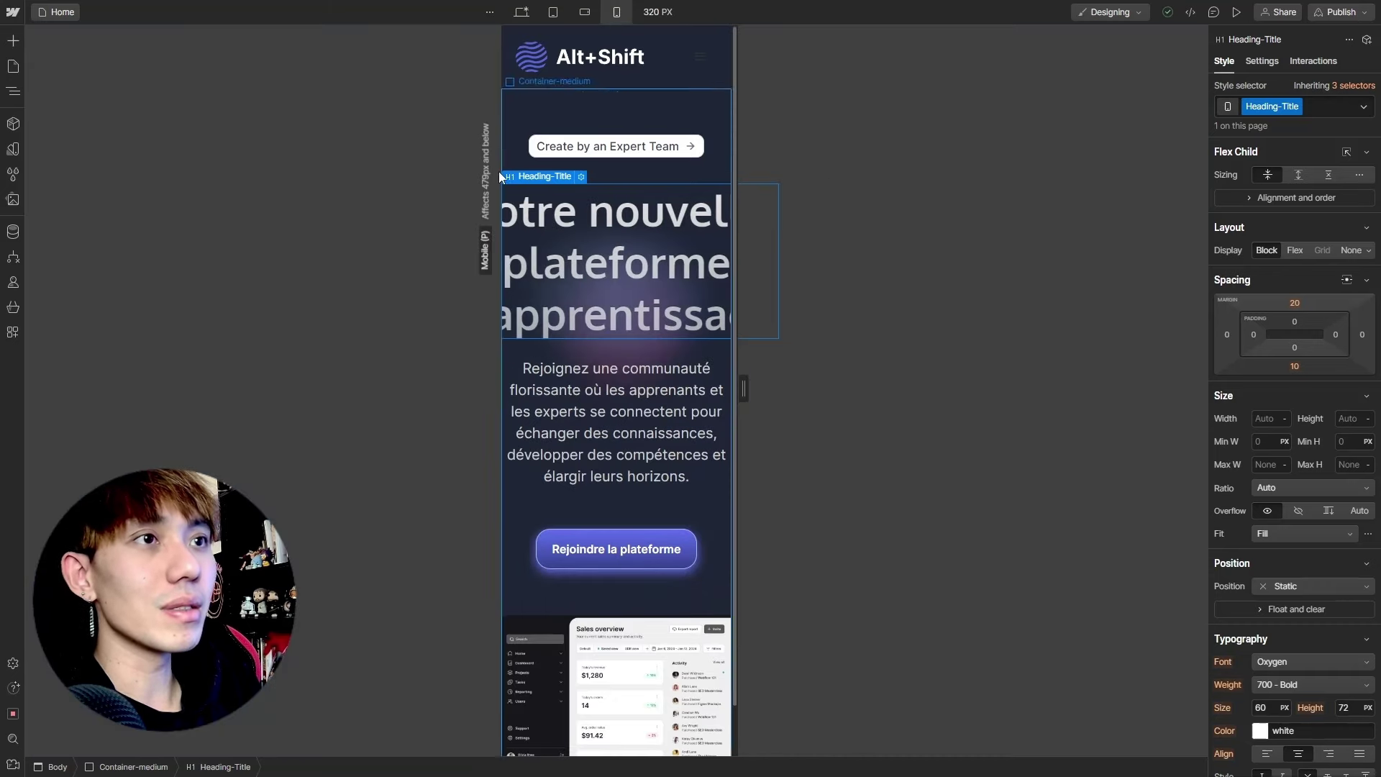
On Desktop, set Navbar No Shadow Container's left and right padding to 0, then preview mobile landscape
{"action": "left_click", "coordinate": [504, 425]}
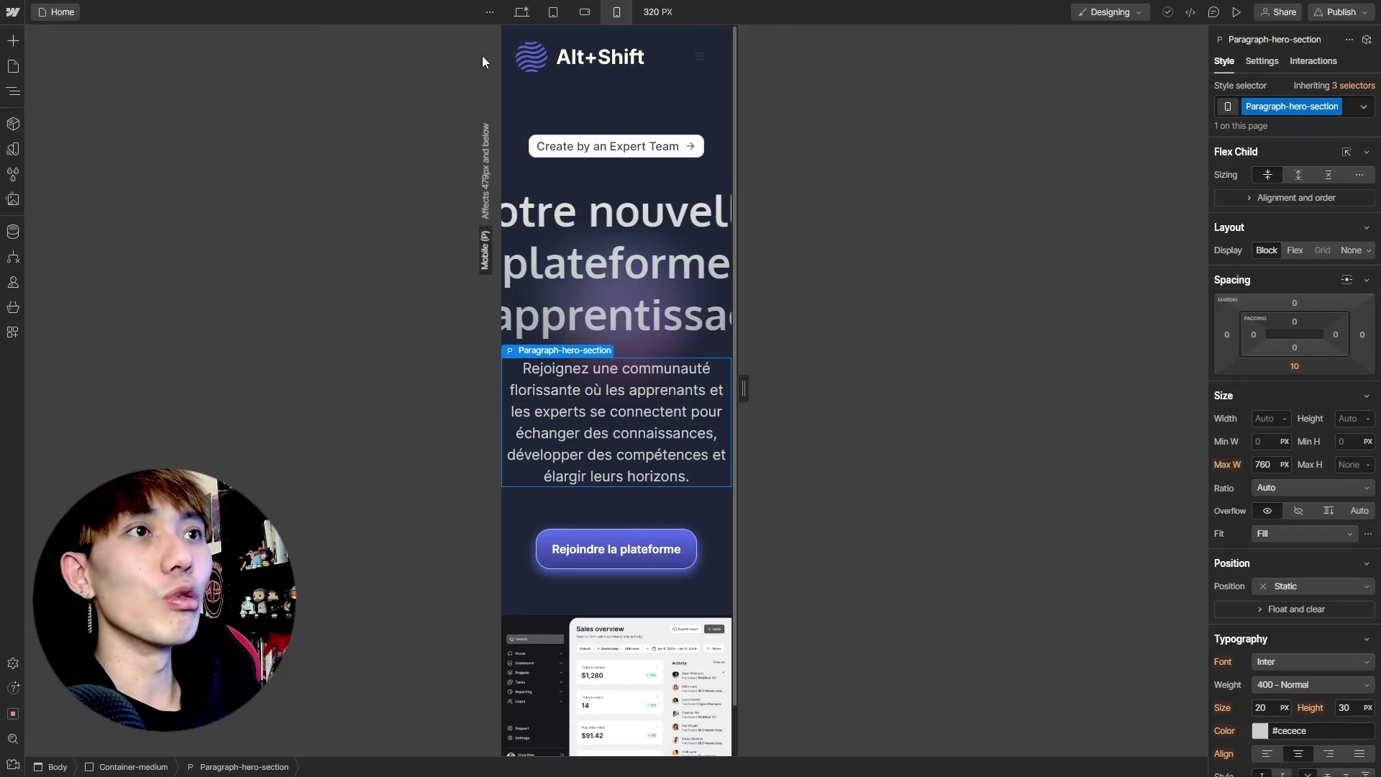
{"action": "left_click", "coordinate": [522, 79]}
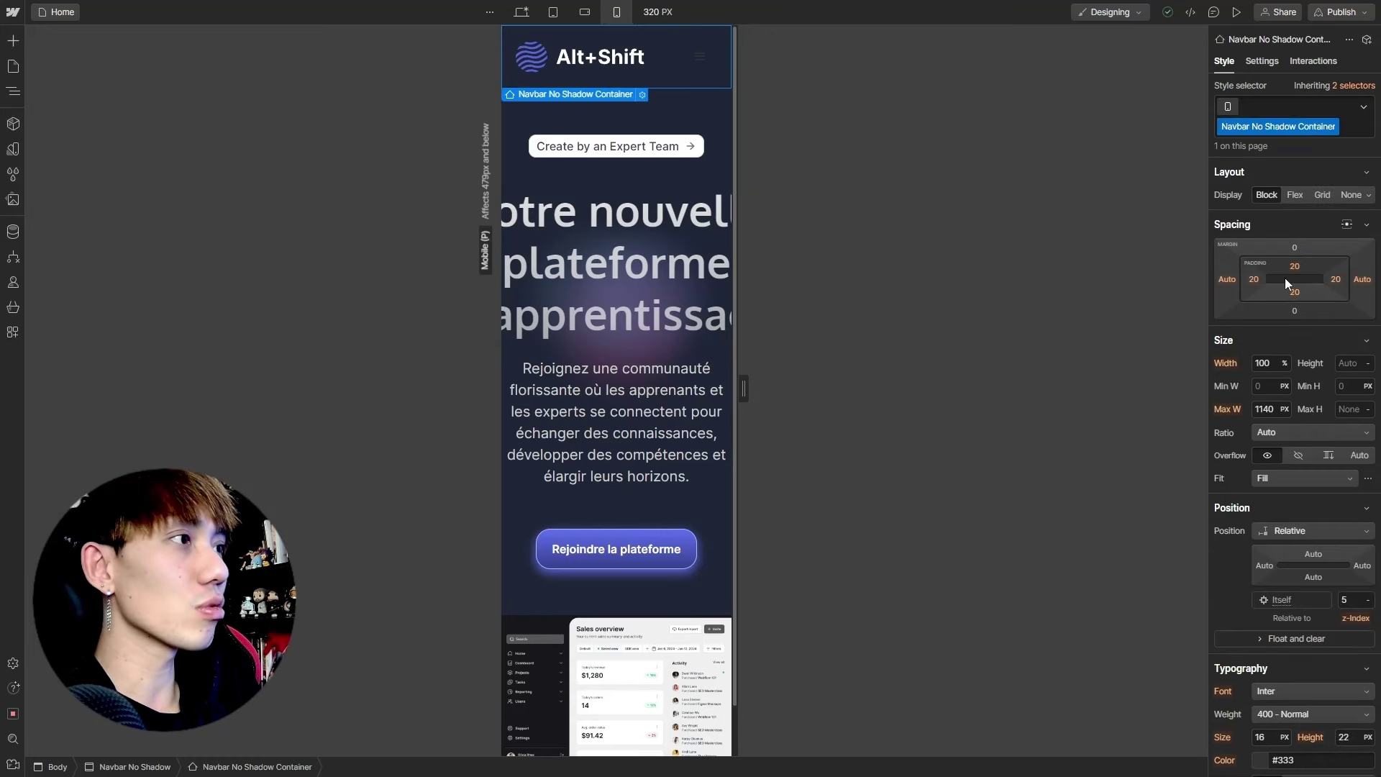
{"action": "key", "text": "shift+1"}
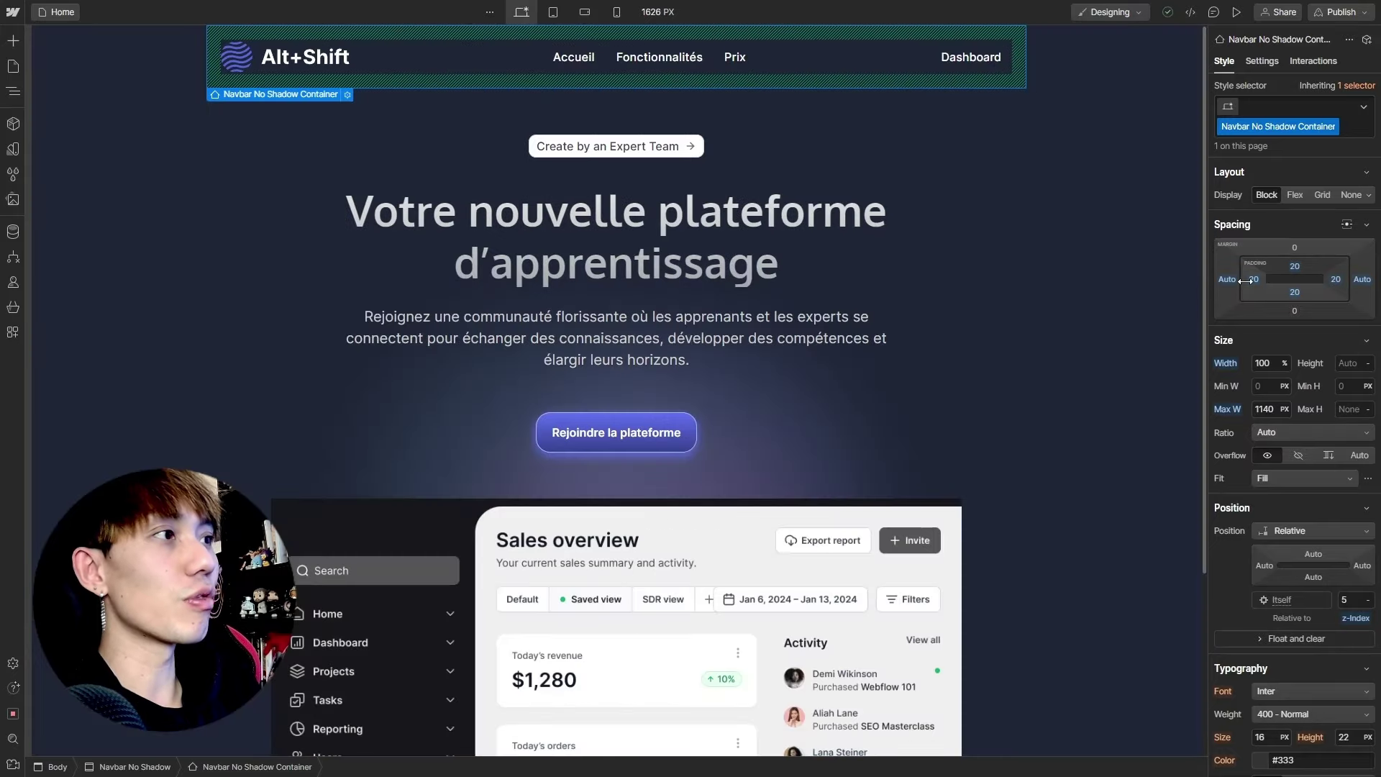
{"action": "left_click", "coordinate": [1253, 280]}
{"action": "type", "text": "0"}
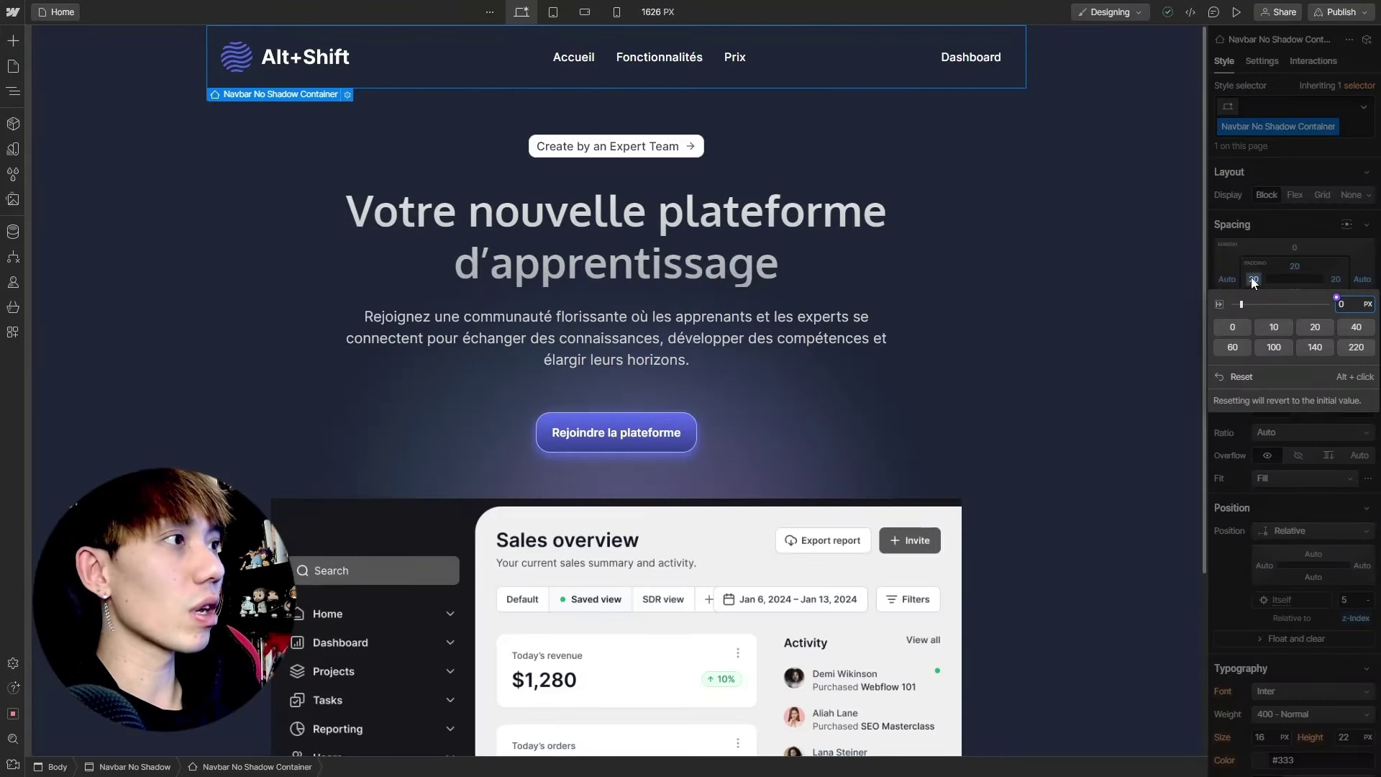
{"action": "key", "text": "Return"}
{"action": "left_click", "coordinate": [1336, 279]}
{"action": "type", "text": "0"}
{"action": "key", "text": "Return"}
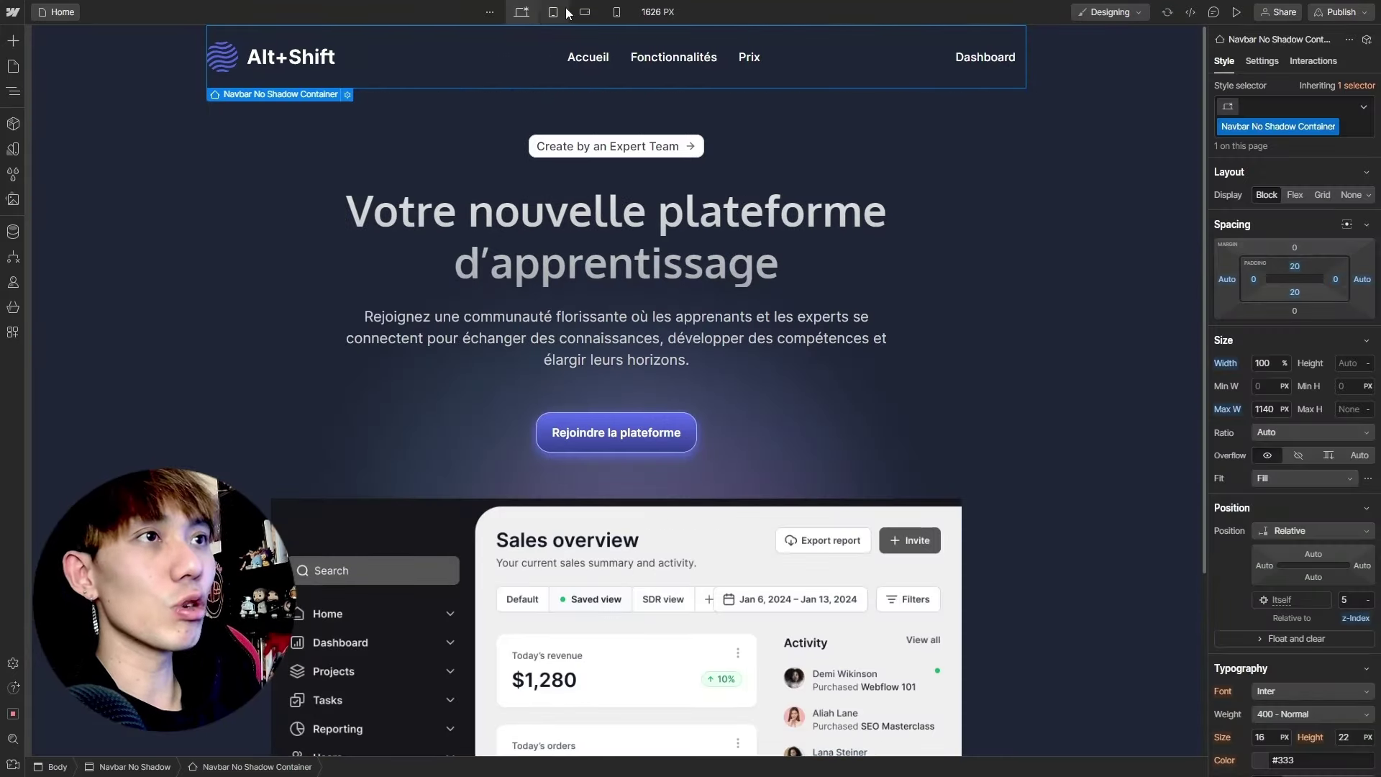
{"action": "left_click", "coordinate": [584, 11]}
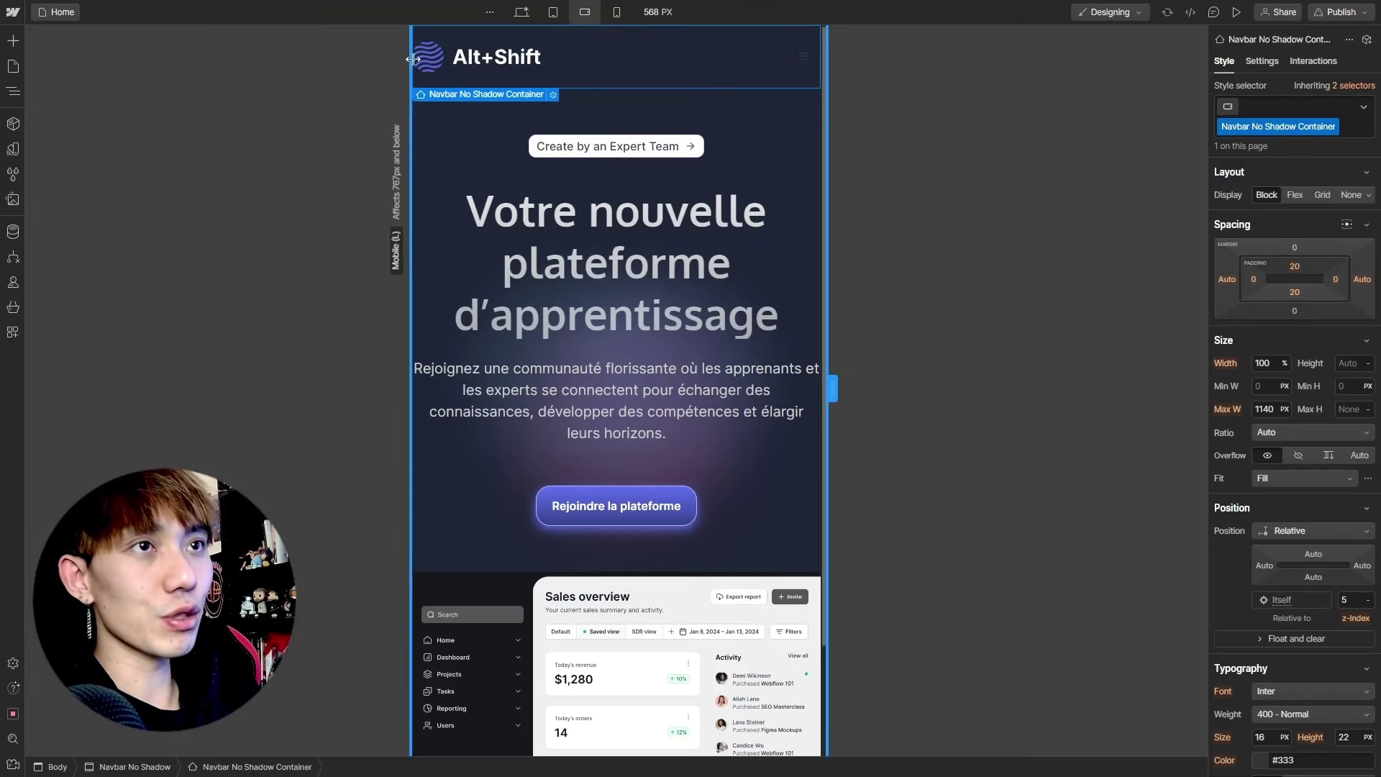
Back on Desktop, add a new empty Div Block placed directly under Body
{"action": "left_click", "coordinate": [521, 12]}
{"action": "left_click", "coordinate": [13, 40]}
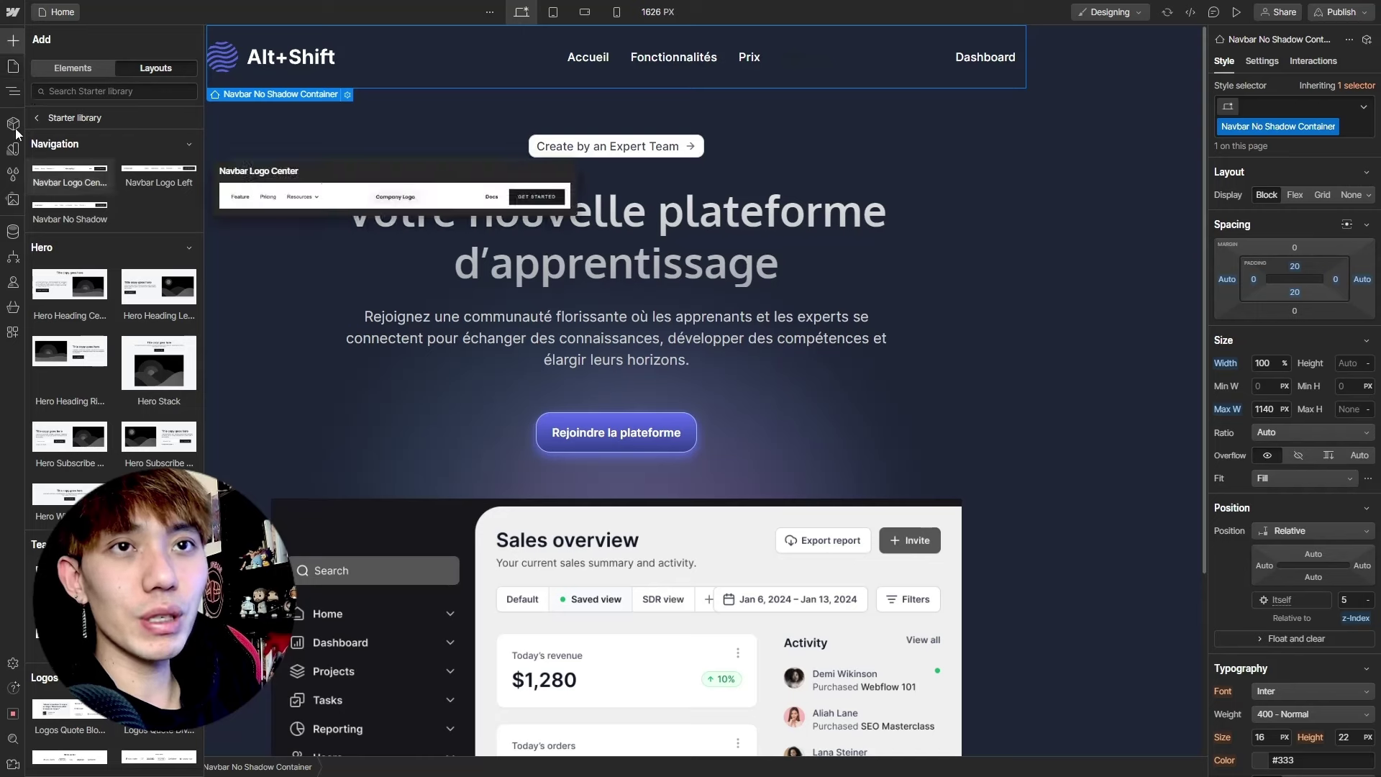
{"action": "left_click", "coordinate": [8, 45]}
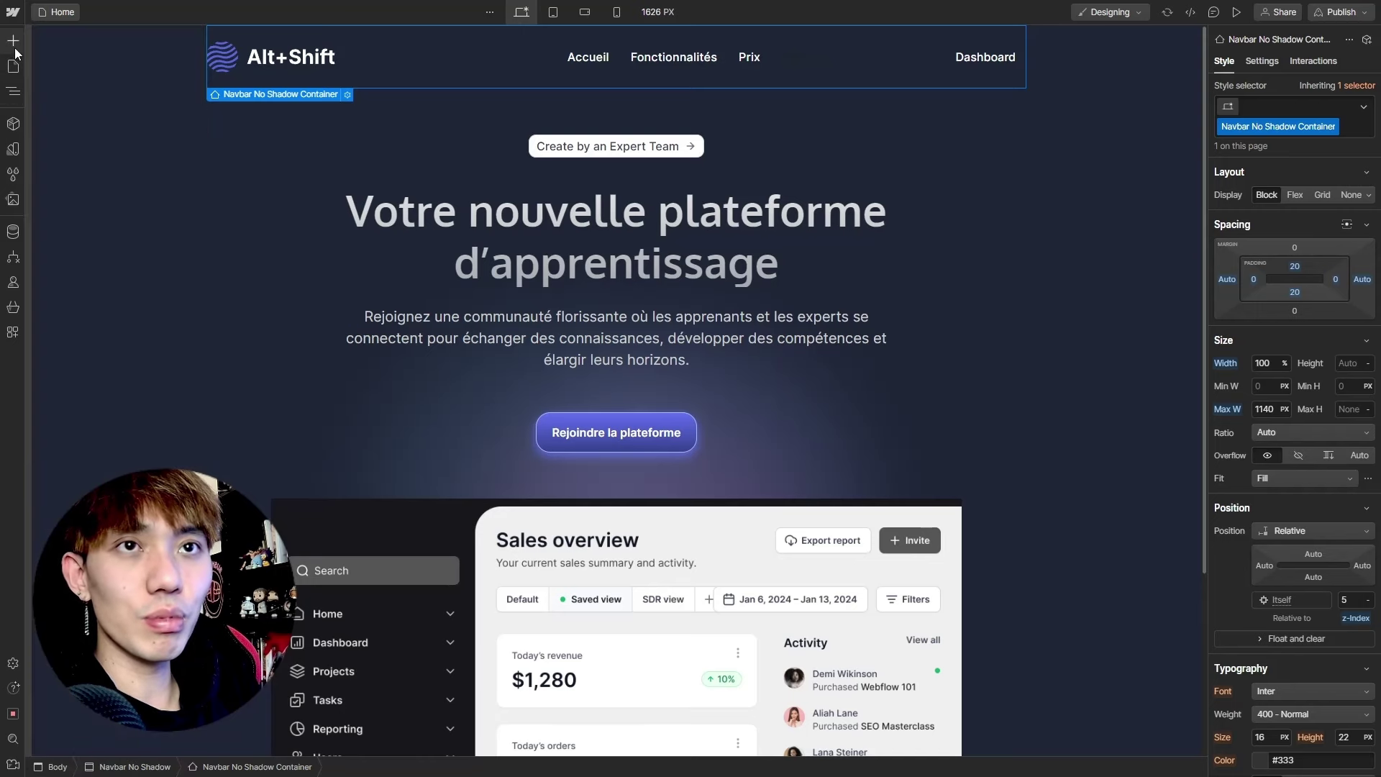
{"action": "left_click", "coordinate": [10, 43]}
{"action": "left_click", "coordinate": [65, 75]}
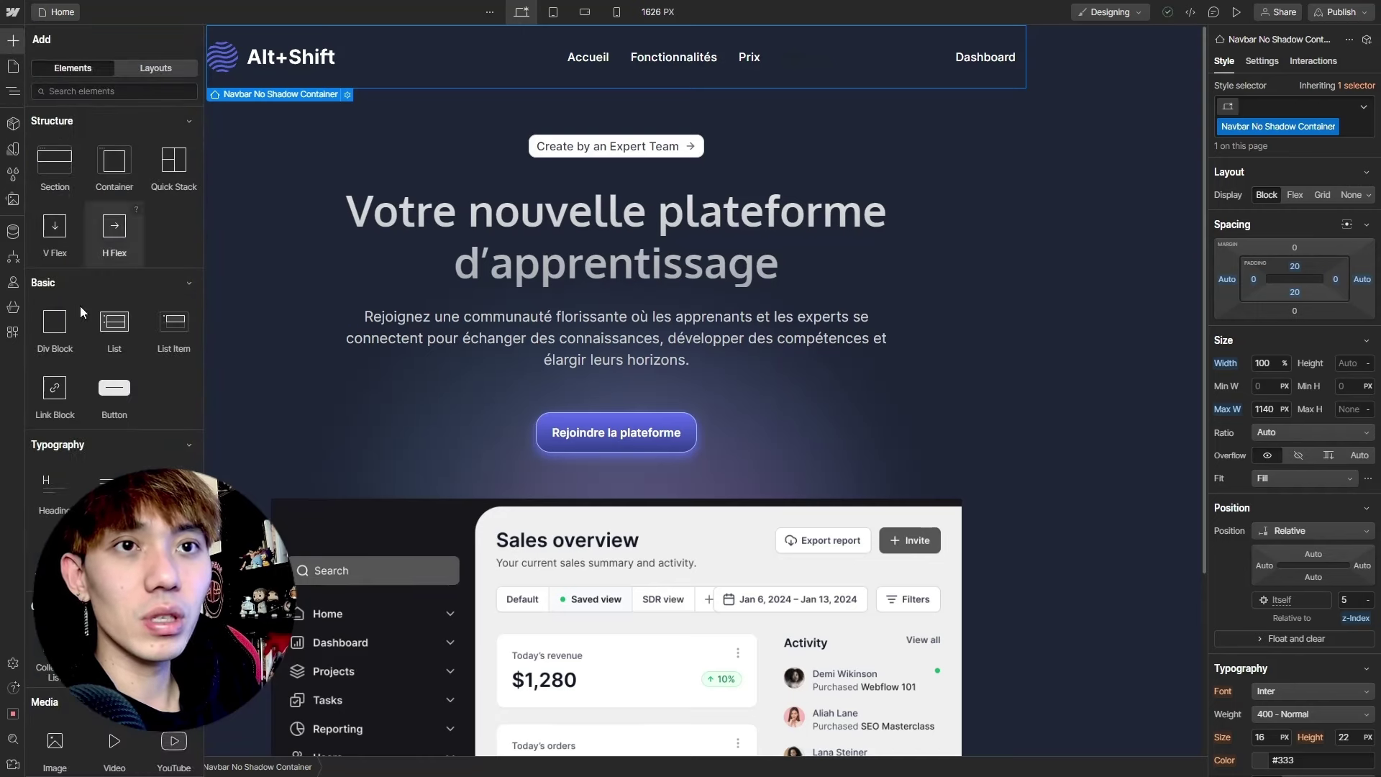
{"action": "mouse_move", "coordinate": [54, 330]}
{"action": "left_mouse_down"}
{"action": "mouse_move", "coordinate": [64, 73]}
{"action": "mouse_move", "coordinate": [63, 111]}
{"action": "left_mouse_up"}
{"action": "left_click", "coordinate": [35, 97]}
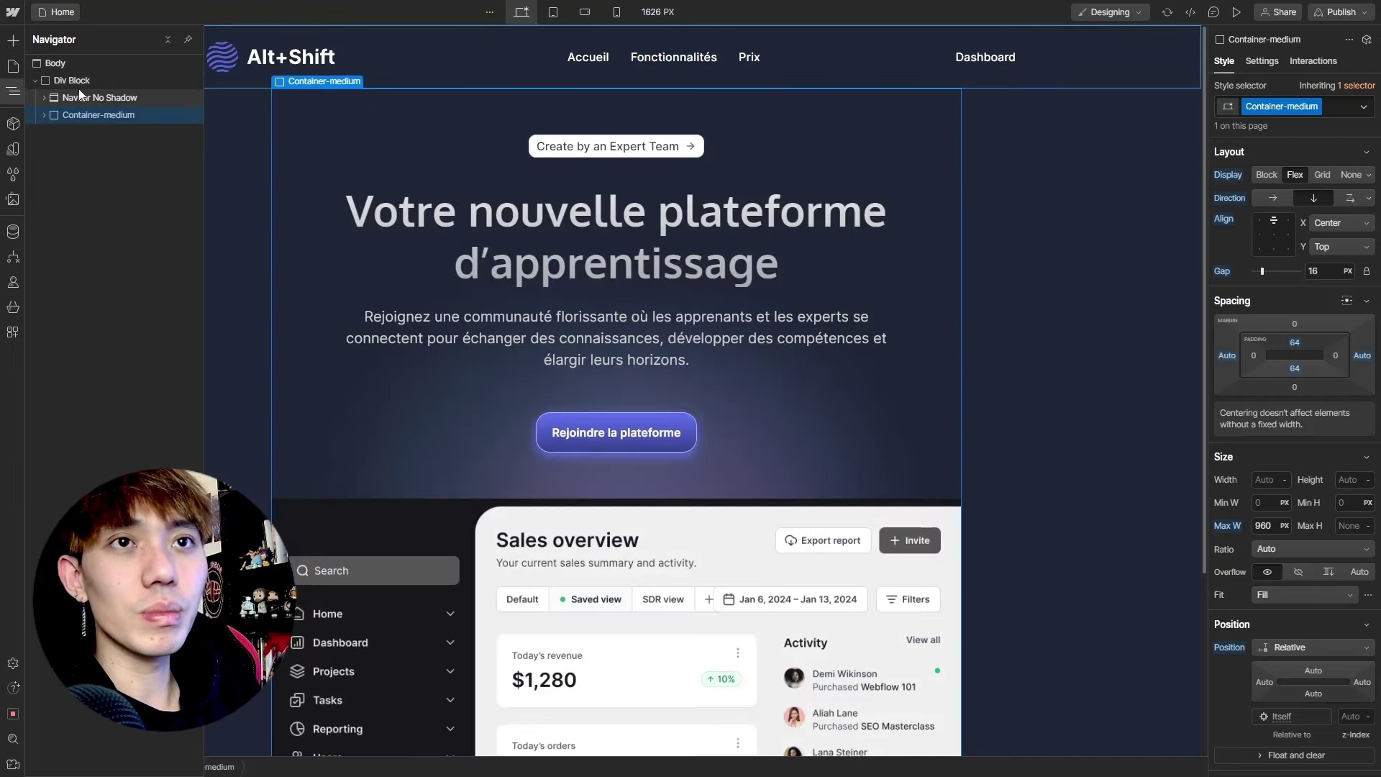
{"action": "left_click", "coordinate": [75, 83]}
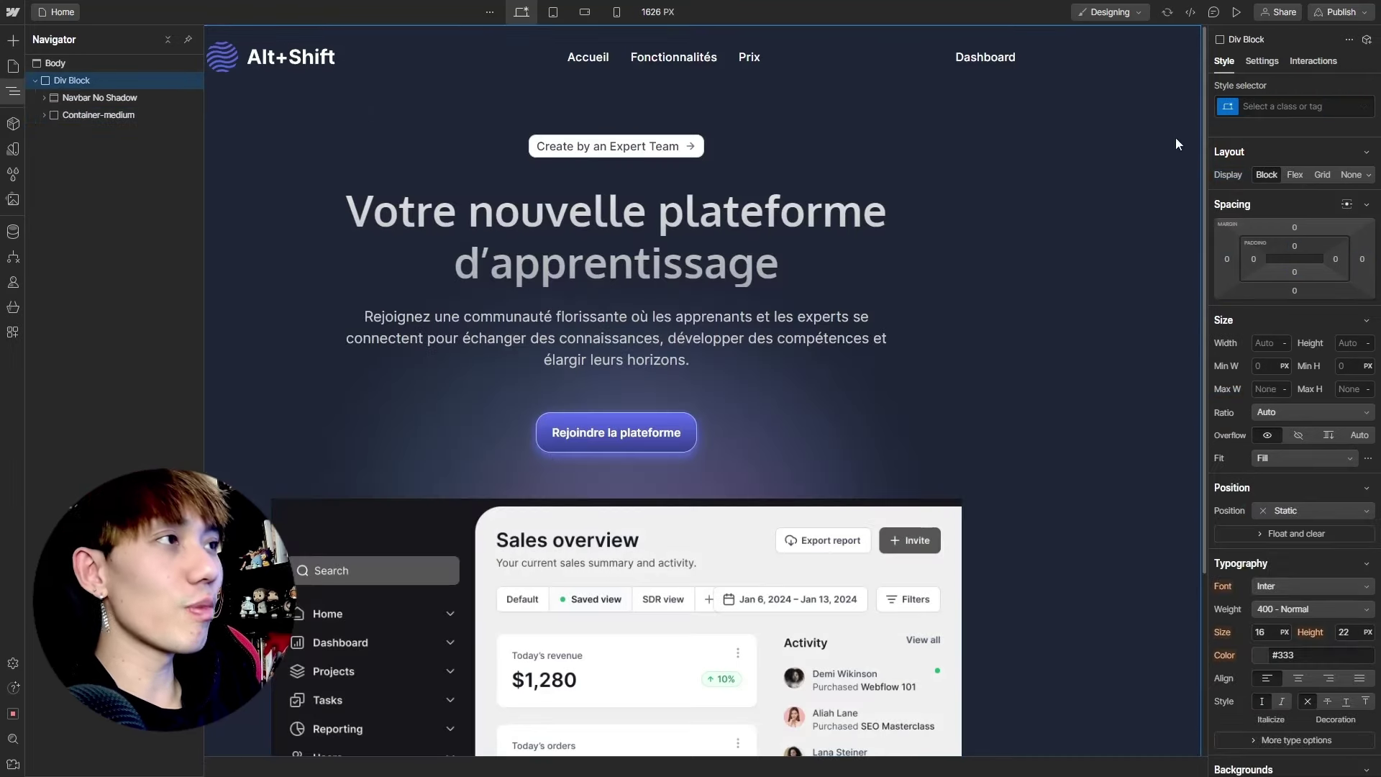
Give the new block the class 'page-padding' with 5% left and right spacing
{"action": "left_click", "coordinate": [1285, 108]}
{"action": "type", "text": "page-padding"}
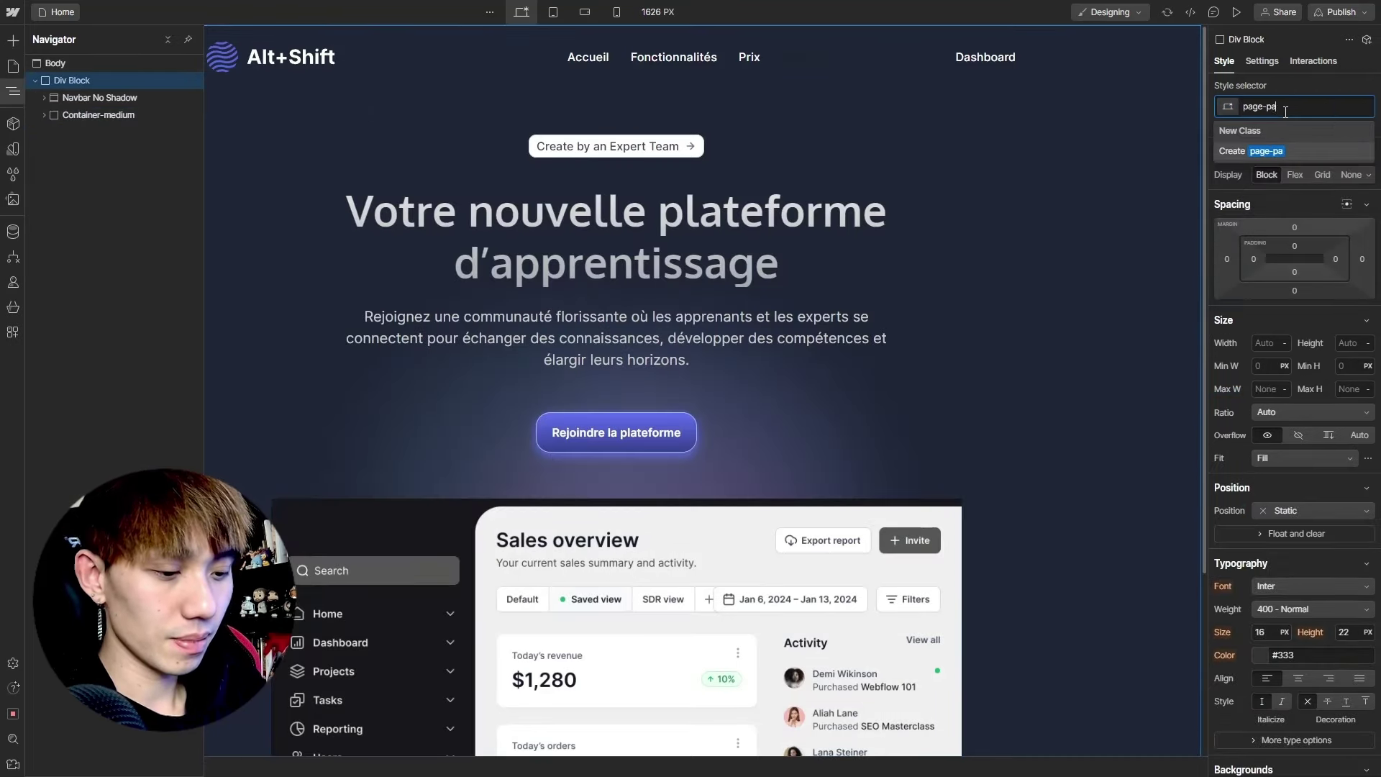
{"action": "key", "text": "Return"}
{"action": "left_click", "coordinate": [1227, 261]}
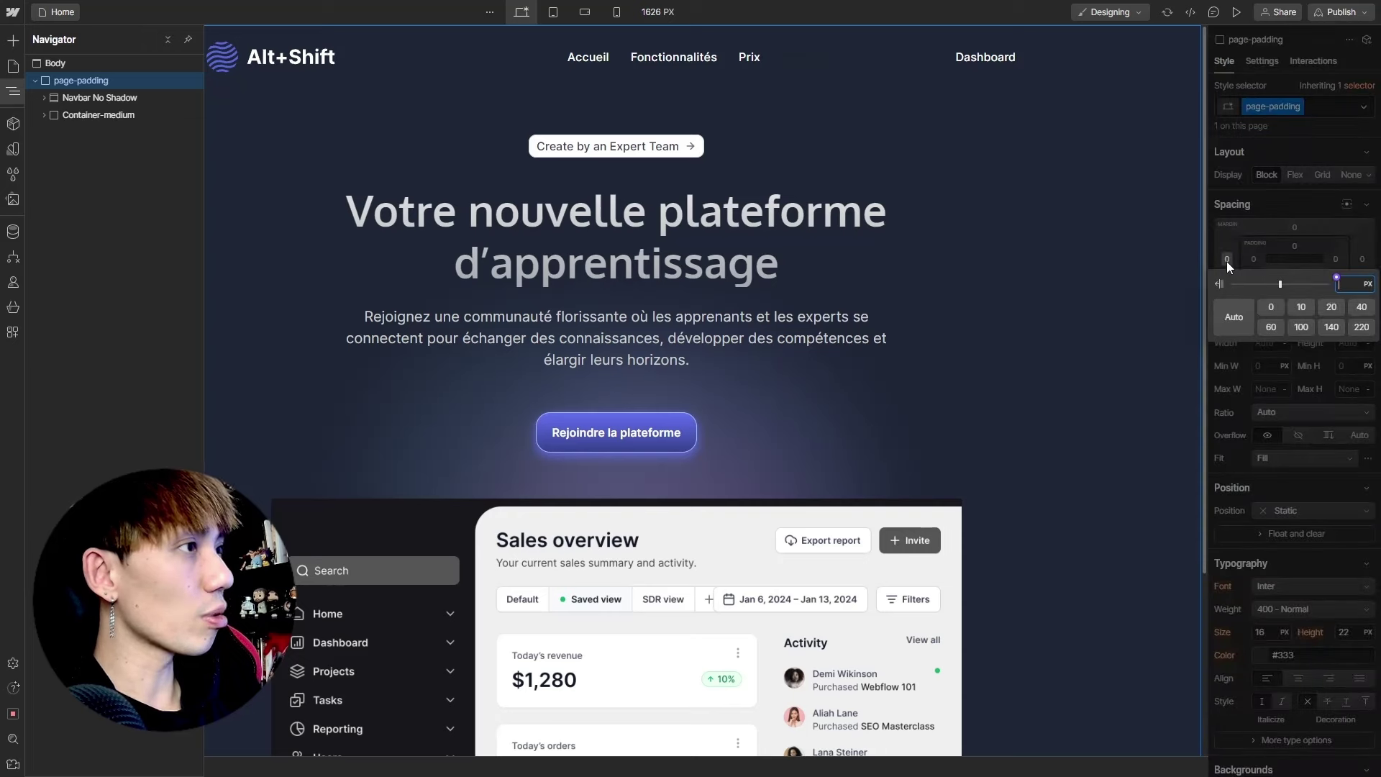
{"action": "type", "text": "5"}
{"action": "key", "text": "Escape"}
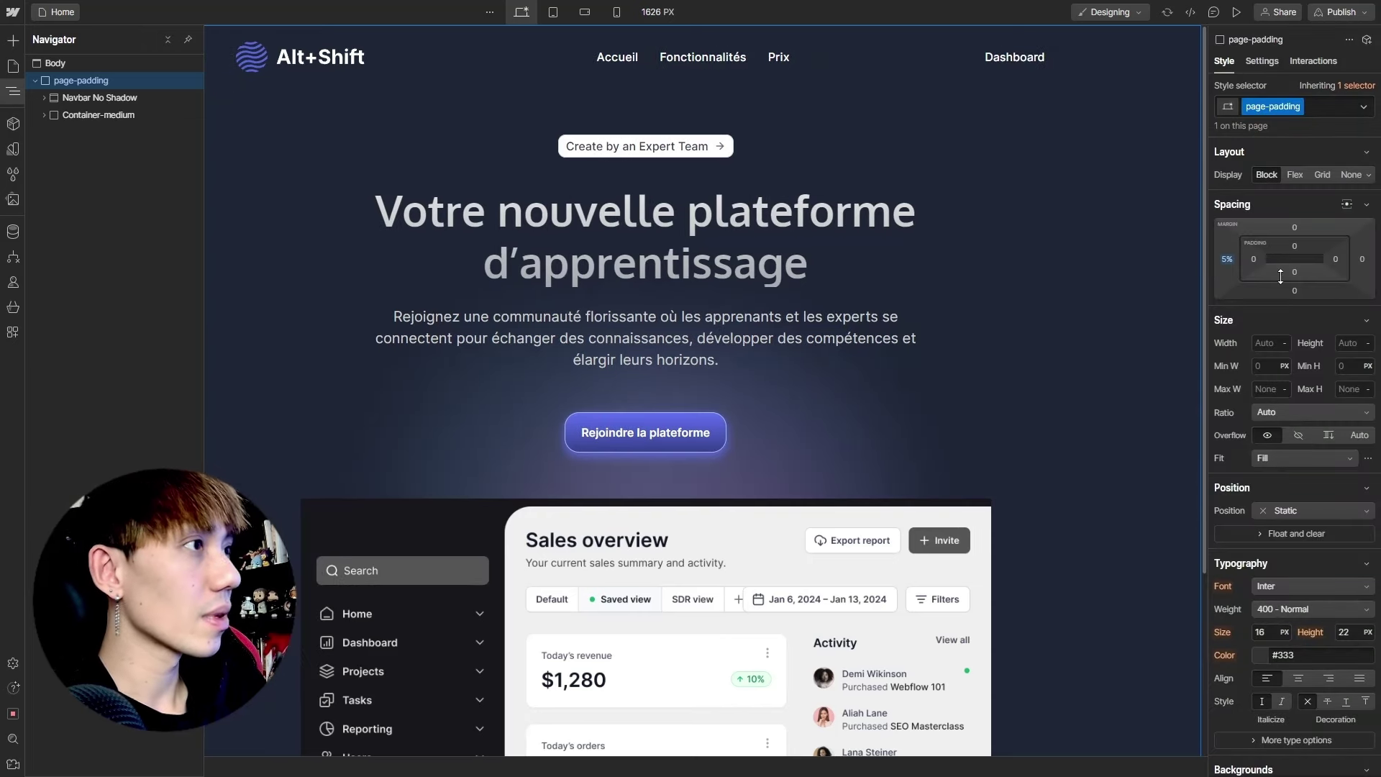
{"action": "left_click", "coordinate": [1361, 259]}
{"action": "type", "text": "5"}
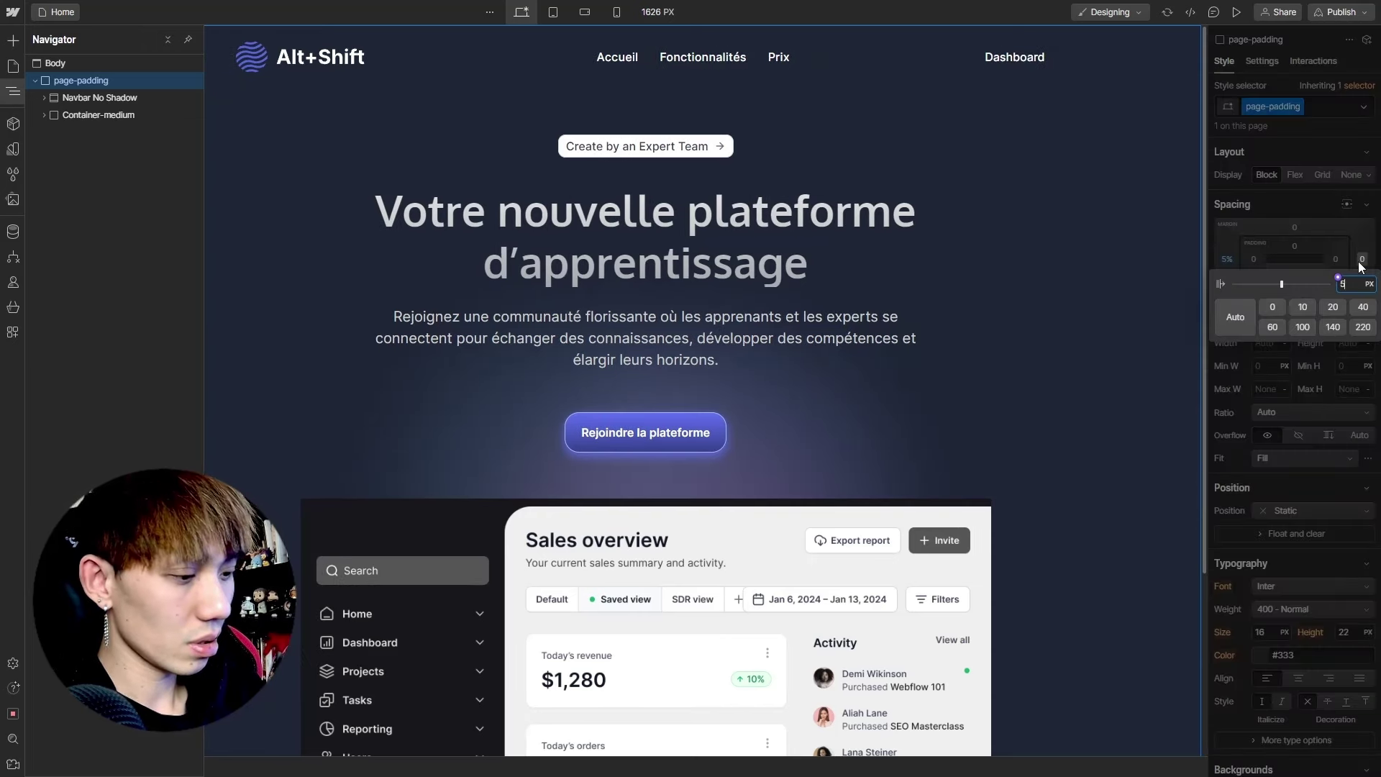
{"action": "type", "text": "%"}
{"action": "key", "text": "Return"}
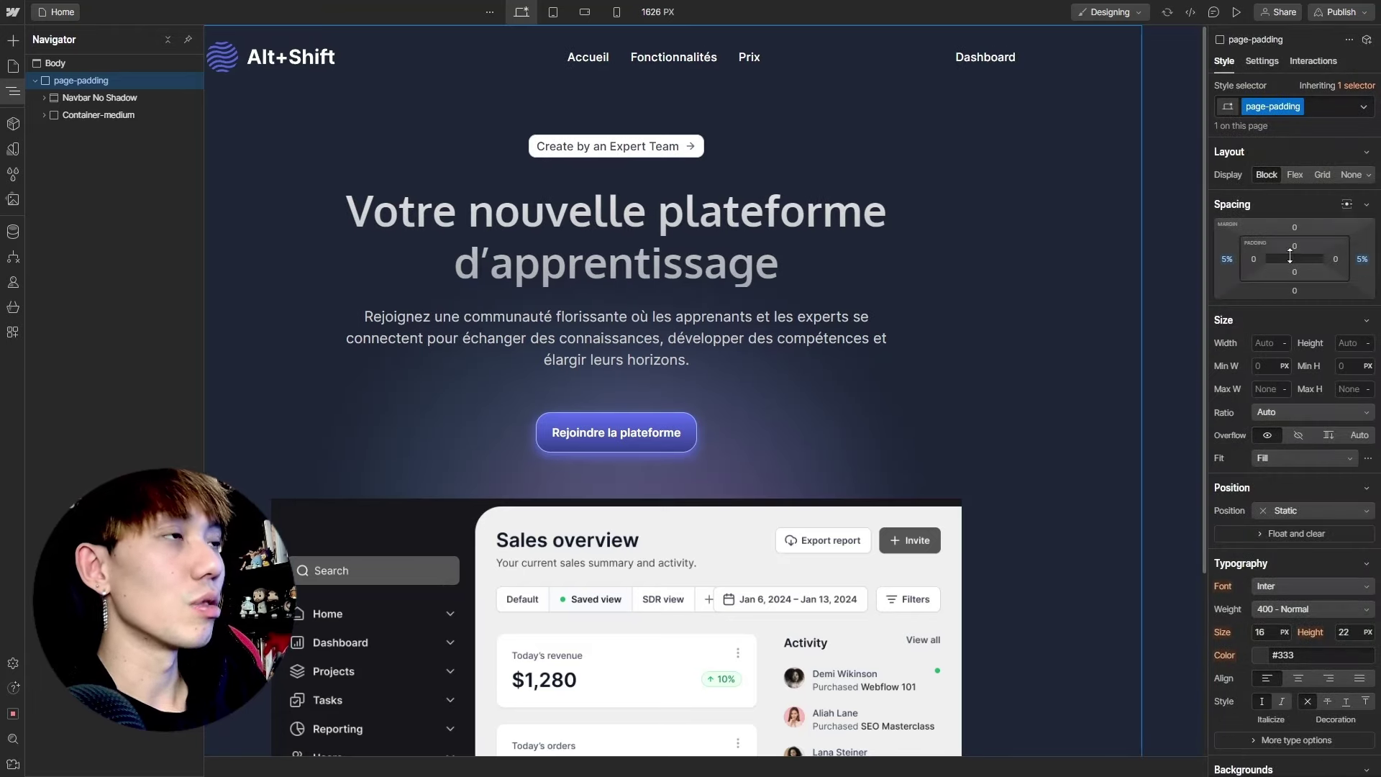
{"action": "left_click", "coordinate": [273, 183]}
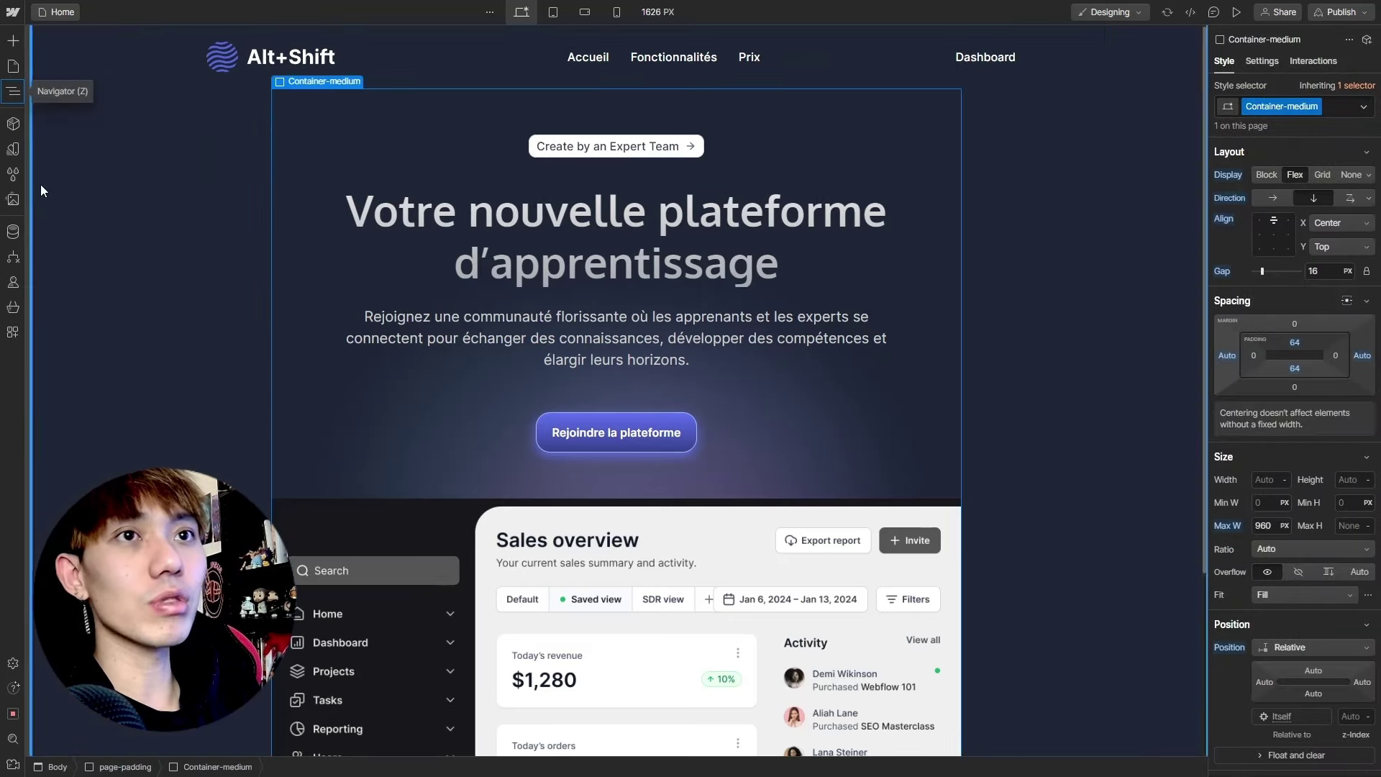
{"action": "left_click", "coordinate": [76, 201]}
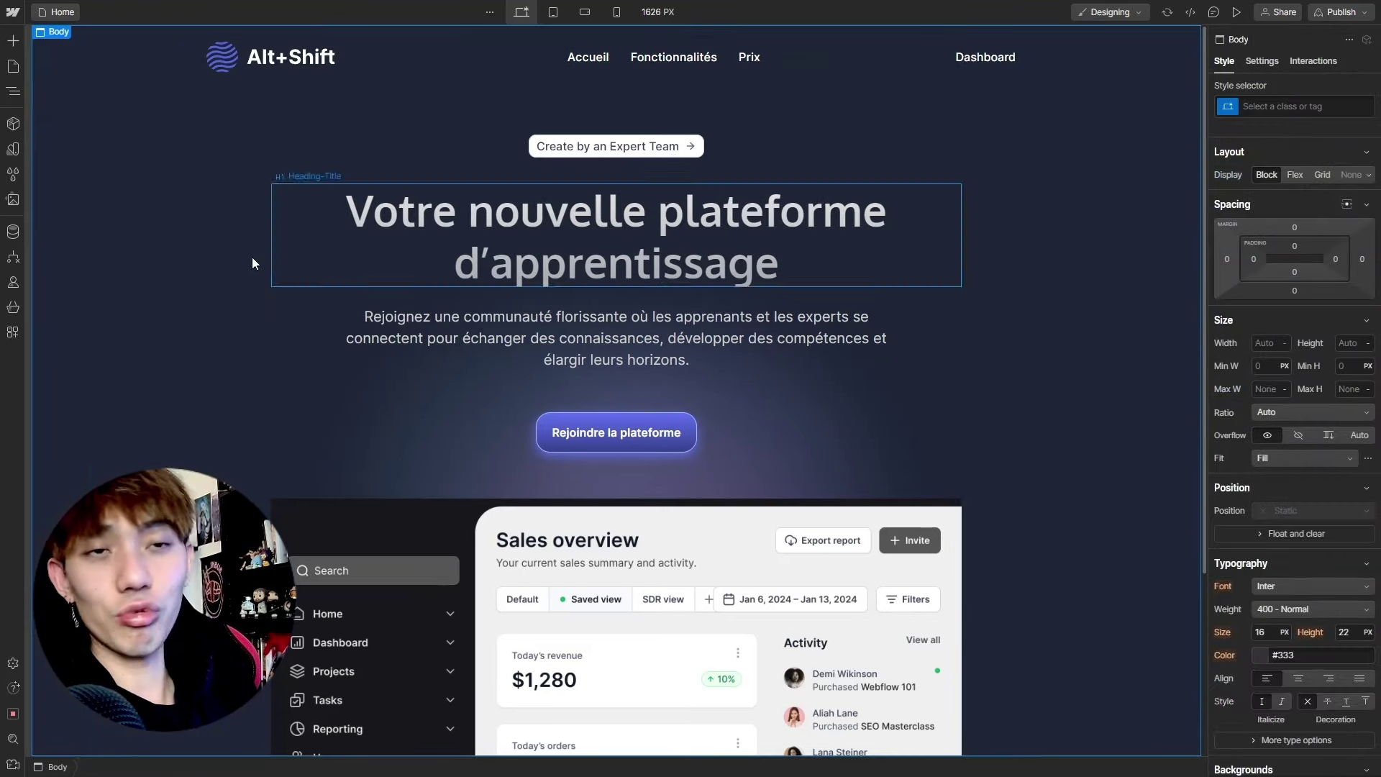
Select page-padding and compare mobile portrait, tablet and desktop, ending on the 568 px mobile landscape view
{"action": "left_click", "coordinate": [1023, 254]}
{"action": "left_click", "coordinate": [579, 13]}
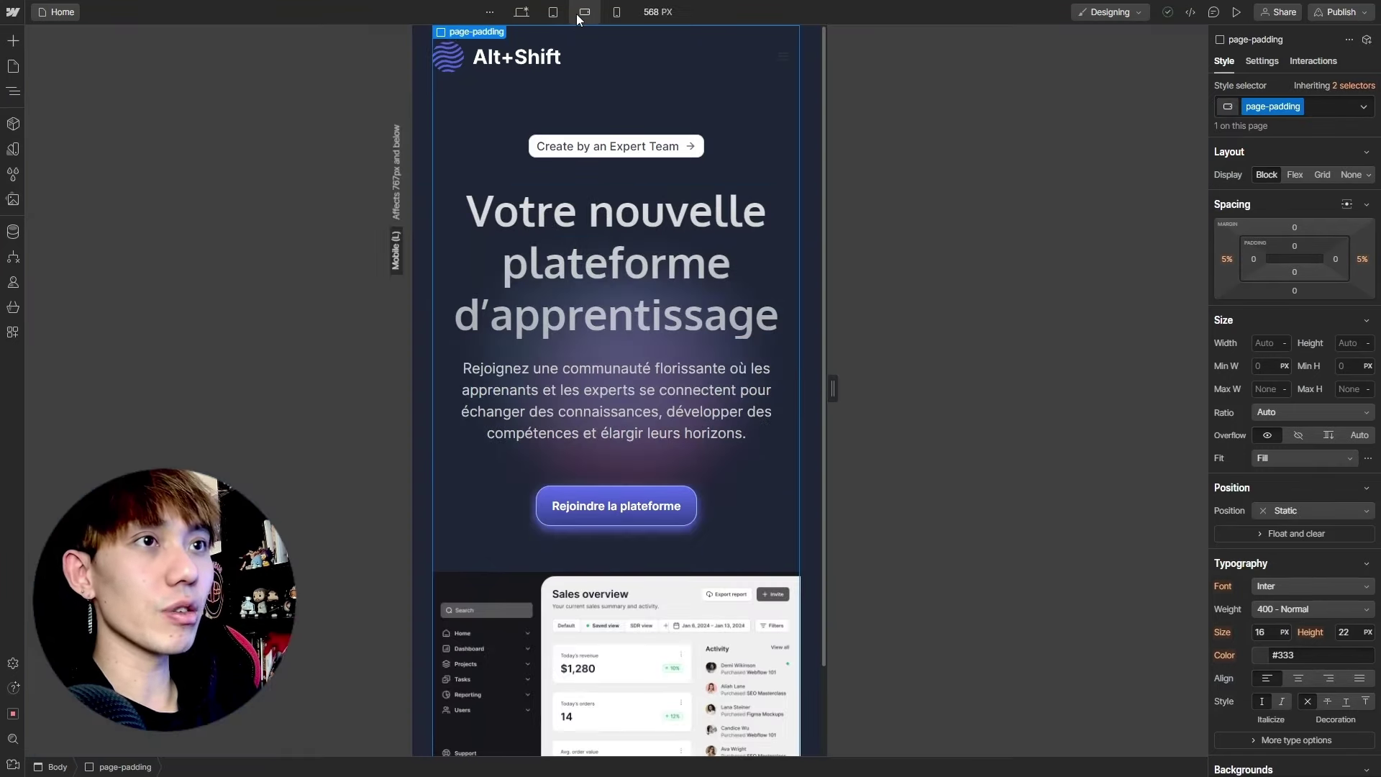
{"action": "key", "text": "shift+4"}
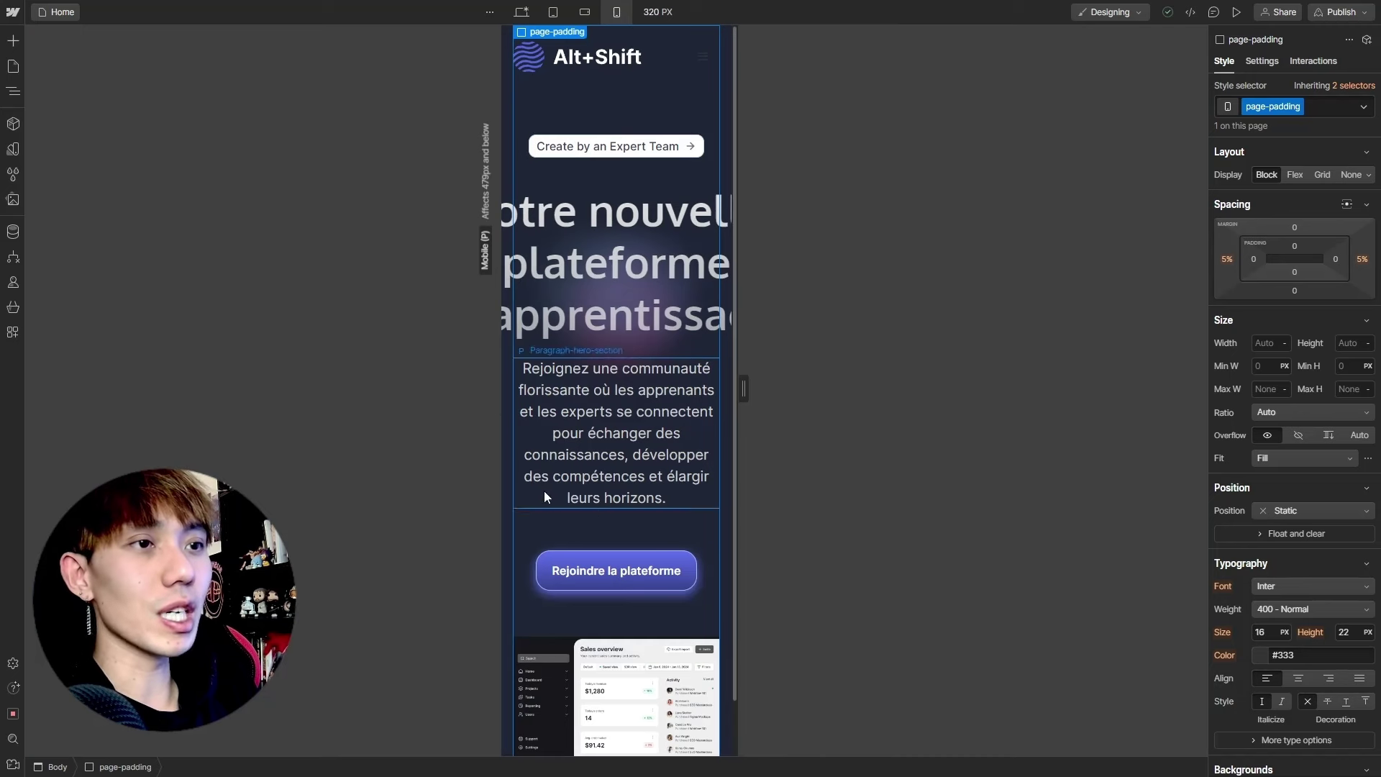
{"action": "left_click", "coordinate": [731, 560]}
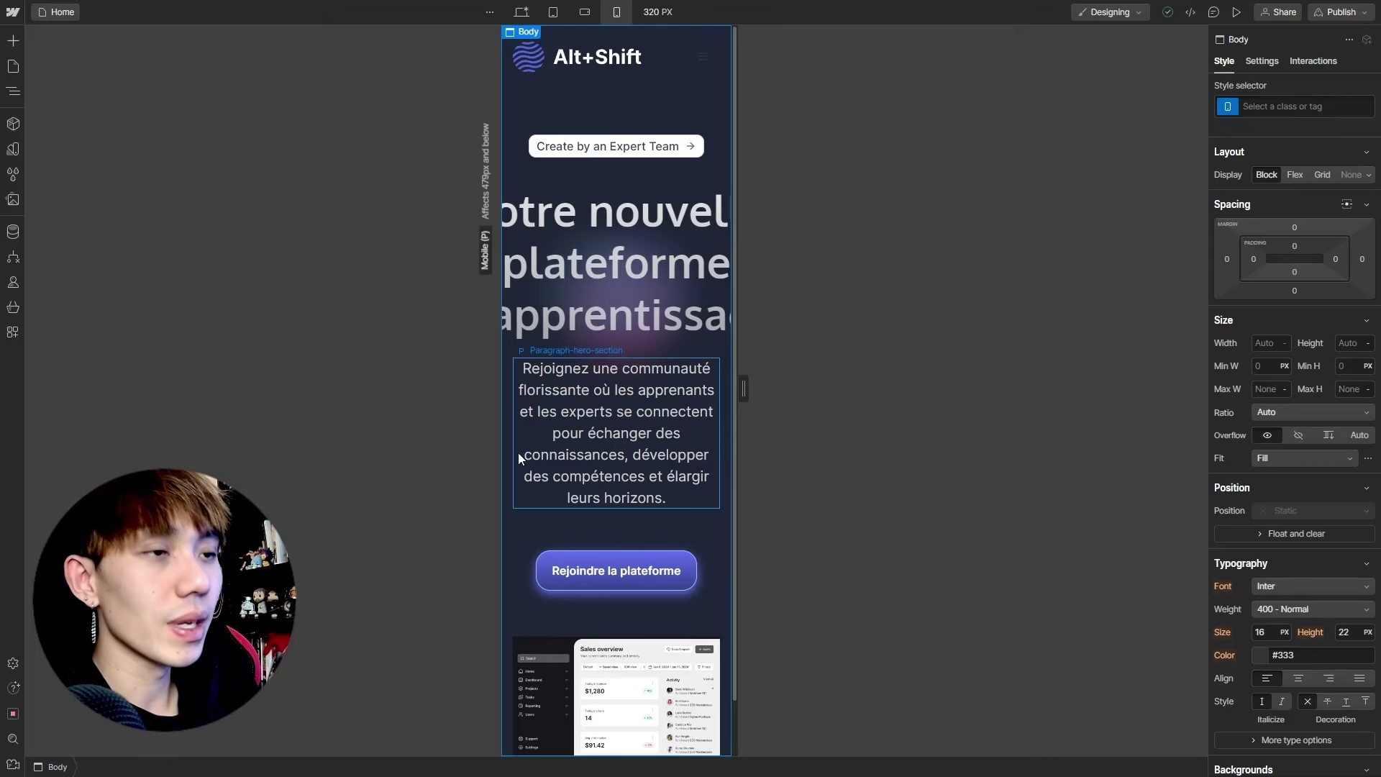
{"action": "left_click", "coordinate": [586, 14]}
{"action": "left_click", "coordinate": [553, 13]}
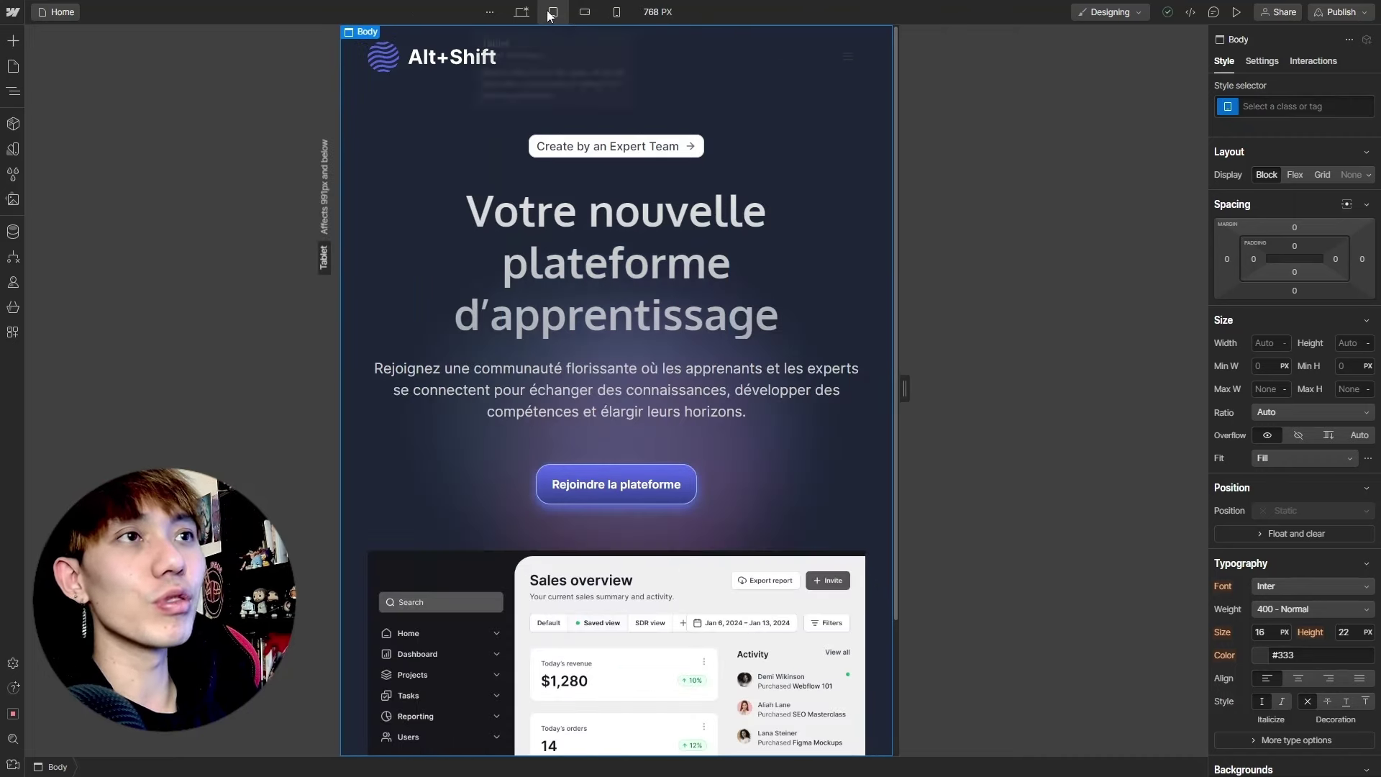
{"action": "left_click", "coordinate": [519, 12]}
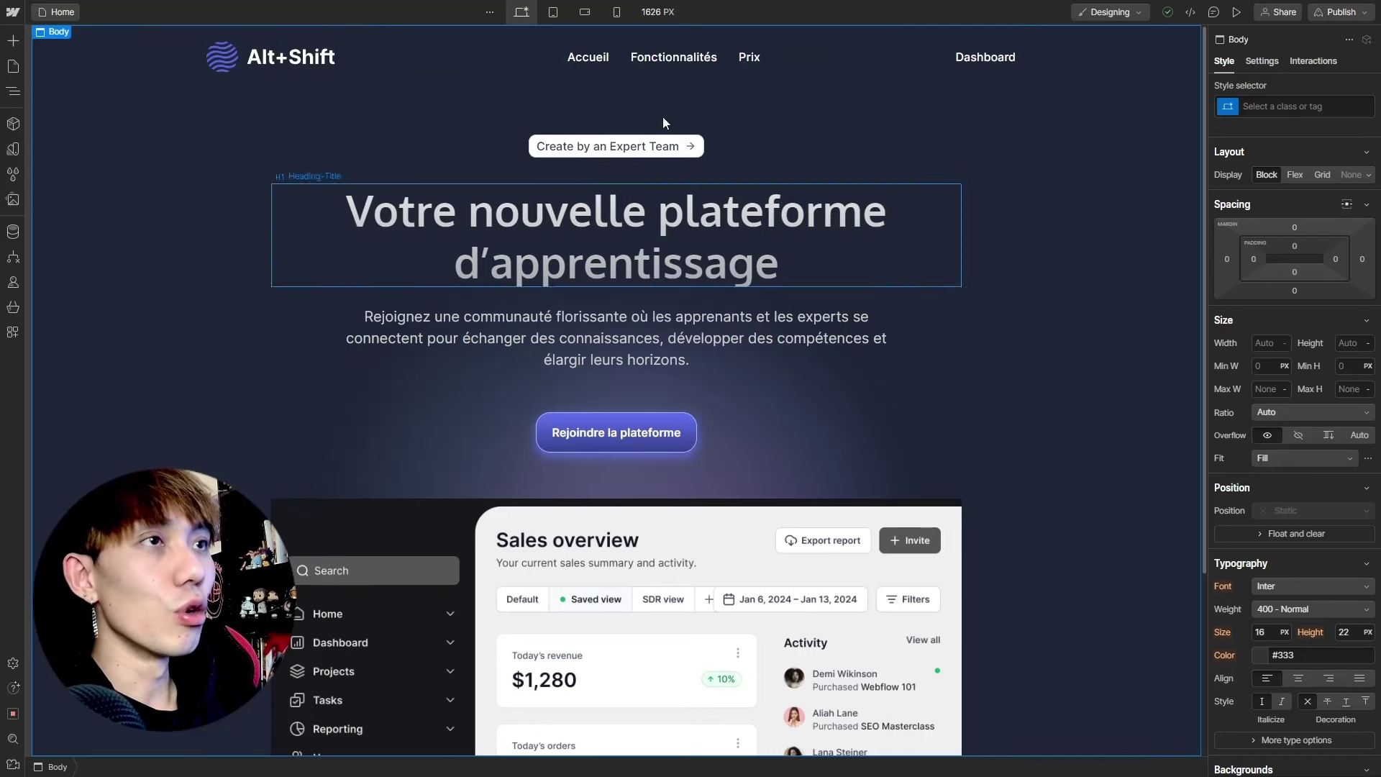
{"action": "left_click", "coordinate": [585, 12]}
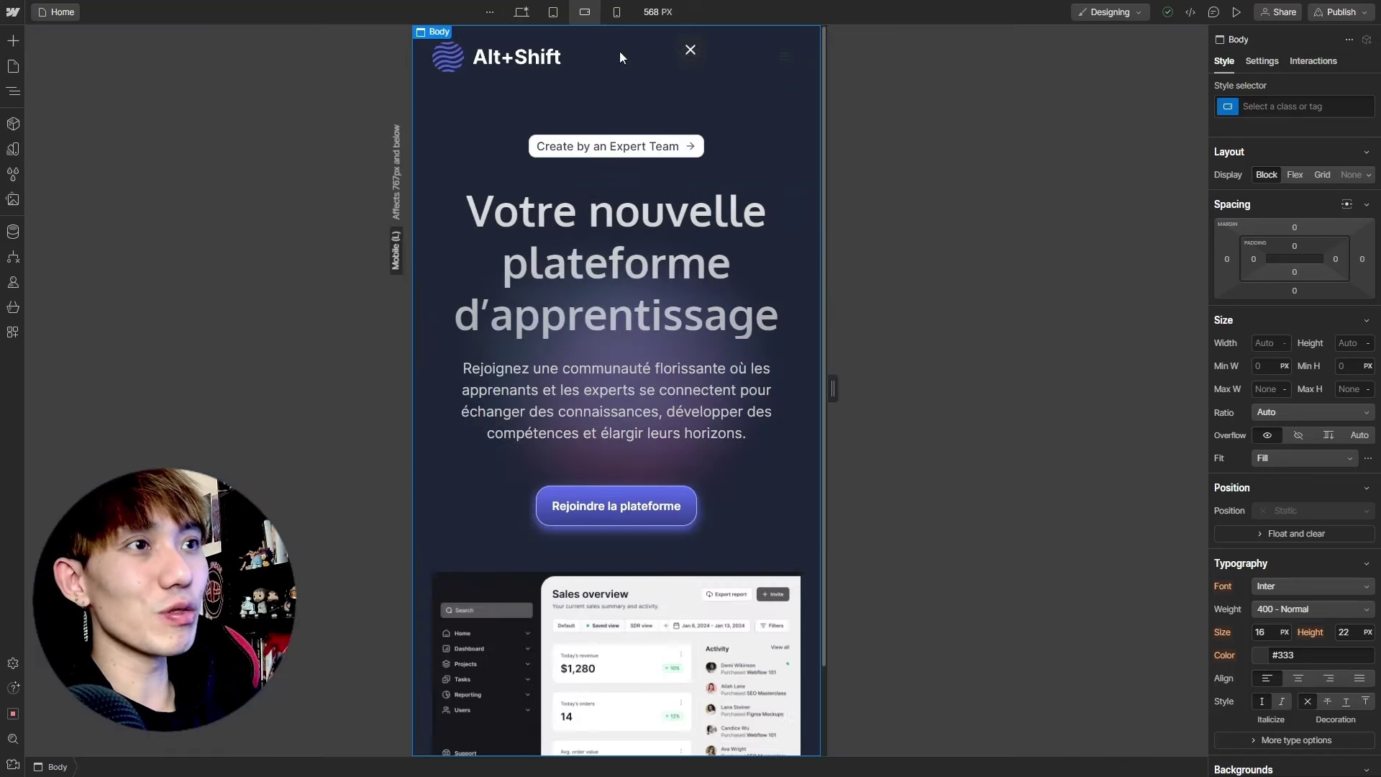
{"action": "left_click", "coordinate": [616, 12]}
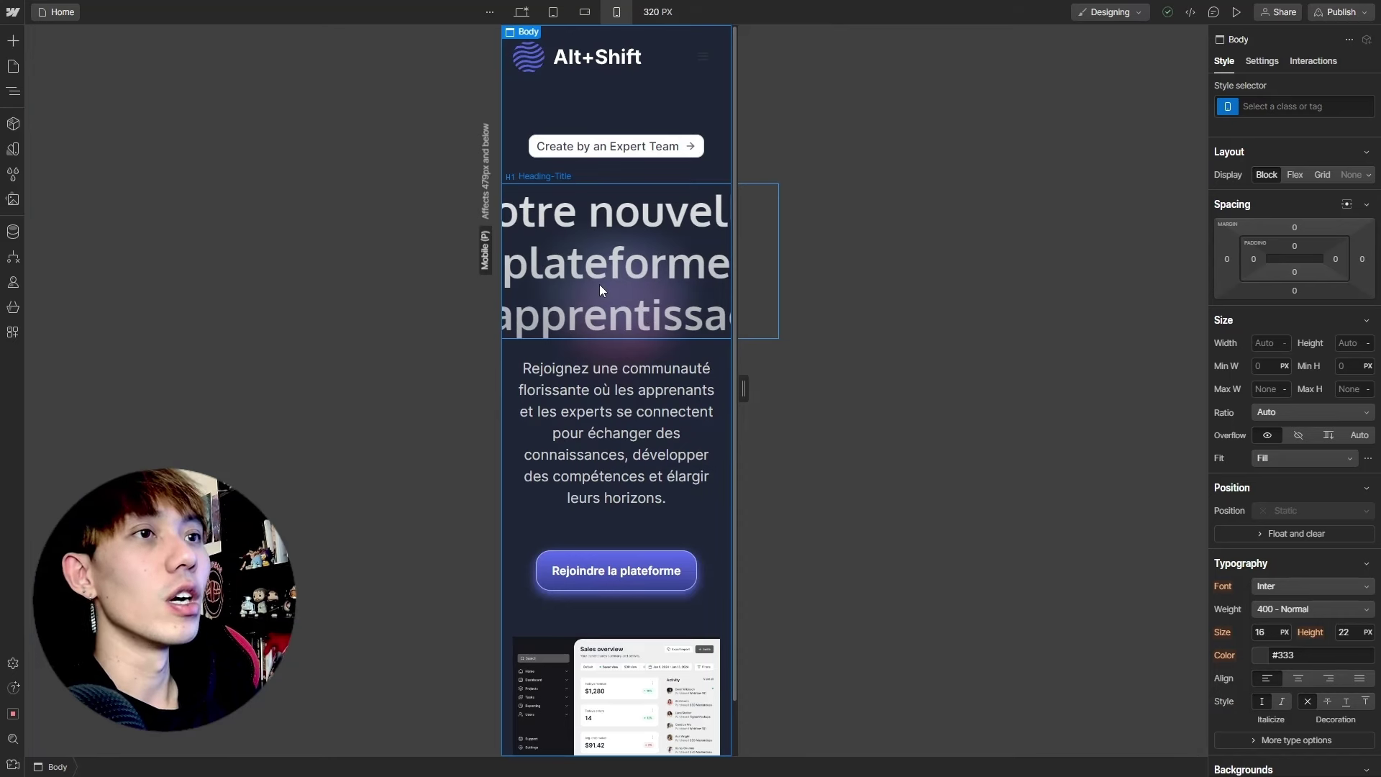
{"action": "left_click", "coordinate": [588, 15]}
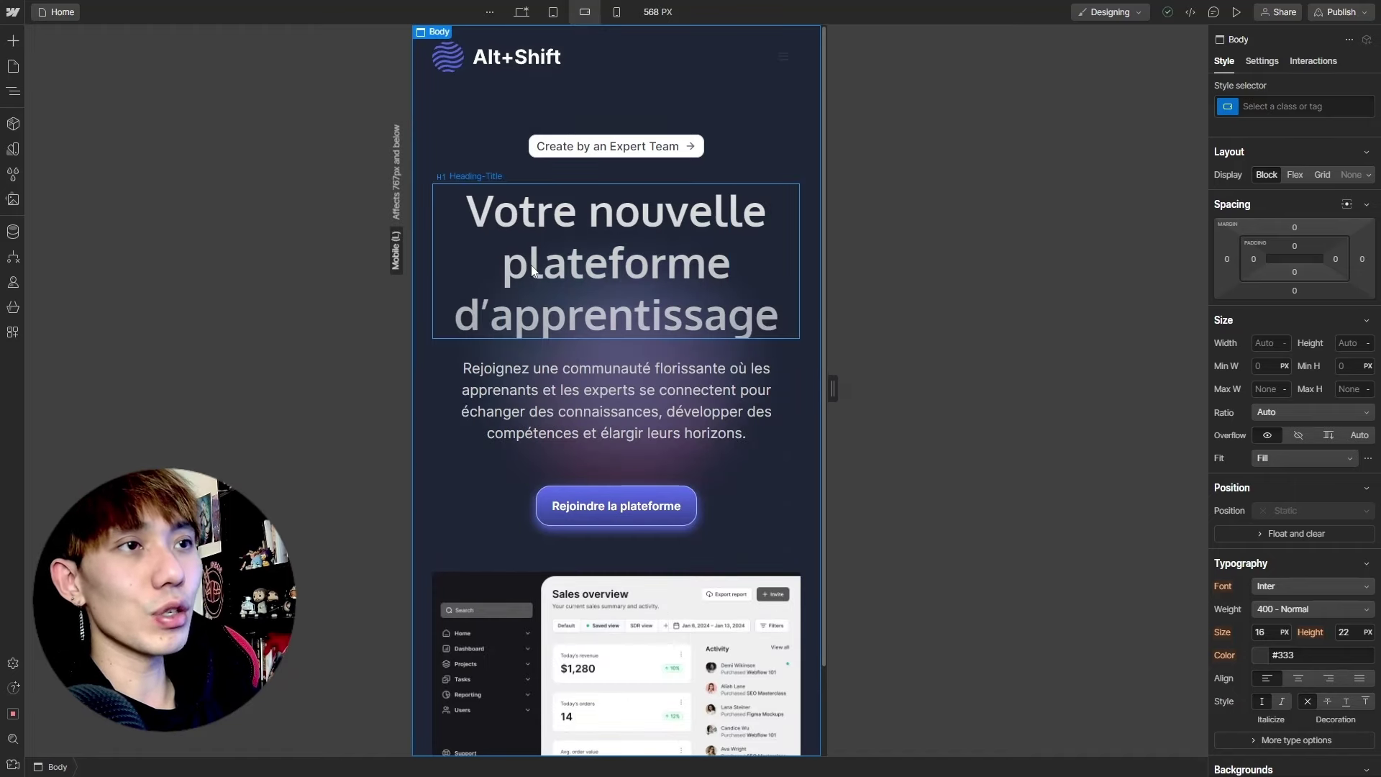
At mobile landscape, set the hero heading to 38 px size with 44 px line height
{"action": "left_click", "coordinate": [769, 277]}
{"action": "scroll", "coordinate": [1308, 553], "scroll_direction": "down", "scroll_amount": 2}
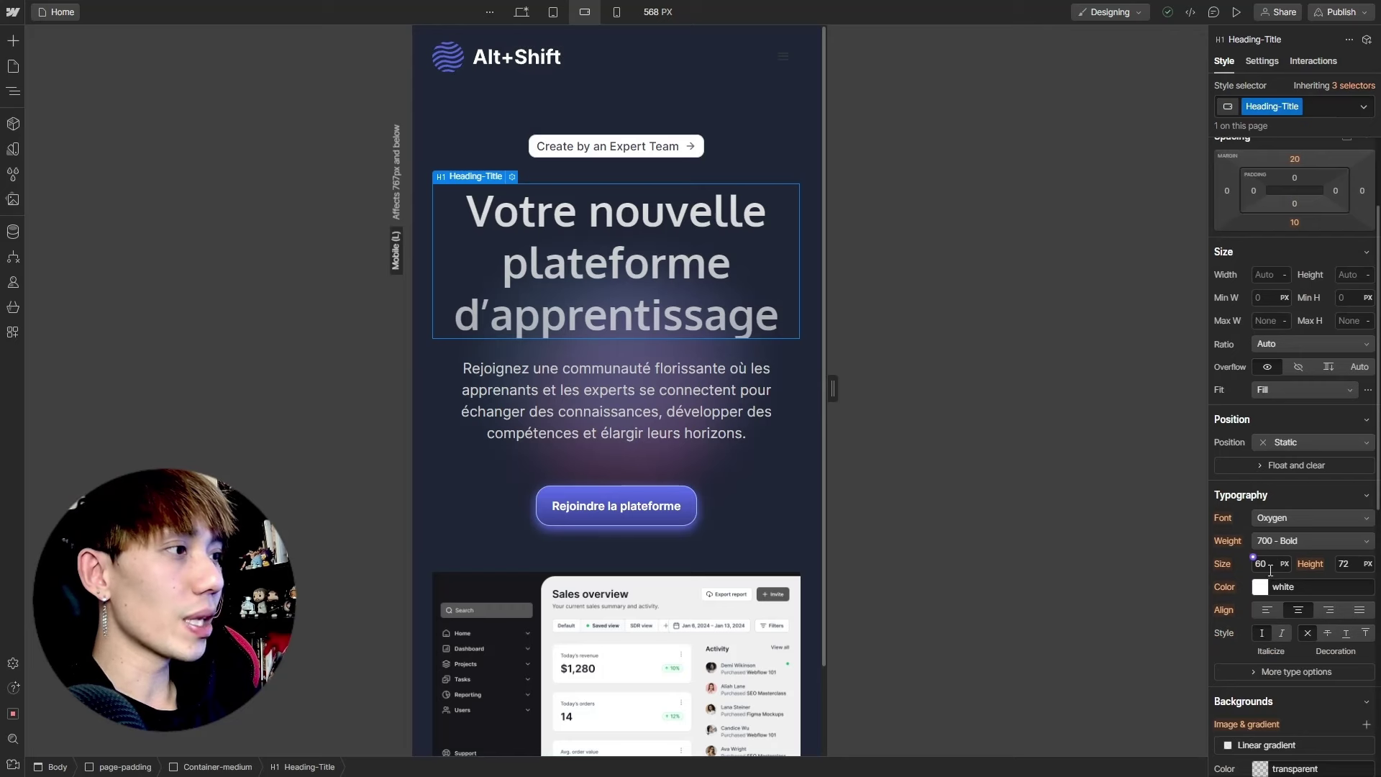
{"action": "type", "text": "40"}
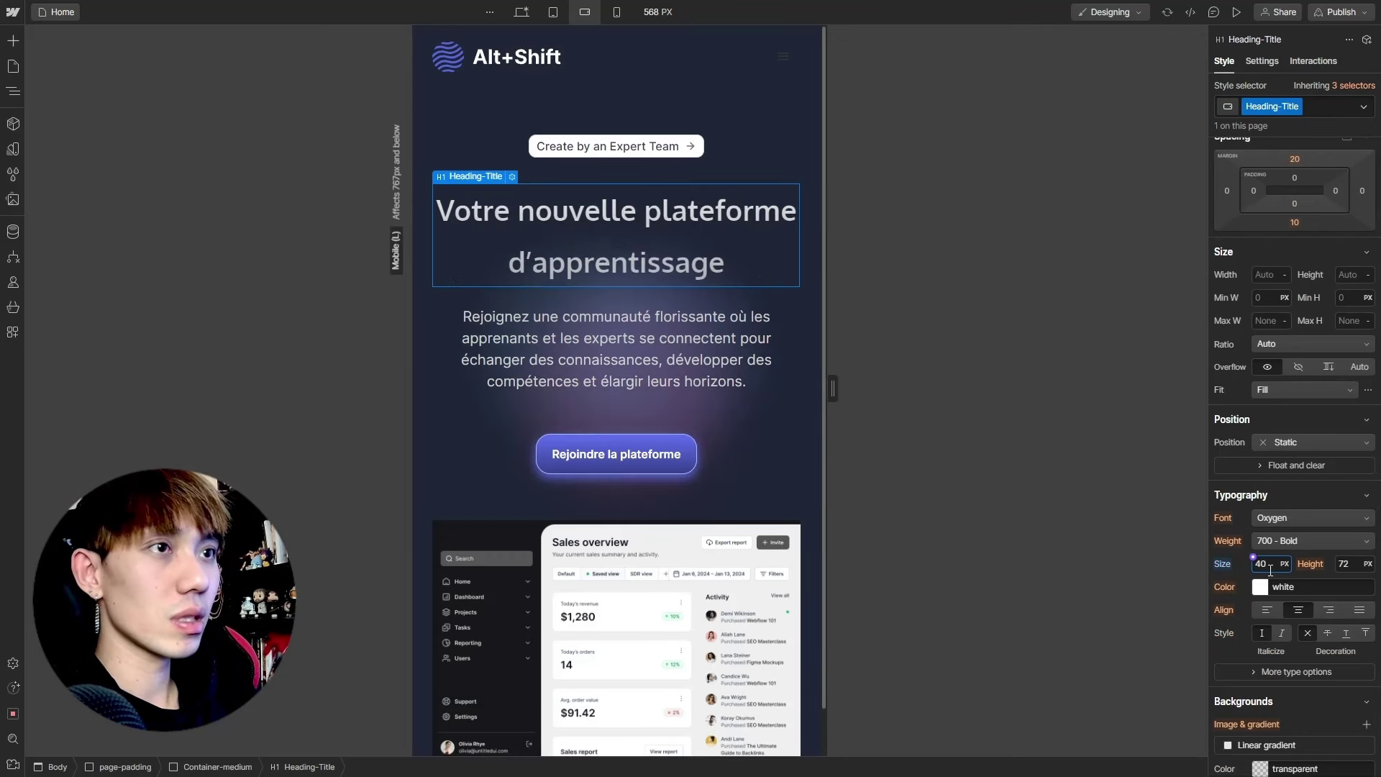
{"action": "left_click", "coordinate": [617, 13]}
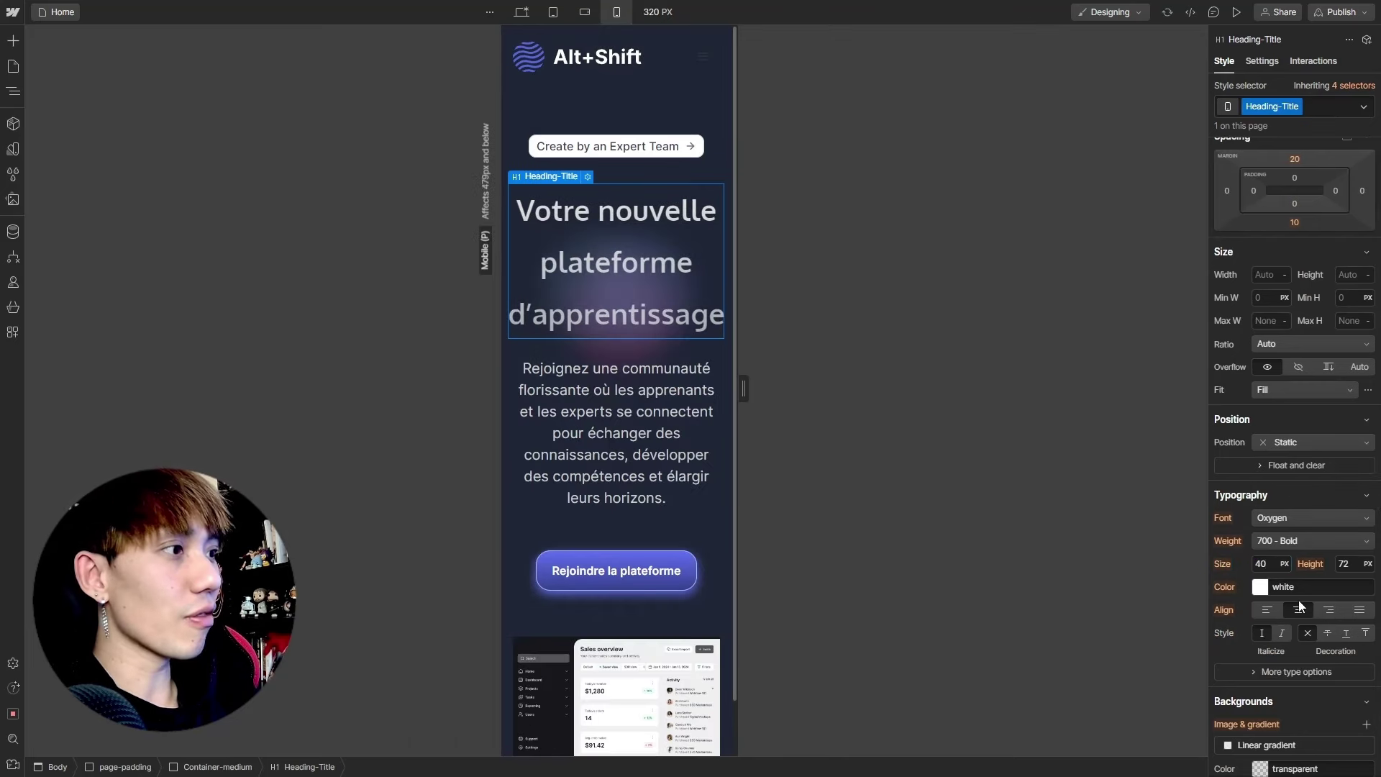
{"action": "left_click", "coordinate": [526, 14]}
{"action": "left_click", "coordinate": [584, 12]}
{"action": "type", "text": "38"}
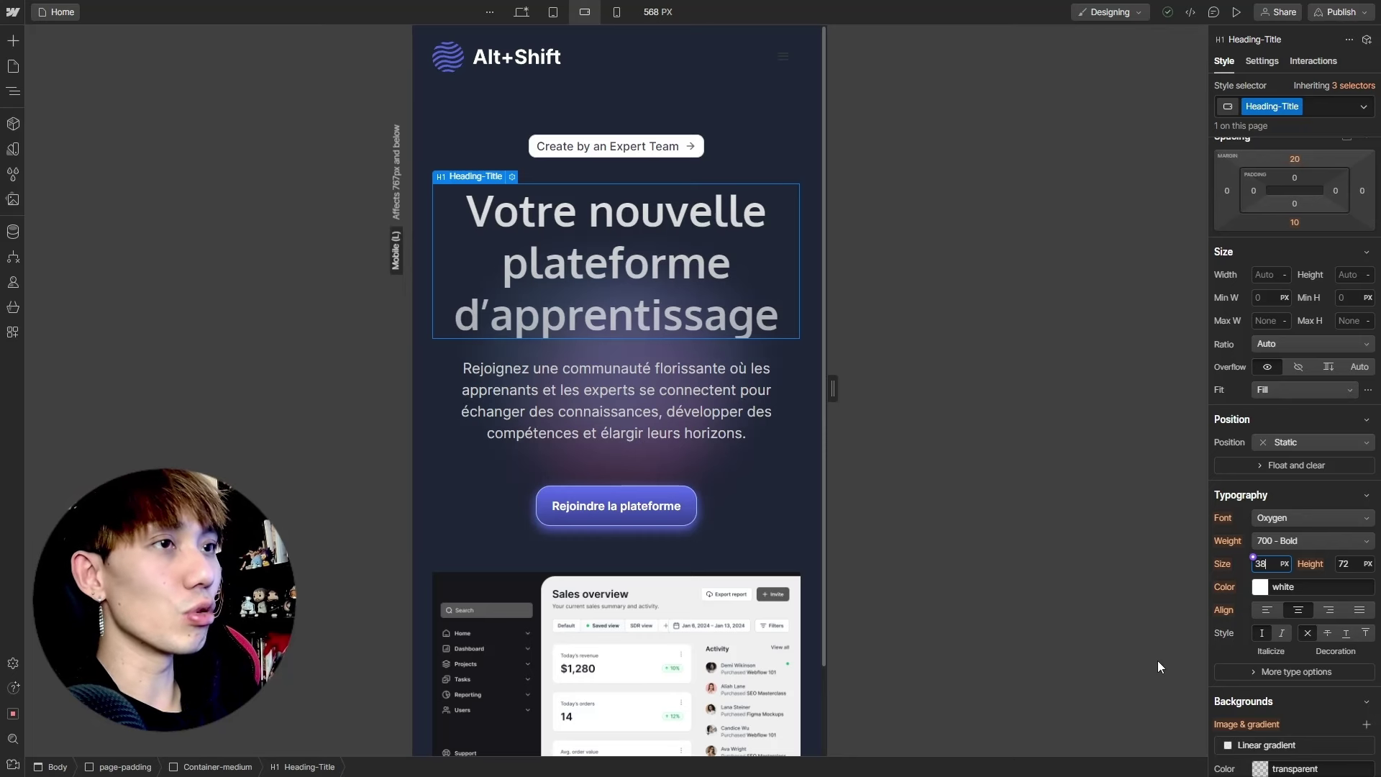
{"action": "key", "text": "Return"}
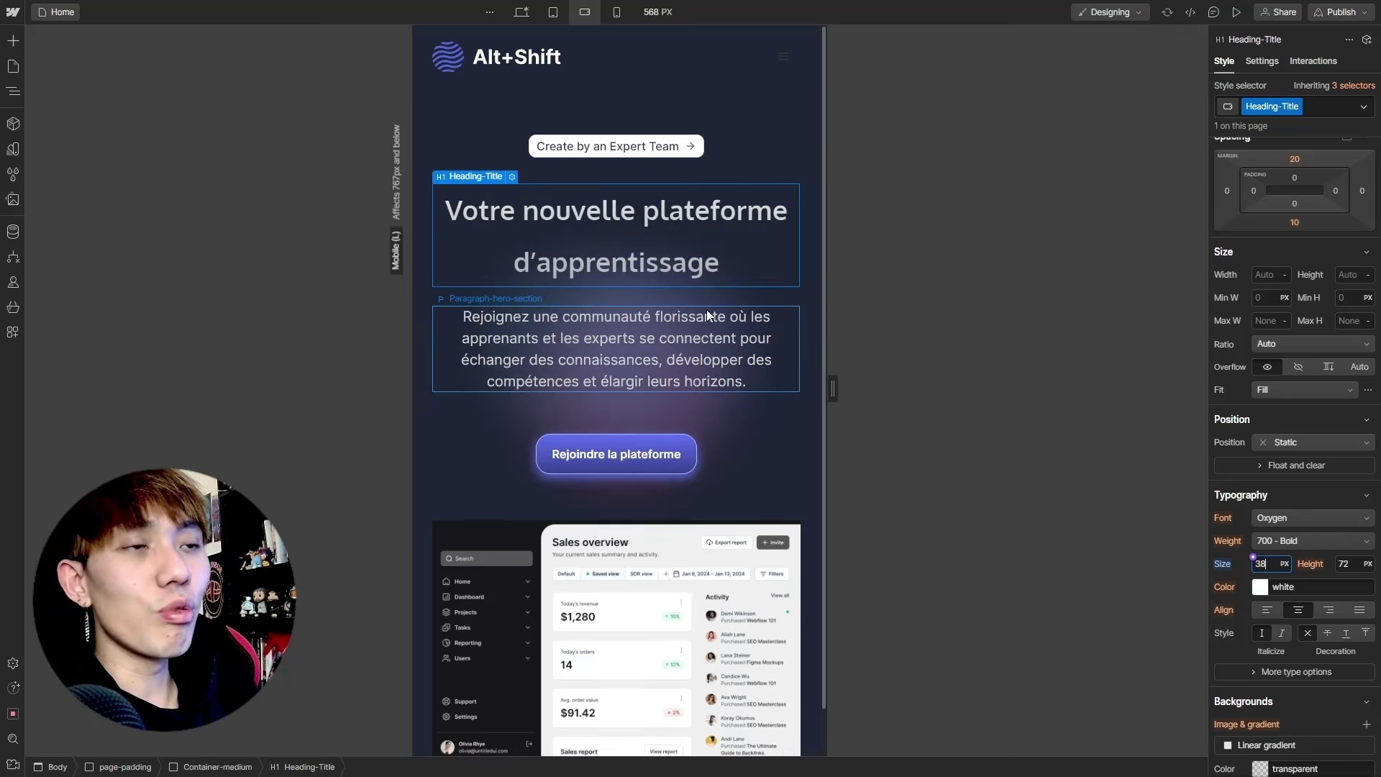
{"action": "left_click", "coordinate": [1353, 561]}
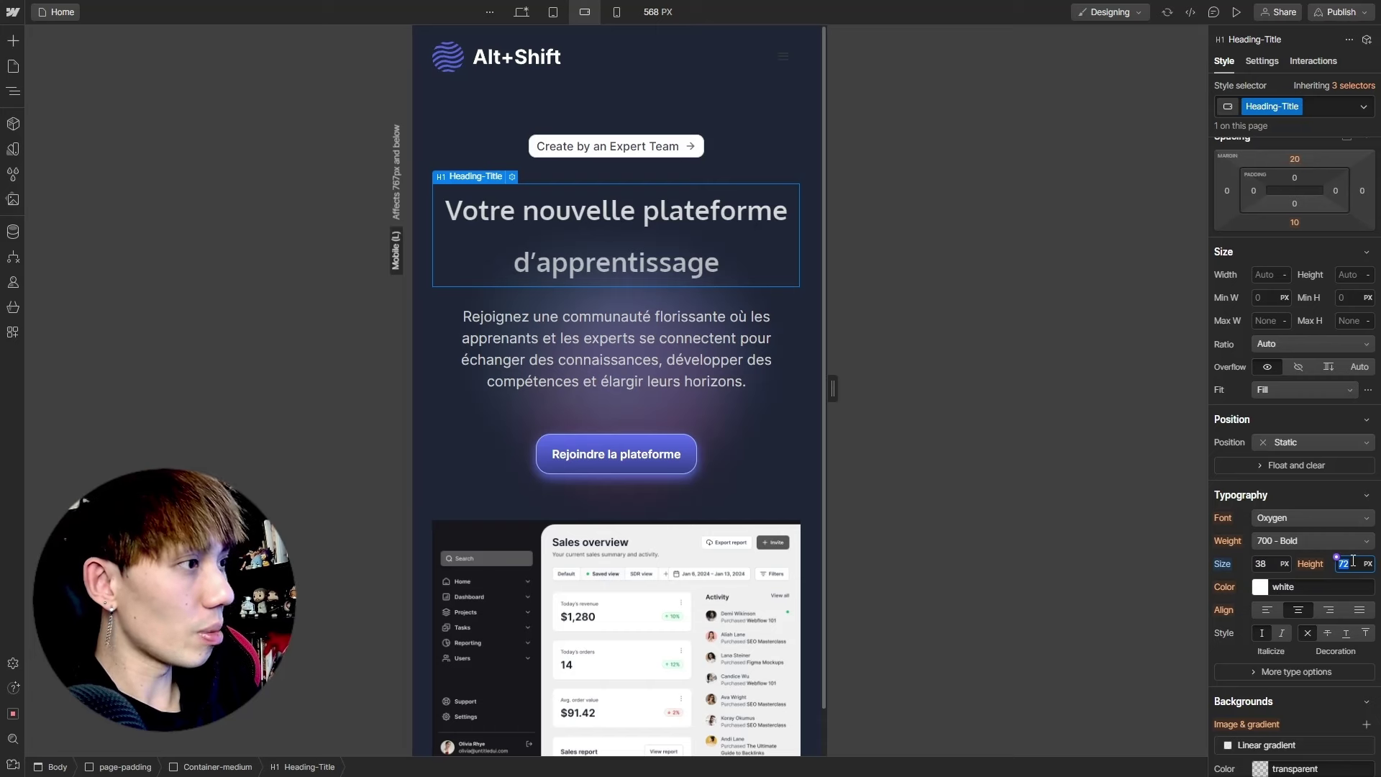
{"action": "type", "text": "44"}
{"action": "key", "text": "Return"}
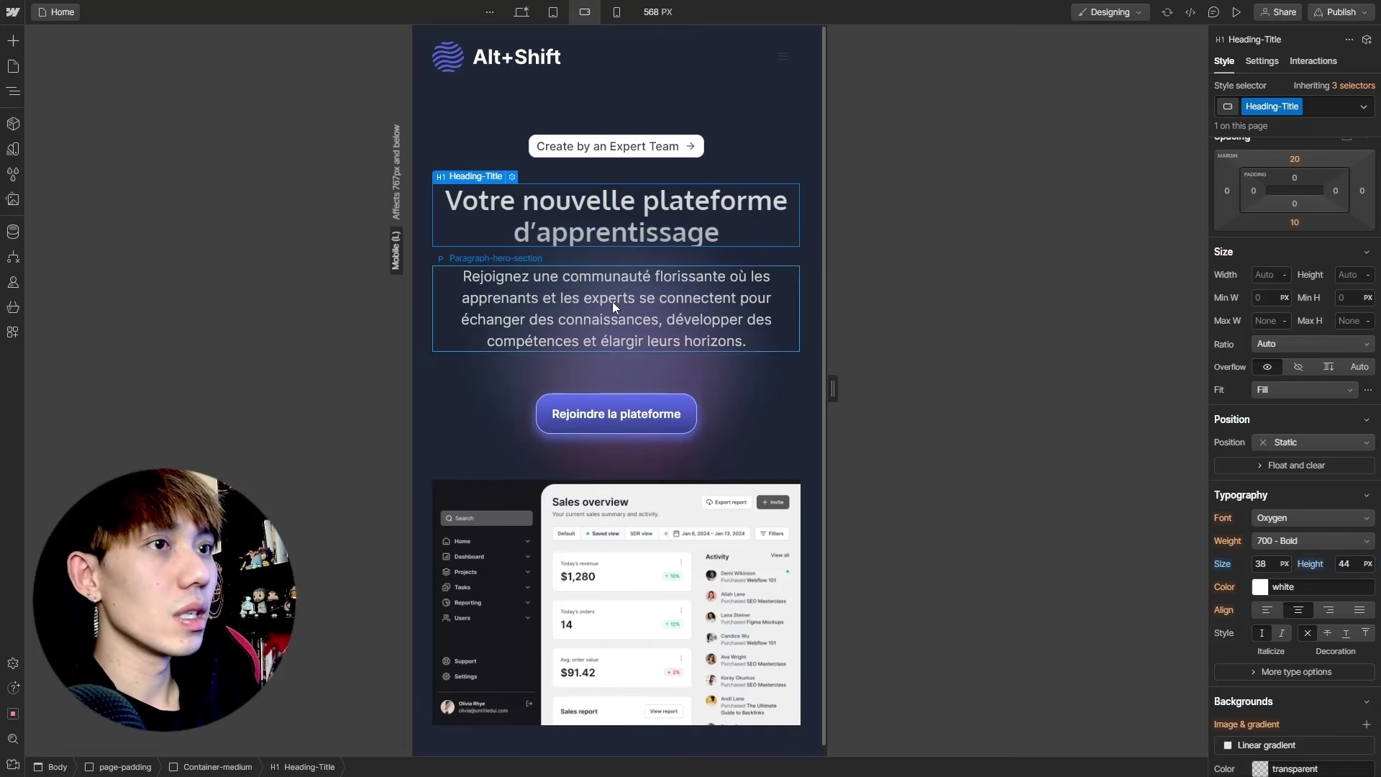
Set the hero paragraph's font size to 18 px
{"action": "left_click", "coordinate": [613, 305]}
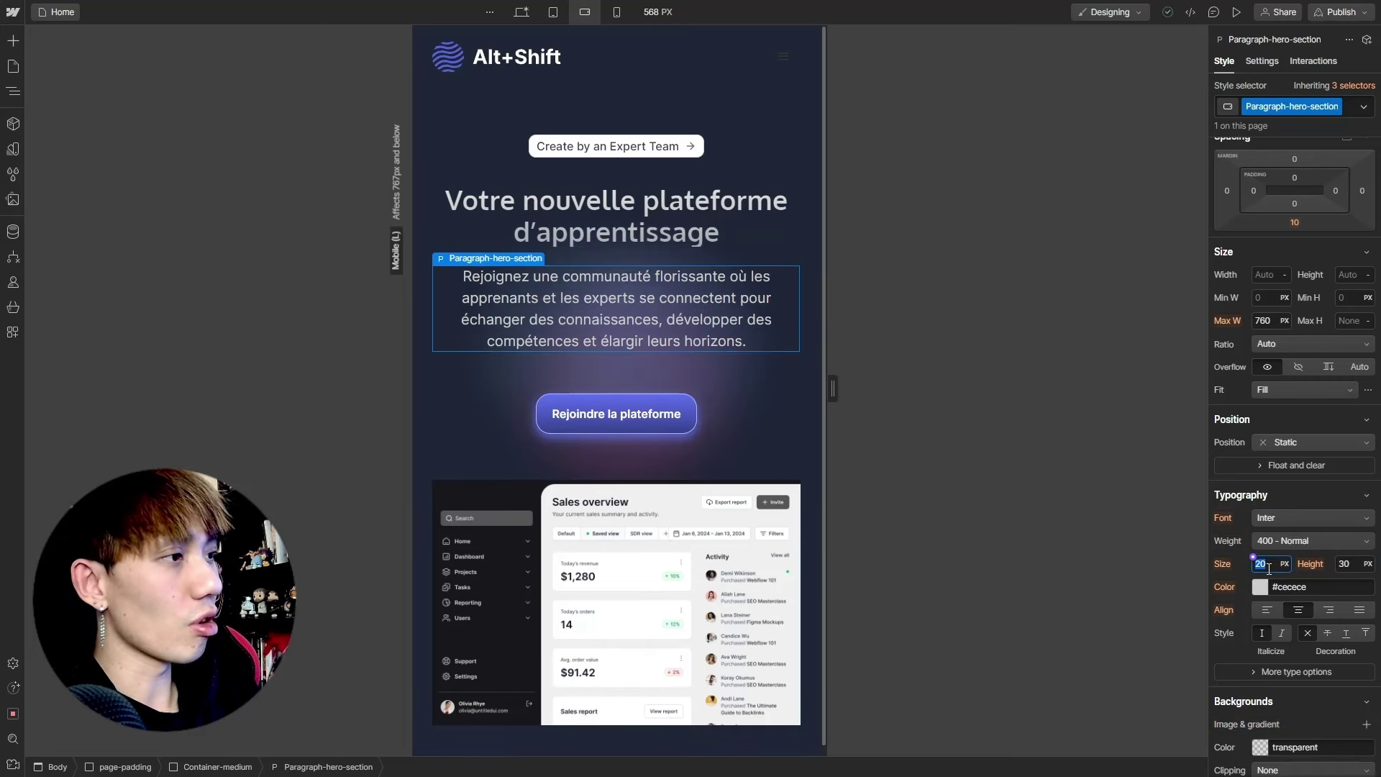
{"action": "type", "text": "18"}
{"action": "key", "text": "Return"}
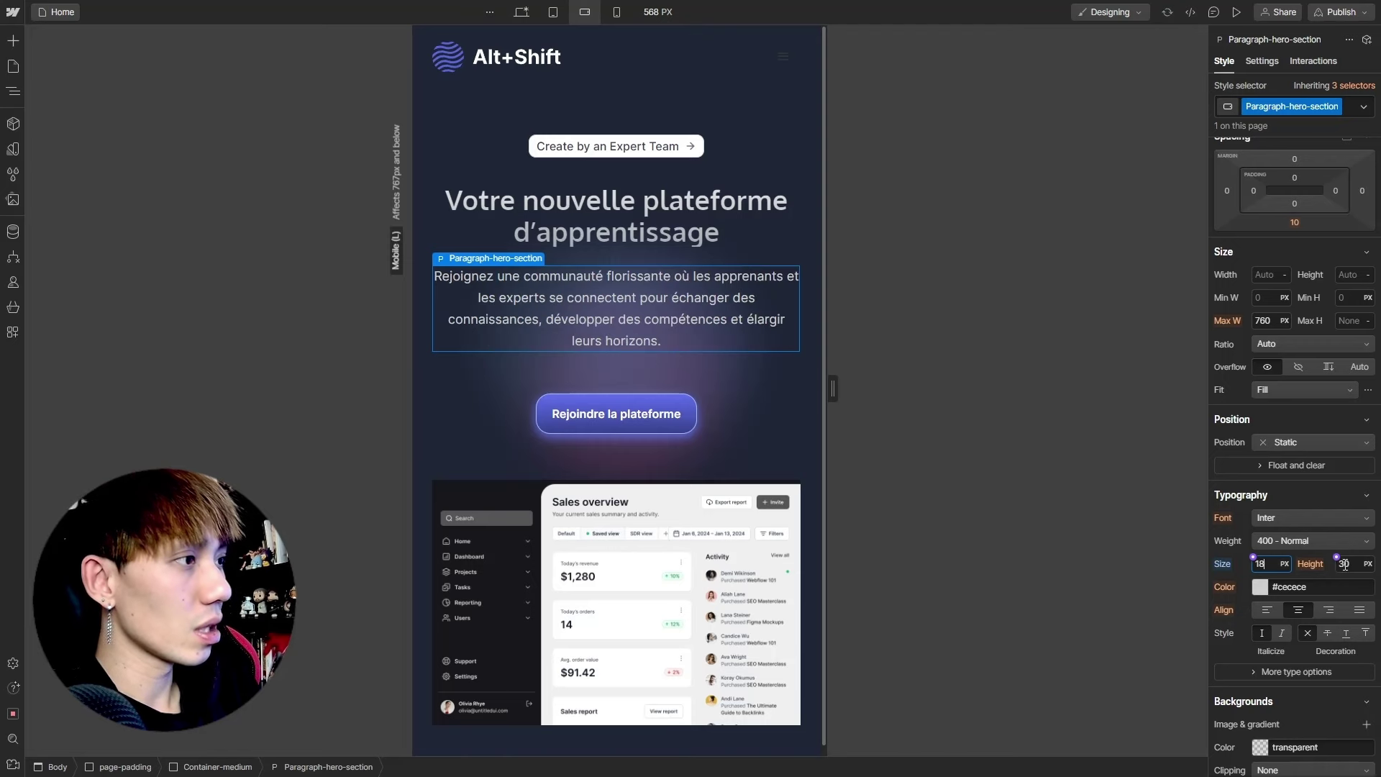
{"action": "left_click", "coordinate": [617, 15]}
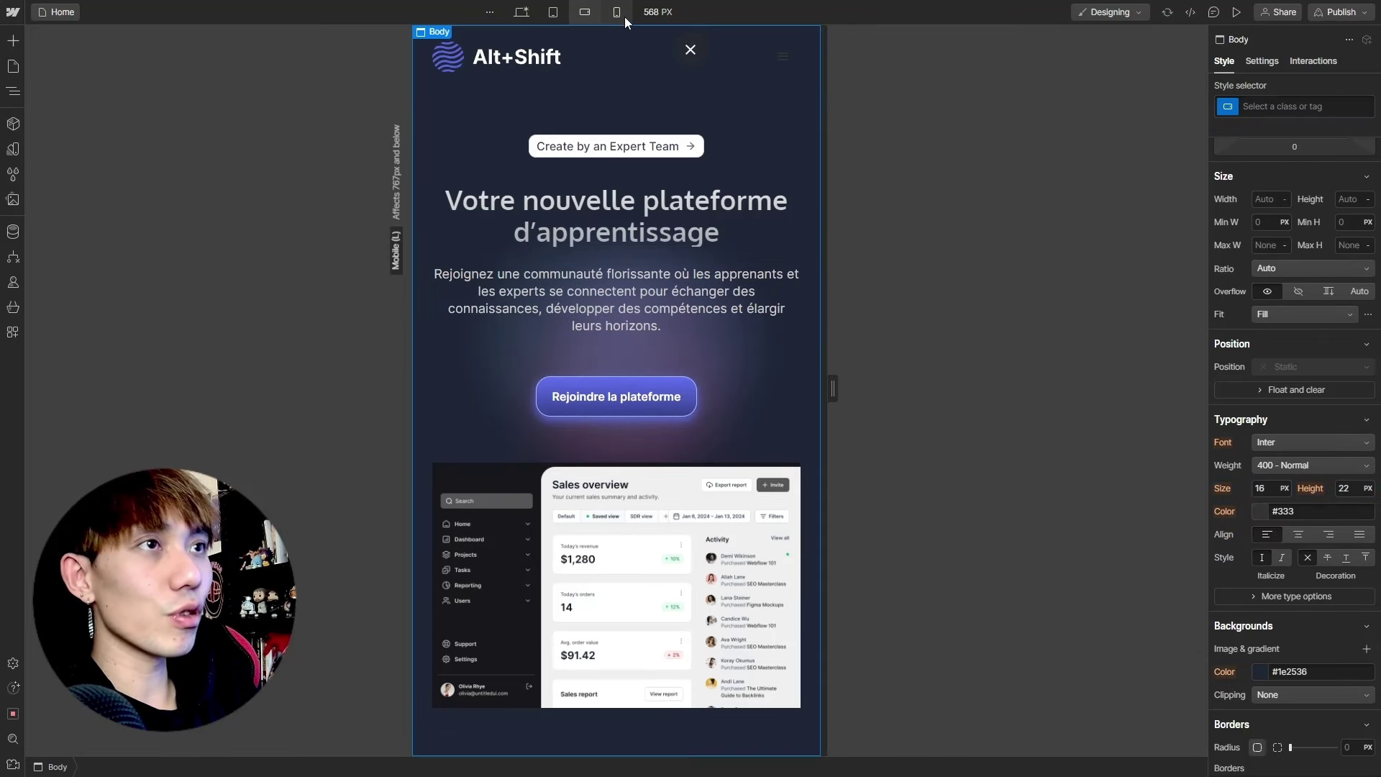
Check the desktop and mobile portrait views, then publish to the staging webflow.io domain
{"action": "left_click", "coordinate": [520, 13]}
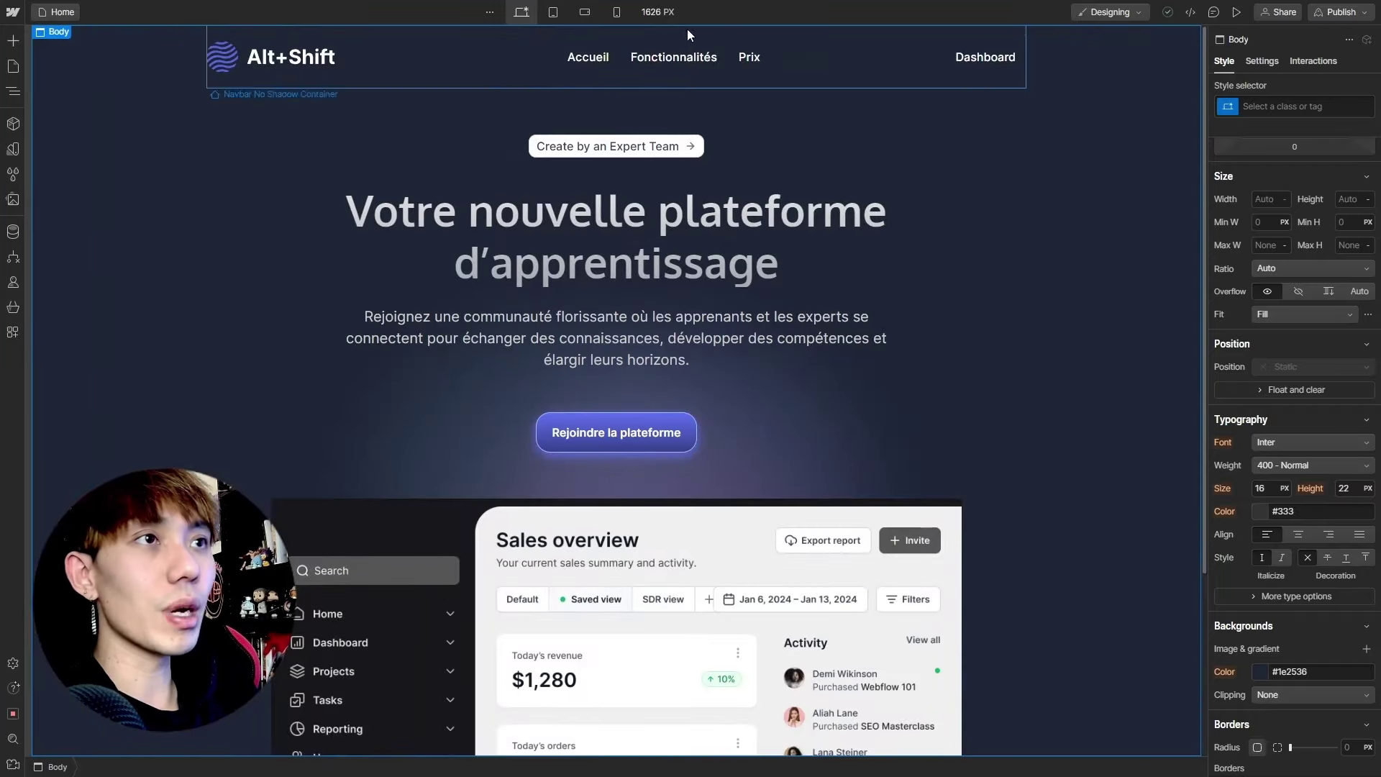
{"action": "left_click", "coordinate": [617, 13]}
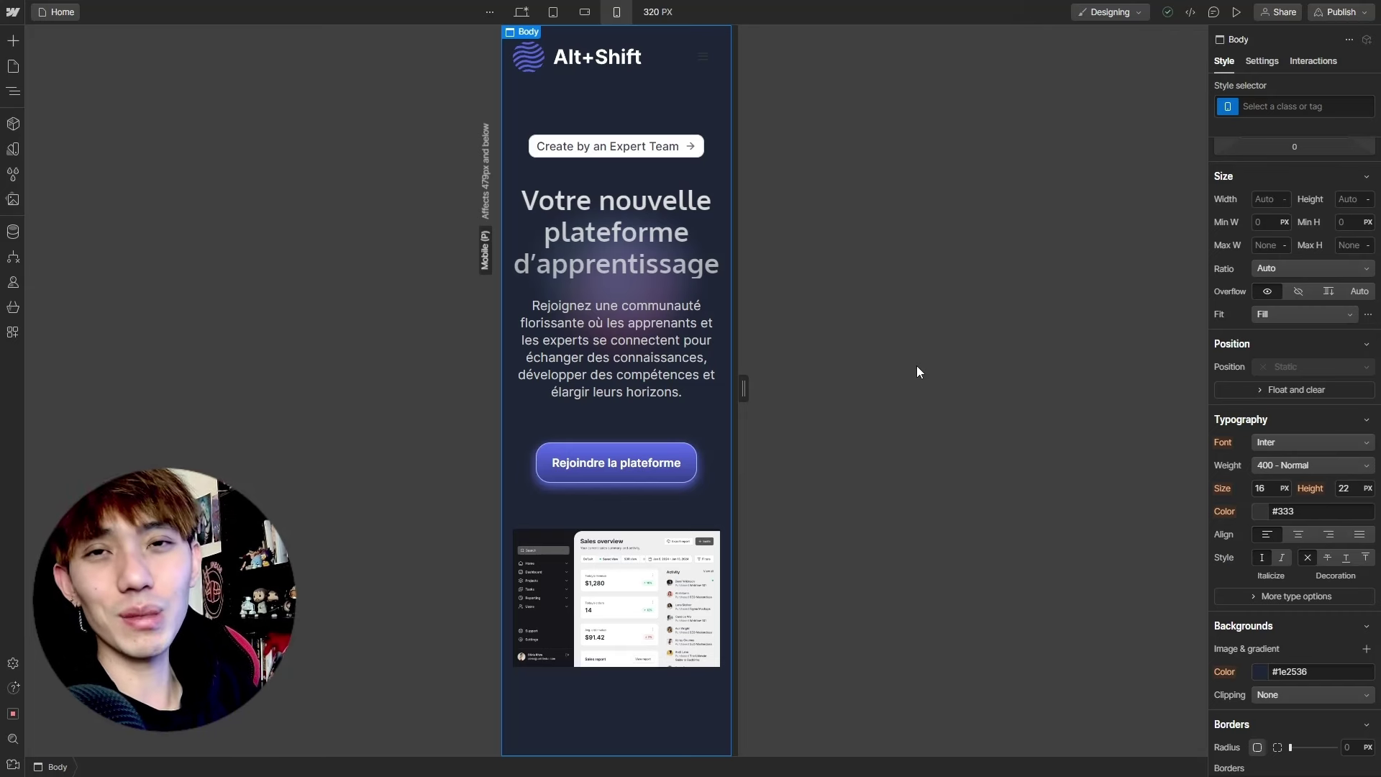
{"action": "key", "text": "shift+1"}
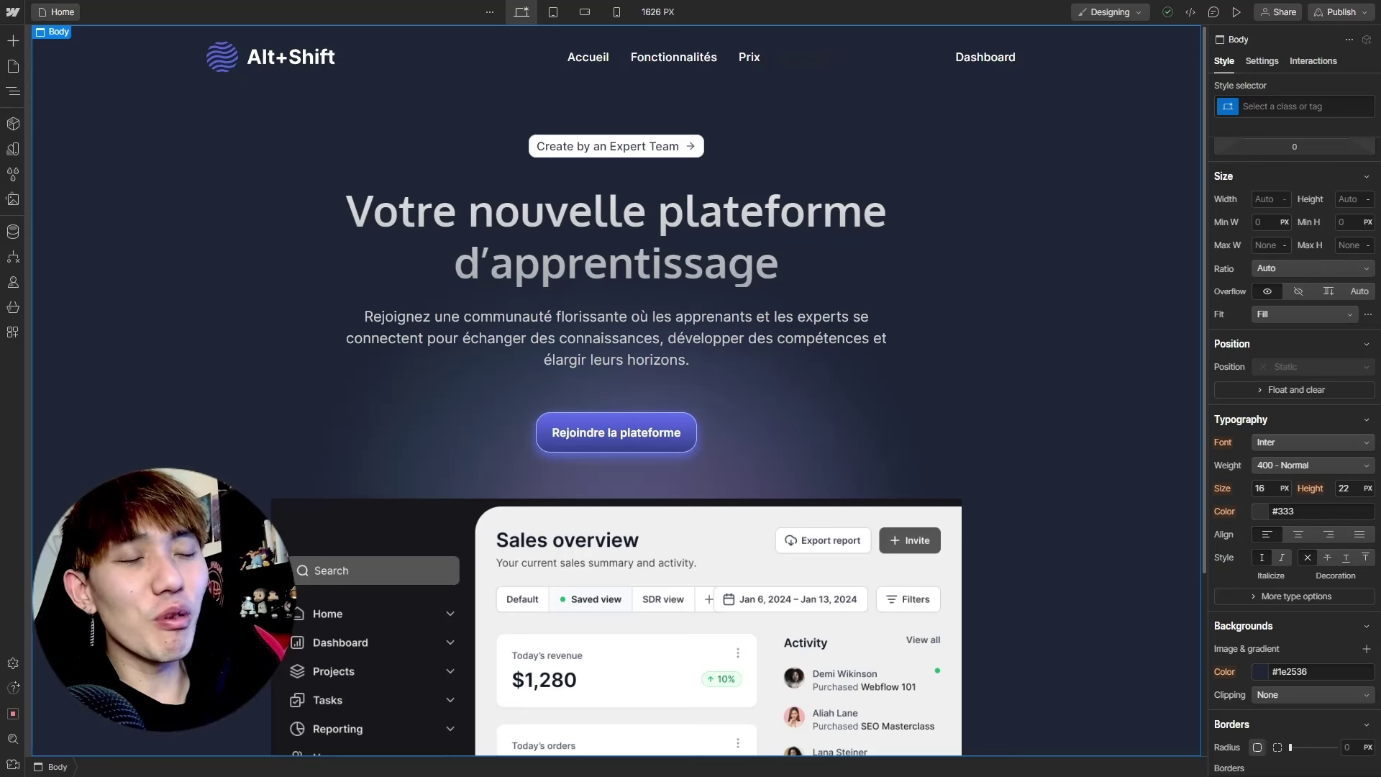
{"action": "left_click", "coordinate": [1332, 16]}
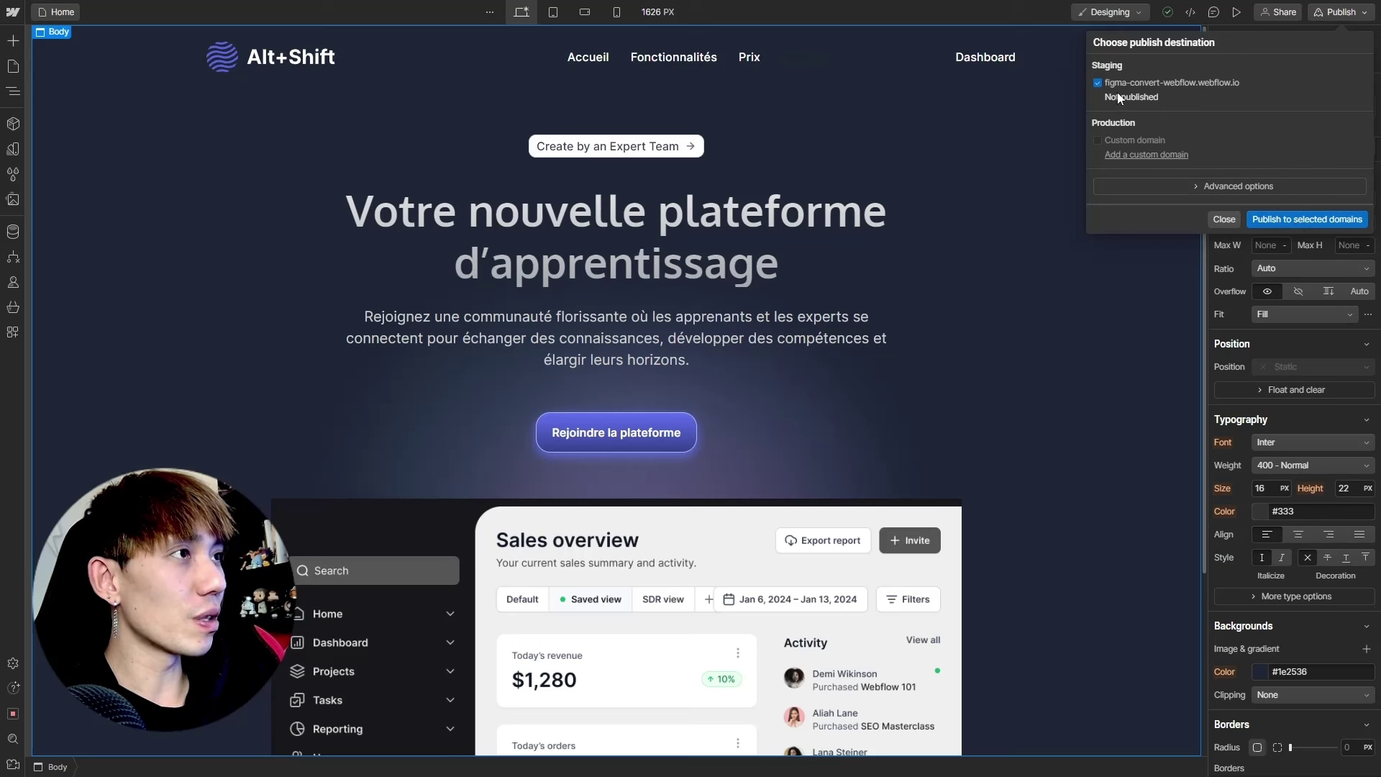
{"action": "left_click", "coordinate": [1287, 220]}
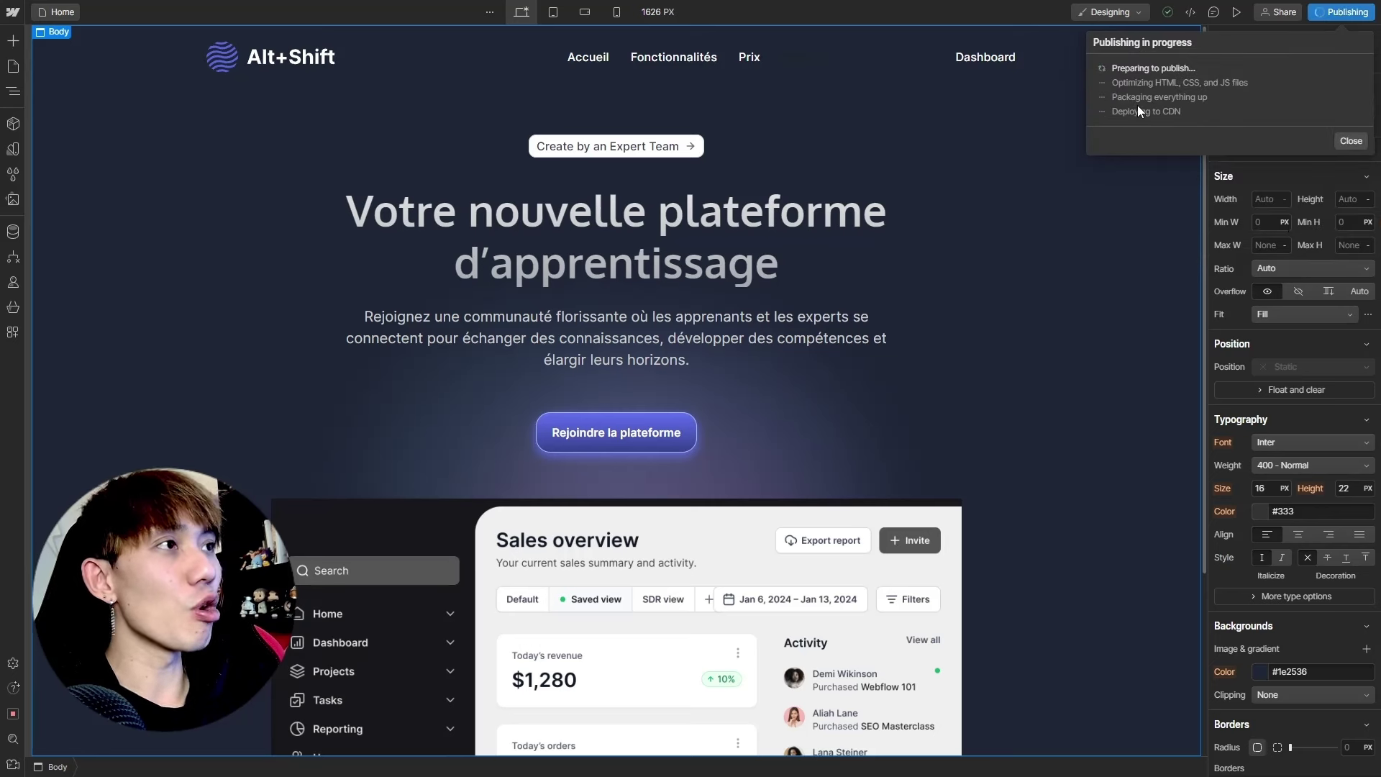